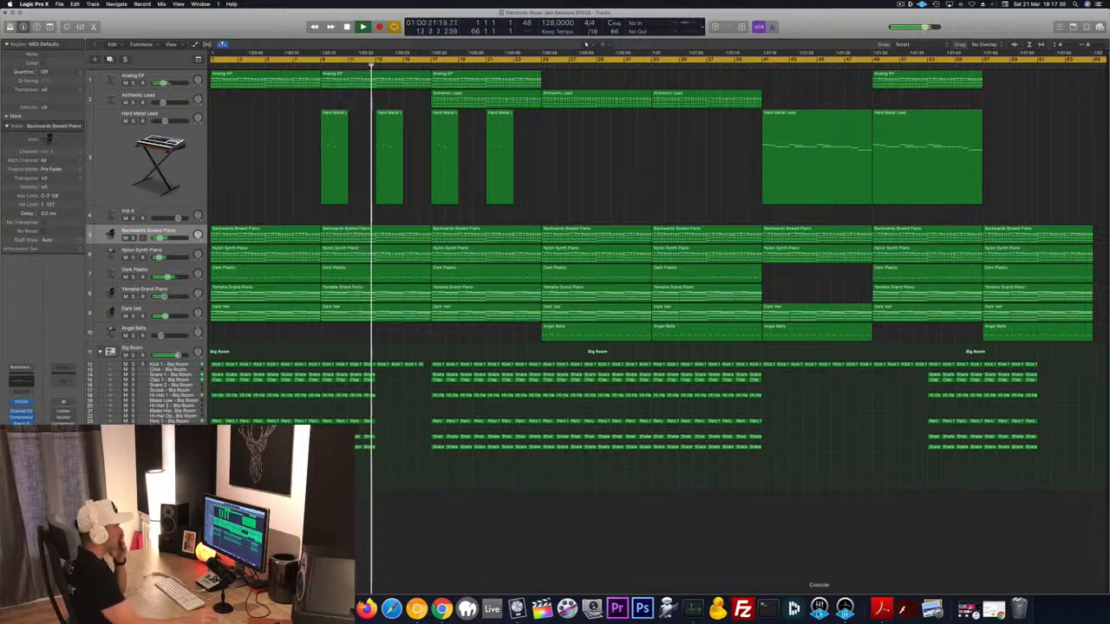
- Turn on automatic hiding for the Dock
{"action": "right_click", "coordinate": [863, 607]}
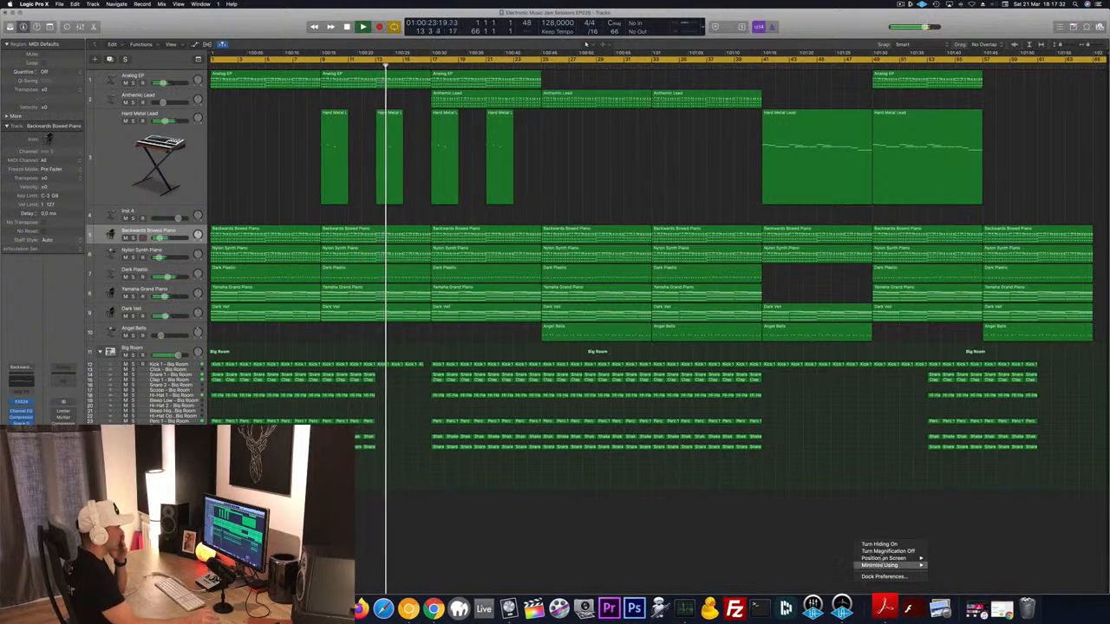
{"action": "left_click", "coordinate": [878, 544]}
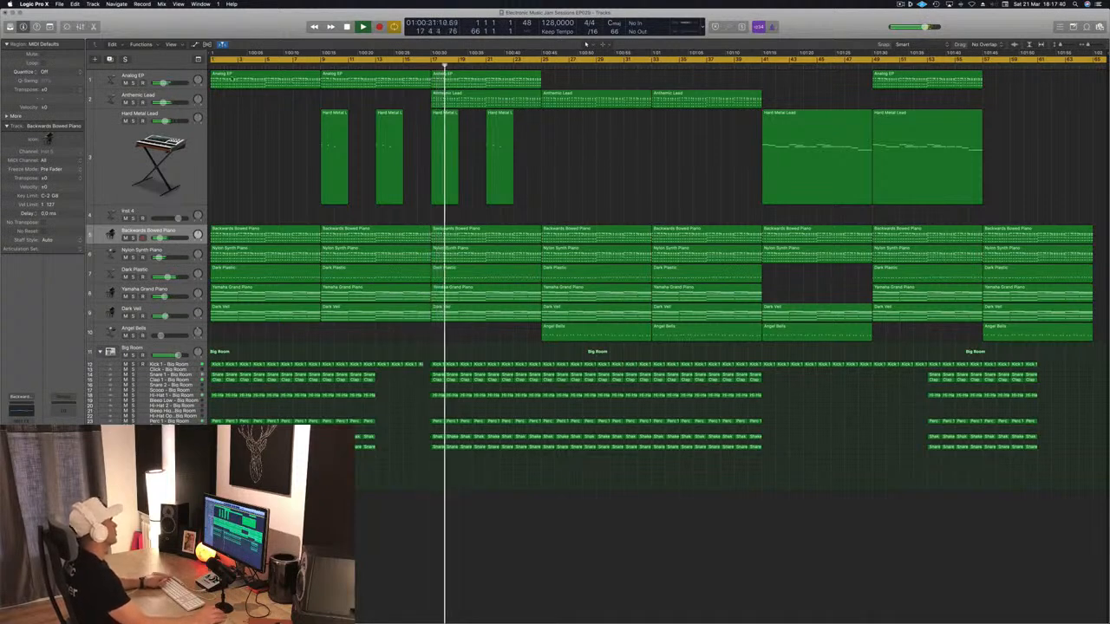
- Listen briefly to the Anthemic Lead track in solo, unsolo it, and return playback to the start of the song
{"action": "left_click", "coordinate": [131, 103]}
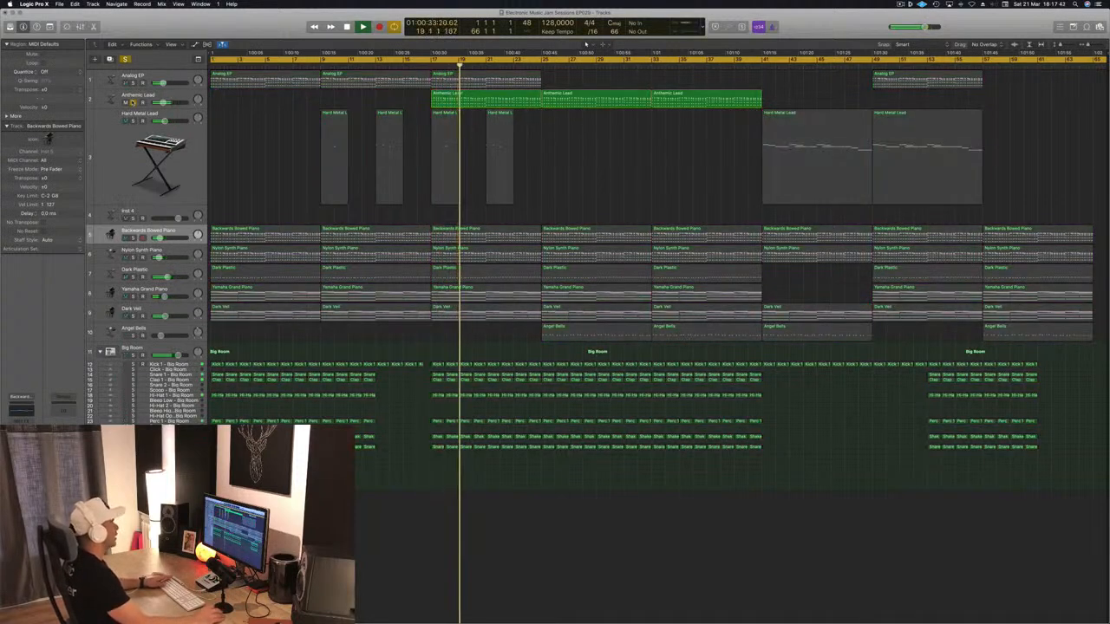
{"action": "left_click", "coordinate": [131, 102]}
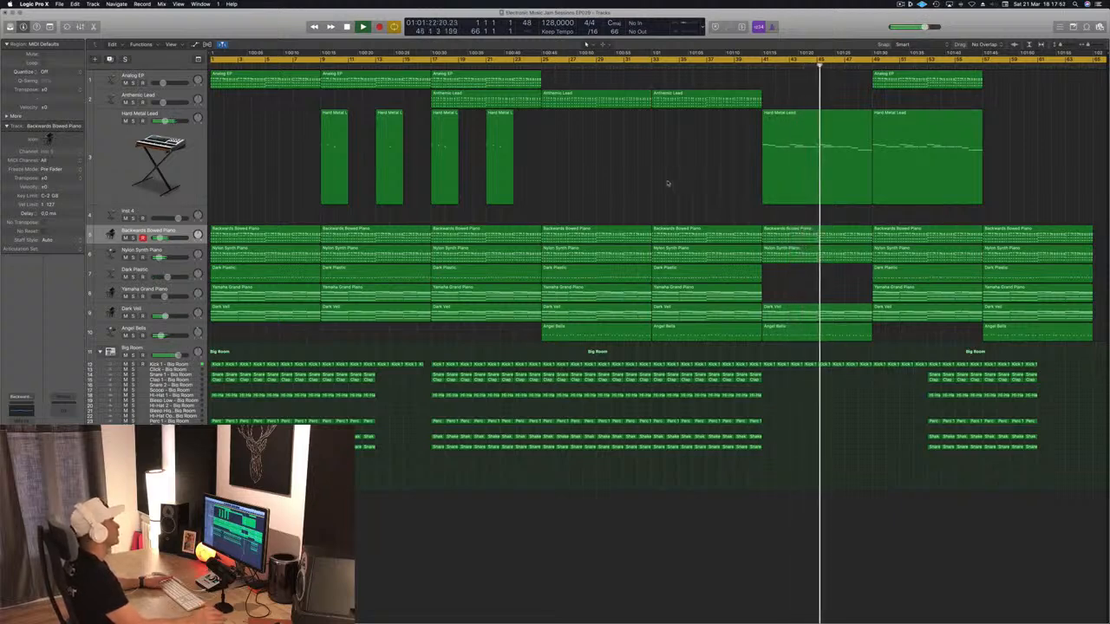
{"action": "key", "text": "Return"}
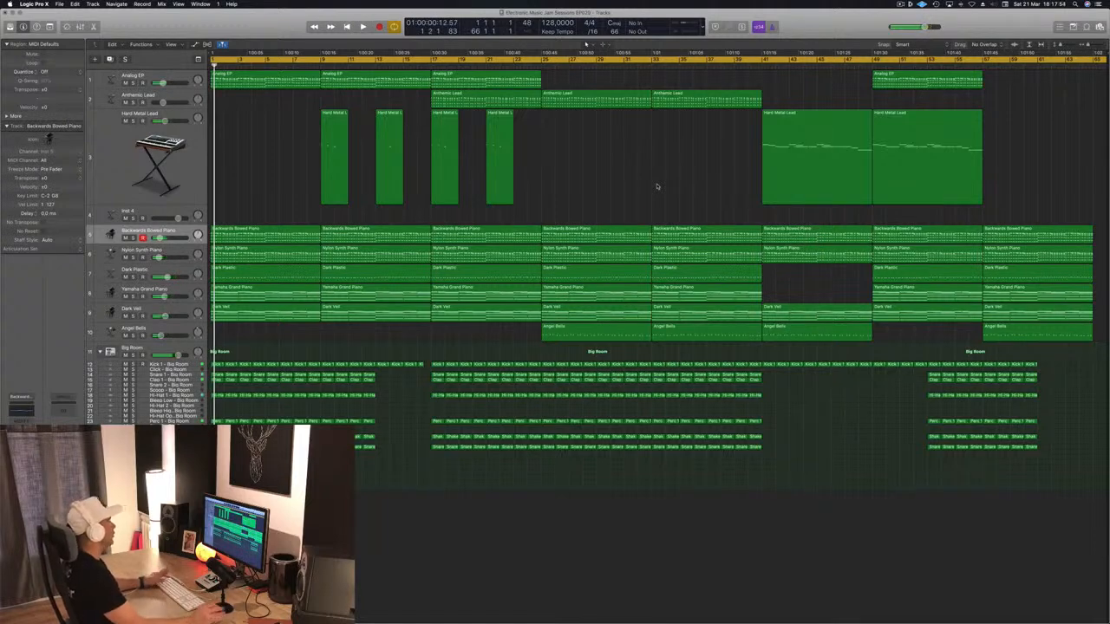
{"action": "key", "text": "space"}
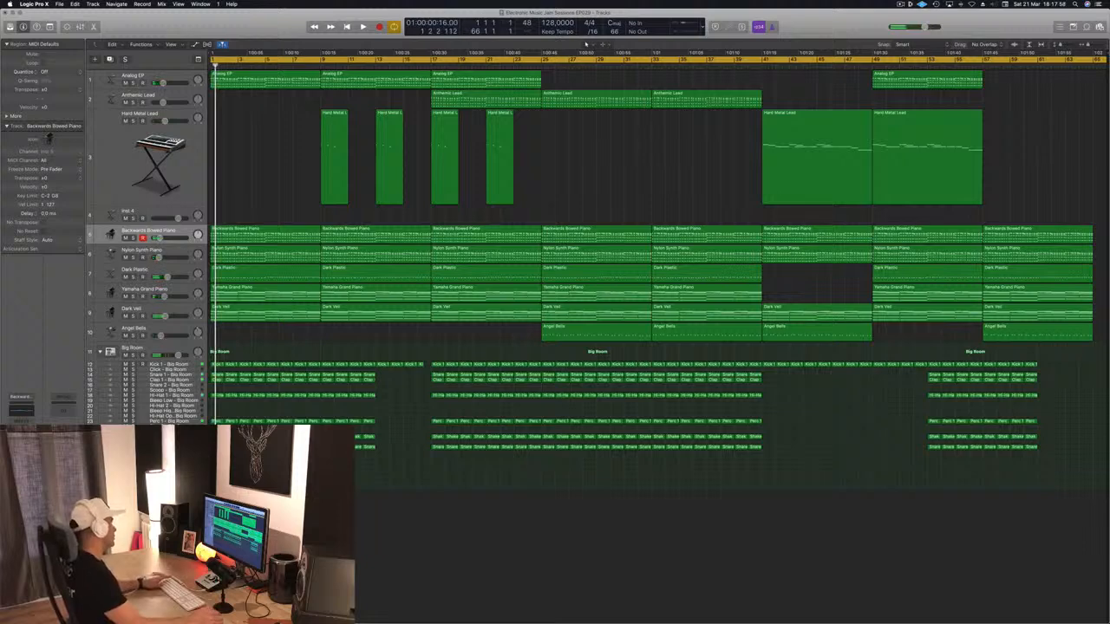
- Delete all Big Room drum regions in bars 1 to 4
{"action": "left_click_drag", "start_coordinate": [215, 458], "coordinate": [257, 363]}
{"action": "key", "text": "Delete"}
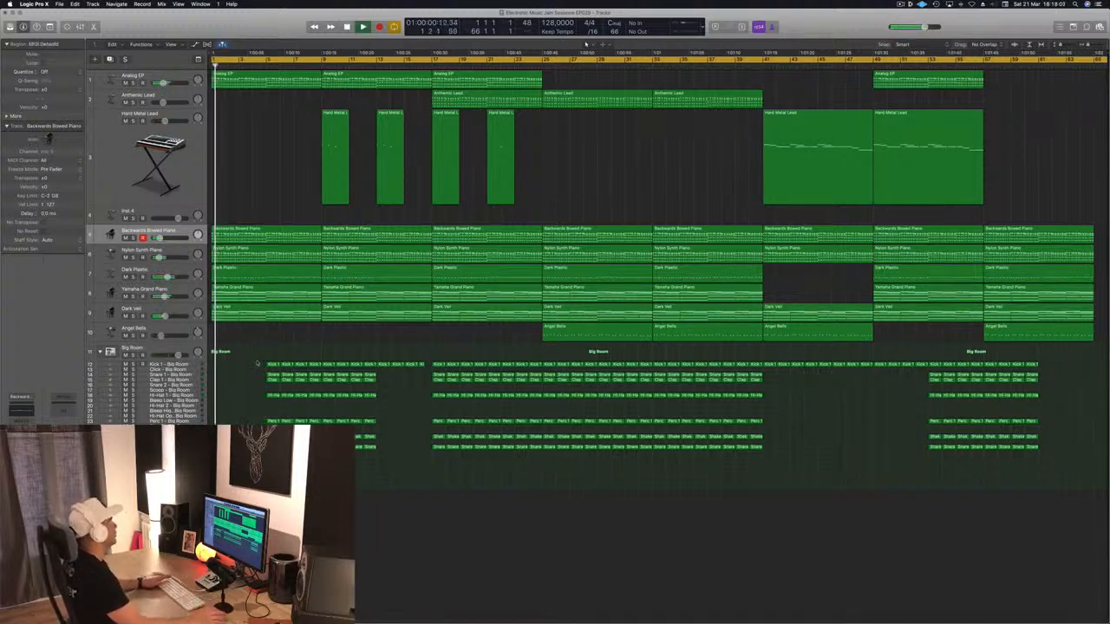
- Put a Perc 1 region at bar 1 of the Crash - Big Room track, with the toolbar, track zoom and Piano Roll displayed
{"action": "scroll", "coordinate": [259, 365], "scroll_direction": "right", "scroll_amount": 3}
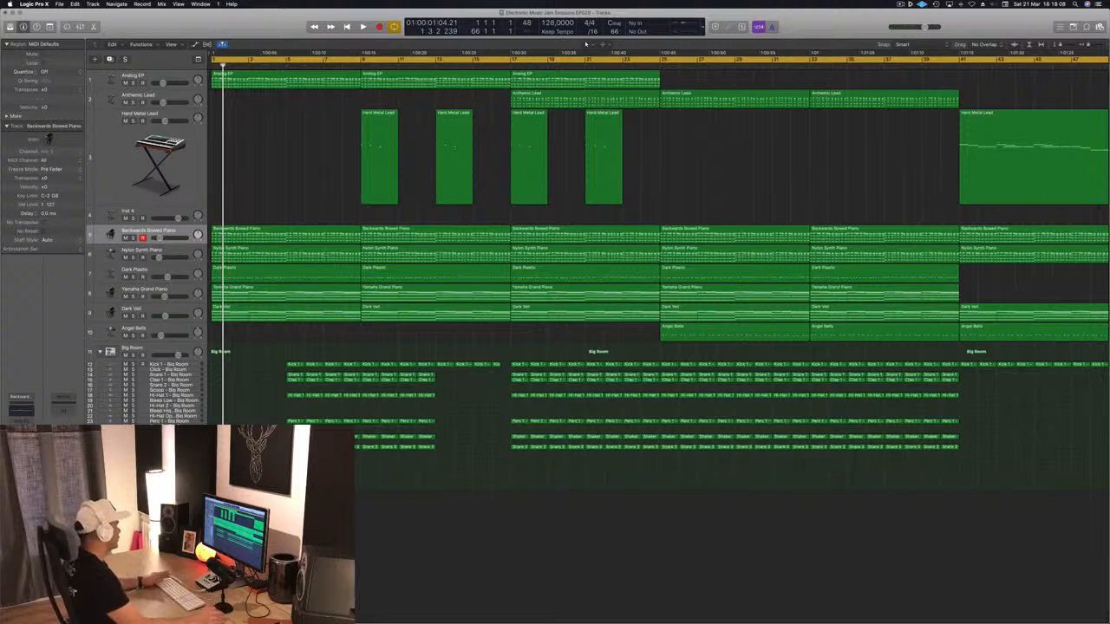
{"action": "left_click", "coordinate": [169, 432]}
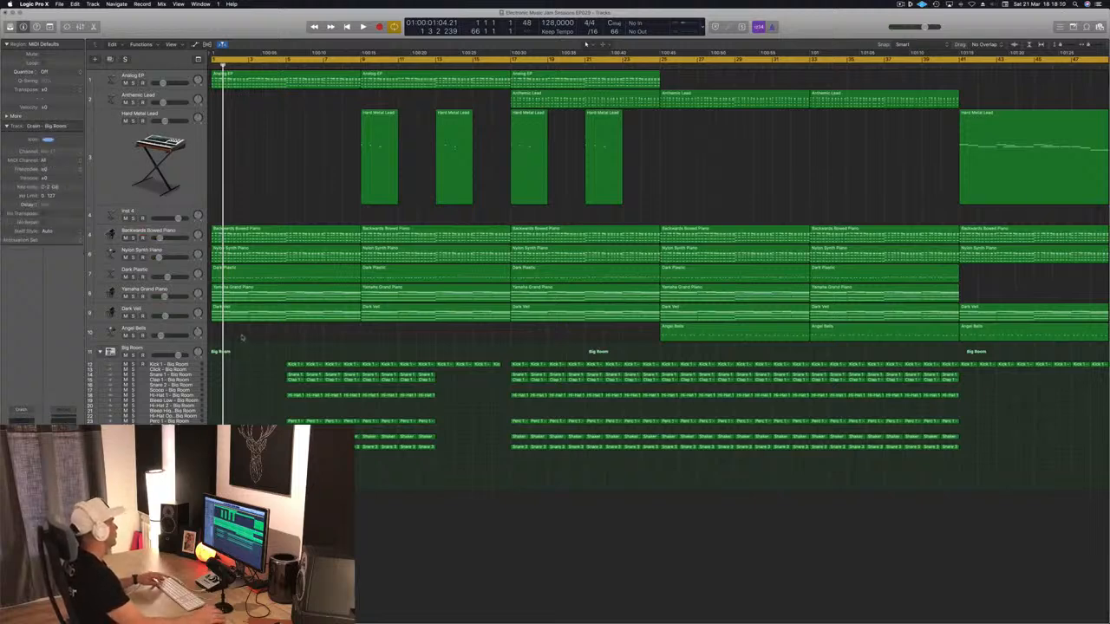
{"action": "key", "text": "ctrl+alt+super+t"}
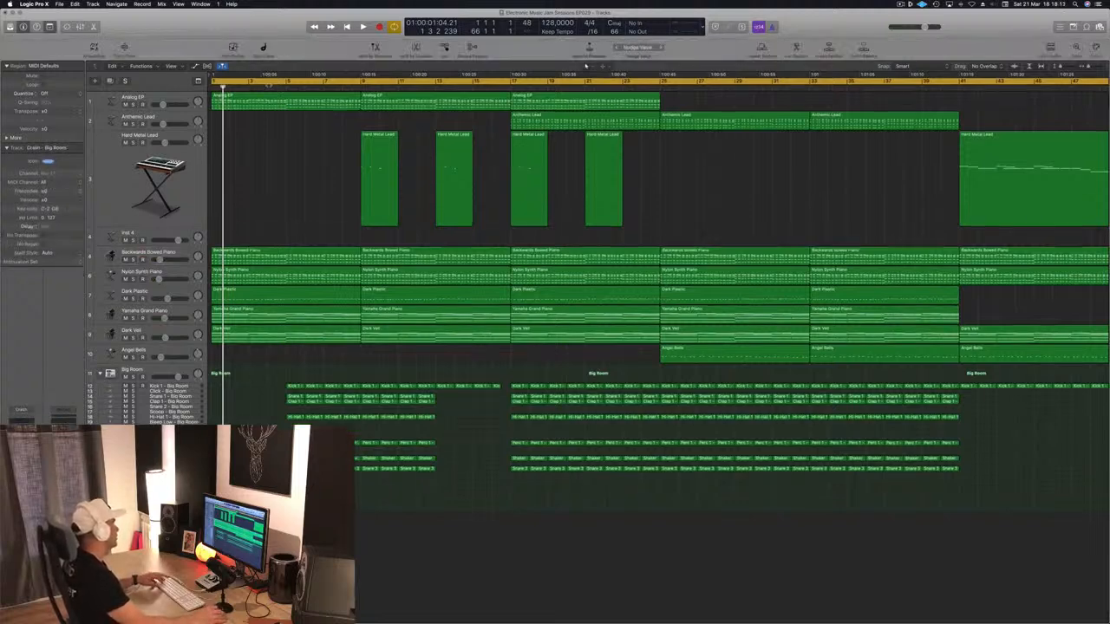
{"action": "key", "text": "ctrl+z"}
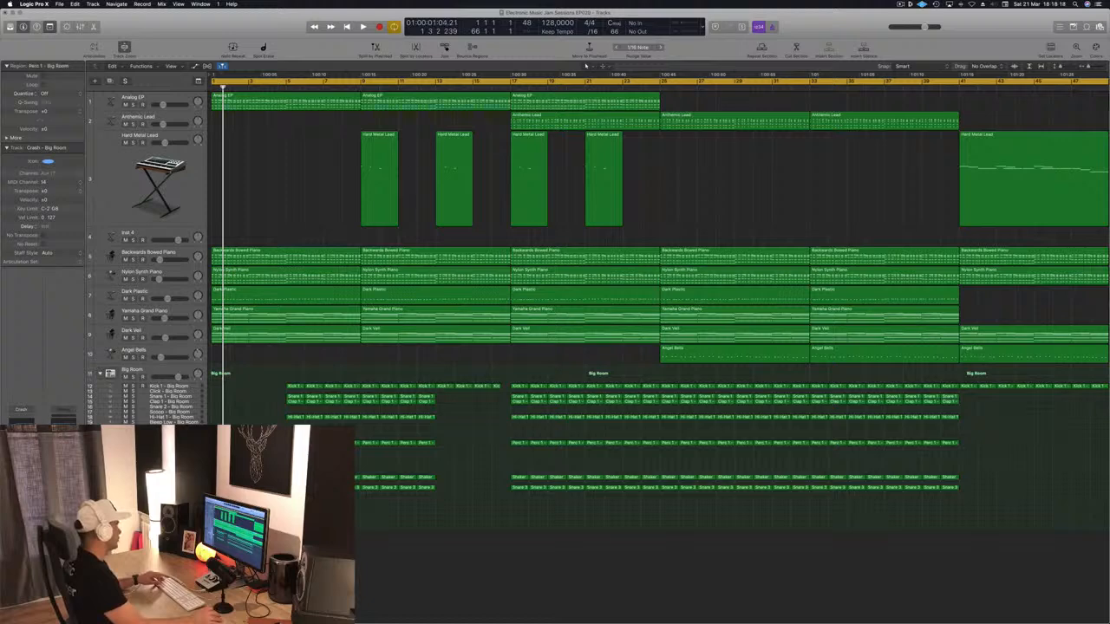
{"action": "key", "text": "p"}
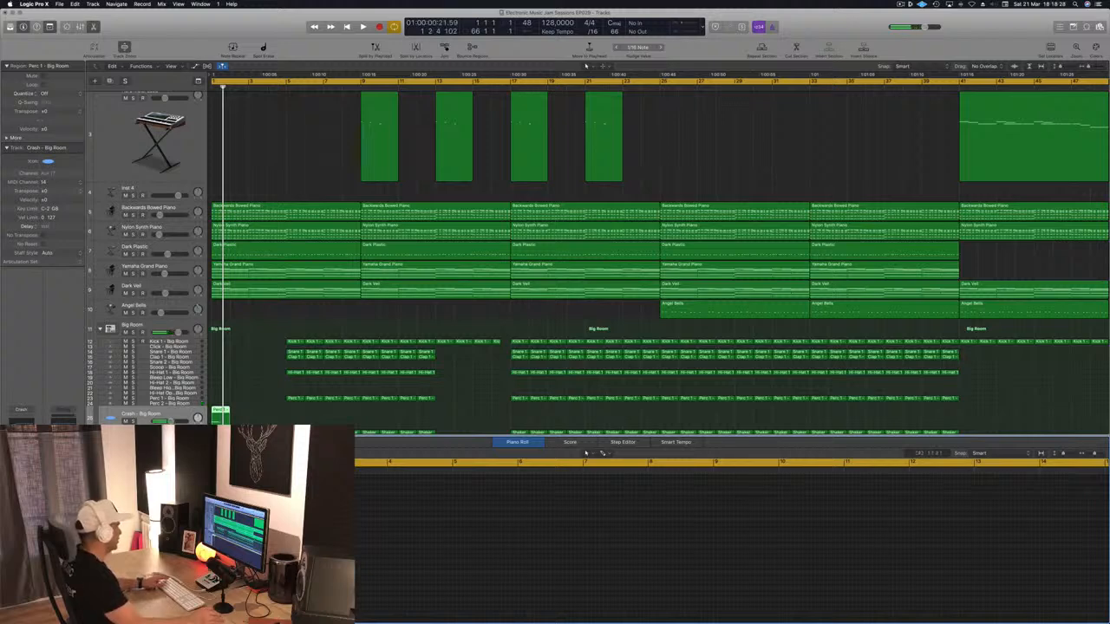
- Lower the volume of the Crash - Big Room track while playing back the opening bars
{"action": "left_click", "coordinate": [169, 417]}
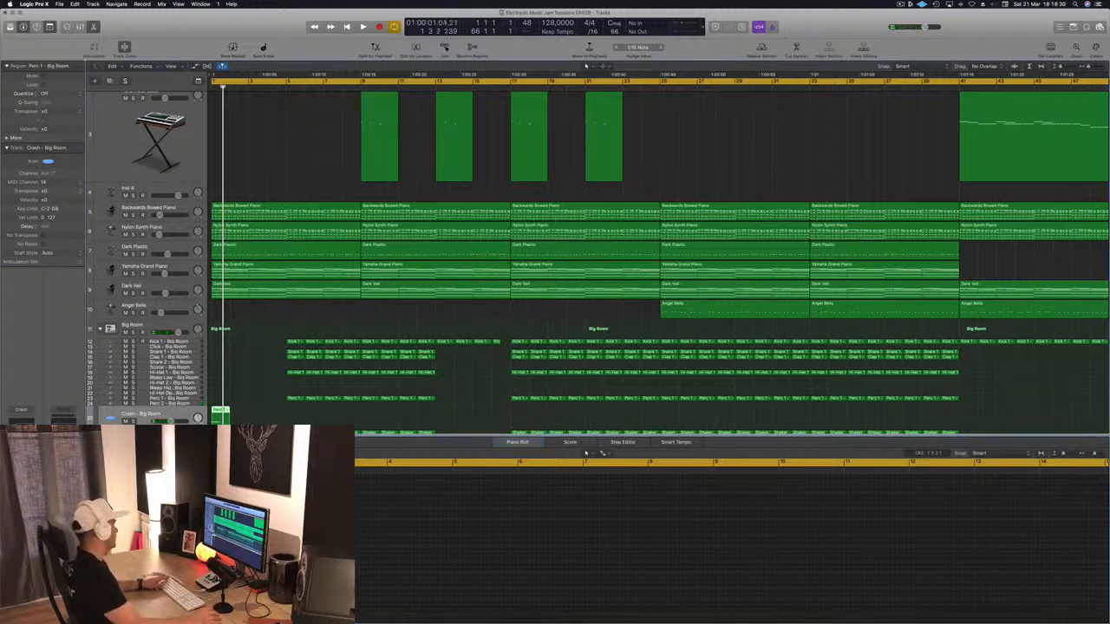
{"action": "key", "text": "space"}
{"action": "key", "text": "space"}
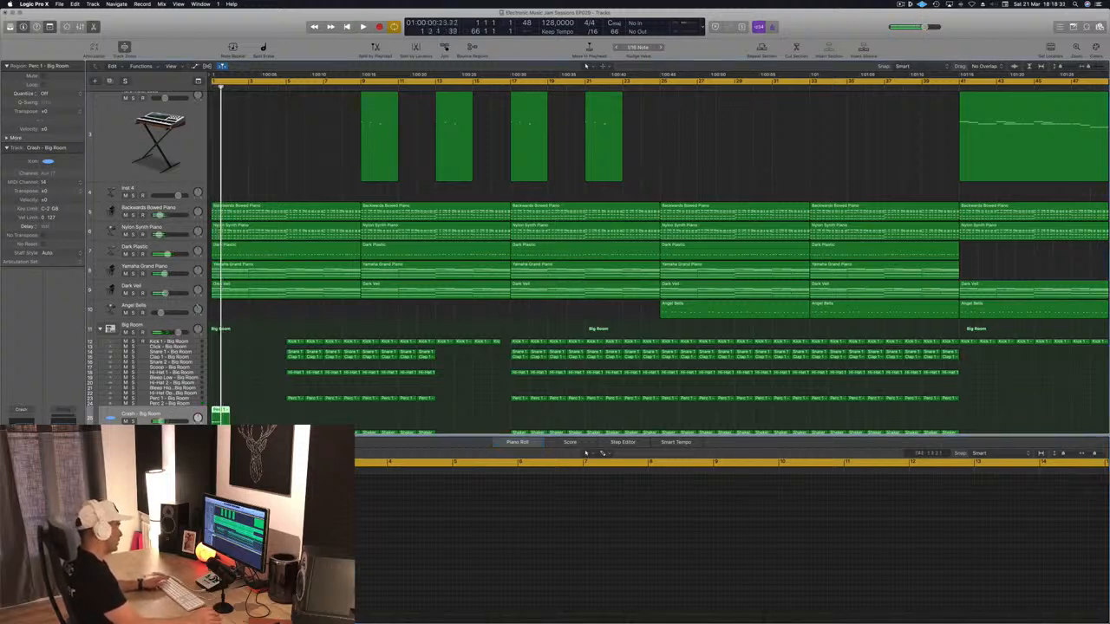
{"action": "key", "text": "space"}
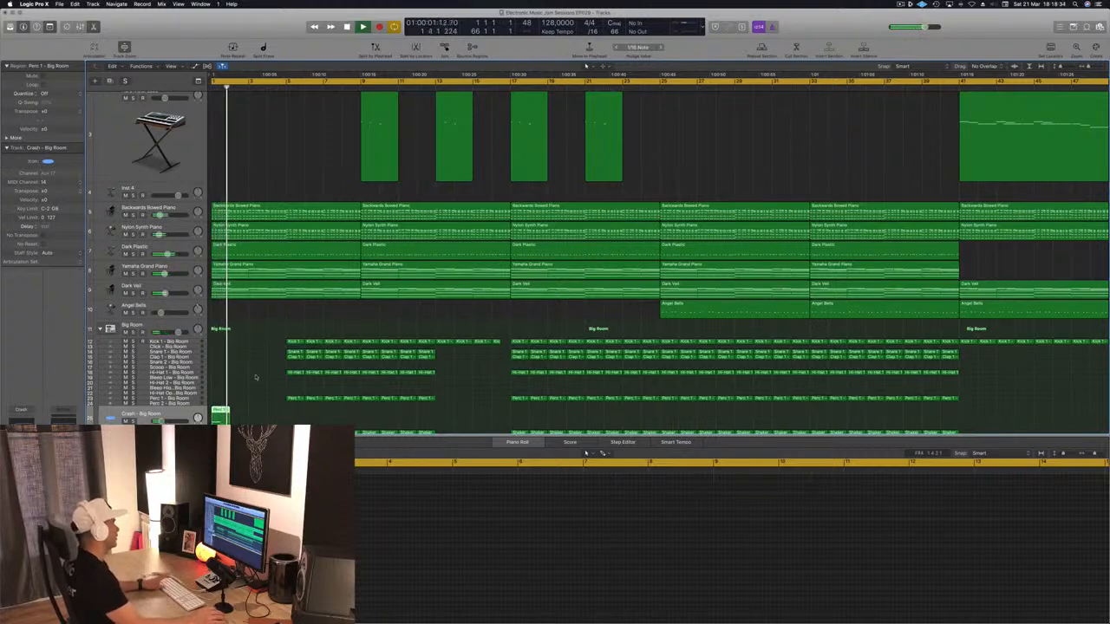
{"action": "key", "text": "space"}
{"action": "key", "text": "space"}
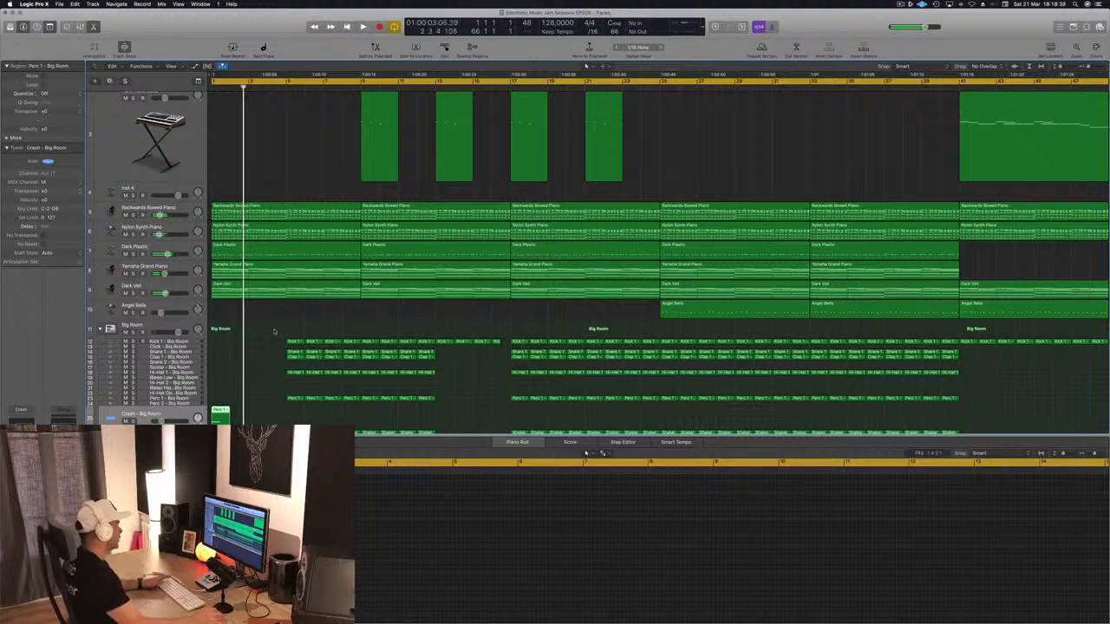
- Delete the drum regions in bars 5 to 8 on every Big Room track except Kick 1
{"action": "left_click_drag", "start_coordinate": [274, 331], "coordinate": [351, 398]}
{"action": "key", "text": "Delete"}
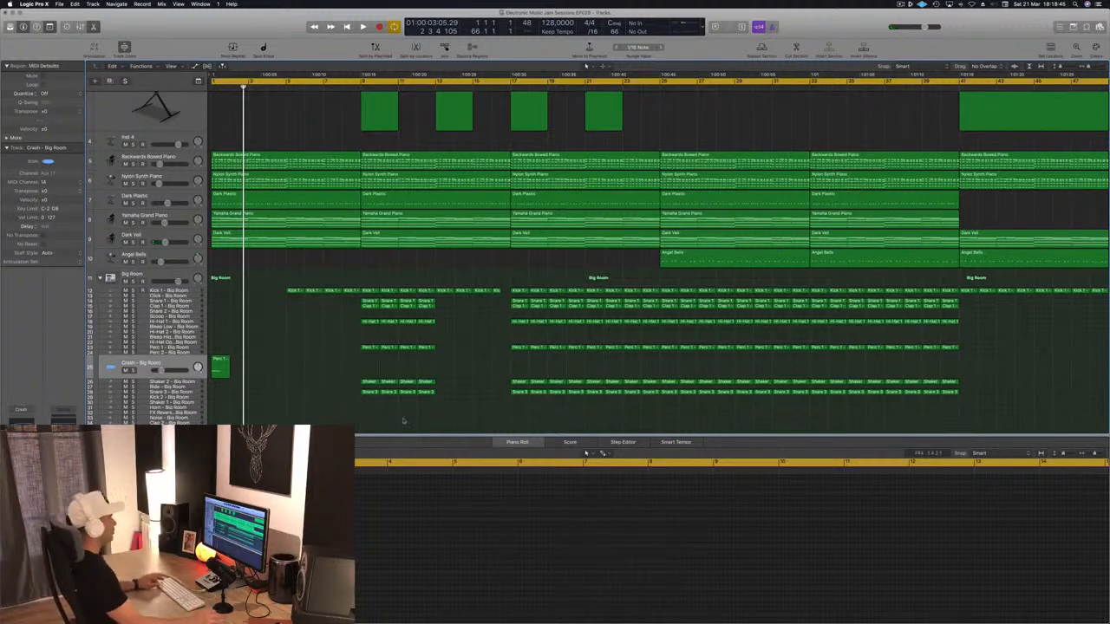
- Set the cycle range from bar 33 to bar 65, repeat that section once after it, and deselect the copied regions
{"action": "scroll", "coordinate": [404, 419], "scroll_direction": "left", "scroll_amount": 3}
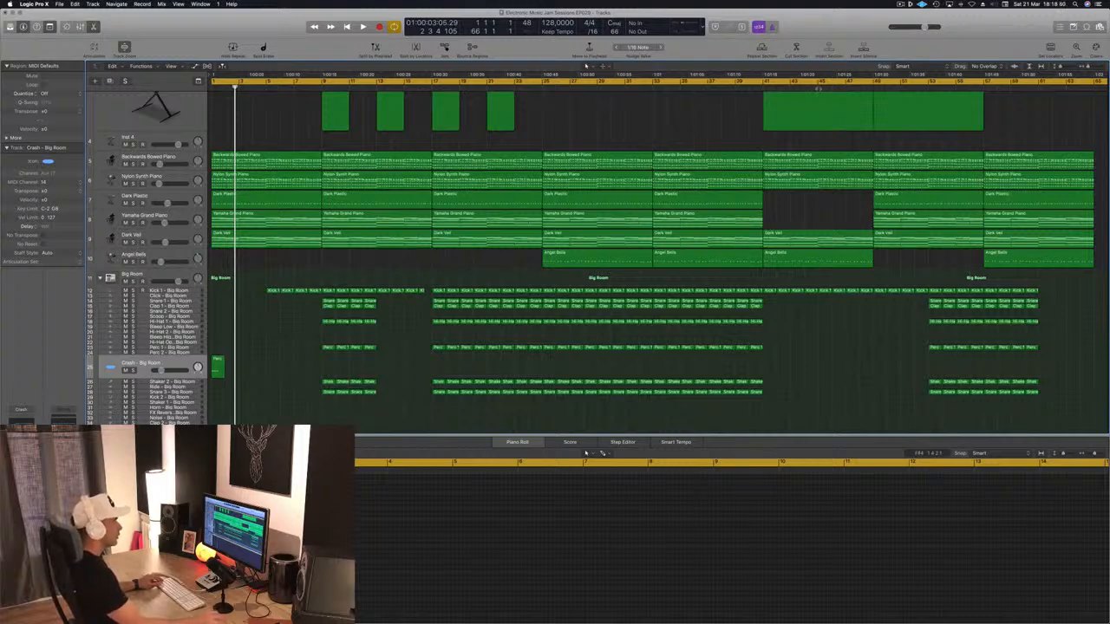
{"action": "left_click", "coordinate": [1091, 81]}
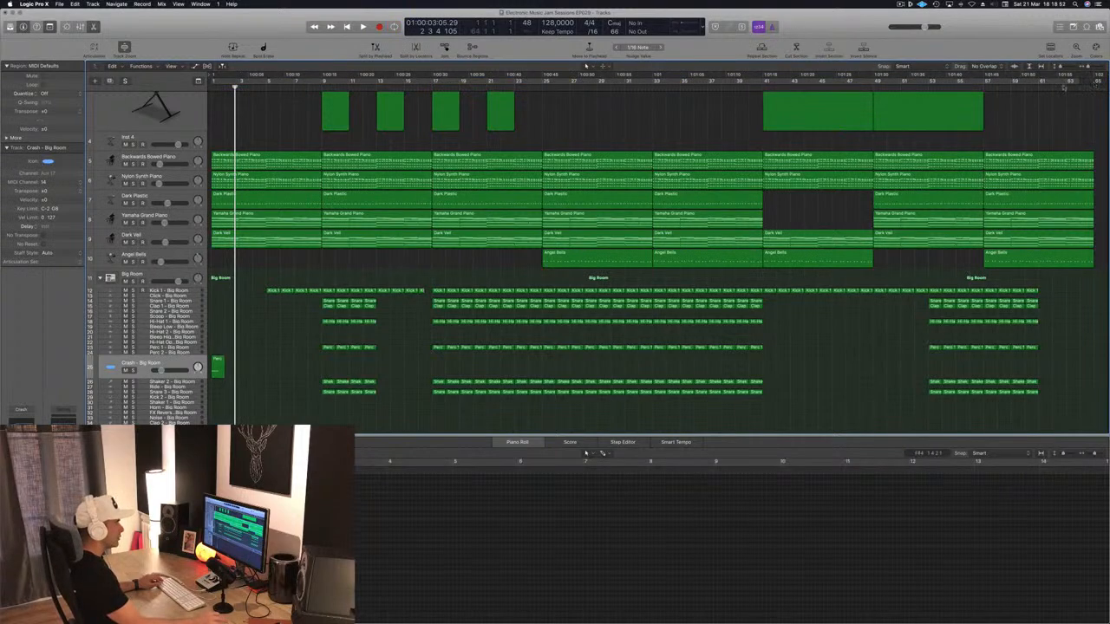
{"action": "left_click_drag", "start_coordinate": [1063, 87], "coordinate": [655, 109]}
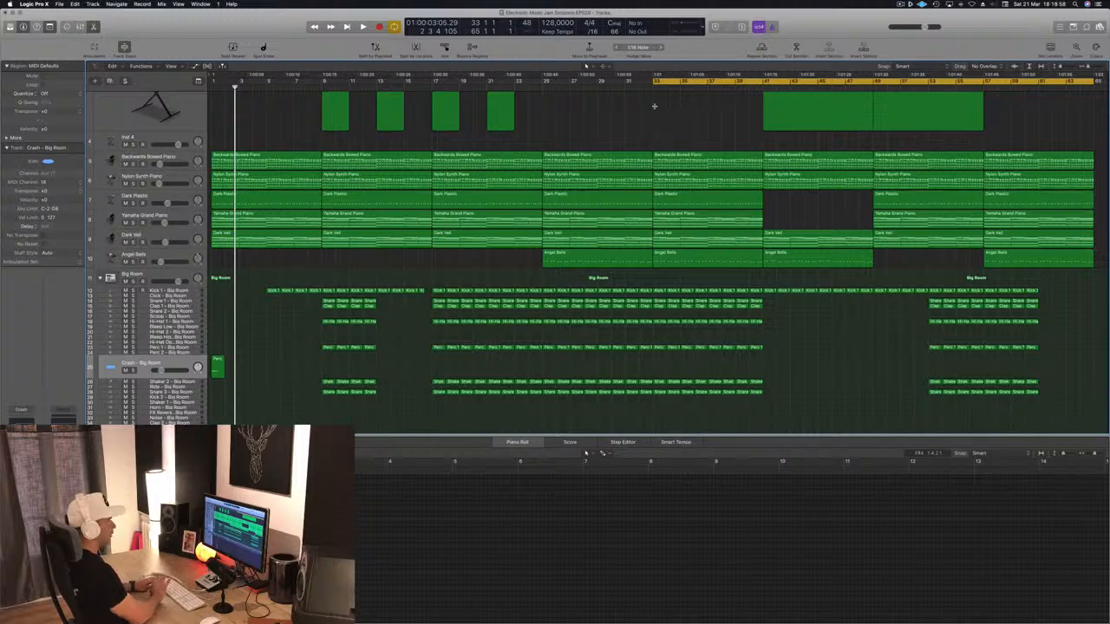
{"action": "key", "text": "ctrl+super+r"}
{"action": "key", "text": "super+Left"}
{"action": "key", "text": "super+Left"}
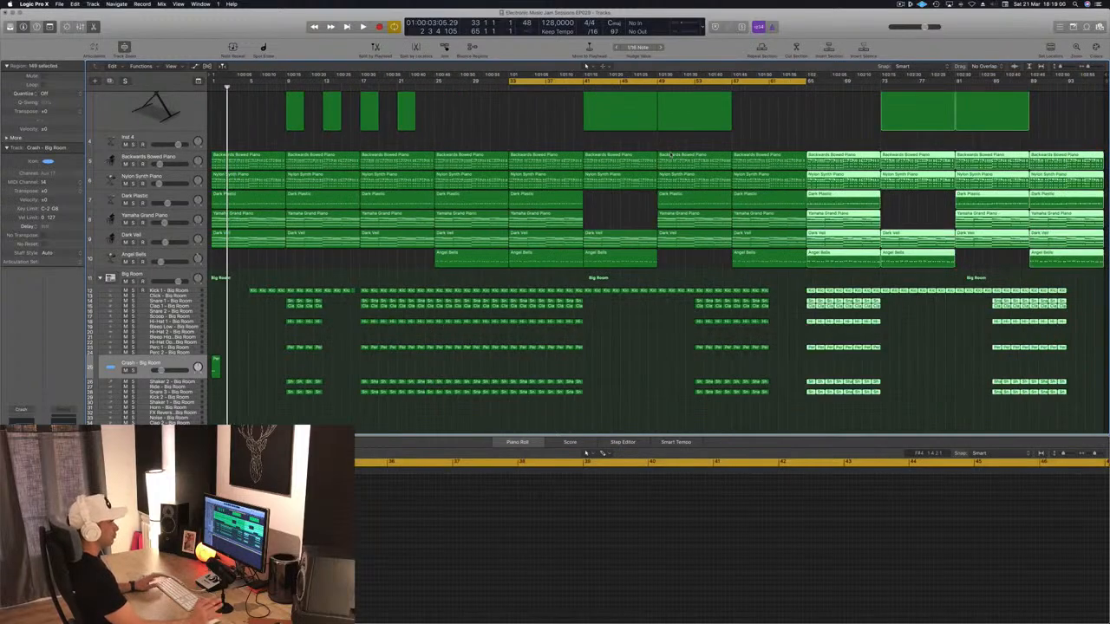
{"action": "left_click", "coordinate": [489, 123]}
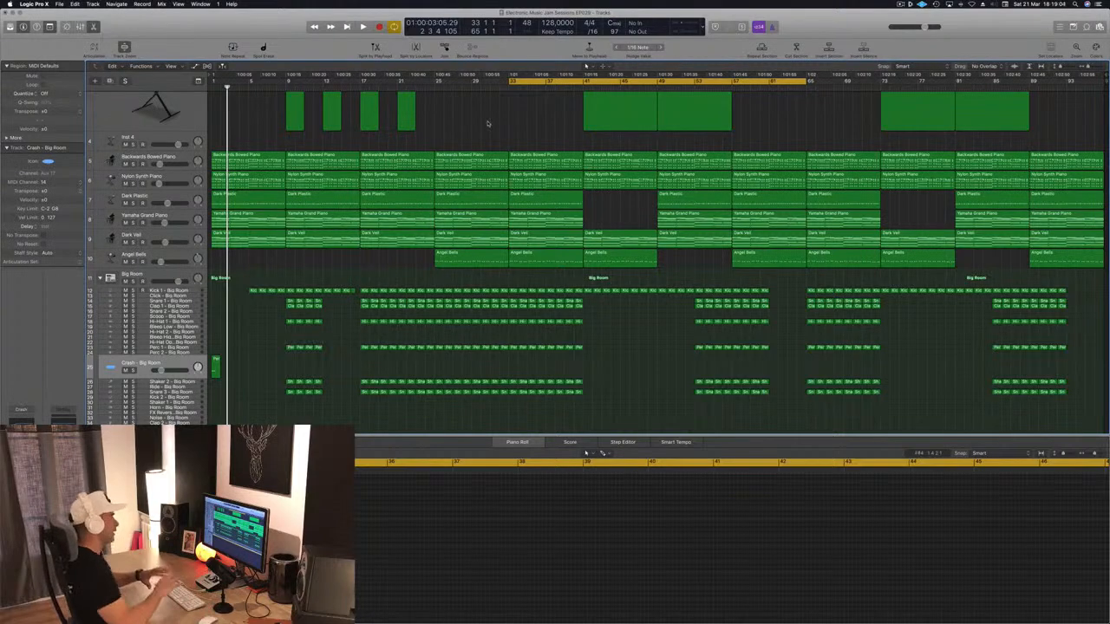
- Extend the start of the cycle range back to bar 1 and play the arrangement from there
{"action": "scroll", "coordinate": [488, 123], "scroll_direction": "up", "scroll_amount": 5}
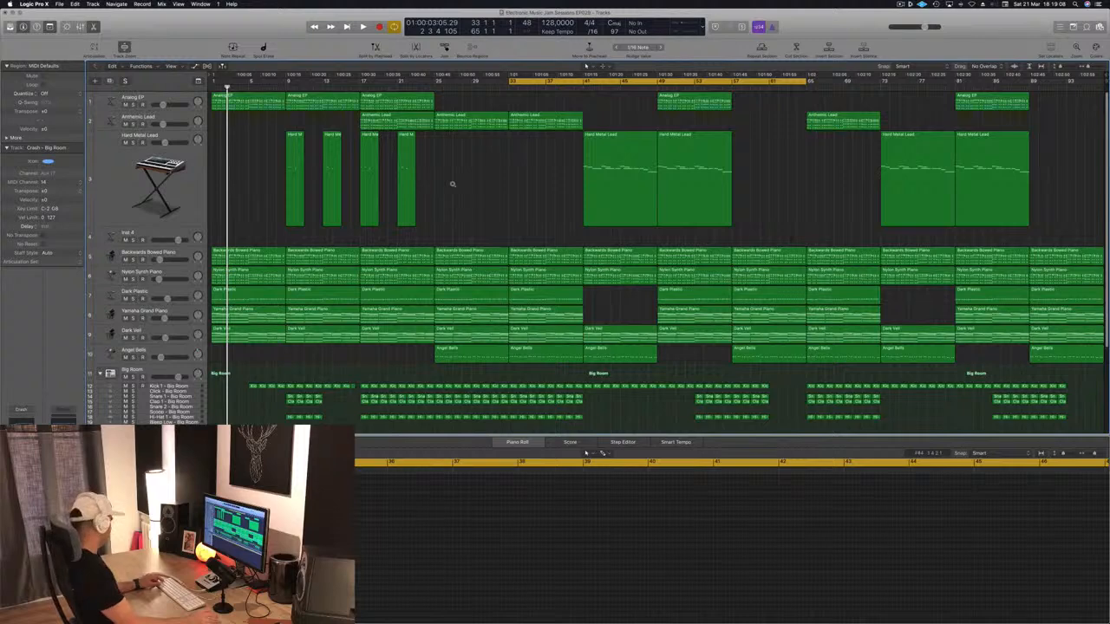
{"action": "key", "text": "space"}
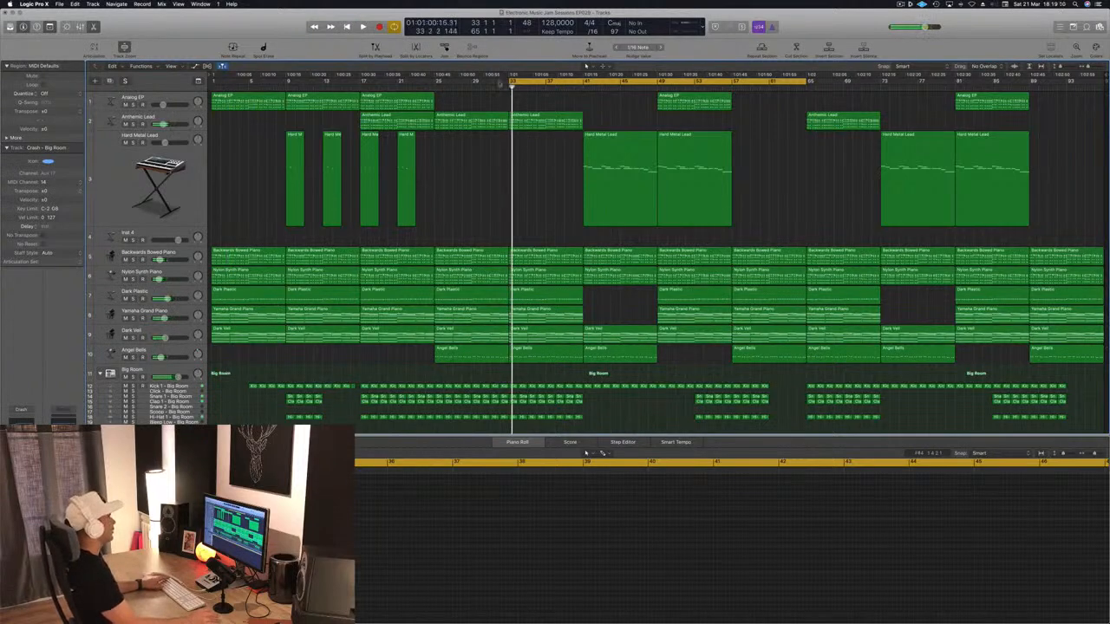
{"action": "left_click_drag", "start_coordinate": [509, 81], "coordinate": [212, 184]}
{"action": "key", "text": "space"}
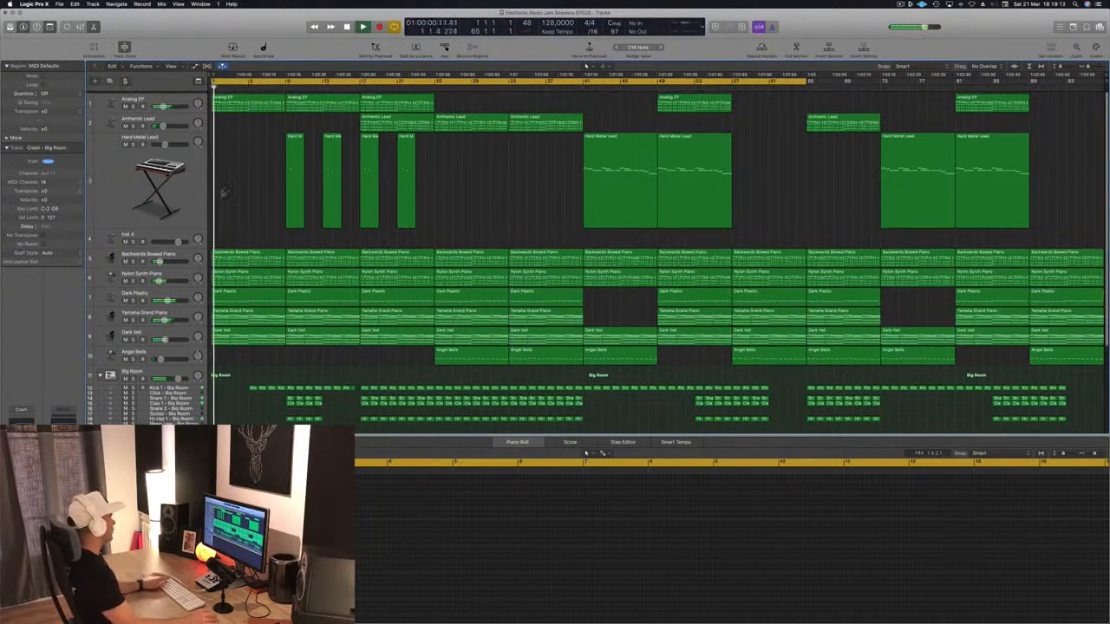
- Check the Analog EP track in solo and move it below the Inst 4 track
{"action": "left_click", "coordinate": [133, 105]}
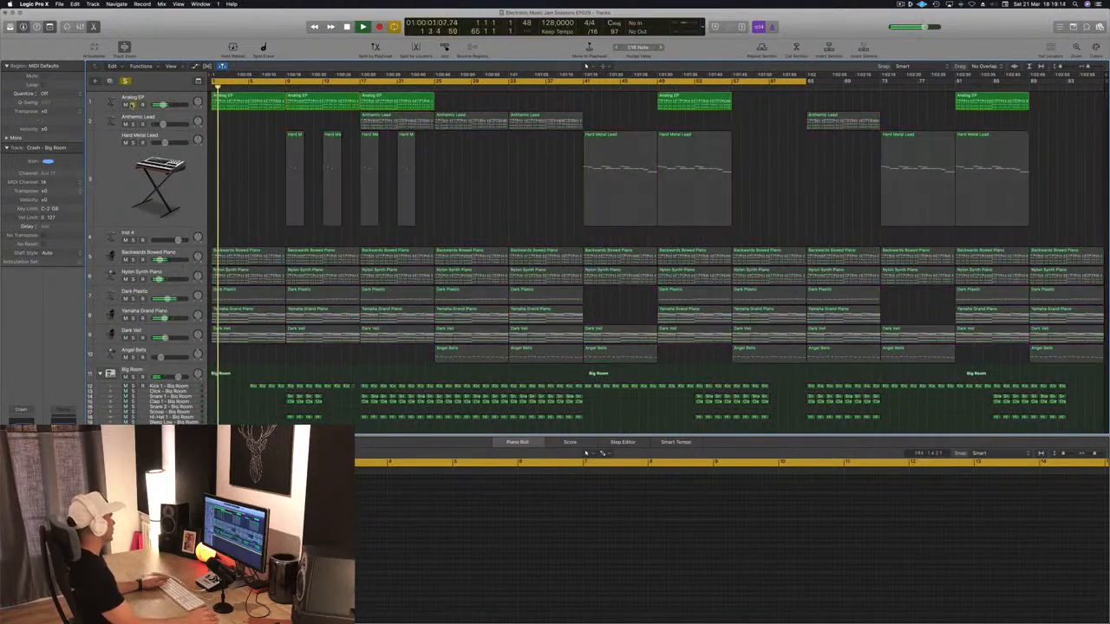
{"action": "left_click", "coordinate": [132, 105]}
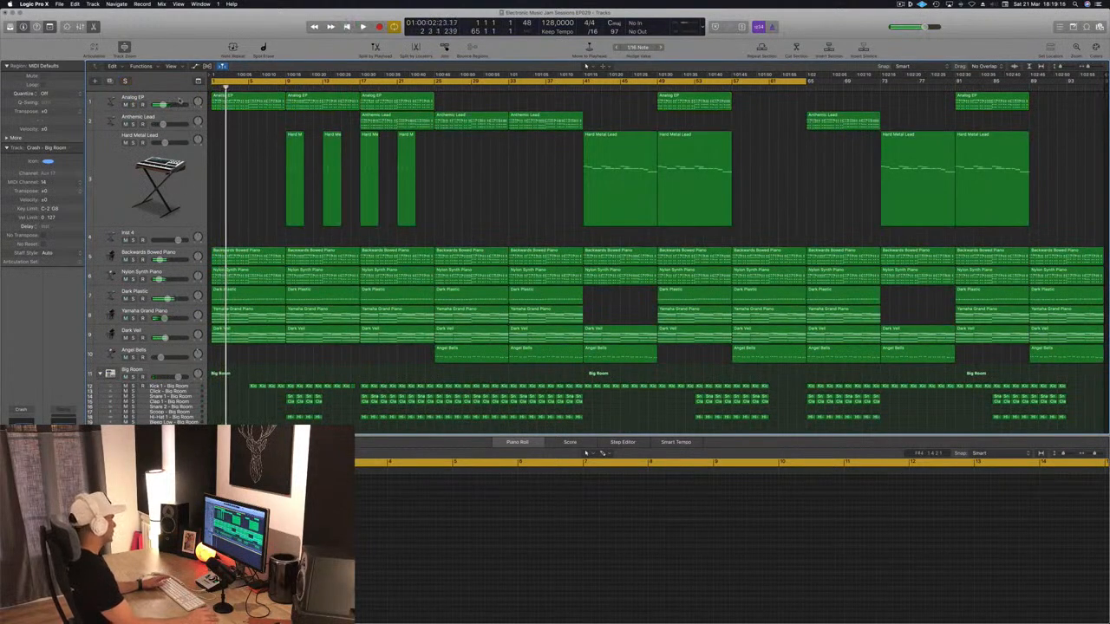
{"action": "mouse_move", "coordinate": [179, 100]}
{"action": "left_mouse_down"}
{"action": "mouse_move", "coordinate": [184, 254]}
{"action": "mouse_move", "coordinate": [189, 105]}
{"action": "mouse_move", "coordinate": [192, 118]}
{"action": "left_mouse_up"}
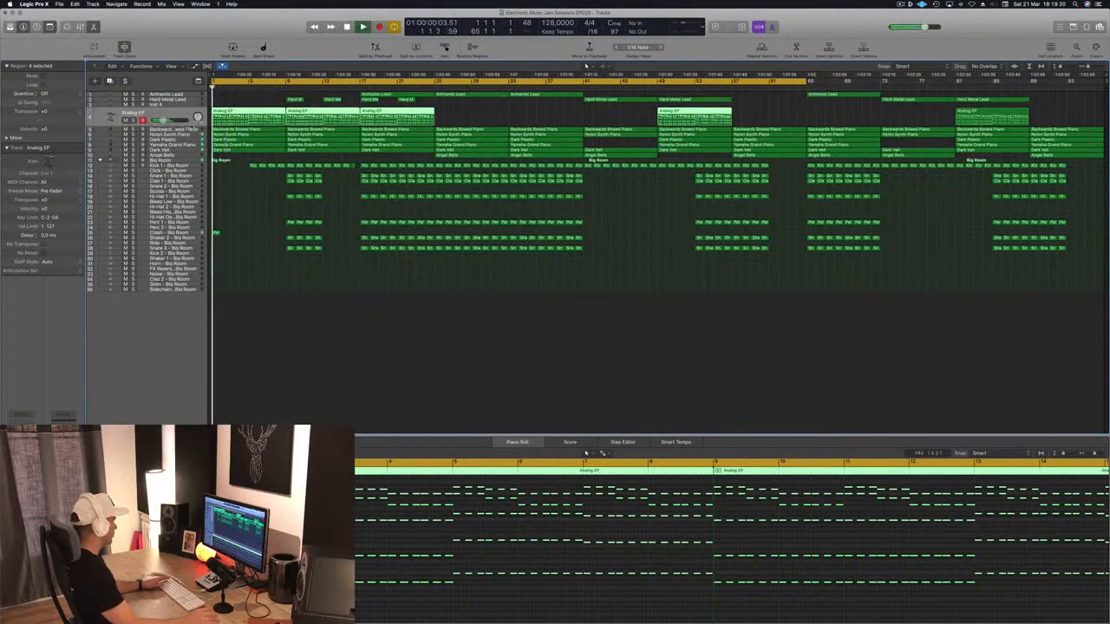
- Mute the Analog EP, Nylon Synth Piano, Dark Plastic and Backwards Bowed Piano tracks while replaying the intro
{"action": "left_click", "coordinate": [126, 121]}
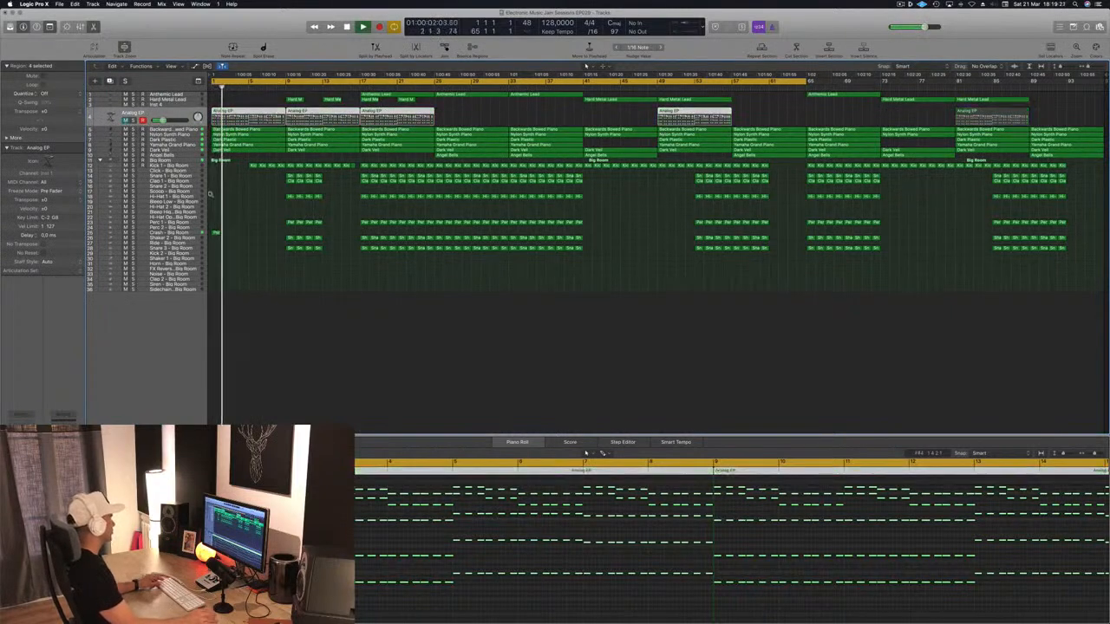
{"action": "scroll", "coordinate": [278, 203], "scroll_direction": "up", "scroll_amount": 5}
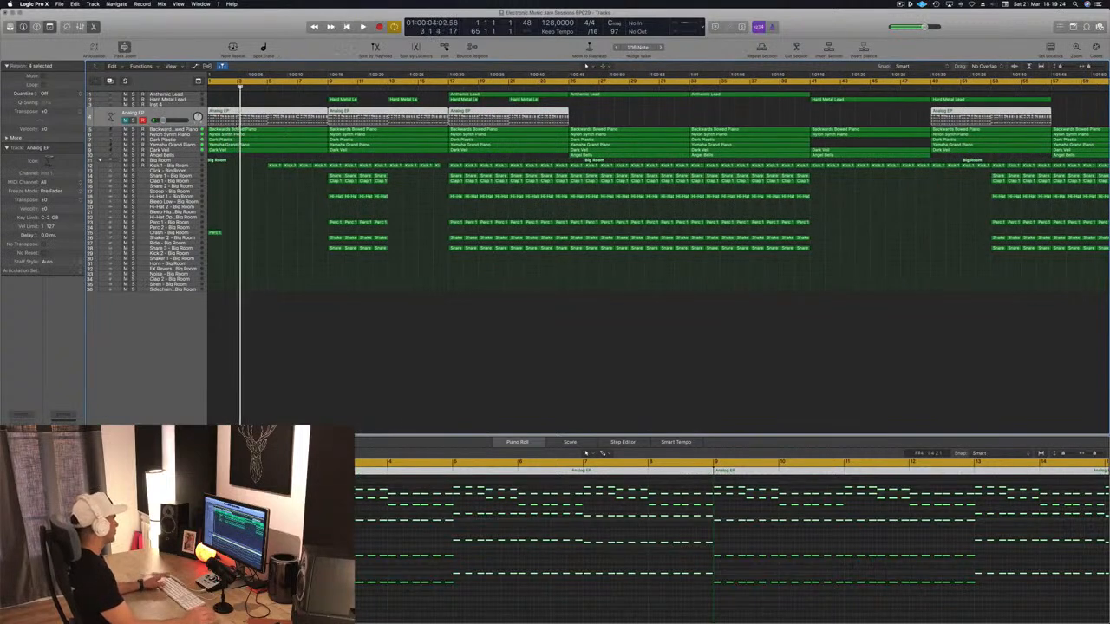
{"action": "key", "text": "Return"}
{"action": "left_click", "coordinate": [126, 135]}
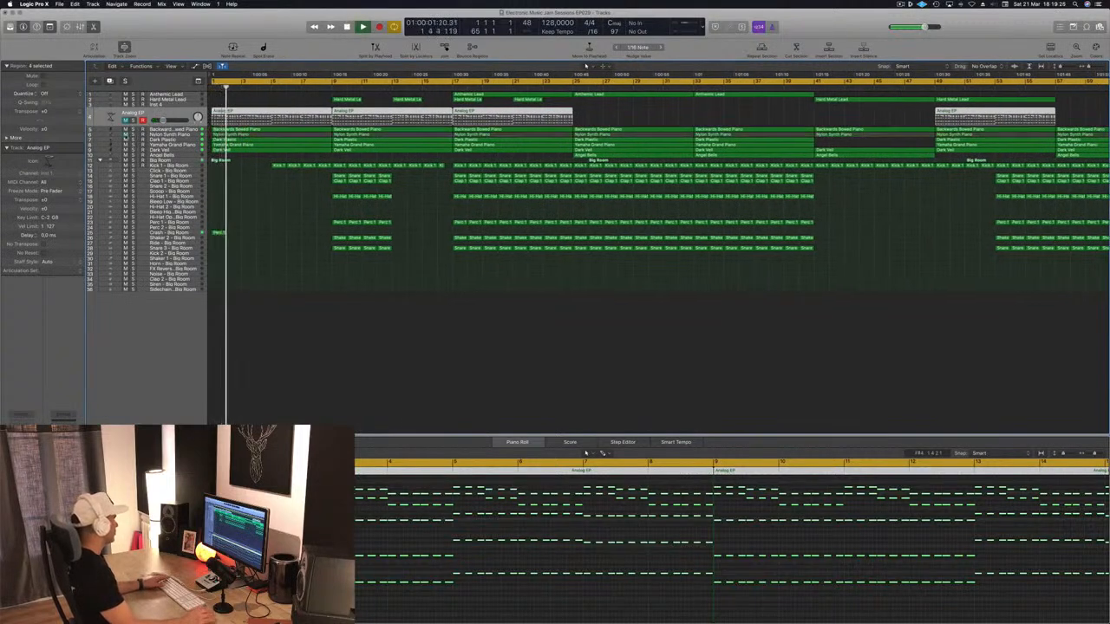
{"action": "scroll", "coordinate": [251, 187], "scroll_direction": "up", "scroll_amount": 3}
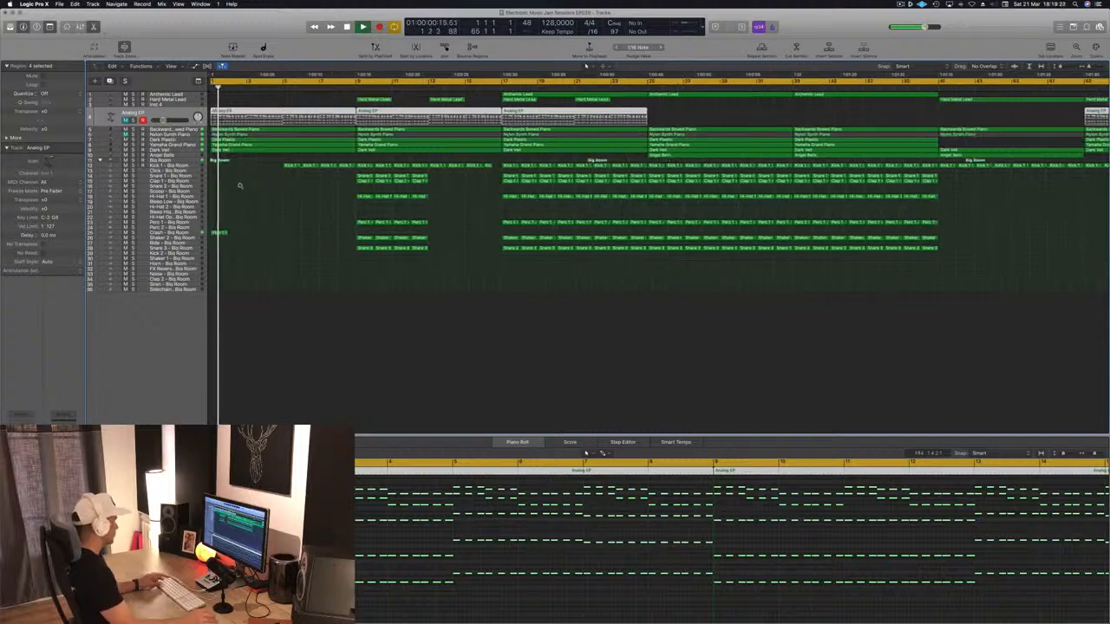
{"action": "scroll", "coordinate": [269, 188], "scroll_direction": "up", "scroll_amount": 6}
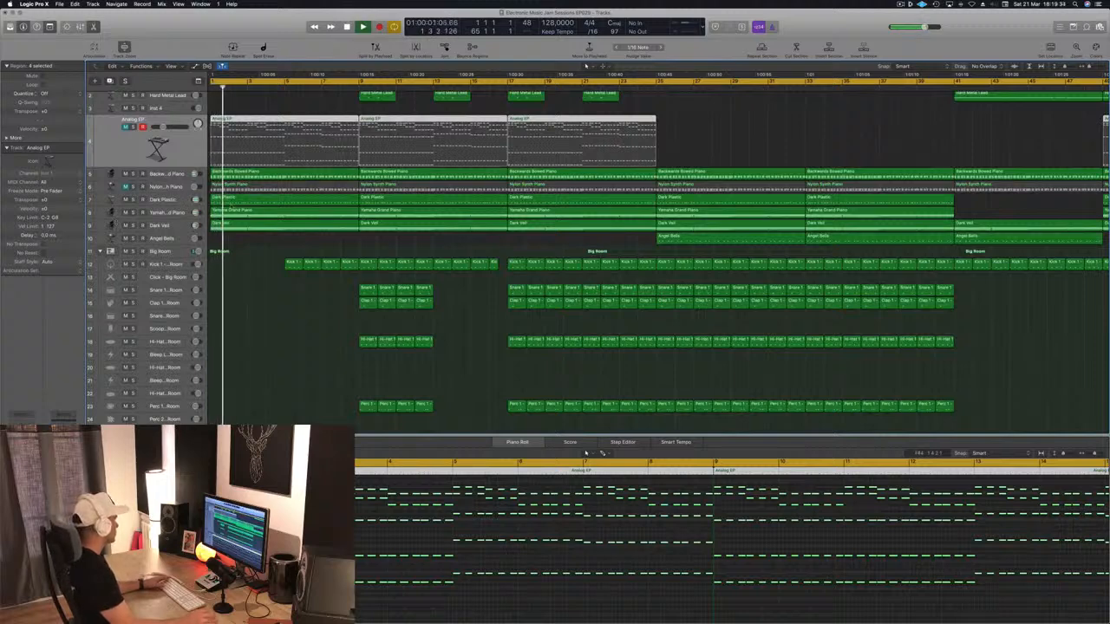
{"action": "key", "text": "space"}
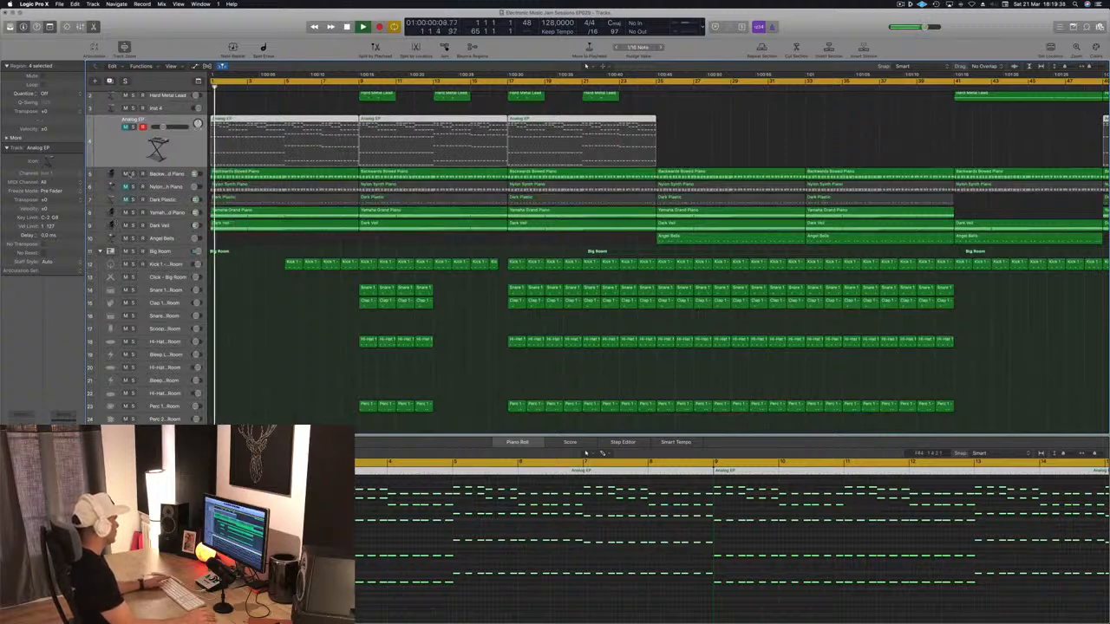
{"action": "left_click", "coordinate": [126, 174]}
{"action": "key", "text": "space"}
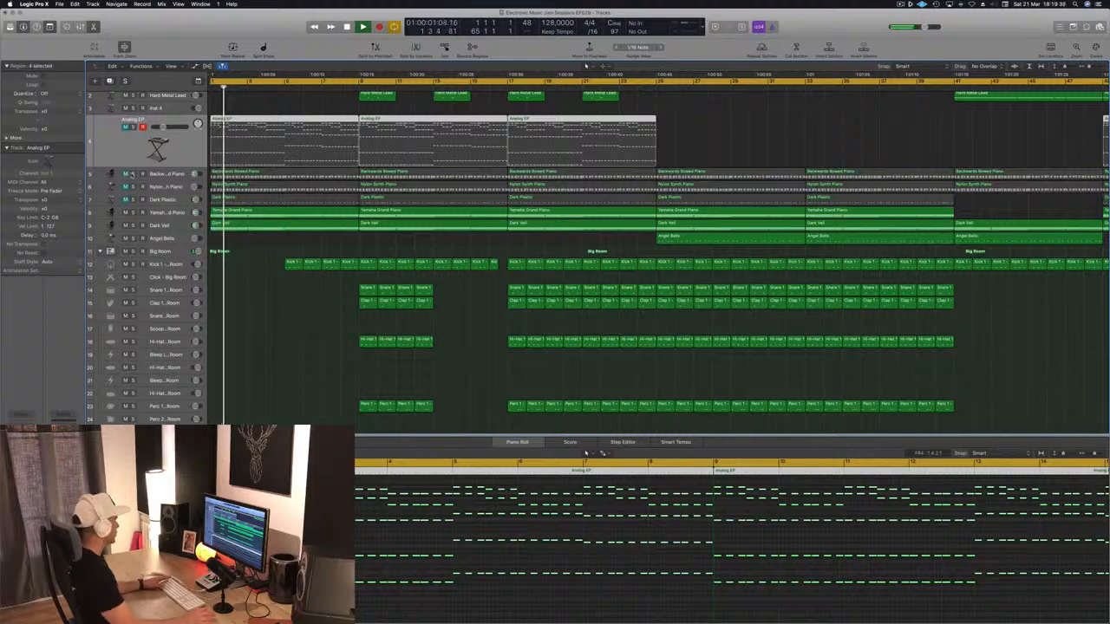
- Check the Backwards Bowed Piano track in solo, then unmute it together with the Nylon Synth Piano track
{"action": "key", "text": "space"}
{"action": "left_click", "coordinate": [133, 174]}
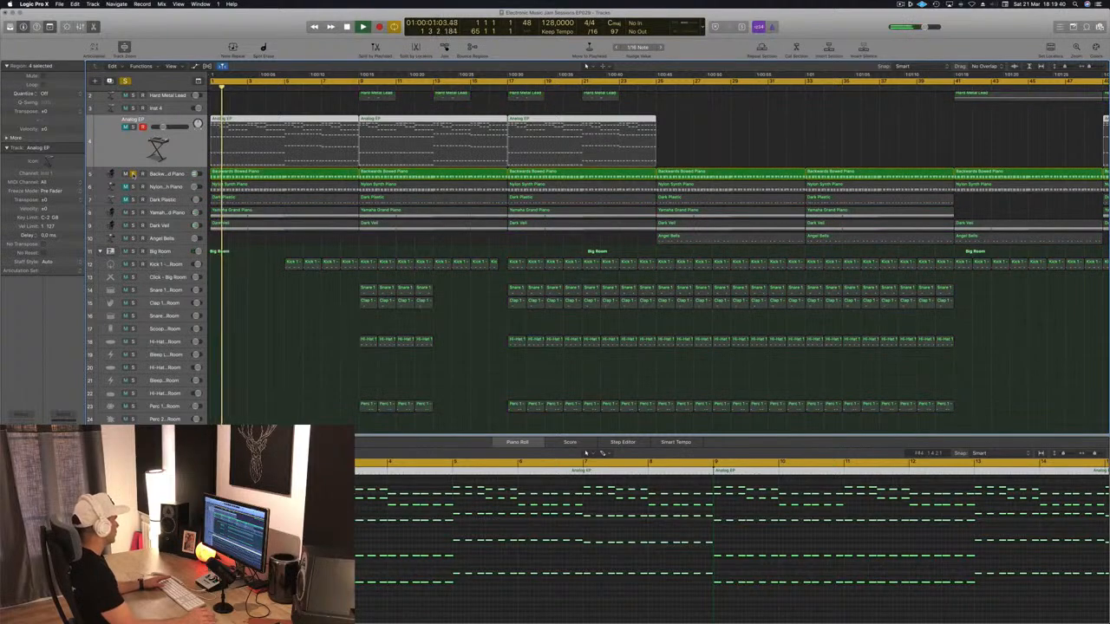
{"action": "left_click", "coordinate": [133, 174]}
{"action": "left_click", "coordinate": [174, 174]}
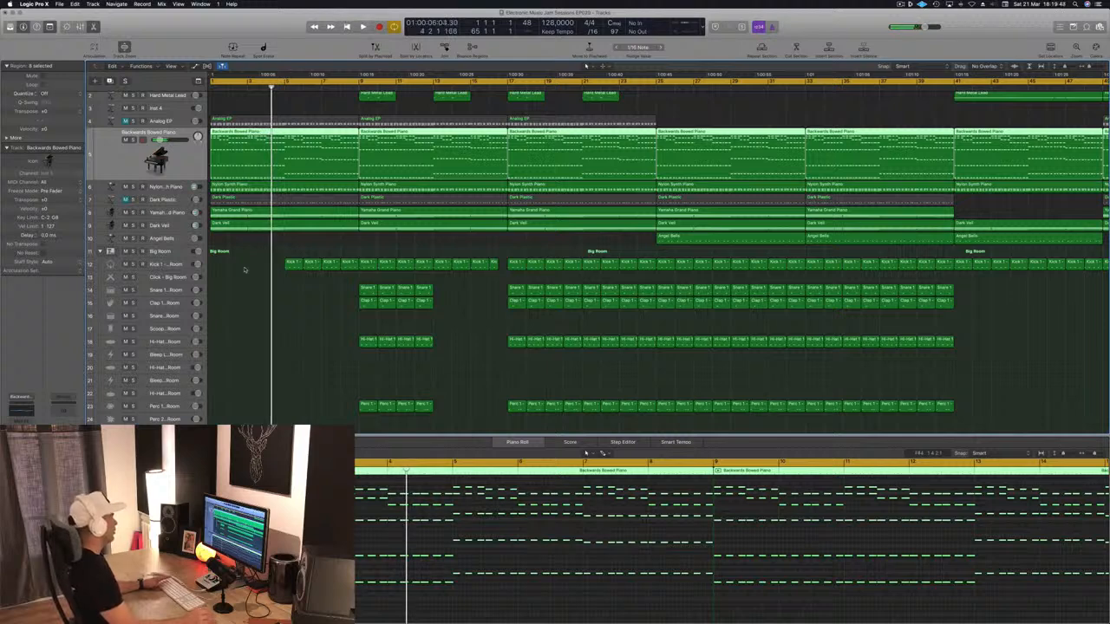
- Replay the arrangement from bar 1 and listen to the piano intro through the entry of the kick
{"action": "key", "text": "Return"}
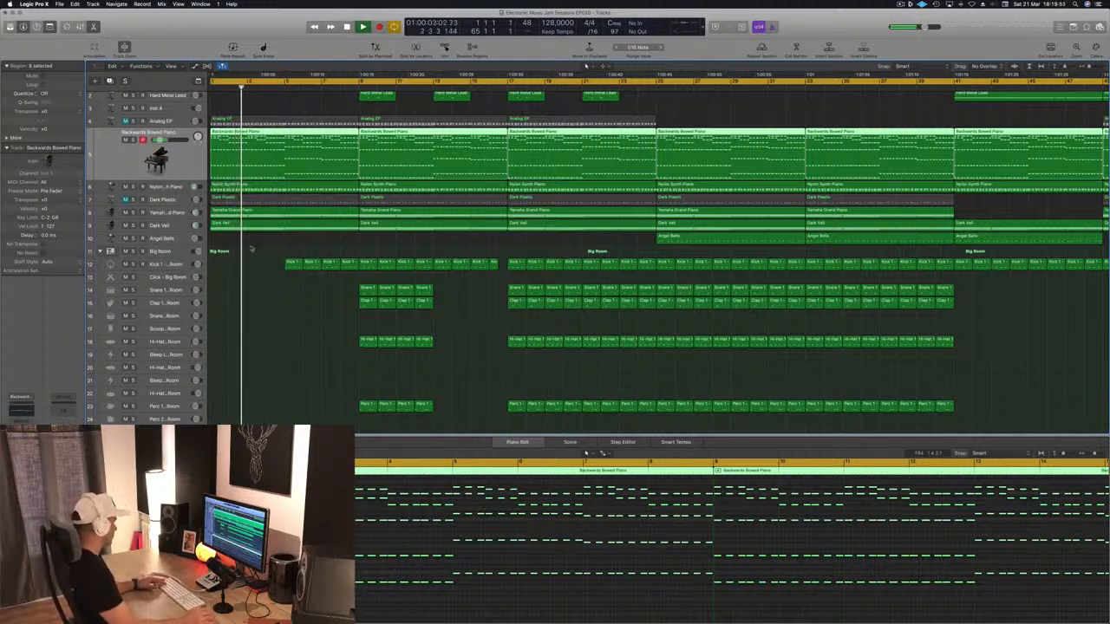
{"action": "scroll", "coordinate": [288, 250], "scroll_direction": "up", "scroll_amount": 5}
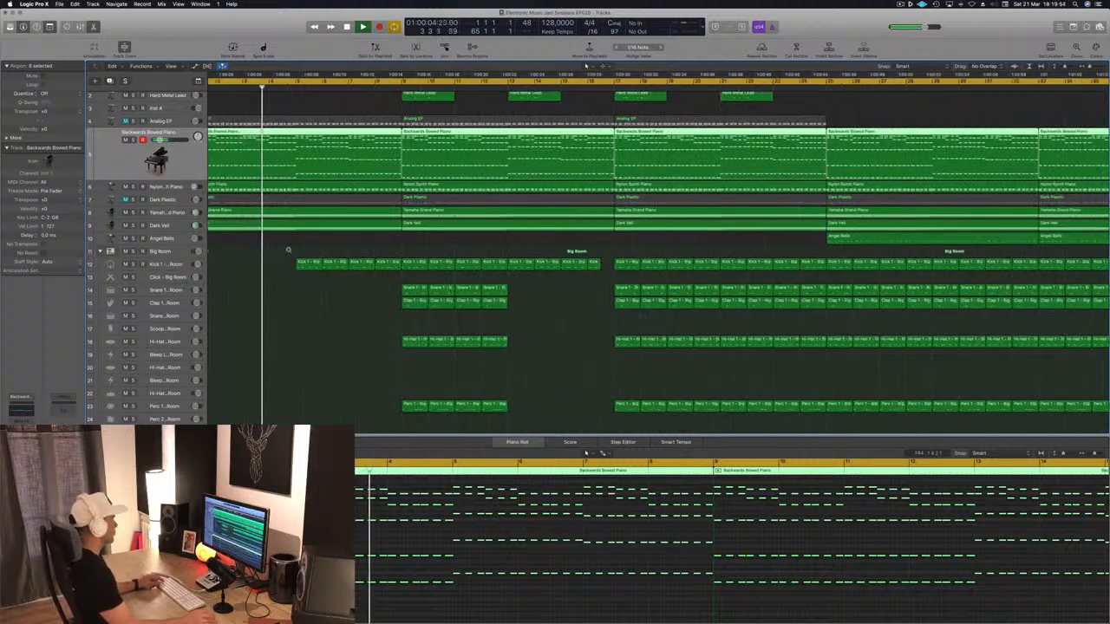
{"action": "scroll", "coordinate": [287, 249], "scroll_direction": "down", "scroll_amount": 4}
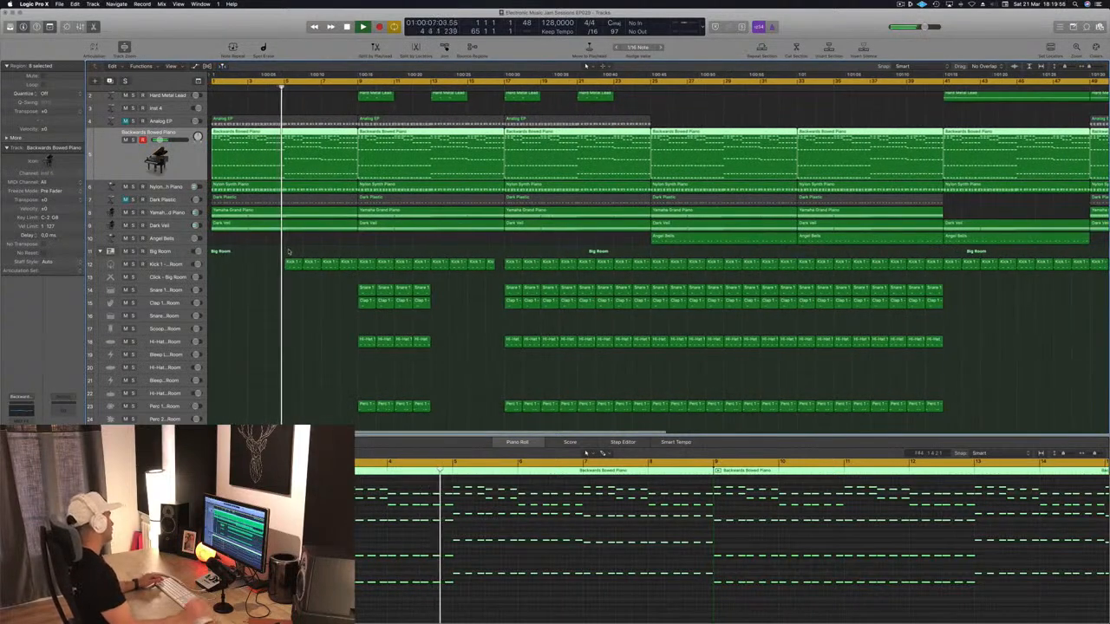
{"action": "left_click", "coordinate": [279, 252]}
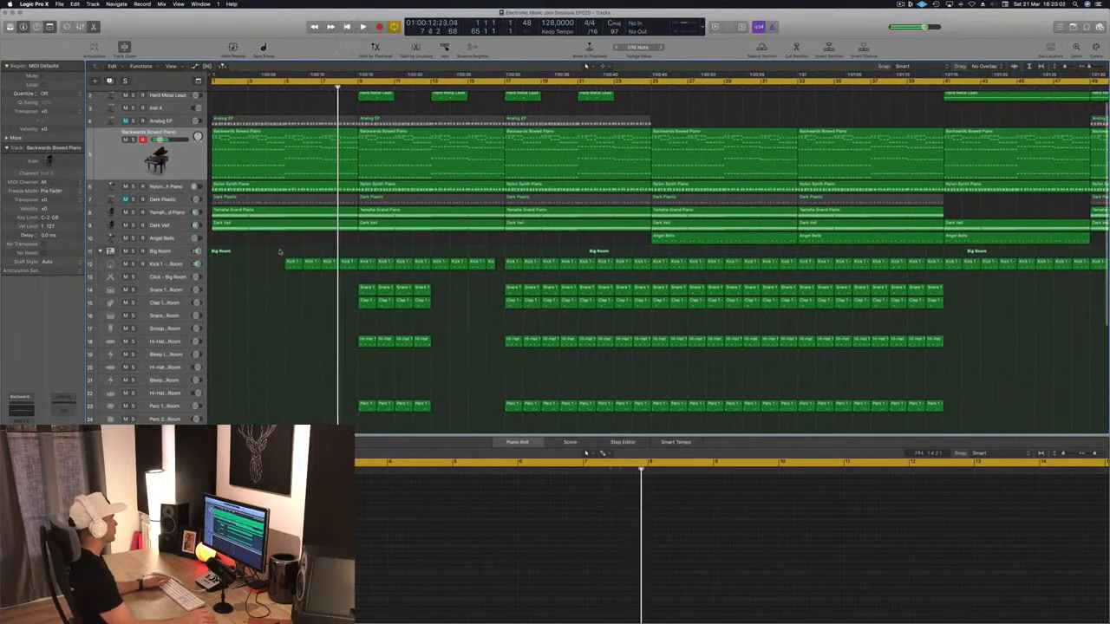
{"action": "scroll", "coordinate": [279, 253], "scroll_direction": "up", "scroll_amount": 2}
{"action": "key", "text": "super+Left"}
{"action": "key", "text": "super+Left"}
{"action": "key", "text": "Return"}
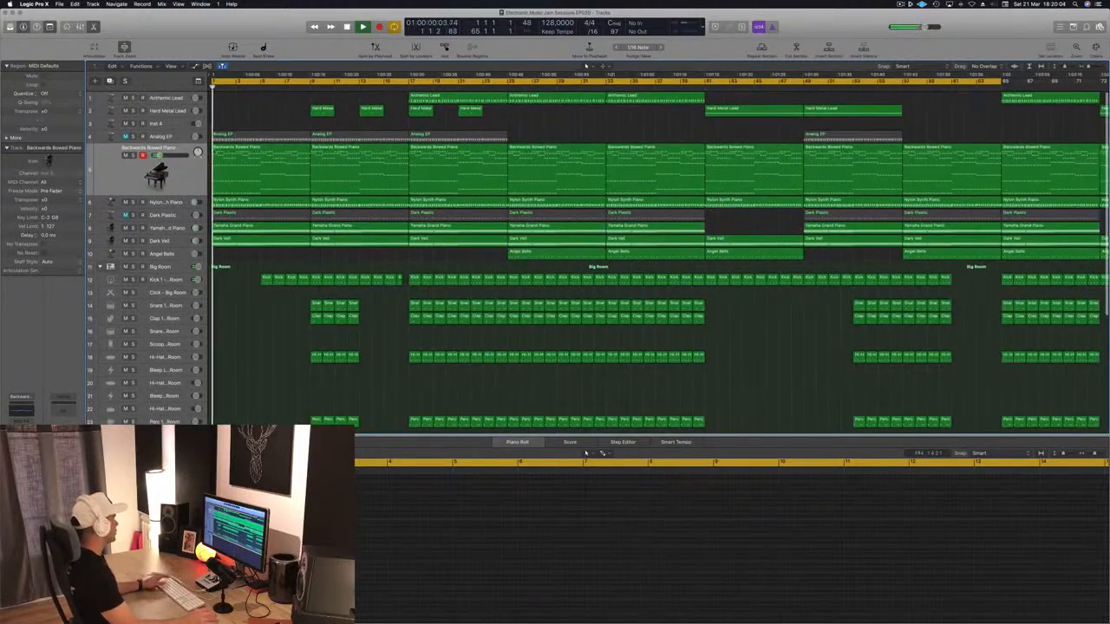
{"action": "left_click", "coordinate": [120, 169]}
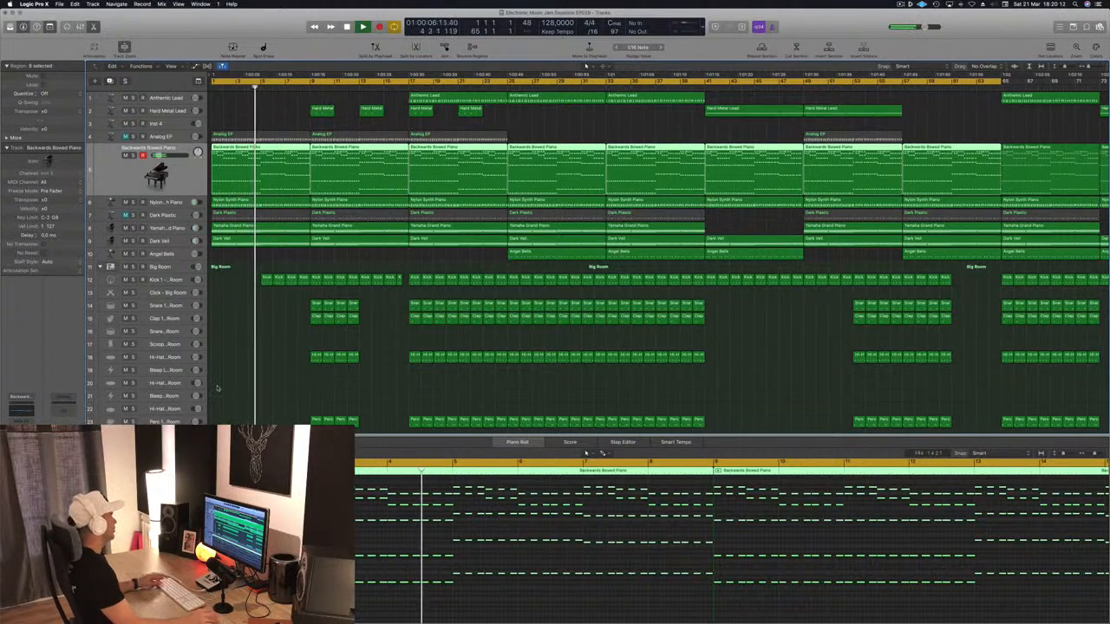
{"action": "scroll", "coordinate": [307, 352], "scroll_direction": "up", "scroll_amount": 6}
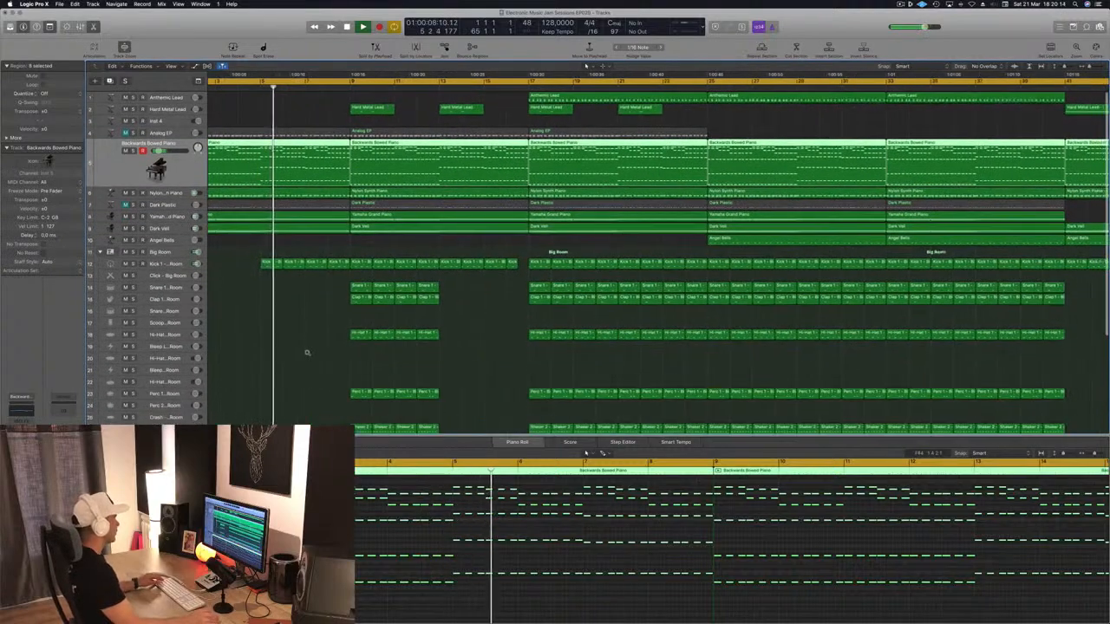
{"action": "scroll", "coordinate": [307, 352], "scroll_direction": "down", "scroll_amount": 3}
{"action": "key", "text": "space"}
- Copy the crash region from bar 1 to bar 8 on the FX Reverse track and match its note to the reverse sound's pitch
{"action": "scroll", "coordinate": [286, 332], "scroll_direction": "down", "scroll_amount": 4}
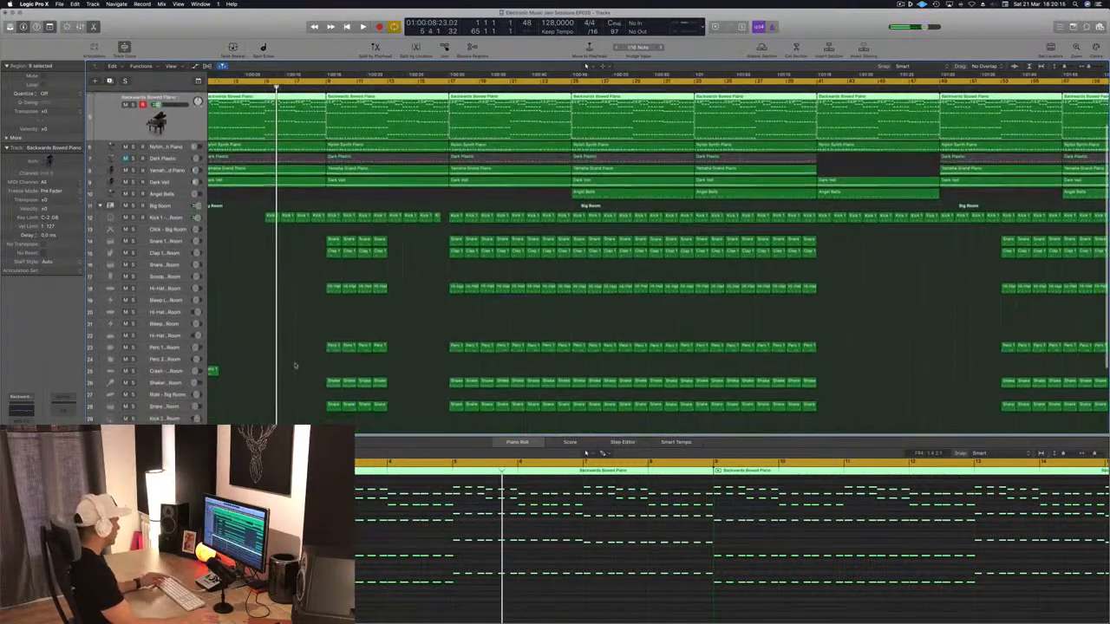
{"action": "scroll", "coordinate": [295, 365], "scroll_direction": "down", "scroll_amount": 3}
{"action": "scroll", "coordinate": [286, 367], "scroll_direction": "down", "scroll_amount": 5}
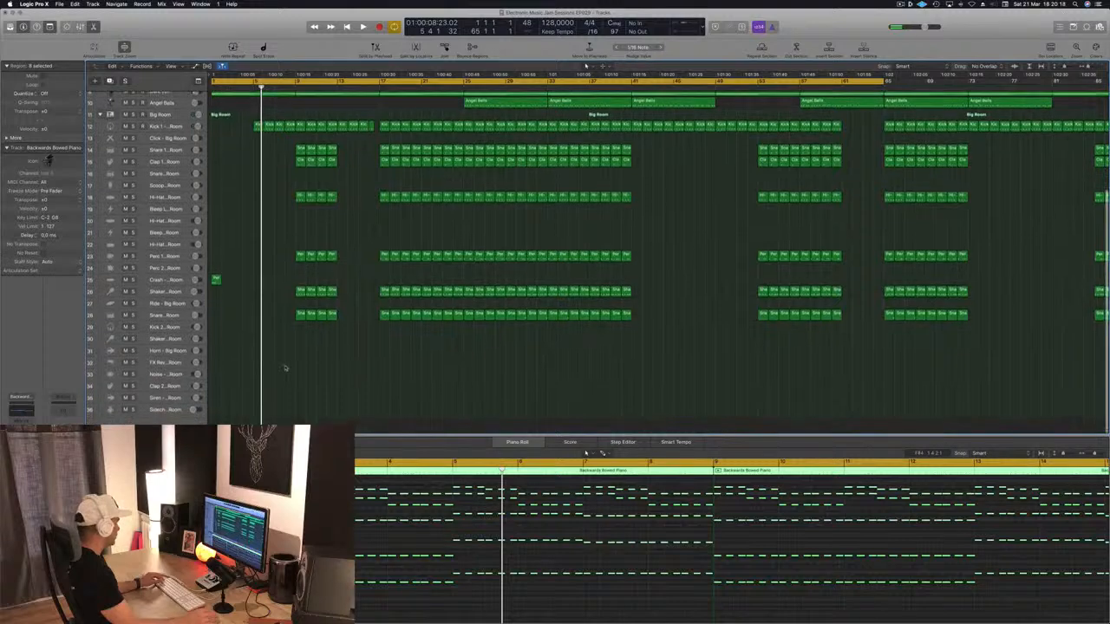
{"action": "left_click", "coordinate": [165, 362]}
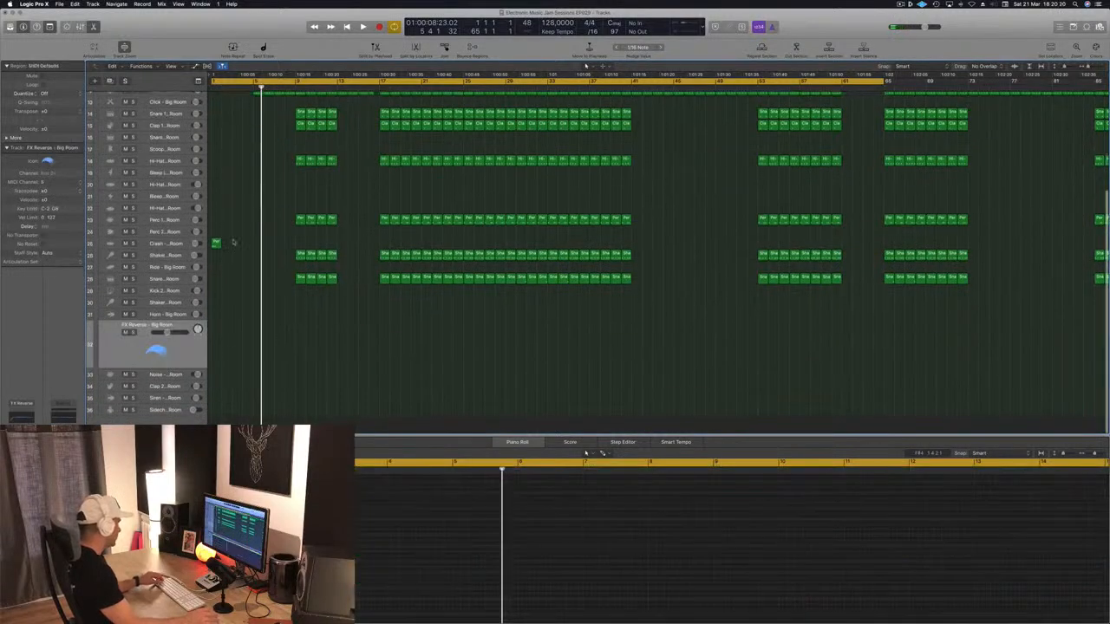
{"action": "left_click_drag", "start_coordinate": [216, 243], "coordinate": [290, 347]}
{"action": "left_click_drag", "start_coordinate": [626, 528], "coordinate": [670, 561]}
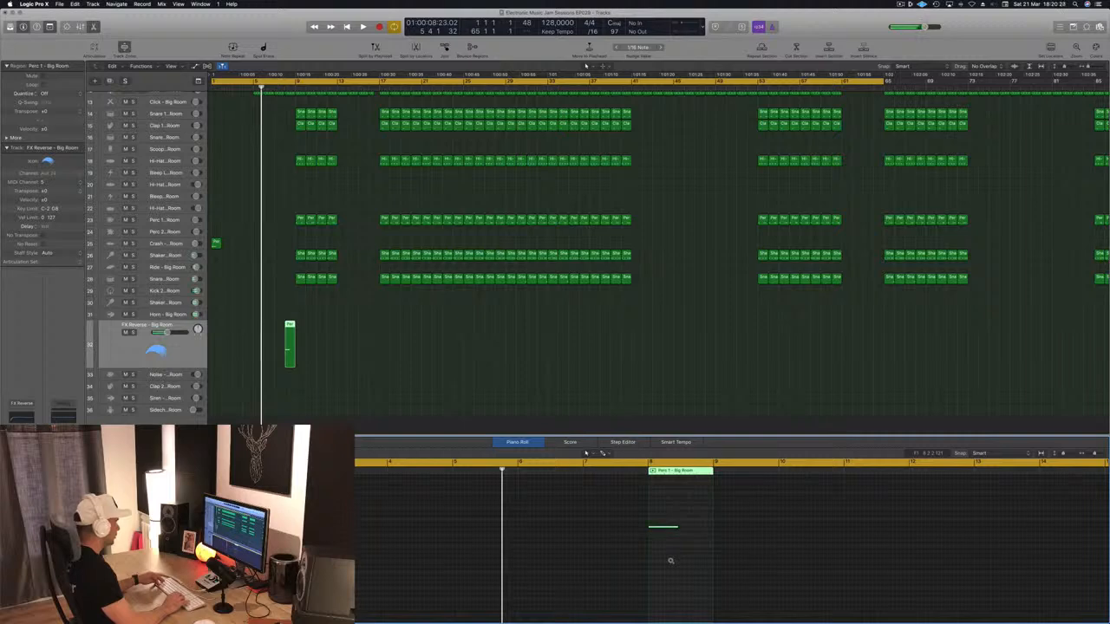
- Lengthen the FX Reverse note to the end of bar 8 and play the transition into bar 9
{"action": "key", "text": "space"}
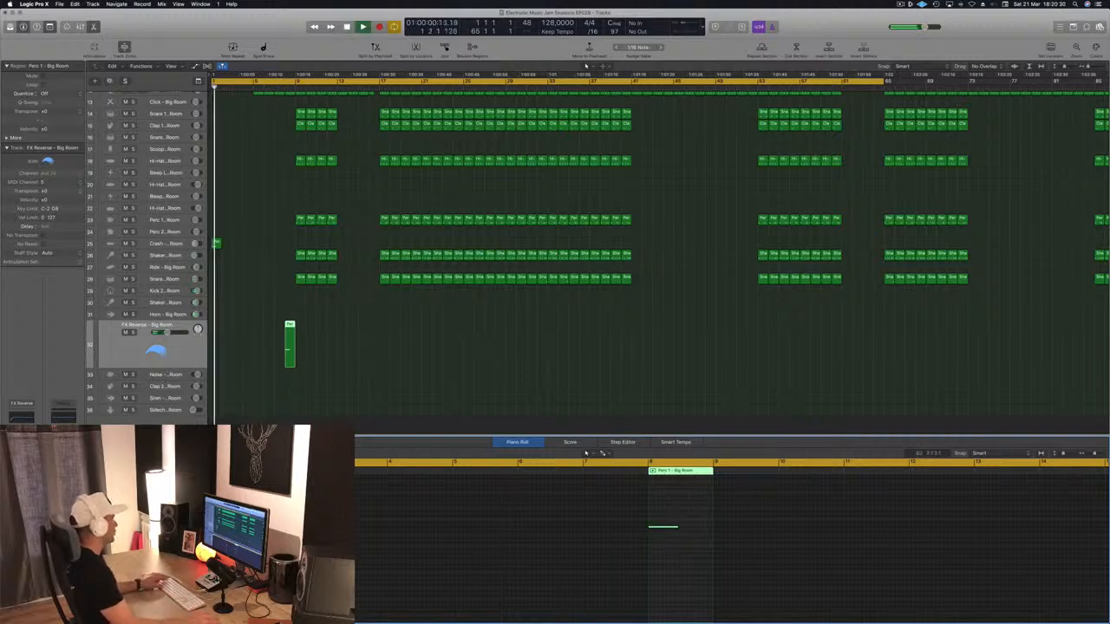
{"action": "left_click", "coordinate": [253, 335]}
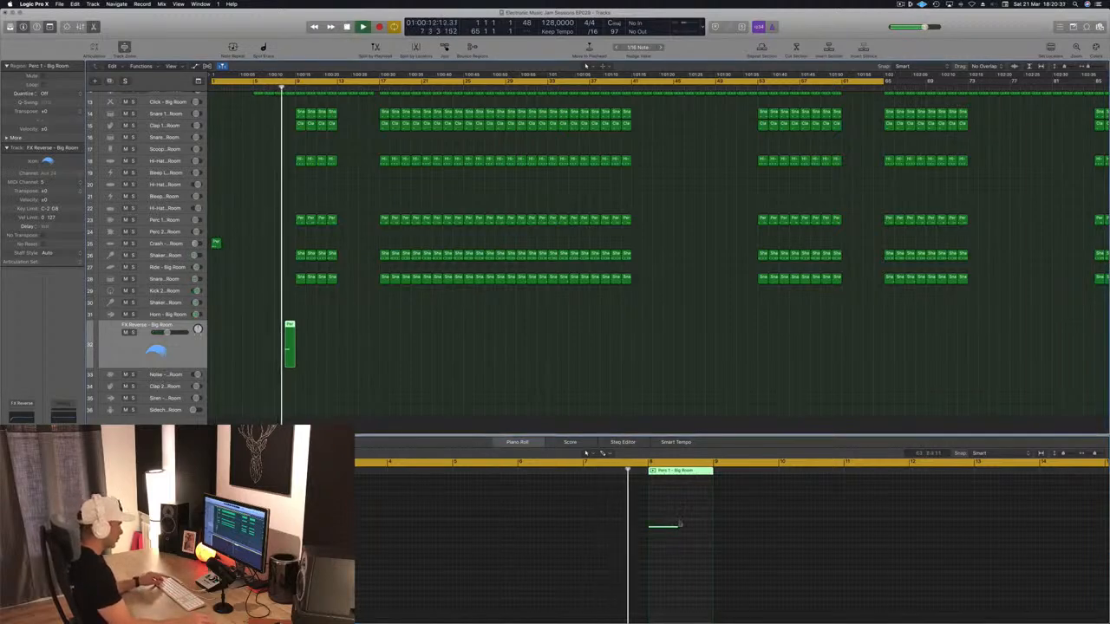
{"action": "left_click_drag", "start_coordinate": [677, 526], "coordinate": [711, 527]}
{"action": "left_click", "coordinate": [284, 89]}
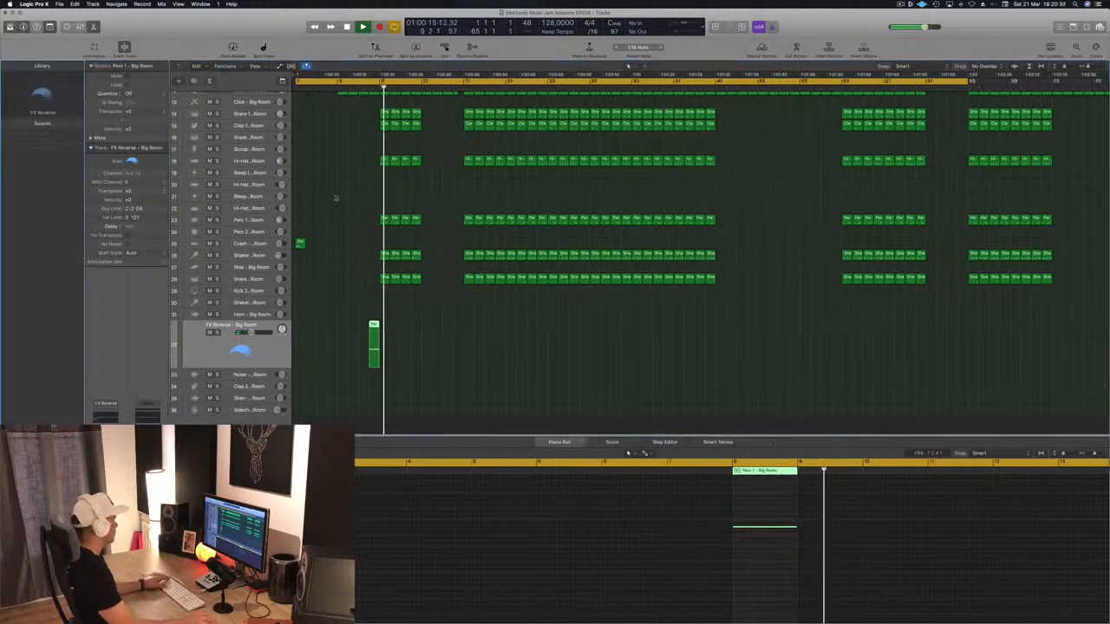
- Replace the FX Reverse sound from the library, auditioning Noise Burst - Radiant and settling on Noise Downer - Dropkick
{"action": "key", "text": "y"}
{"action": "left_click", "coordinate": [360, 89]}
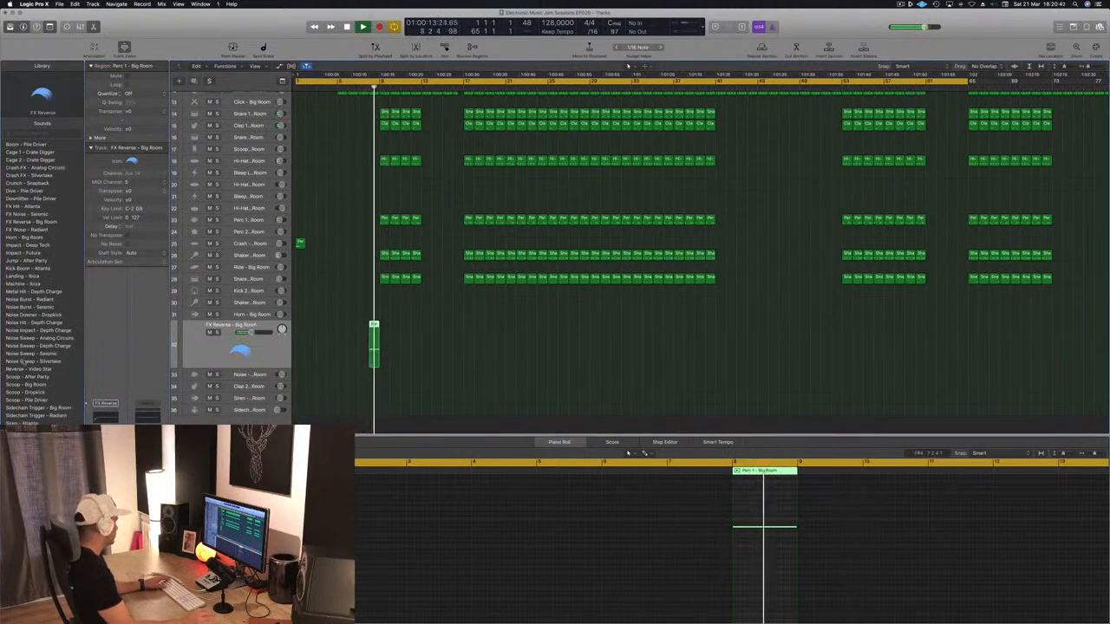
{"action": "left_click", "coordinate": [30, 300]}
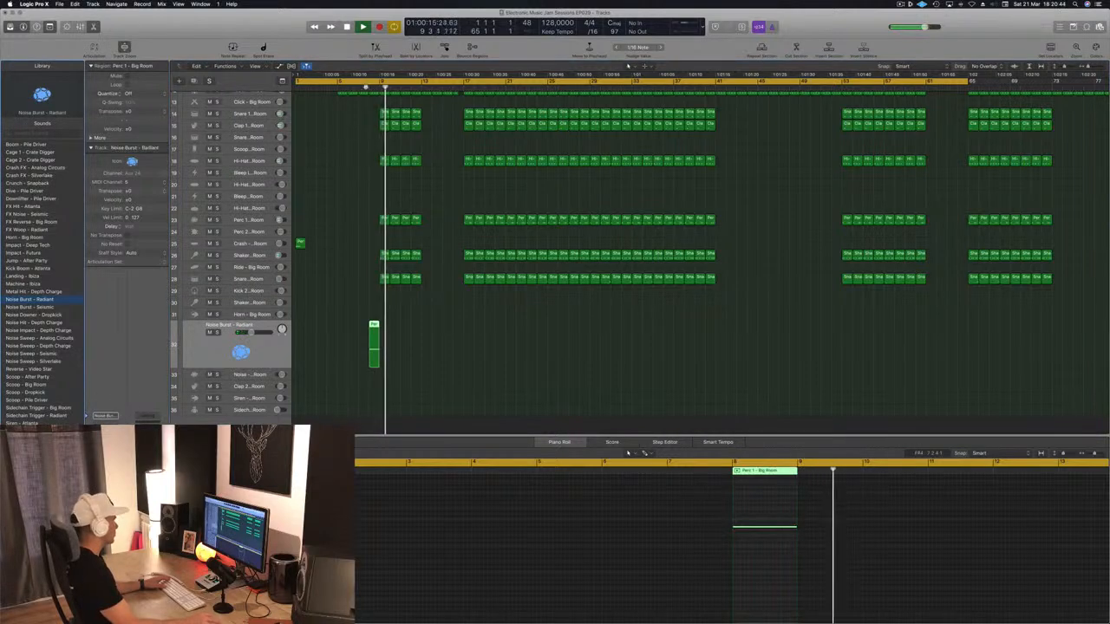
{"action": "left_click", "coordinate": [26, 315]}
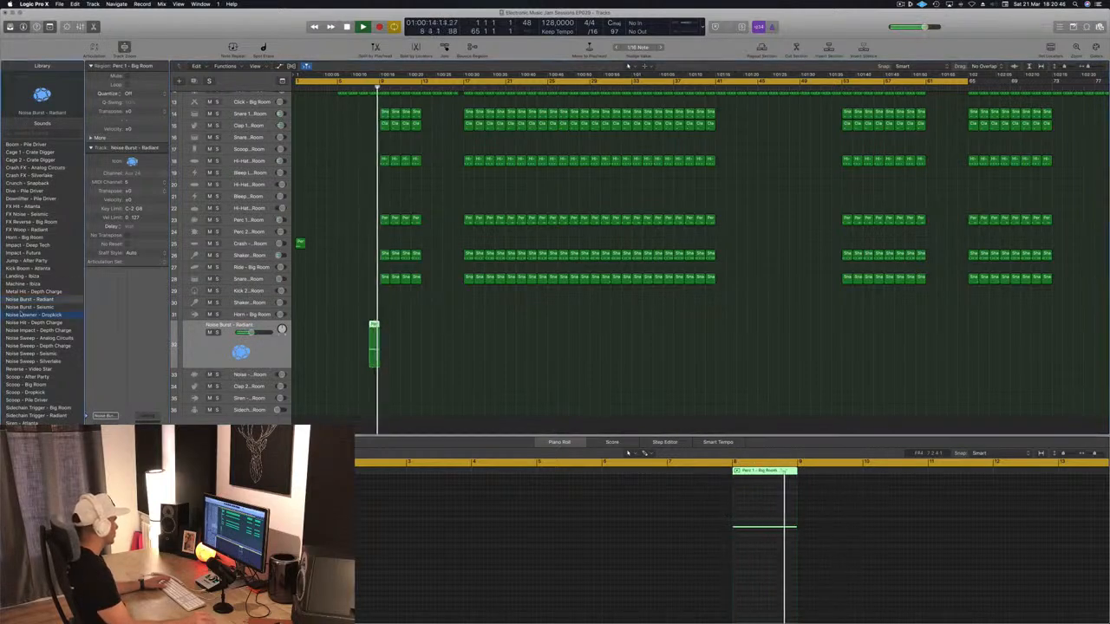
{"action": "left_click", "coordinate": [362, 93]}
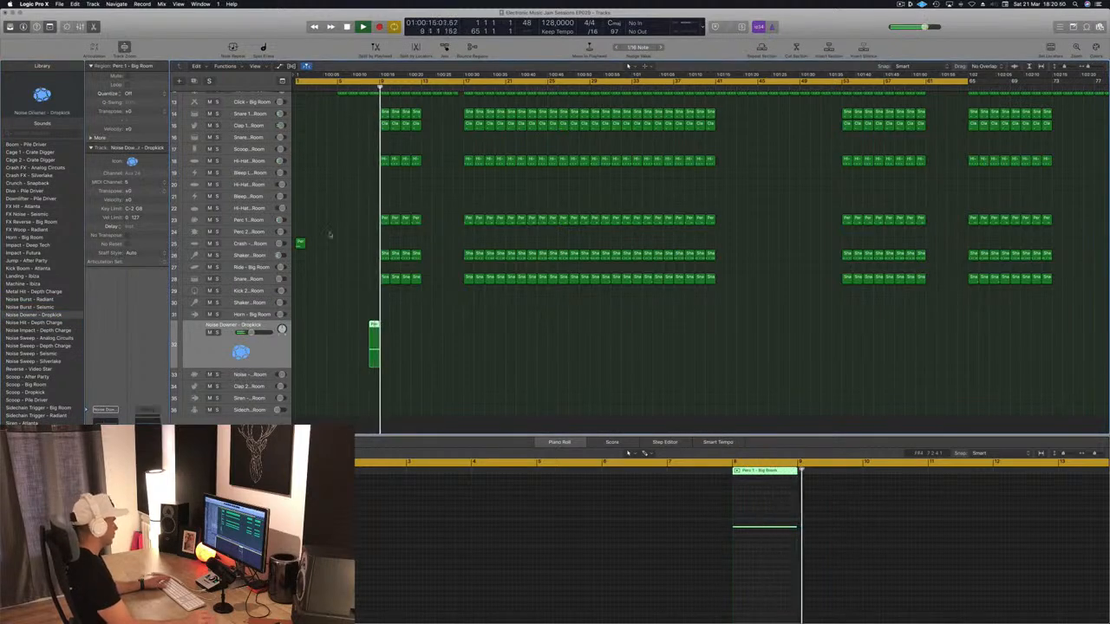
- Copy the crash region from bar 1 to bar 9 on the Crash track while replaying from the start
{"action": "scroll", "coordinate": [330, 128], "scroll_direction": "up", "scroll_amount": 3}
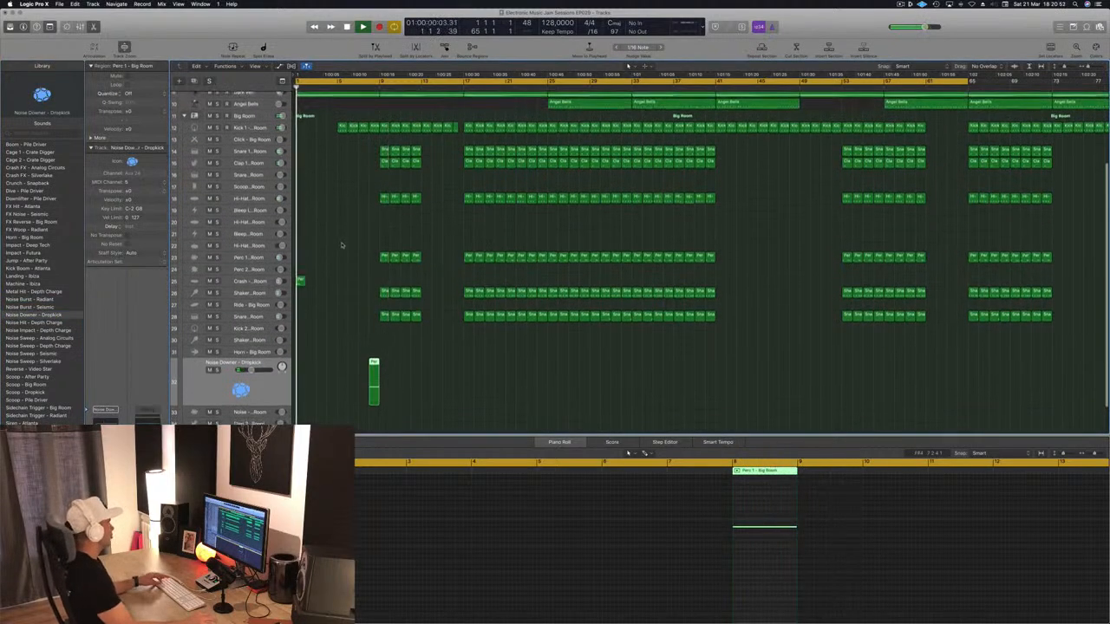
{"action": "key", "text": "Return"}
{"action": "left_click_drag", "start_coordinate": [333, 286], "coordinate": [383, 283]}
{"action": "scroll", "coordinate": [349, 246], "scroll_direction": "down", "scroll_amount": 3}
{"action": "scroll", "coordinate": [349, 246], "scroll_direction": "down", "scroll_amount": 3}
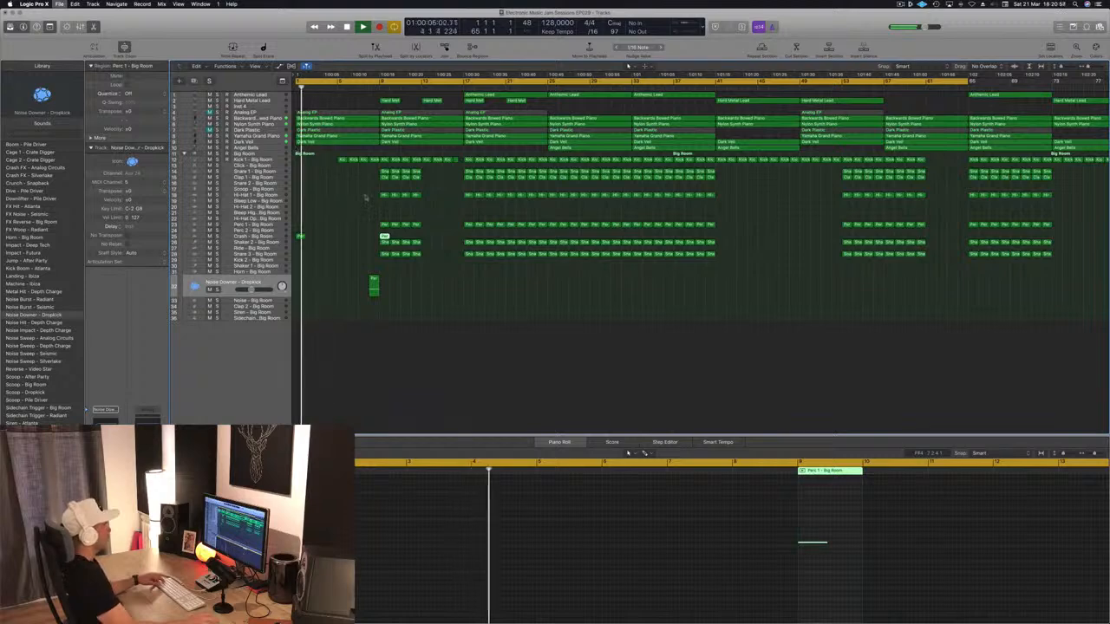
- Hide the Piano Roll to enlarge the arrangement area and play the track from bar 1
{"action": "scroll", "coordinate": [357, 229], "scroll_direction": "up", "scroll_amount": 3}
{"action": "scroll", "coordinate": [356, 229], "scroll_direction": "up", "scroll_amount": 2}
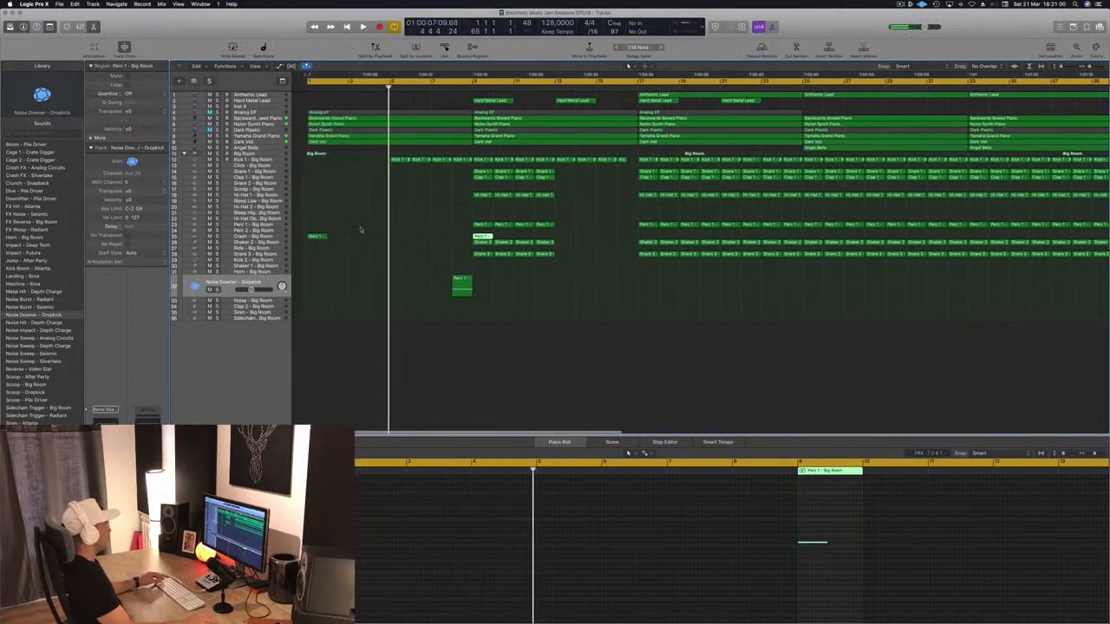
{"action": "scroll", "coordinate": [360, 228], "scroll_direction": "up", "scroll_amount": 3}
{"action": "scroll", "coordinate": [361, 228], "scroll_direction": "up", "scroll_amount": 2}
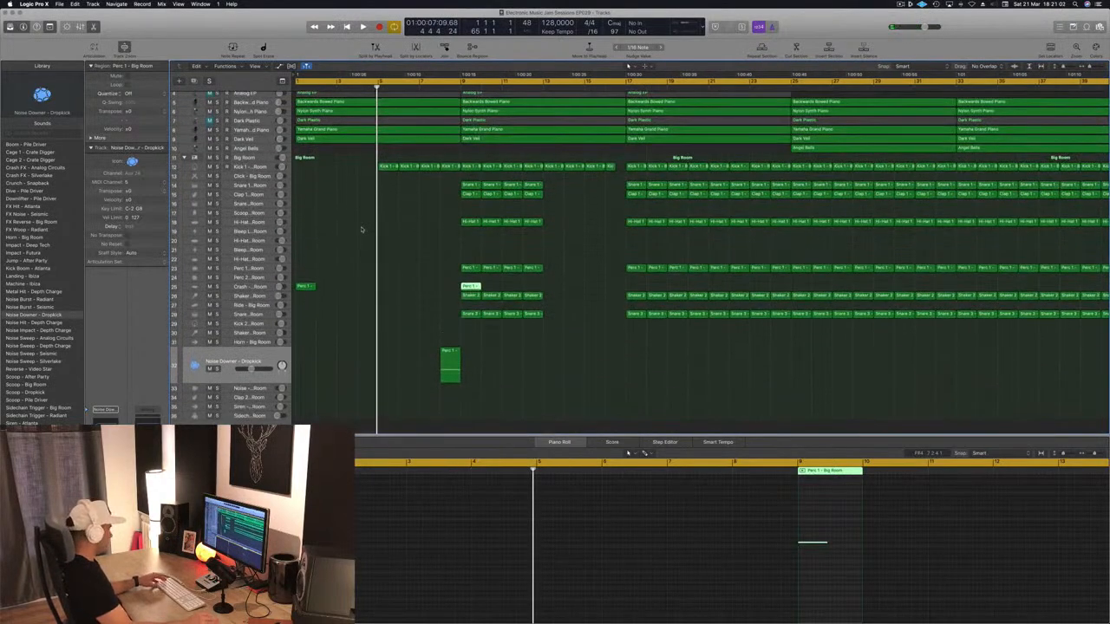
{"action": "key", "text": "e"}
{"action": "scroll", "coordinate": [361, 229], "scroll_direction": "up", "scroll_amount": 2}
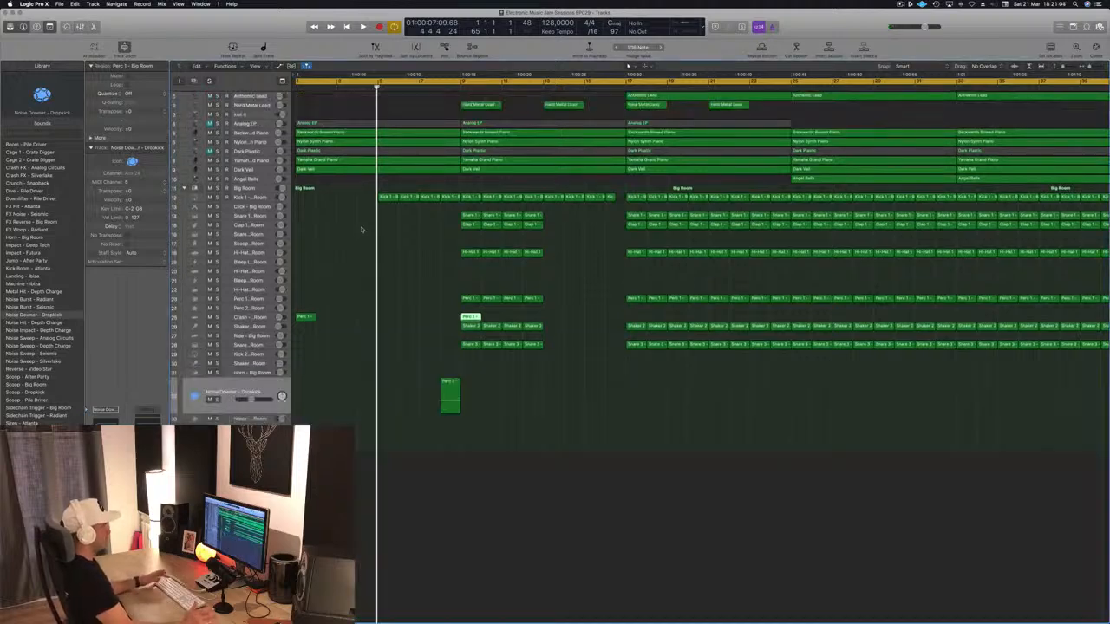
{"action": "scroll", "coordinate": [367, 247], "scroll_direction": "down", "scroll_amount": 2}
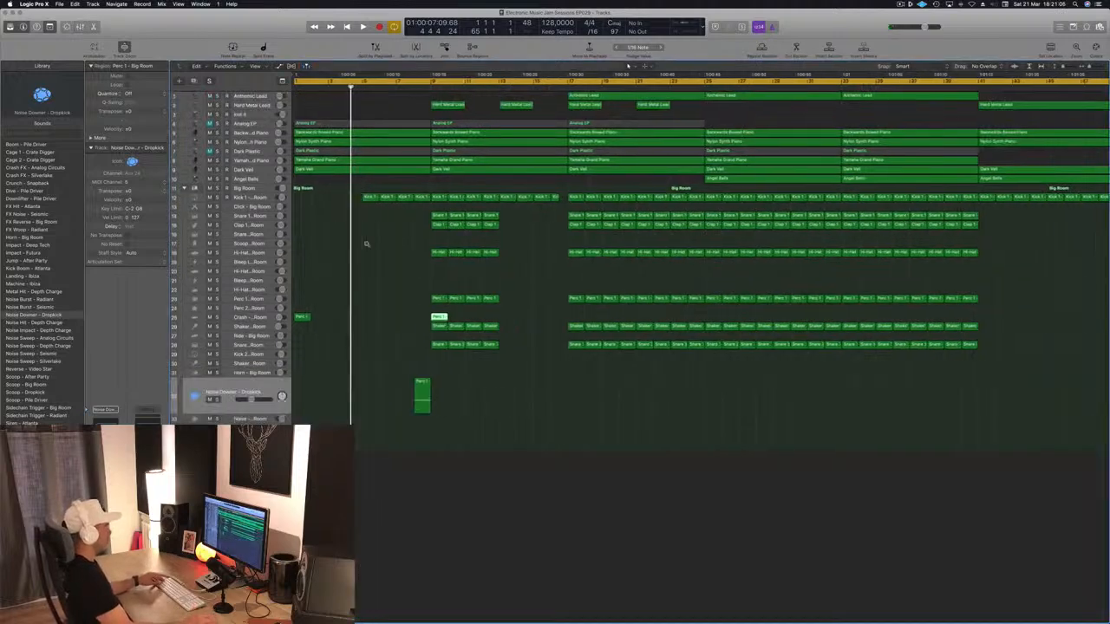
{"action": "scroll", "coordinate": [367, 246], "scroll_direction": "up", "scroll_amount": 2}
{"action": "scroll", "coordinate": [367, 246], "scroll_direction": "left", "scroll_amount": 1}
{"action": "scroll", "coordinate": [366, 246], "scroll_direction": "right", "scroll_amount": 1}
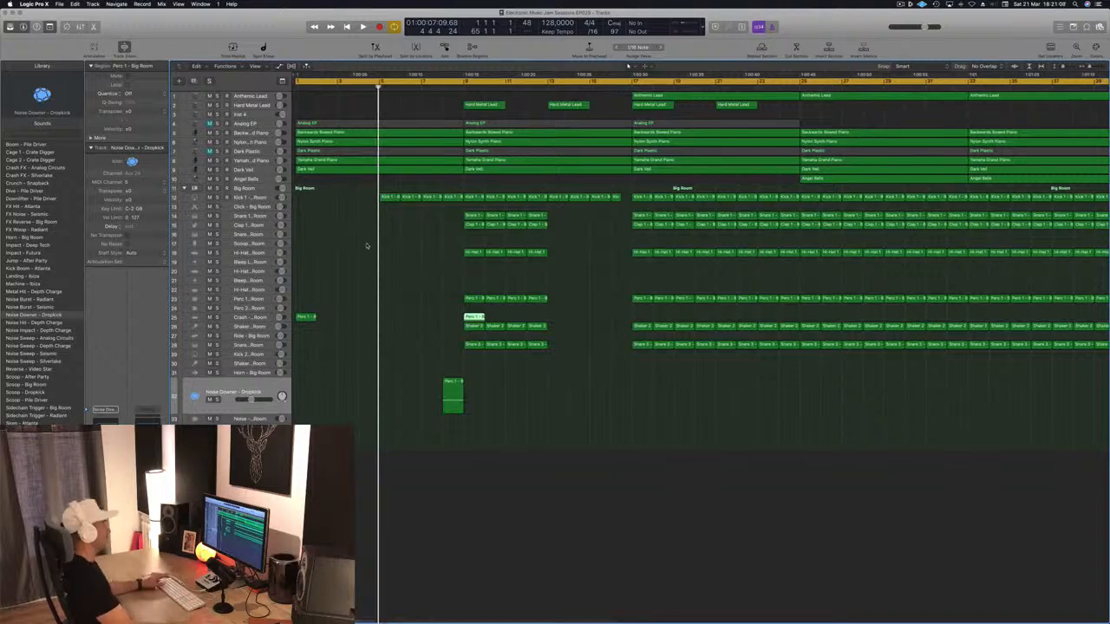
{"action": "key", "text": "Return"}
{"action": "key", "text": "space"}
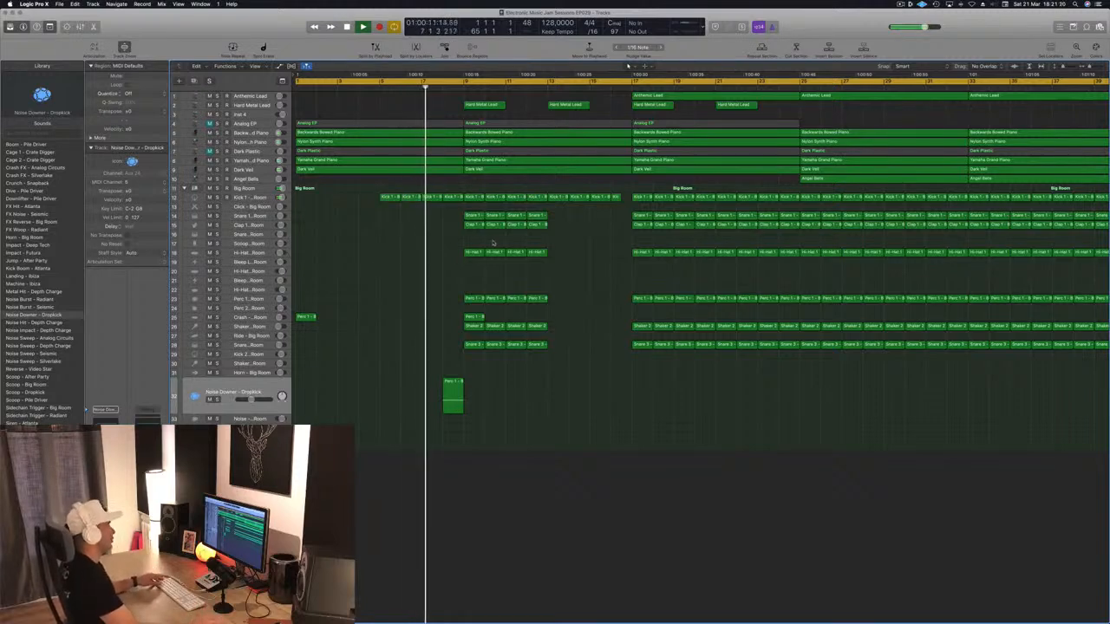
- Examine the notes of the bar 8 kick region in a separate Piano Roll window and close it
{"action": "left_click", "coordinate": [452, 197]}
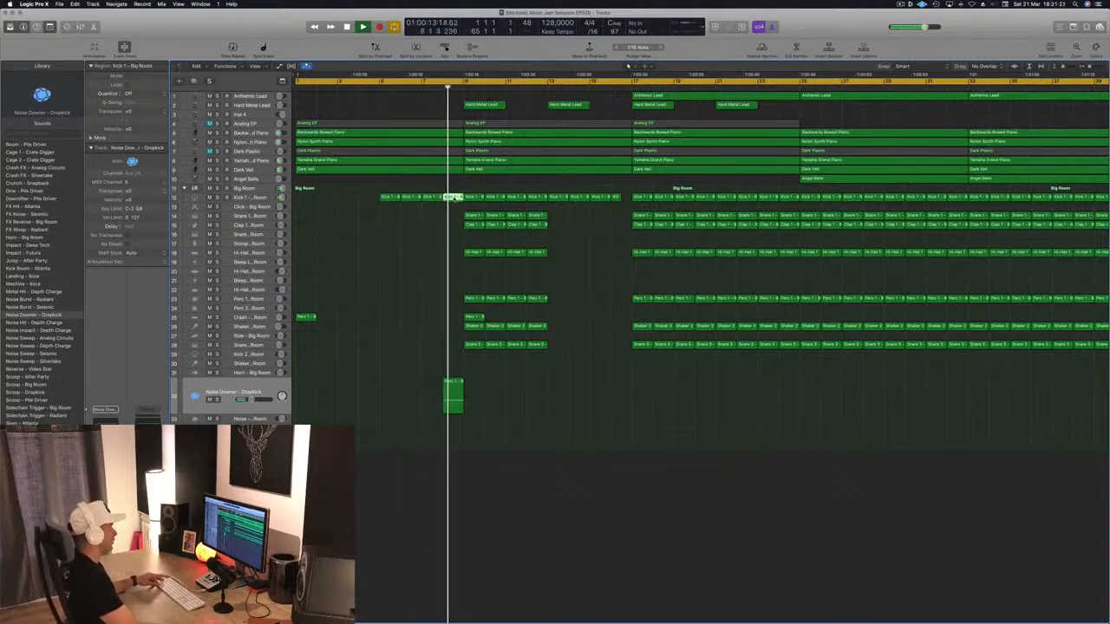
{"action": "key", "text": "super+4"}
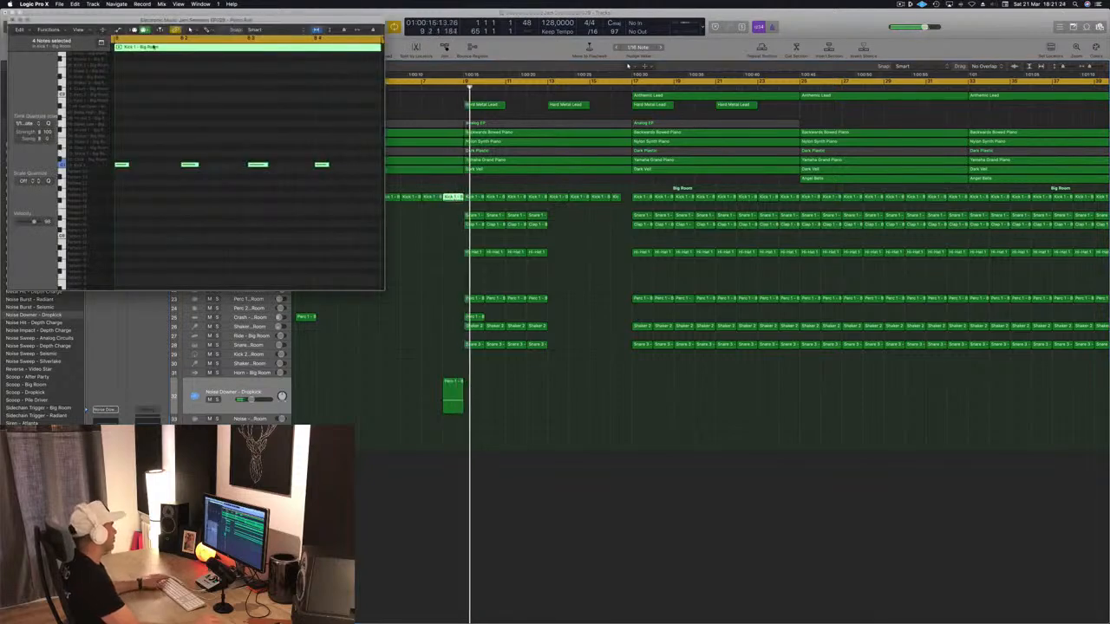
{"action": "left_click", "coordinate": [12, 20]}
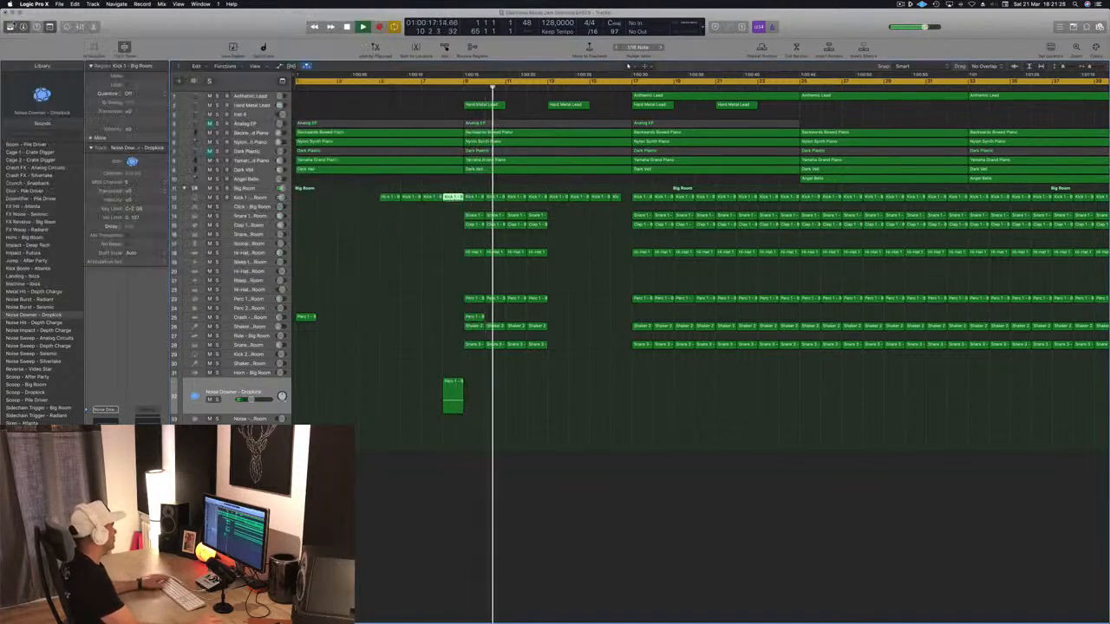
- Delete the Hard Metal Lead regions at bars 9 and 13 and copy the Anthemic Lead region from bar 17 to bar 9
{"action": "key", "text": "space"}
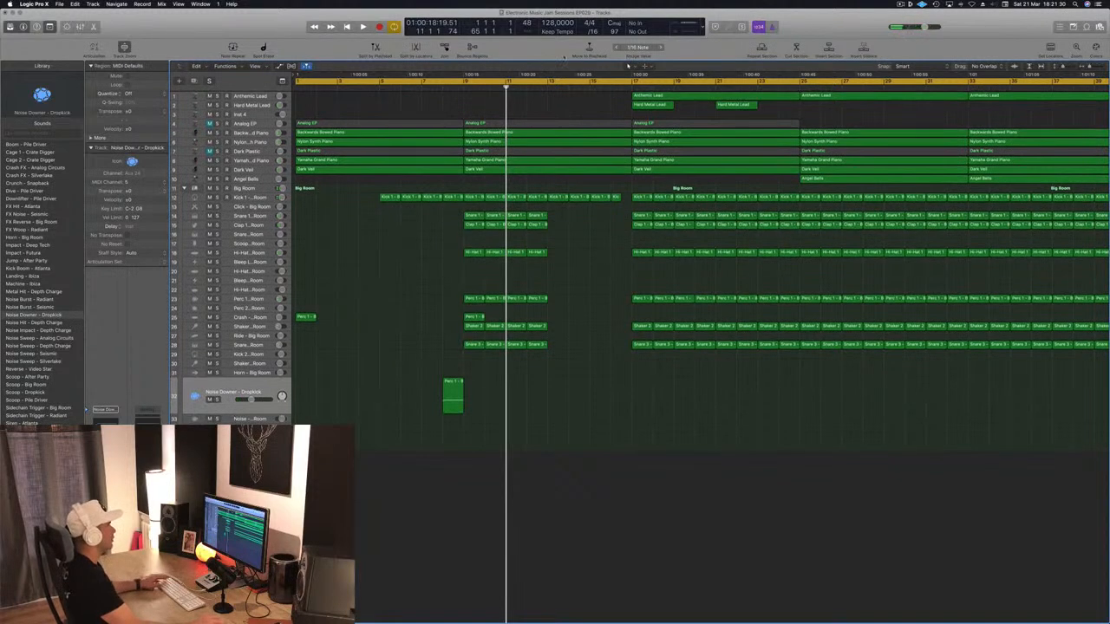
{"action": "key", "text": "Return"}
{"action": "key", "text": "space"}
{"action": "left_click", "coordinate": [689, 98]}
{"action": "left_click_drag", "start_coordinate": [690, 98], "coordinate": [526, 103]}
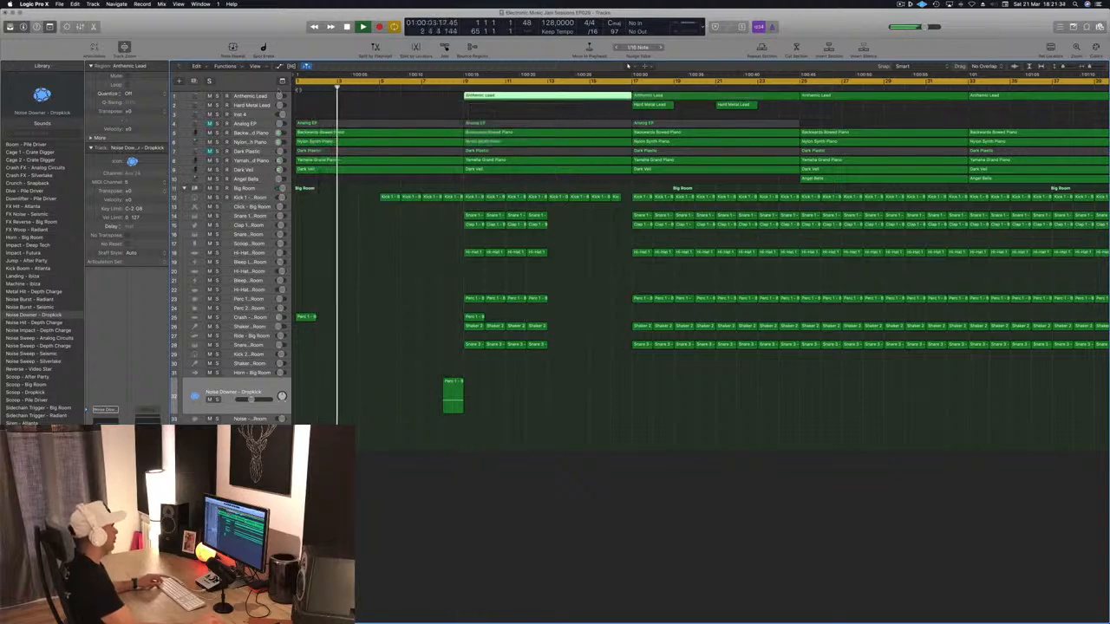
- Move the Anthemic Lead track directly below the Analog EP track and listen to its entry at bar 9
{"action": "left_click_drag", "start_coordinate": [261, 96], "coordinate": [256, 160]}
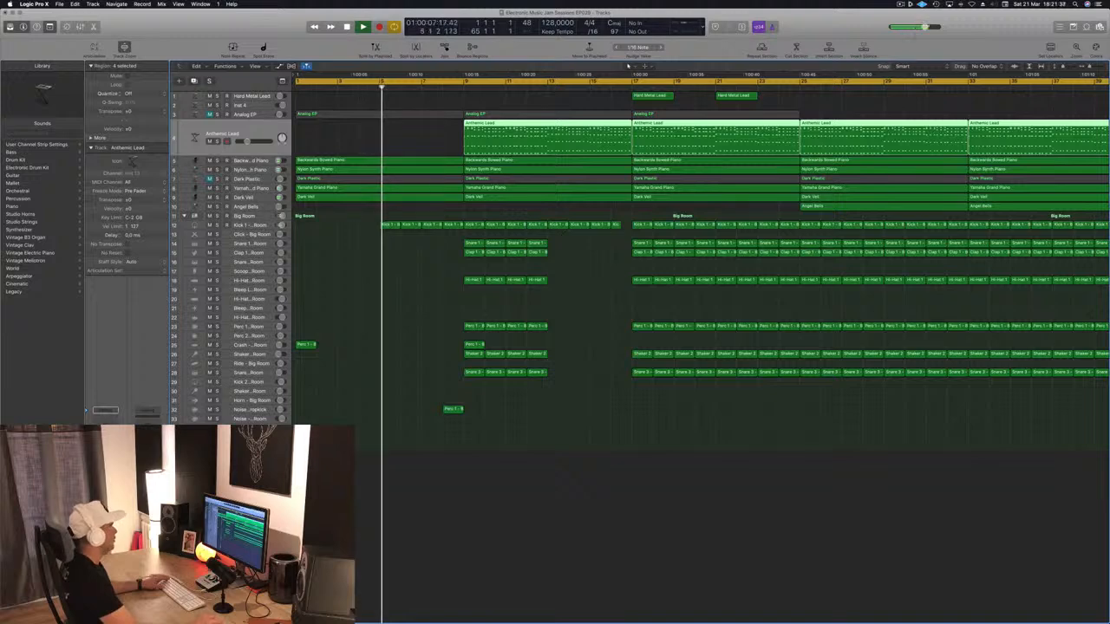
{"action": "key", "text": "shift+space"}
{"action": "scroll", "coordinate": [381, 124], "scroll_direction": "left", "scroll_amount": 3}
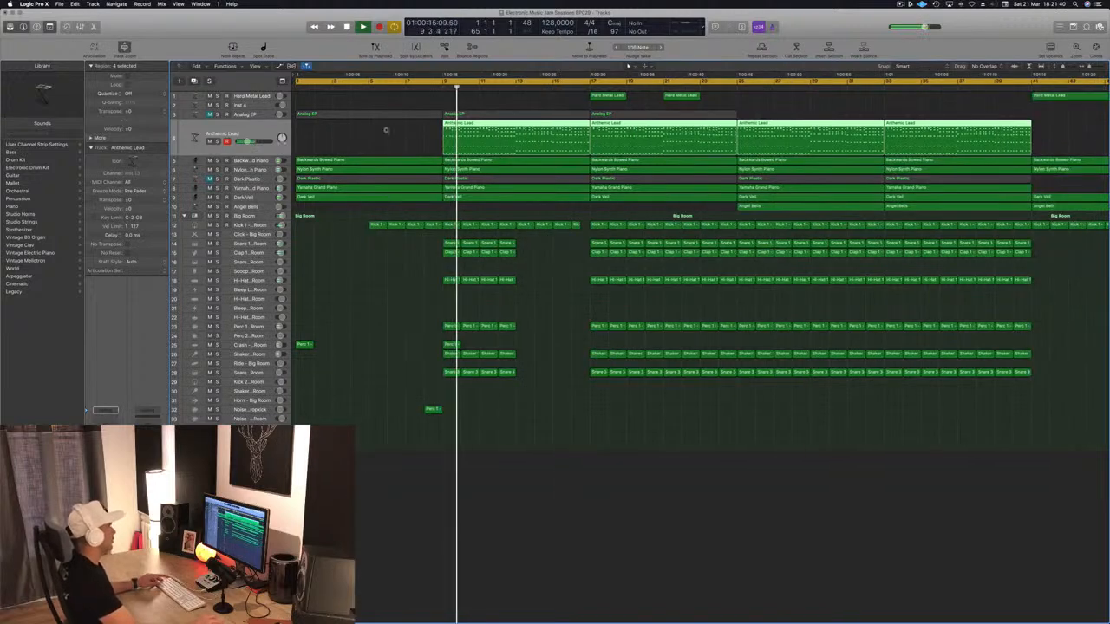
- Replay the Anthemic Lead entry from bar 9, then restart playback from bar 1
{"action": "scroll", "coordinate": [385, 141], "scroll_direction": "left", "scroll_amount": 3}
{"action": "scroll", "coordinate": [334, 150], "scroll_direction": "right", "scroll_amount": 2}
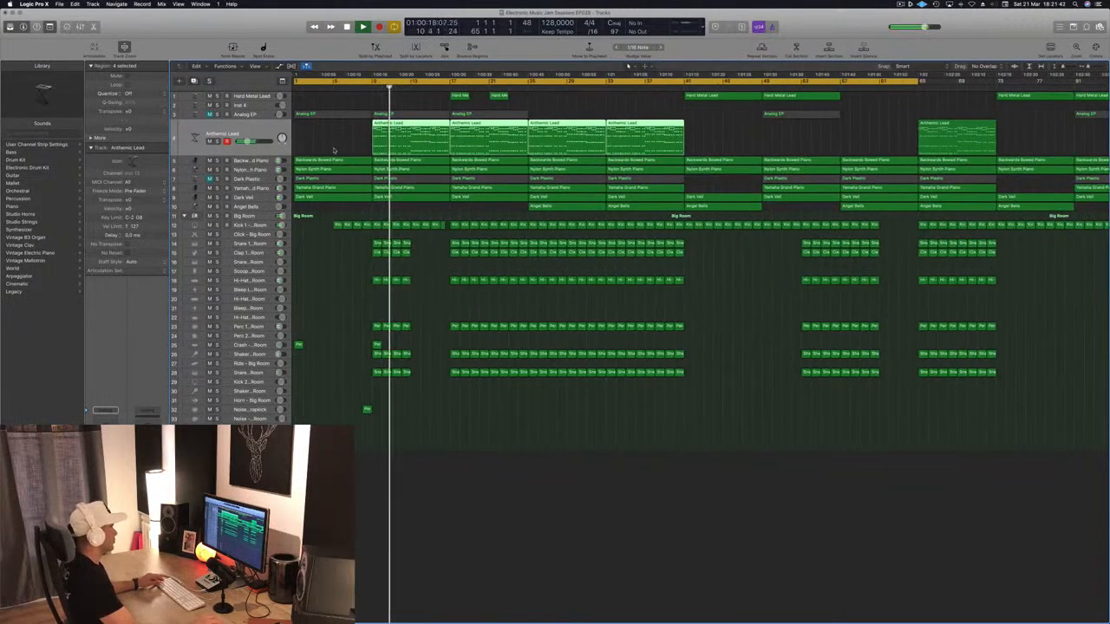
{"action": "scroll", "coordinate": [366, 144], "scroll_direction": "right", "scroll_amount": 2}
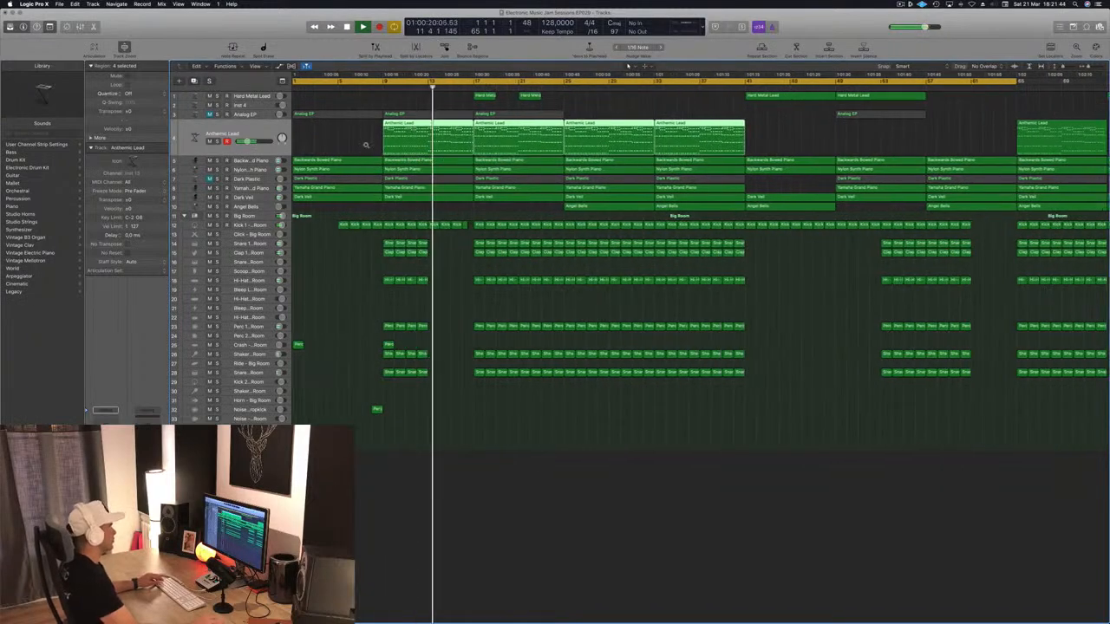
{"action": "scroll", "coordinate": [366, 145], "scroll_direction": "left", "scroll_amount": 2}
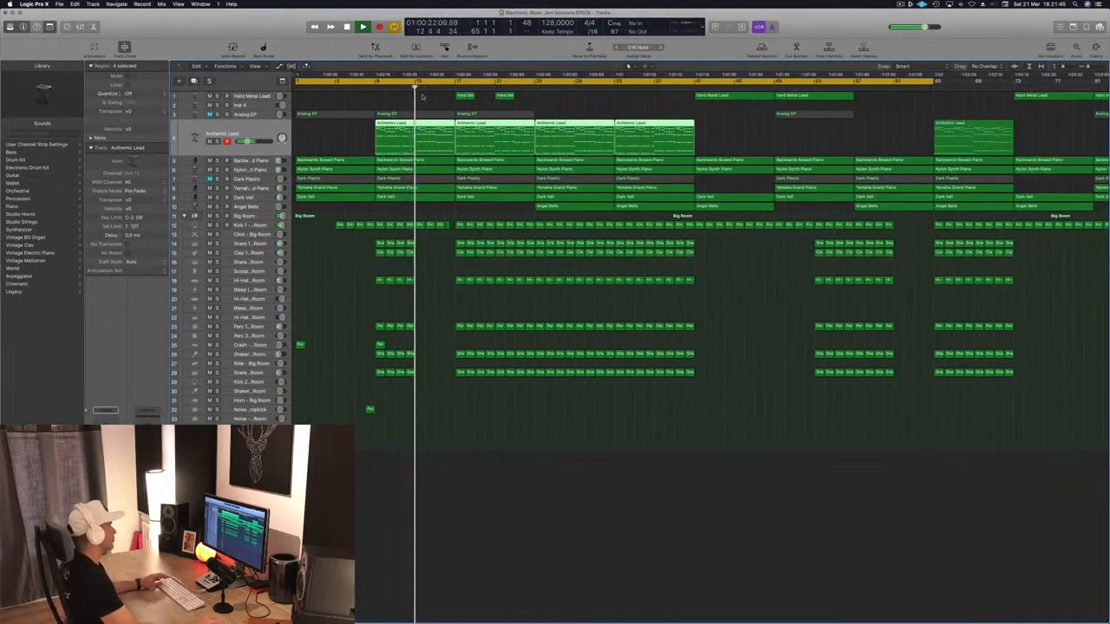
{"action": "left_click", "coordinate": [371, 86]}
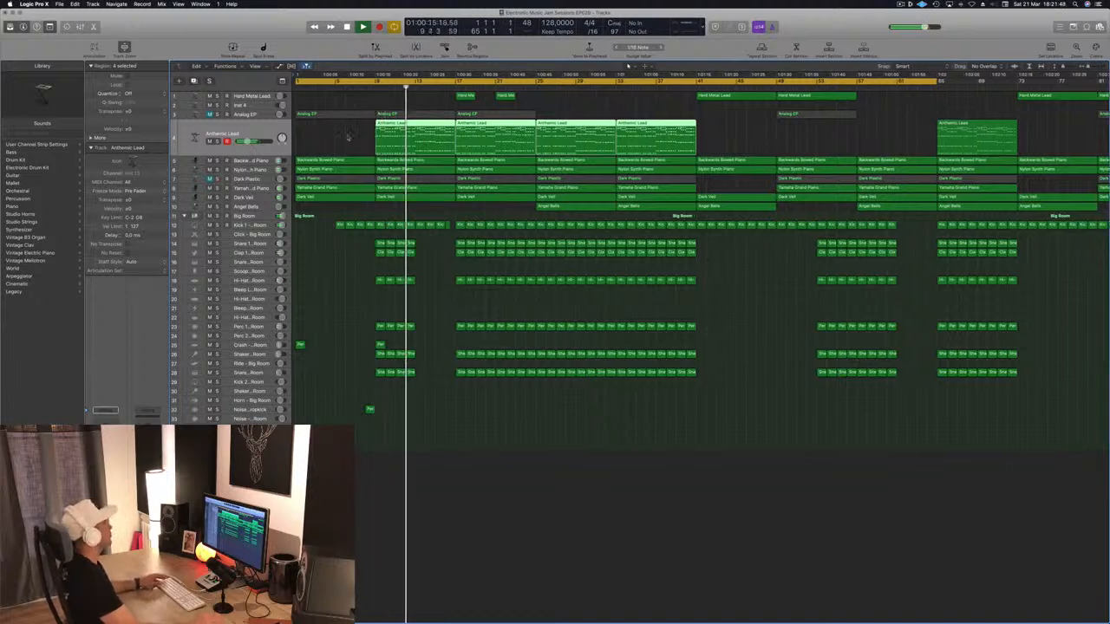
{"action": "key", "text": "super+Right"}
{"action": "key", "text": "Return"}
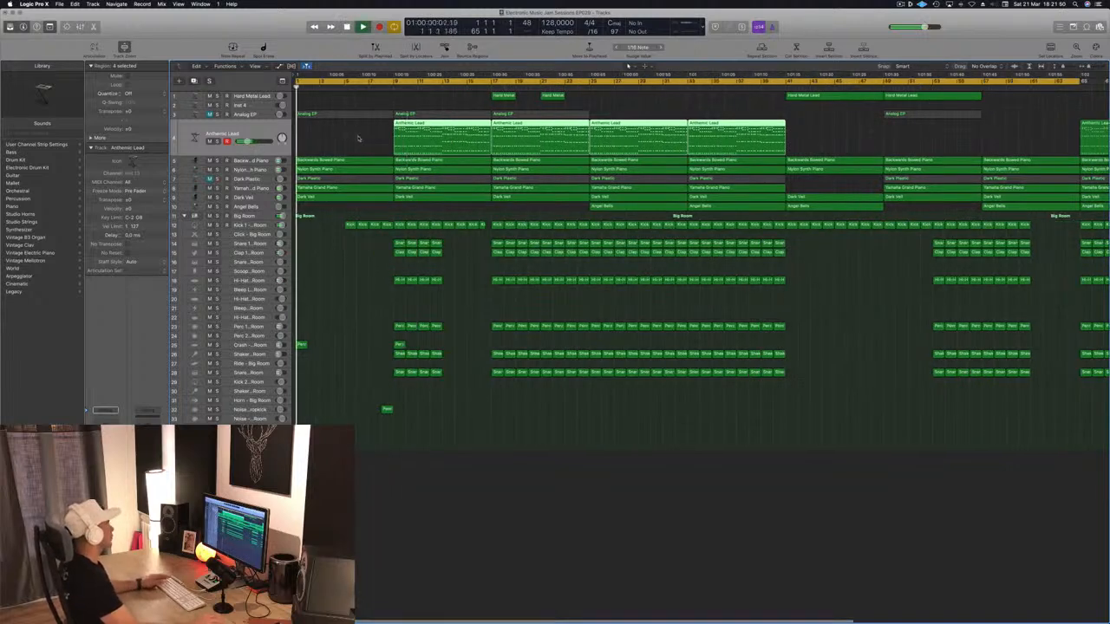
- Replay the intro from bar 1 and delete the Dark Plastic region that starts there
{"action": "left_click", "coordinate": [365, 97]}
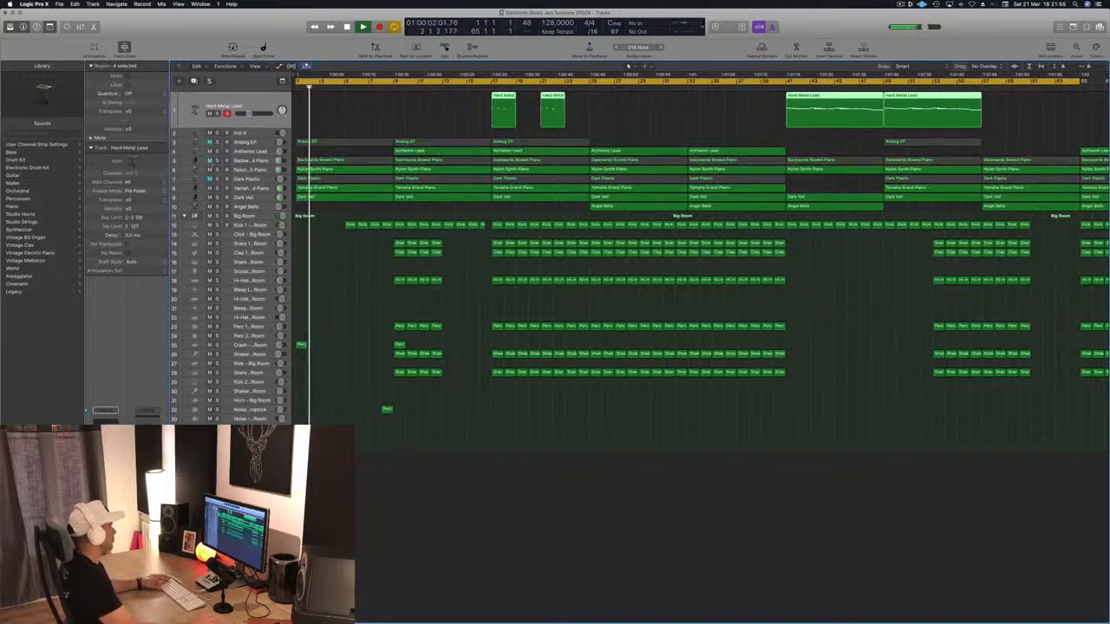
{"action": "key", "text": "Return"}
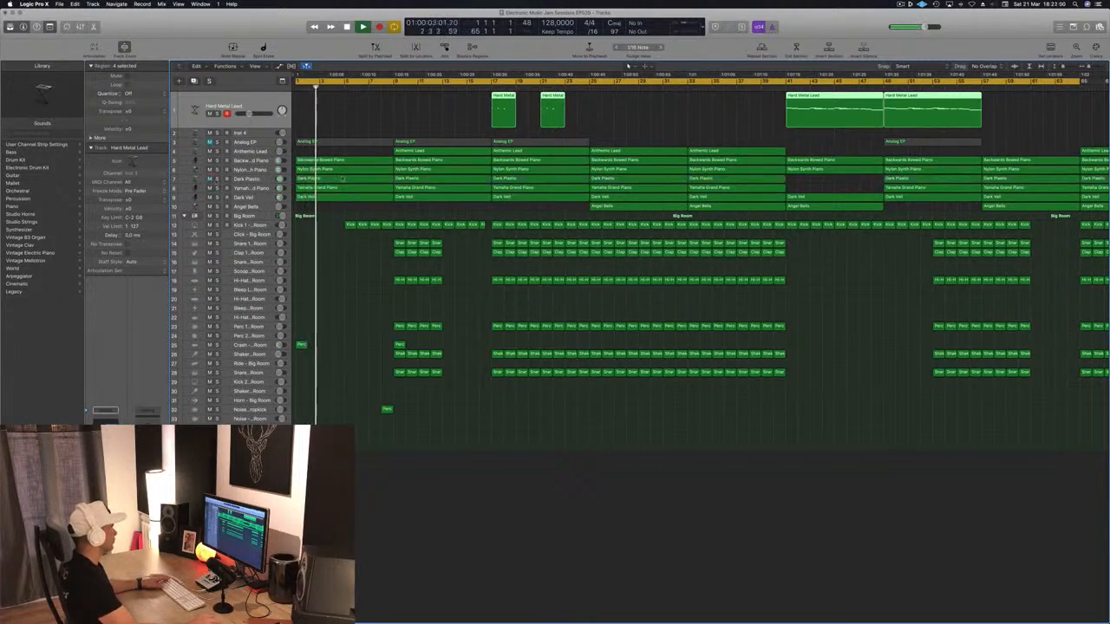
{"action": "left_click", "coordinate": [344, 181]}
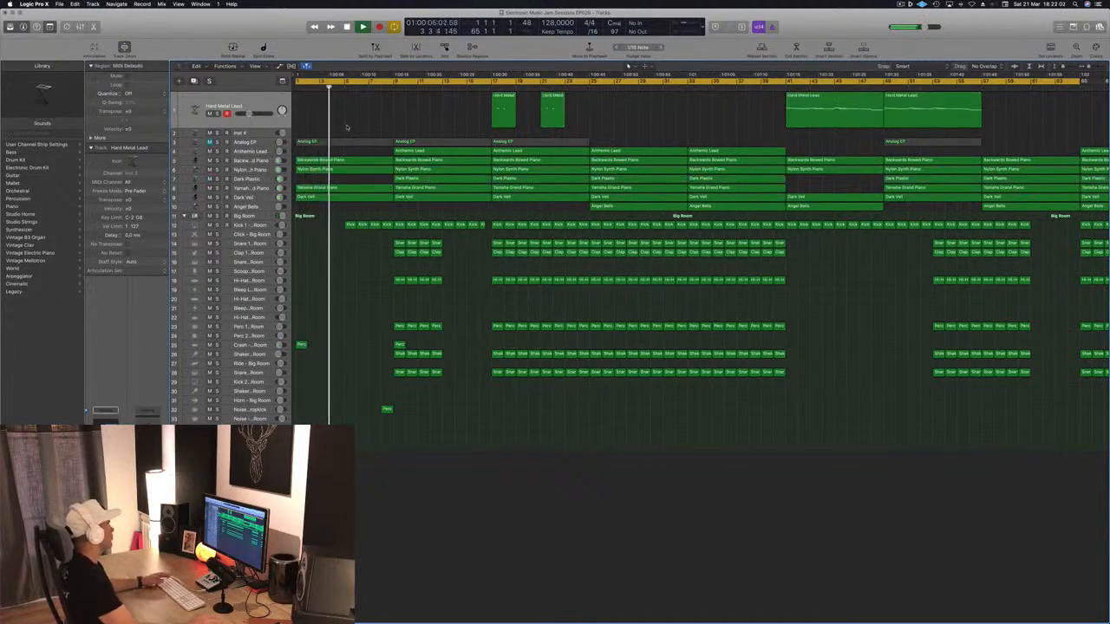
- Unmute the Analog EP track, select it and listen to the intro from bar 1
{"action": "left_click", "coordinate": [217, 142]}
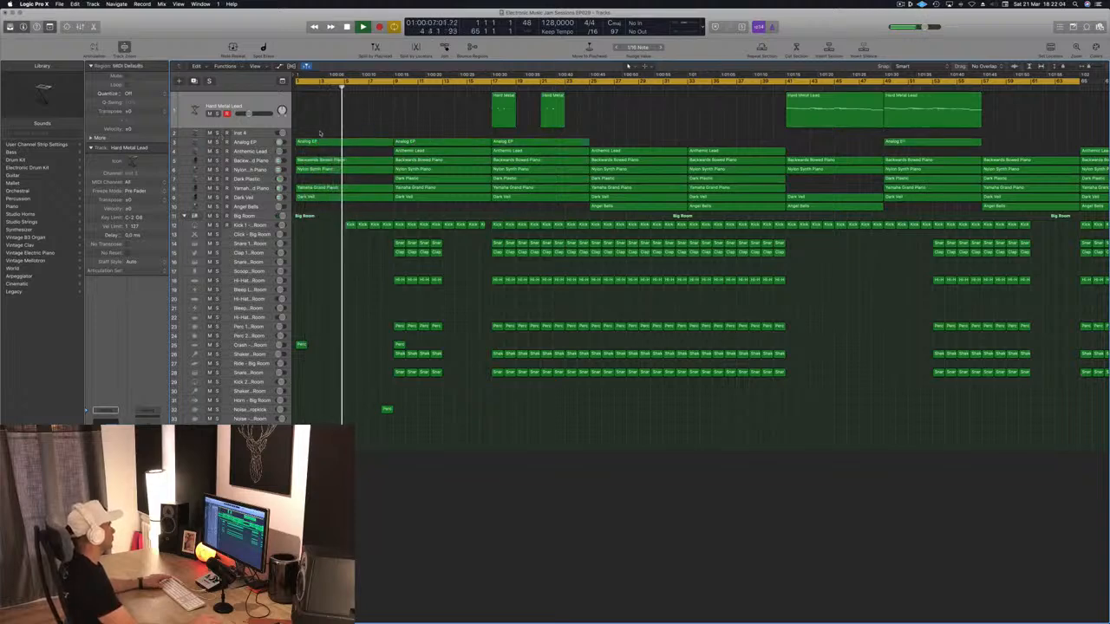
{"action": "left_click", "coordinate": [252, 142]}
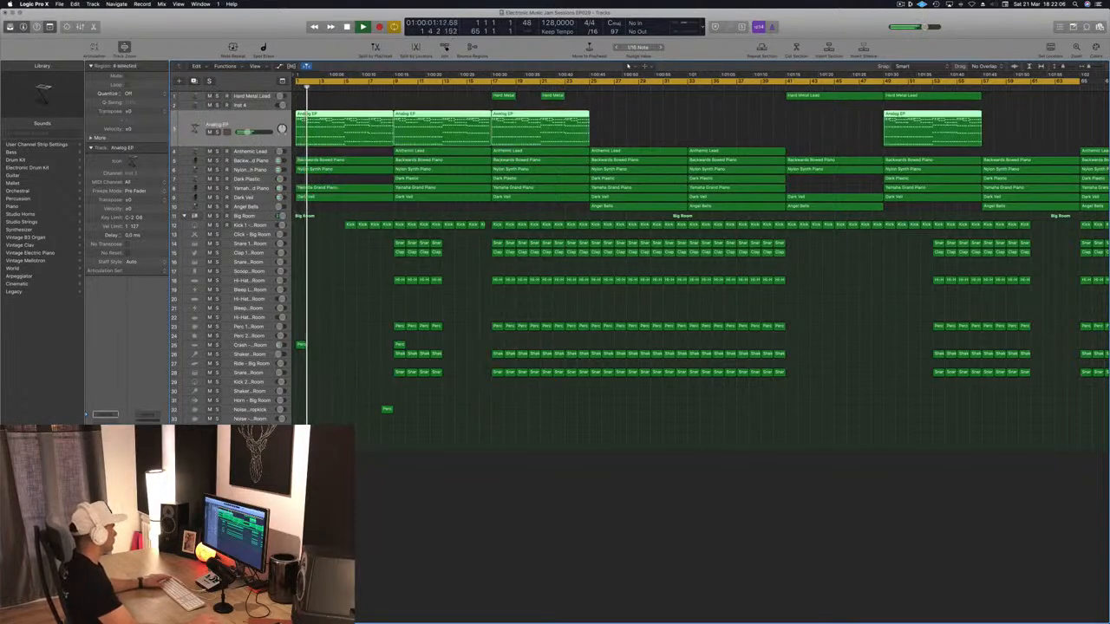
{"action": "left_click", "coordinate": [448, 543]}
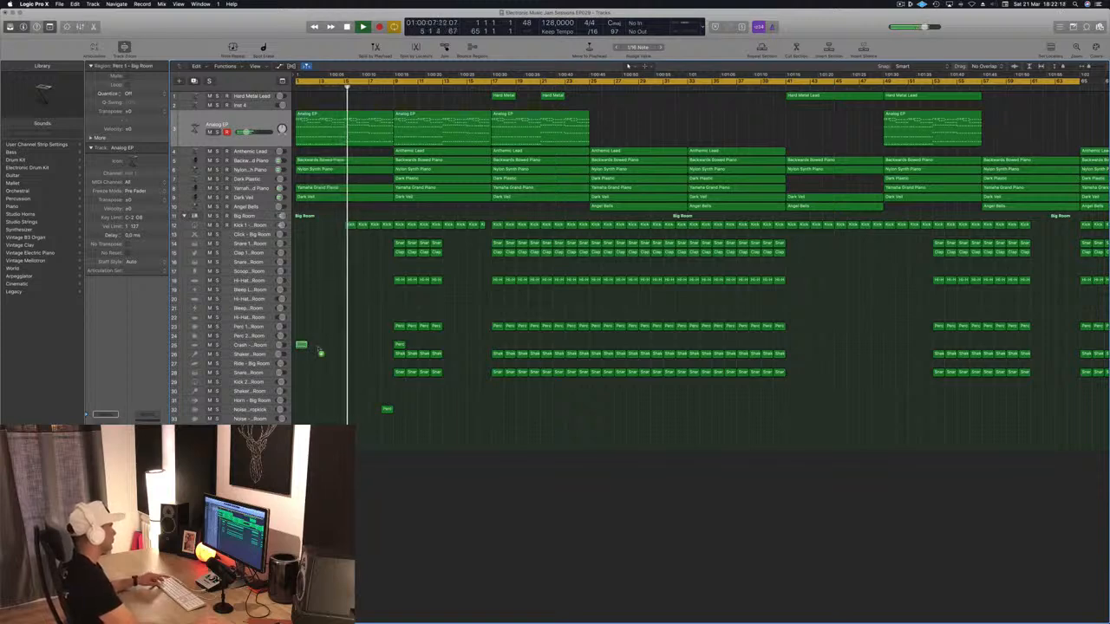
- Copy the crash region from bar 1 to bar 5 and save the project
{"action": "left_click_drag", "start_coordinate": [320, 352], "coordinate": [349, 346]}
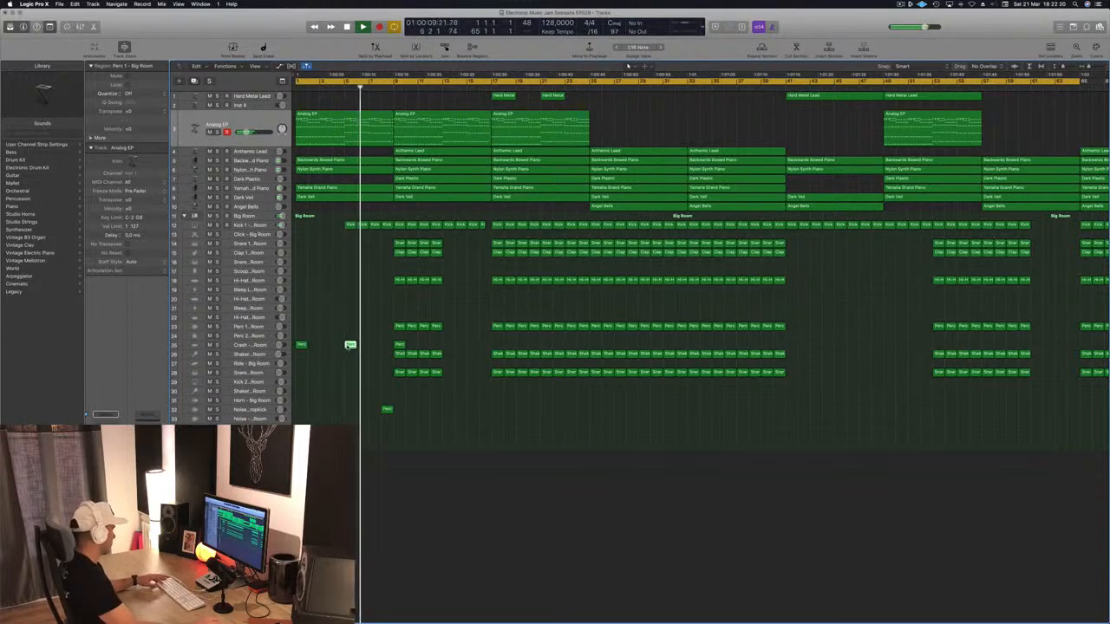
{"action": "key", "text": "super+s"}
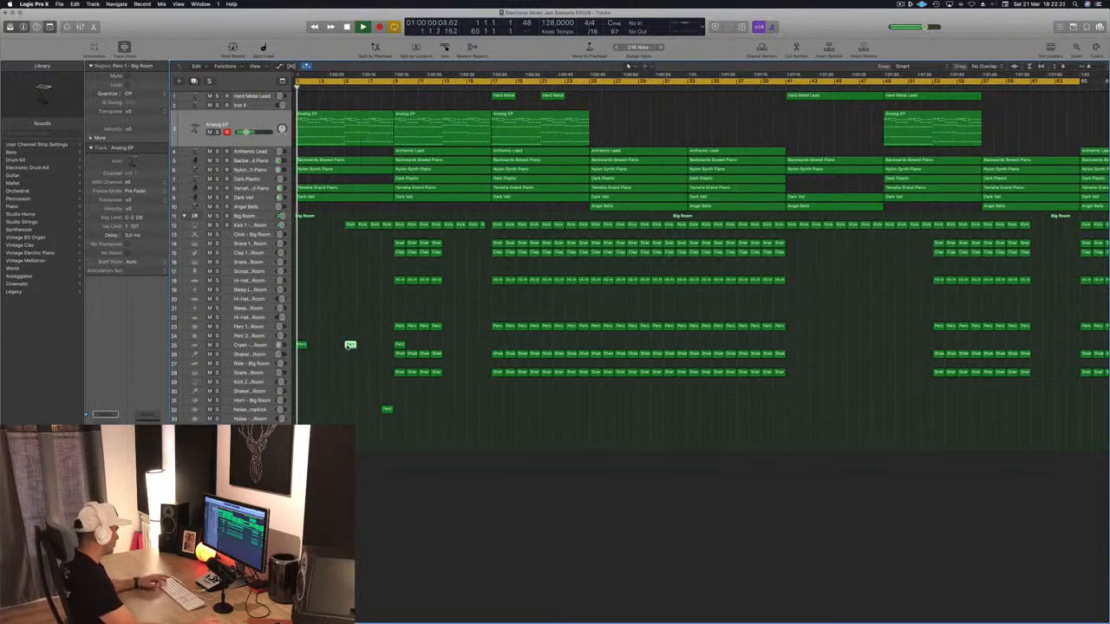
{"action": "scroll", "coordinate": [351, 323], "scroll_direction": "down", "scroll_amount": 3}
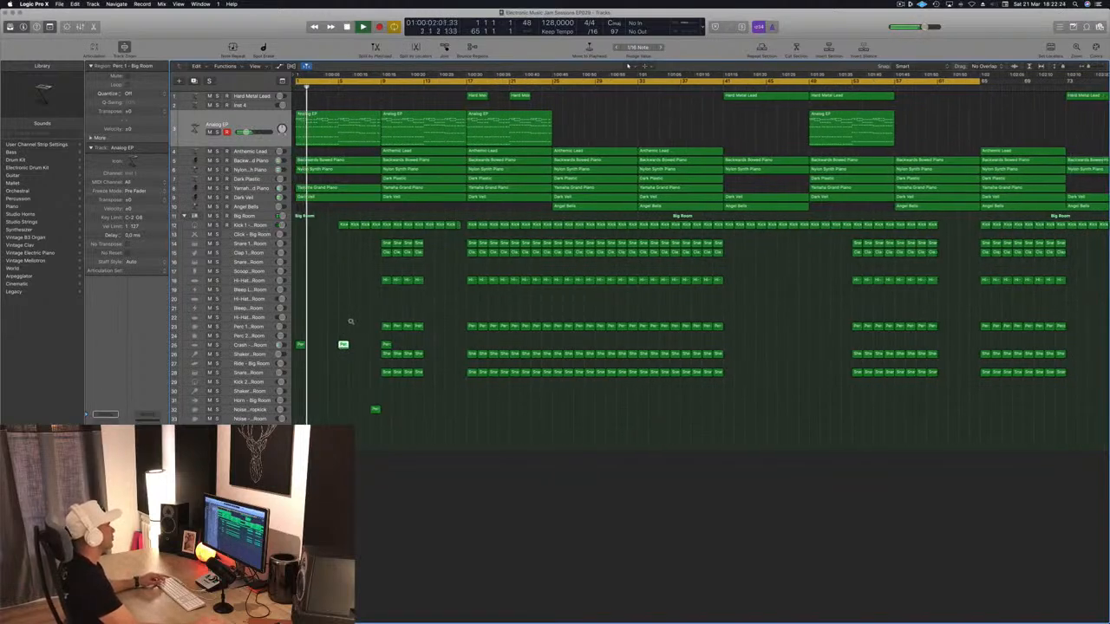
{"action": "scroll", "coordinate": [351, 322], "scroll_direction": "down", "scroll_amount": 1}
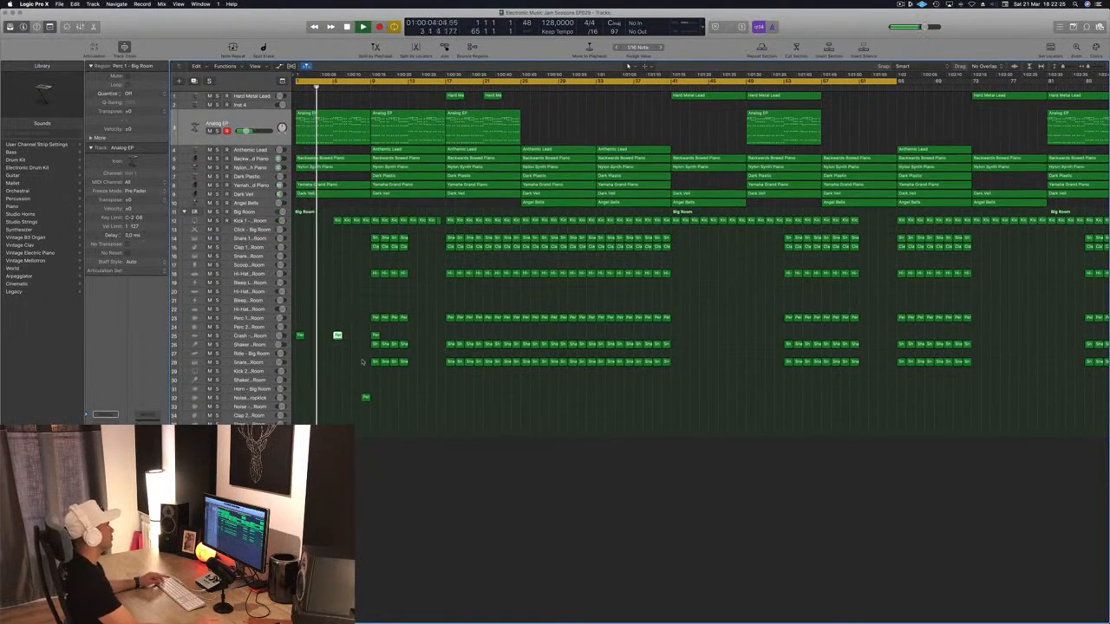
{"action": "scroll", "coordinate": [363, 362], "scroll_direction": "up", "scroll_amount": 2}
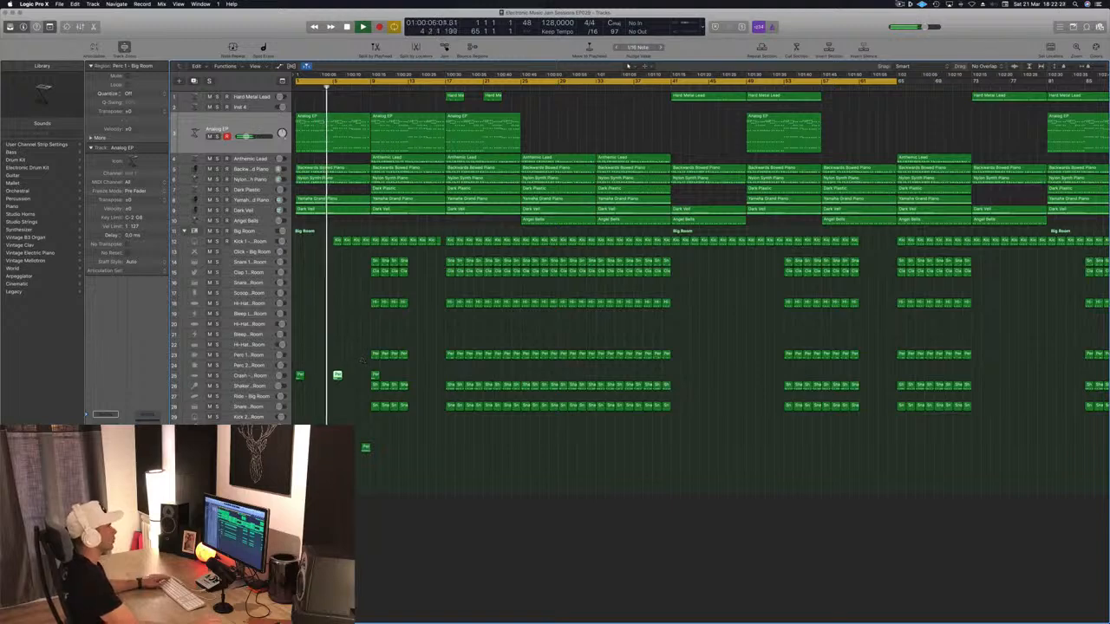
- Copy the Noise Downer region from bar 8 to bars 9 and 13
{"action": "left_click", "coordinate": [901, 4]}
{"action": "left_click", "coordinate": [846, 26]}
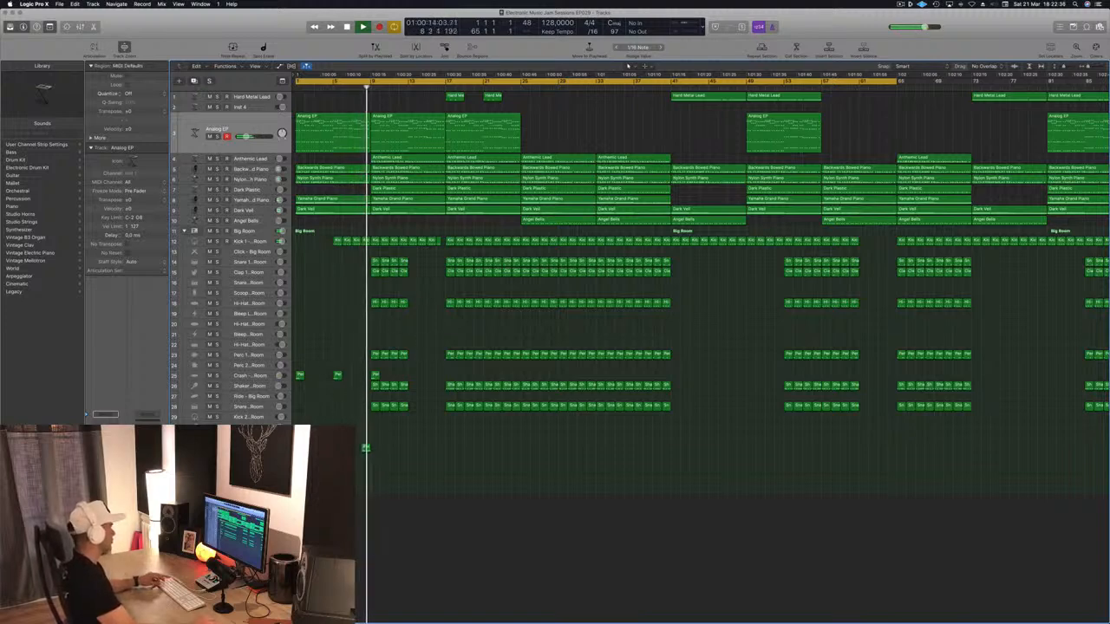
{"action": "left_click", "coordinate": [365, 448]}
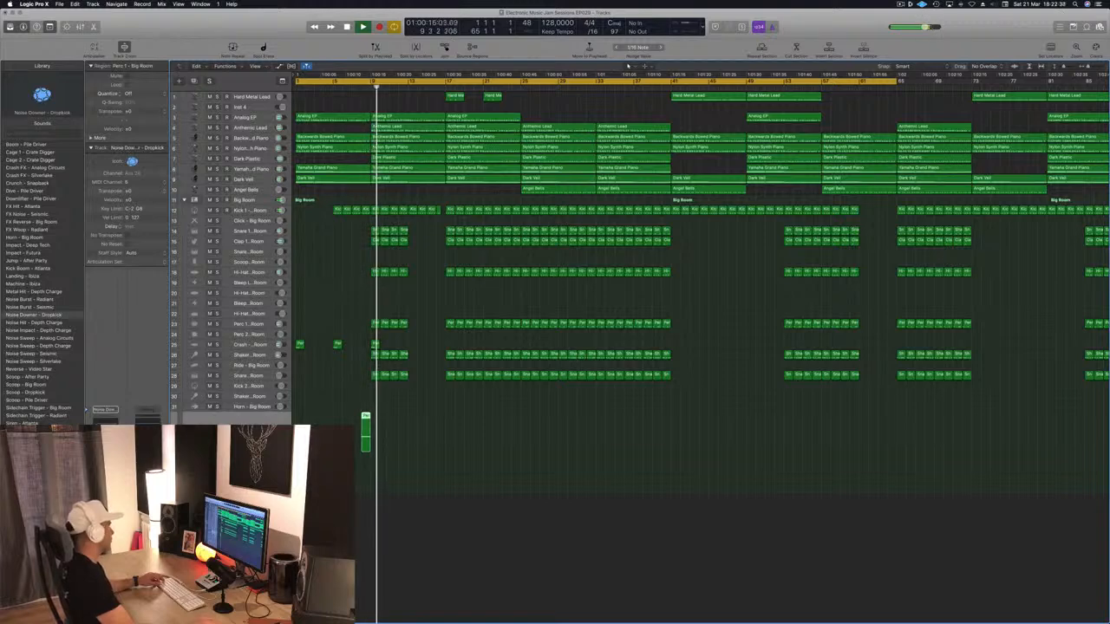
{"action": "left_click_drag", "start_coordinate": [365, 417], "coordinate": [413, 418]}
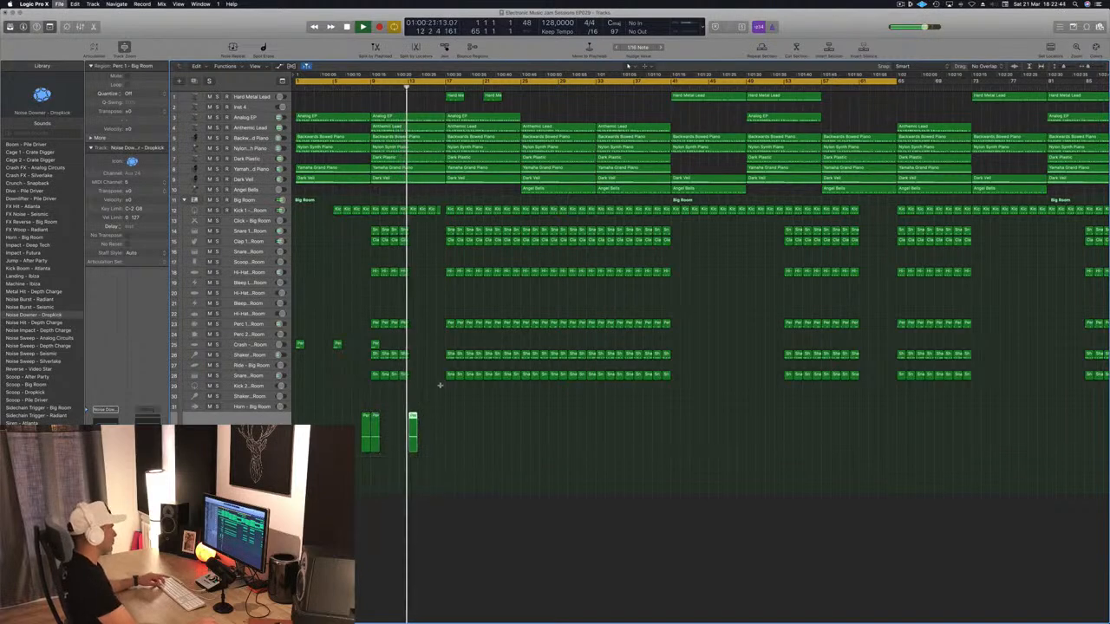
{"action": "scroll", "coordinate": [443, 296], "scroll_direction": "up", "scroll_amount": 5}
{"action": "scroll", "coordinate": [443, 295], "scroll_direction": "down", "scroll_amount": 3}
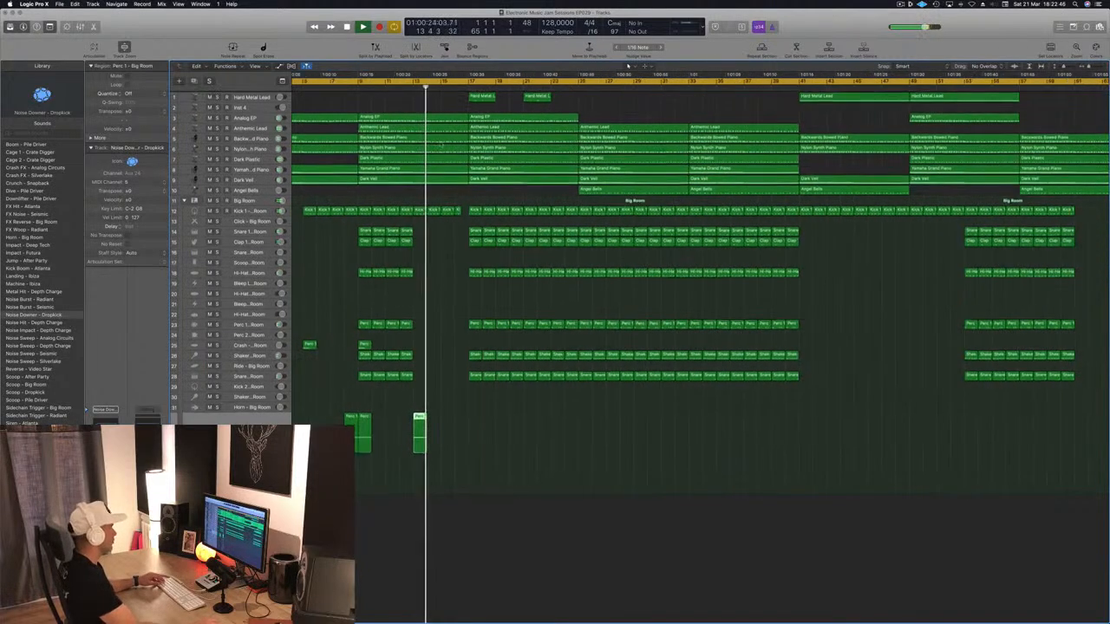
{"action": "scroll", "coordinate": [440, 145], "scroll_direction": "left", "scroll_amount": 3}
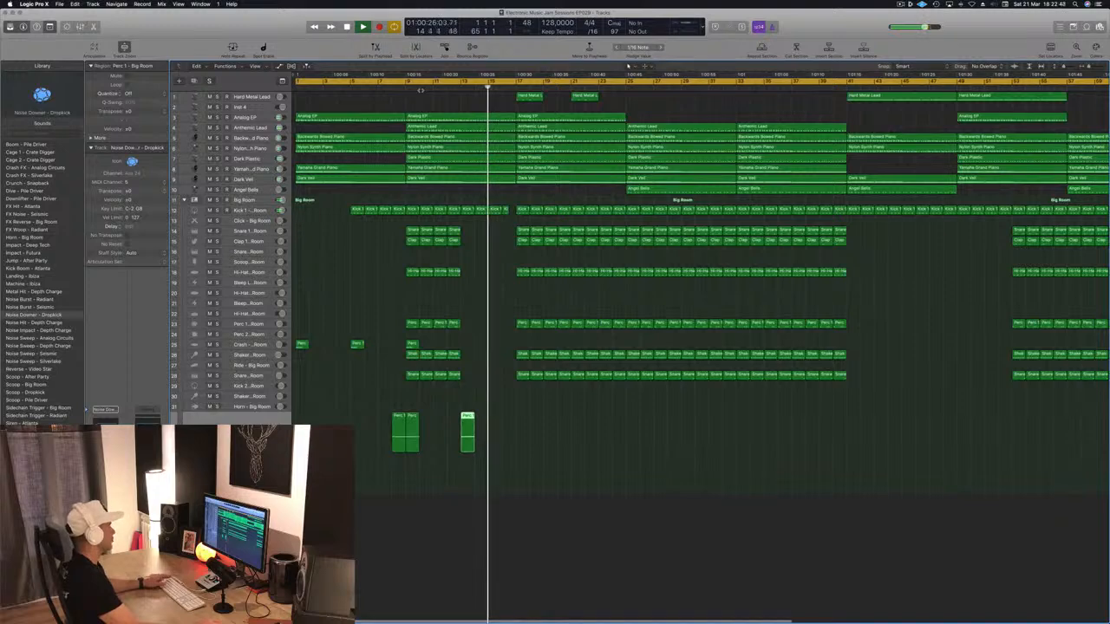
- Replay from bar 8 and delete the Anthemic Lead region at bar 17
{"action": "left_click", "coordinate": [391, 88]}
{"action": "left_click", "coordinate": [256, 130]}
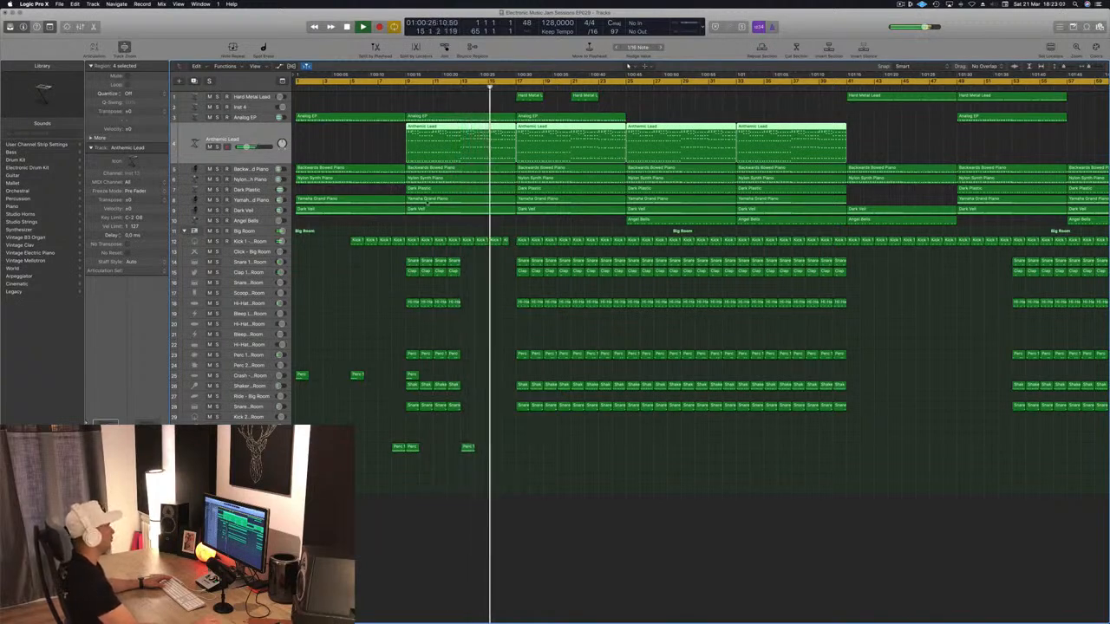
{"action": "left_click", "coordinate": [601, 105]}
{"action": "left_click", "coordinate": [585, 132]}
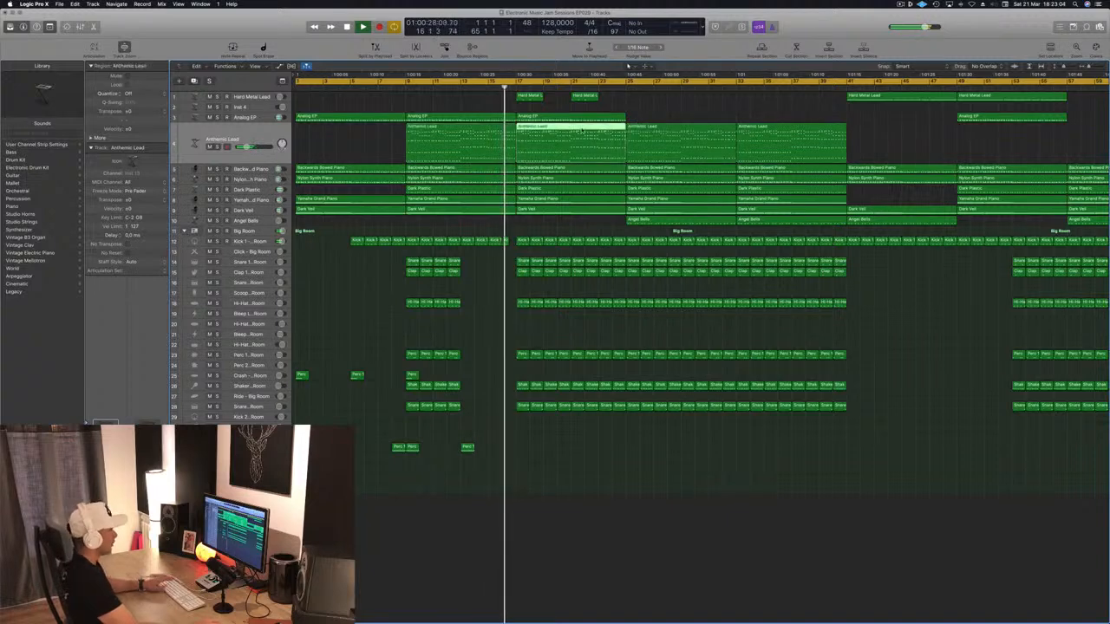
{"action": "key", "text": "Delete"}
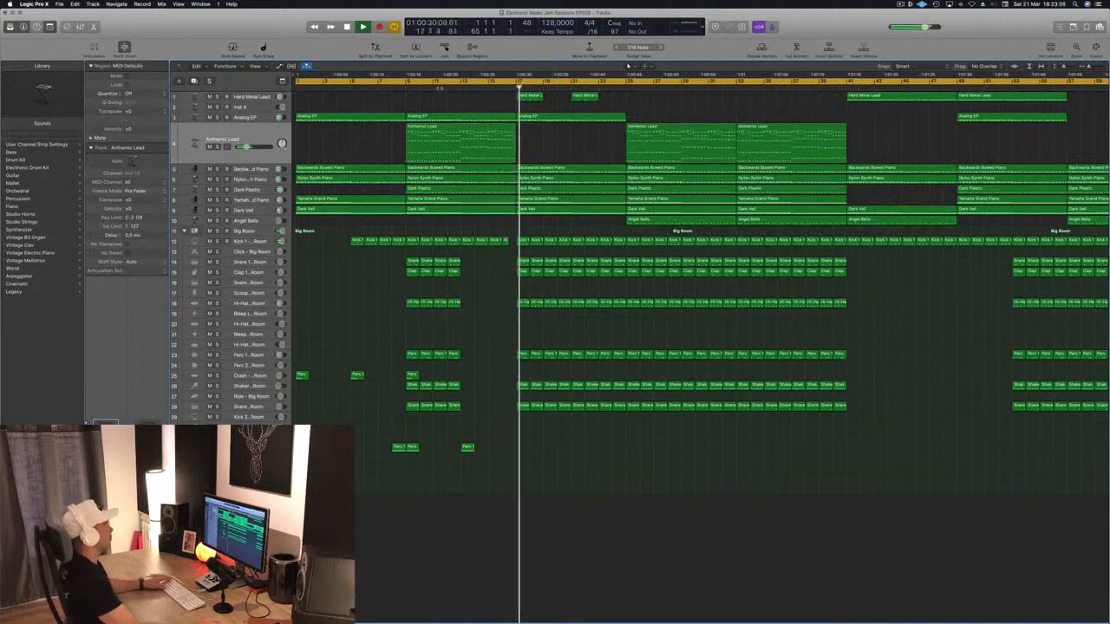
- Move the two Hard Metal Lead regions from bars 17 and 21 to bars 25 and 29, and delete the Analog EP region at bar 17
{"action": "left_click", "coordinate": [453, 87]}
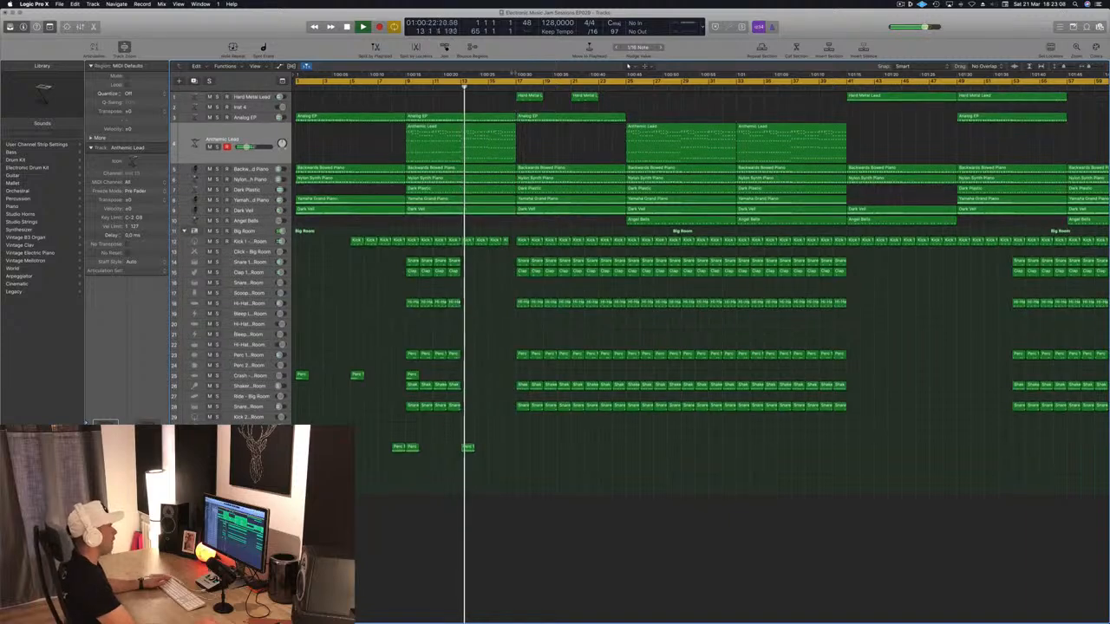
{"action": "mouse_move", "coordinate": [619, 91]}
{"action": "left_mouse_down"}
{"action": "mouse_move", "coordinate": [525, 107]}
{"action": "mouse_move", "coordinate": [633, 98]}
{"action": "left_mouse_up"}
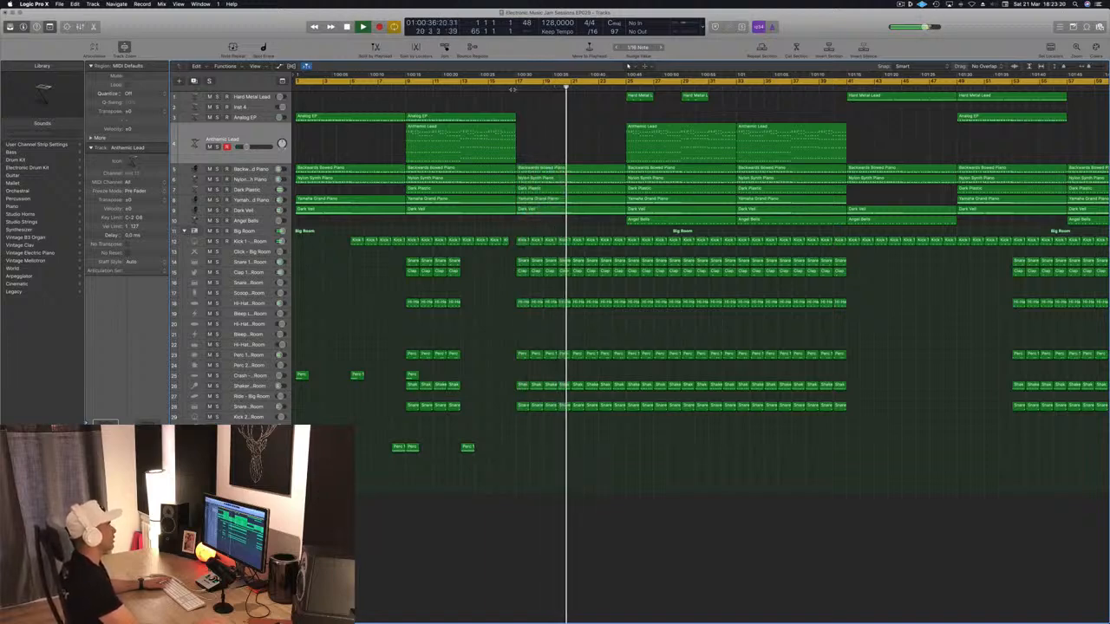
{"action": "left_click", "coordinate": [513, 88]}
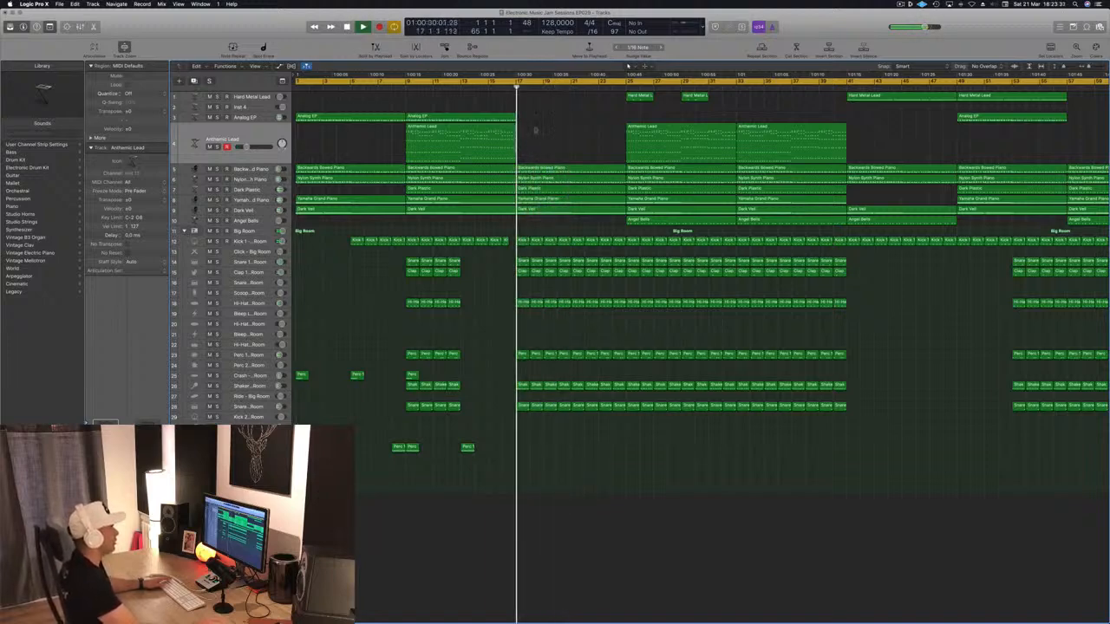
- Split the five bar 17 regions from Backwards Bowed Piano to Dark Veil at bar 21, splitting the notes that cross the cut
{"action": "left_click_drag", "start_coordinate": [597, 218], "coordinate": [576, 165]}
{"action": "key", "text": "super+space"}
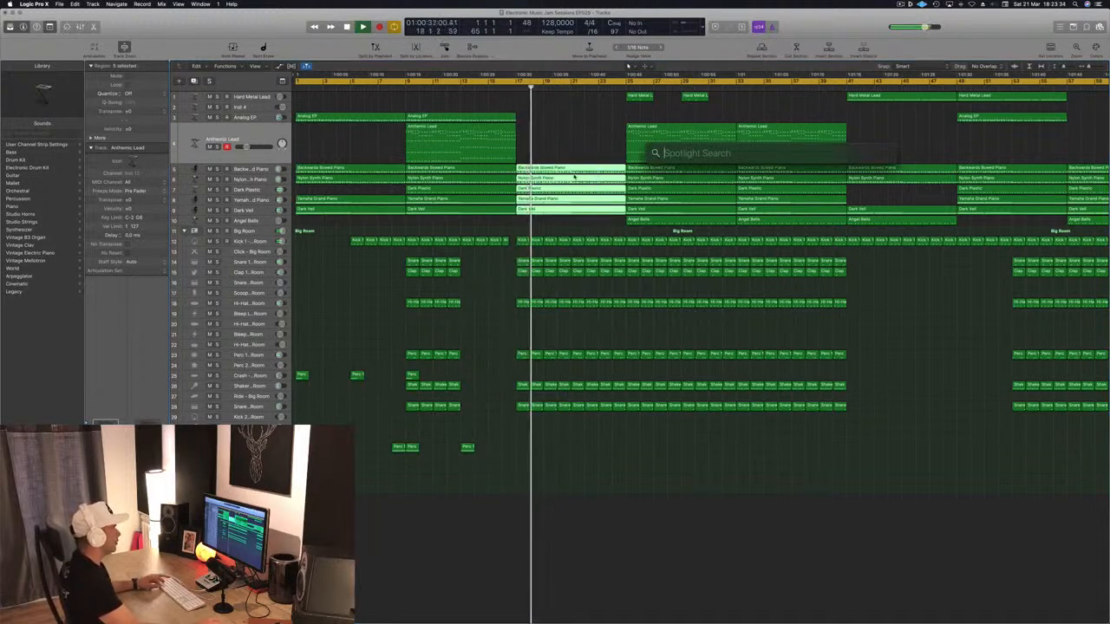
{"action": "key", "text": "Escape"}
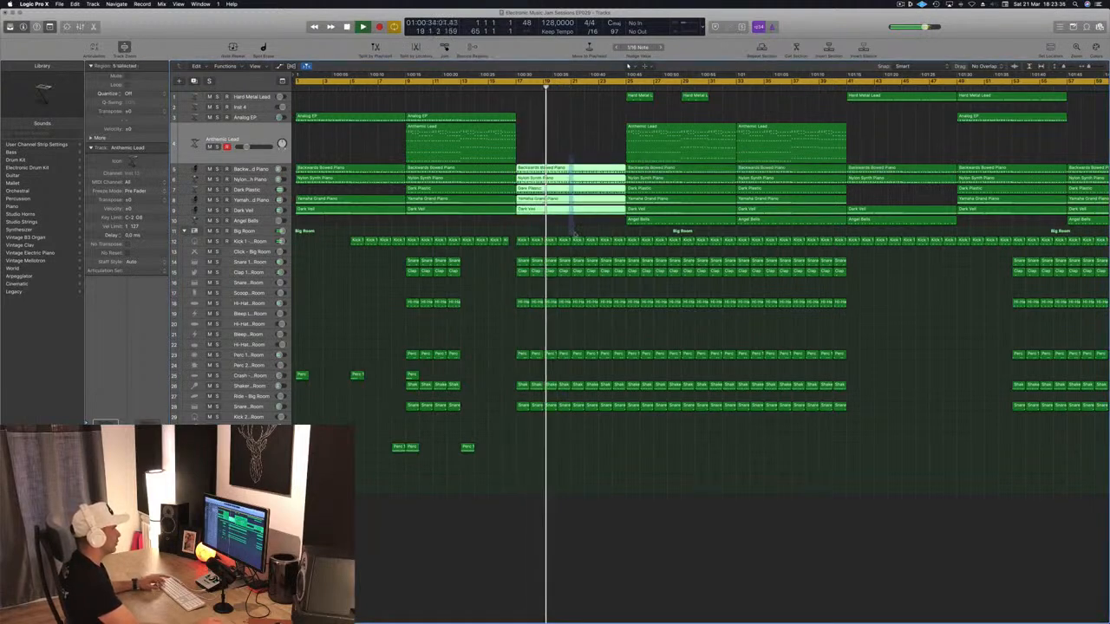
{"action": "key", "text": "super+t"}
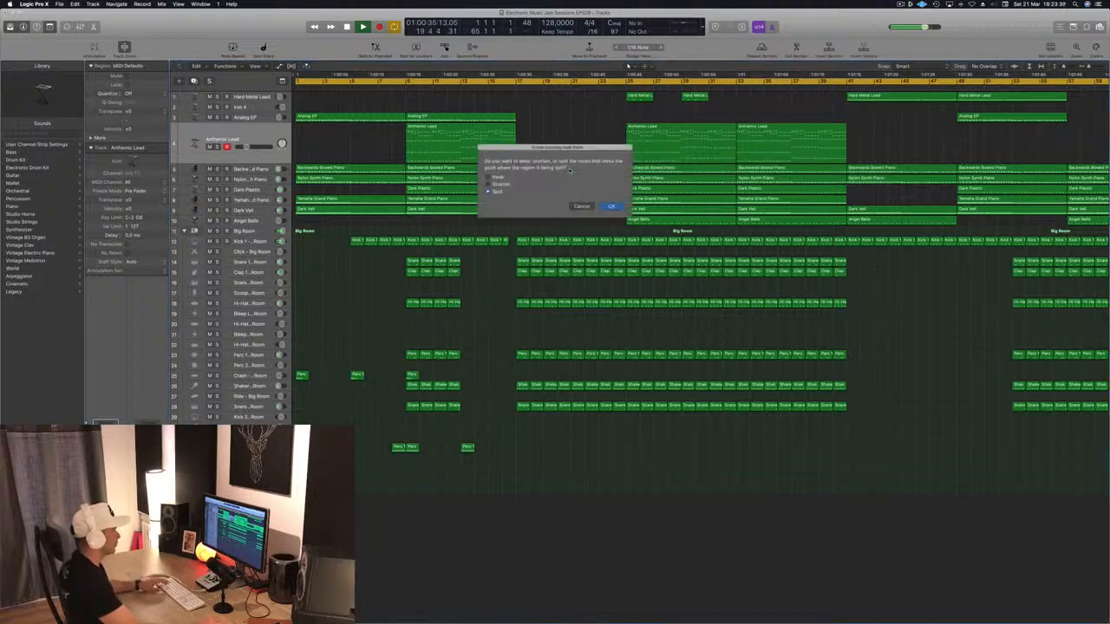
{"action": "key", "text": "Return"}
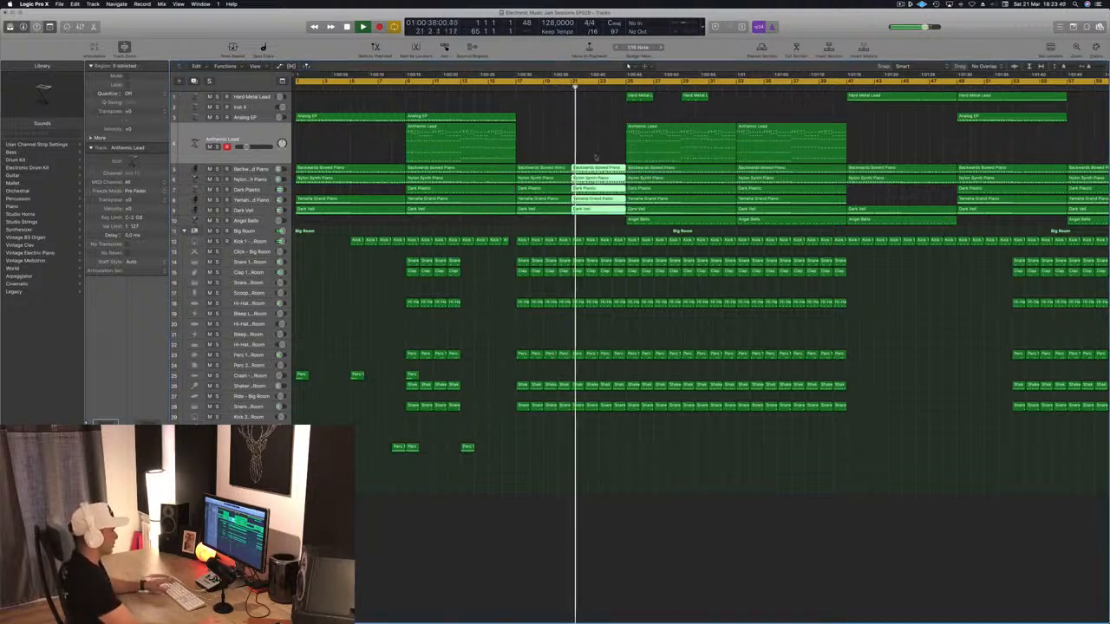
- Copy the five split regions from bar 17 to bar 21, replacing the second halves
{"action": "key", "text": "space"}
{"action": "key", "text": "space"}
{"action": "left_click_drag", "start_coordinate": [565, 154], "coordinate": [549, 214]}
{"action": "left_click_drag", "start_coordinate": [544, 171], "coordinate": [597, 178]}
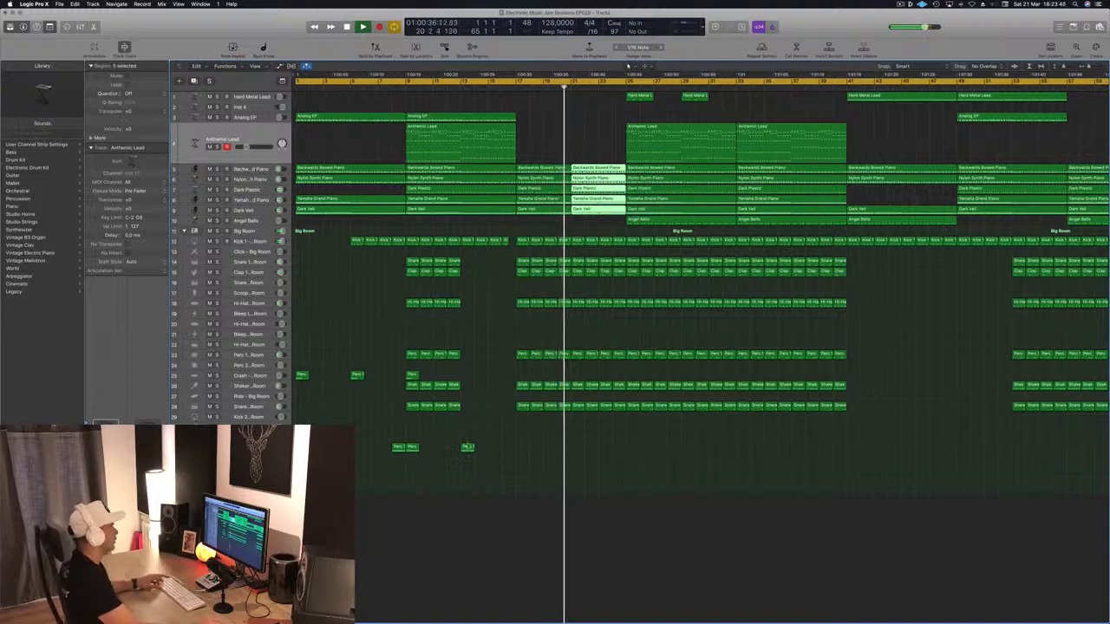
- Copy the Noise Downer region from bar 13 to bar 21 and open the bar 20 kick region in the Piano Roll
{"action": "left_click_drag", "start_coordinate": [467, 448], "coordinate": [577, 449]}
{"action": "scroll", "coordinate": [577, 448], "scroll_direction": "up", "scroll_amount": 2}
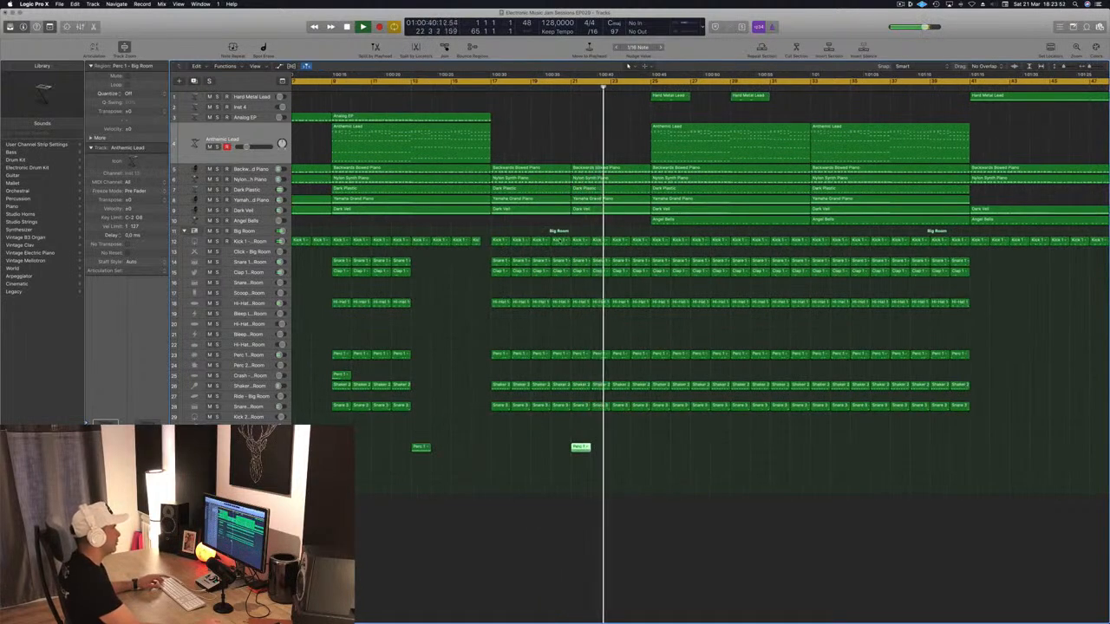
{"action": "left_click", "coordinate": [561, 242]}
{"action": "key", "text": "p"}
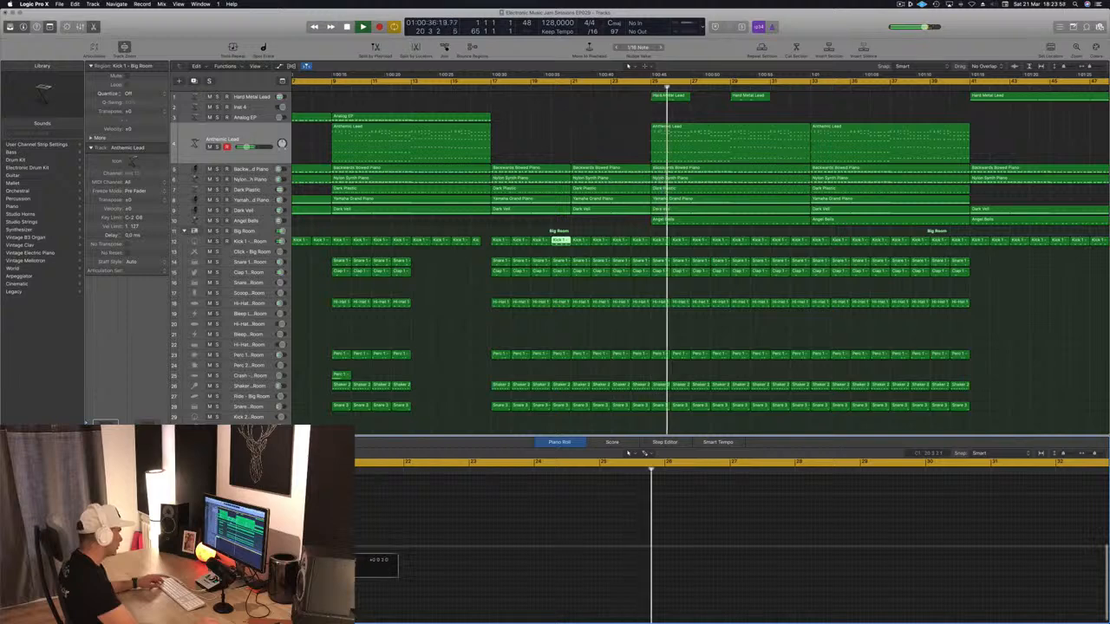
- Replay the arrangement from bar 20 to check the transition into bar 21
{"action": "left_click", "coordinate": [551, 88]}
{"action": "key", "text": "super+Left"}
{"action": "key", "text": "super+Left"}
{"action": "key", "text": "super+Left"}
{"action": "key", "text": "super+Left"}
{"action": "left_click", "coordinate": [517, 89]}
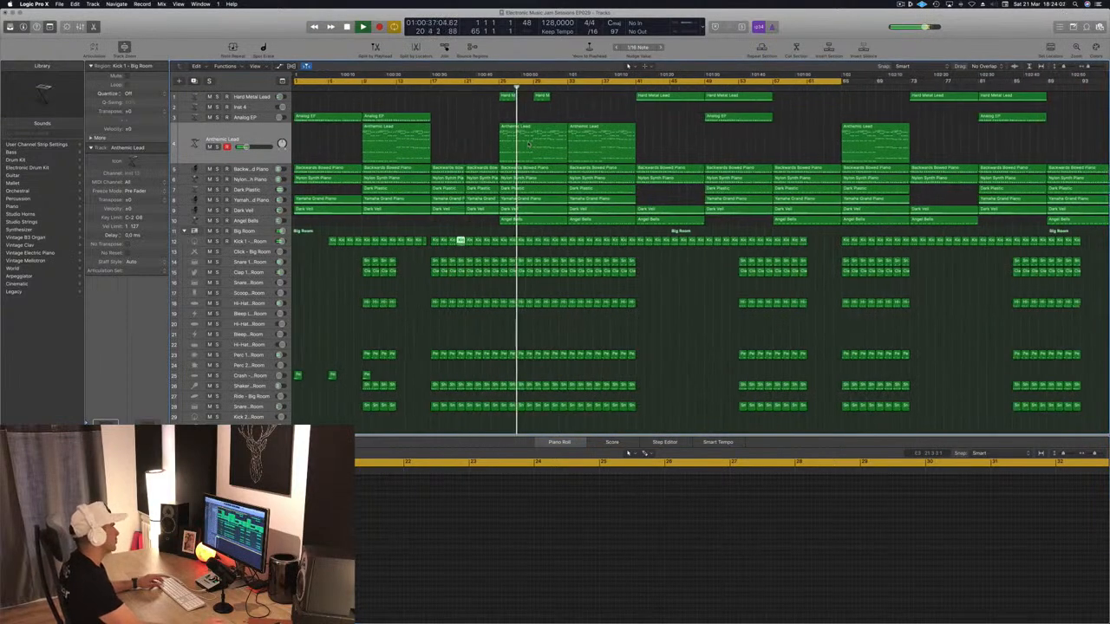
- Set the start of the cycle range to bar 9 and play the arrangement from there
{"action": "key", "text": "super+Right"}
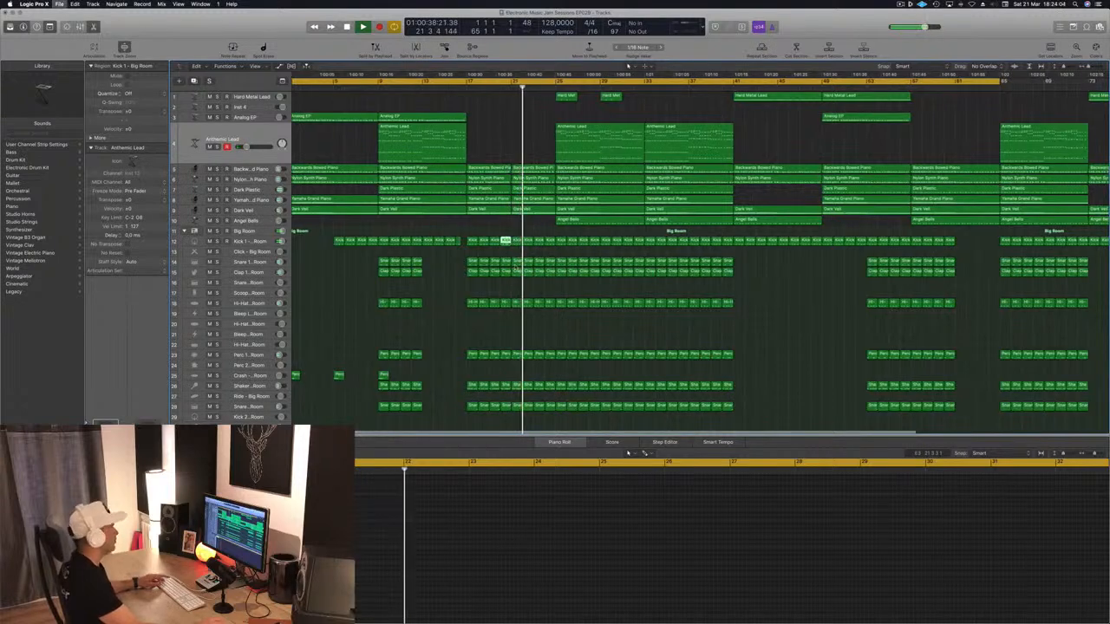
{"action": "key", "text": "super+Left"}
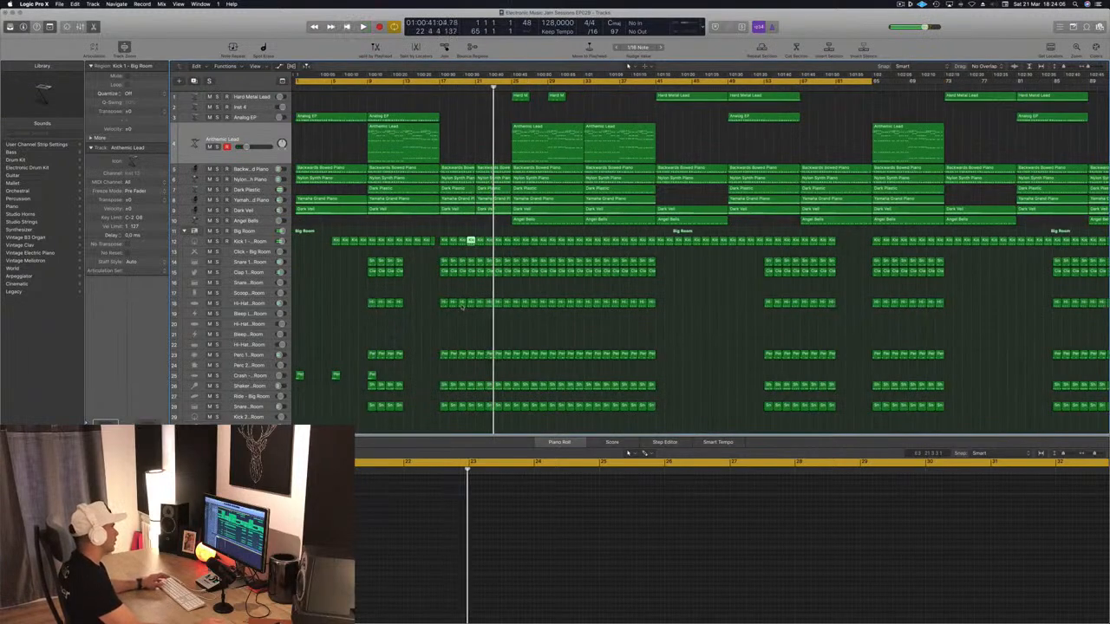
{"action": "scroll", "coordinate": [462, 308], "scroll_direction": "down", "scroll_amount": 2}
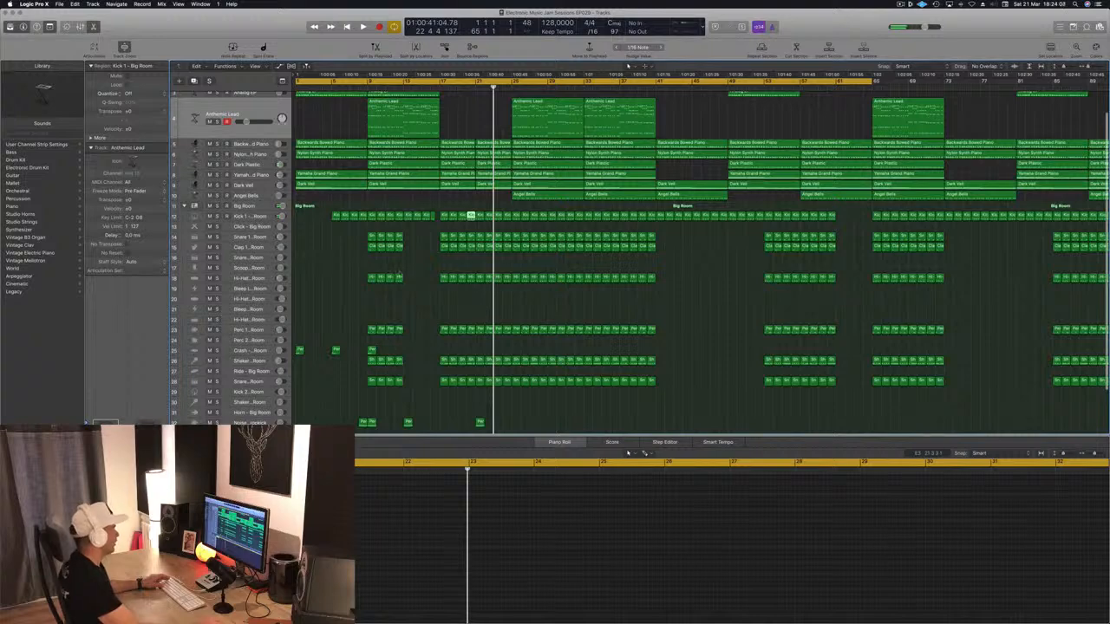
{"action": "key", "text": "Return"}
{"action": "key", "text": "space"}
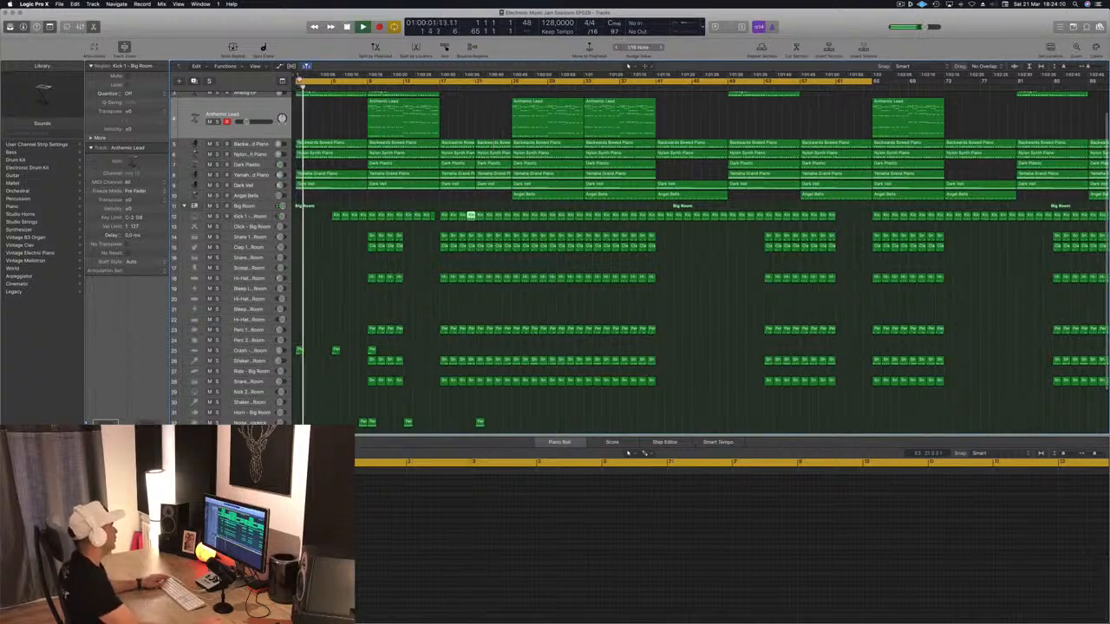
{"action": "left_click_drag", "start_coordinate": [297, 82], "coordinate": [369, 90]}
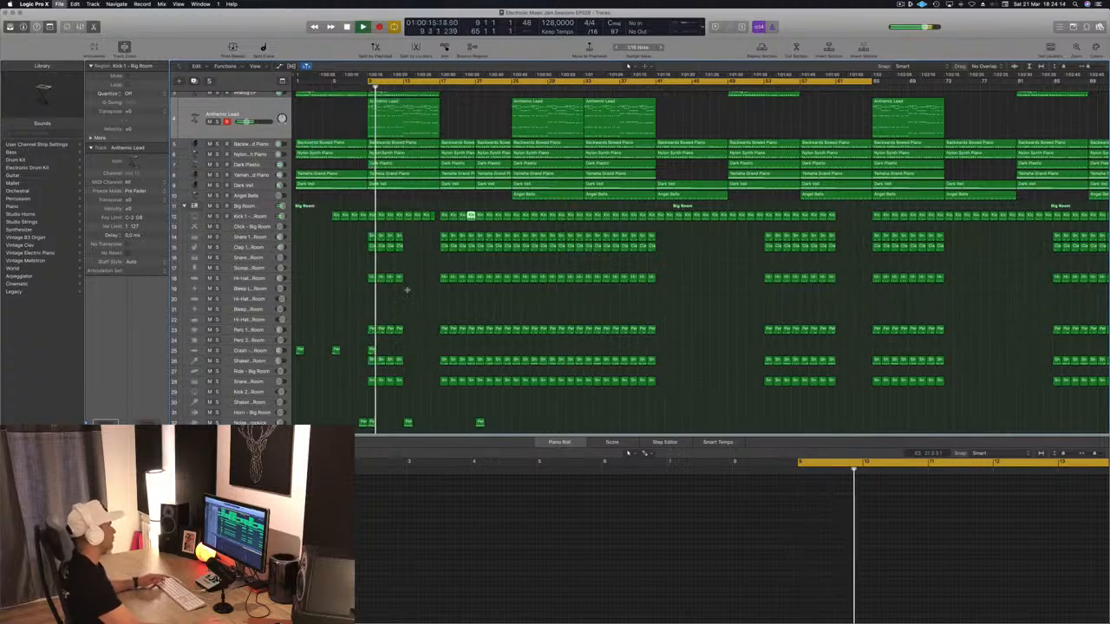
{"action": "key", "text": "super+Up"}
{"action": "key", "text": "super+Up"}
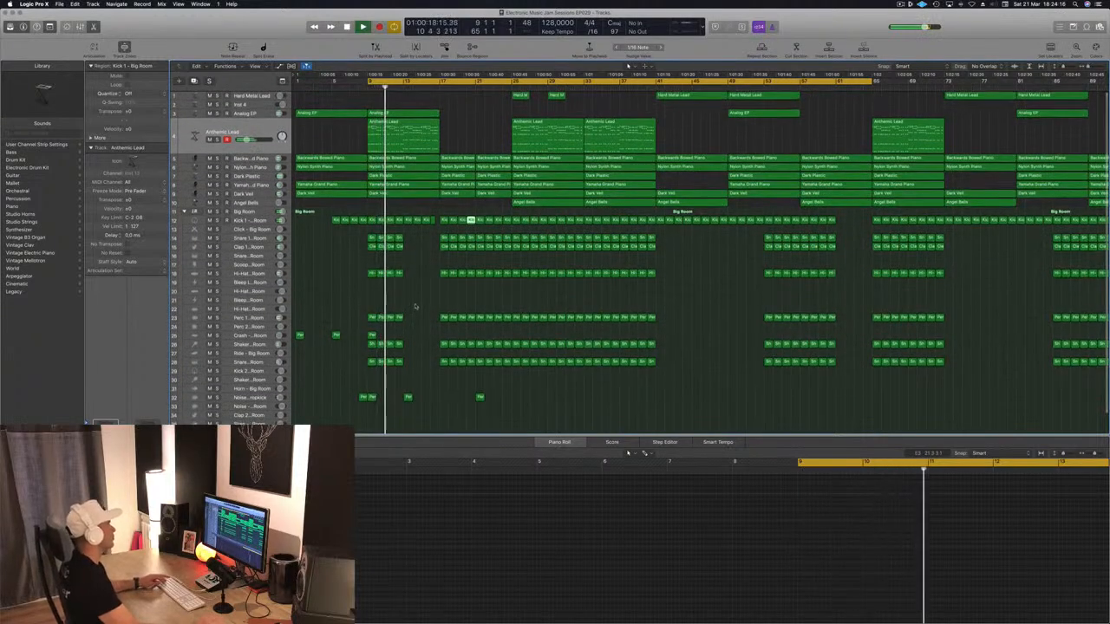
{"action": "left_click", "coordinate": [376, 297]}
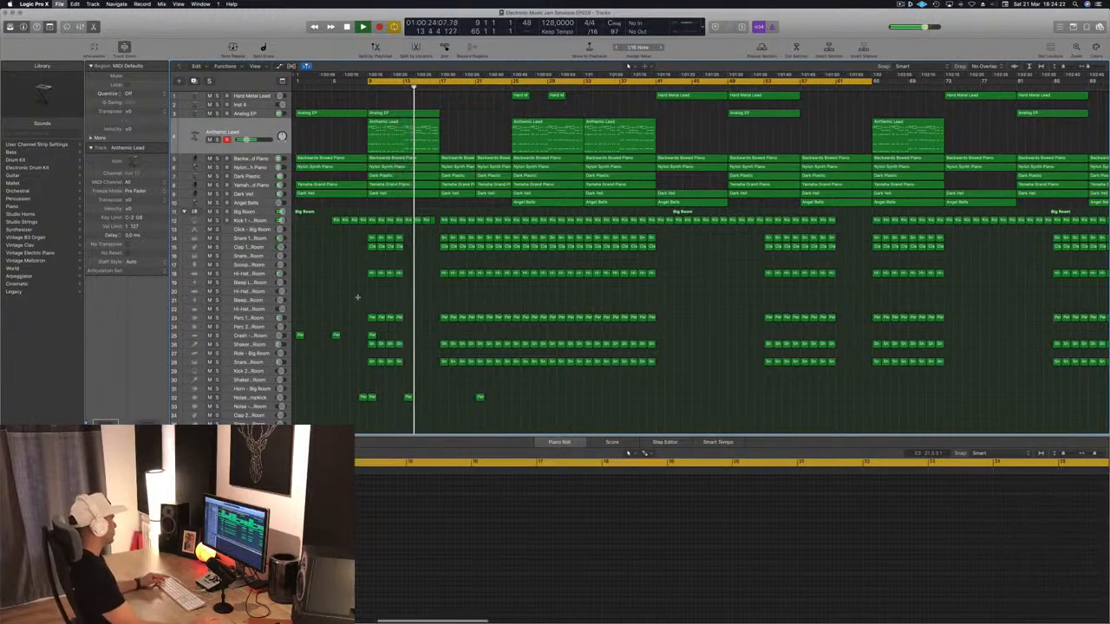
{"action": "key", "text": "super+Left"}
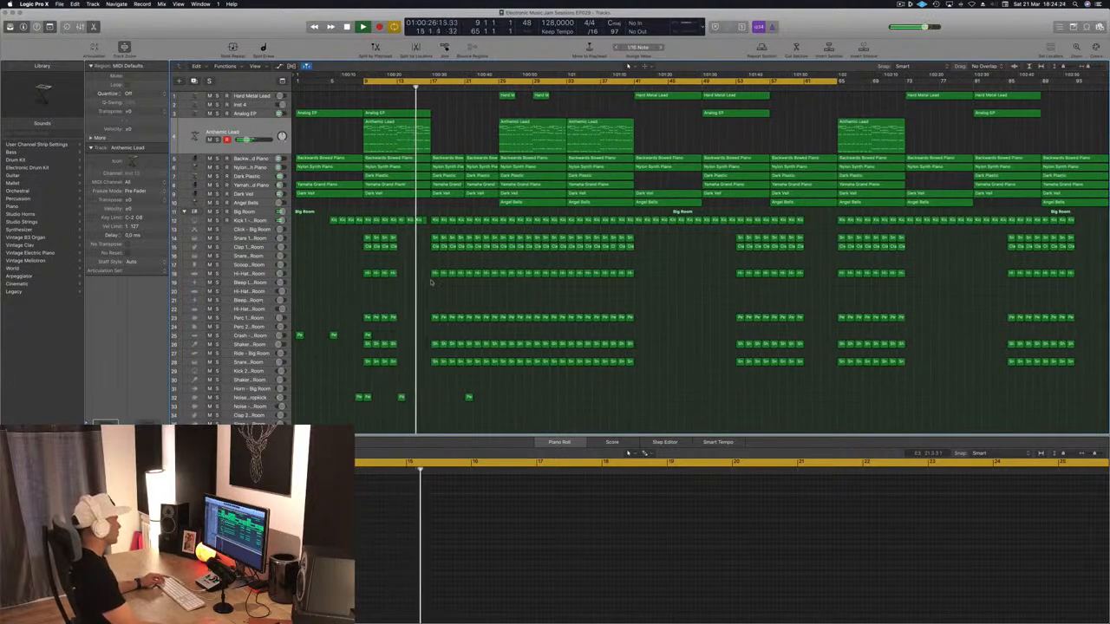
- Move the bar 17 Hi-Hat 1 region to the Bleep High track and transpose its notes up three semitones
{"action": "left_click", "coordinate": [433, 274]}
{"action": "left_click_drag", "start_coordinate": [435, 273], "coordinate": [434, 301]}
{"action": "left_click_drag", "start_coordinate": [523, 519], "coordinate": [615, 549]}
{"action": "key", "text": "alt+Up"}
{"action": "key", "text": "alt+Up"}
{"action": "key", "text": "alt+Up"}
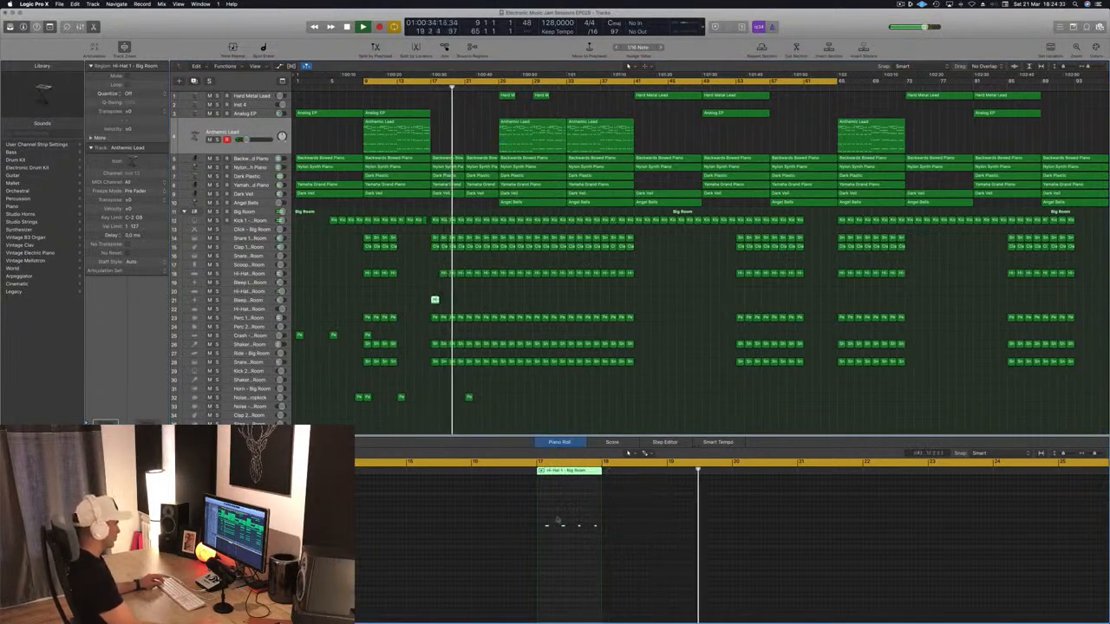
- Delete all but the first note of the moved region, shift the region to bar 21 and replay from bar 20
{"action": "left_click_drag", "start_coordinate": [556, 518], "coordinate": [597, 542]}
{"action": "key", "text": "Delete"}
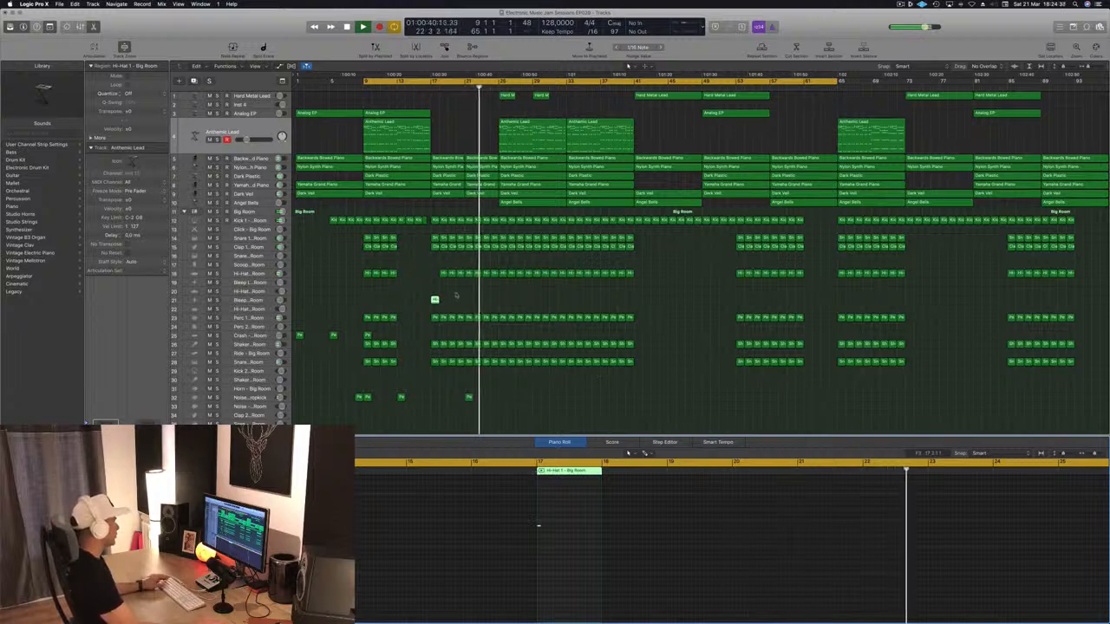
{"action": "left_click_drag", "start_coordinate": [436, 299], "coordinate": [469, 299]}
{"action": "left_click", "coordinate": [455, 85]}
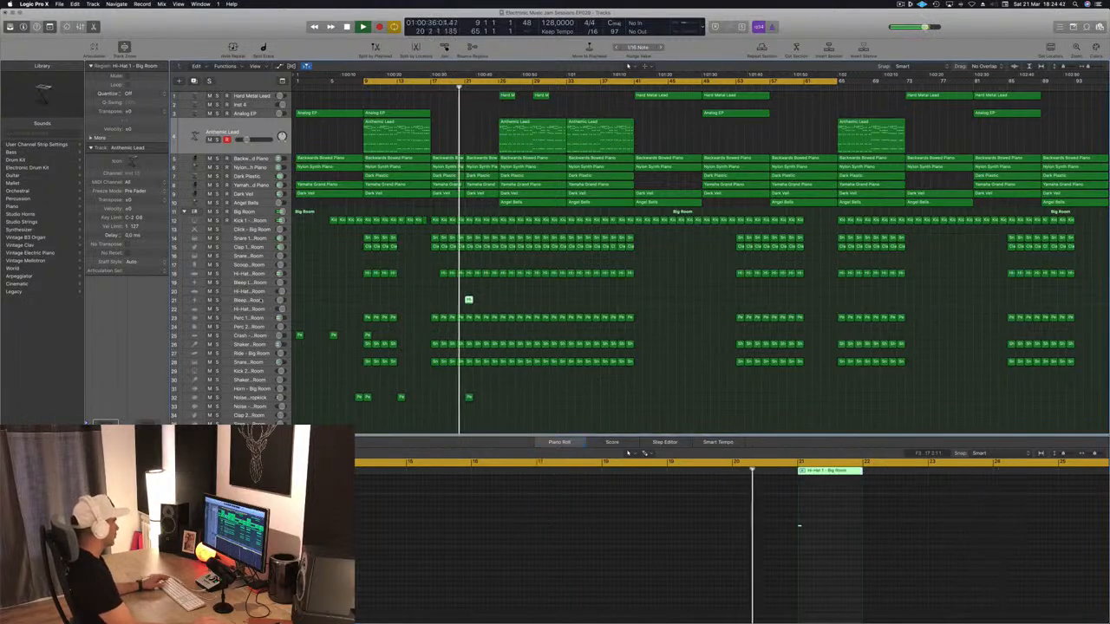
- Replace the Bleep High track's sound with Noise - Video Star and audition it from bar 20
{"action": "left_click", "coordinate": [260, 301]}
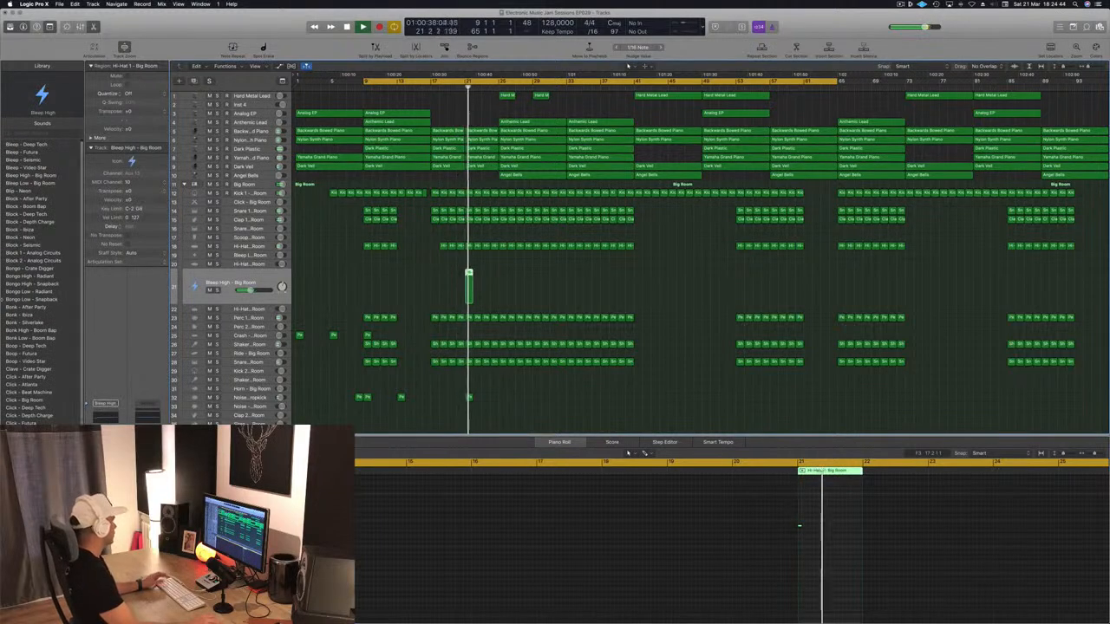
{"action": "scroll", "coordinate": [60, 347], "scroll_direction": "down", "scroll_amount": 10}
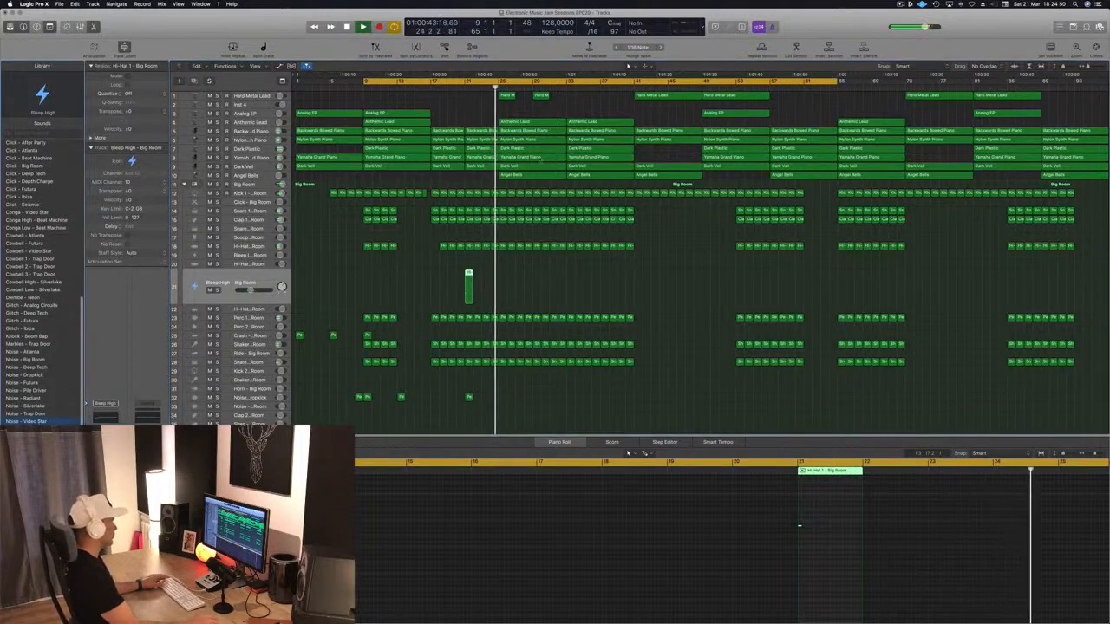
{"action": "left_click", "coordinate": [34, 421]}
{"action": "left_click", "coordinate": [457, 84]}
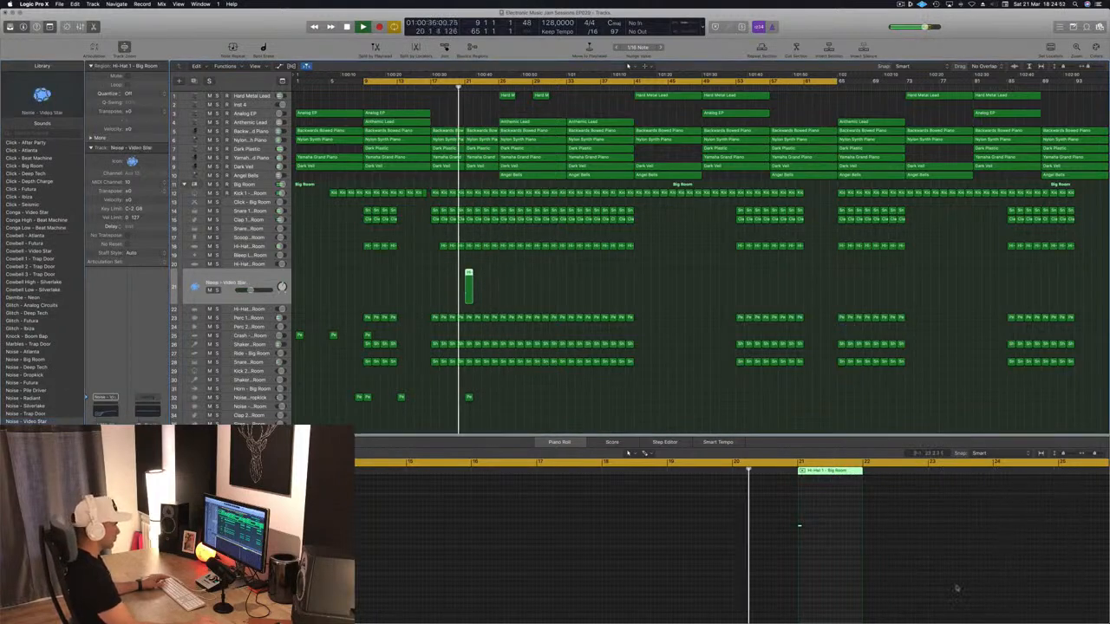
- Lengthen the Noise - Video Star note to almost the full bar 21 and replay from bar 20
{"action": "left_click_drag", "start_coordinate": [799, 526], "coordinate": [850, 527]}
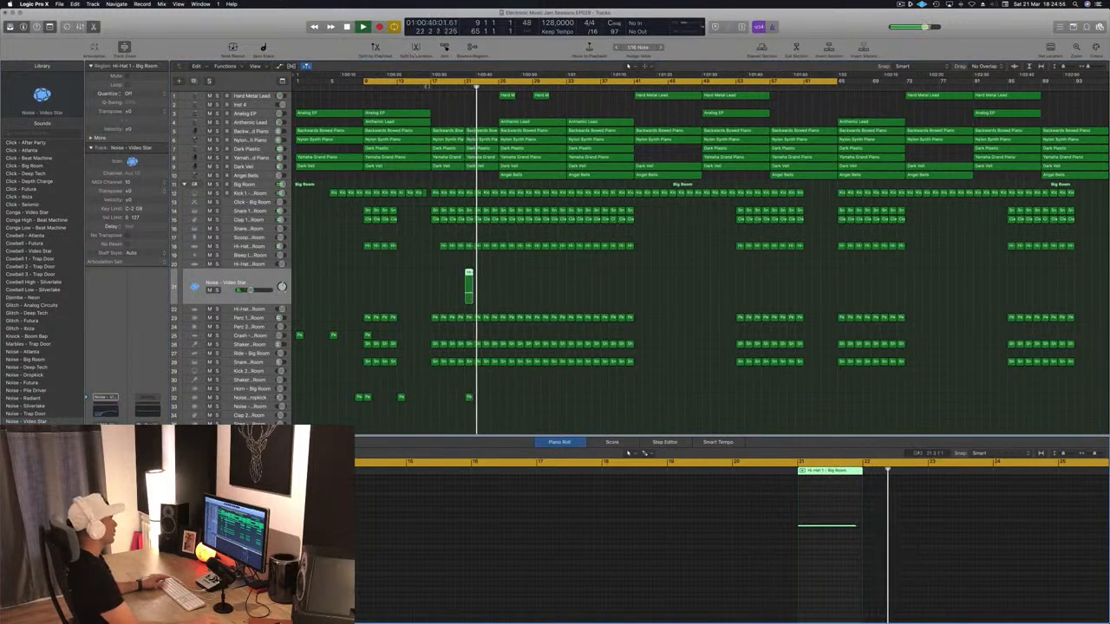
{"action": "left_click", "coordinate": [456, 85]}
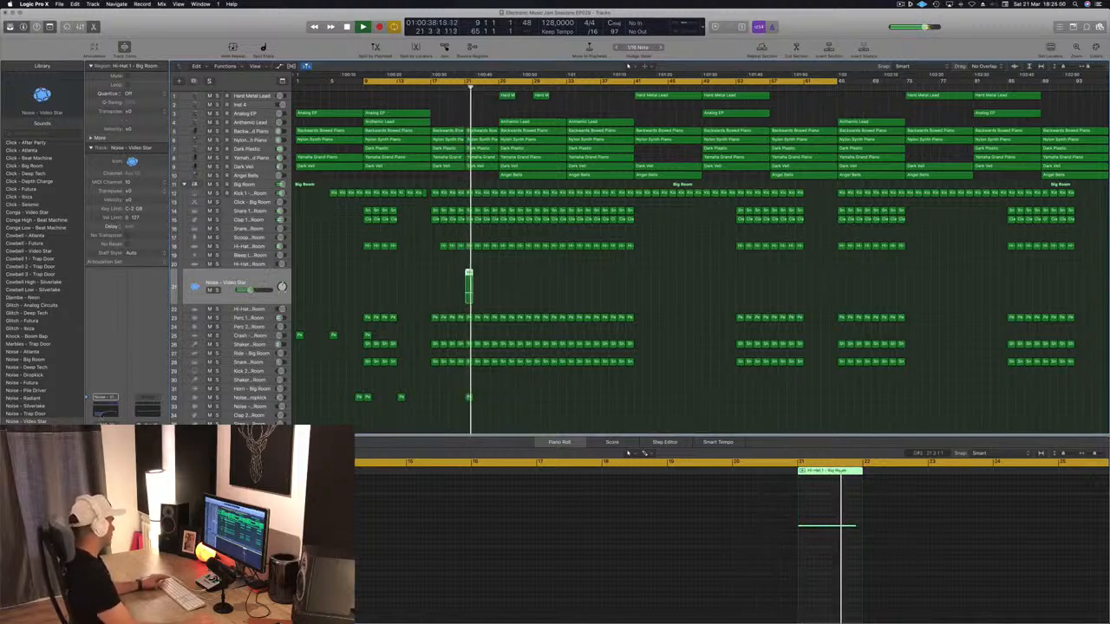
- Send the Noise - Video Star track to Bus 6, the Large Hall reverb, replay it from bar 20 and save the project
{"action": "left_click", "coordinate": [147, 401]}
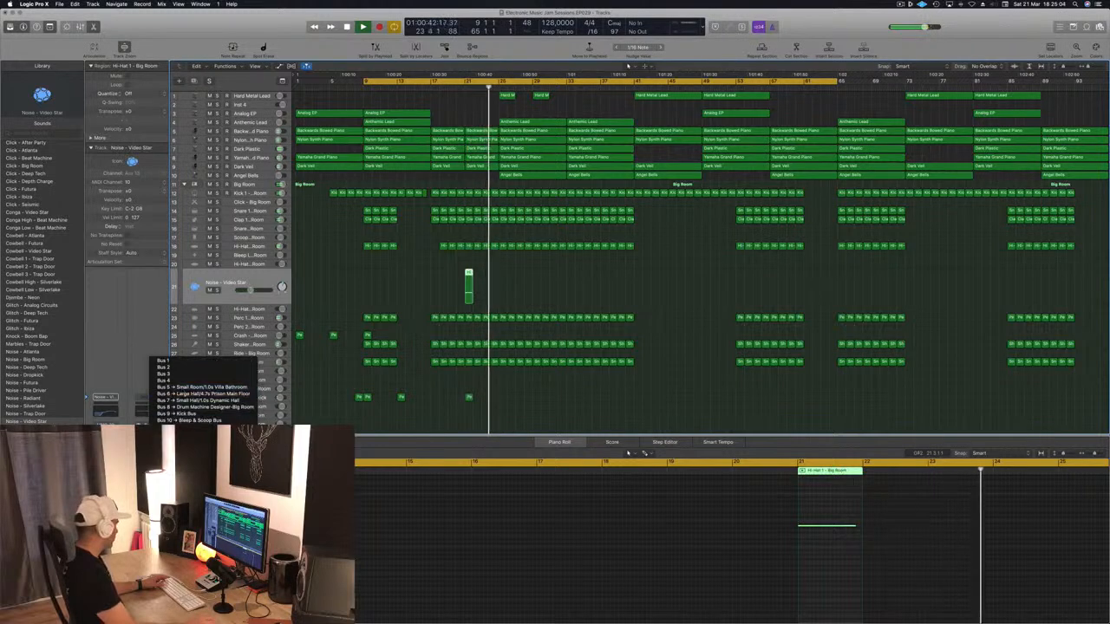
{"action": "left_click", "coordinate": [186, 394]}
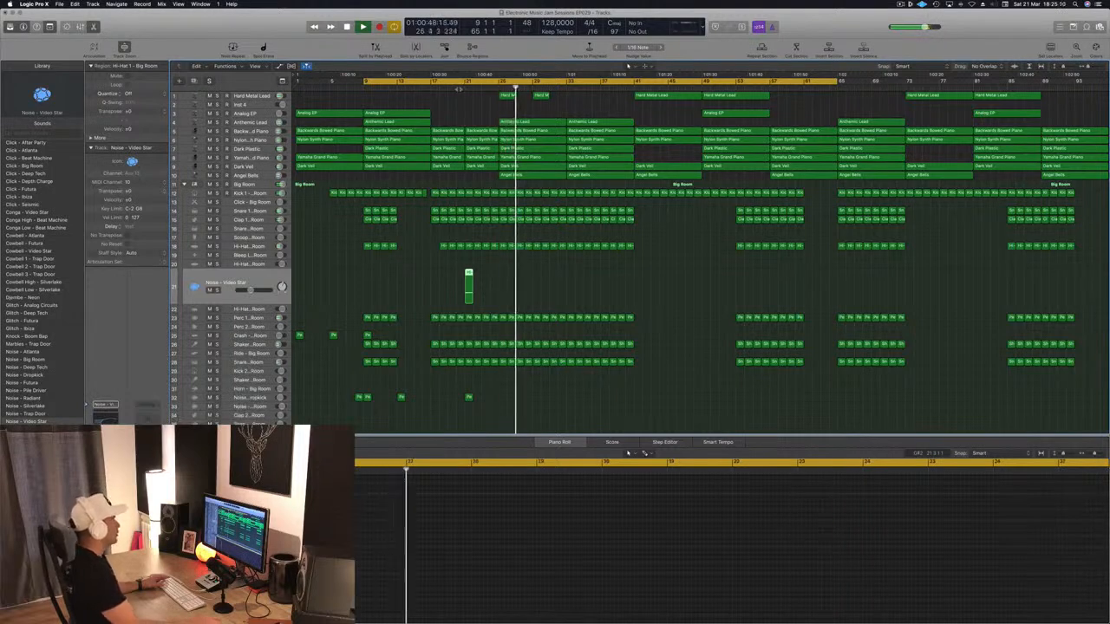
{"action": "left_click", "coordinate": [457, 88]}
{"action": "left_click", "coordinate": [535, 281]}
{"action": "key", "text": "super+s"}
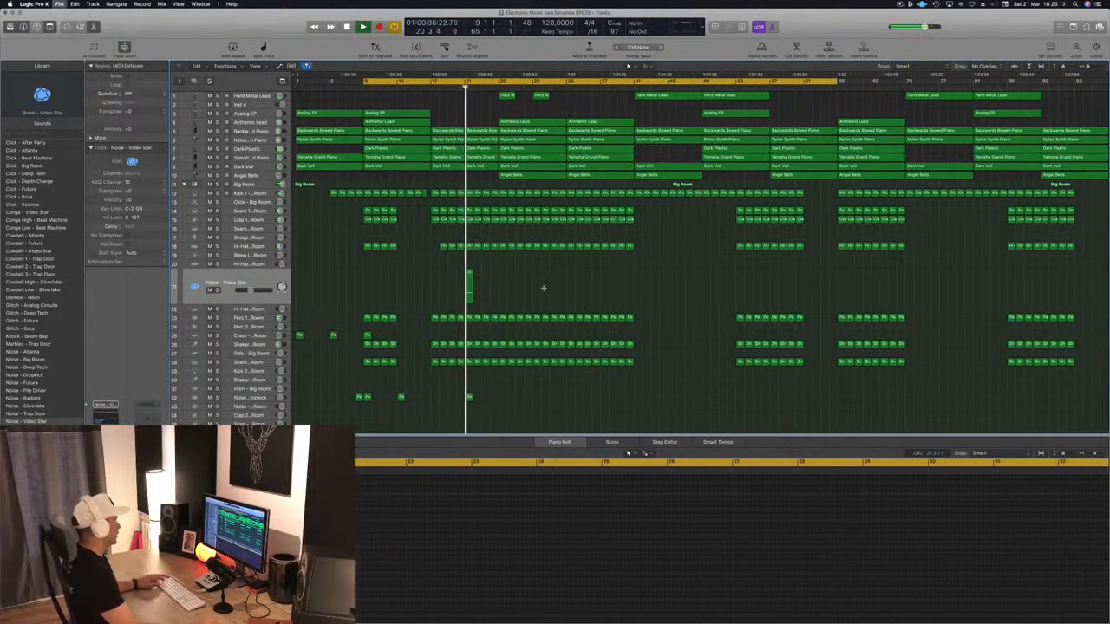
- Replay the arrangement from bar 16 to check the build-up into the bar 21 noise hit
{"action": "key", "text": "super+Right"}
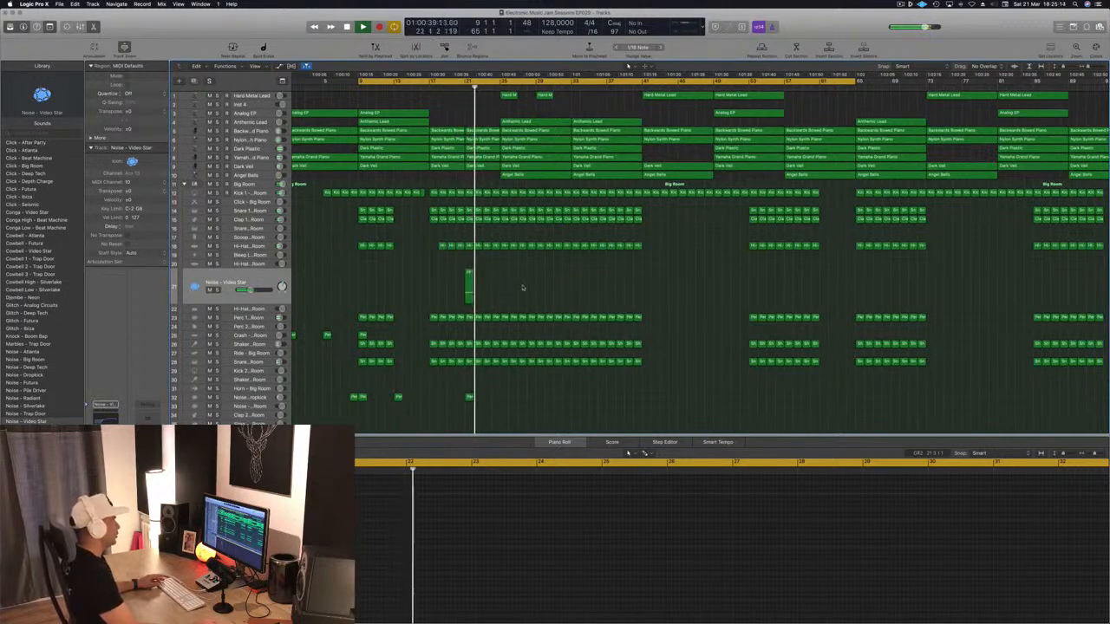
{"action": "key", "text": "super+Right"}
{"action": "key", "text": "super+Left"}
{"action": "key", "text": "super+Left"}
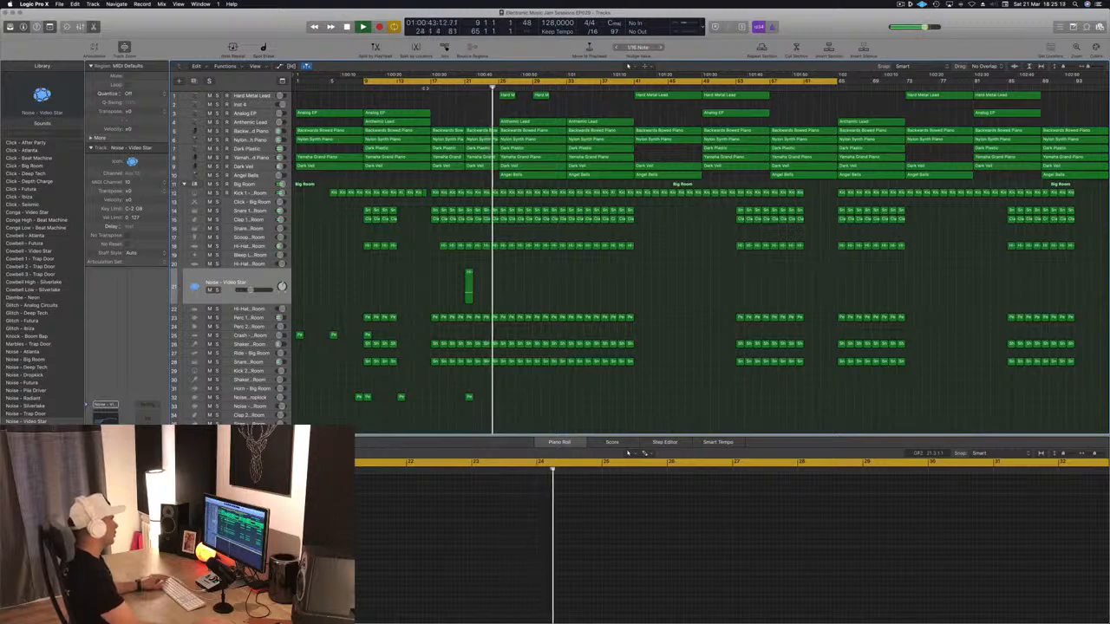
{"action": "left_click", "coordinate": [423, 88]}
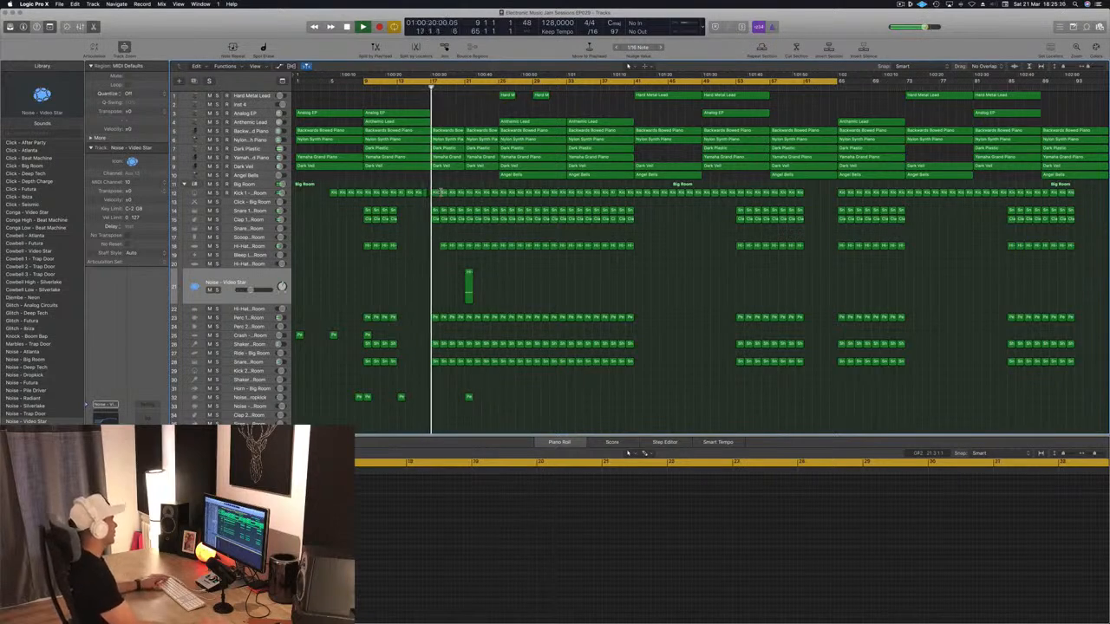
- Copy the Hi-Hat 1 region from bar 18 into the gap at bar 17
{"action": "left_click", "coordinate": [392, 220]}
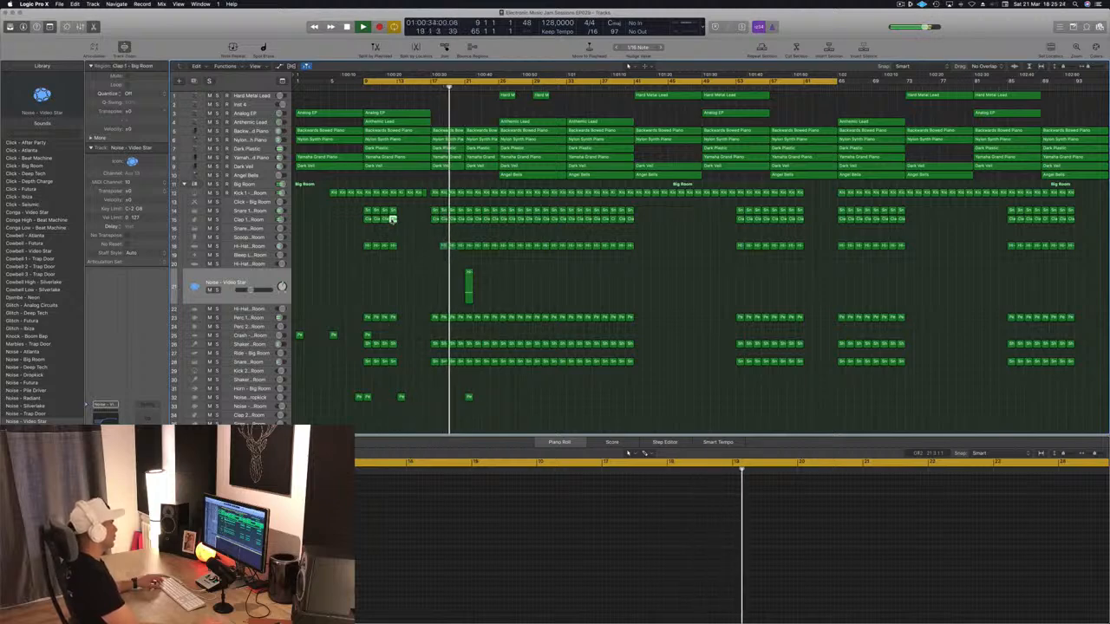
{"action": "key", "text": "space"}
{"action": "key", "text": "space"}
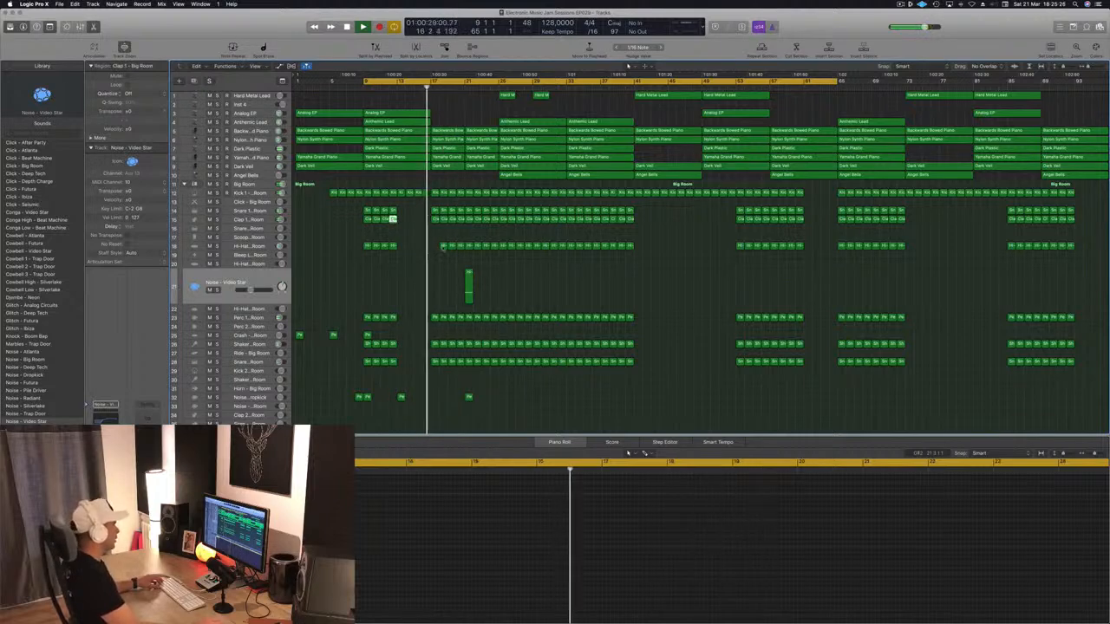
{"action": "left_click", "coordinate": [436, 246]}
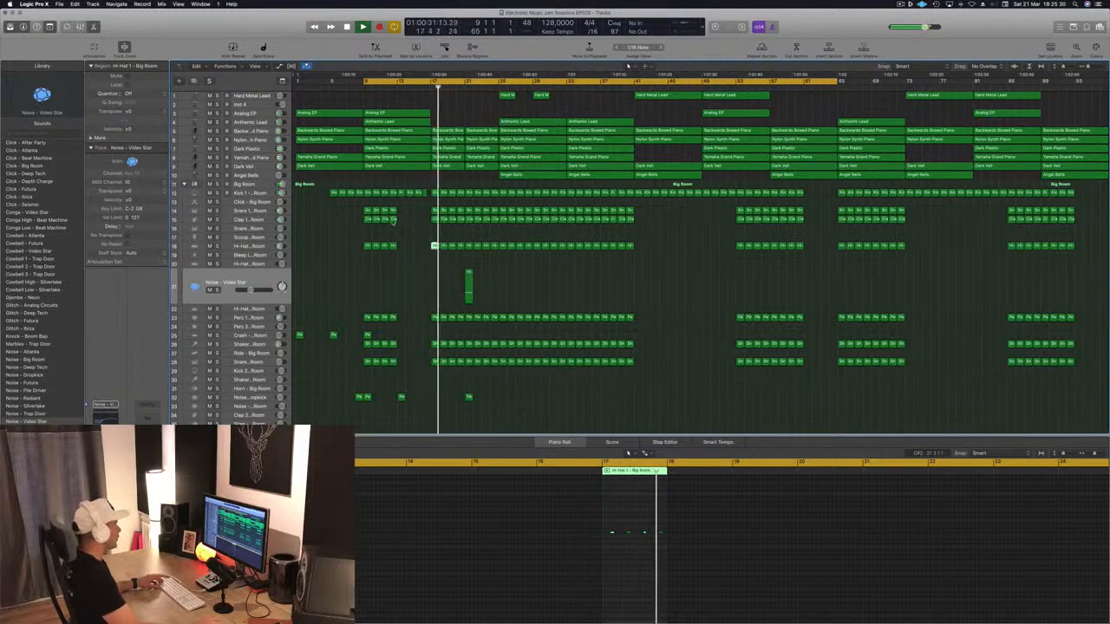
- Copy the bar 12 Clap 1 region to bar 24 on the Snare 2 track and transpose its note to the Snare 2 pitch
{"action": "left_click_drag", "start_coordinate": [395, 220], "coordinate": [494, 228]}
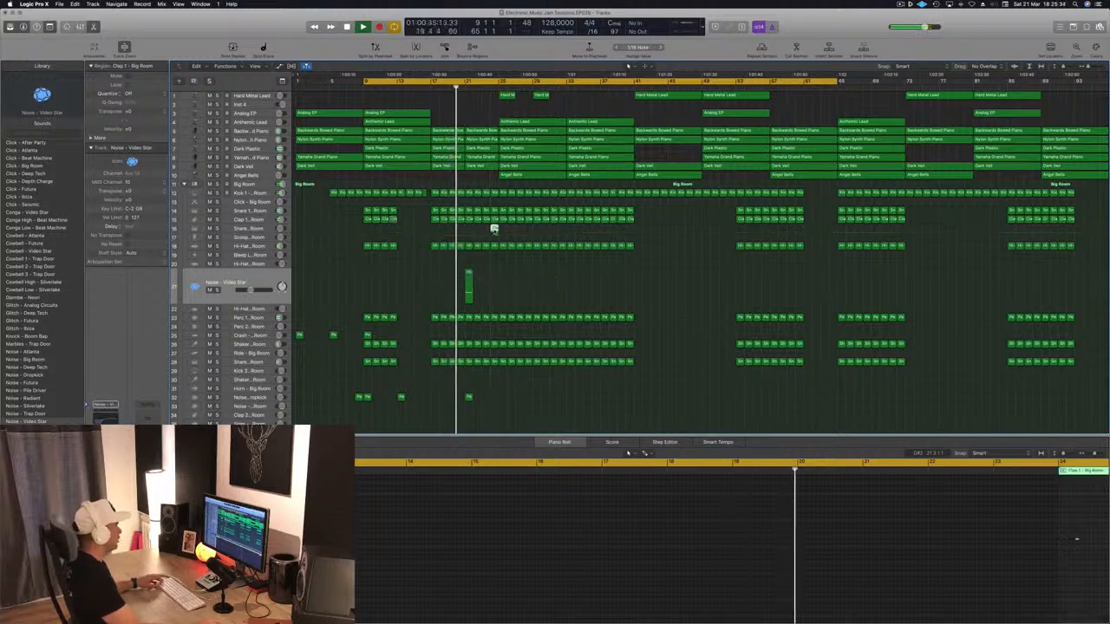
{"action": "left_click", "coordinate": [493, 228]}
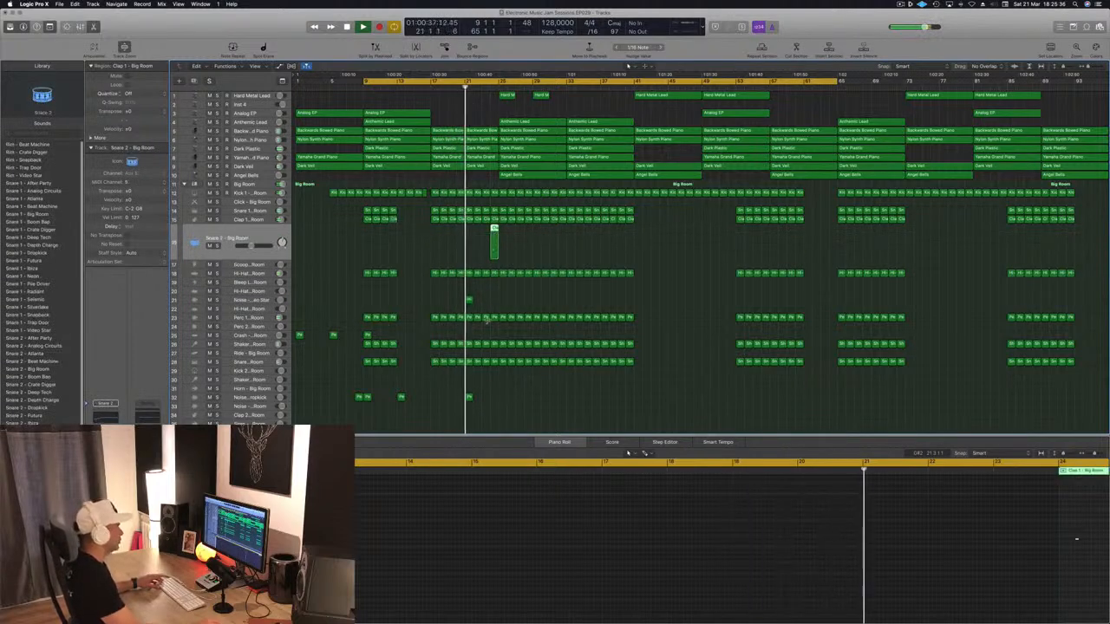
{"action": "scroll", "coordinate": [1046, 547], "scroll_direction": "down", "scroll_amount": 2}
{"action": "scroll", "coordinate": [1048, 547], "scroll_direction": "right", "scroll_amount": 4}
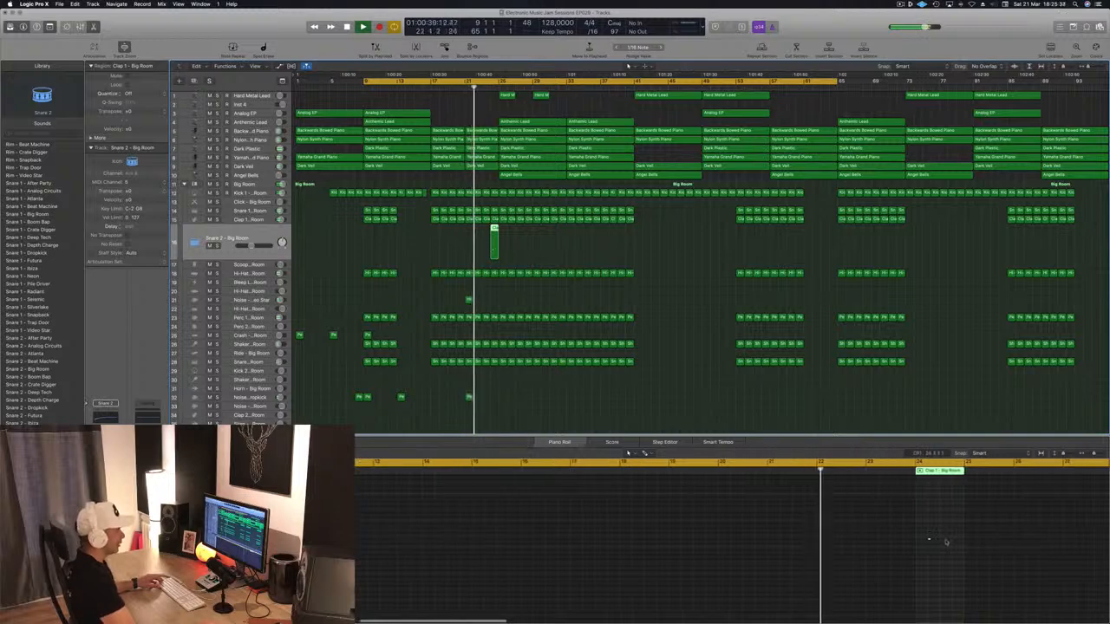
{"action": "left_click", "coordinate": [943, 541]}
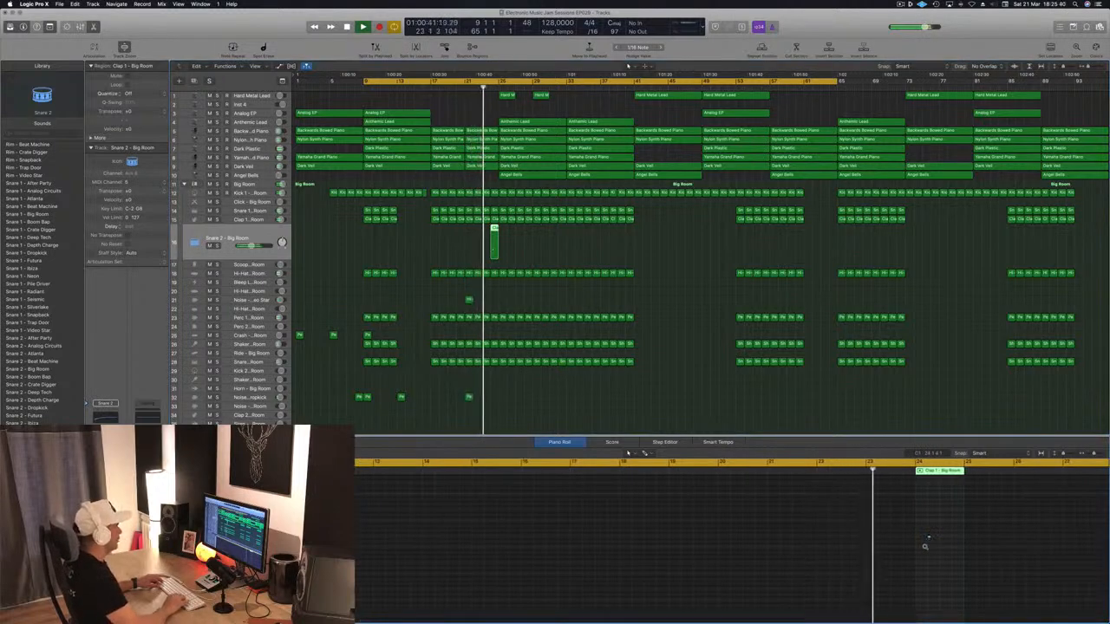
- Duplicate the Snare 2 note onto every beat of bar 24, and copy all four notes an eighth later for a continuous roll
{"action": "left_click", "coordinate": [925, 546], "text": "ctrl+alt"}
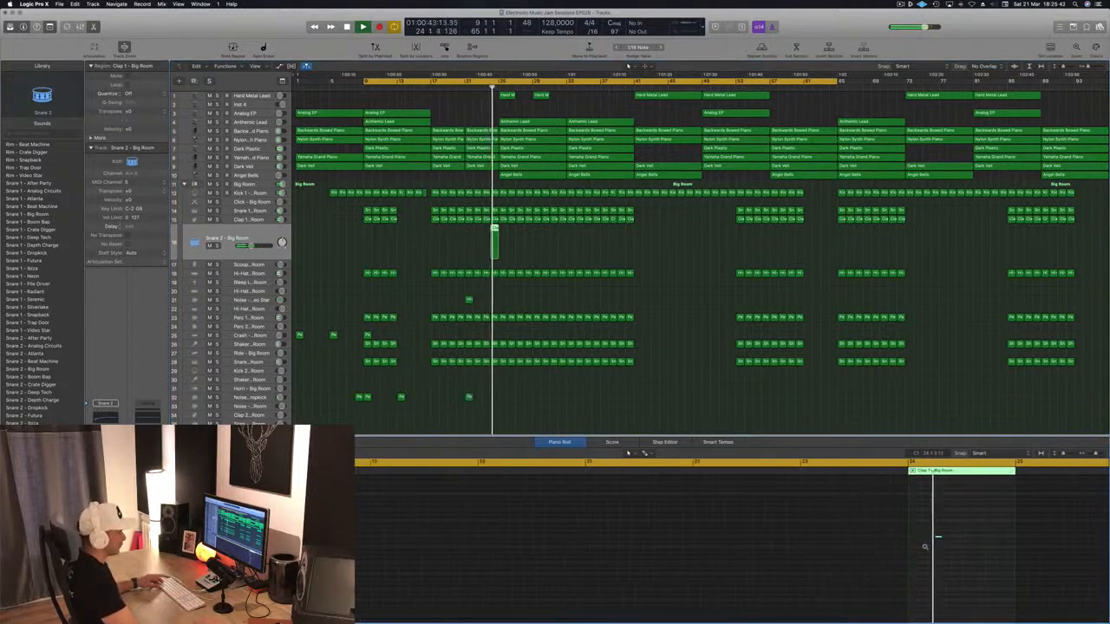
{"action": "left_click", "coordinate": [937, 539], "text": "ctrl+alt"}
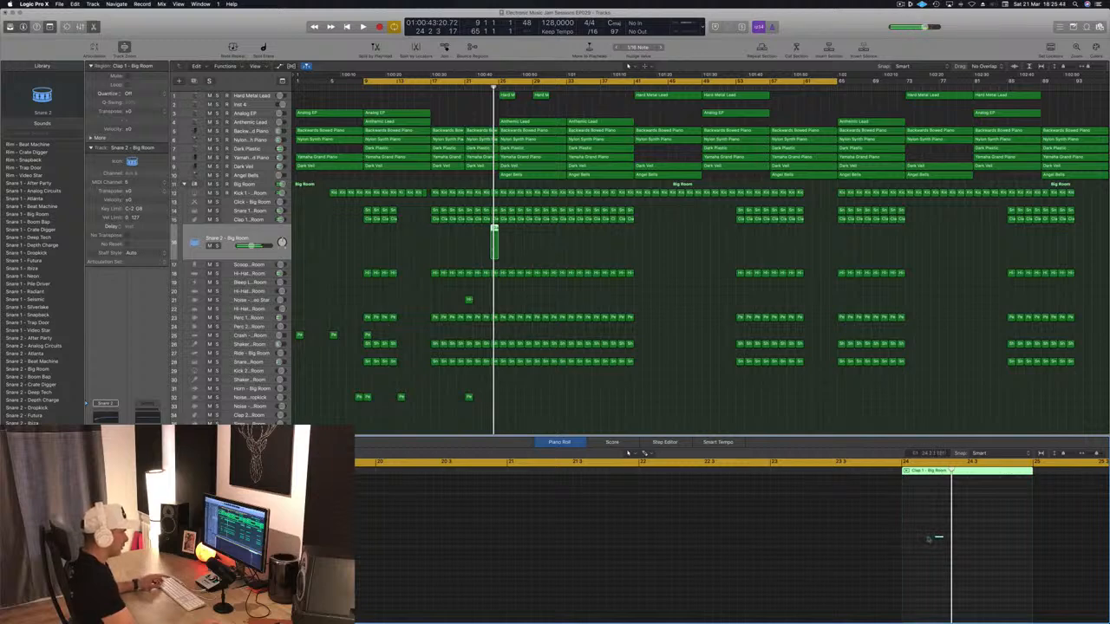
{"action": "left_click", "coordinate": [907, 543]}
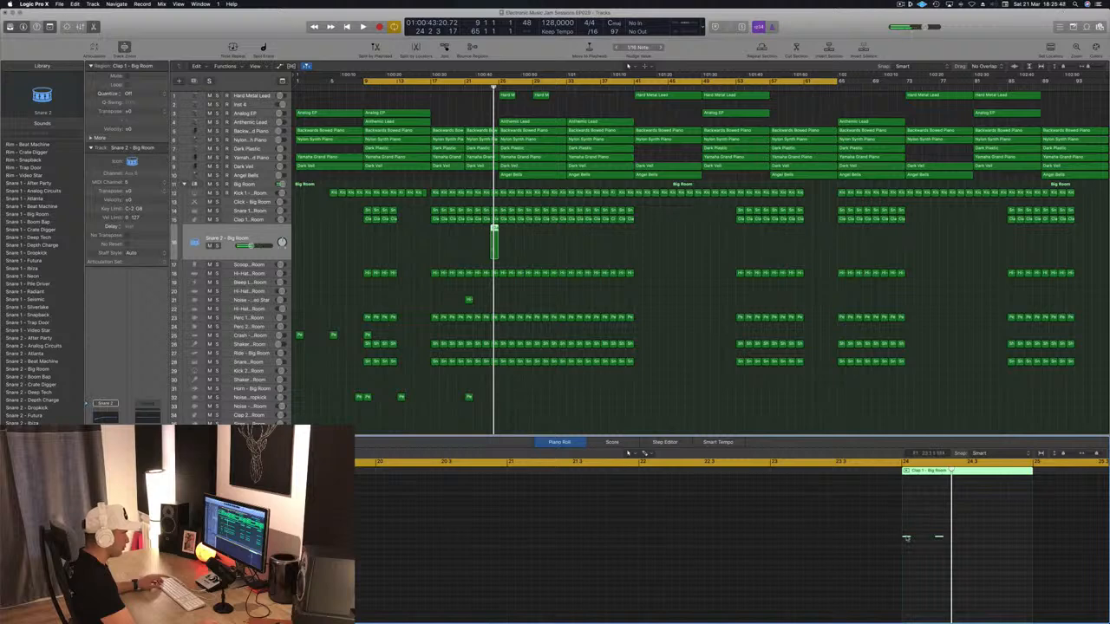
{"action": "left_click_drag", "start_coordinate": [906, 538], "coordinate": [974, 545]}
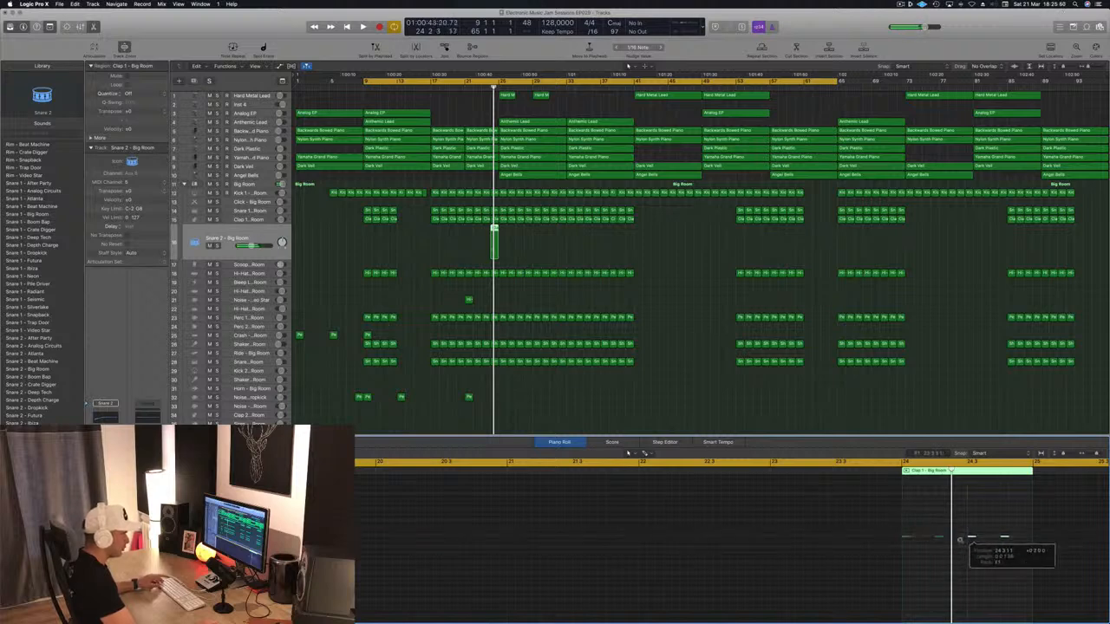
{"action": "left_click_drag", "start_coordinate": [878, 533], "coordinate": [1062, 550]}
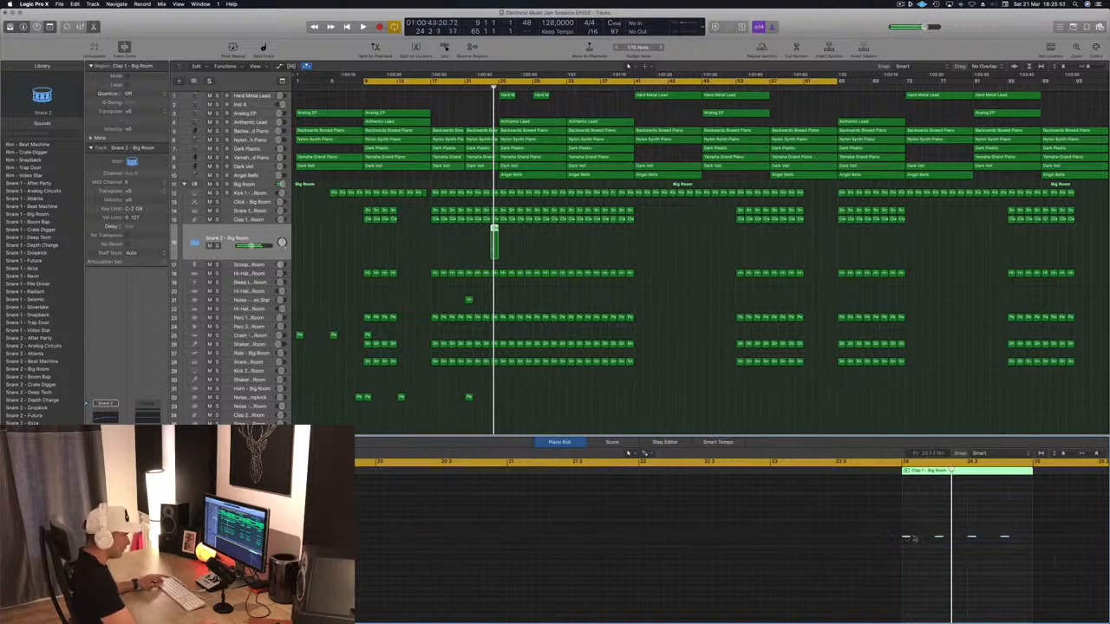
{"action": "left_click_drag", "start_coordinate": [907, 538], "coordinate": [922, 543]}
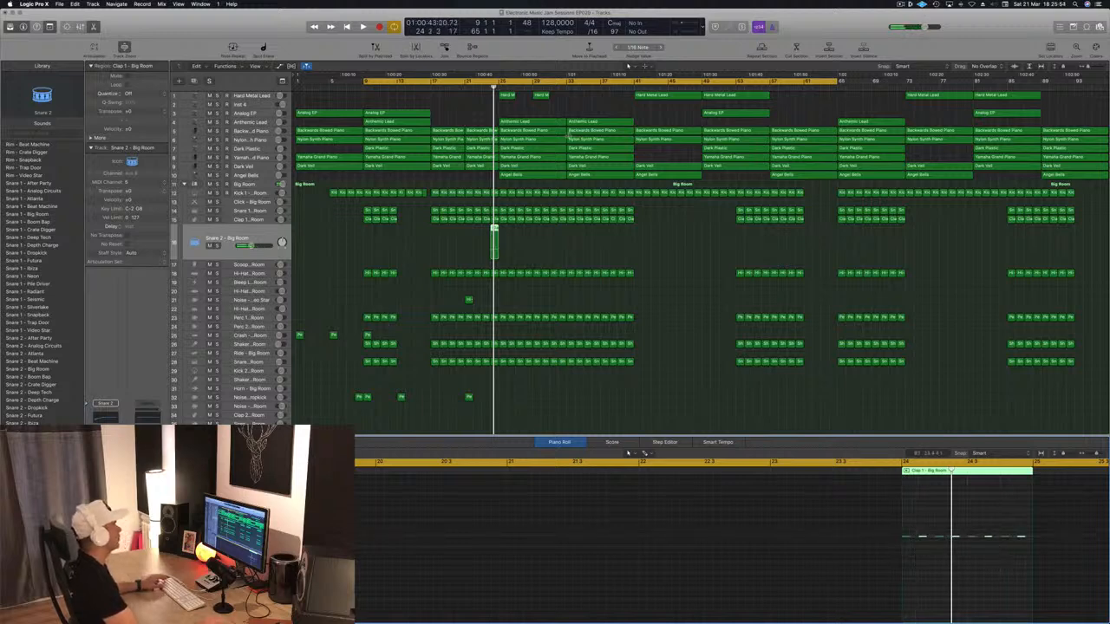
- Copy all Snare 2 notes in bar 24 a sixteenth later to double the density of the roll
{"action": "key", "text": "space"}
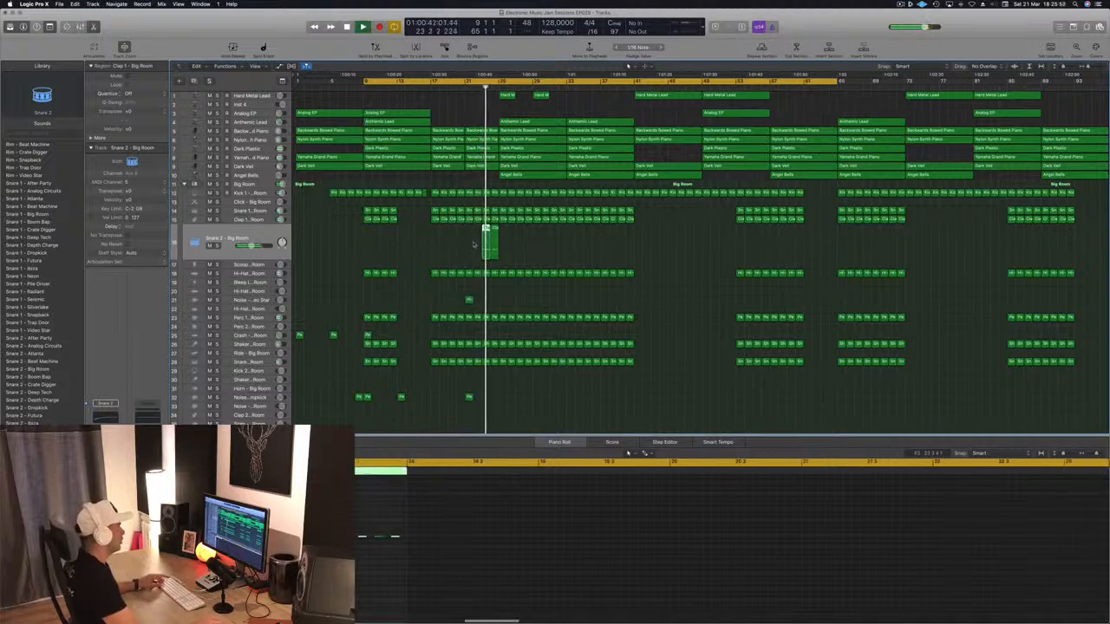
{"action": "left_click", "coordinate": [541, 564]}
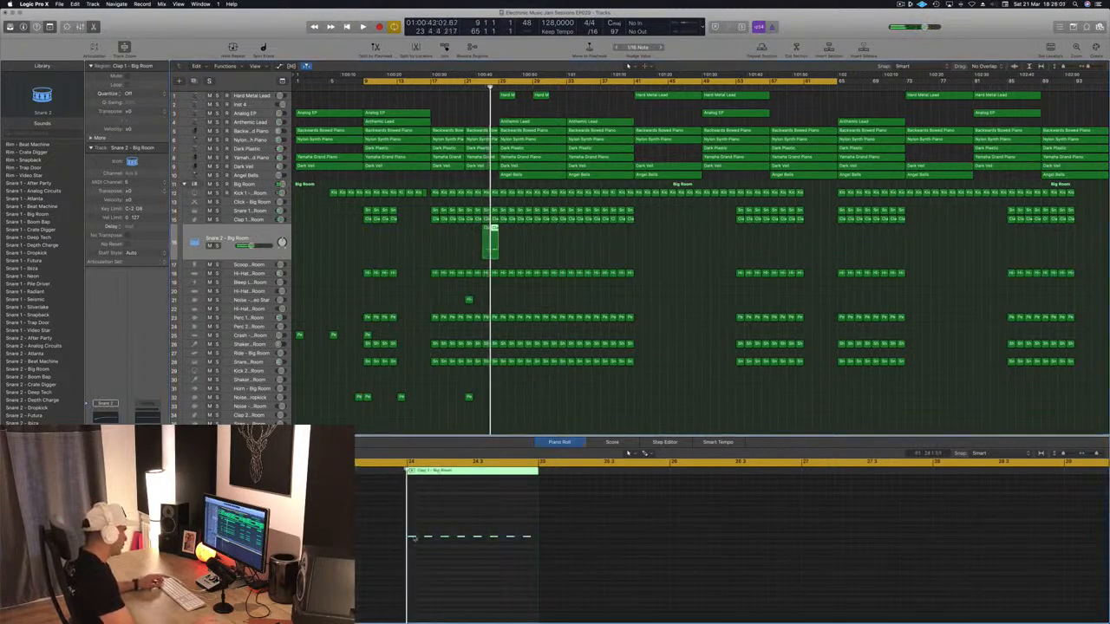
{"action": "left_click_drag", "start_coordinate": [412, 537], "coordinate": [422, 543]}
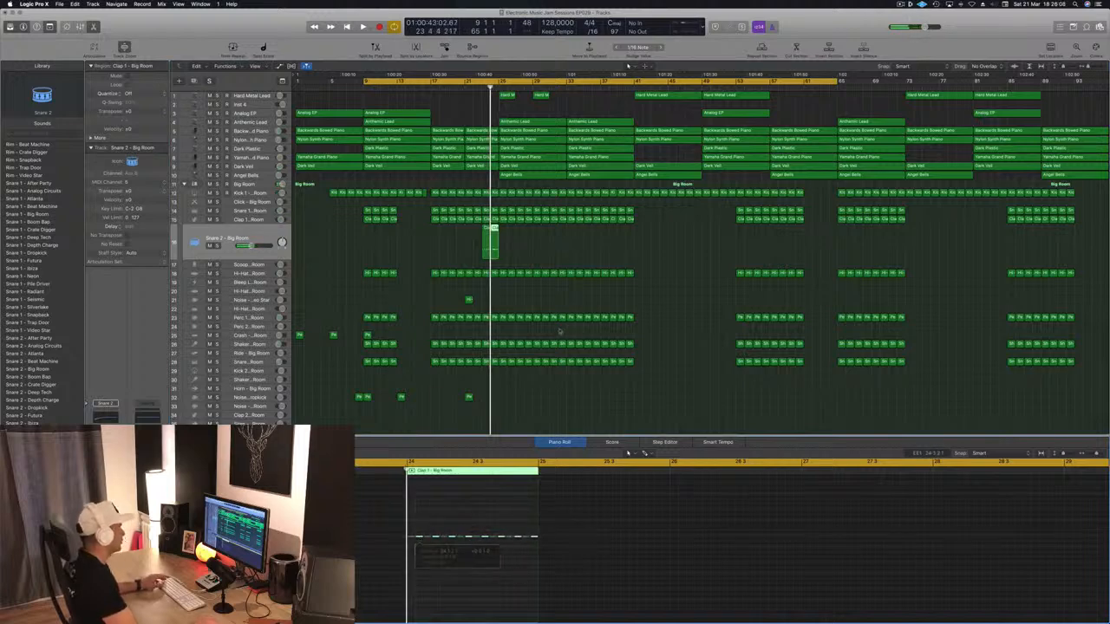
- Loop playback from bar 21 to bar 25 to check the snare fill, and select both Snare 2 regions
{"action": "left_click", "coordinate": [467, 87]}
{"action": "left_click", "coordinate": [467, 82]}
{"action": "left_click_drag", "start_coordinate": [467, 81], "coordinate": [485, 87]}
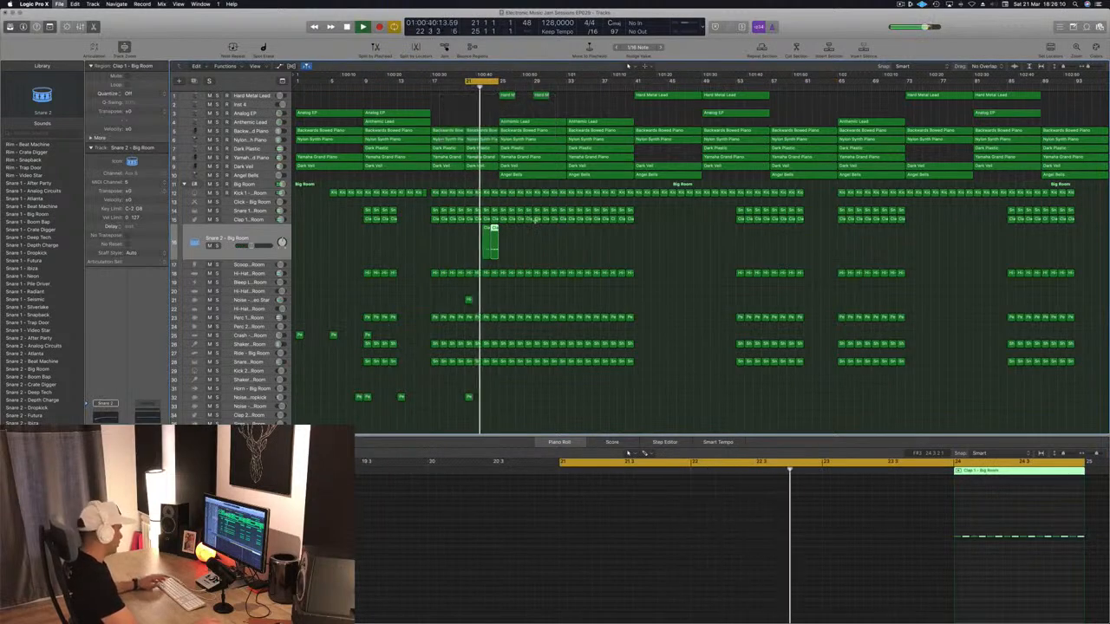
{"action": "left_click", "coordinate": [485, 246], "text": "shift"}
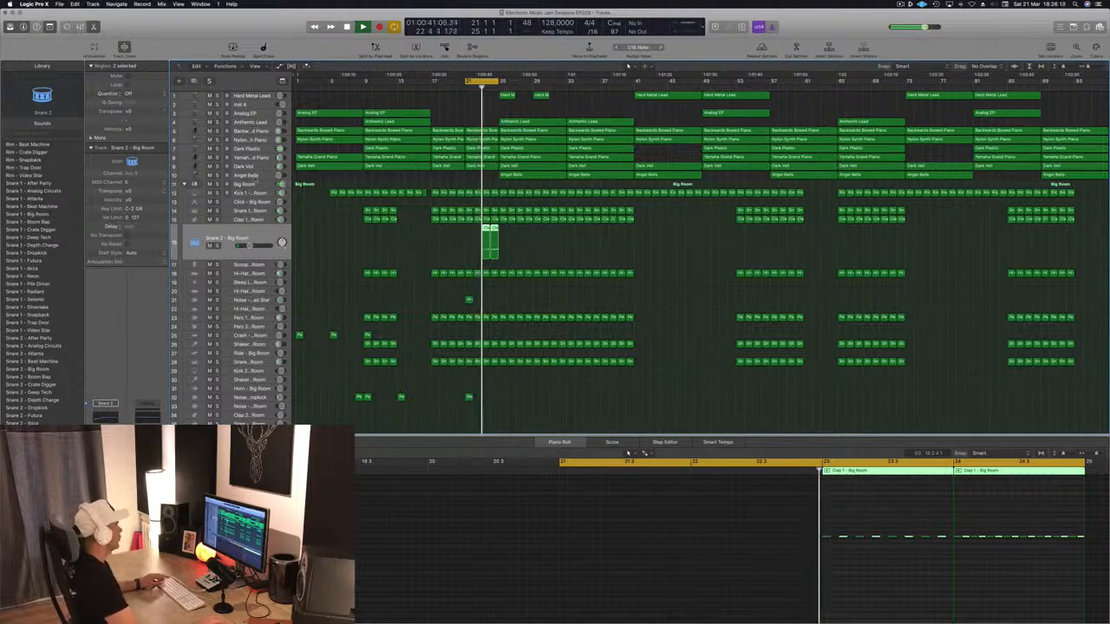
- Audition the Angel Bells track during playback by briefly soloing it and toggling its mute
{"action": "left_click", "coordinate": [258, 175]}
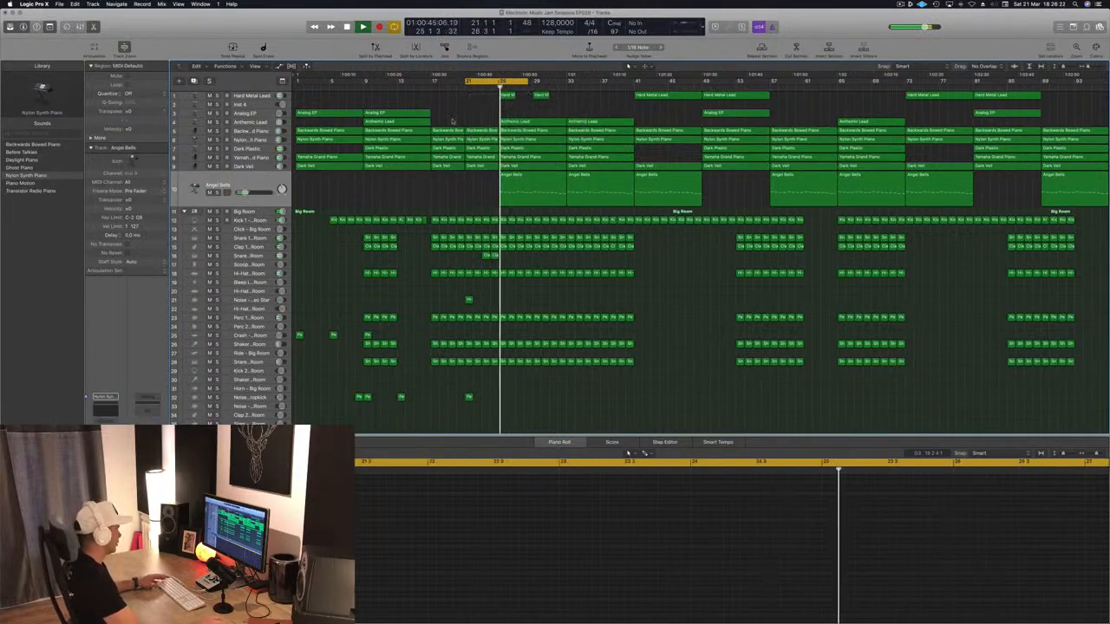
{"action": "key", "text": "super+Right"}
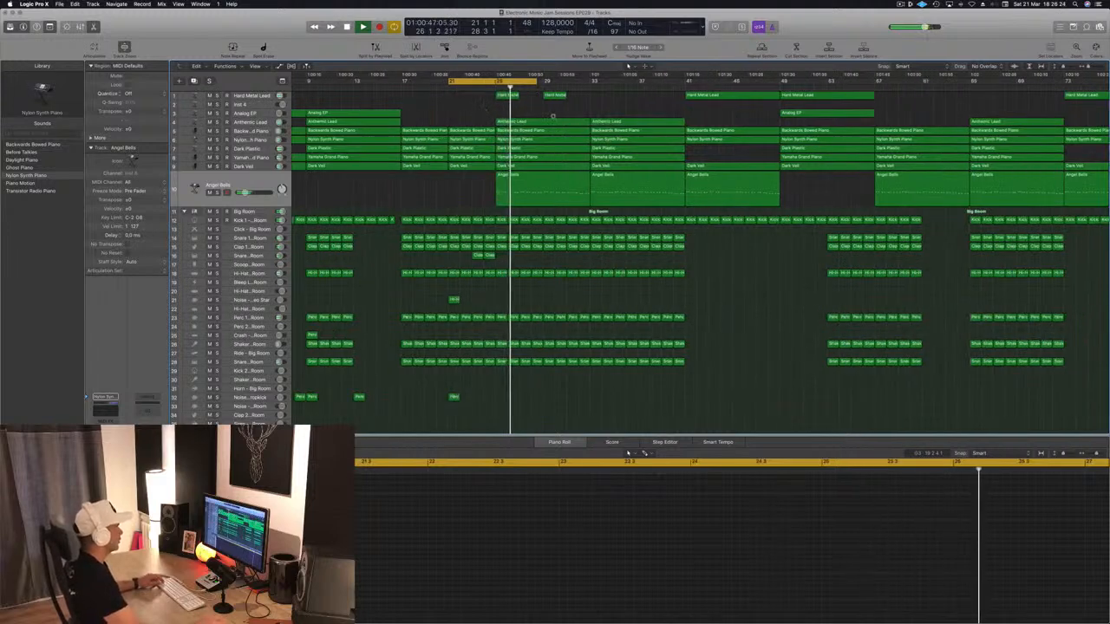
{"action": "key", "text": "super+Left"}
{"action": "key", "text": "s"}
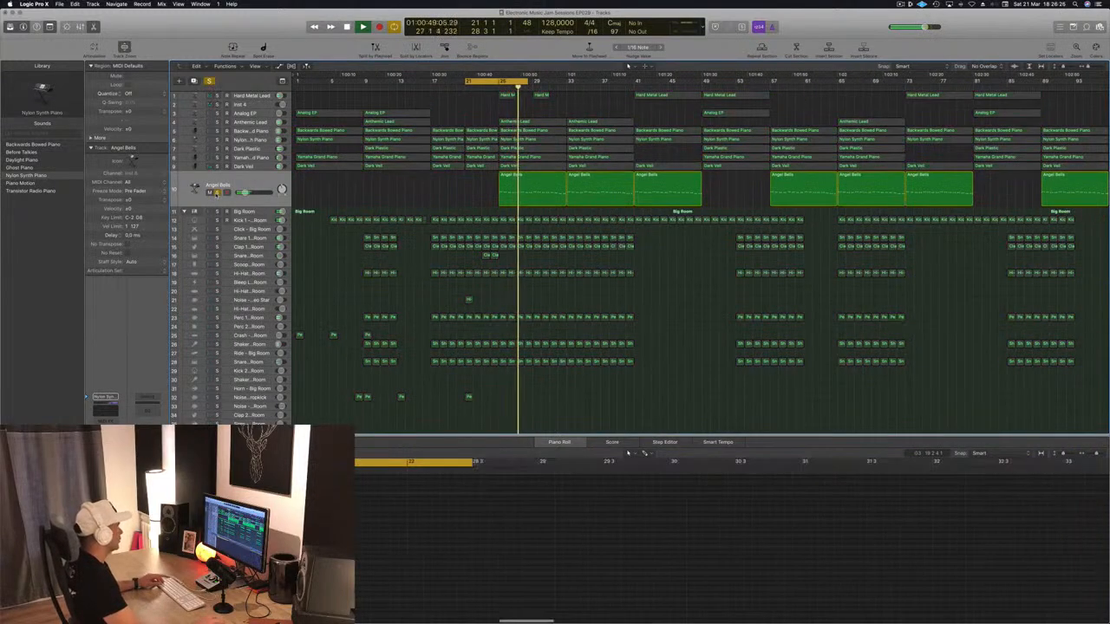
{"action": "key", "text": "s"}
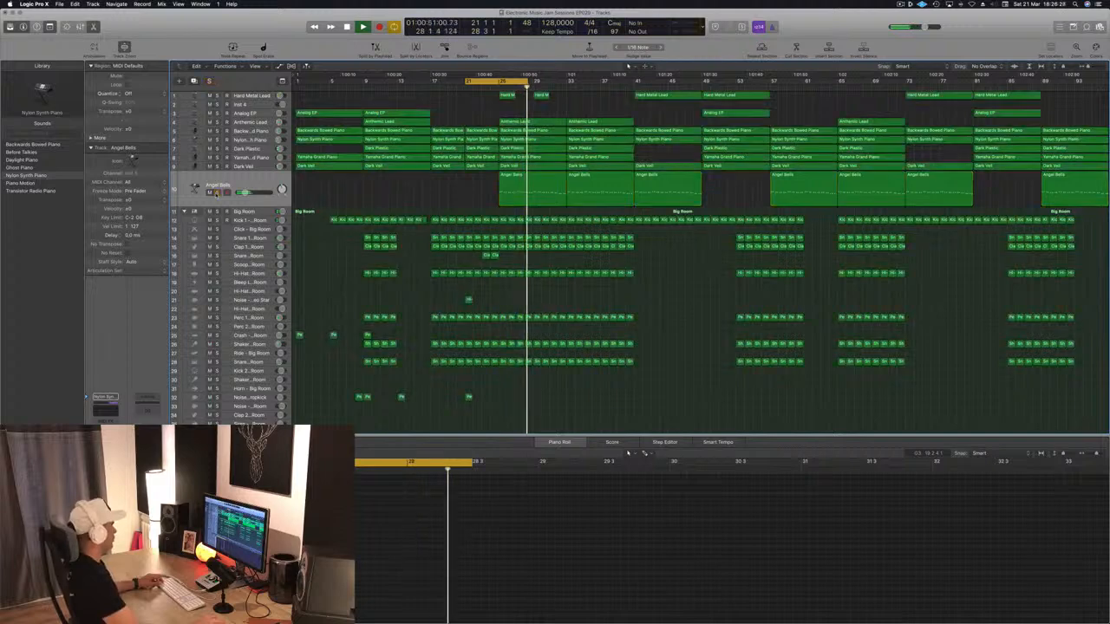
{"action": "left_click", "coordinate": [210, 193]}
{"action": "left_click", "coordinate": [210, 194]}
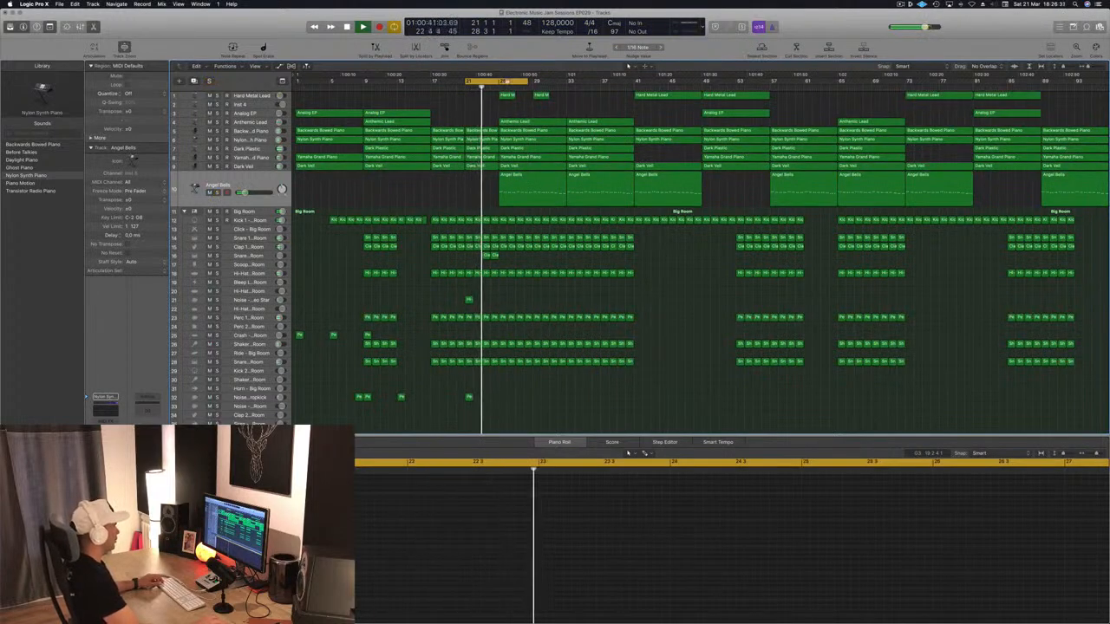
- Shift the cycle range to start at bar 25 and compare the section with Angel Bells soloed, unmuted and muted
{"action": "left_click_drag", "start_coordinate": [504, 81], "coordinate": [539, 83]}
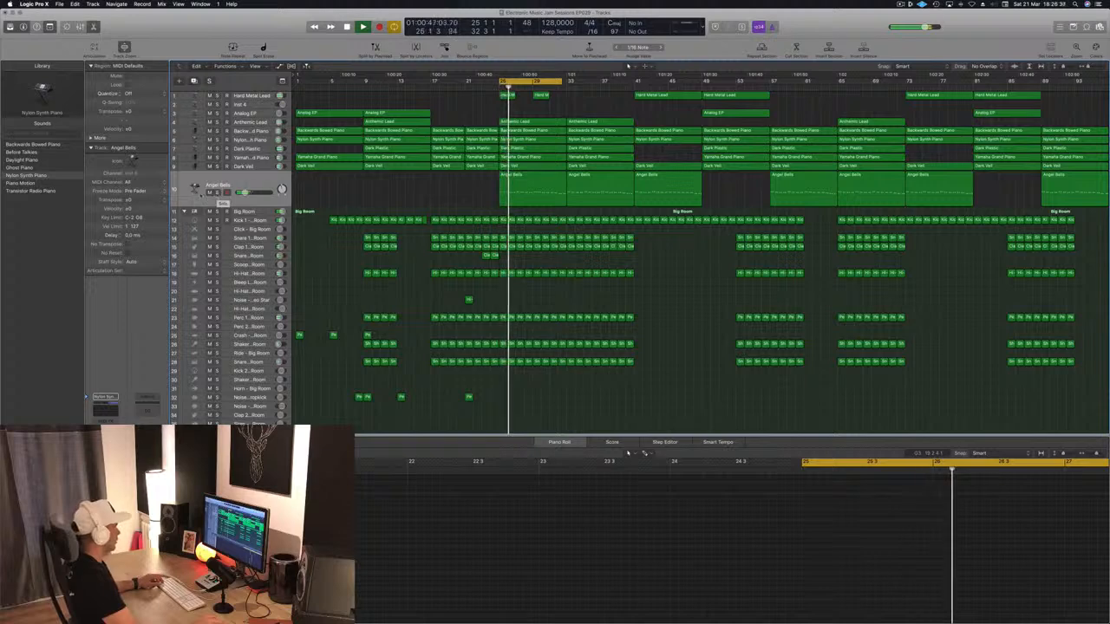
{"action": "left_click", "coordinate": [210, 193]}
{"action": "left_click", "coordinate": [209, 193]}
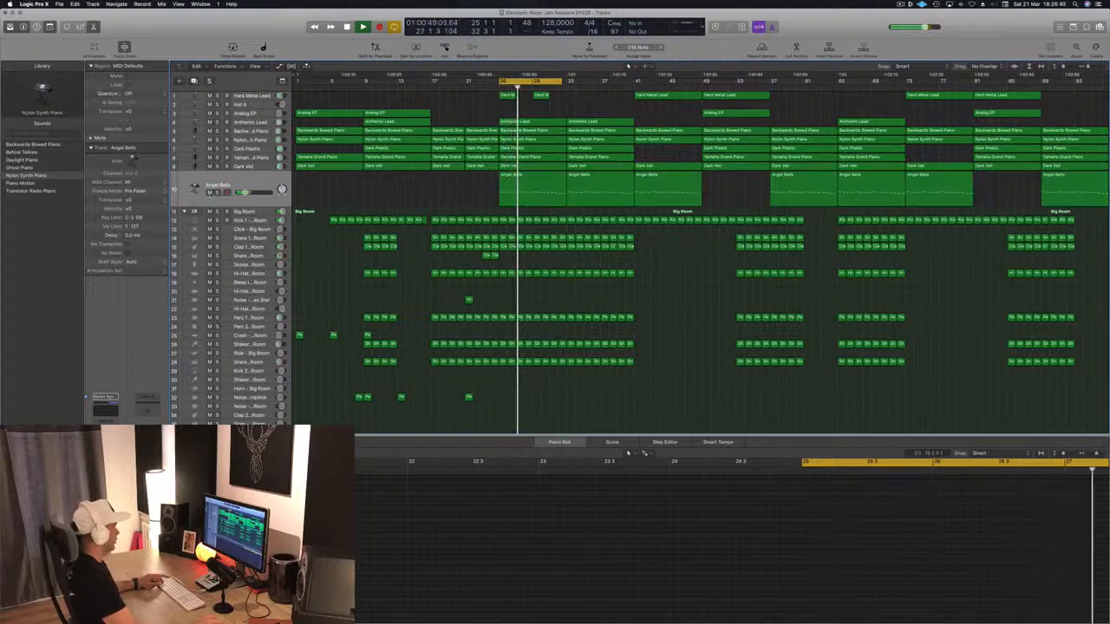
{"action": "left_click", "coordinate": [217, 192]}
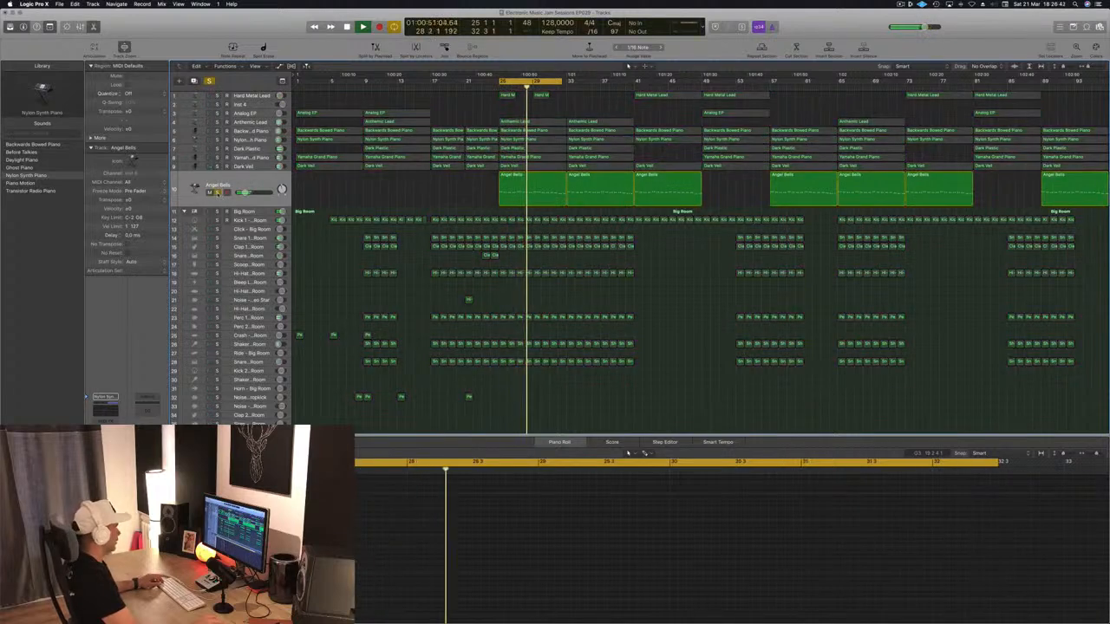
{"action": "left_click", "coordinate": [218, 193]}
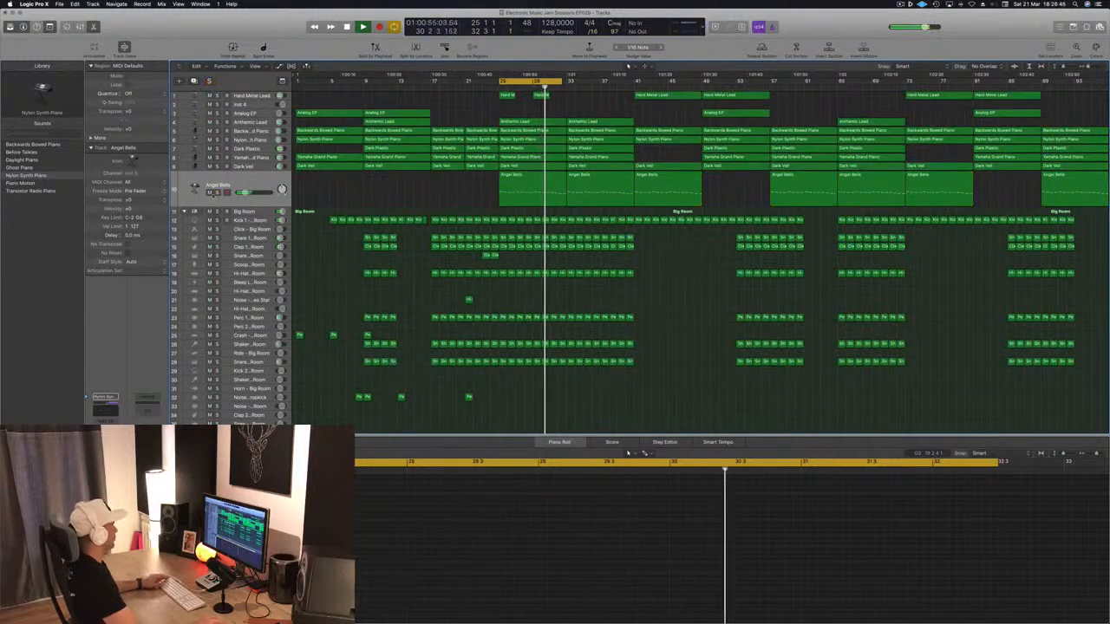
{"action": "left_click", "coordinate": [210, 192]}
{"action": "left_click", "coordinate": [245, 183]}
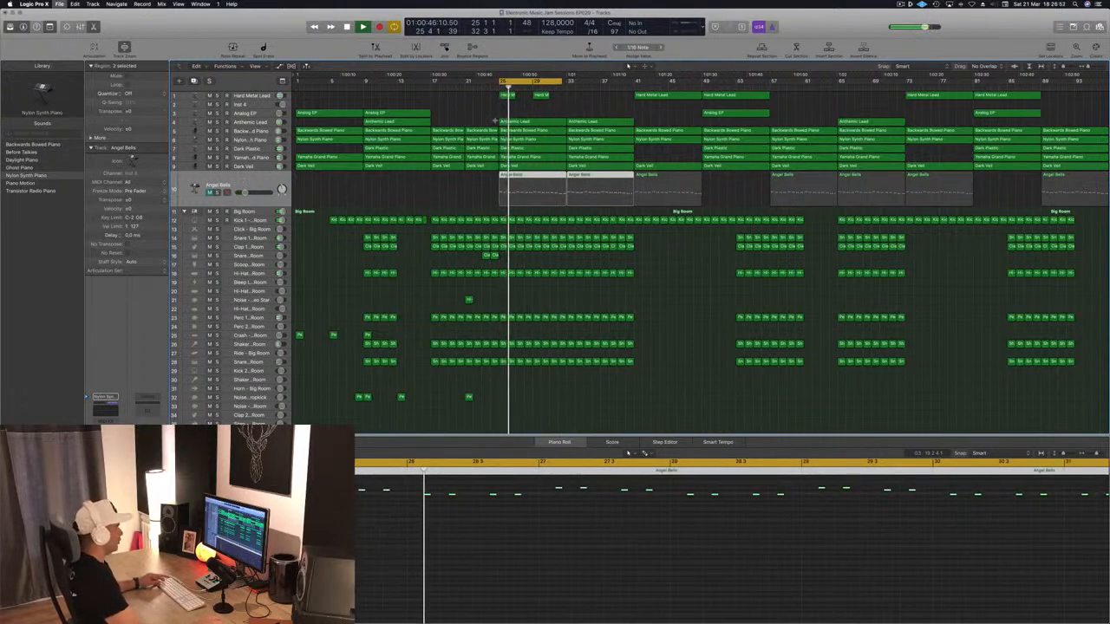
{"action": "left_click", "coordinate": [454, 203]}
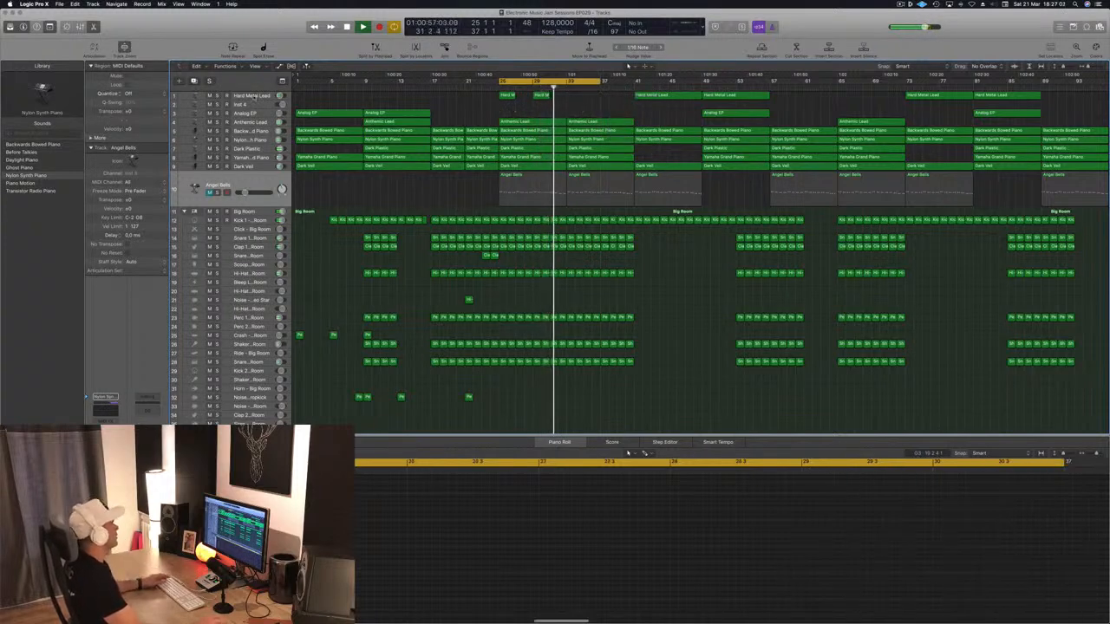
- Select the Hard Metal Lead track, toggle its solo briefly, and listen to its part from bar 25
{"action": "left_click", "coordinate": [254, 97]}
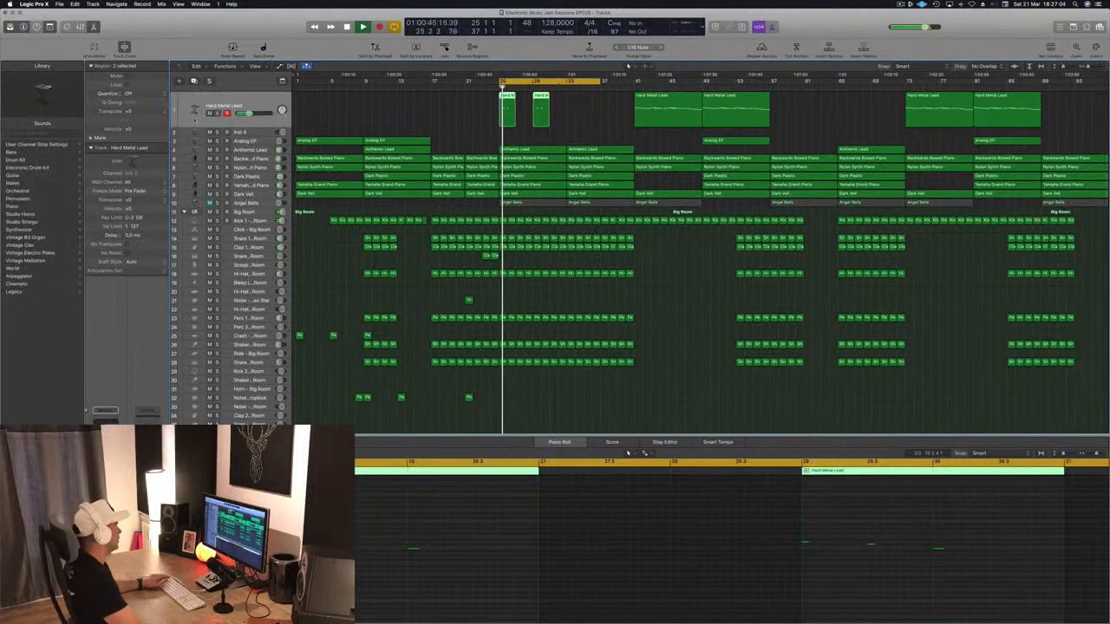
{"action": "key", "text": "s"}
{"action": "key", "text": "s"}
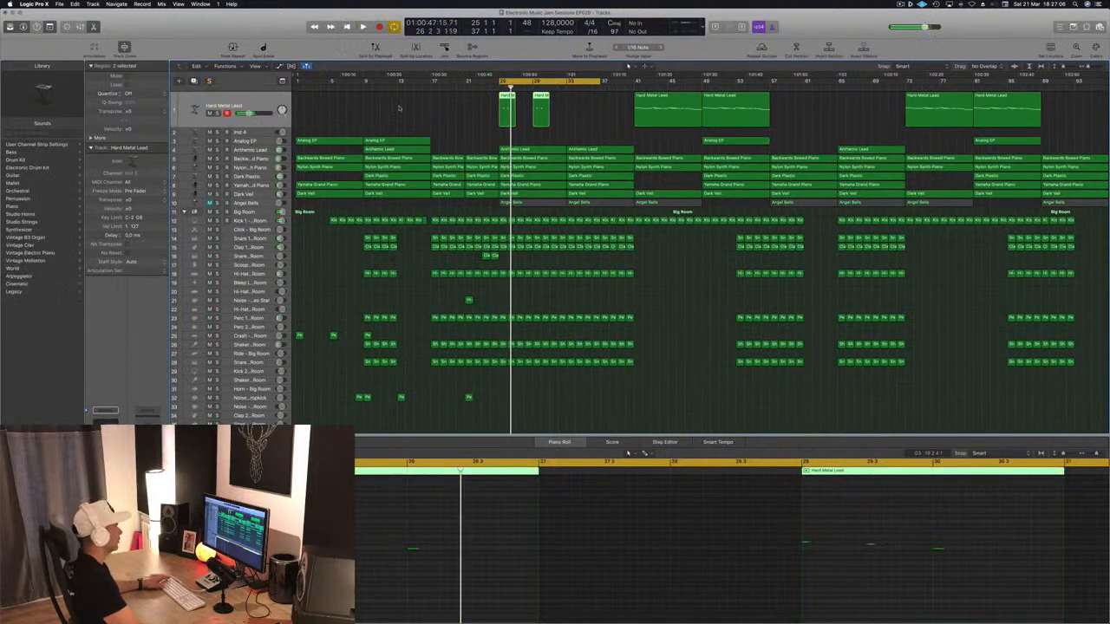
{"action": "left_click", "coordinate": [405, 110]}
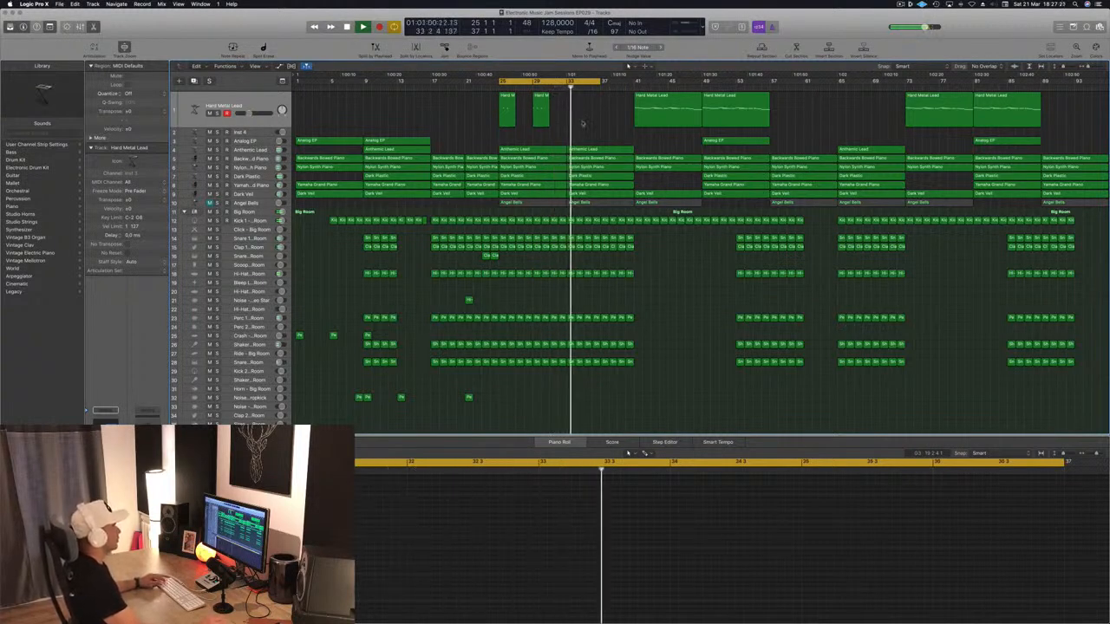
- Replay from bar 32 and delete the Anthemic Lead region at bar 33
{"action": "left_click", "coordinate": [560, 82]}
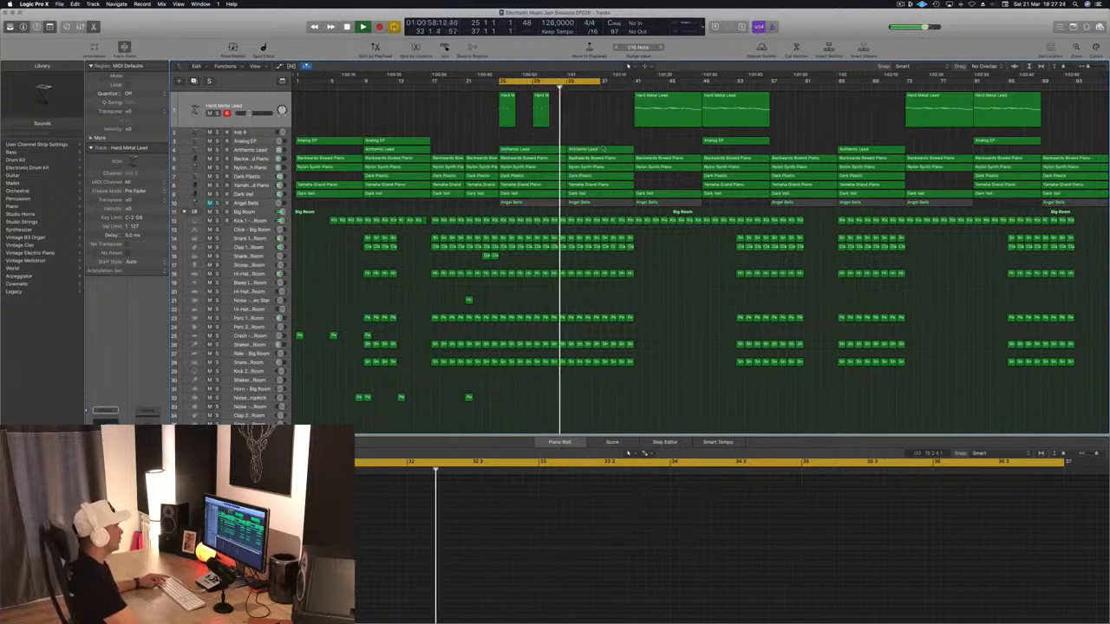
{"action": "left_click", "coordinate": [602, 149]}
{"action": "key", "text": "Delete"}
- Try a copy of the bar 41 Hard Metal Lead region at bar 33, listen to it, and remove the copy
{"action": "left_click_drag", "start_coordinate": [643, 117], "coordinate": [590, 115]}
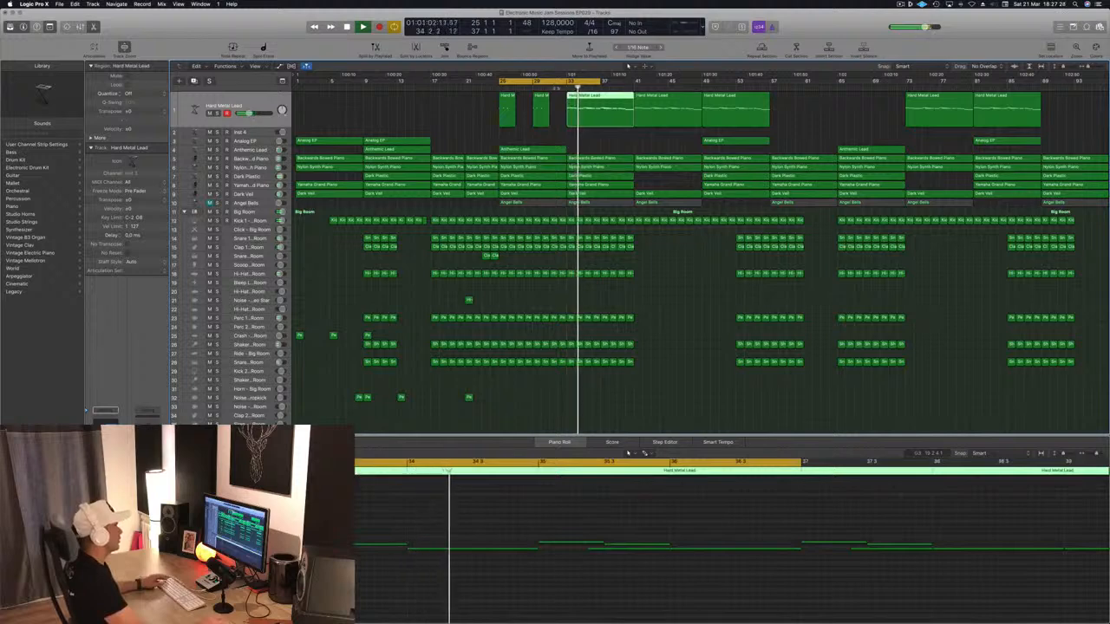
{"action": "left_click", "coordinate": [593, 143]}
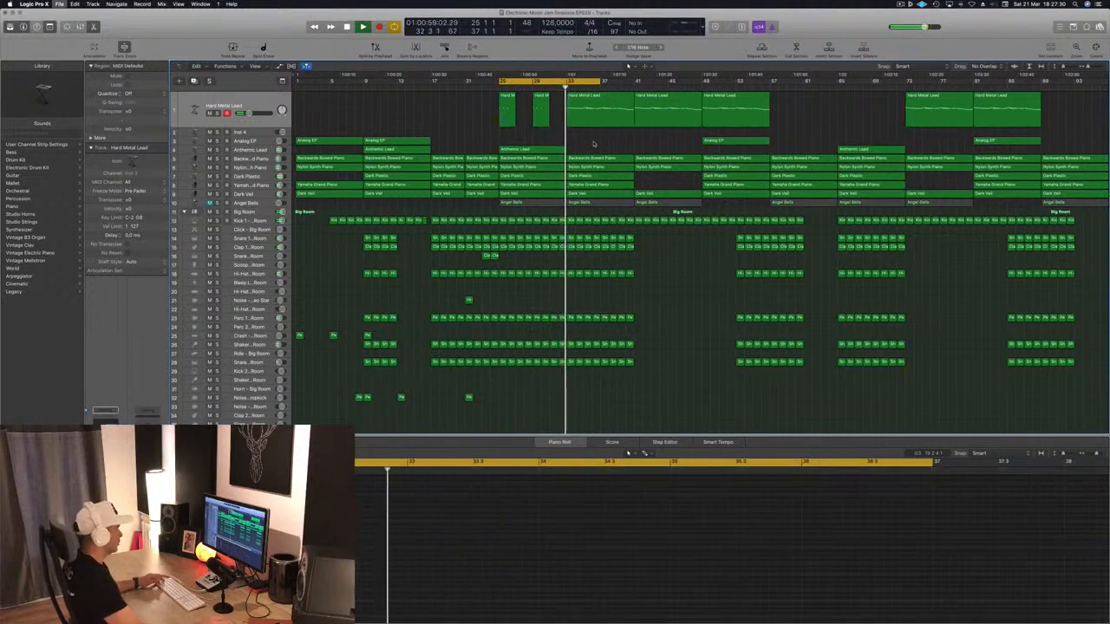
{"action": "left_click", "coordinate": [592, 121]}
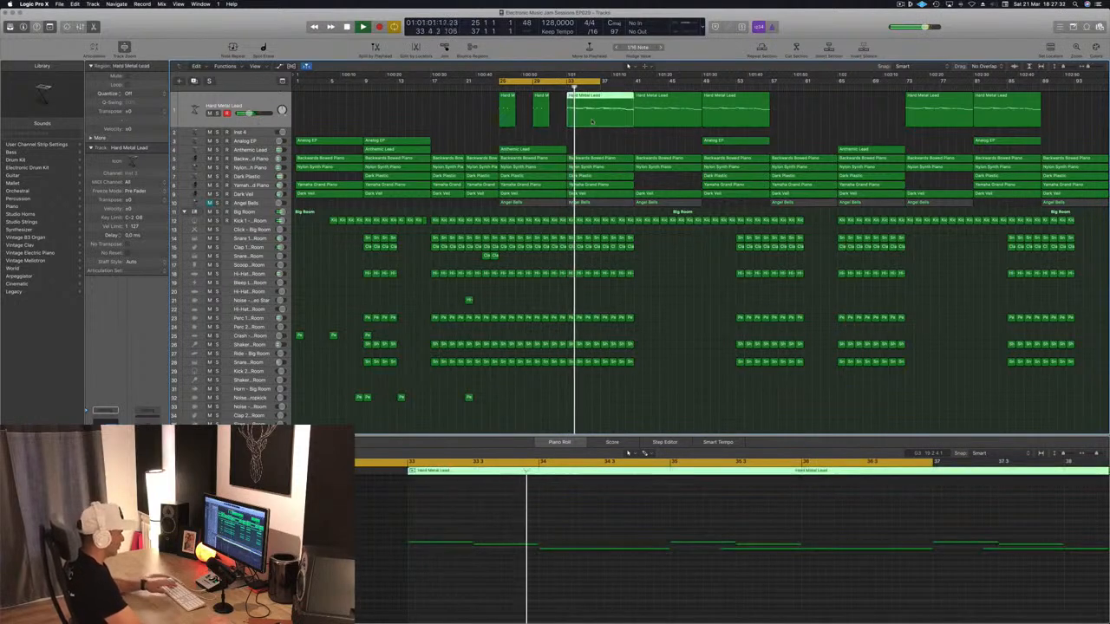
{"action": "key", "text": "Delete"}
- Move the cycle range to bars 33–45 and play that section
{"action": "key", "text": "space"}
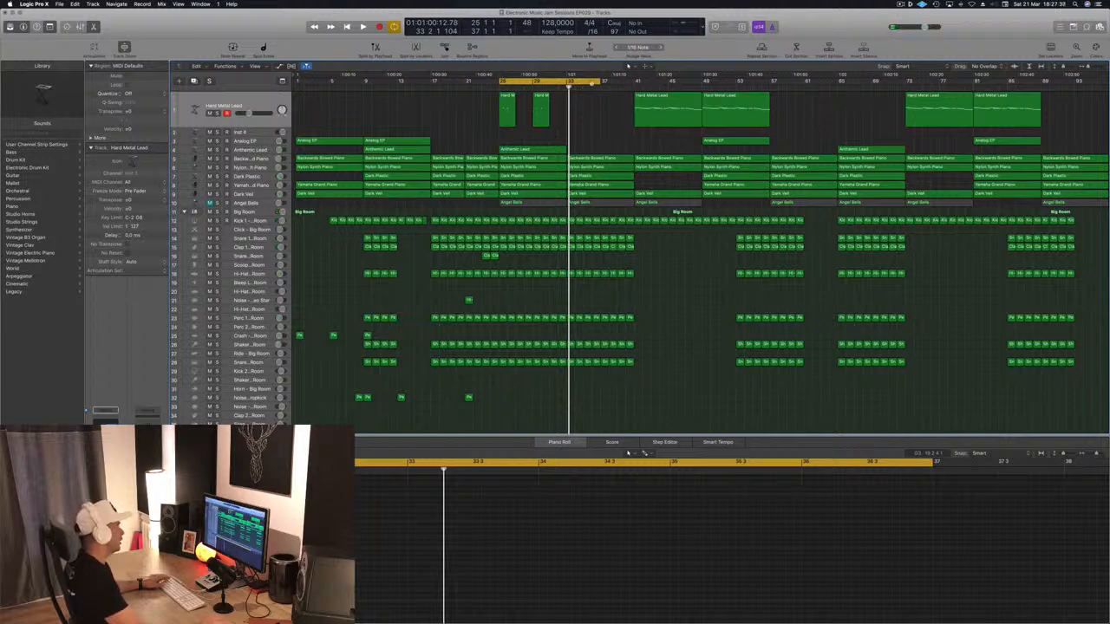
{"action": "left_click_drag", "start_coordinate": [544, 82], "coordinate": [612, 81]}
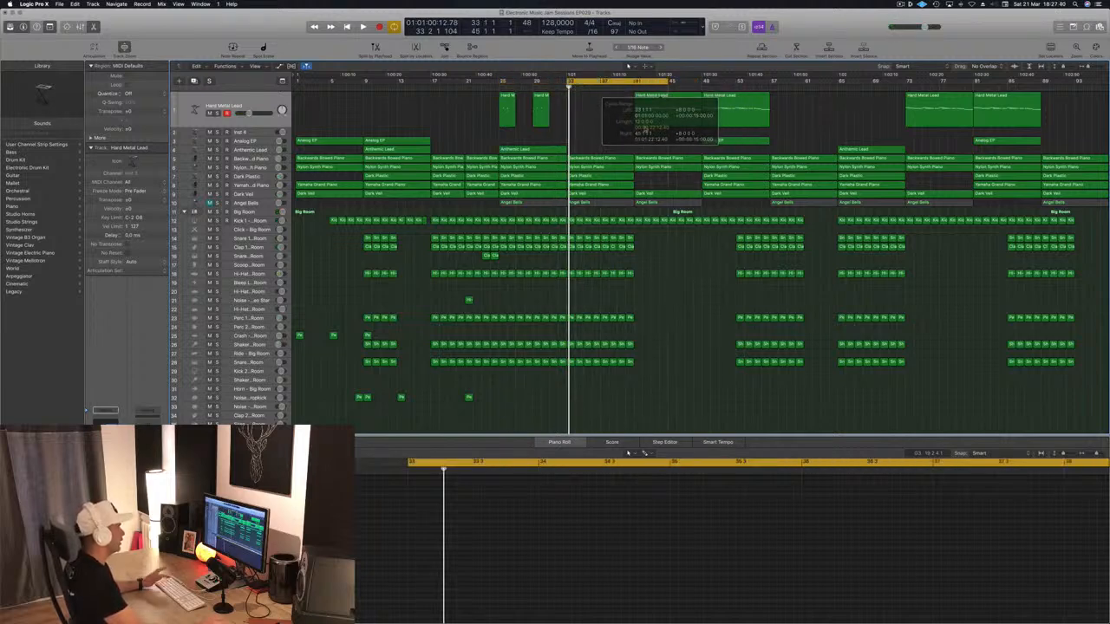
{"action": "key", "text": "space"}
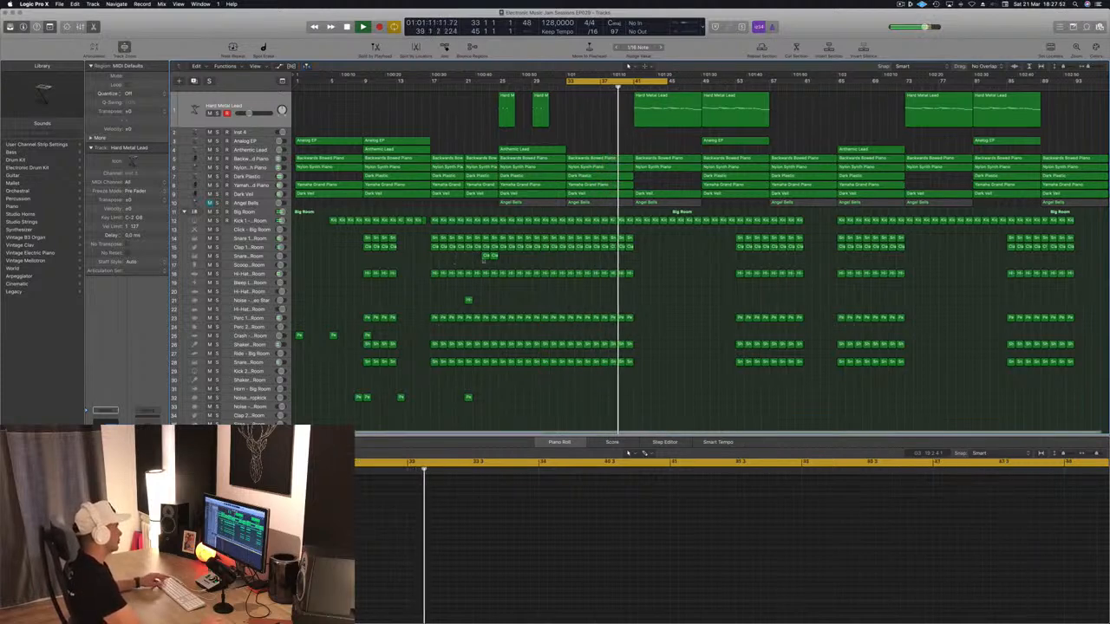
- Copy the two Snare 2 fill regions to bars 39 and 40, and the bar 21 Noise - Video Star region to bar 41
{"action": "left_click", "coordinate": [490, 256]}
{"action": "left_click_drag", "start_coordinate": [490, 256], "coordinate": [624, 259]}
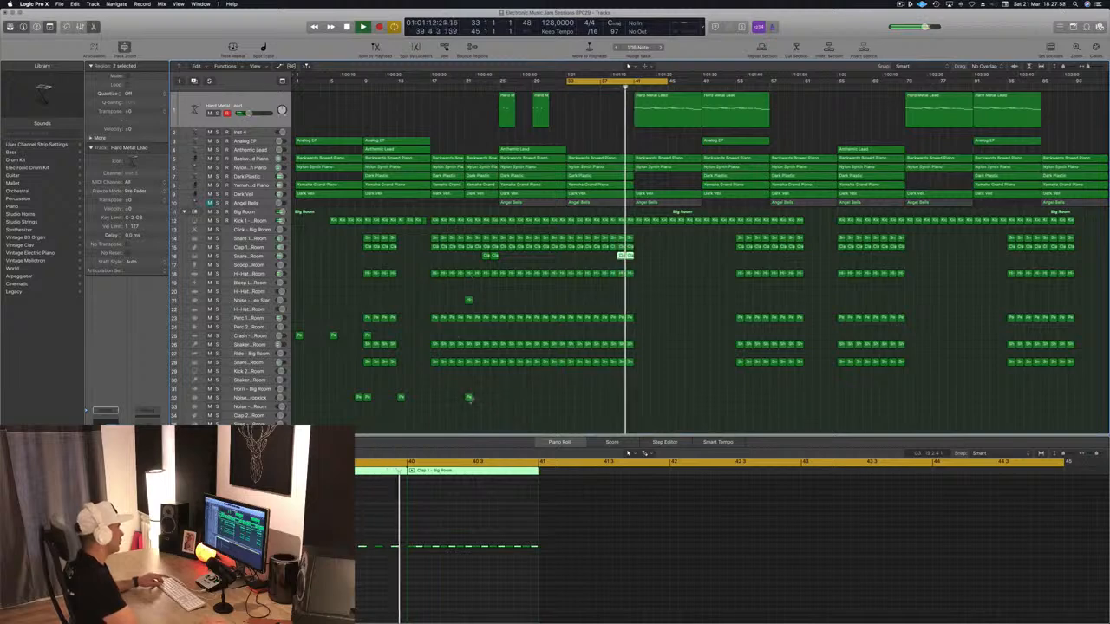
{"action": "left_click", "coordinate": [468, 300]}
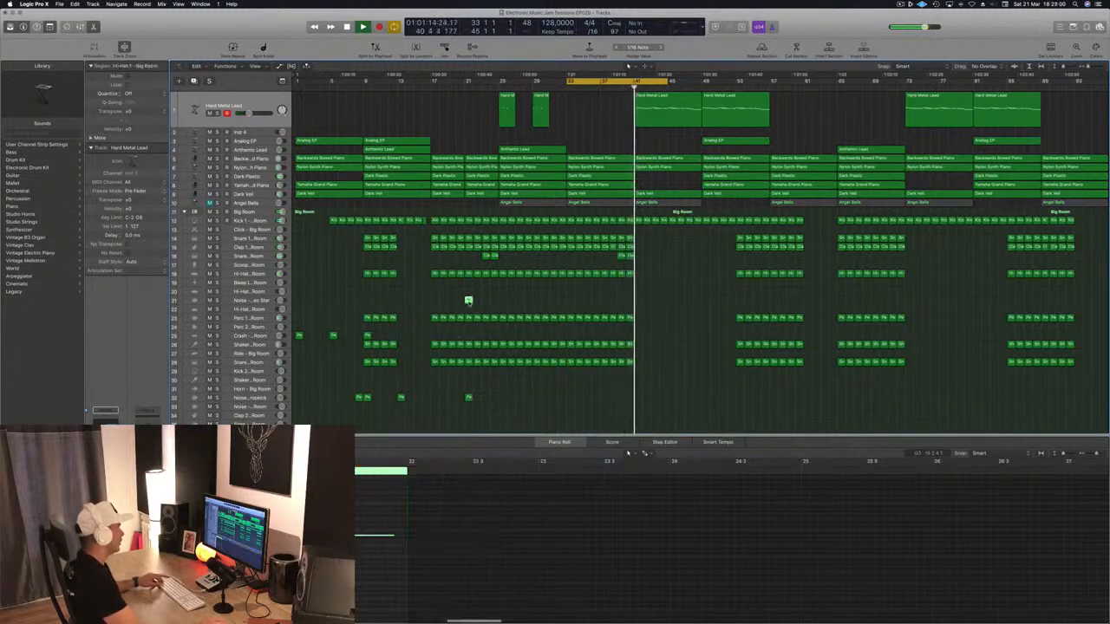
{"action": "left_click_drag", "start_coordinate": [468, 300], "coordinate": [638, 303]}
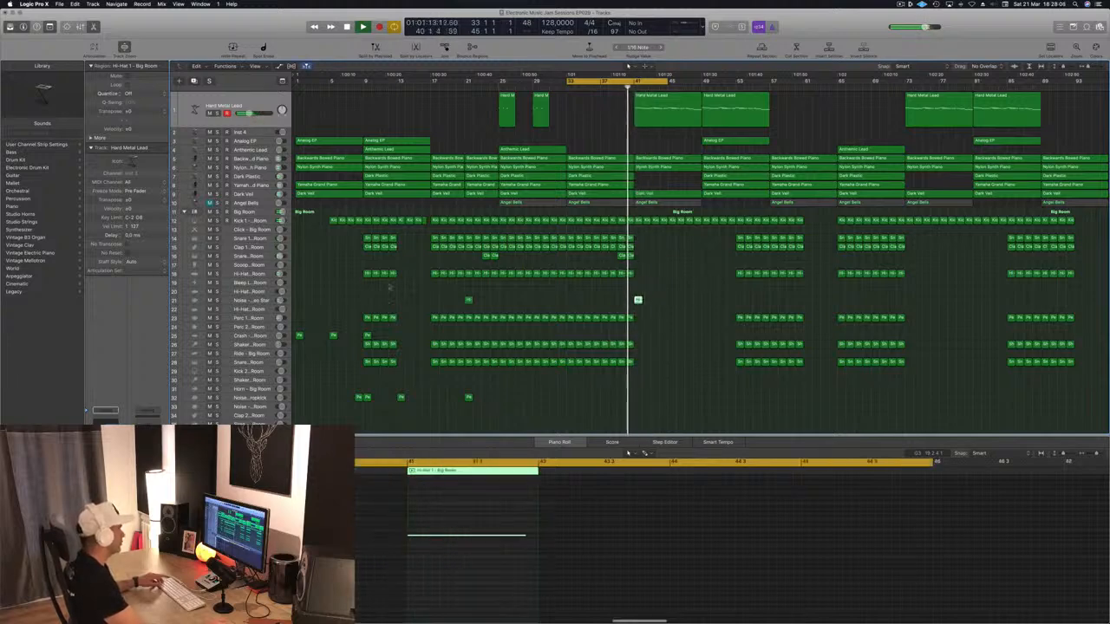
{"action": "left_click", "coordinate": [244, 300]}
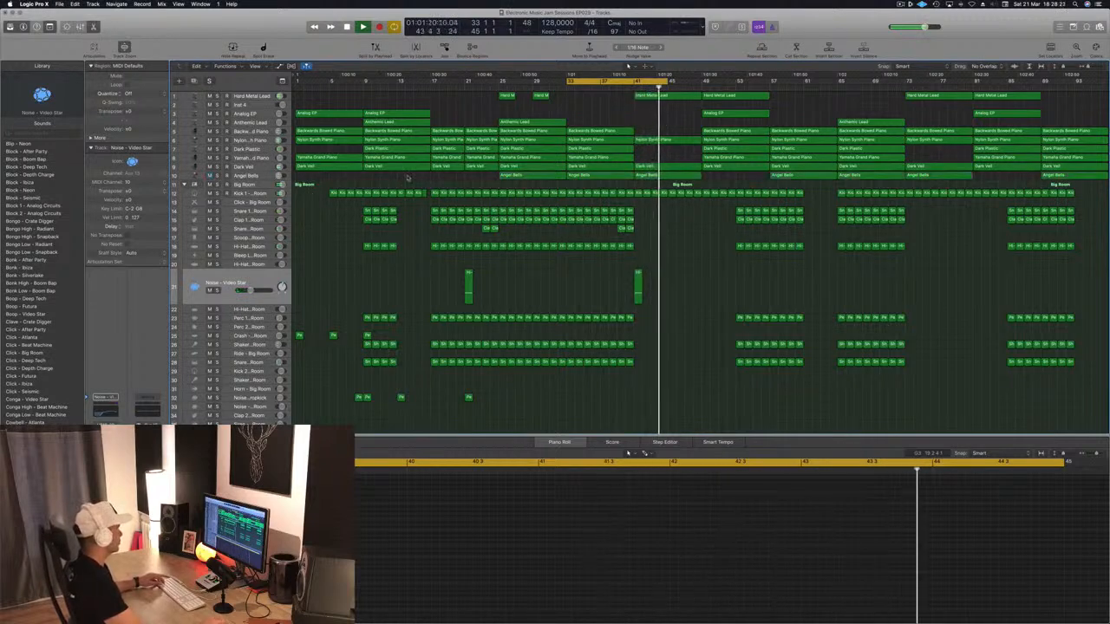
- Delete the Angel Bells track together with its regions
{"action": "left_click", "coordinate": [260, 176]}
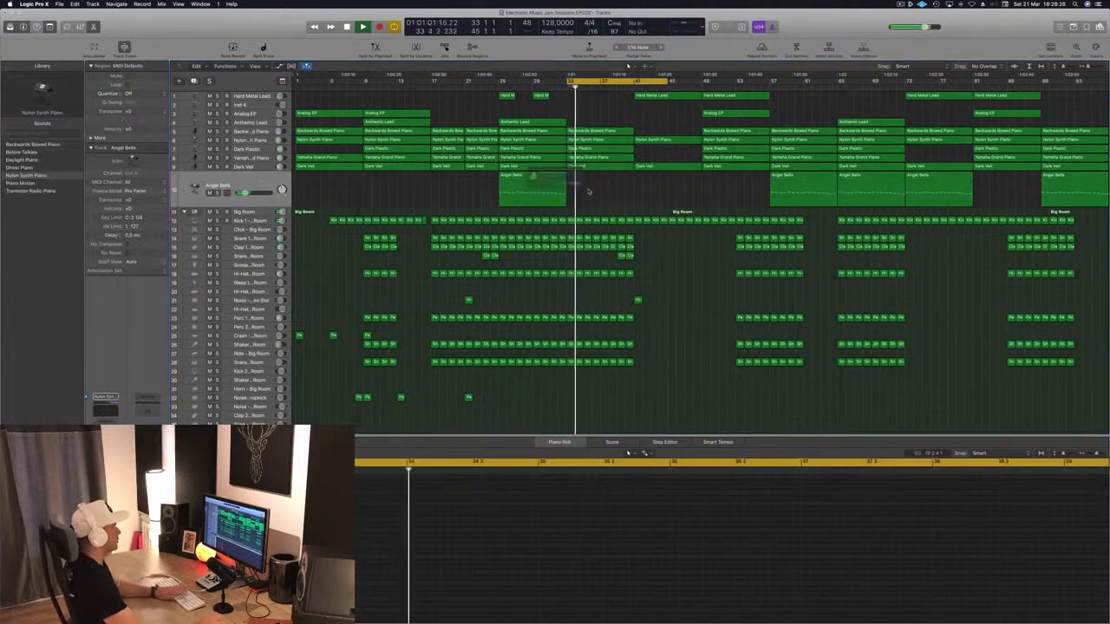
{"action": "key", "text": "super+BackSpace"}
{"action": "left_click", "coordinate": [610, 193]}
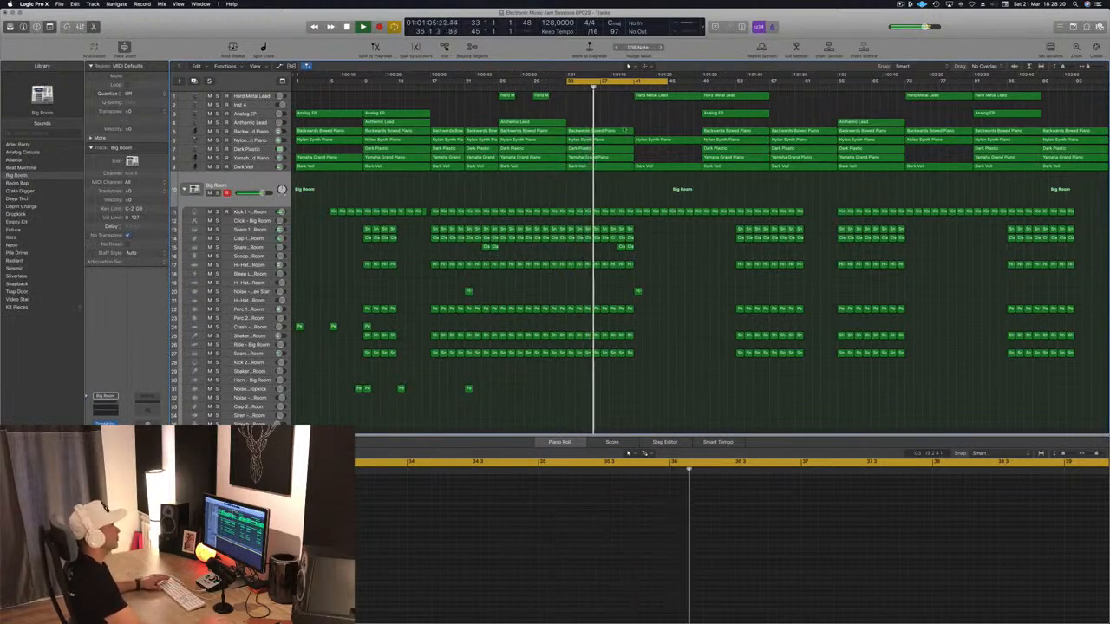
- Try a copy of the bar 41 Hard Metal Lead region on the Inst 4 track
{"action": "left_click", "coordinate": [662, 97]}
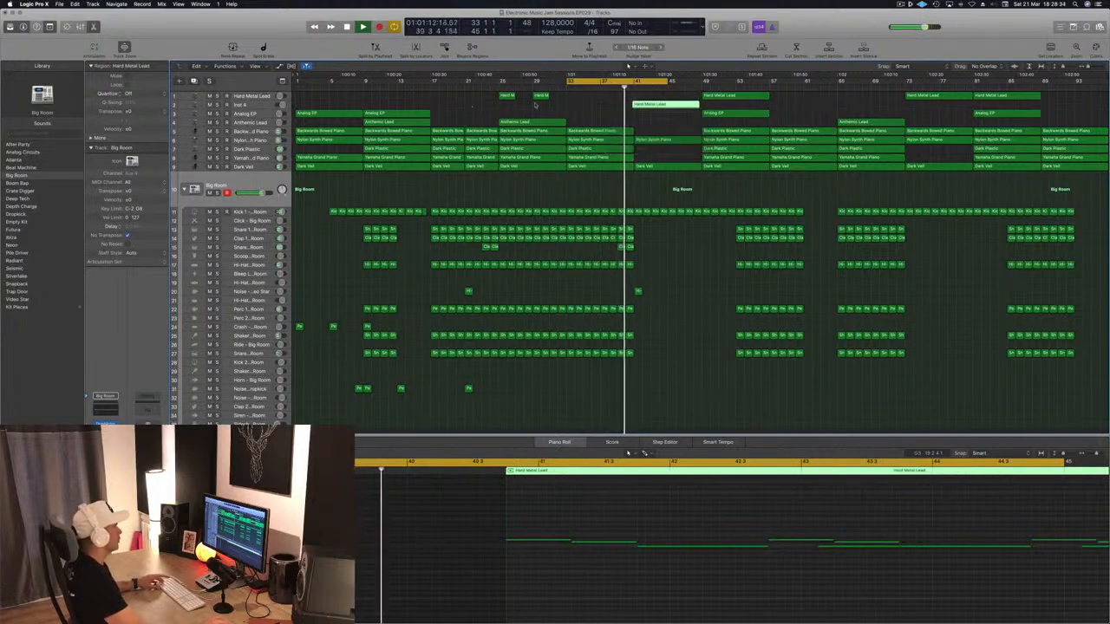
{"action": "left_click_drag", "start_coordinate": [669, 96], "coordinate": [668, 105]}
{"action": "left_click", "coordinate": [235, 105]}
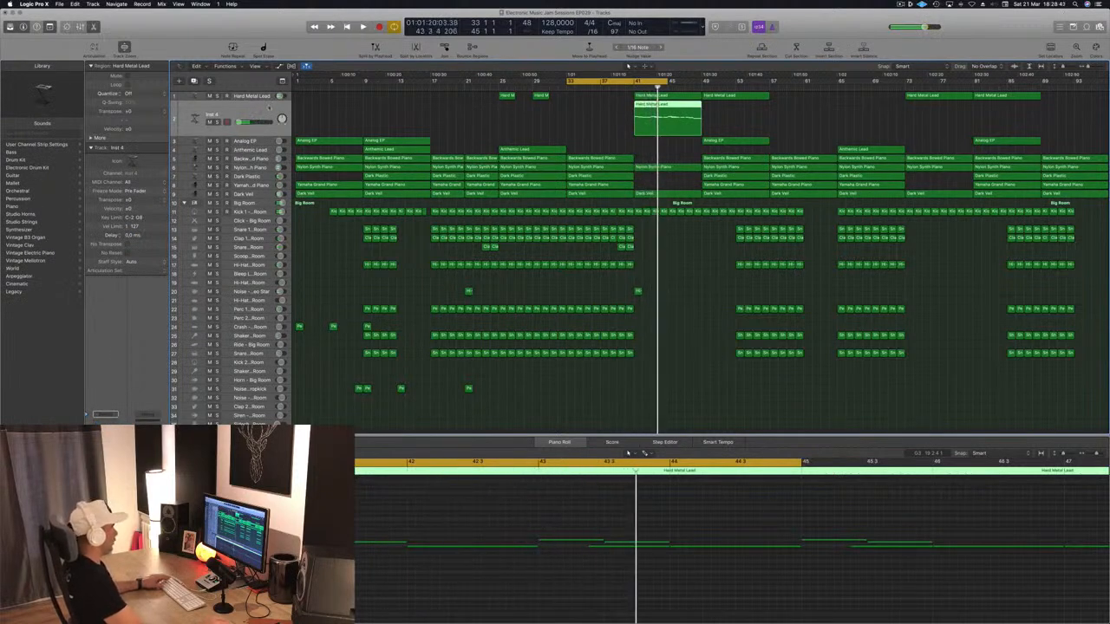
- Delete the copied Hard Metal Lead region and the Inst 4 track
{"action": "key", "text": "Delete"}
{"action": "key", "text": "Delete"}
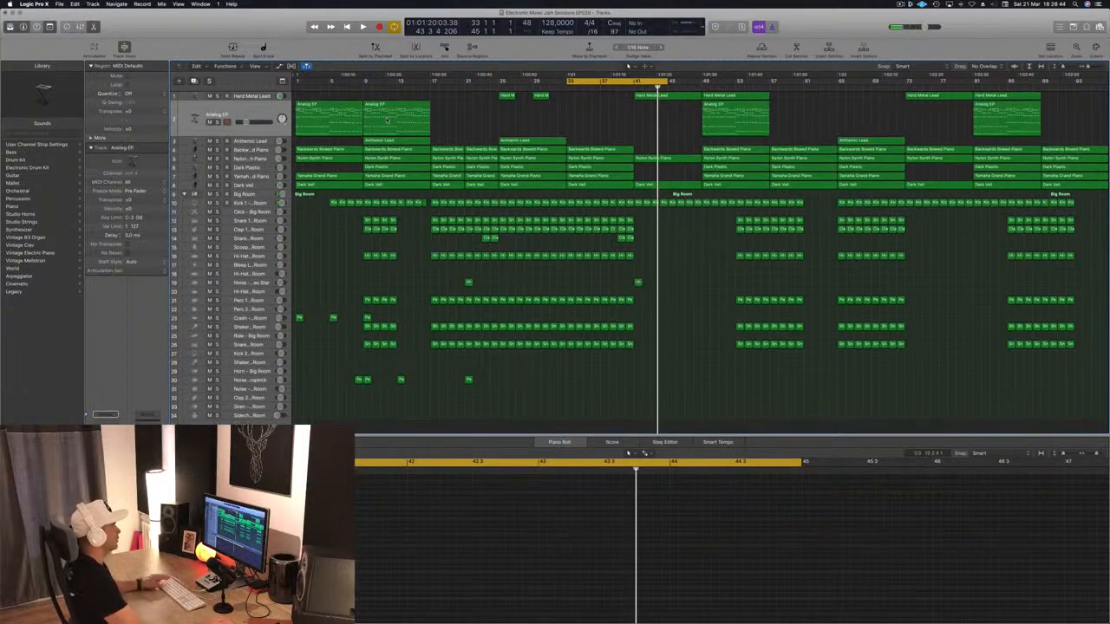
- Set the cycle range to bars 25 to 33 and play that section in a loop
{"action": "key", "text": "space"}
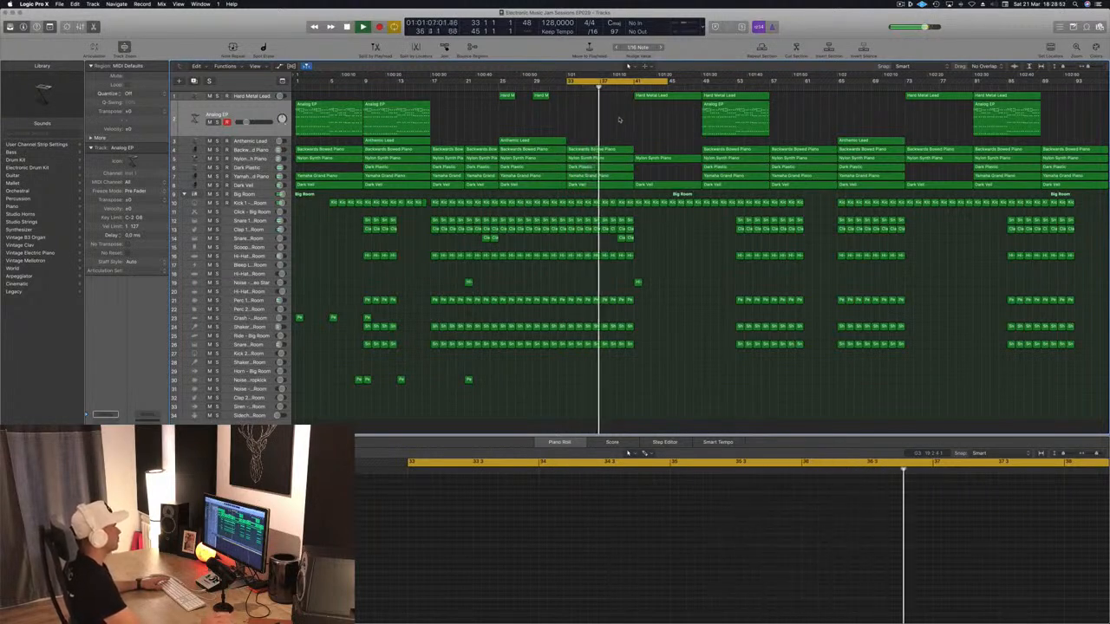
{"action": "key", "text": "space"}
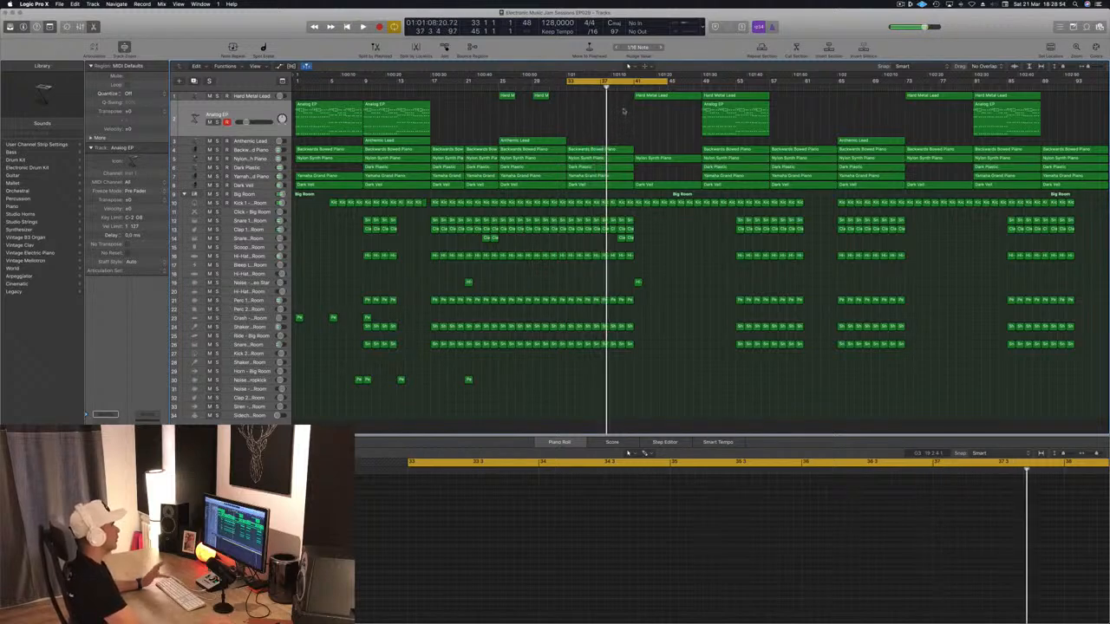
{"action": "key", "text": "space"}
{"action": "left_click_drag", "start_coordinate": [667, 82], "coordinate": [636, 87]}
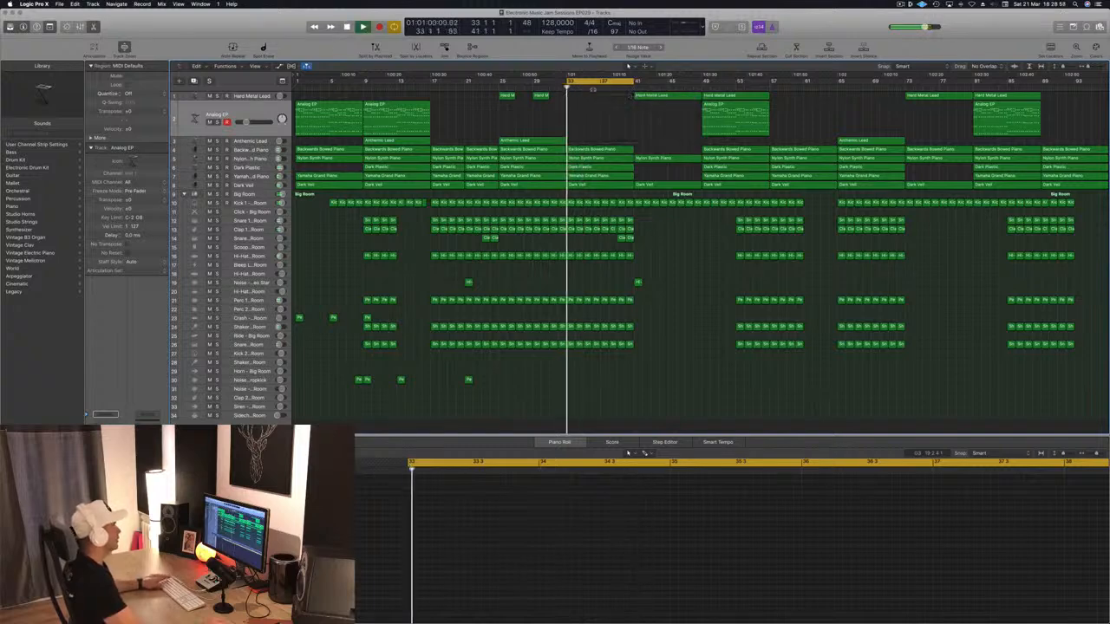
{"action": "left_click_drag", "start_coordinate": [568, 82], "coordinate": [500, 92]}
{"action": "key", "text": "space"}
{"action": "key", "text": "space"}
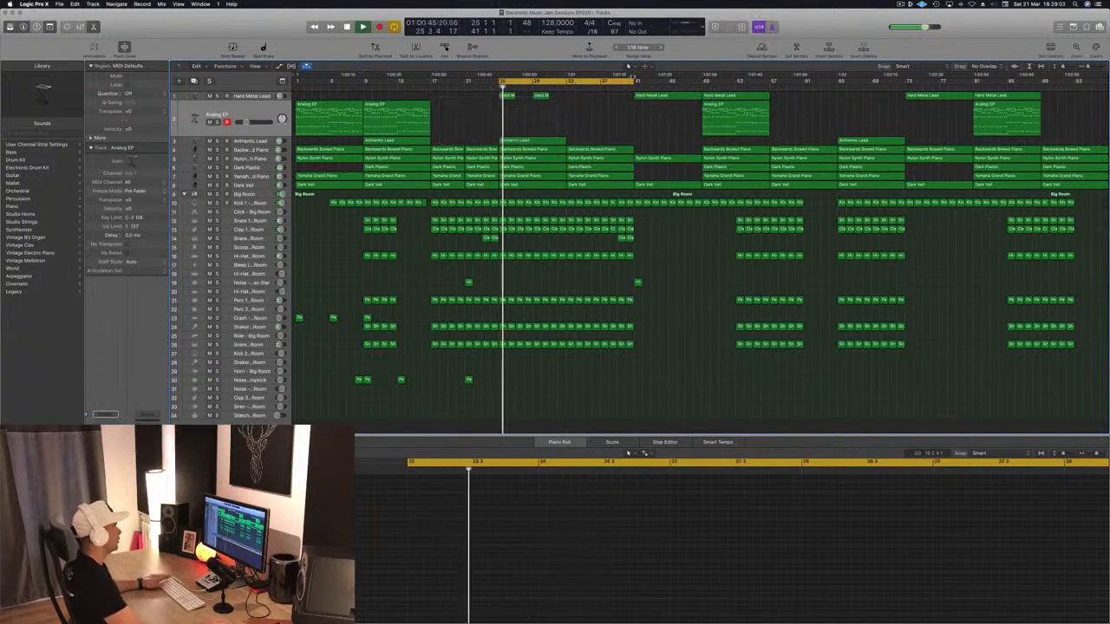
{"action": "left_click_drag", "start_coordinate": [635, 83], "coordinate": [567, 85]}
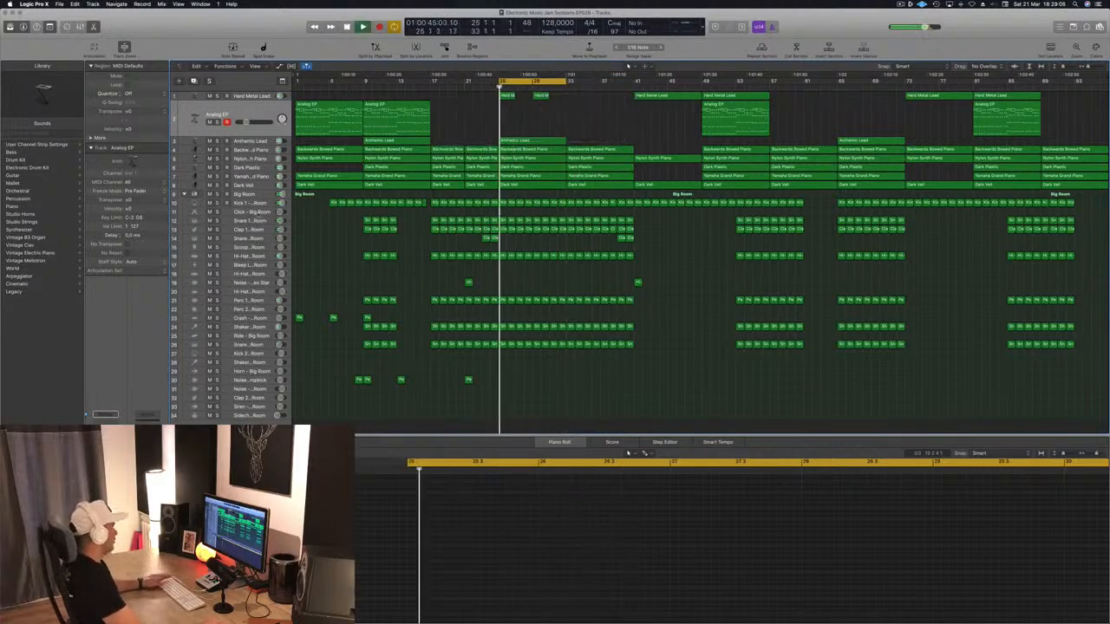
- Solo the Kick 1 track and open the Multipressor on the Big Room track
{"action": "left_click", "coordinate": [247, 202]}
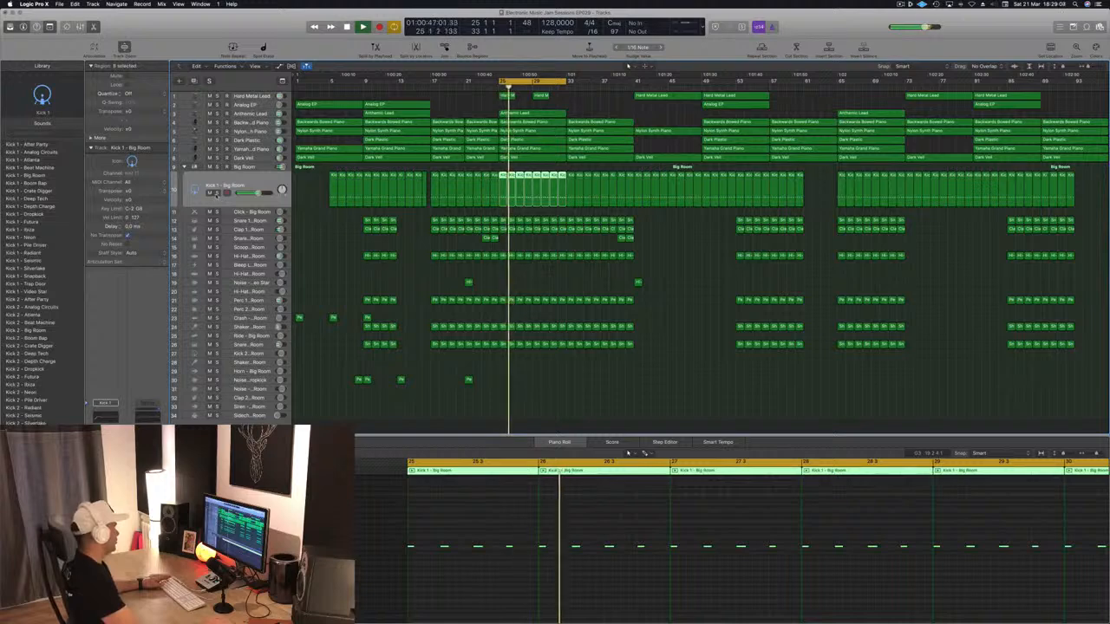
{"action": "key", "text": "ctrl+s"}
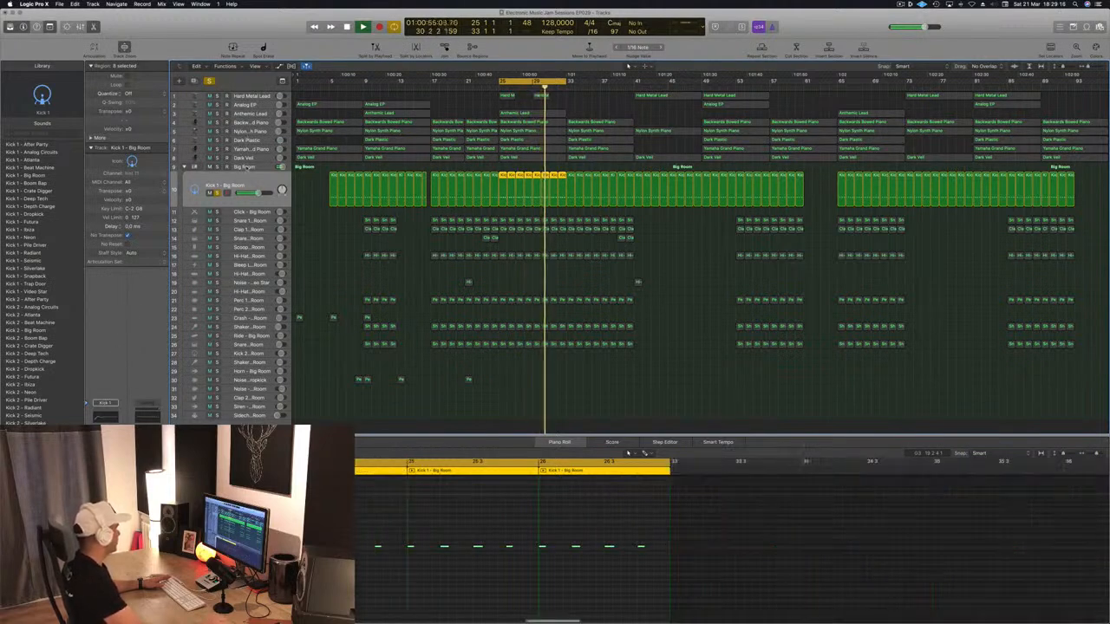
{"action": "left_click", "coordinate": [248, 167]}
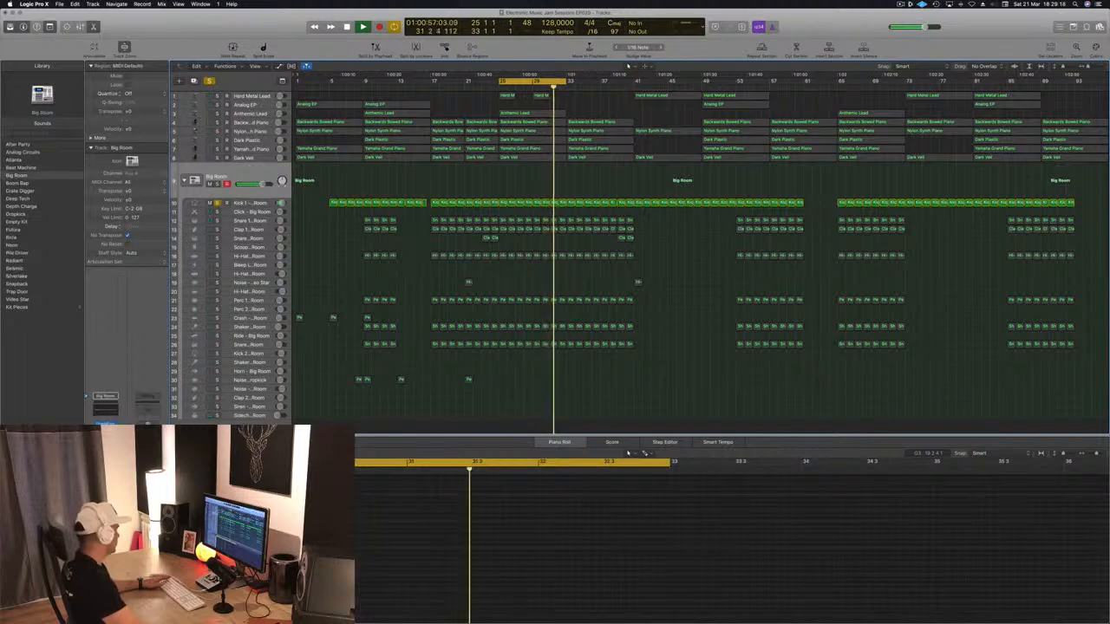
{"action": "left_click", "coordinate": [105, 433]}
{"action": "left_click_drag", "start_coordinate": [179, 24], "coordinate": [851, 252]}
{"action": "left_click", "coordinate": [854, 238]}
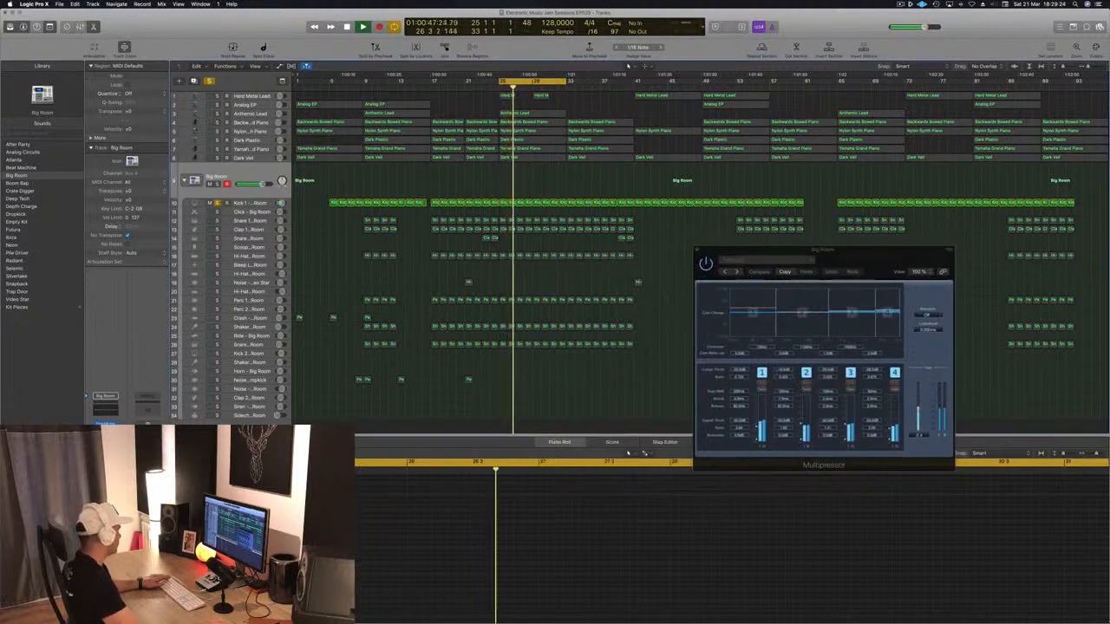
- Open the Compressor on the Big Room track and lower its threshold slightly
{"action": "left_click", "coordinate": [105, 440]}
{"action": "mouse_move", "coordinate": [98, 222]}
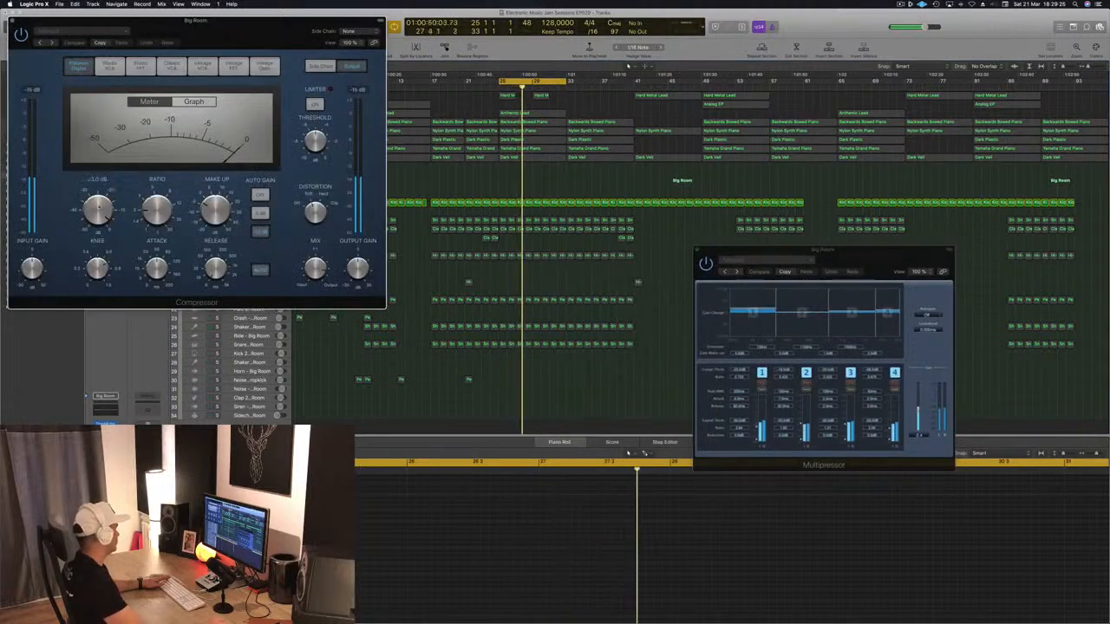
{"action": "left_click_drag", "start_coordinate": [98, 221], "coordinate": [100, 231]}
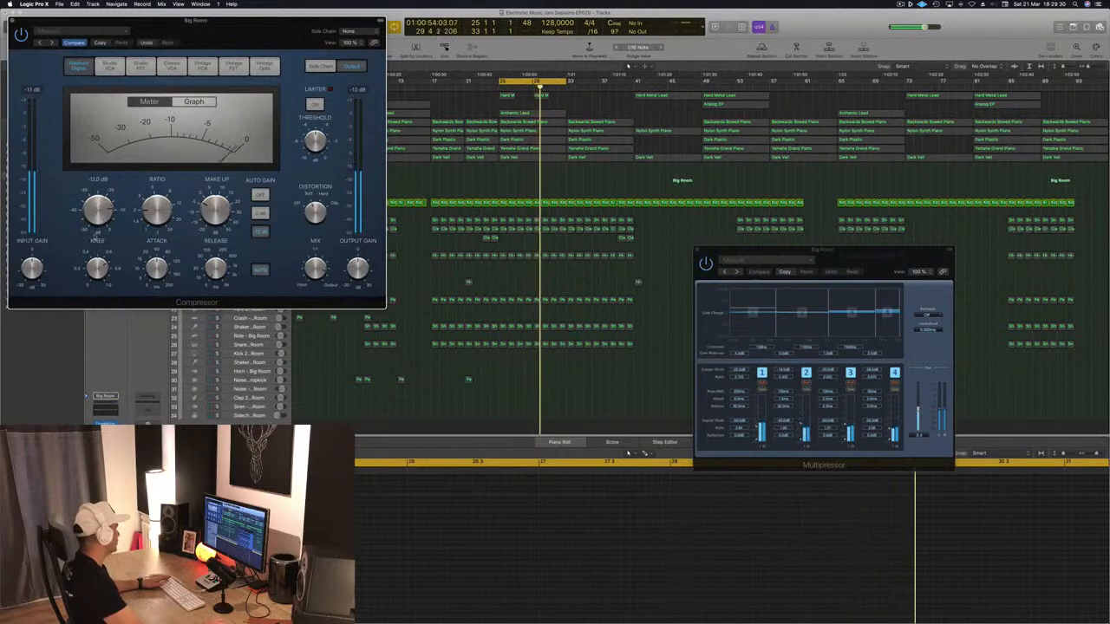
{"action": "left_click_drag", "start_coordinate": [206, 19], "coordinate": [847, 141]}
- Solo the whole Big Room track instead of Kick 1 and close its Compressor
{"action": "left_click", "coordinate": [218, 184]}
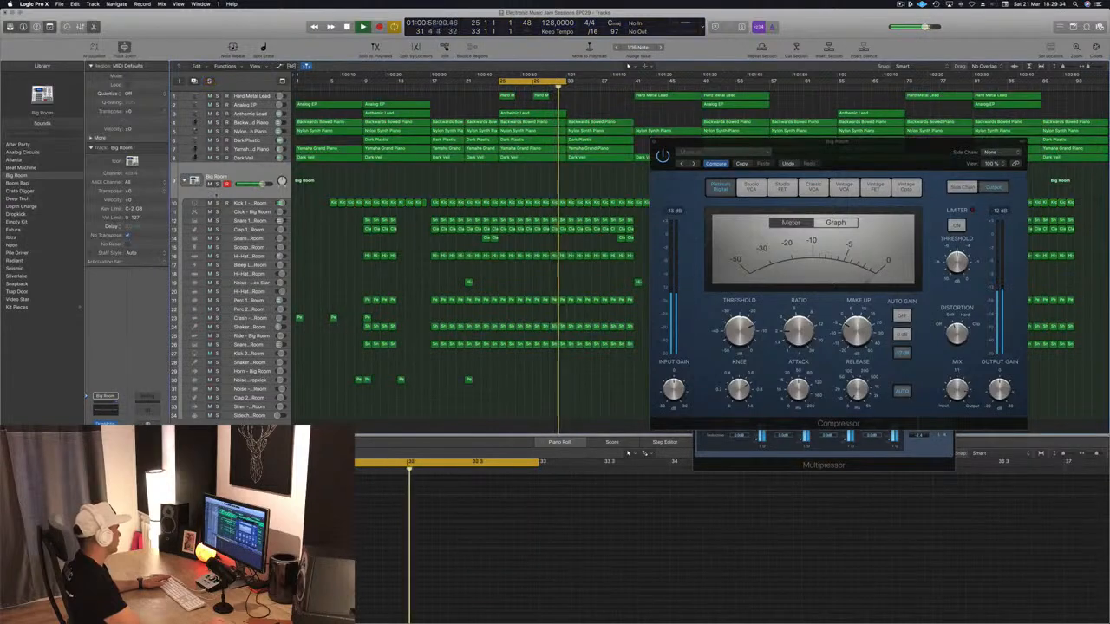
{"action": "left_click", "coordinate": [217, 183]}
{"action": "left_click_drag", "start_coordinate": [833, 155], "coordinate": [774, 150]}
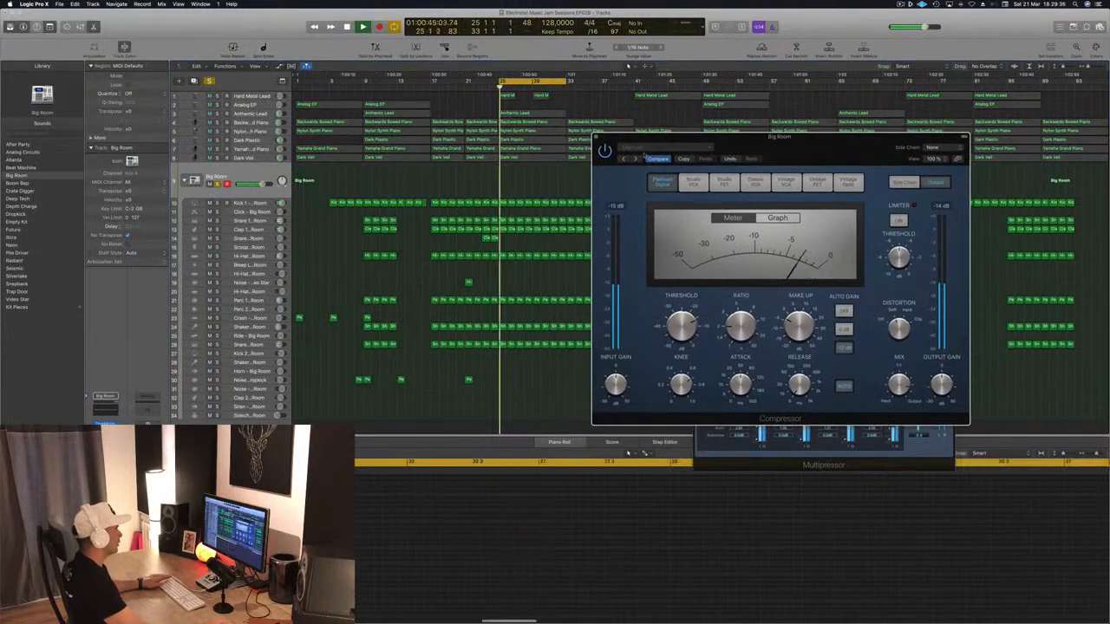
{"action": "left_click_drag", "start_coordinate": [631, 154], "coordinate": [565, 167]}
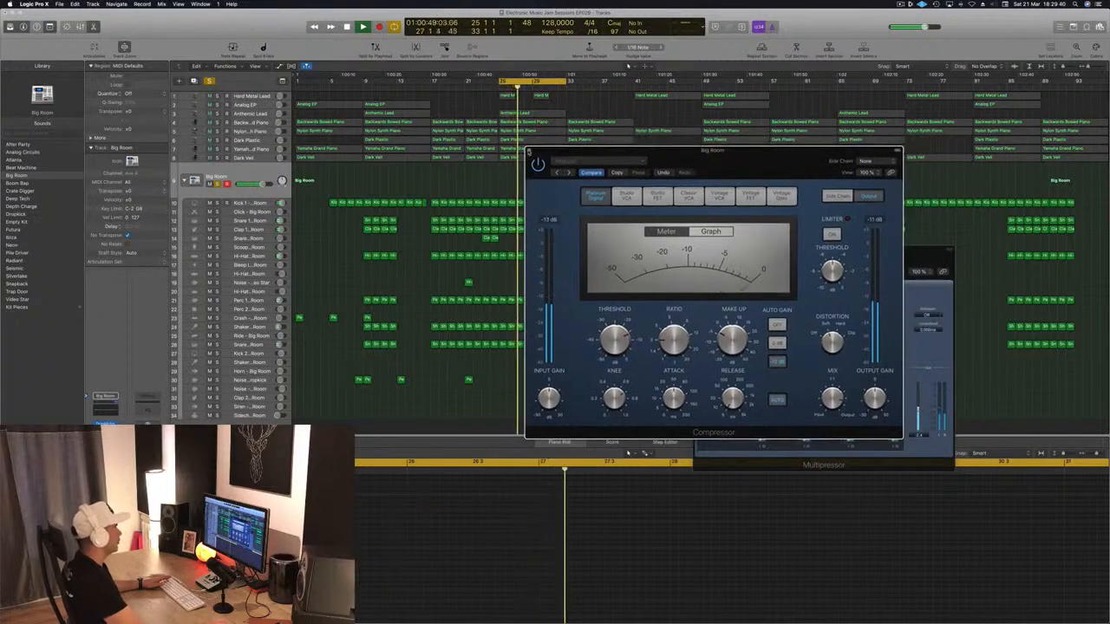
{"action": "left_click", "coordinate": [529, 152]}
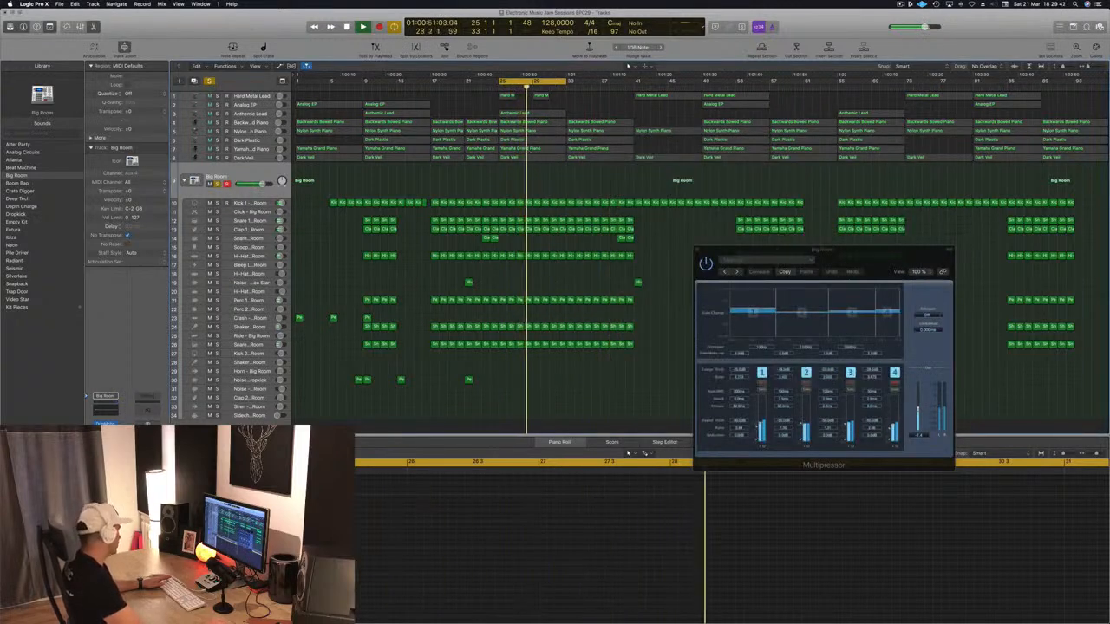
- Inspect Big Room's AutoFilter and bring the left output mix of its Stereo Delay down to 0%
{"action": "left_click", "coordinate": [105, 451]}
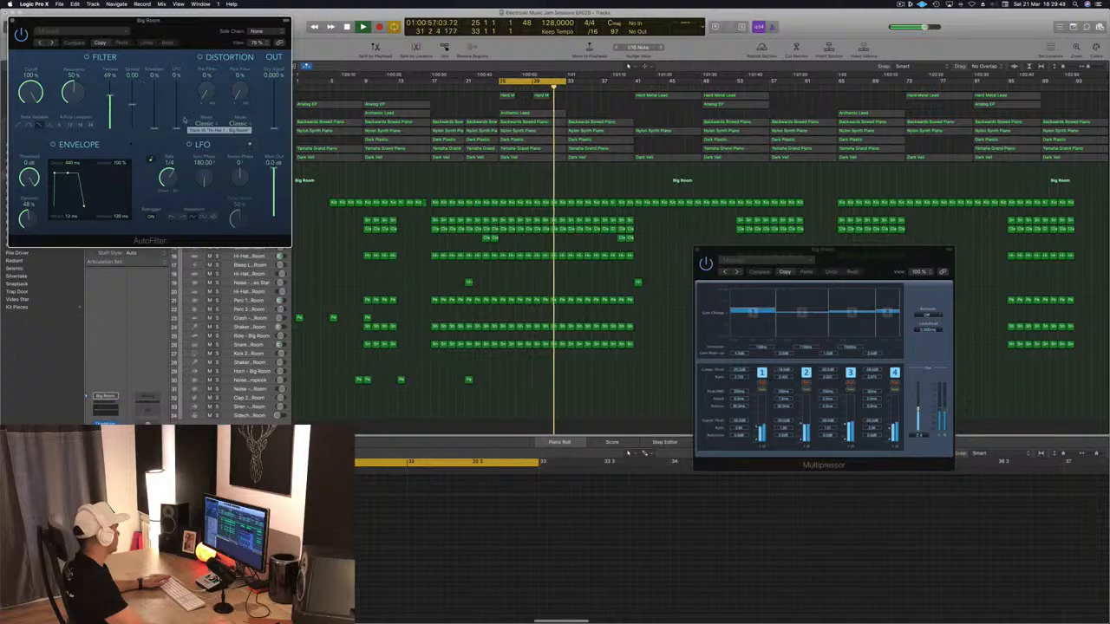
{"action": "left_click_drag", "start_coordinate": [160, 28], "coordinate": [536, 264]}
{"action": "left_click", "coordinate": [350, 258]}
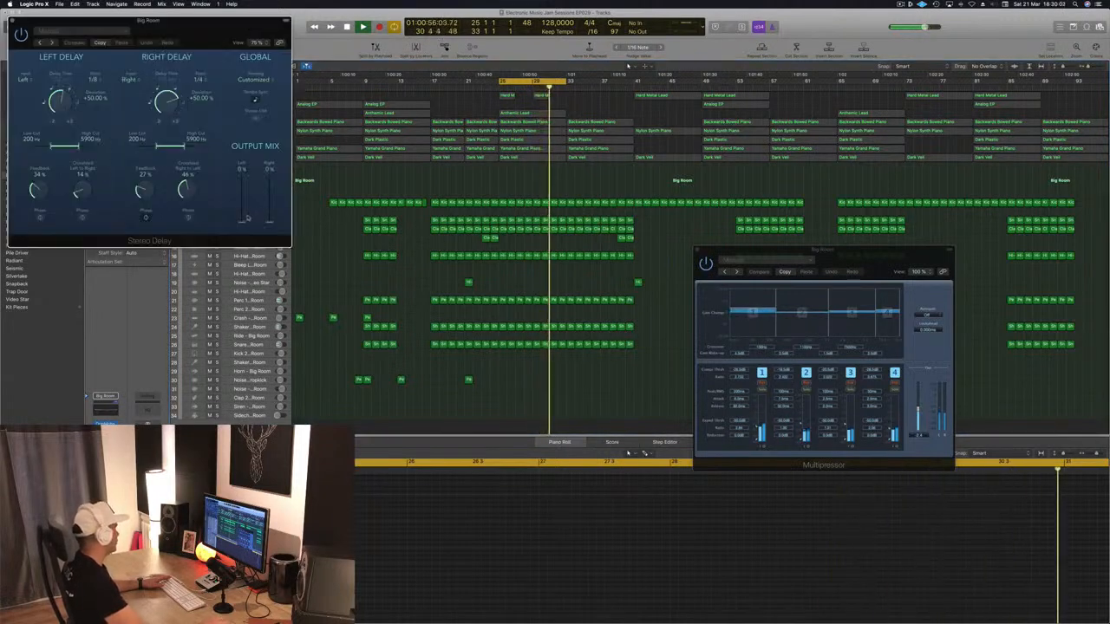
{"action": "mouse_move", "coordinate": [244, 221]}
{"action": "left_mouse_down"}
{"action": "mouse_move", "coordinate": [245, 188]}
{"action": "mouse_move", "coordinate": [242, 233]}
{"action": "left_mouse_up"}
{"action": "left_click_drag", "start_coordinate": [160, 38], "coordinate": [209, 44]}
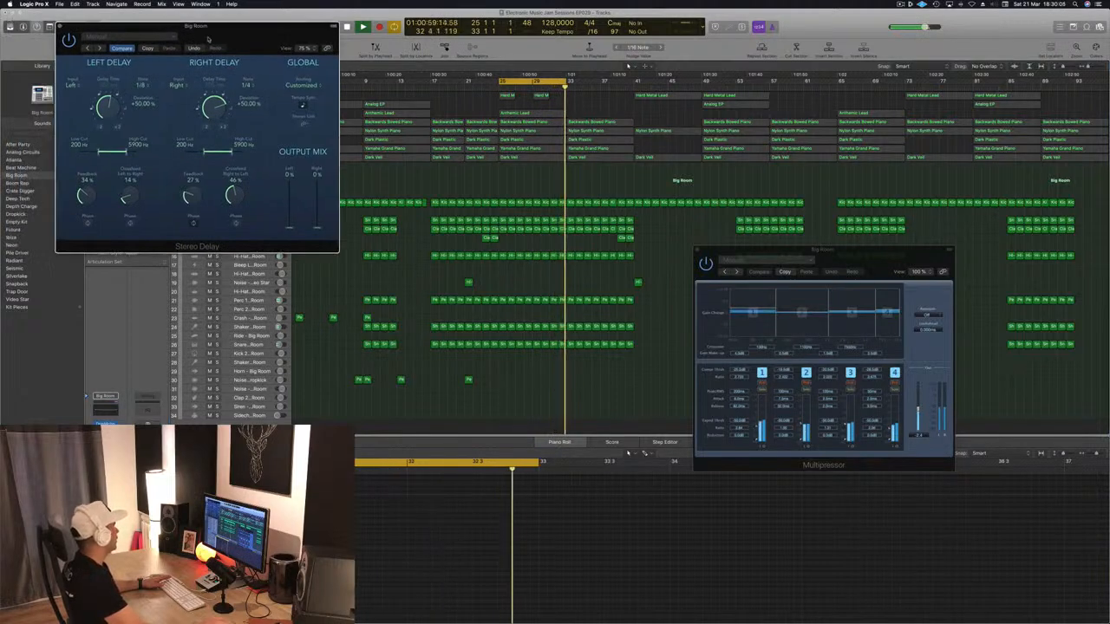
{"action": "left_click", "coordinate": [59, 27]}
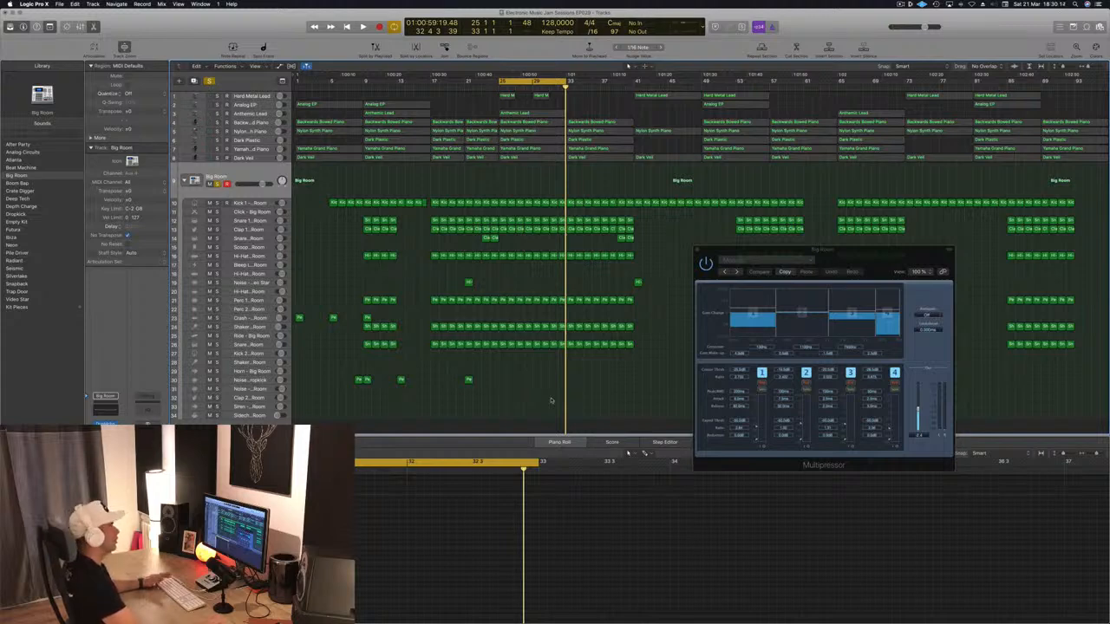
- Resume playback and solo the Dark Plastic track together with Big Room
{"action": "key", "text": "space"}
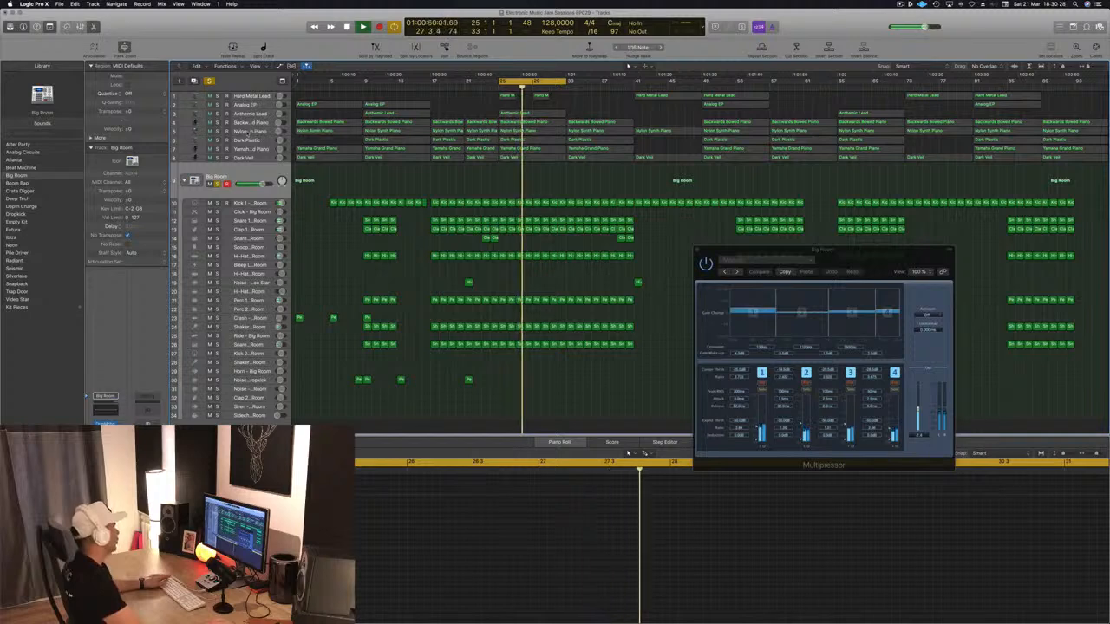
{"action": "left_click", "coordinate": [256, 131]}
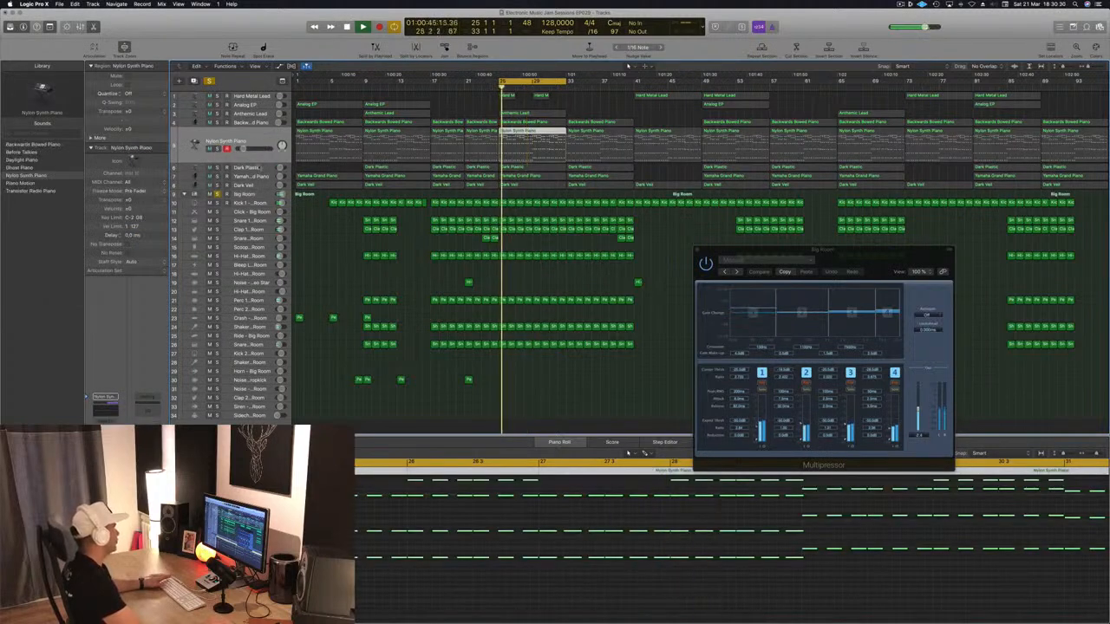
{"action": "left_click", "coordinate": [258, 167]}
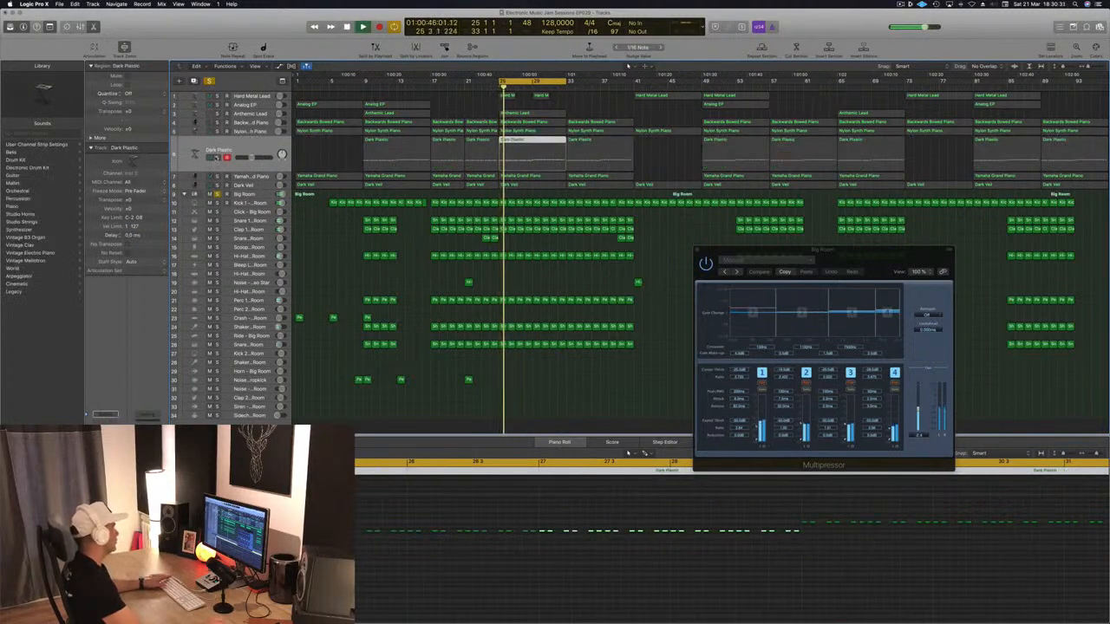
{"action": "left_click", "coordinate": [217, 157]}
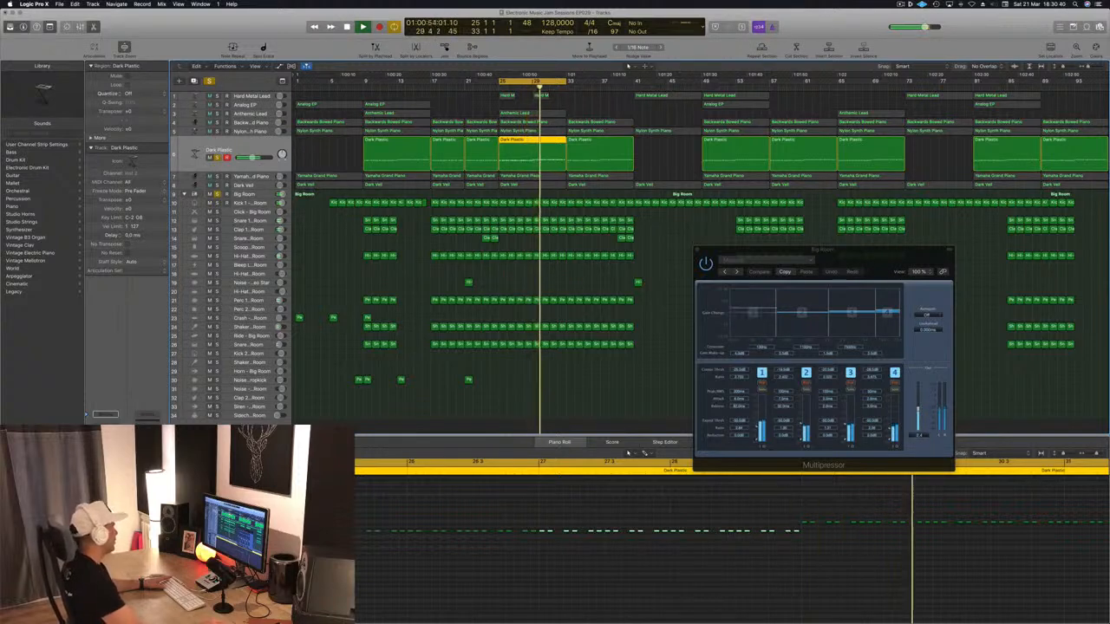
- Add a Compressor to the Dark Plastic track with the Vintage Opto model and a threshold of about -25.5 dB
{"action": "left_click", "coordinate": [263, 389]}
{"action": "left_click_drag", "start_coordinate": [201, 21], "coordinate": [409, 94]}
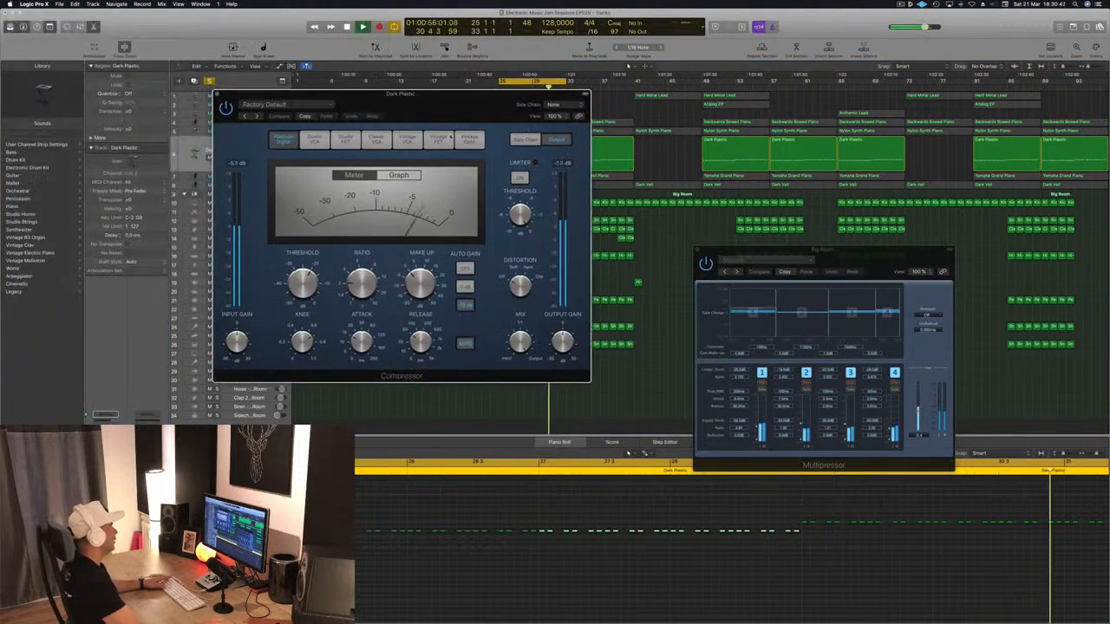
{"action": "left_click", "coordinate": [438, 139]}
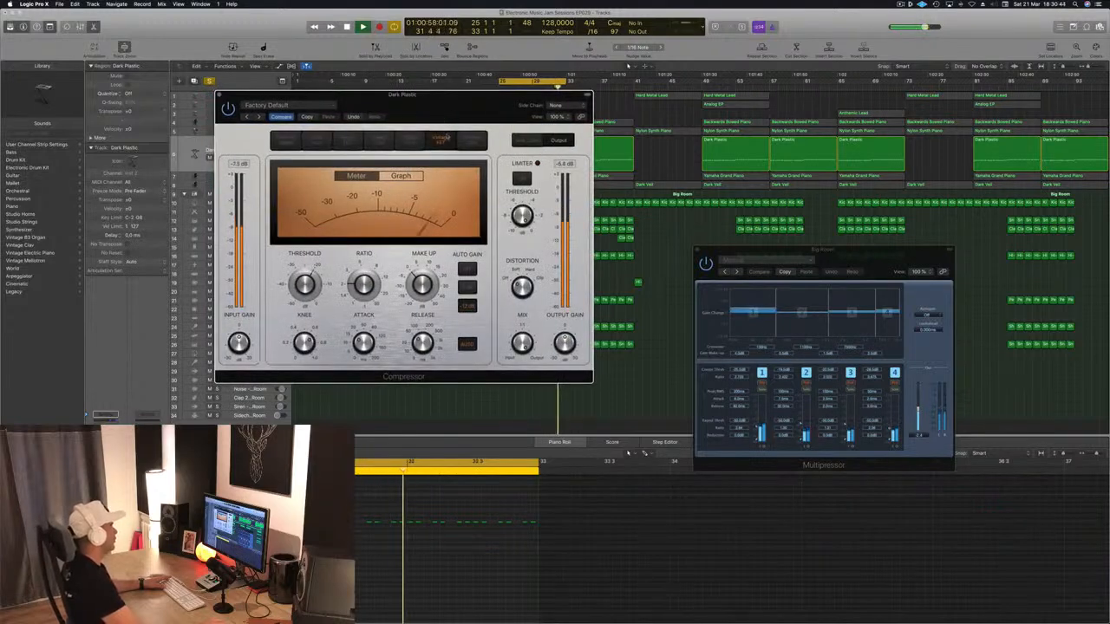
{"action": "left_click", "coordinate": [464, 144]}
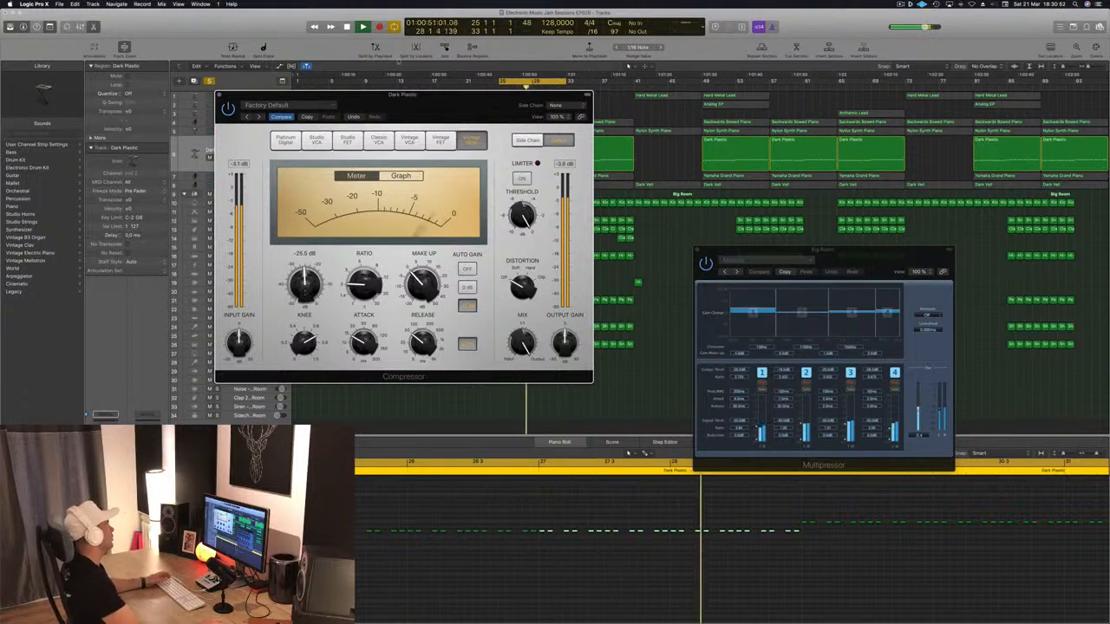
{"action": "left_click_drag", "start_coordinate": [287, 98], "coordinate": [301, 98]}
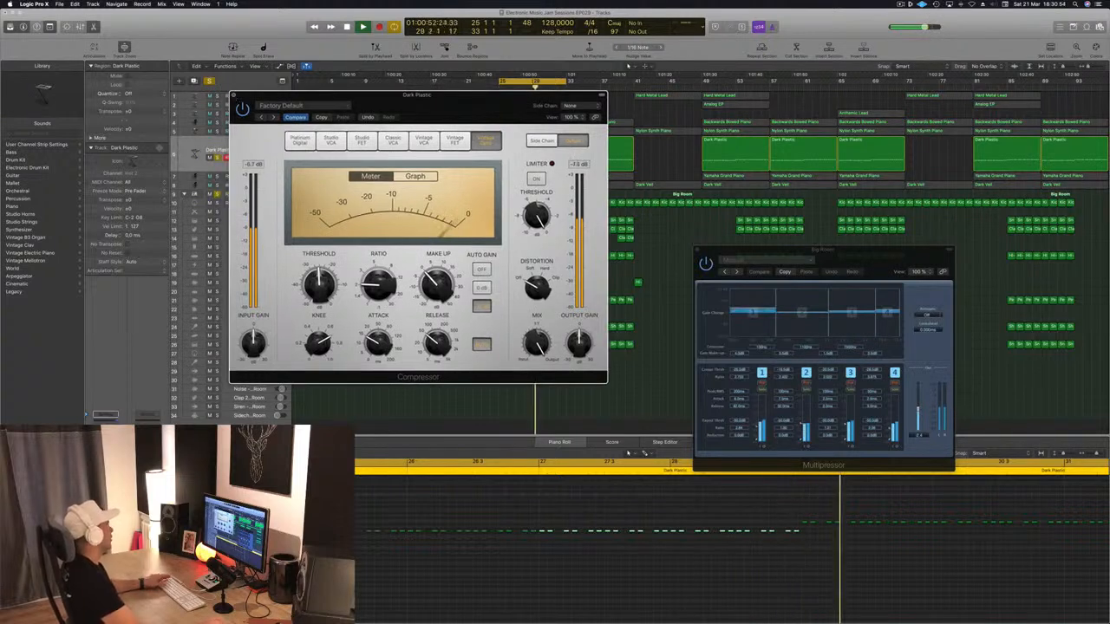
{"action": "left_click", "coordinate": [233, 96]}
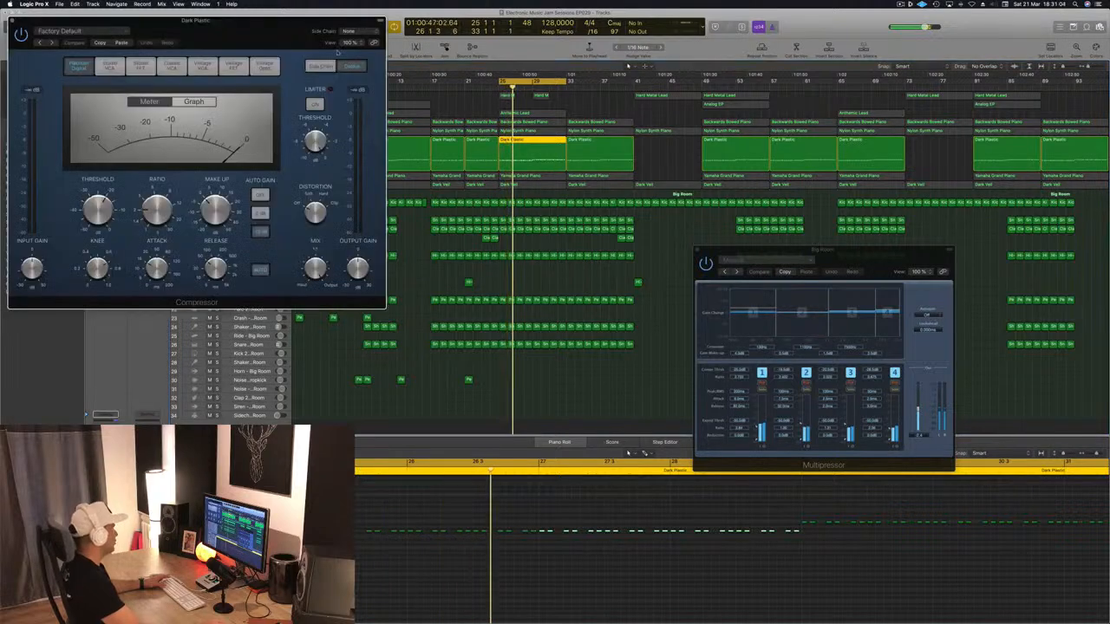
- Set the Side Chain source of Dark Plastic's Platinum Digital Compressor to Bus 12, Sidechain Trigger - Big Room
{"action": "left_click_drag", "start_coordinate": [235, 36], "coordinate": [774, 242]}
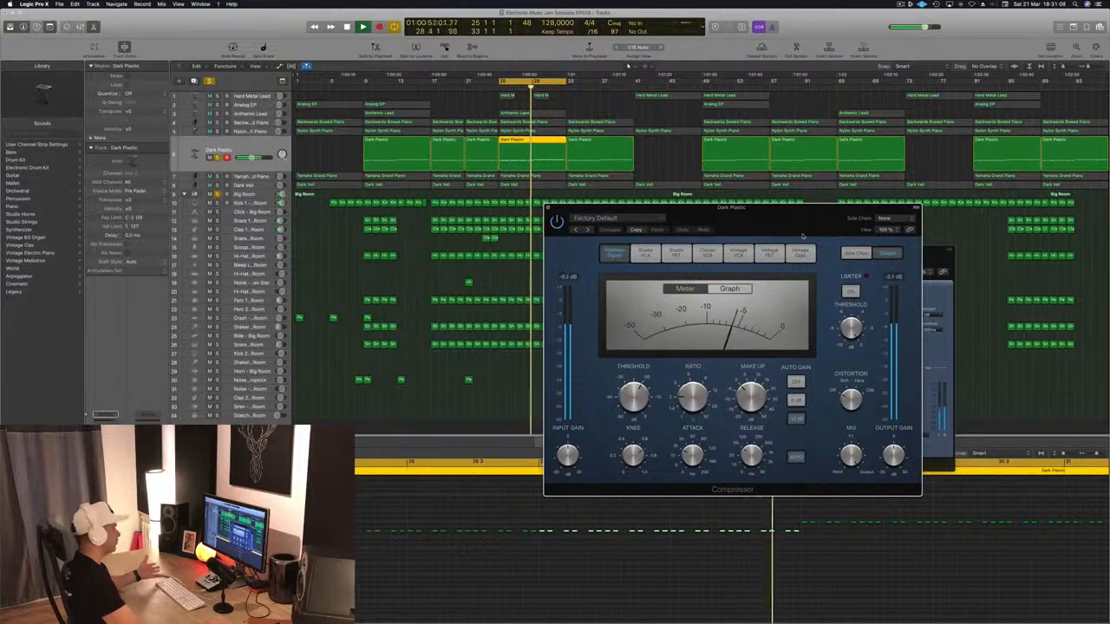
{"action": "left_click_drag", "start_coordinate": [802, 236], "coordinate": [797, 220]}
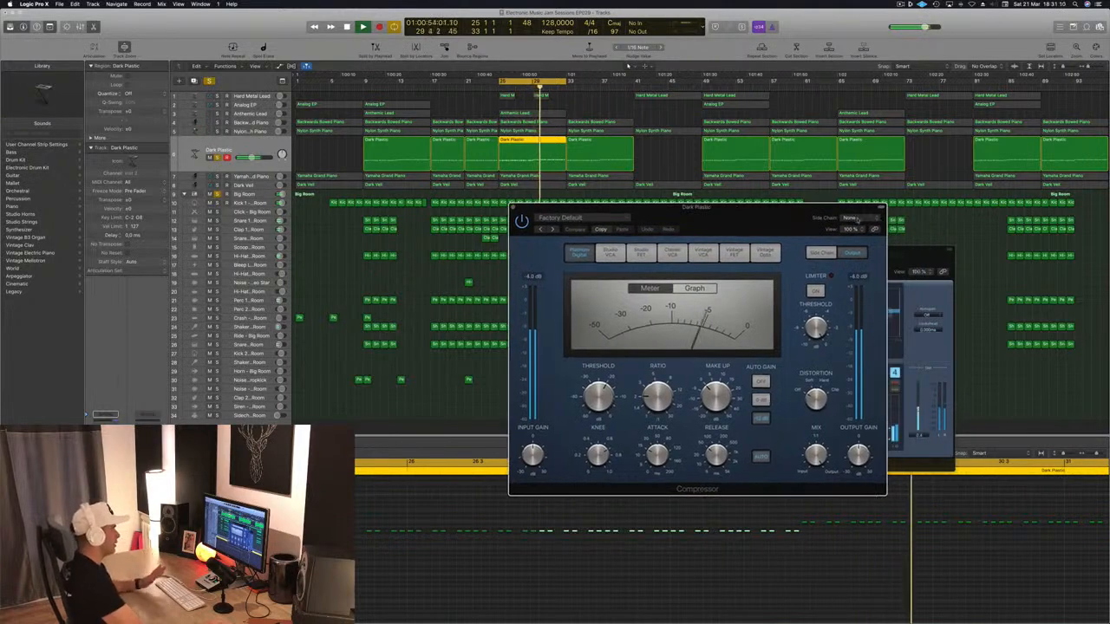
{"action": "left_click", "coordinate": [854, 219]}
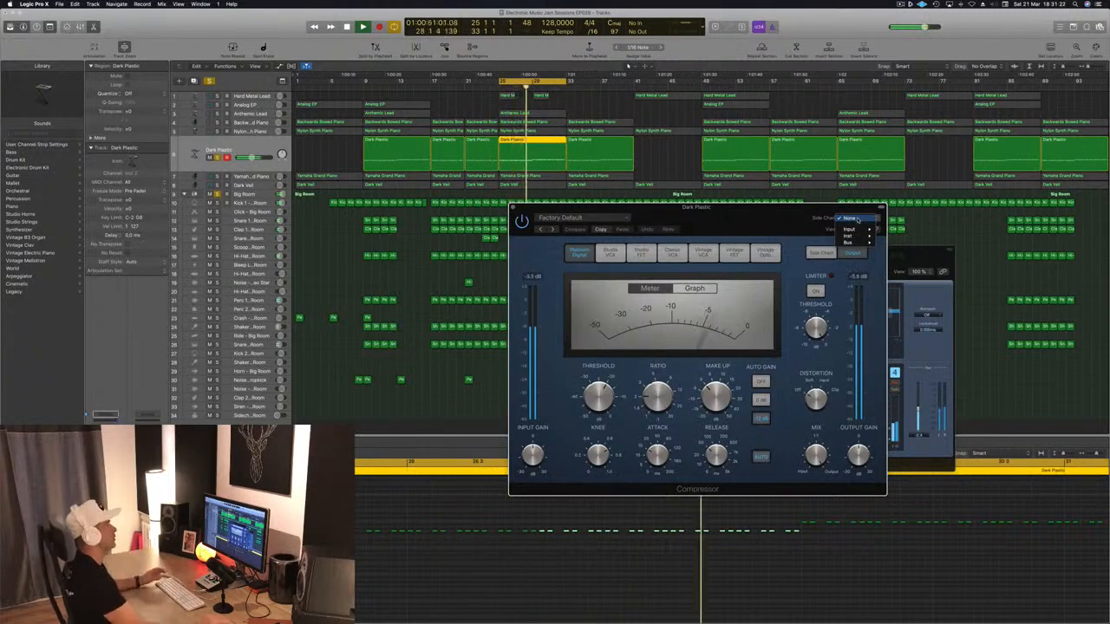
{"action": "left_click", "coordinate": [767, 220]}
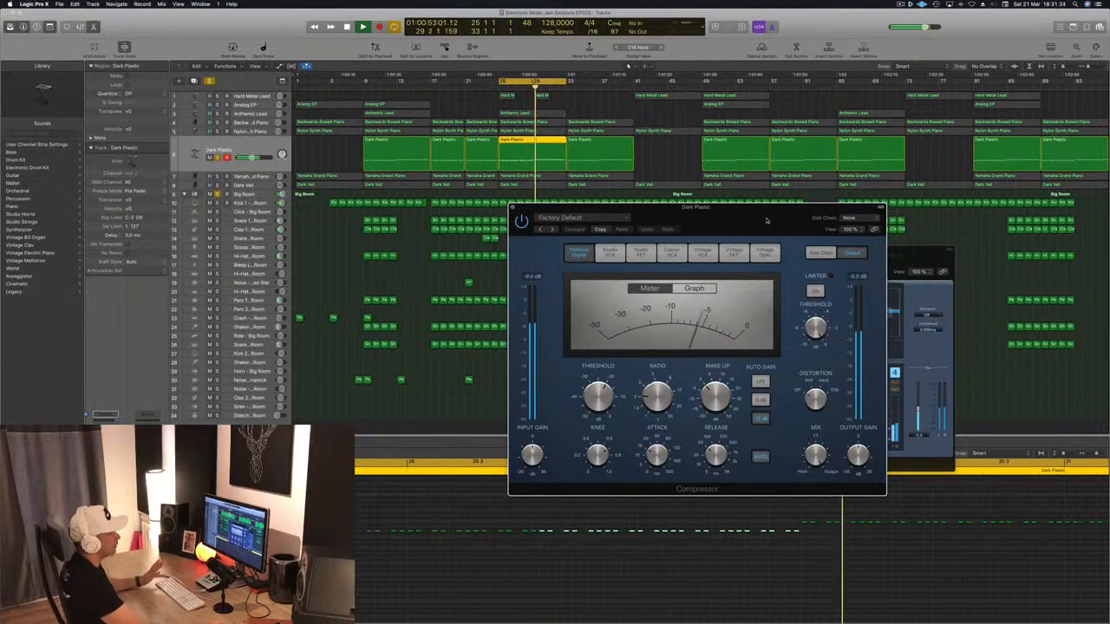
{"action": "left_click", "coordinate": [858, 220]}
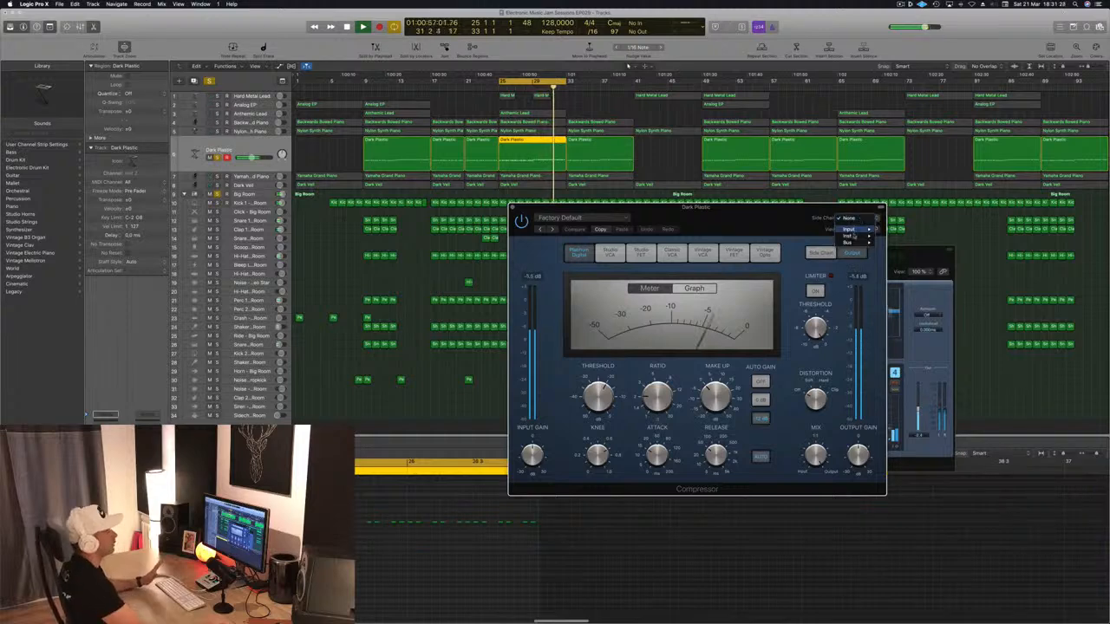
{"action": "mouse_move", "coordinate": [854, 243]}
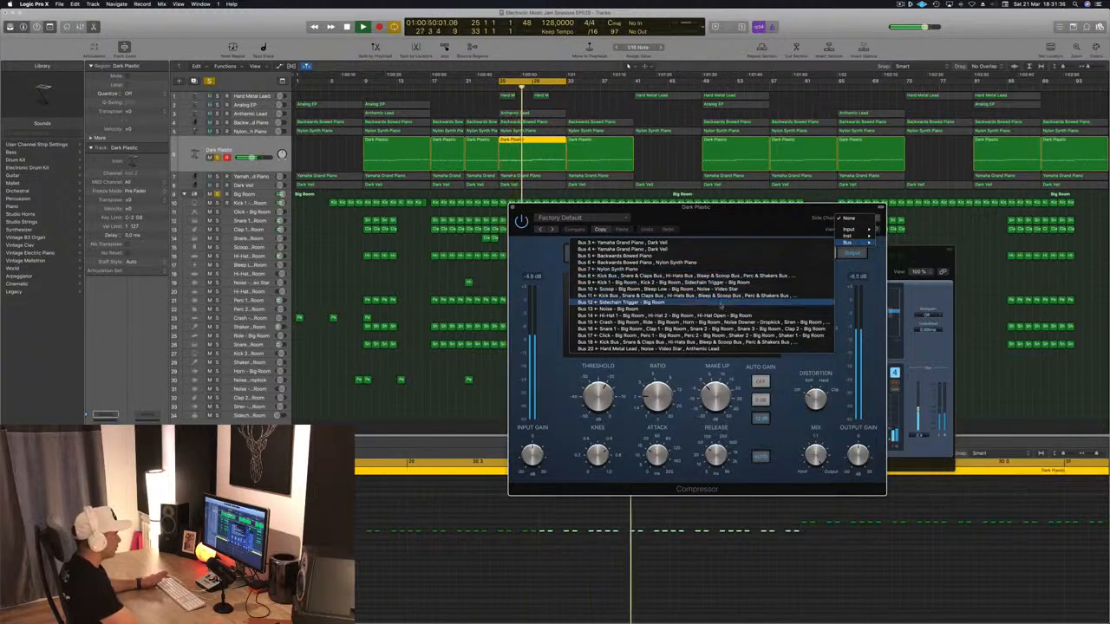
{"action": "left_click", "coordinate": [678, 303]}
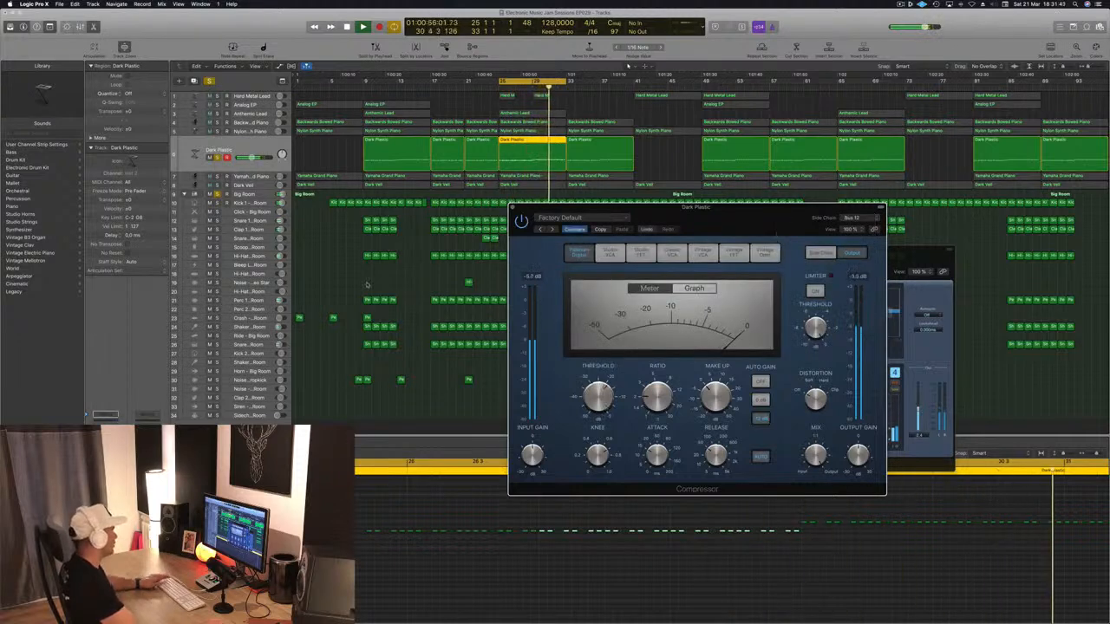
- Copy the opening Kick 1 regions onto the Sidechain Trigger track from bar 1 and repeat them along the arrangement
{"action": "left_click_drag", "start_coordinate": [321, 203], "coordinate": [404, 204]}
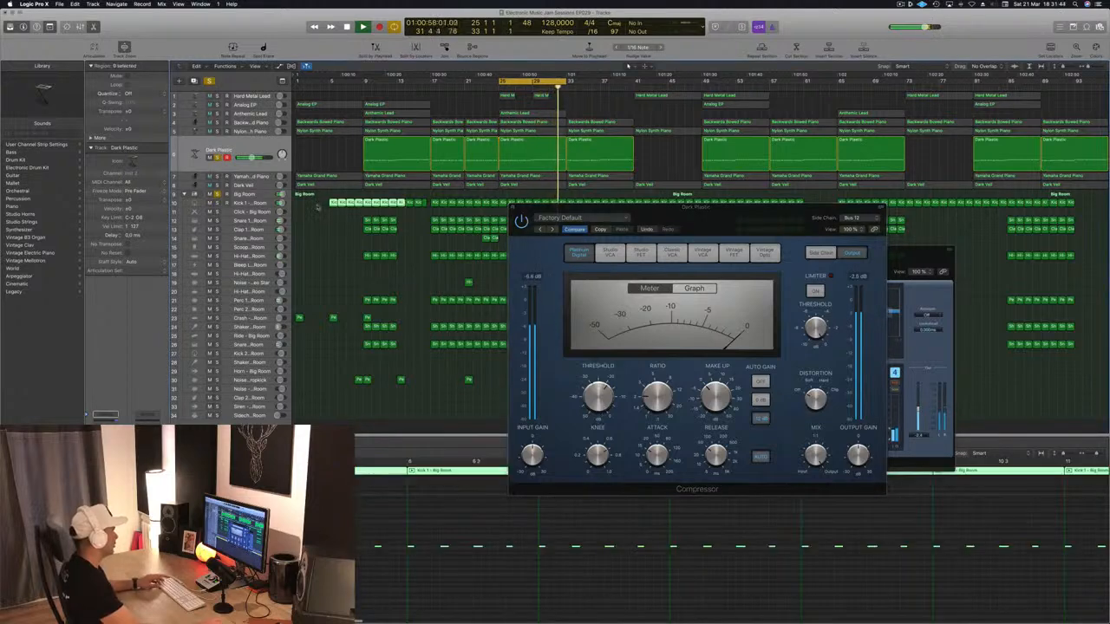
{"action": "left_click_drag", "start_coordinate": [333, 203], "coordinate": [299, 416]}
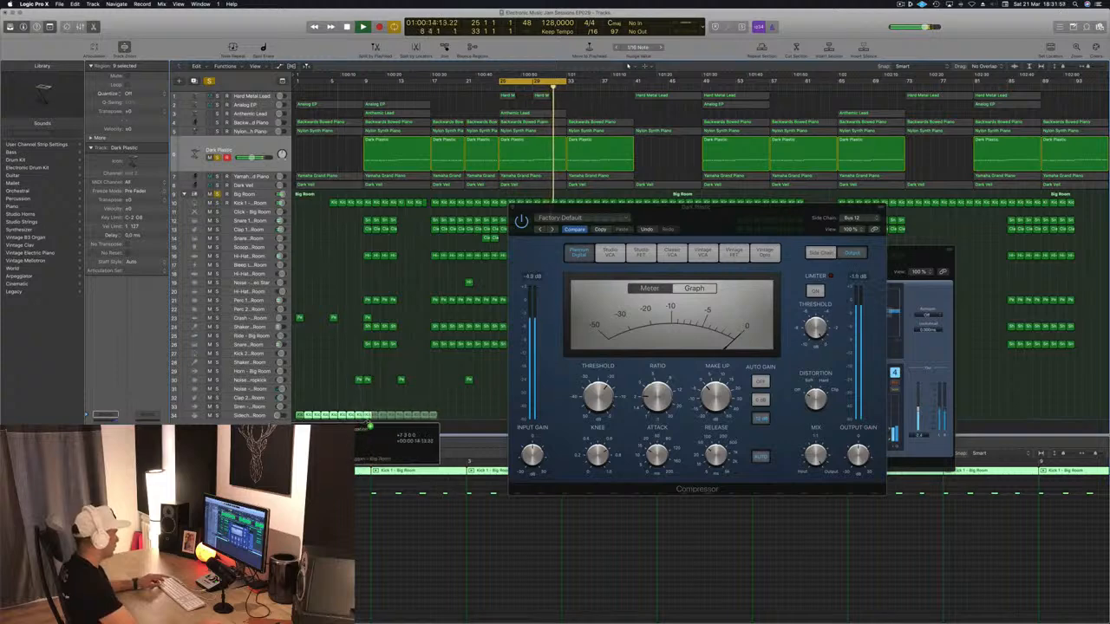
{"action": "left_click_drag", "start_coordinate": [731, 211], "coordinate": [992, 221]}
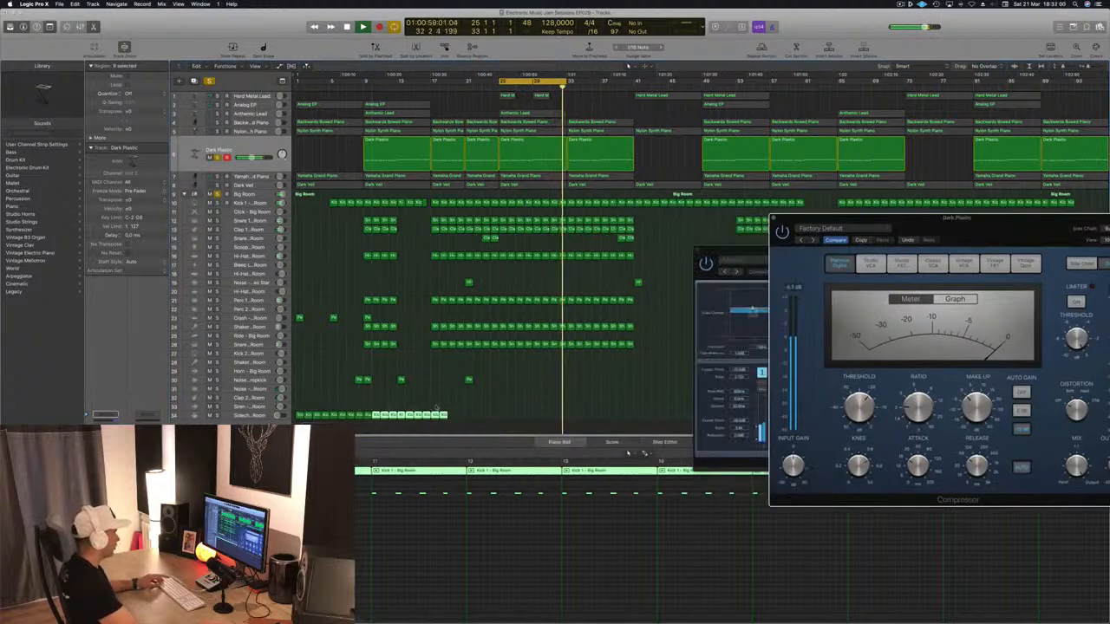
{"action": "left_click_drag", "start_coordinate": [298, 413], "coordinate": [450, 420]}
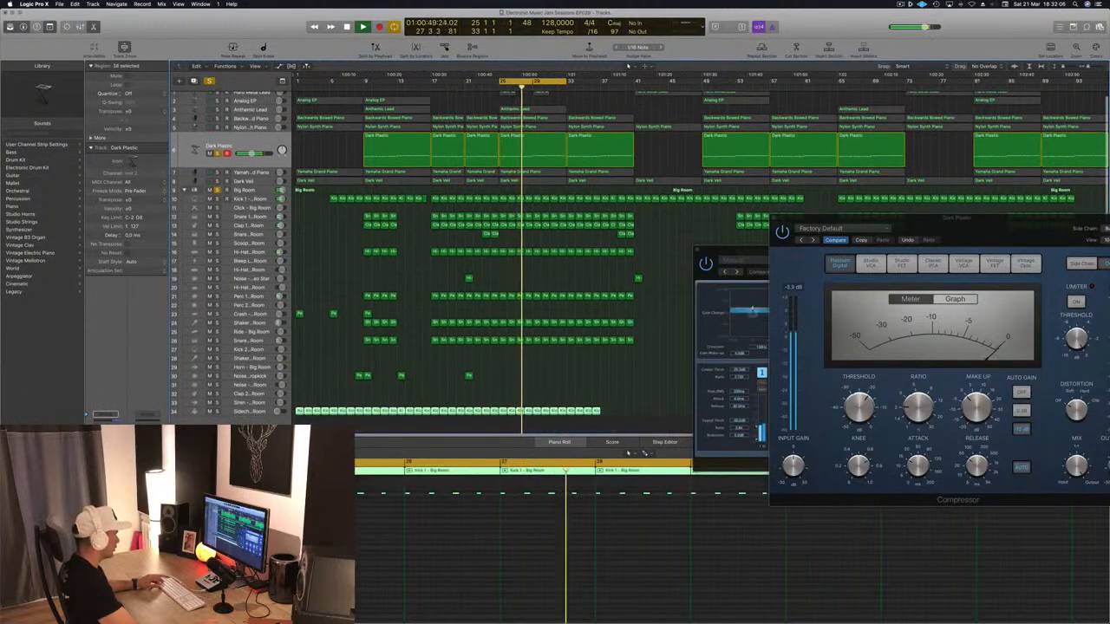
{"action": "left_click_drag", "start_coordinate": [304, 414], "coordinate": [608, 414]}
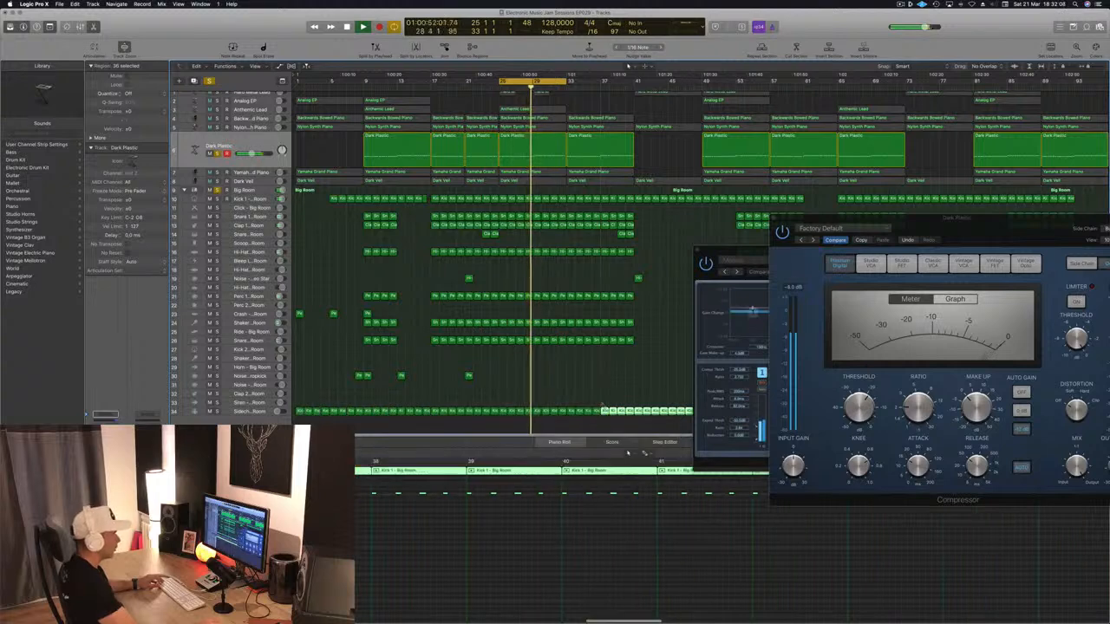
- Check the Side Chain source of Dark Plastic's Compressor, lower its threshold and close the plug-in
{"action": "left_click_drag", "start_coordinate": [988, 232], "coordinate": [771, 265]}
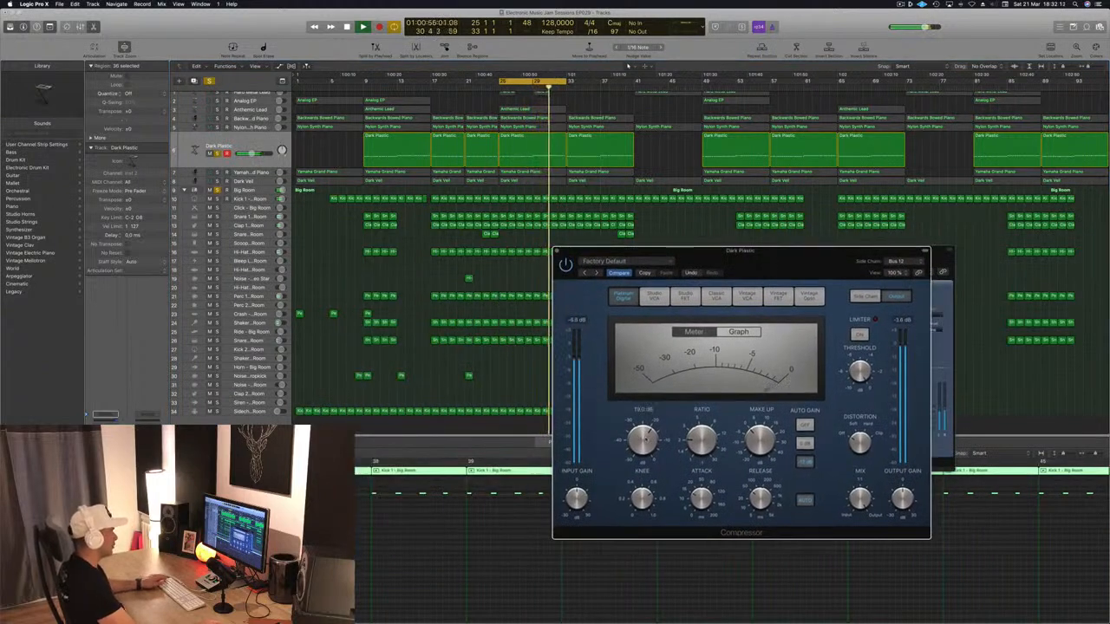
{"action": "left_click", "coordinate": [898, 261]}
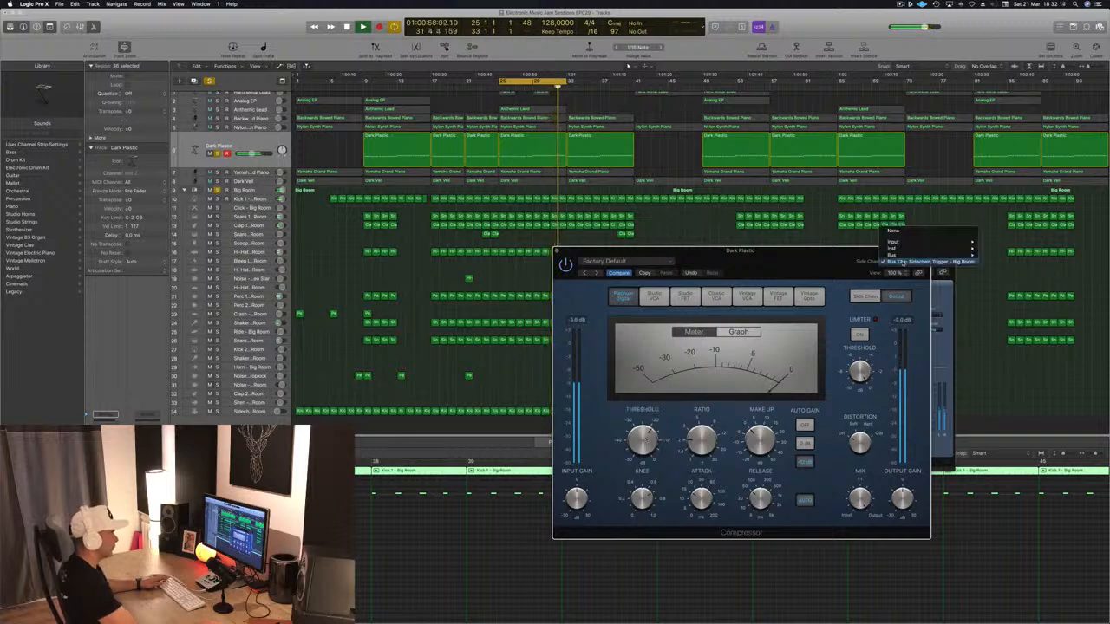
{"action": "left_click", "coordinate": [802, 260]}
{"action": "left_click_drag", "start_coordinate": [803, 260], "coordinate": [769, 168]}
{"action": "left_click_drag", "start_coordinate": [614, 351], "coordinate": [615, 363]}
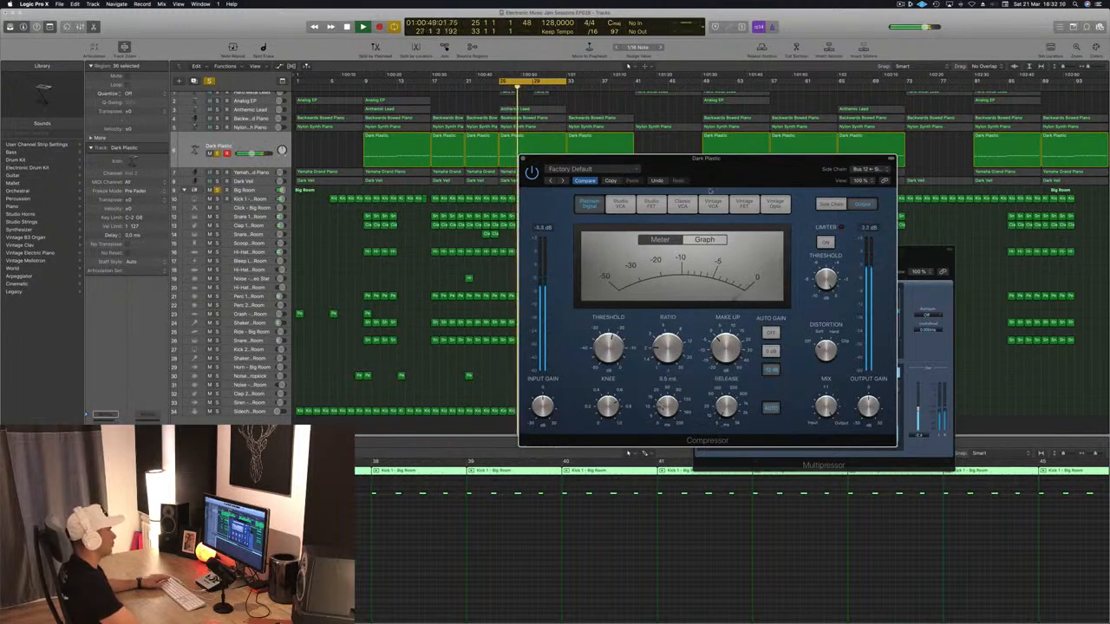
{"action": "left_click_drag", "start_coordinate": [710, 191], "coordinate": [675, 196]}
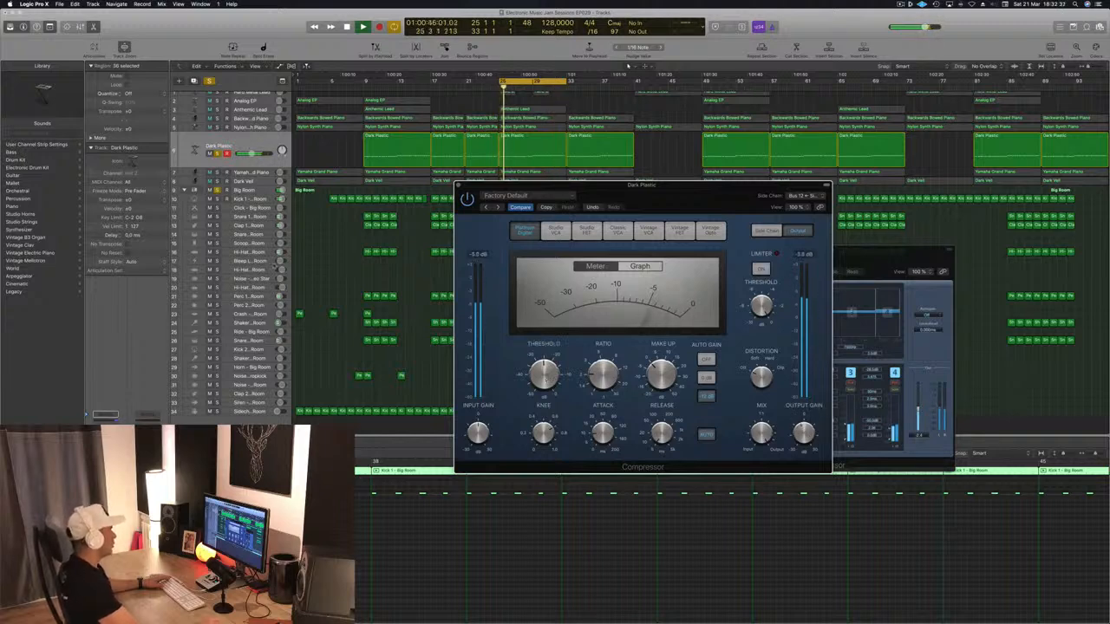
{"action": "key", "text": "super+w"}
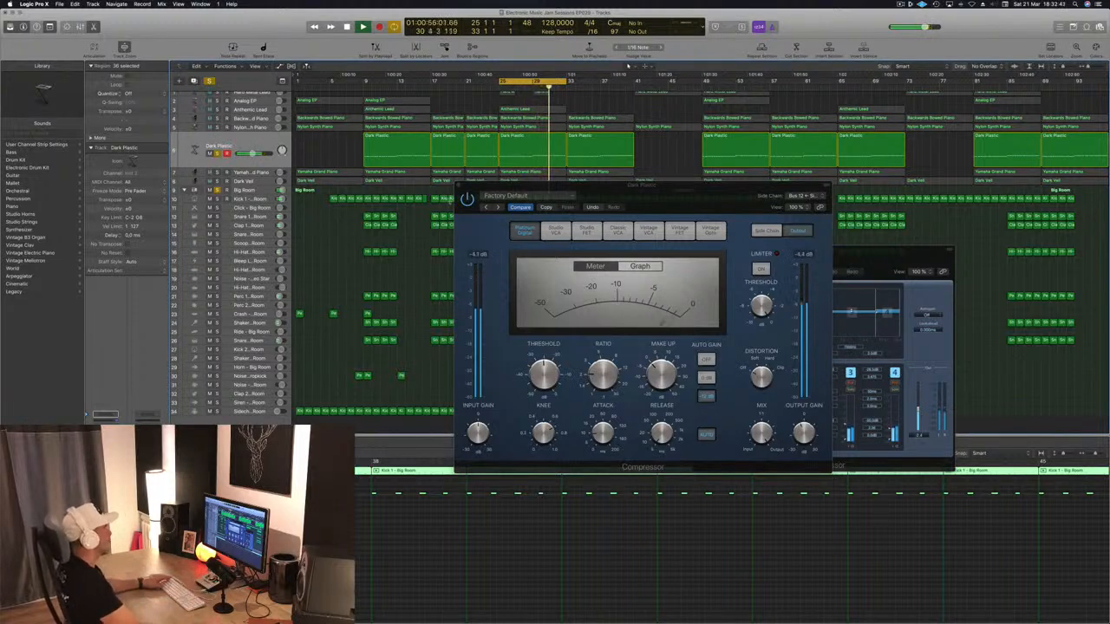
{"action": "left_click", "coordinate": [459, 185]}
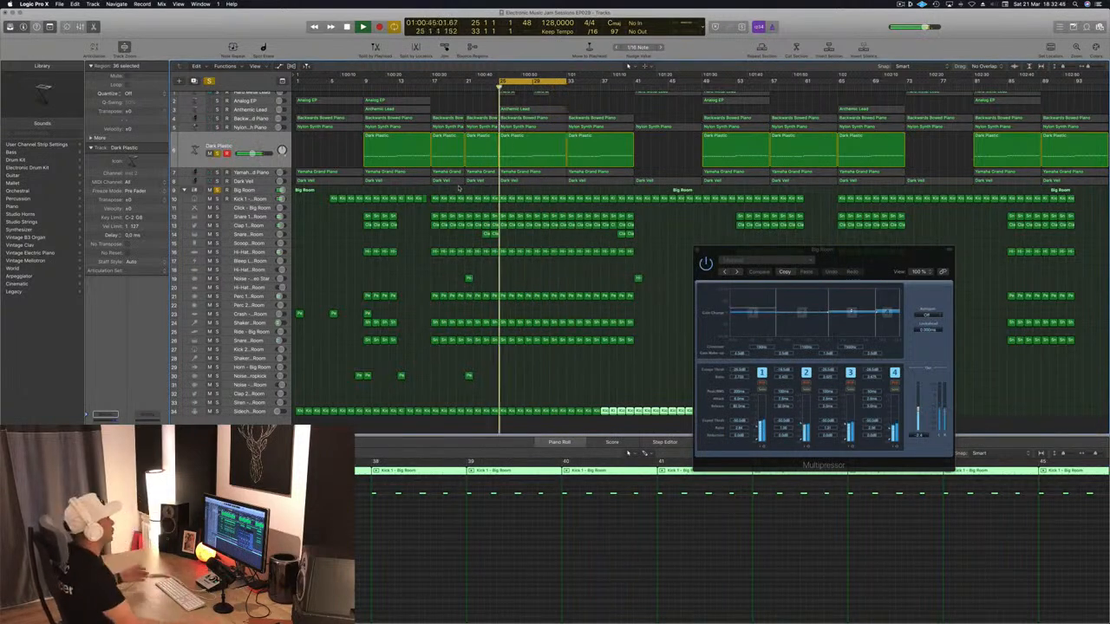
- Solo the Yamaha Grand Piano track alongside Dark Plastic and Big Room and restart playback
{"action": "scroll", "coordinate": [338, 174], "scroll_direction": "up", "scroll_amount": 1}
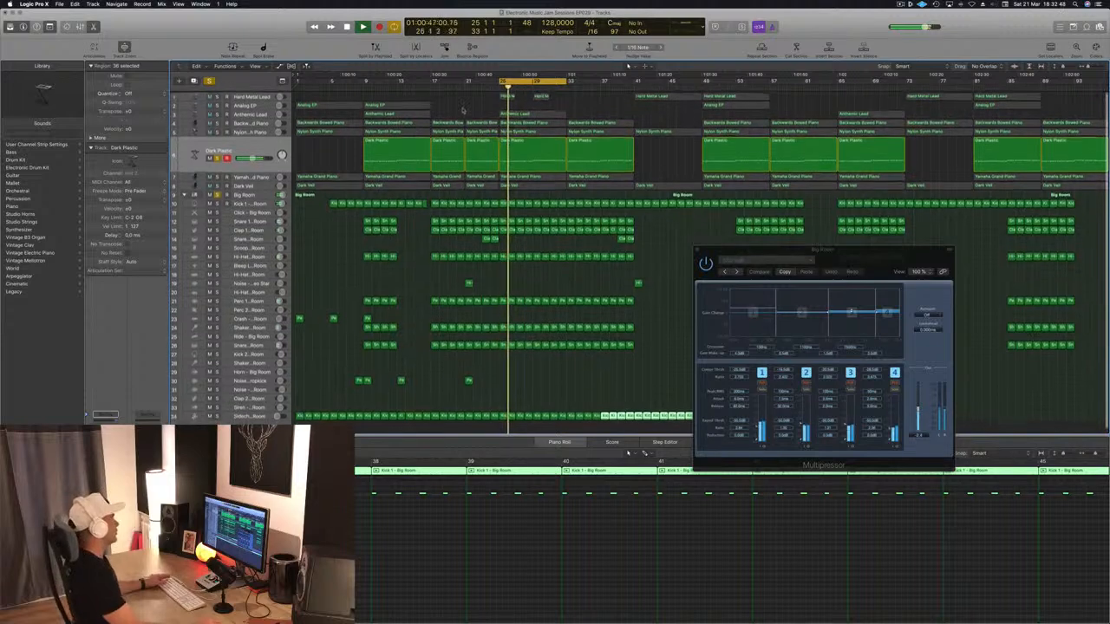
{"action": "left_click", "coordinate": [259, 176]}
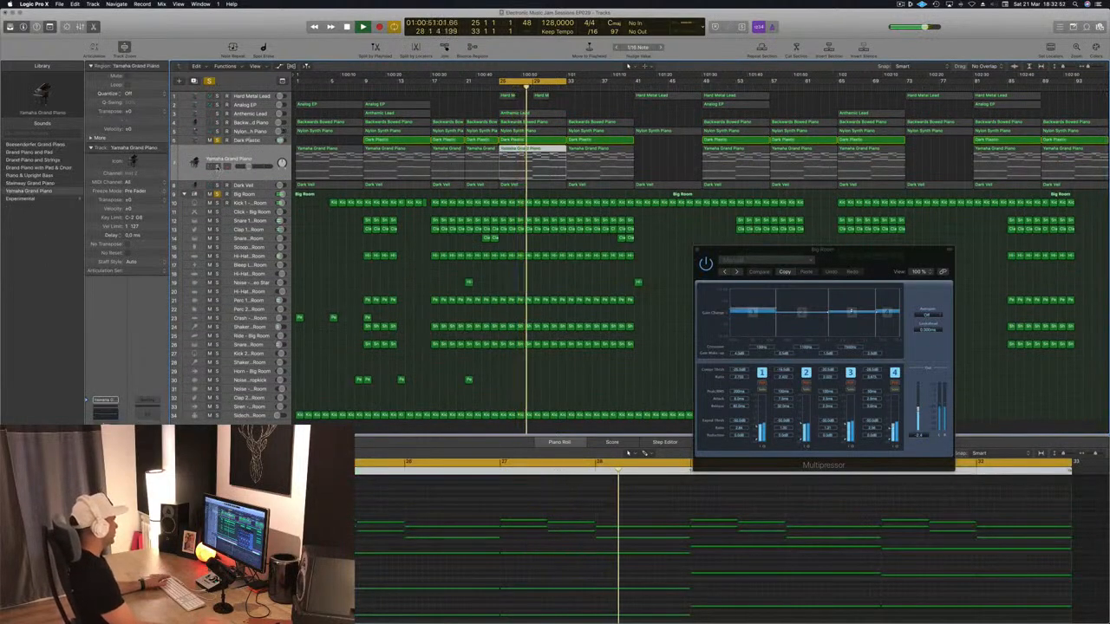
{"action": "key", "text": "s"}
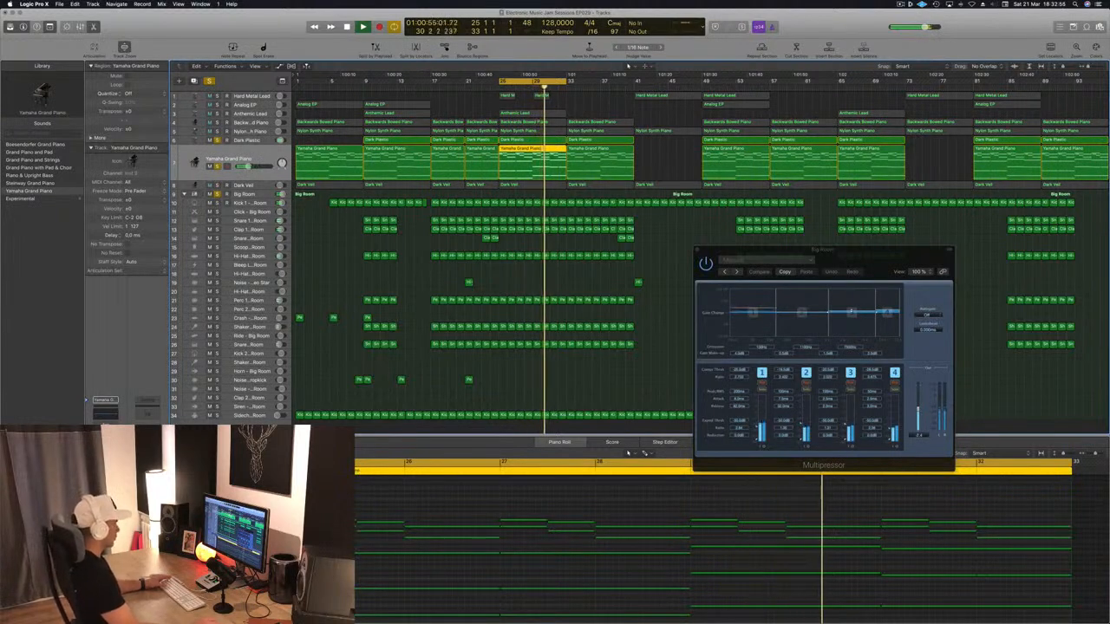
{"action": "key", "text": "space"}
{"action": "key", "text": "space"}
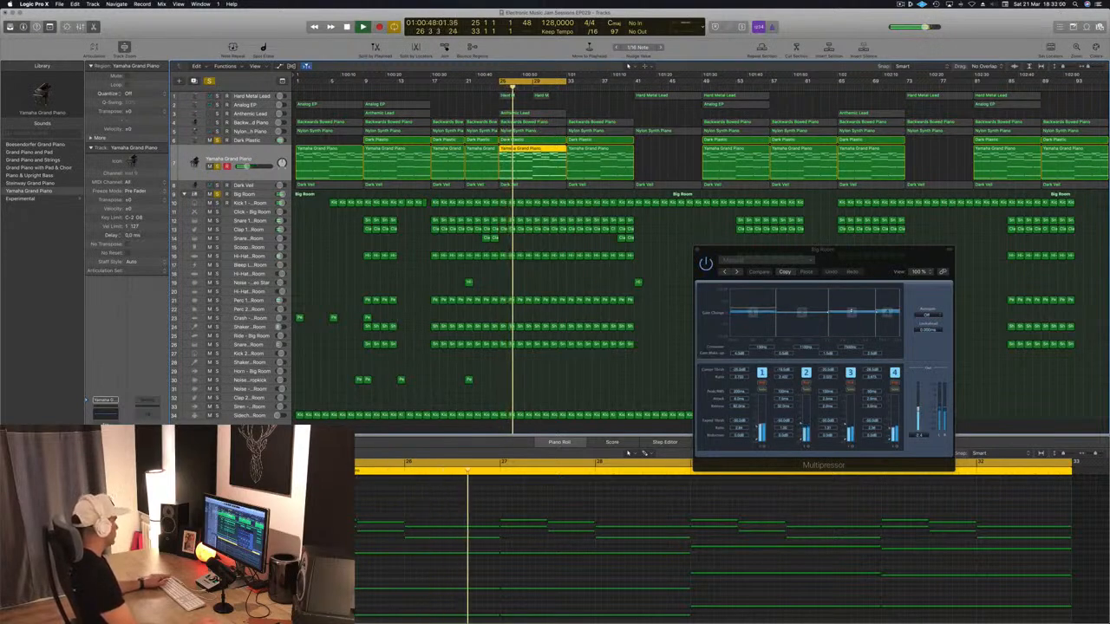
- Roll off the low end in the Yamaha Grand Piano's Channel EQ and unsolo the track
{"action": "left_click", "coordinate": [105, 414]}
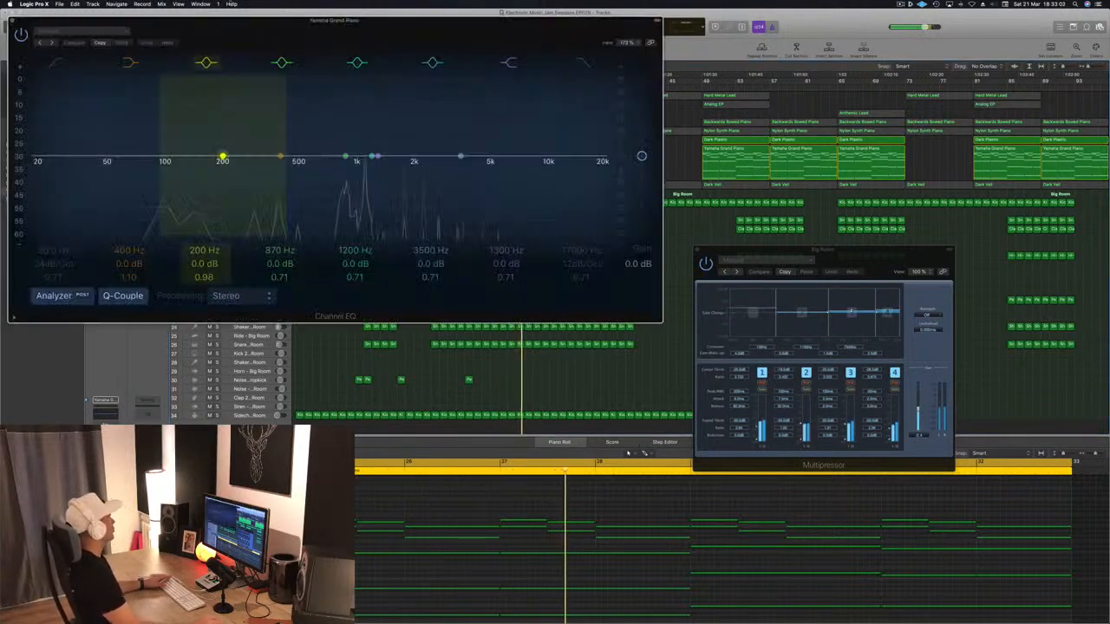
{"action": "left_click_drag", "start_coordinate": [145, 31], "coordinate": [328, 42]}
{"action": "left_click_drag", "start_coordinate": [247, 172], "coordinate": [352, 171]}
{"action": "left_click", "coordinate": [198, 31]}
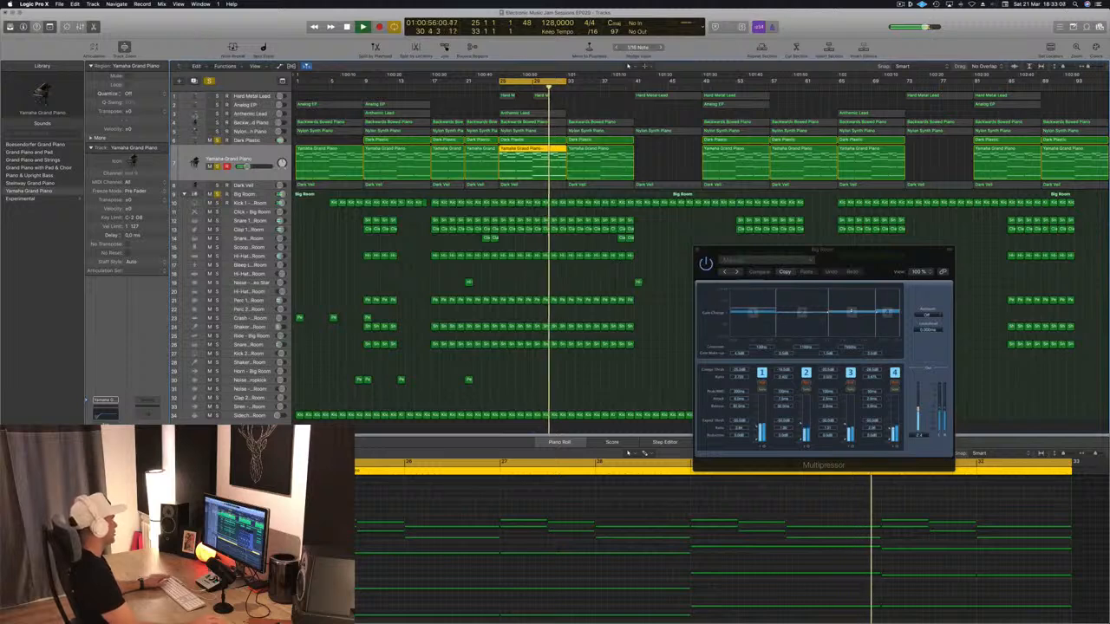
{"action": "left_click", "coordinate": [218, 167]}
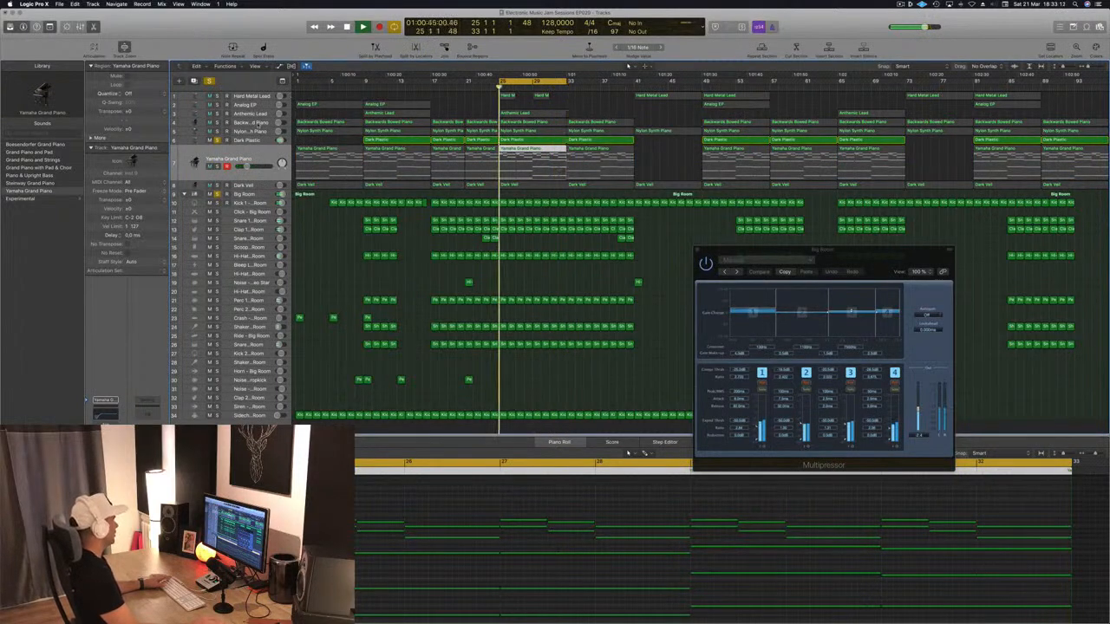
- Solo the Nylon Synth Piano track
{"action": "key", "text": "Up"}
{"action": "key", "text": "Up"}
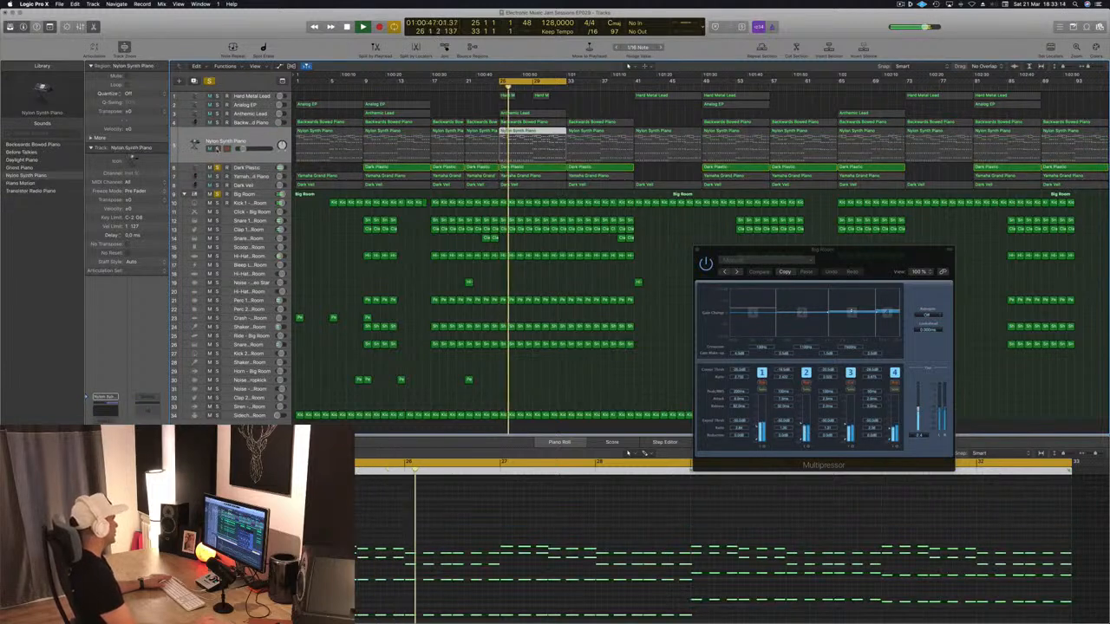
{"action": "key", "text": "s"}
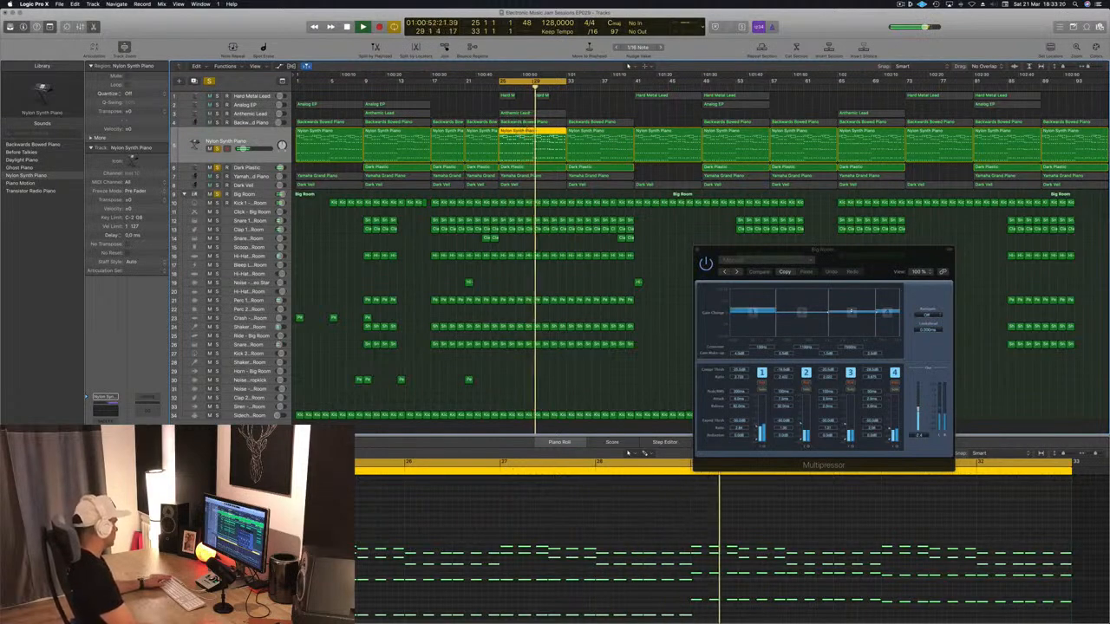
- Set the Side Chain source of Nylon Synth Piano's Vintage FET Compressor to Bus 12, Sidechain Trigger - Big Room, and close it
{"action": "left_click", "coordinate": [105, 453]}
{"action": "left_click_drag", "start_coordinate": [227, 19], "coordinate": [354, 60]}
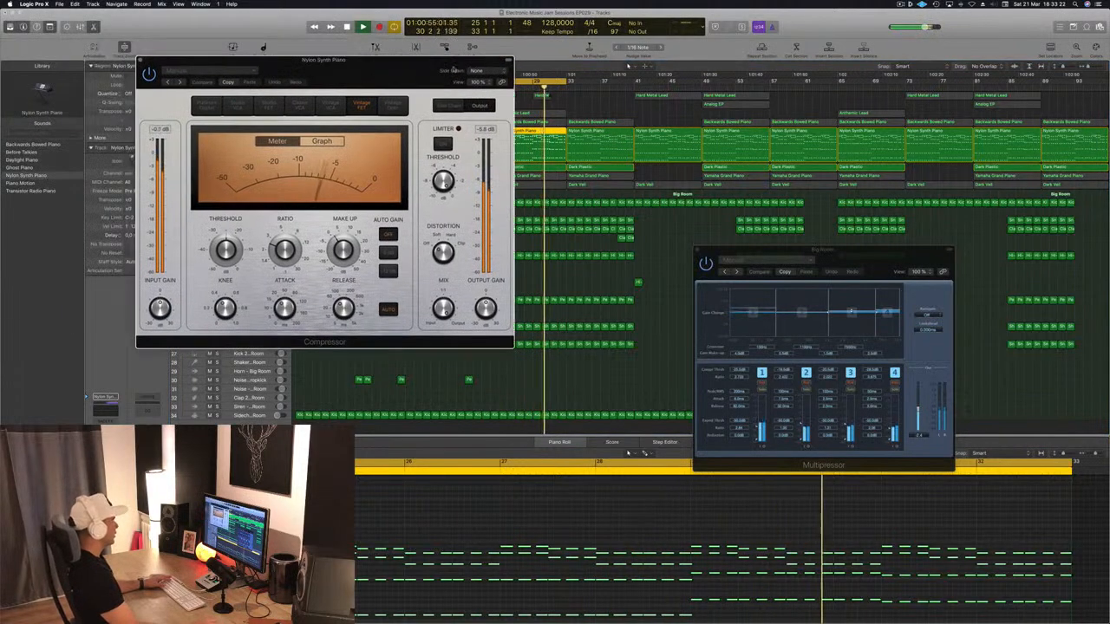
{"action": "left_click", "coordinate": [482, 71]}
{"action": "mouse_move", "coordinate": [482, 95]}
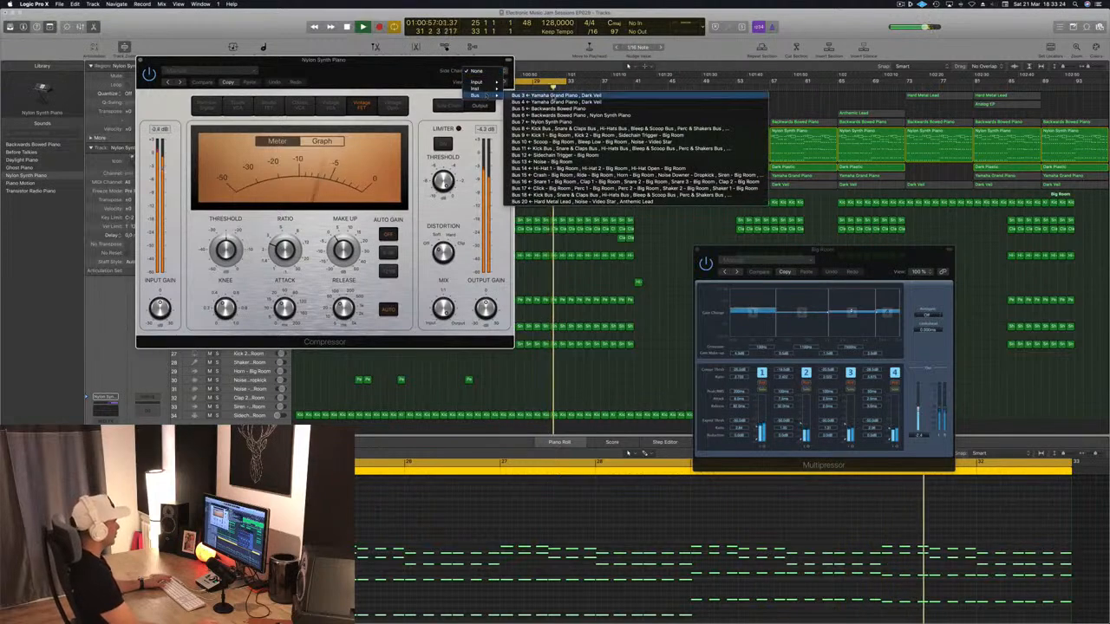
{"action": "left_click", "coordinate": [559, 156]}
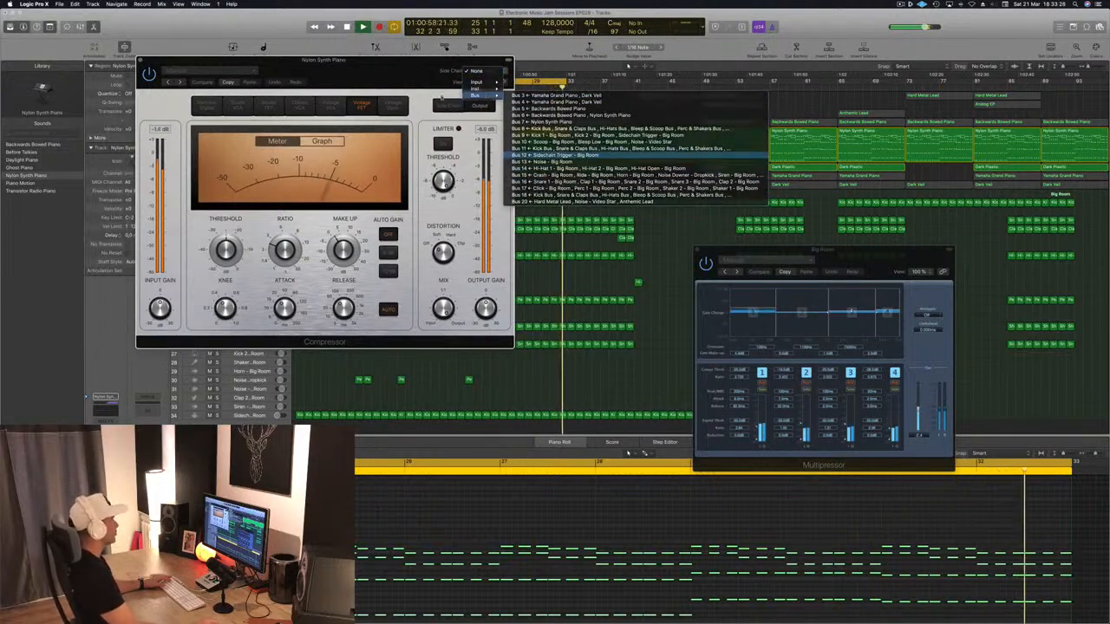
{"action": "left_click_drag", "start_coordinate": [411, 75], "coordinate": [438, 95]}
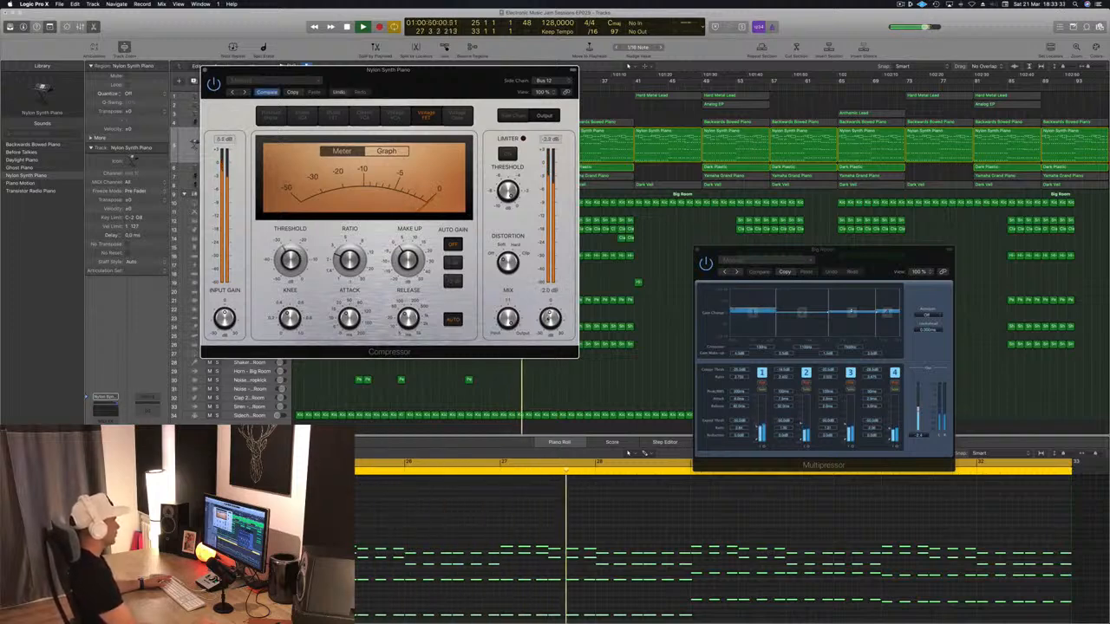
{"action": "left_click_drag", "start_coordinate": [466, 85], "coordinate": [885, 123]}
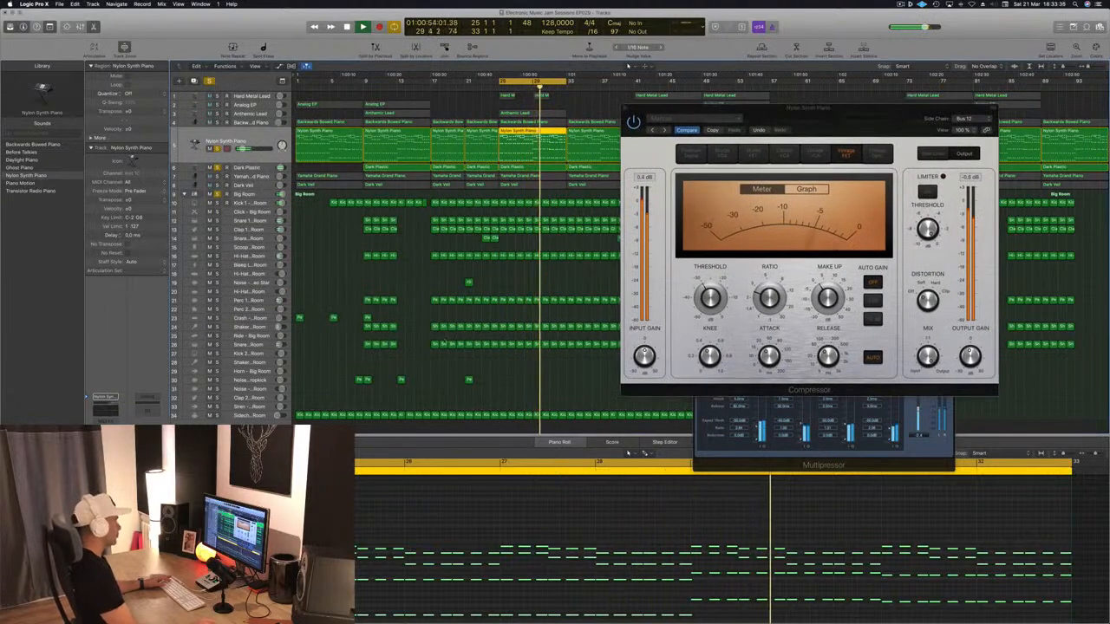
{"action": "left_click_drag", "start_coordinate": [754, 108], "coordinate": [768, 111]}
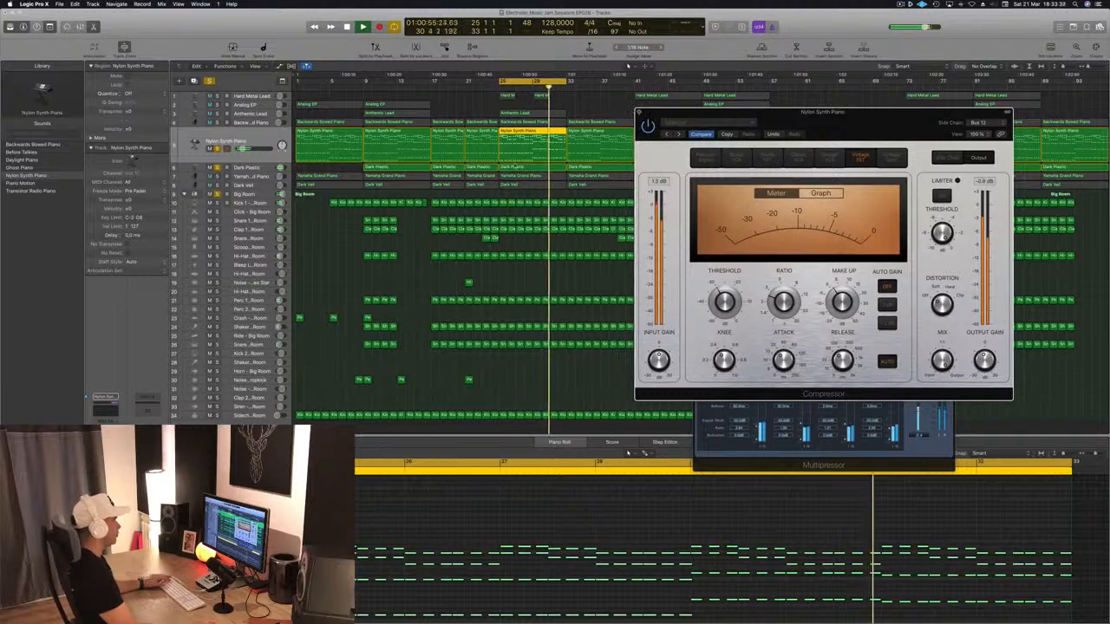
{"action": "left_click", "coordinate": [639, 112]}
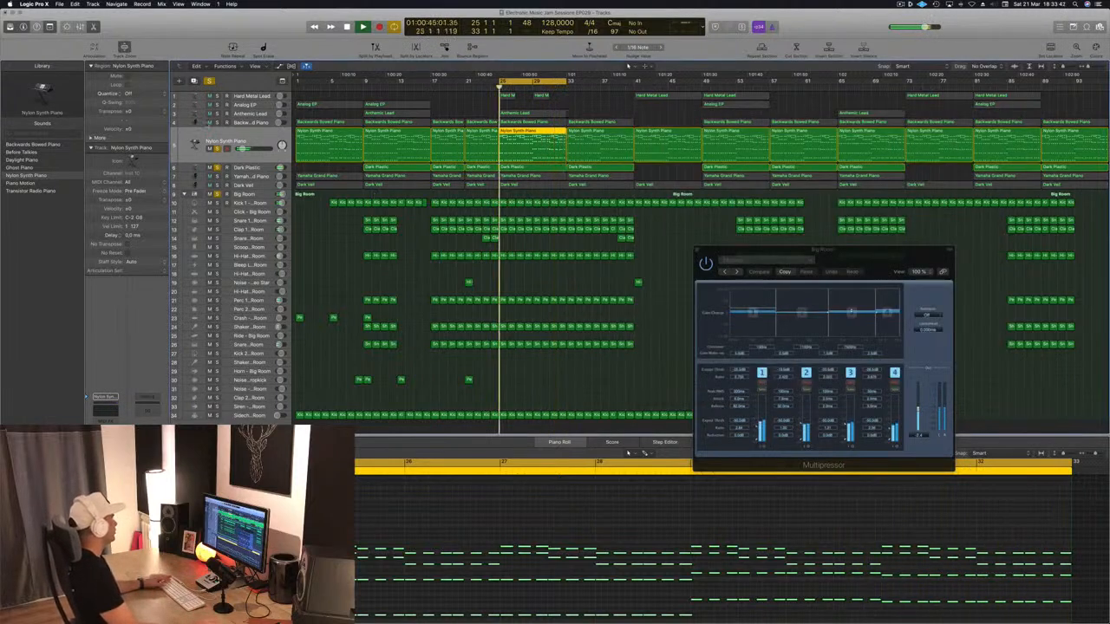
- Solo Backwards Bowed Piano and set its Compressor's Side Chain source to Bus 12, Sidechain Trigger - Big Room
{"action": "key", "text": "Up"}
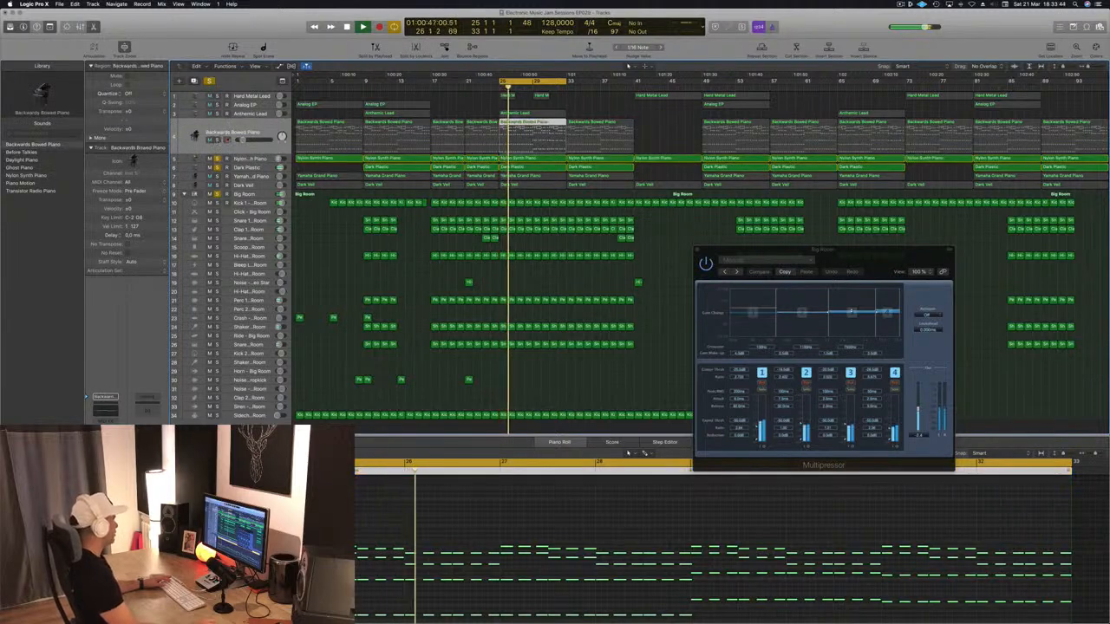
{"action": "left_click", "coordinate": [216, 139]}
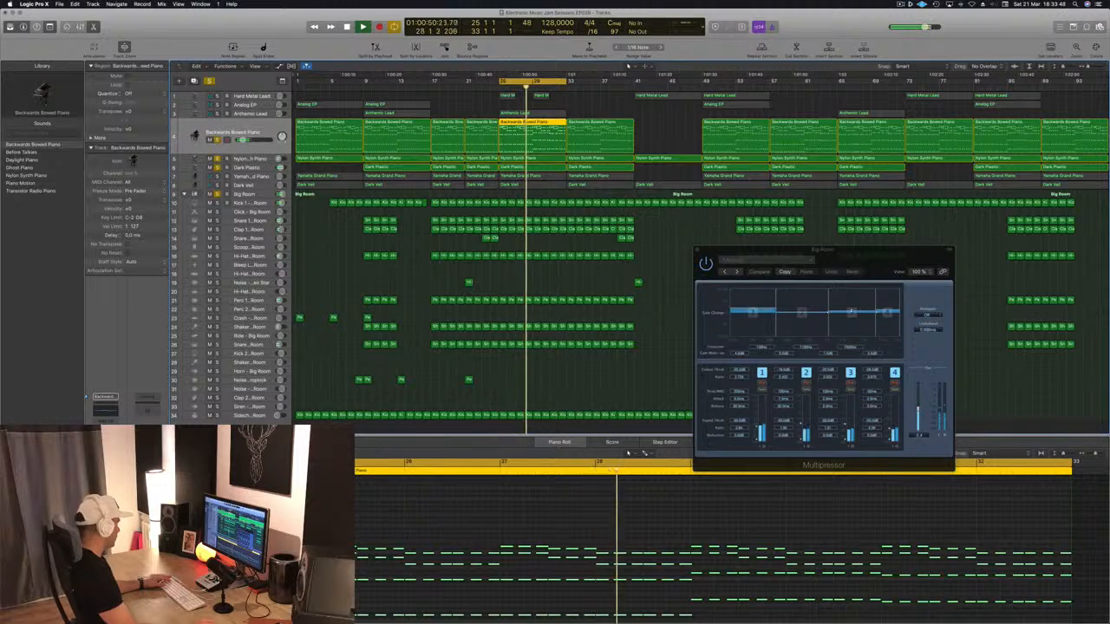
{"action": "left_click", "coordinate": [106, 450]}
{"action": "left_click_drag", "start_coordinate": [343, 19], "coordinate": [520, 40]}
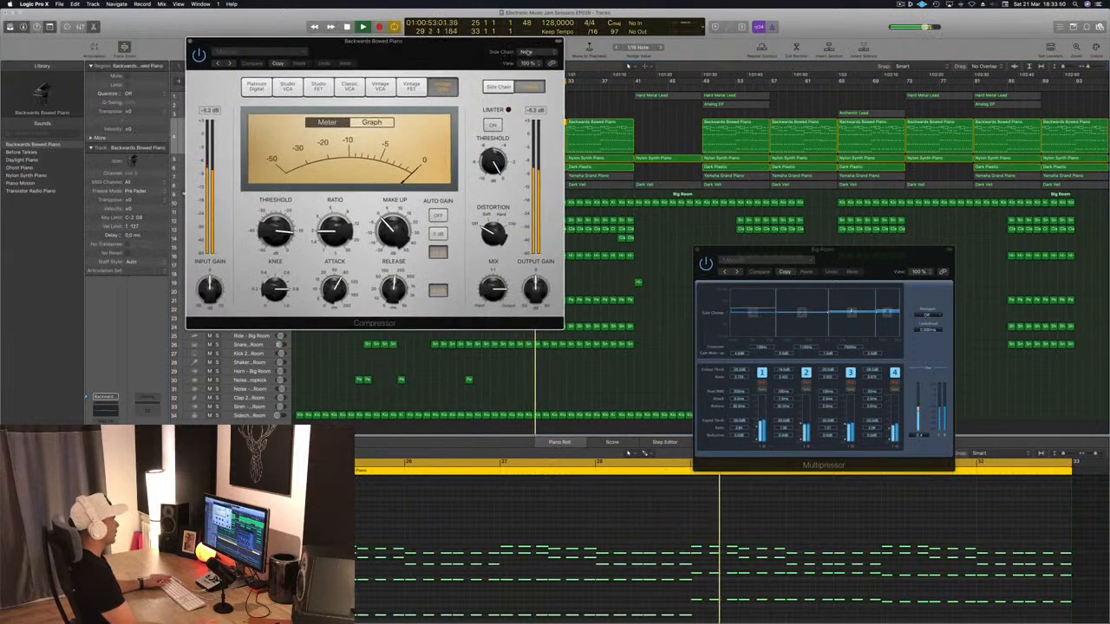
{"action": "left_click", "coordinate": [524, 52]}
{"action": "mouse_move", "coordinate": [529, 76]}
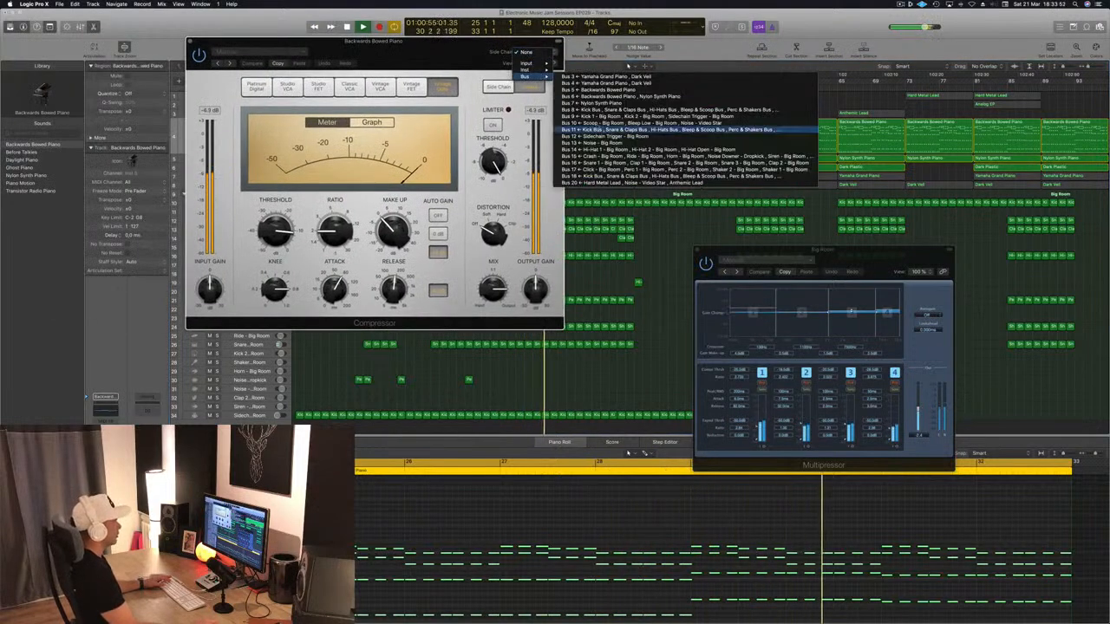
{"action": "left_click", "coordinate": [611, 137]}
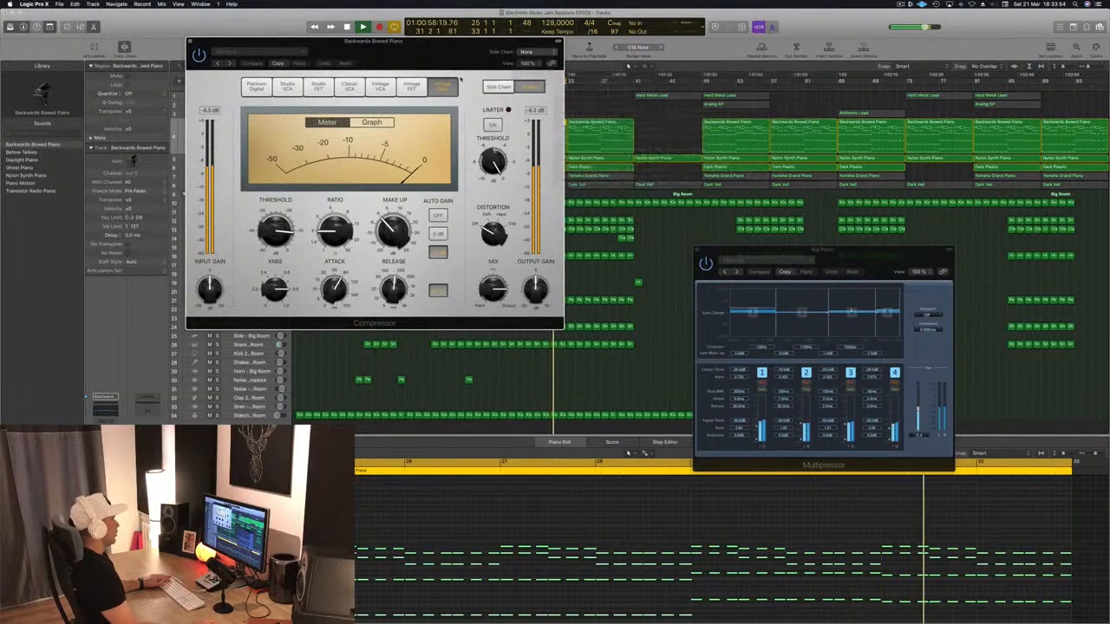
- Adjust the threshold of Backwards Bowed Piano's Compressor and check its Side Chain source
{"action": "left_click_drag", "start_coordinate": [382, 40], "coordinate": [570, 32]}
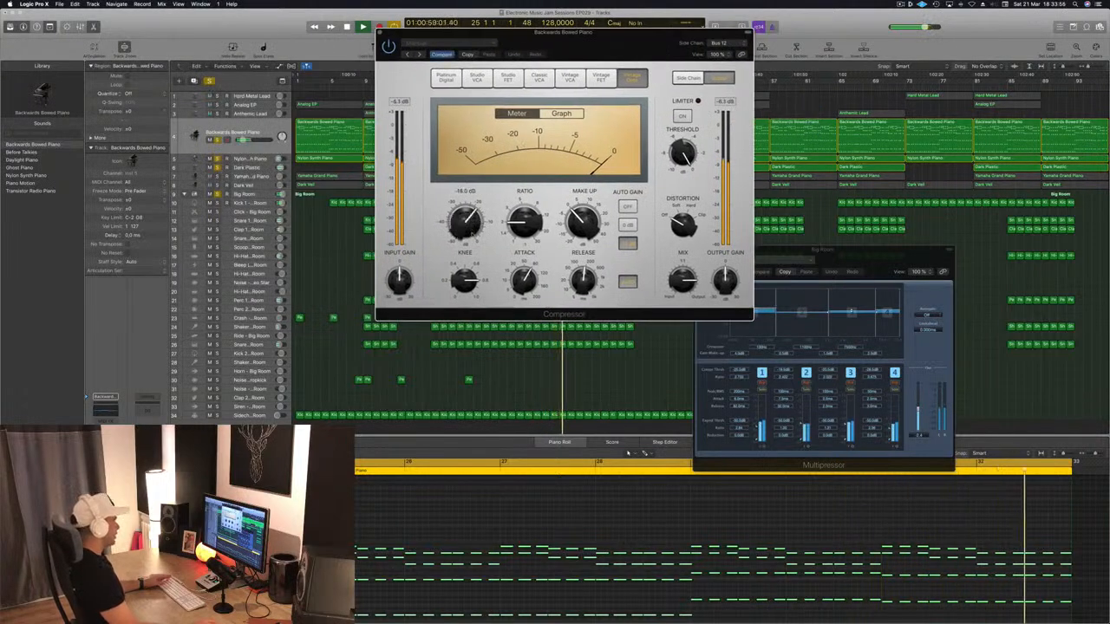
{"action": "mouse_move", "coordinate": [467, 223]}
{"action": "left_mouse_down"}
{"action": "mouse_move", "coordinate": [468, 243]}
{"action": "mouse_move", "coordinate": [465, 213]}
{"action": "left_mouse_up"}
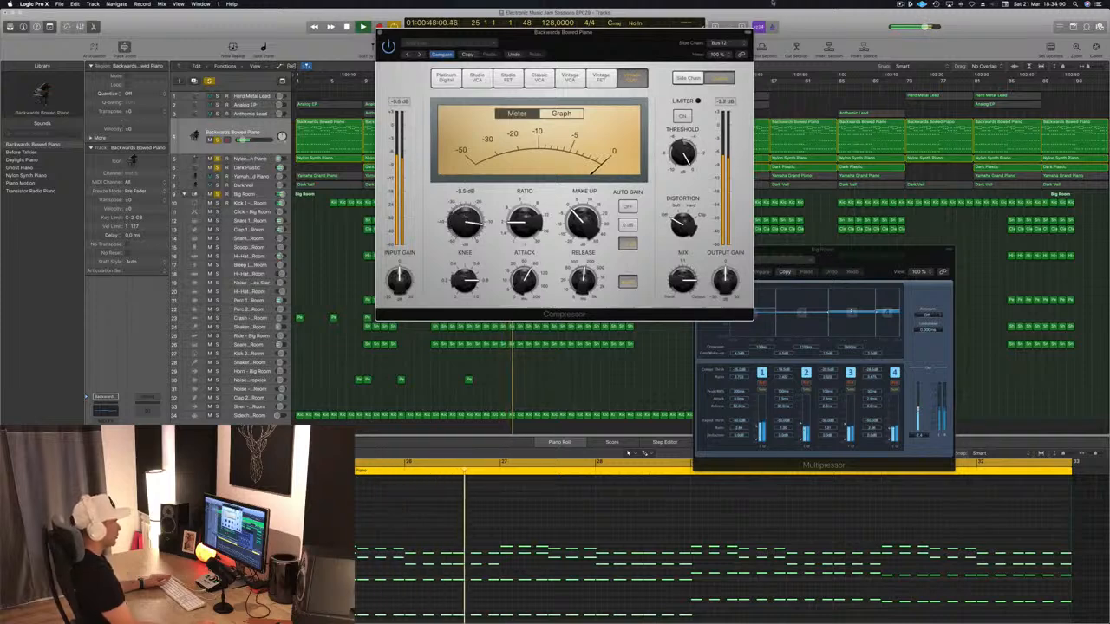
{"action": "left_click", "coordinate": [729, 43]}
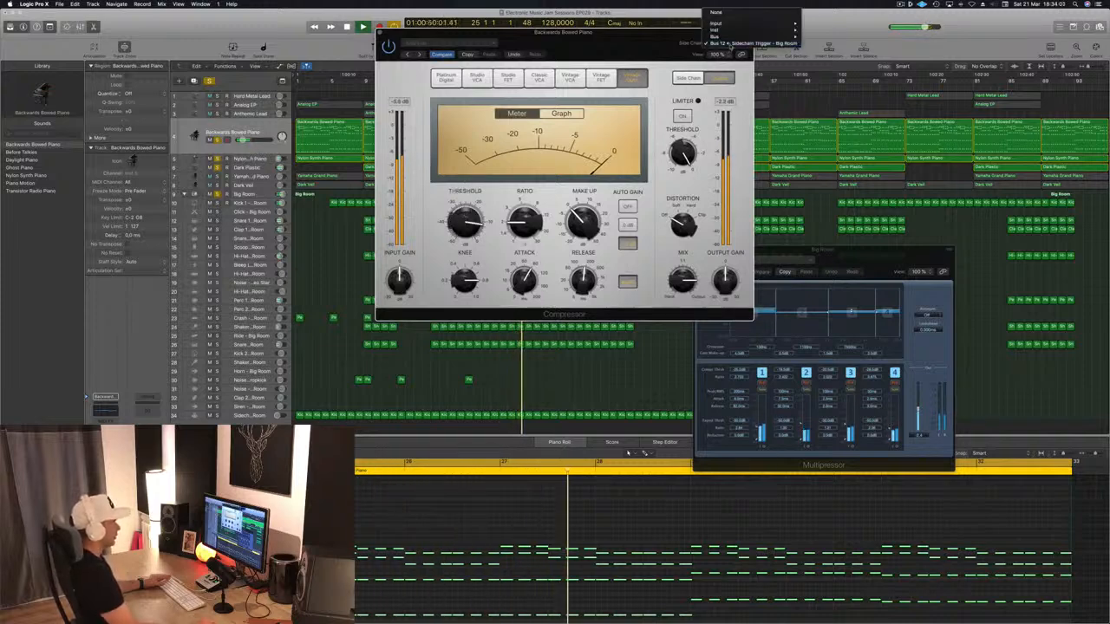
{"action": "left_click", "coordinate": [659, 37]}
{"action": "left_click_drag", "start_coordinate": [656, 37], "coordinate": [704, 26]}
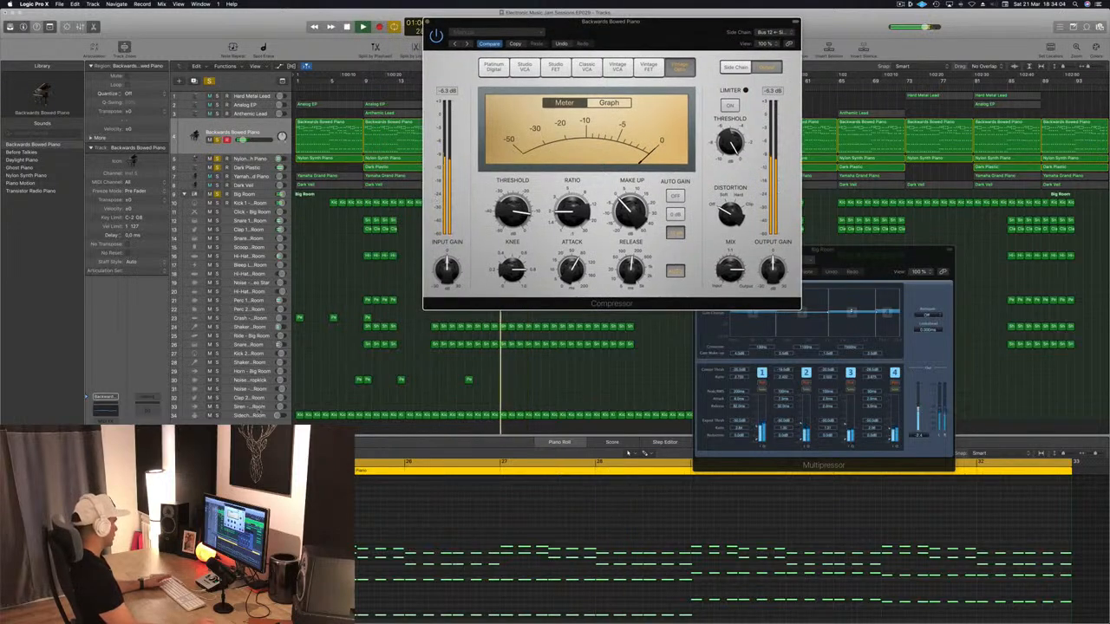
- Silence the Sidechain Trigger - Big Room track and reselect Bus 12 as the Side Chain source of Backwards Bowed Piano's Compressor
{"action": "left_click", "coordinate": [256, 415]}
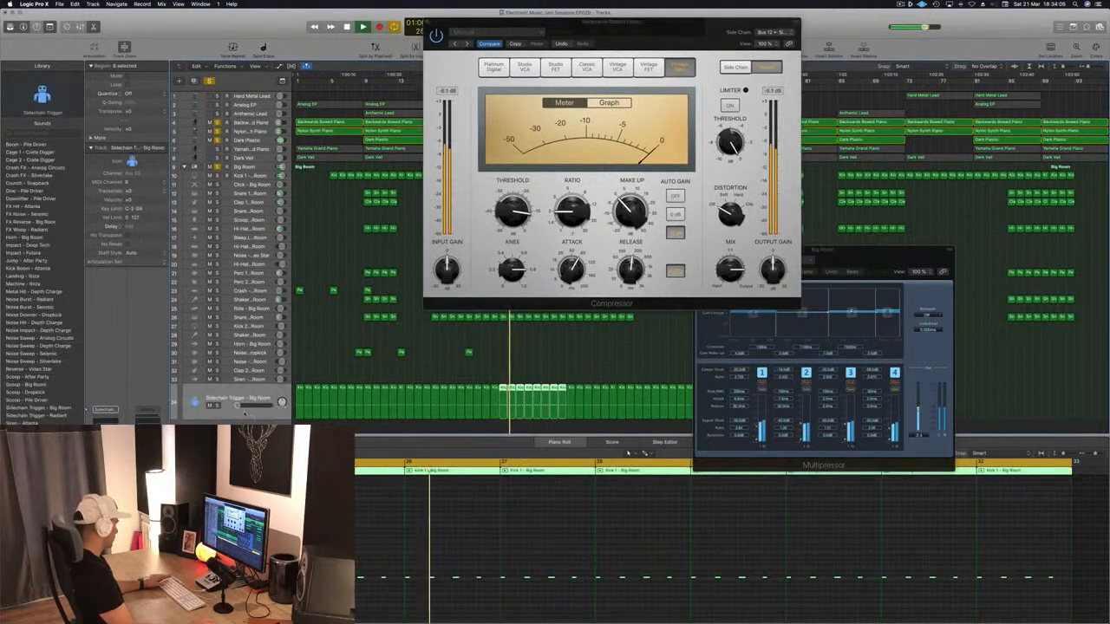
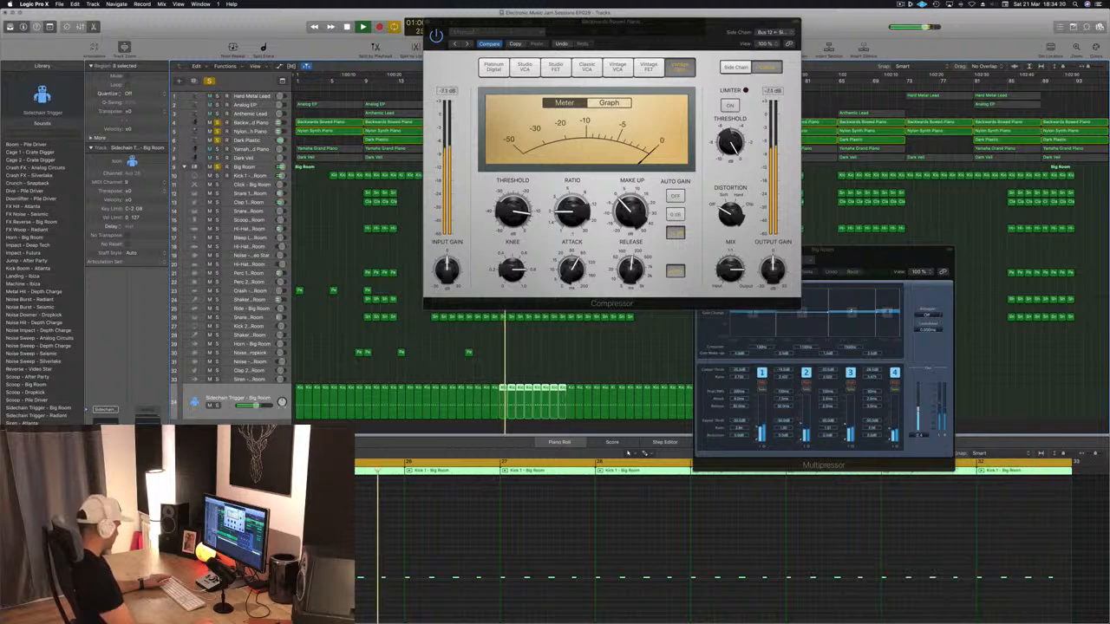
{"action": "key", "text": "ctrl+m"}
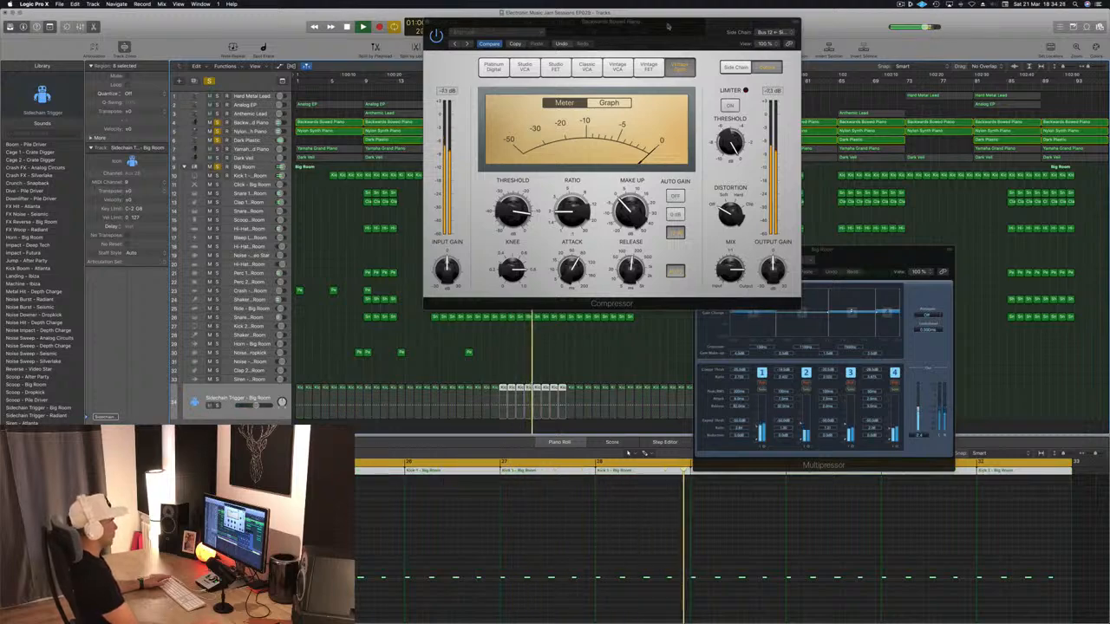
{"action": "left_click_drag", "start_coordinate": [647, 22], "coordinate": [710, 144]}
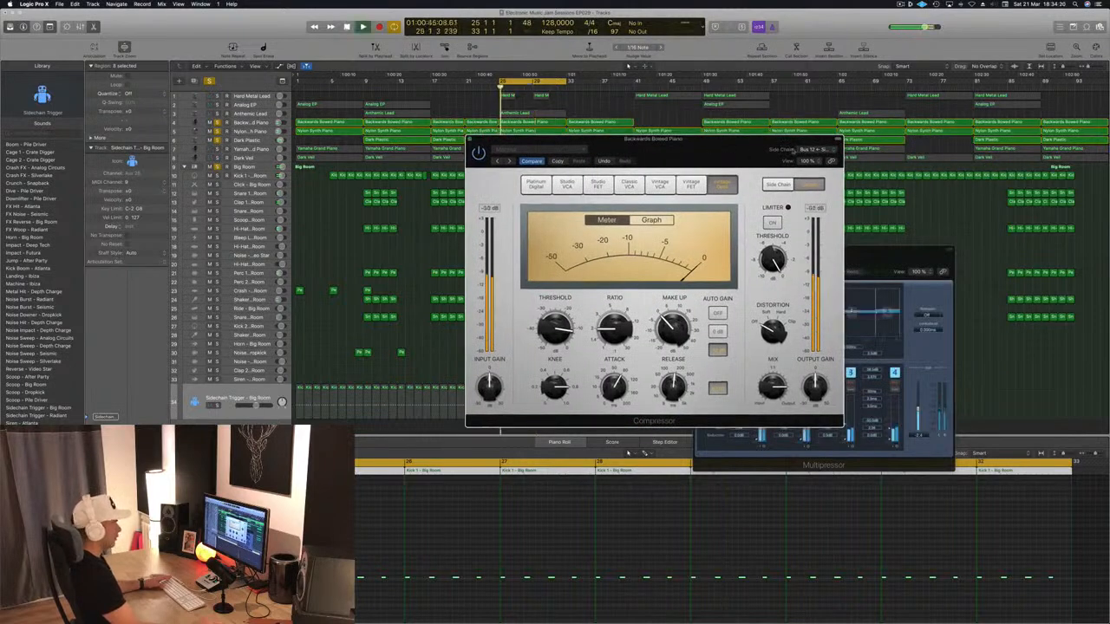
{"action": "left_click", "coordinate": [804, 149]}
{"action": "mouse_move", "coordinate": [819, 143]}
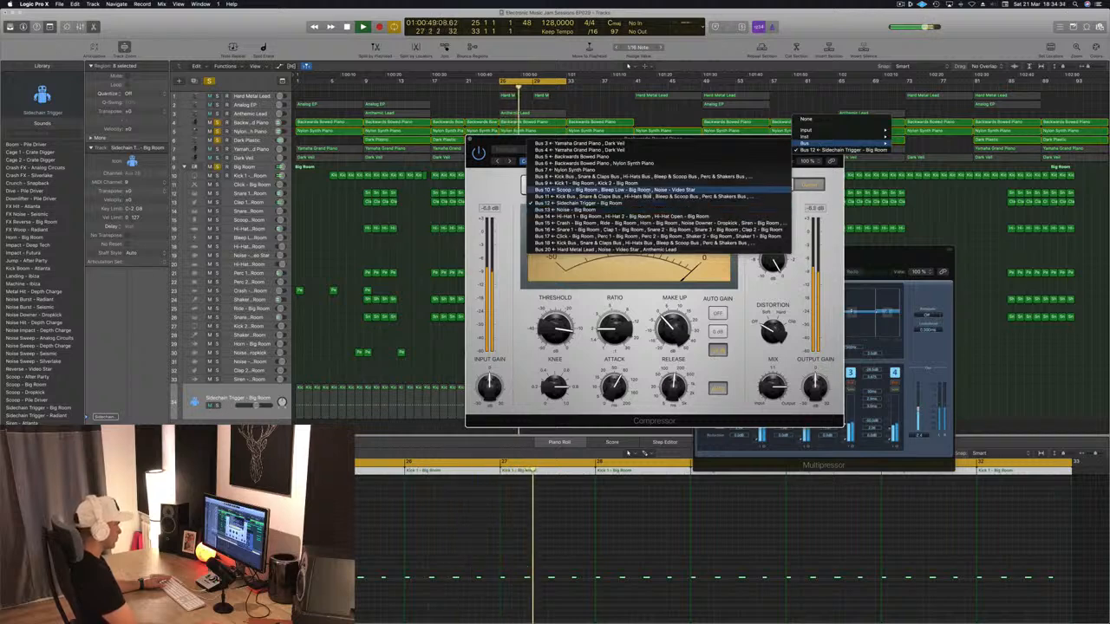
{"action": "left_click", "coordinate": [647, 206]}
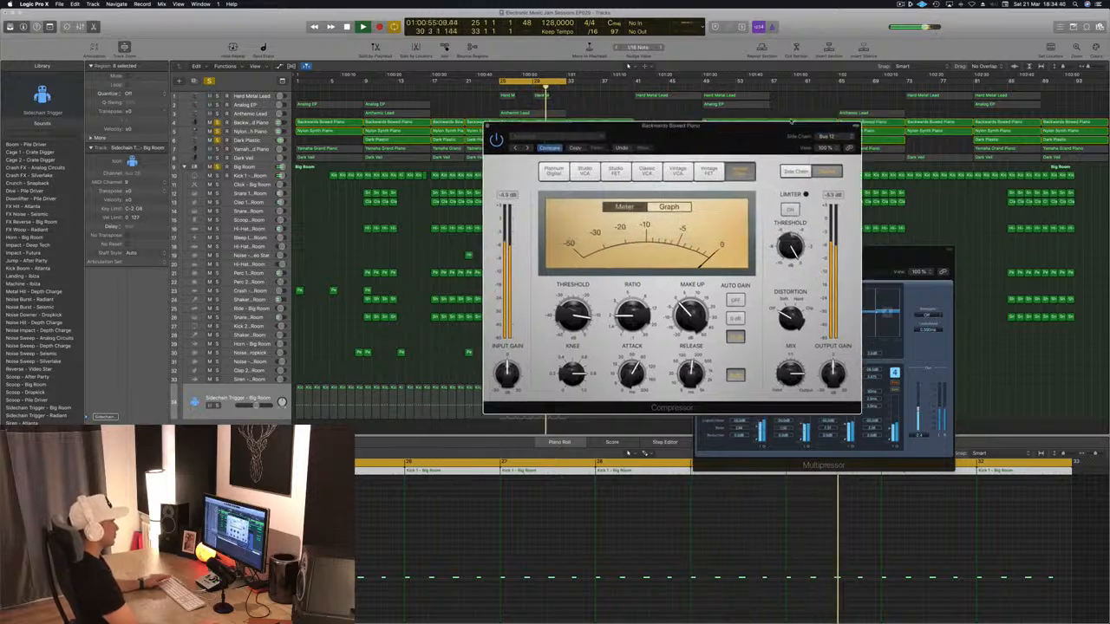
- Reset the Compressor's threshold to its default and display the Side Chain settings and the gain reduction Graph
{"action": "left_click_drag", "start_coordinate": [791, 122], "coordinate": [826, 85]}
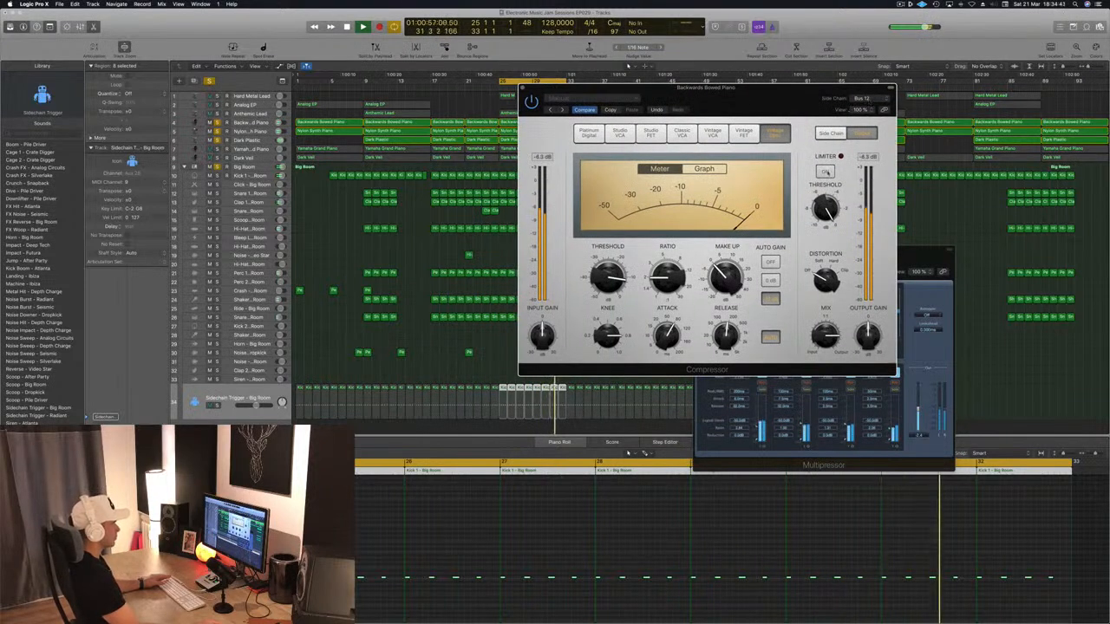
{"action": "left_click", "coordinate": [830, 134]}
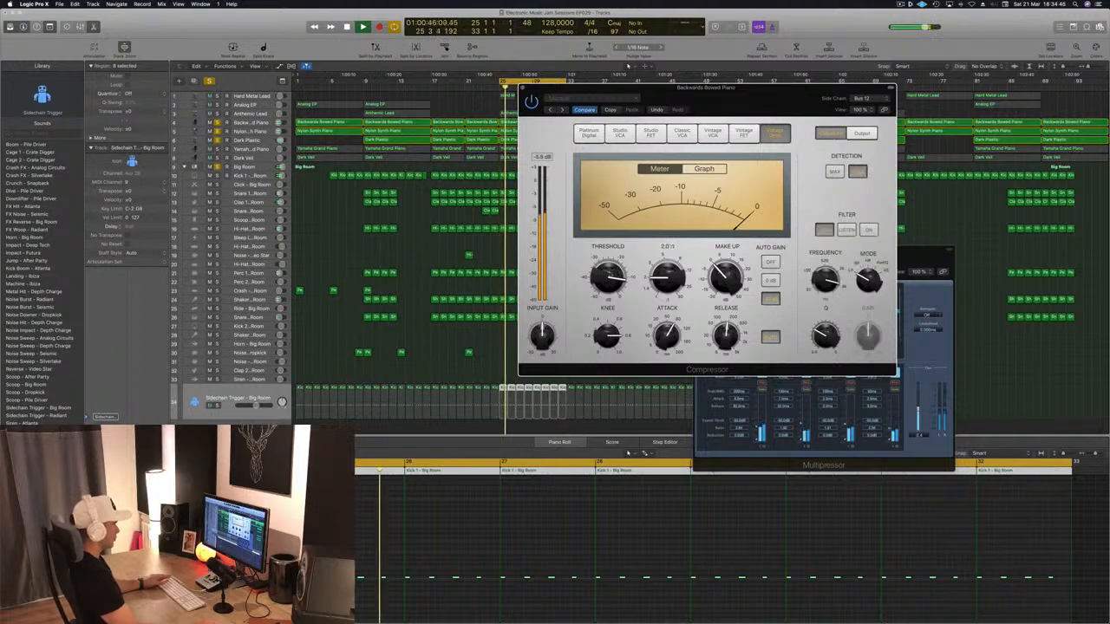
{"action": "left_click", "coordinate": [609, 277], "text": "alt"}
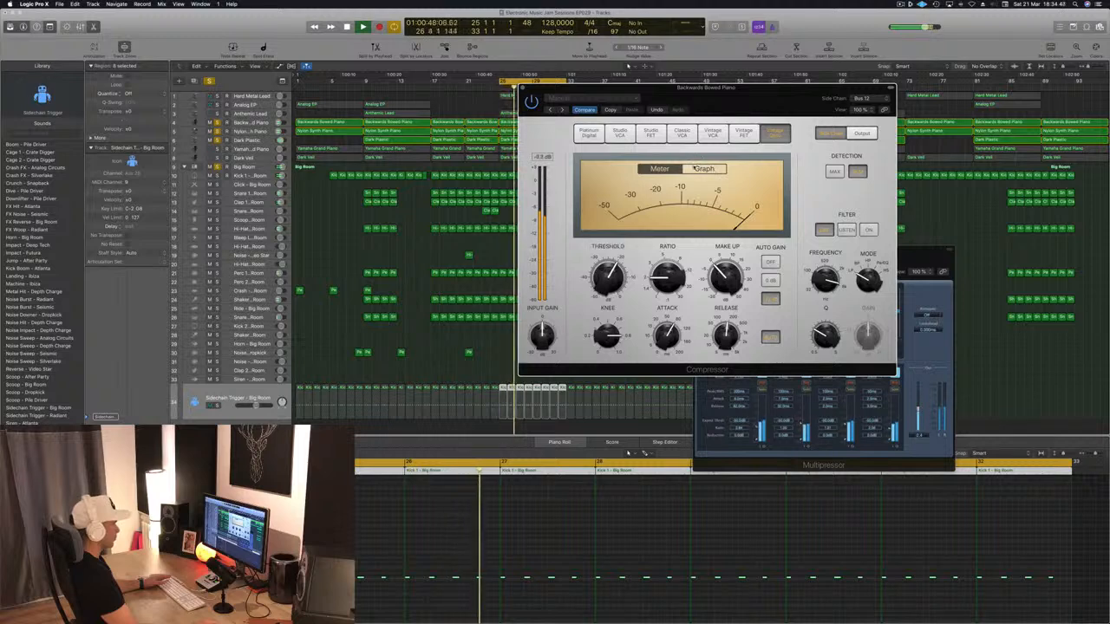
{"action": "left_click", "coordinate": [714, 168]}
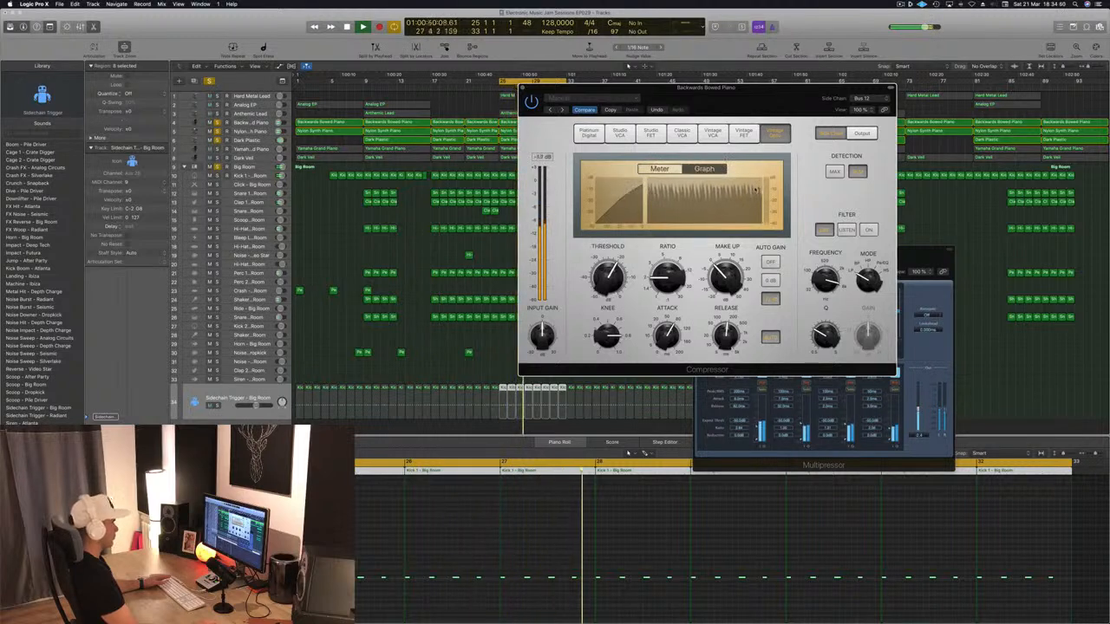
{"action": "key", "text": "space"}
{"action": "left_click_drag", "start_coordinate": [766, 95], "coordinate": [779, 91]}
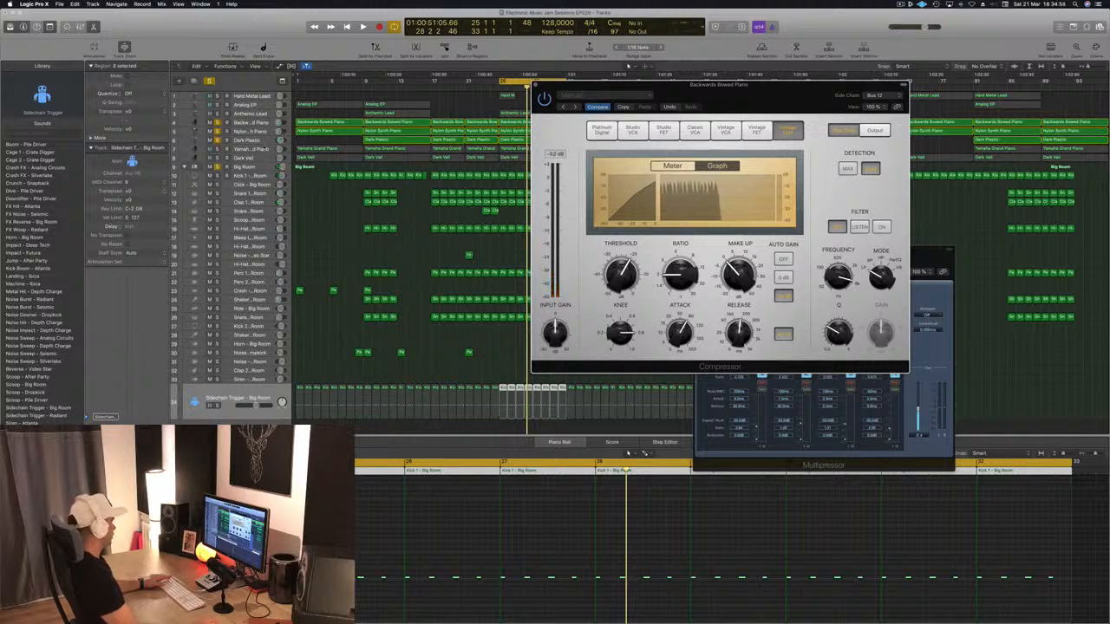
- Play the section while checking the Yamaha Grand Piano, Dark Plastic and Backwards Bowed Piano tracks, and close the Compressor
{"action": "left_click", "coordinate": [264, 148]}
{"action": "key", "text": "space"}
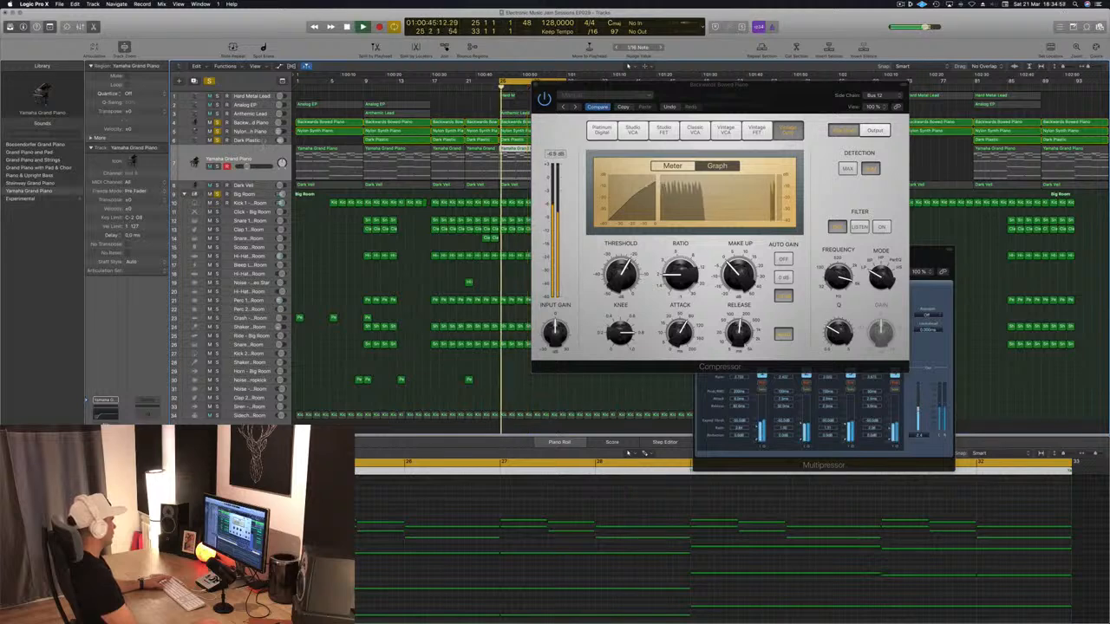
{"action": "left_click", "coordinate": [247, 144]}
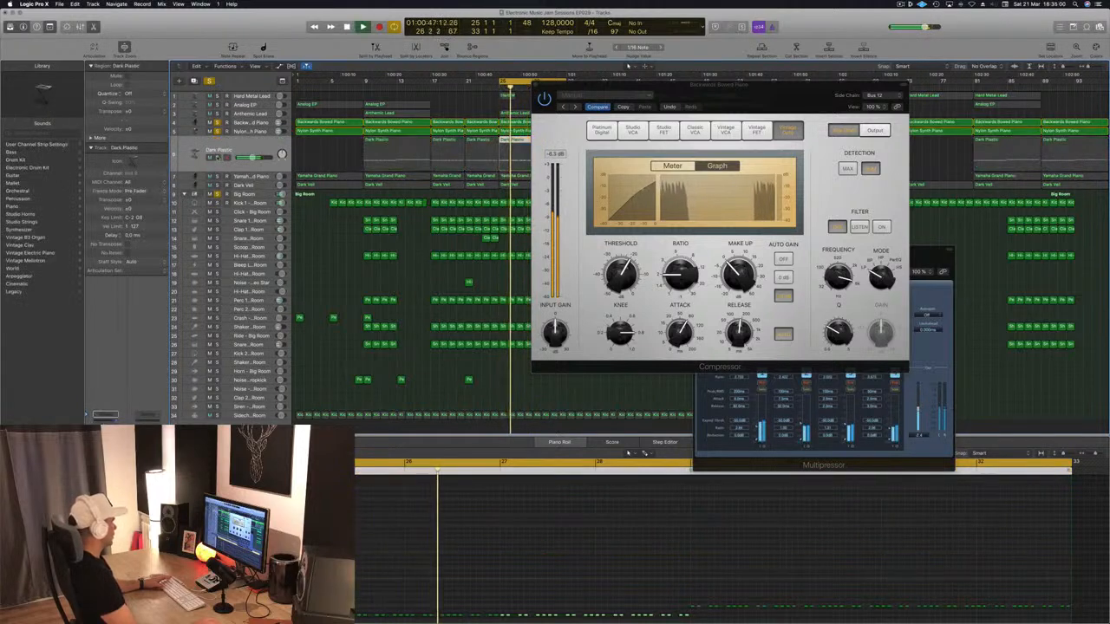
{"action": "left_click", "coordinate": [250, 123]}
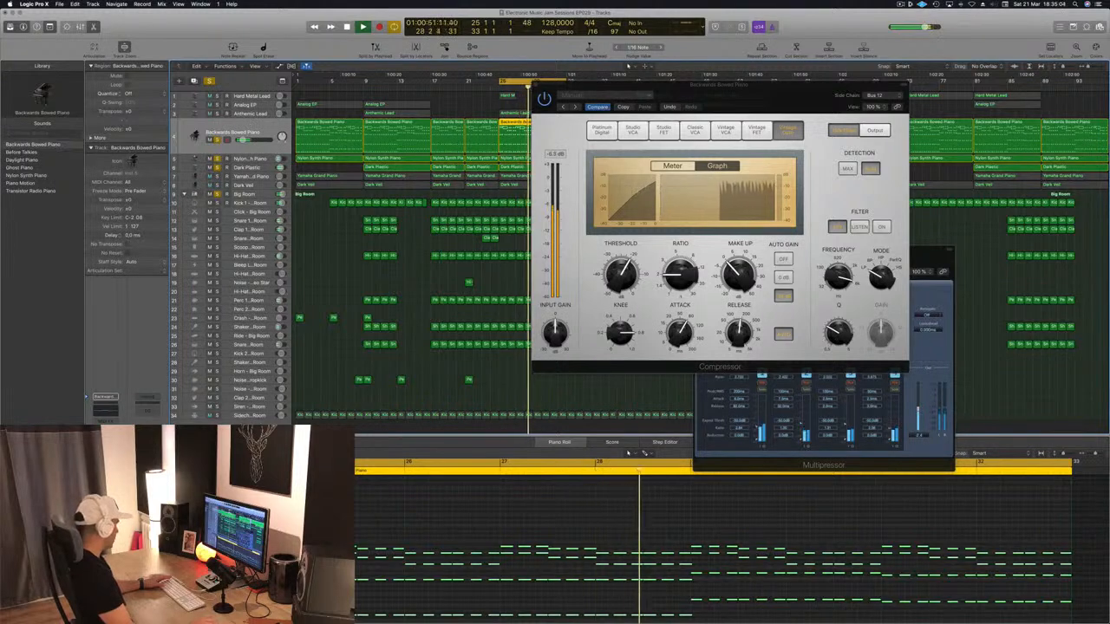
{"action": "key", "text": "super+w"}
{"action": "left_click", "coordinate": [105, 455]}
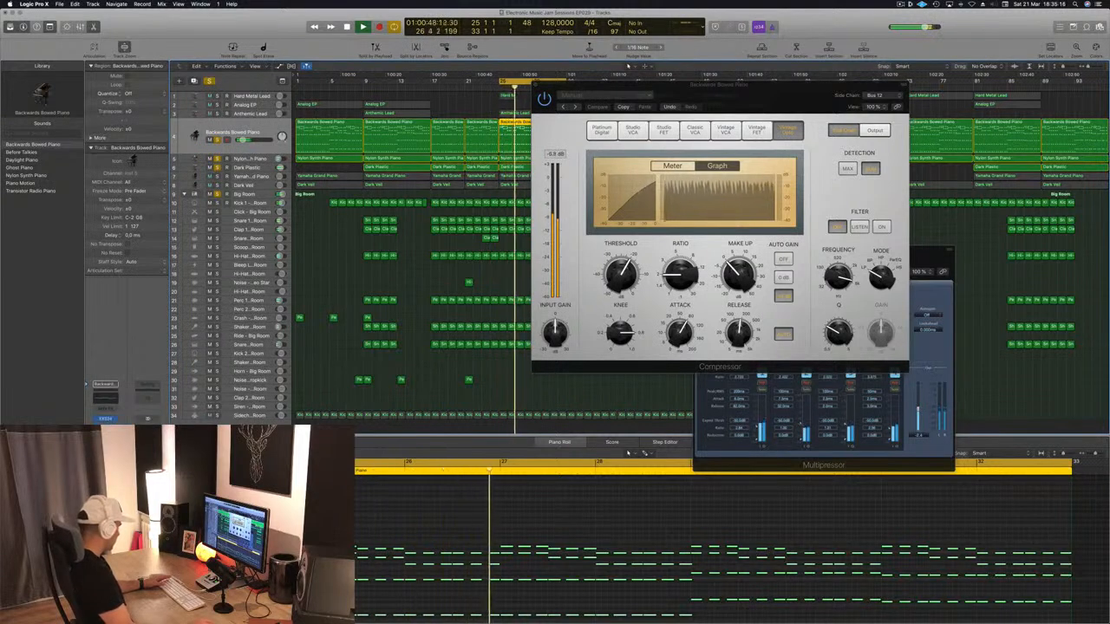
{"action": "key", "text": "super+w"}
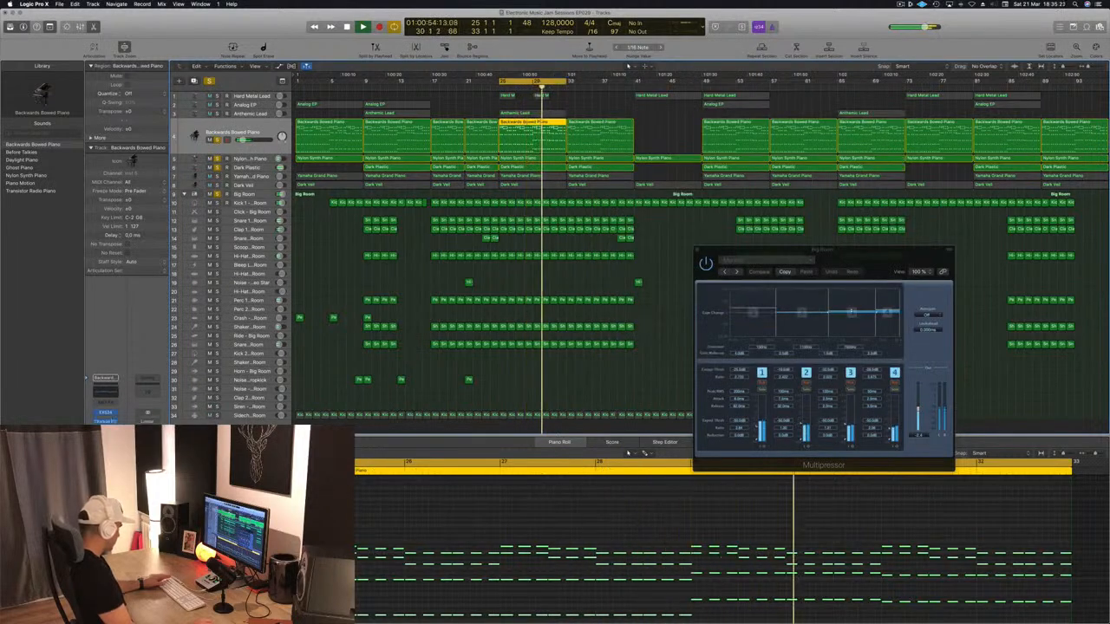
- Deselect the Backwards Bowed Piano region and clear solo from all tracks
{"action": "left_click", "coordinate": [545, 160]}
{"action": "left_click", "coordinate": [555, 102]}
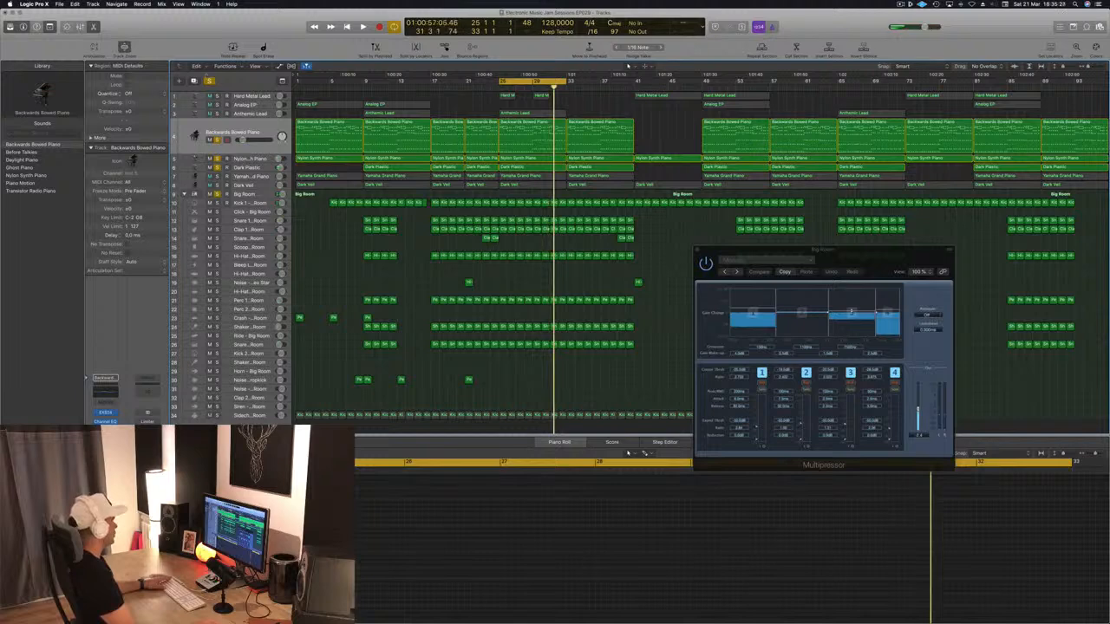
{"action": "left_click", "coordinate": [209, 82]}
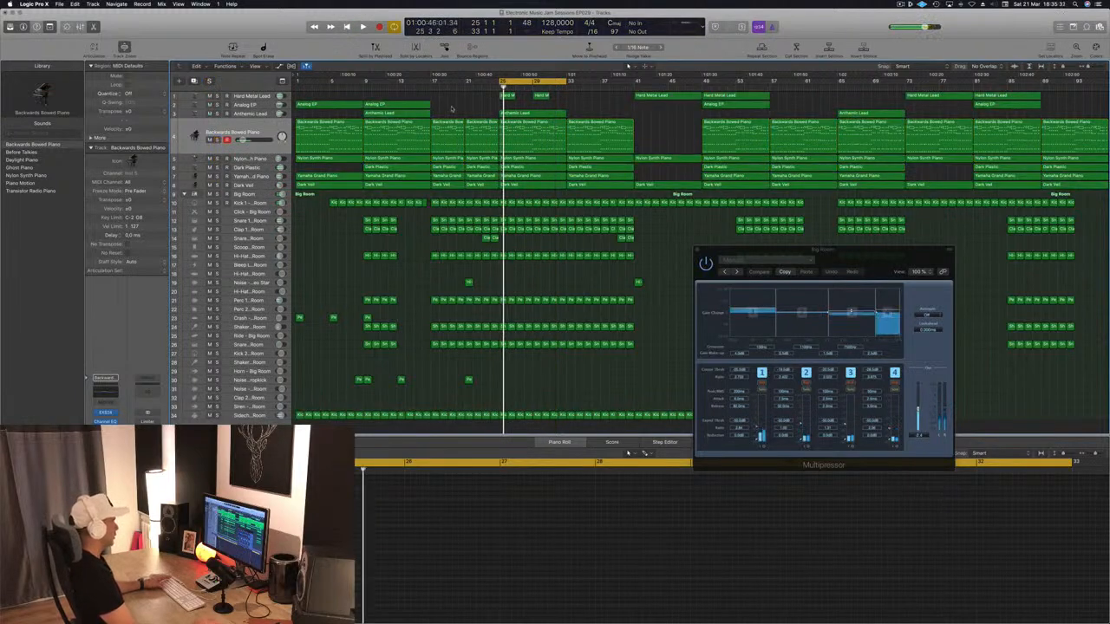
- Listen to the Backwards Bowed Piano track in solo and unsolo it
{"action": "left_click", "coordinate": [251, 134]}
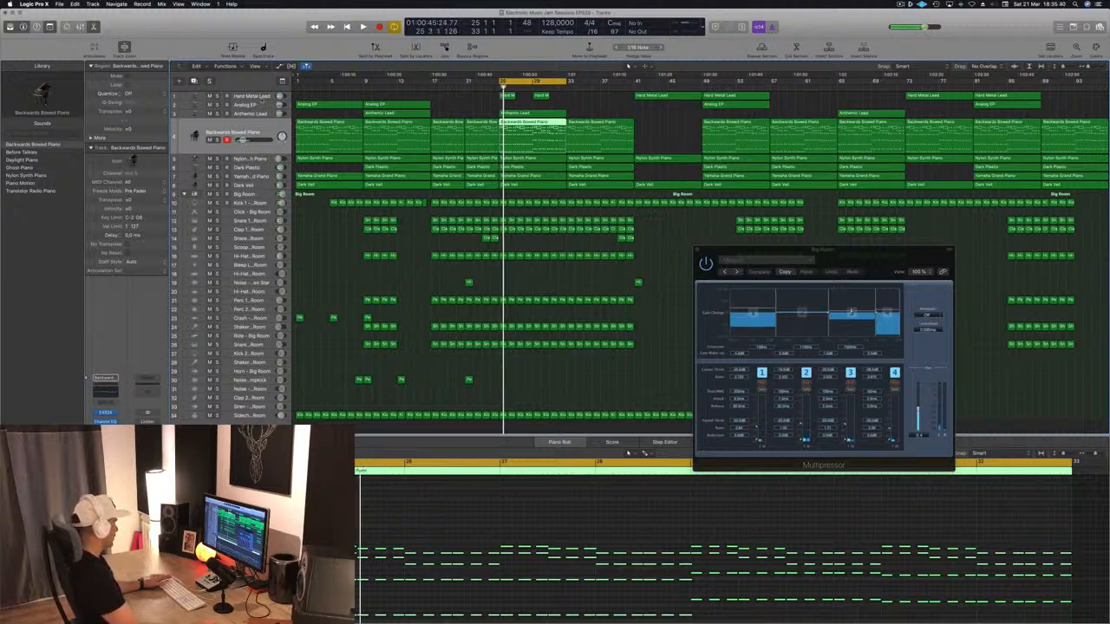
{"action": "key", "text": "s"}
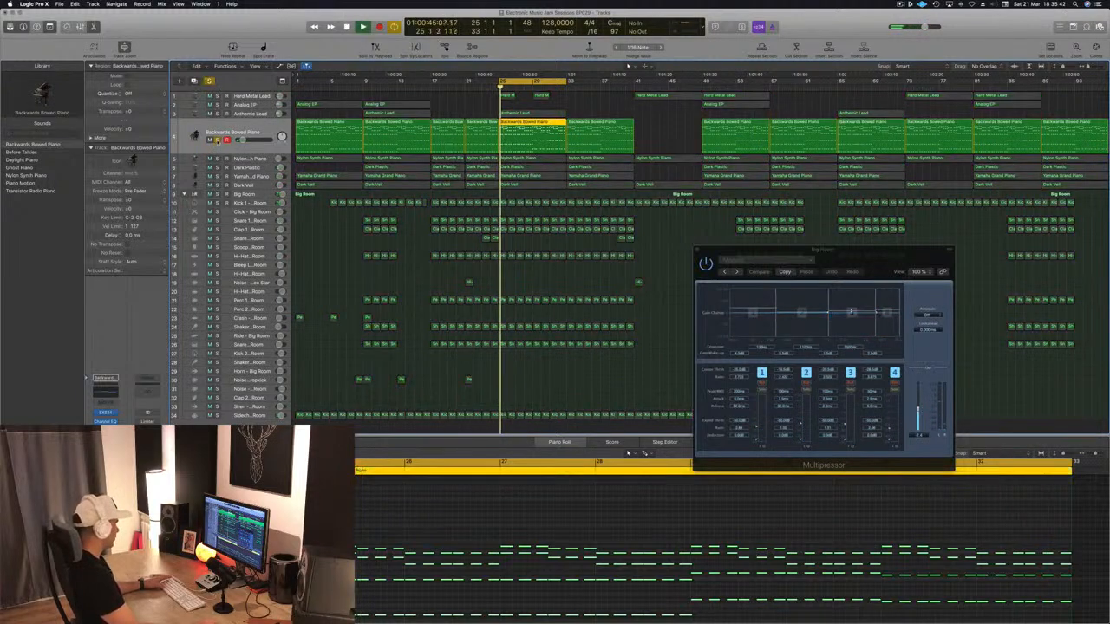
{"action": "key", "text": "s"}
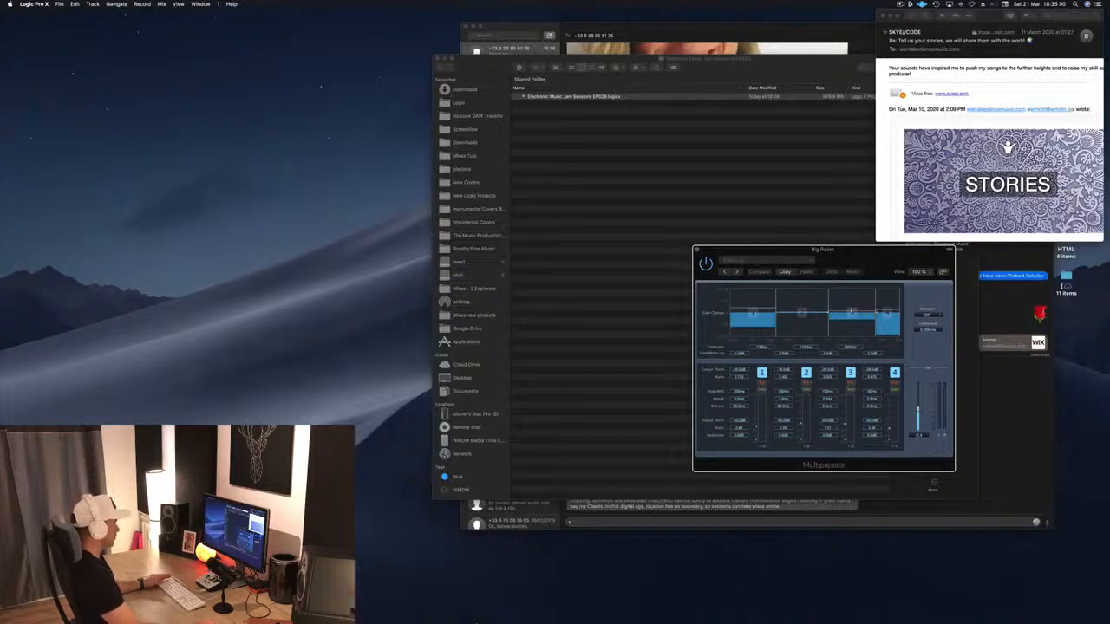
- Quit Logic Pro, saving the changes to the Electronic Music Jam Sessions EP029 project
{"action": "right_click", "coordinate": [517, 607]}
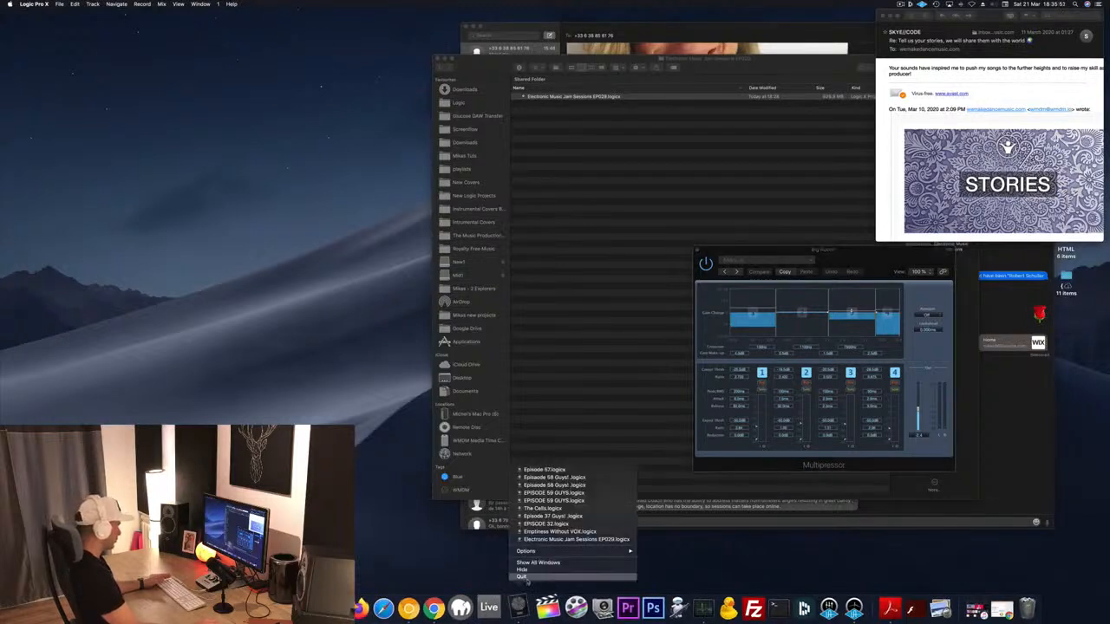
{"action": "left_click", "coordinate": [522, 577]}
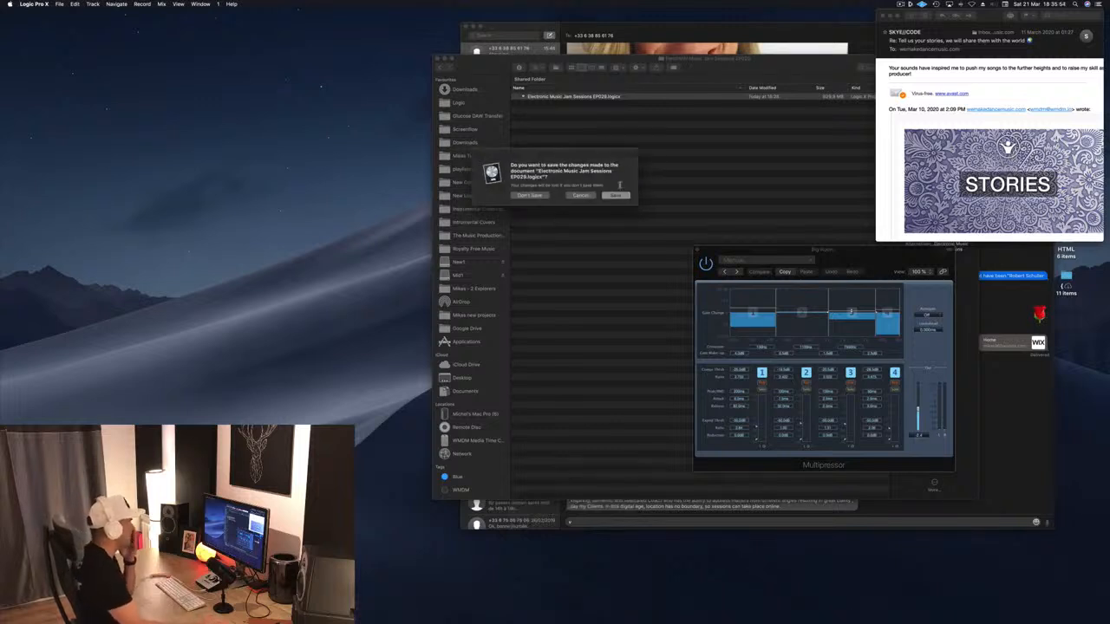
{"action": "left_click", "coordinate": [616, 195]}
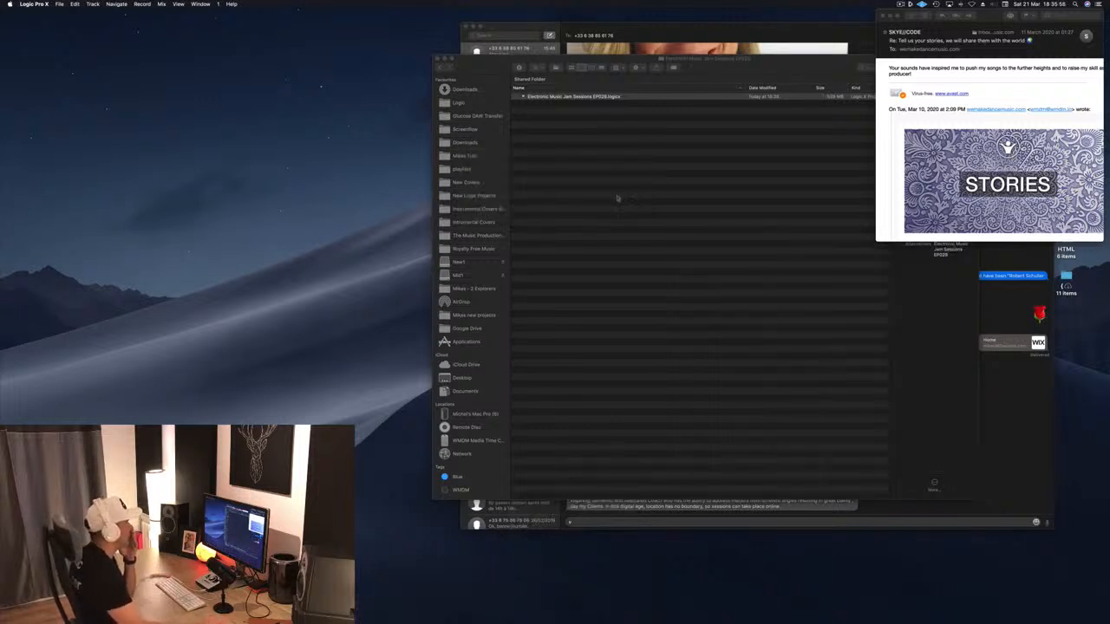
- Relaunch Logic Pro and reopen the most recent project, Electronic Music Jam Sessions EP029
{"action": "left_click_drag", "start_coordinate": [505, 62], "coordinate": [520, 32]}
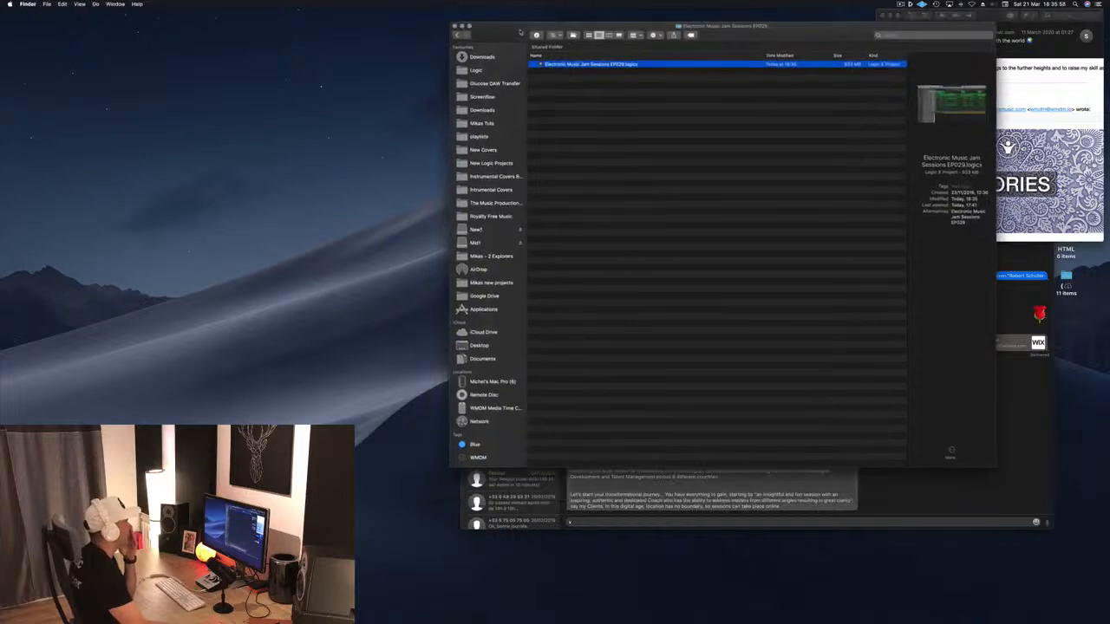
{"action": "mouse_move", "coordinate": [667, 614]}
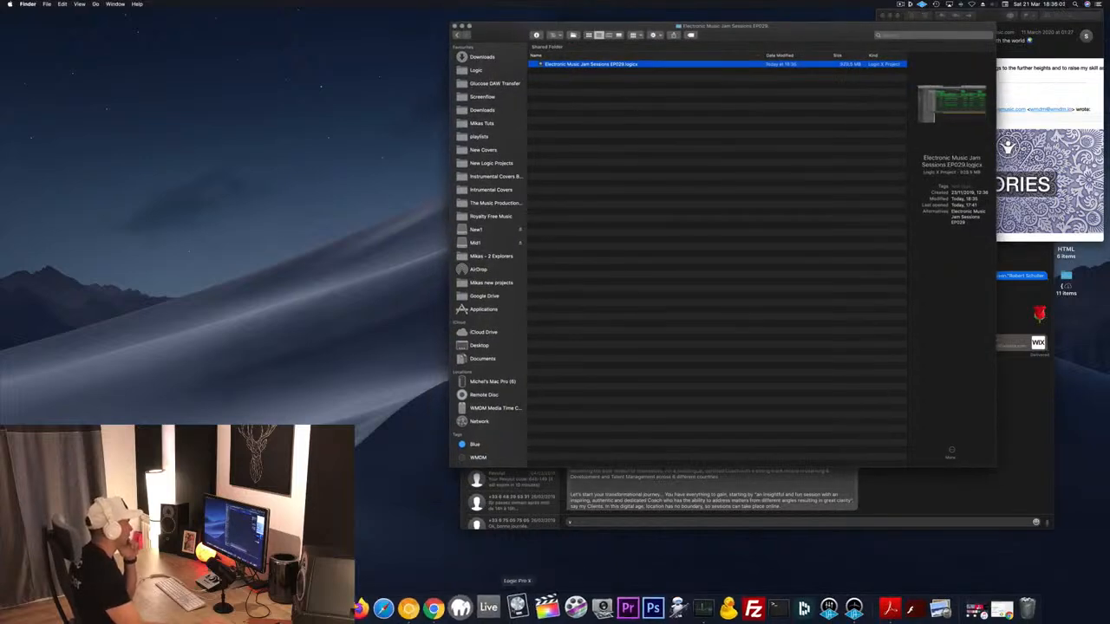
{"action": "left_click", "coordinate": [525, 607]}
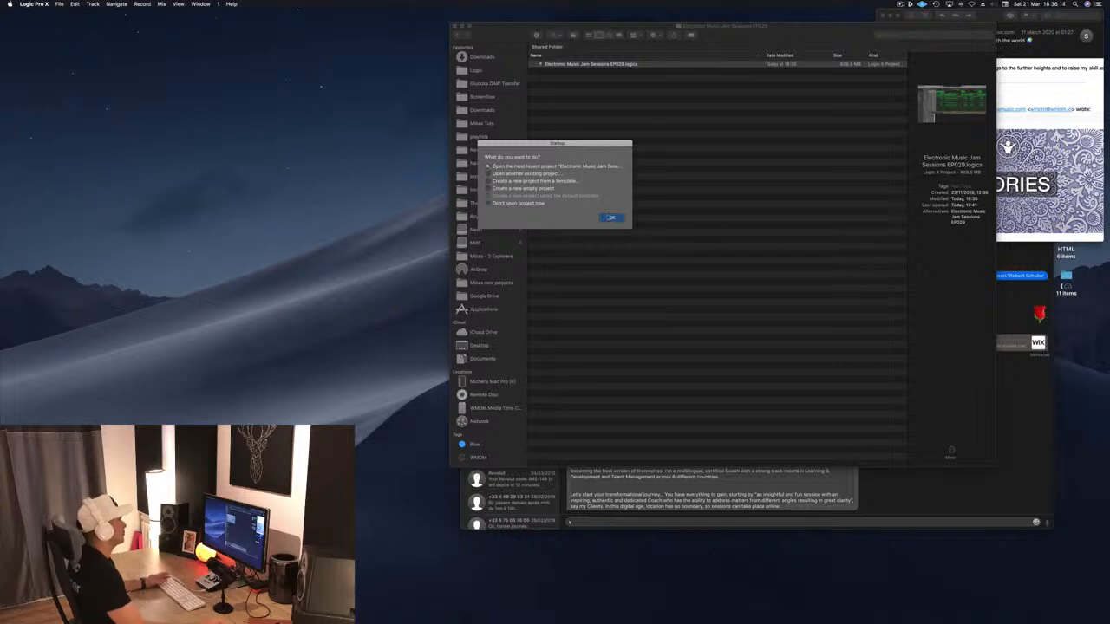
{"action": "left_click", "coordinate": [610, 218]}
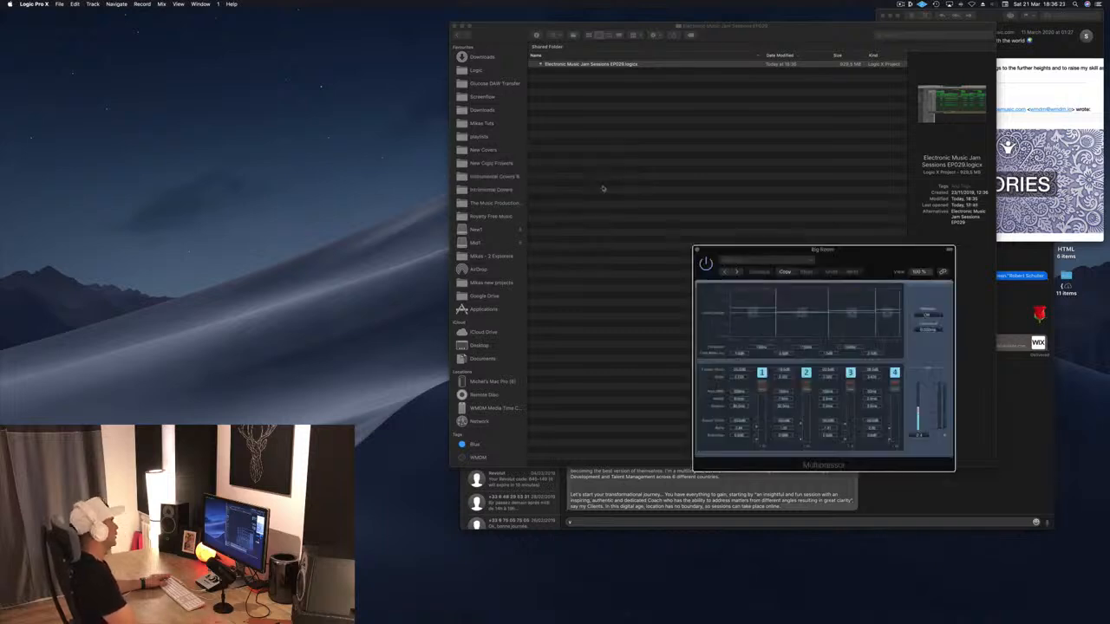
- Bring up the reopened project's main Tracks window
{"action": "left_click", "coordinate": [178, 4]}
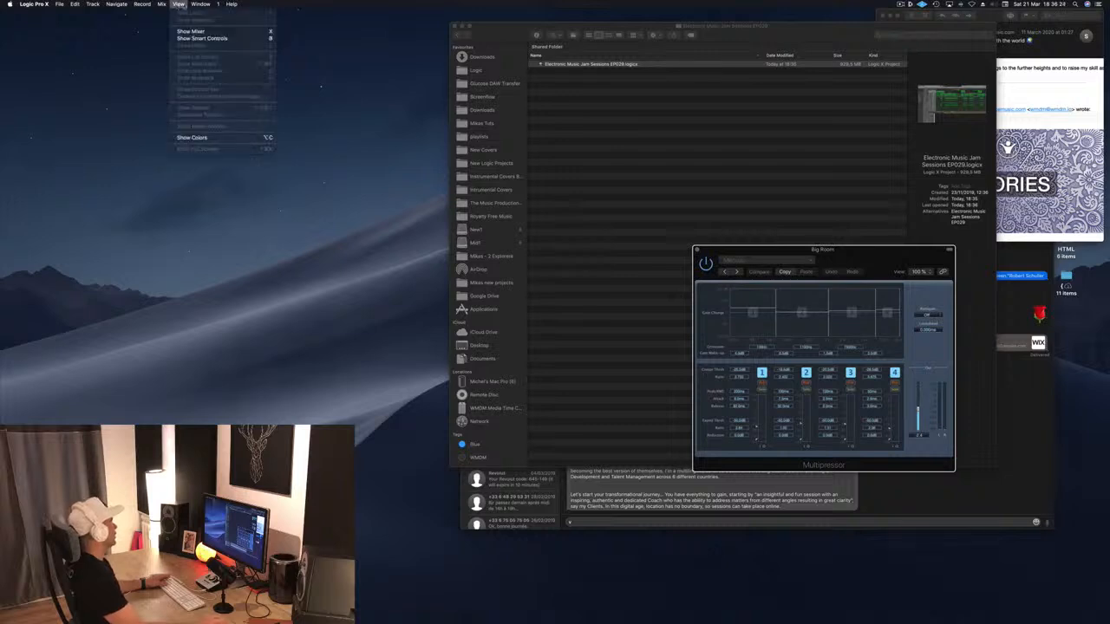
{"action": "mouse_move", "coordinate": [201, 5]}
{"action": "left_click", "coordinate": [222, 50]}
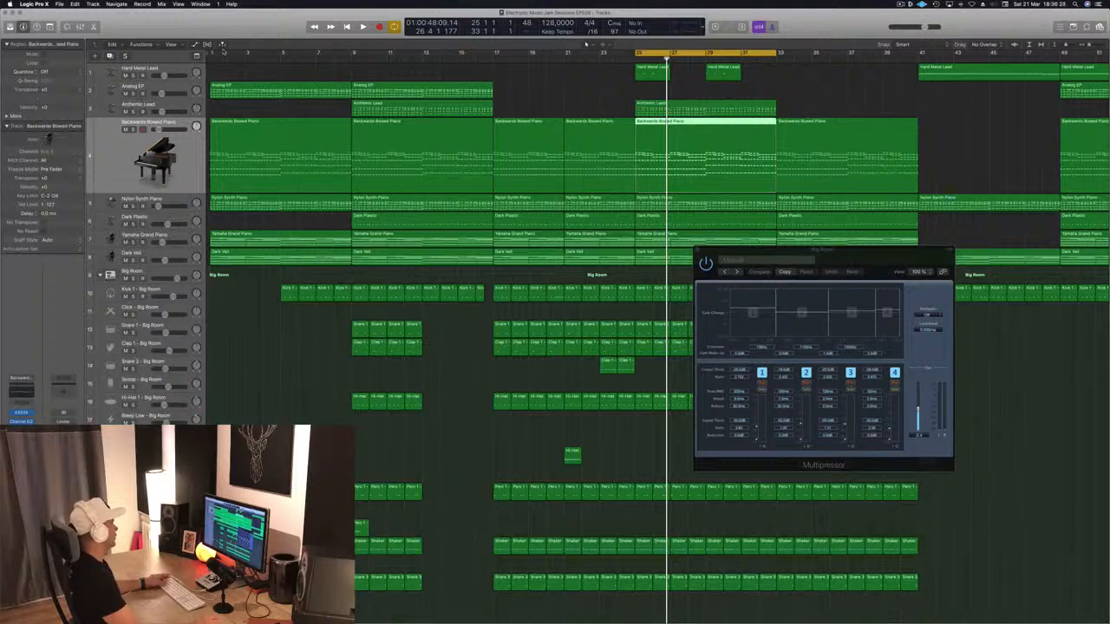
- Play the cycled section and open Backwards Bowed Piano's Compressor with its display set to Meter
{"action": "left_click", "coordinate": [525, 88]}
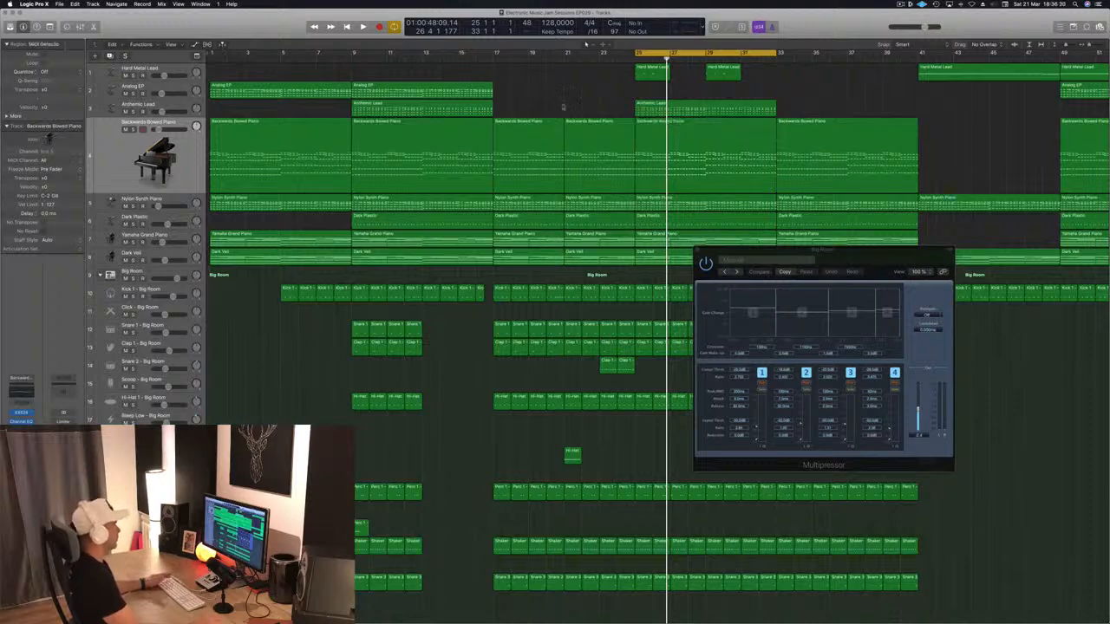
{"action": "key", "text": "space"}
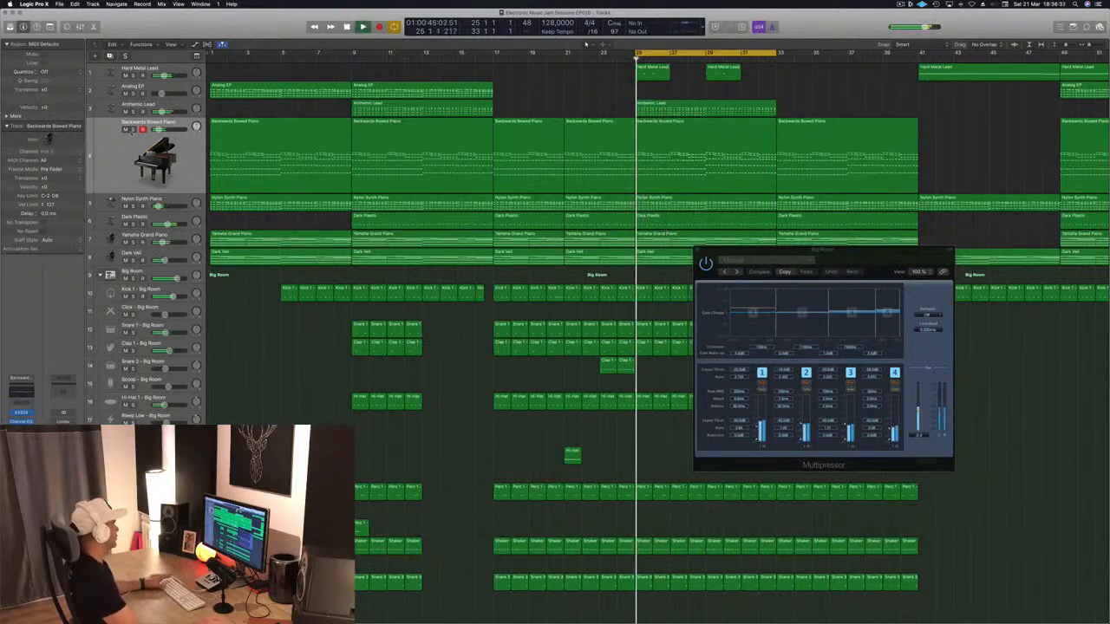
{"action": "left_click", "coordinate": [132, 135]}
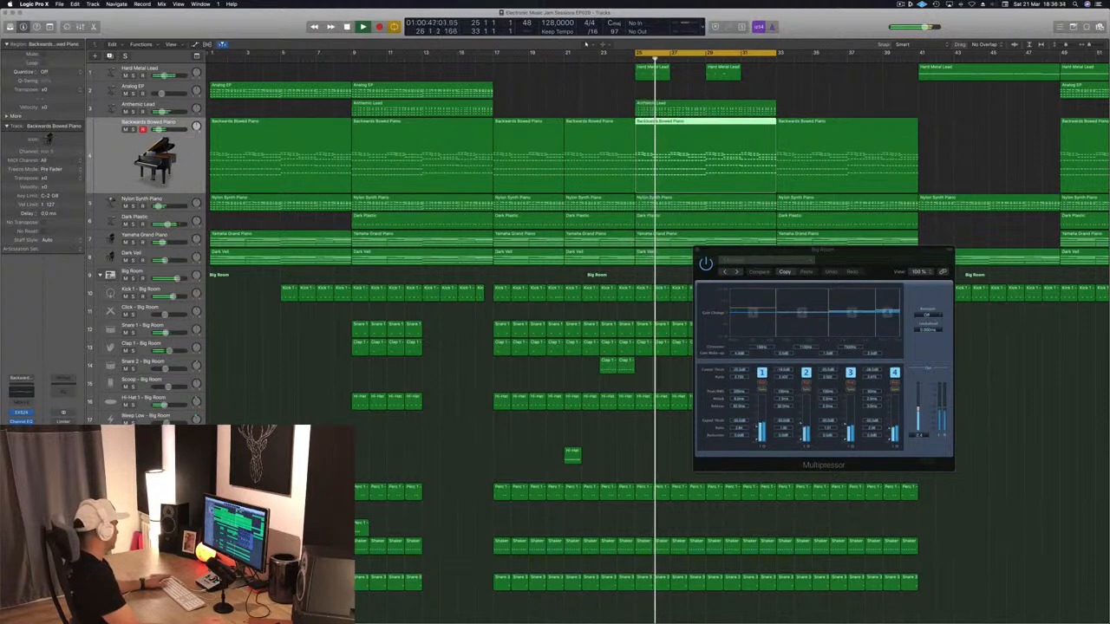
{"action": "left_click", "coordinate": [22, 430]}
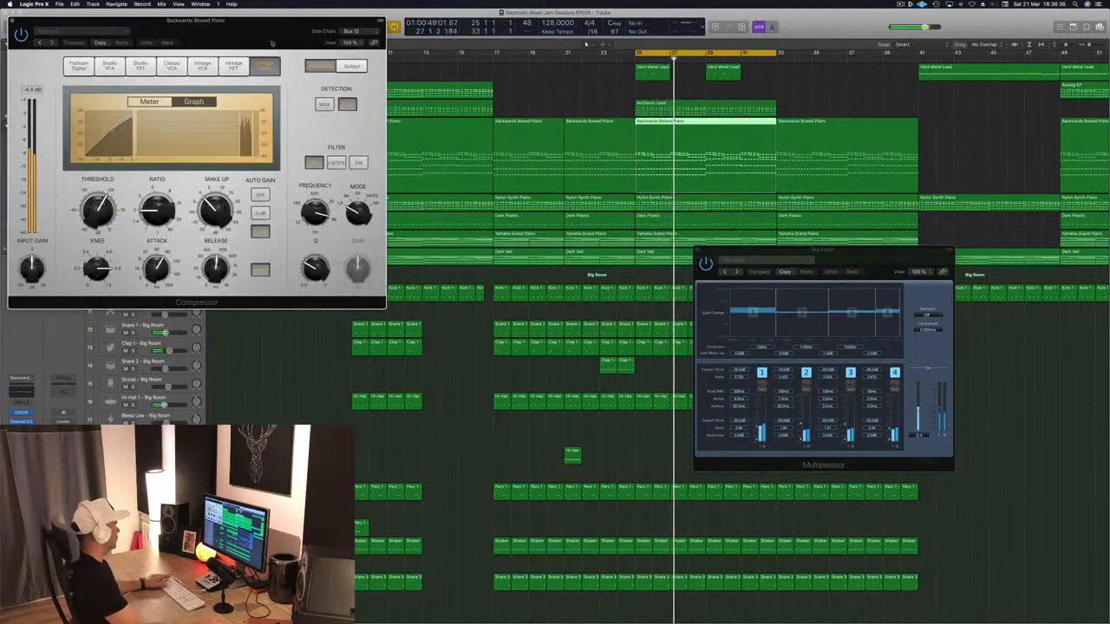
{"action": "left_click_drag", "start_coordinate": [272, 42], "coordinate": [704, 131]}
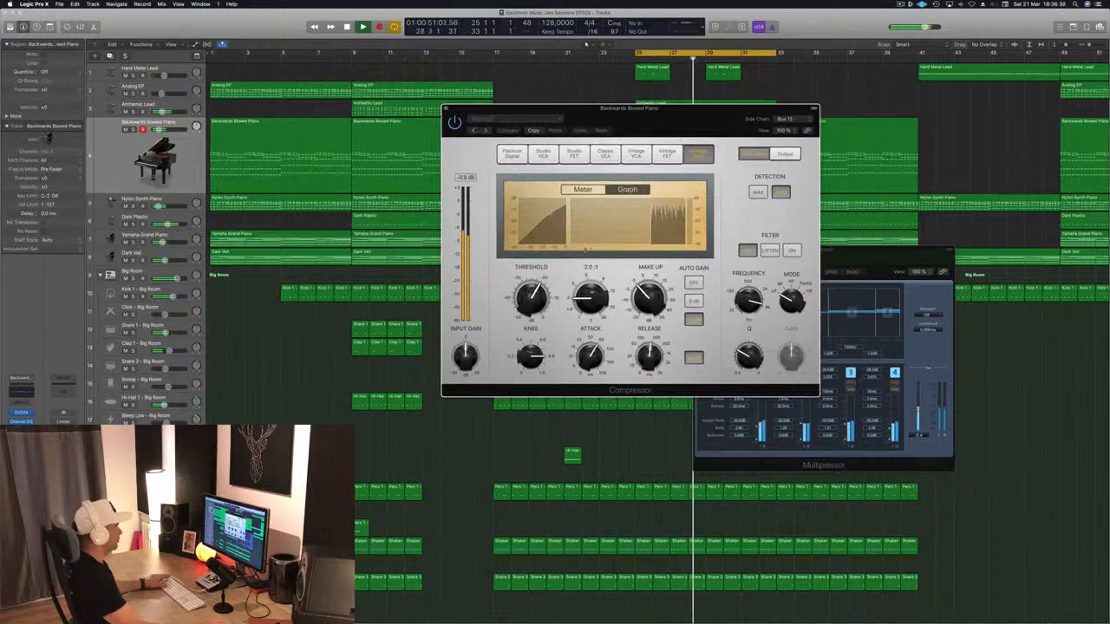
{"action": "left_click", "coordinate": [582, 189]}
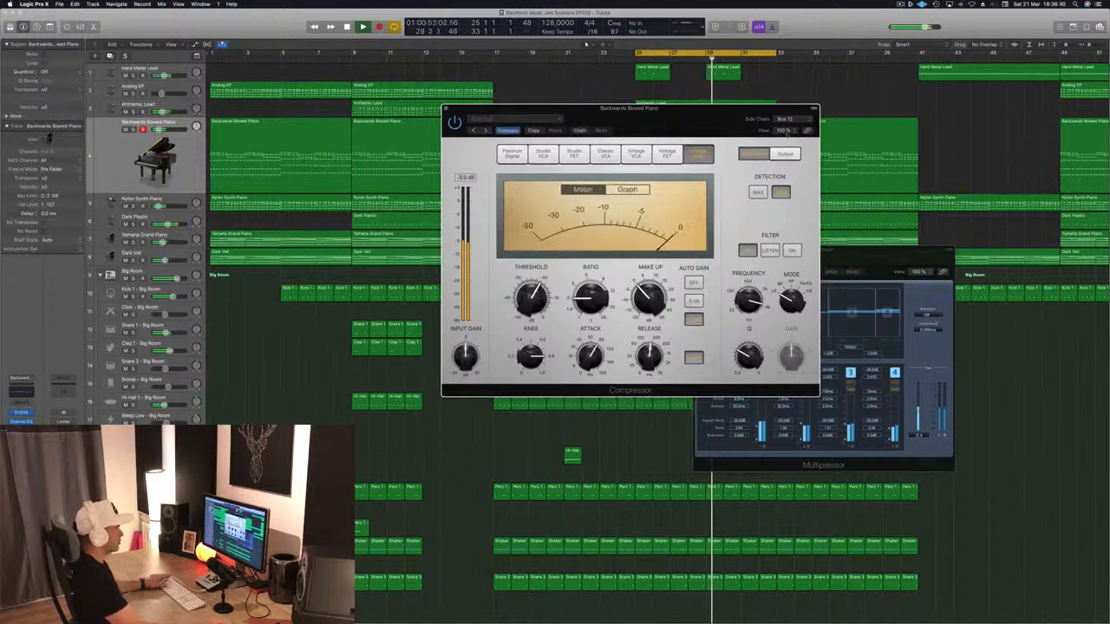
- Set the Backwards Bowed Piano Compressor's side chain to Bus 12 (Sidechain Trigger - Big Room)
{"action": "left_click", "coordinate": [786, 119]}
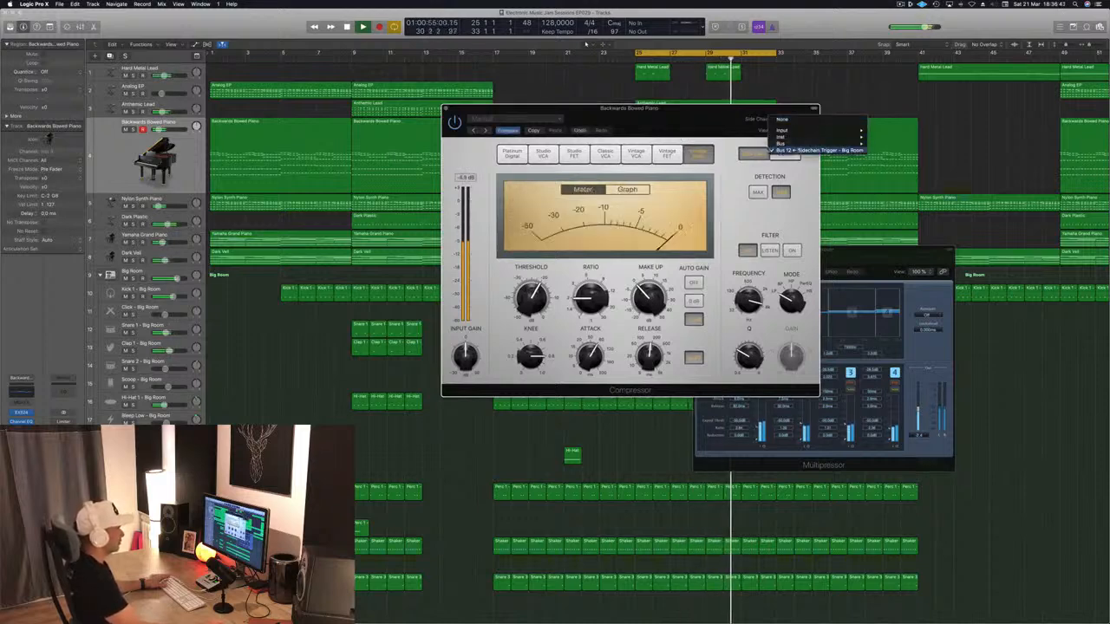
{"action": "left_click", "coordinate": [807, 150]}
{"action": "left_click_drag", "start_coordinate": [725, 115], "coordinate": [665, 101]}
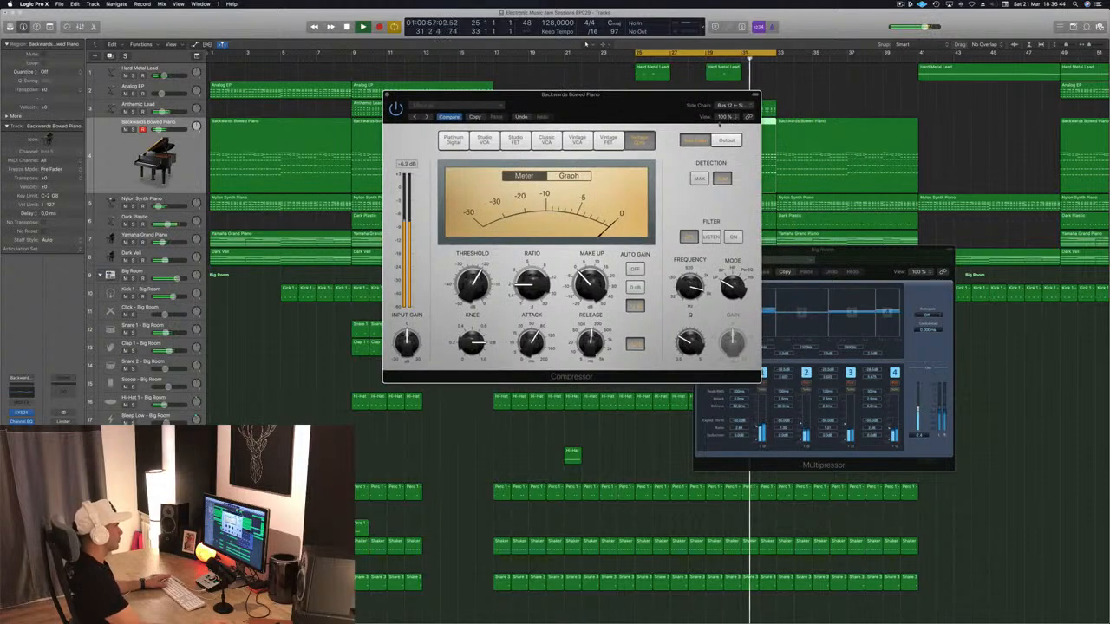
{"action": "left_click_drag", "start_coordinate": [597, 111], "coordinate": [616, 106]}
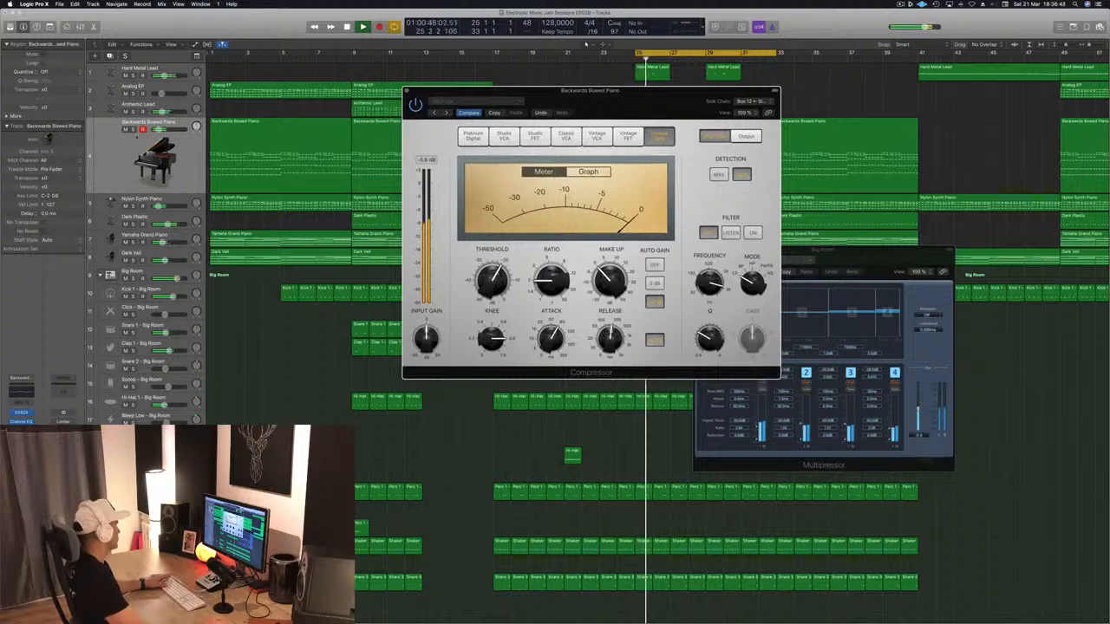
- Solo the Backwards Bowed Piano track and reopen its Compressor over the arrangement
{"action": "key", "text": "s"}
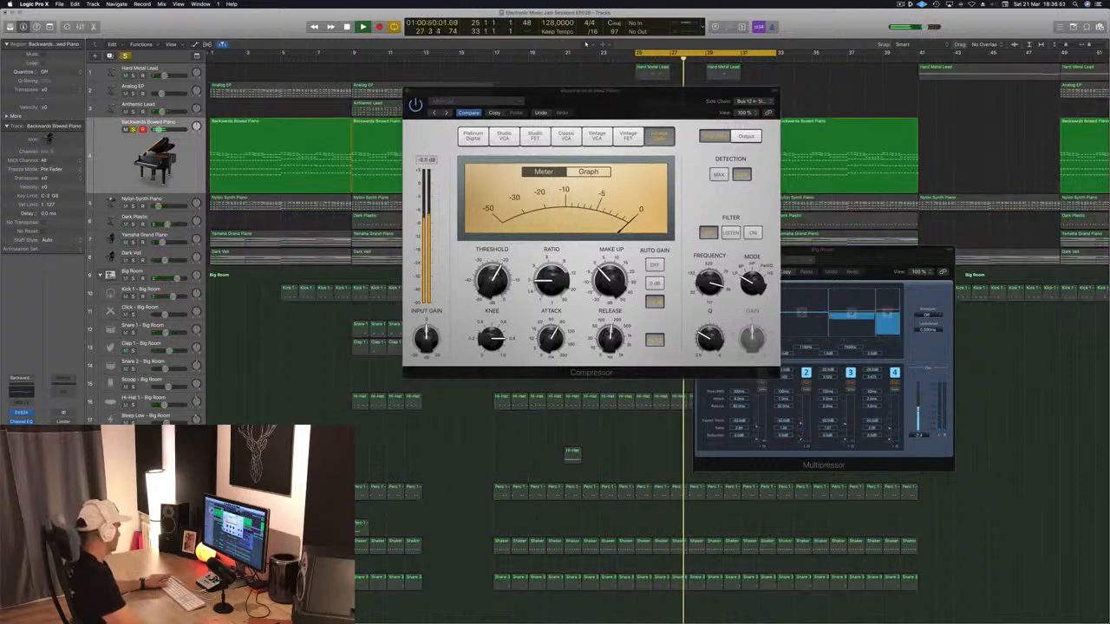
{"action": "key", "text": "super+w"}
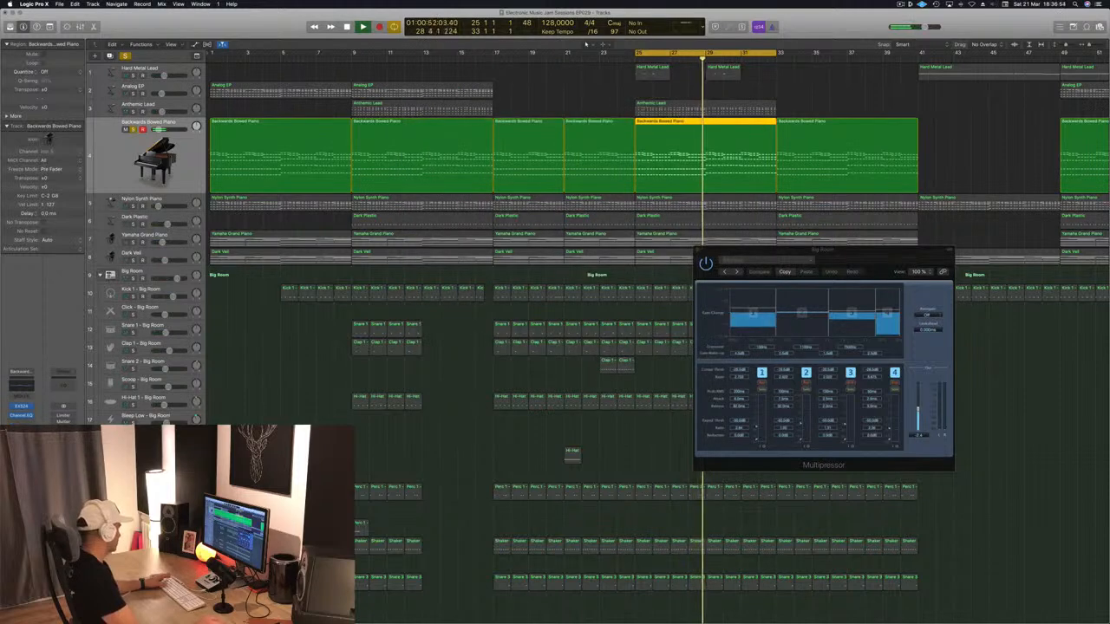
{"action": "left_click", "coordinate": [21, 425]}
{"action": "left_click_drag", "start_coordinate": [257, 30], "coordinate": [821, 144]}
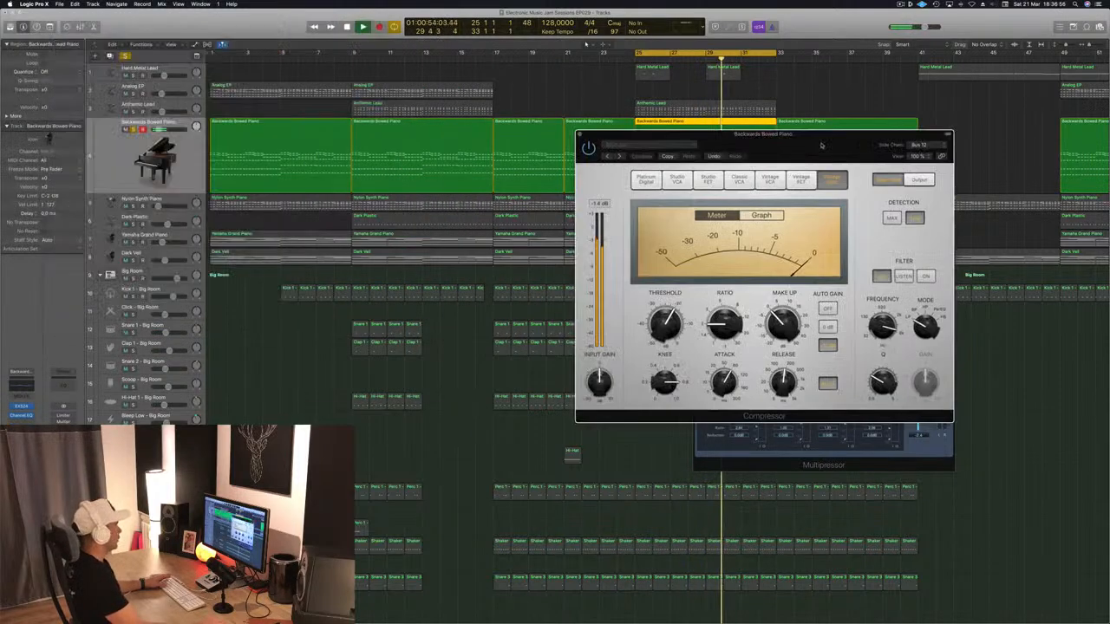
- Try Bus 9 (Kick 1, Kick 2 - Big Room) as the Compressor's side chain source, and switch back to Bus 12
{"action": "left_click", "coordinate": [939, 146]}
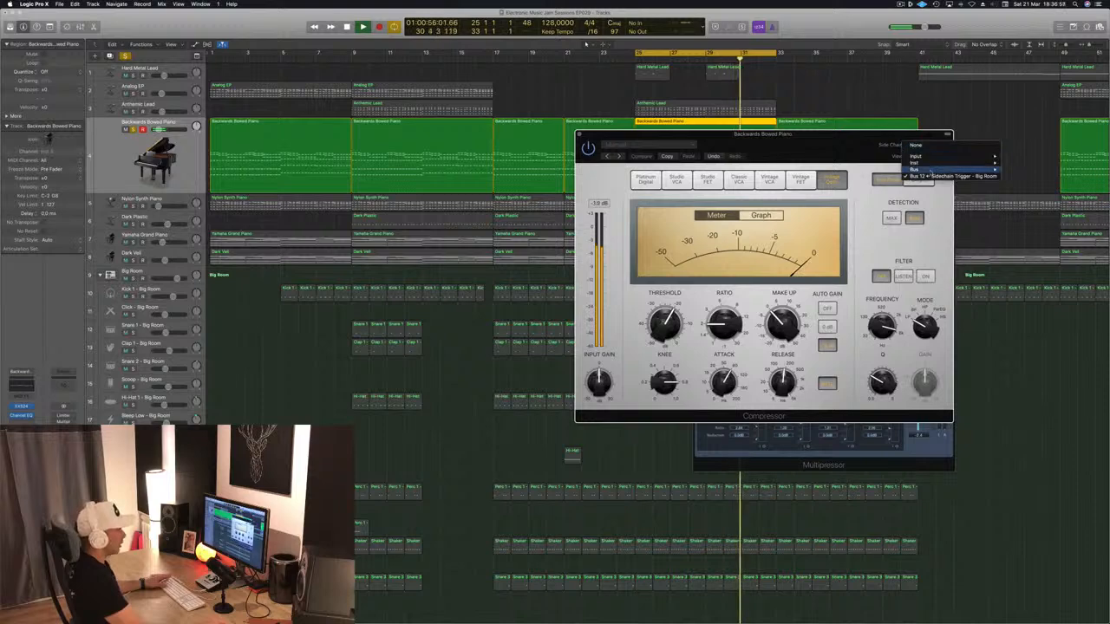
{"action": "mouse_move", "coordinate": [934, 166]}
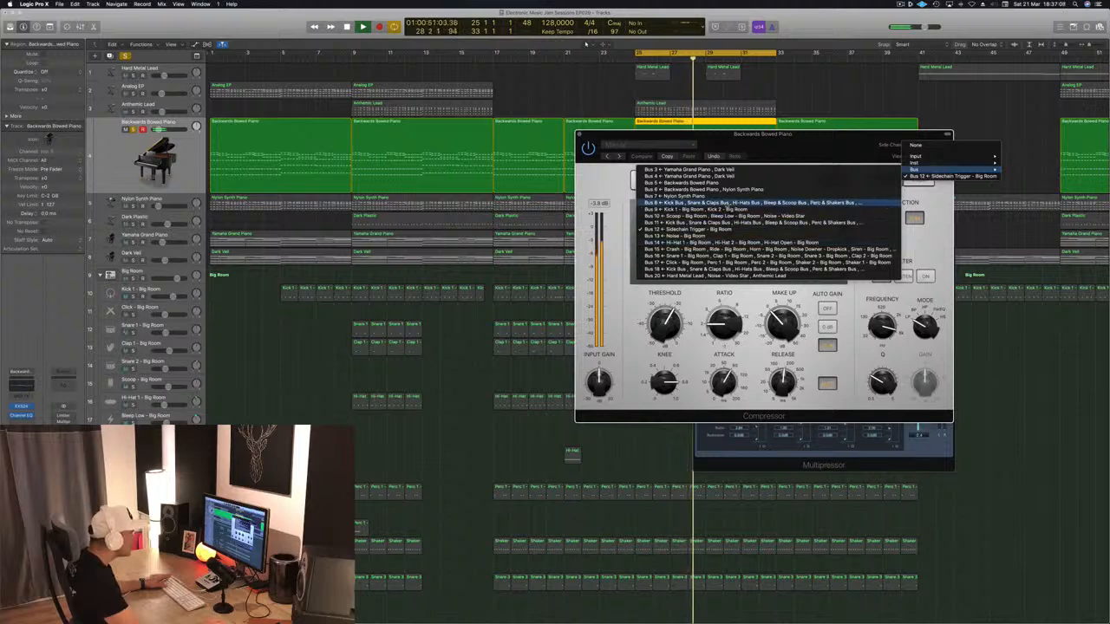
{"action": "left_click", "coordinate": [694, 209]}
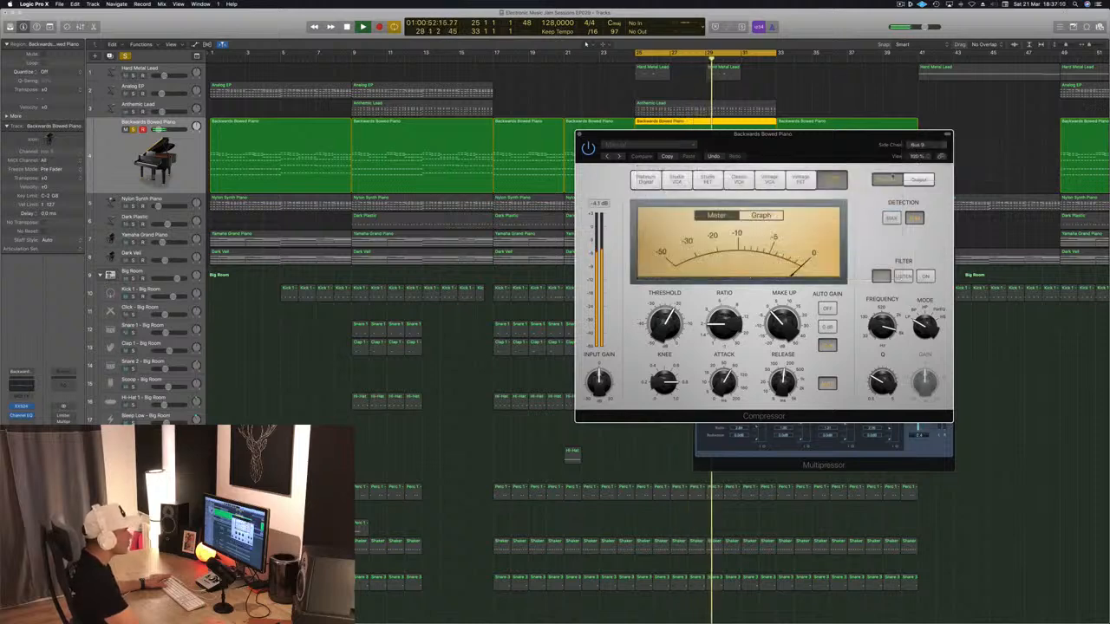
{"action": "left_click", "coordinate": [921, 143]}
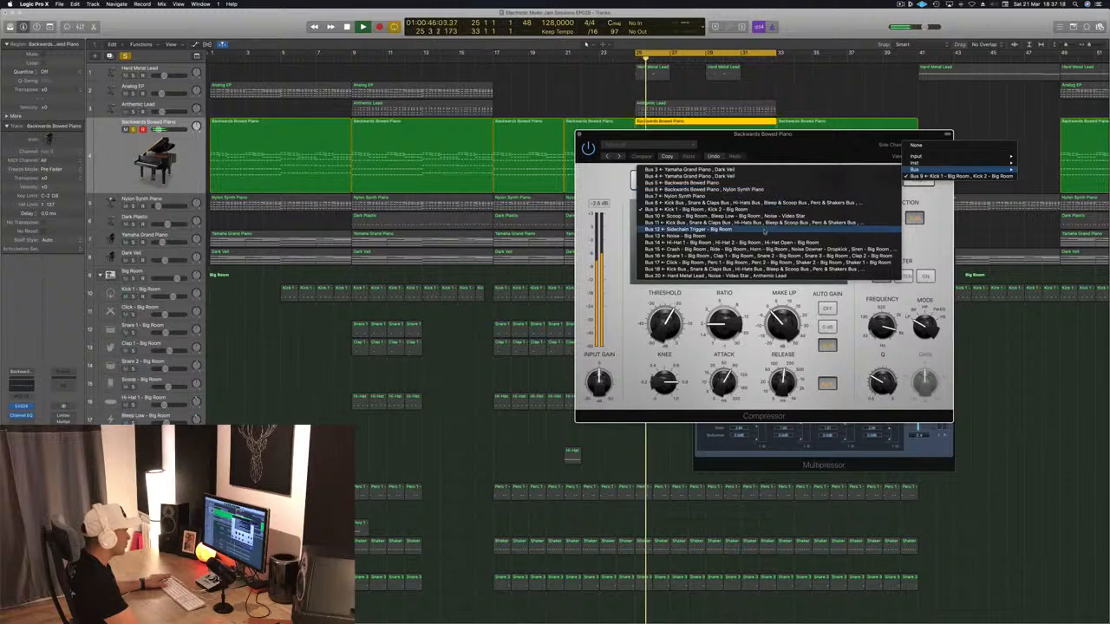
{"action": "left_click", "coordinate": [778, 229]}
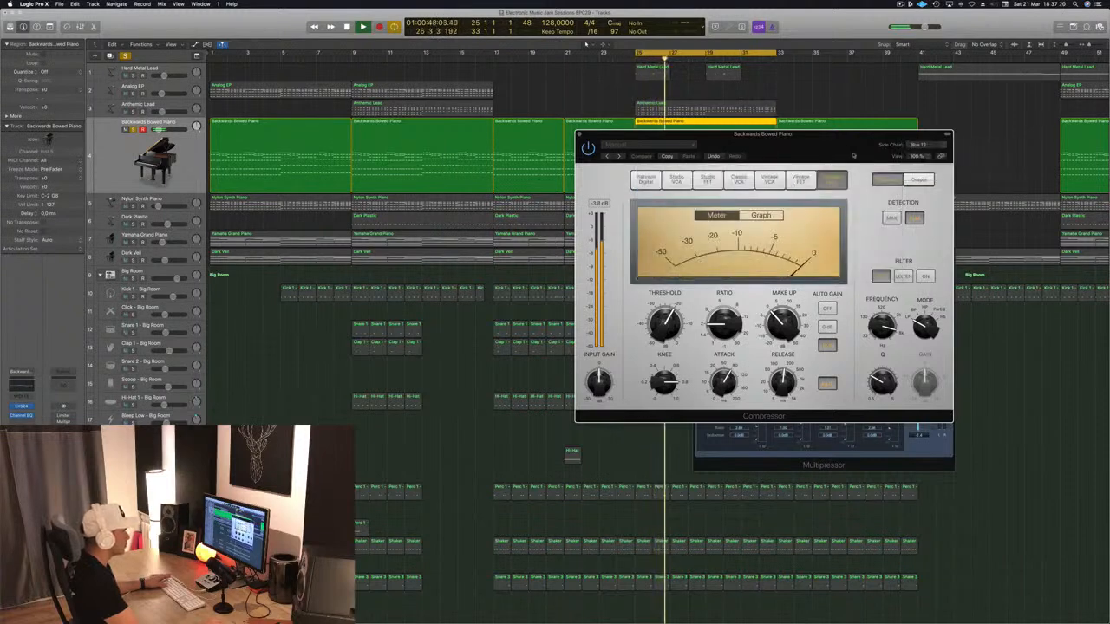
{"action": "left_click_drag", "start_coordinate": [853, 149], "coordinate": [838, 130]}
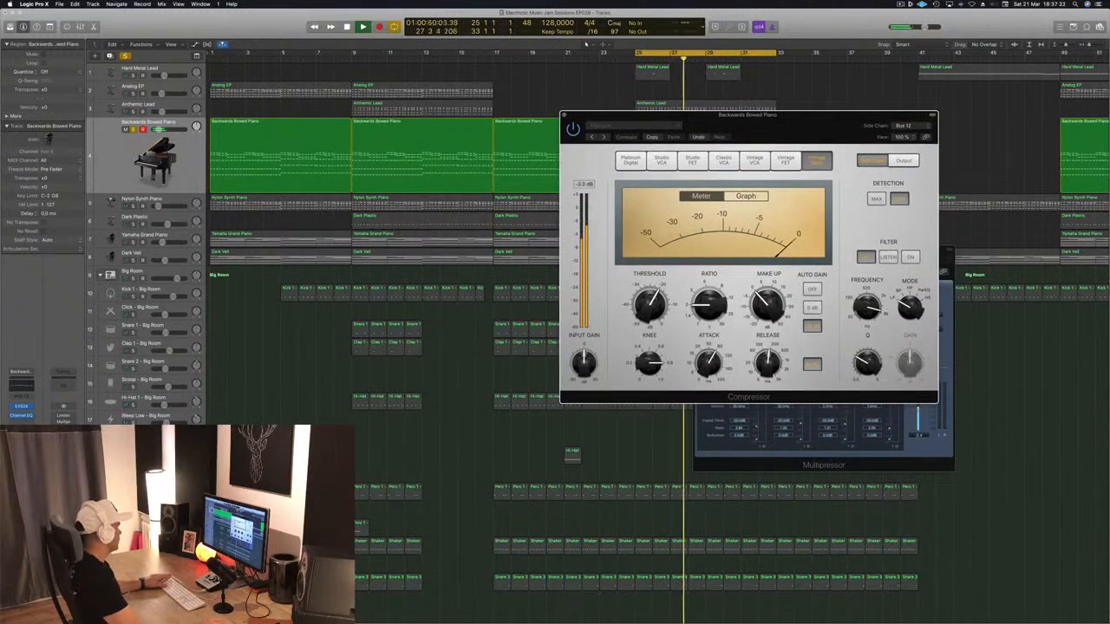
- Select the Sidechain Trigger - Big Room track at the end of the track list to examine its kick regions
{"action": "scroll", "coordinate": [433, 347], "scroll_direction": "down", "scroll_amount": 5}
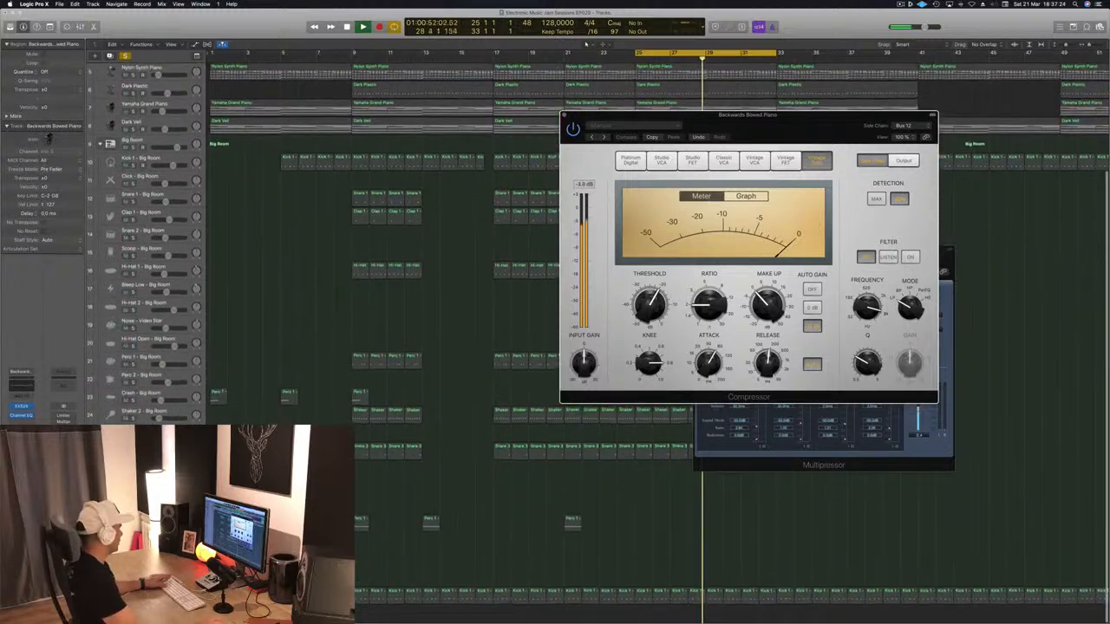
{"action": "left_click", "coordinate": [143, 595]}
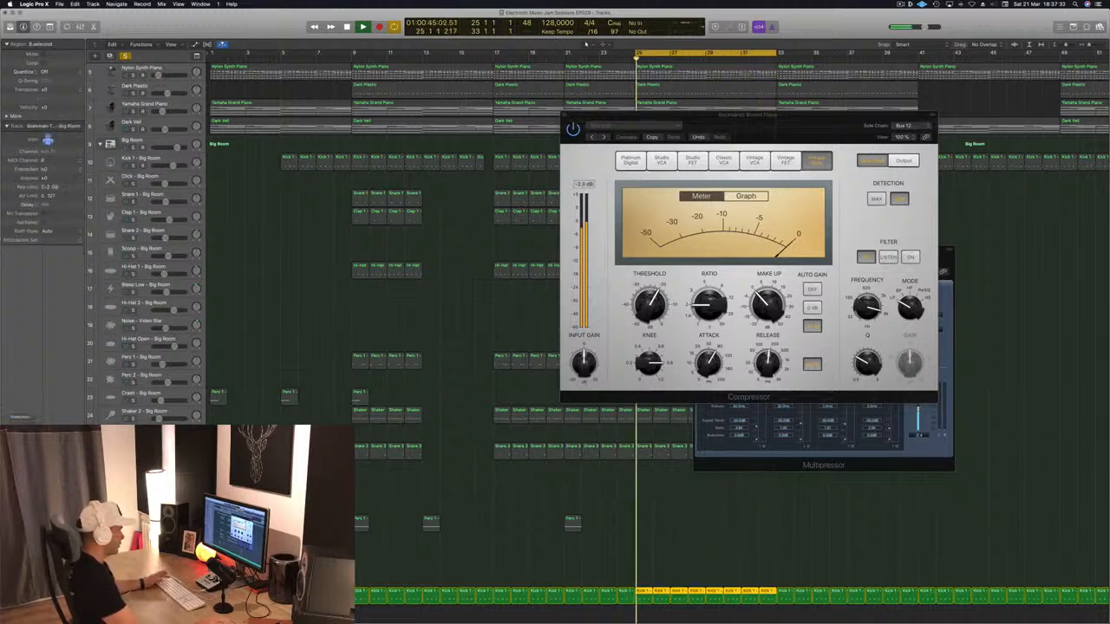
{"action": "scroll", "coordinate": [397, 332], "scroll_direction": "up", "scroll_amount": 3}
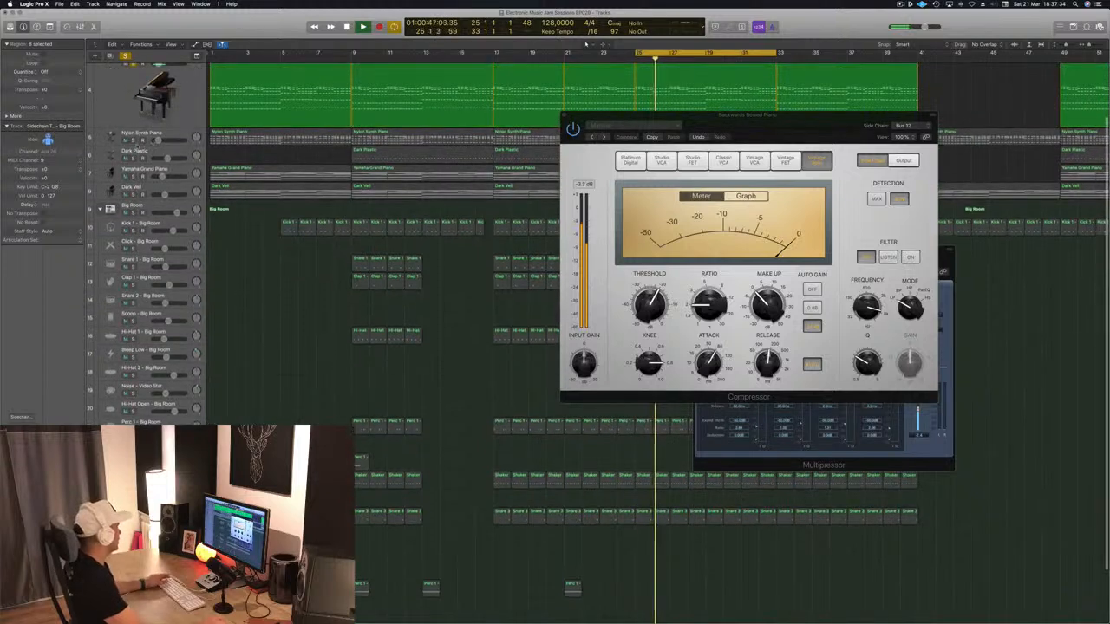
- Solo the Nylon Synth Piano track too, then close the Compressor and stop playback
{"action": "left_click", "coordinate": [143, 134]}
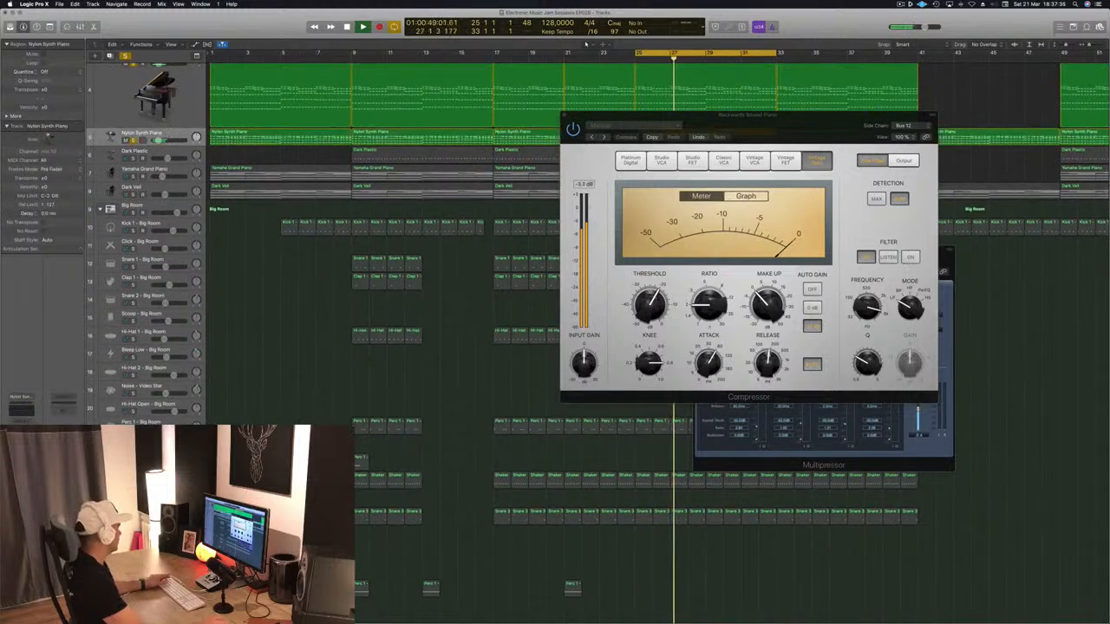
{"action": "scroll", "coordinate": [545, 279], "scroll_direction": "up", "scroll_amount": 2}
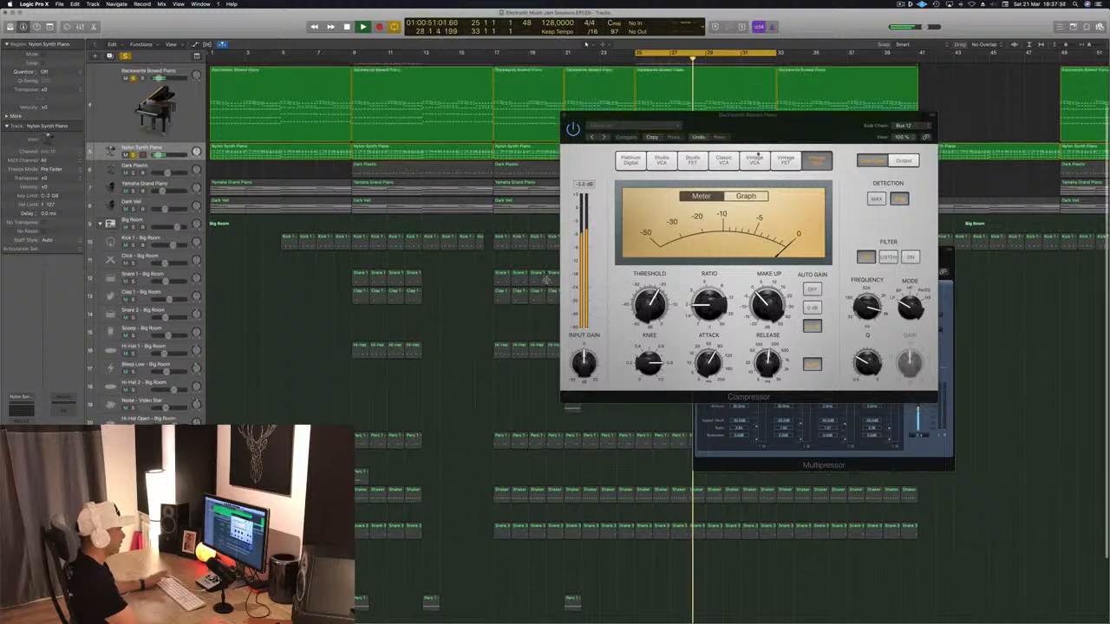
{"action": "left_click_drag", "start_coordinate": [795, 130], "coordinate": [758, 147]}
{"action": "left_click", "coordinate": [527, 132]}
{"action": "key", "text": "space"}
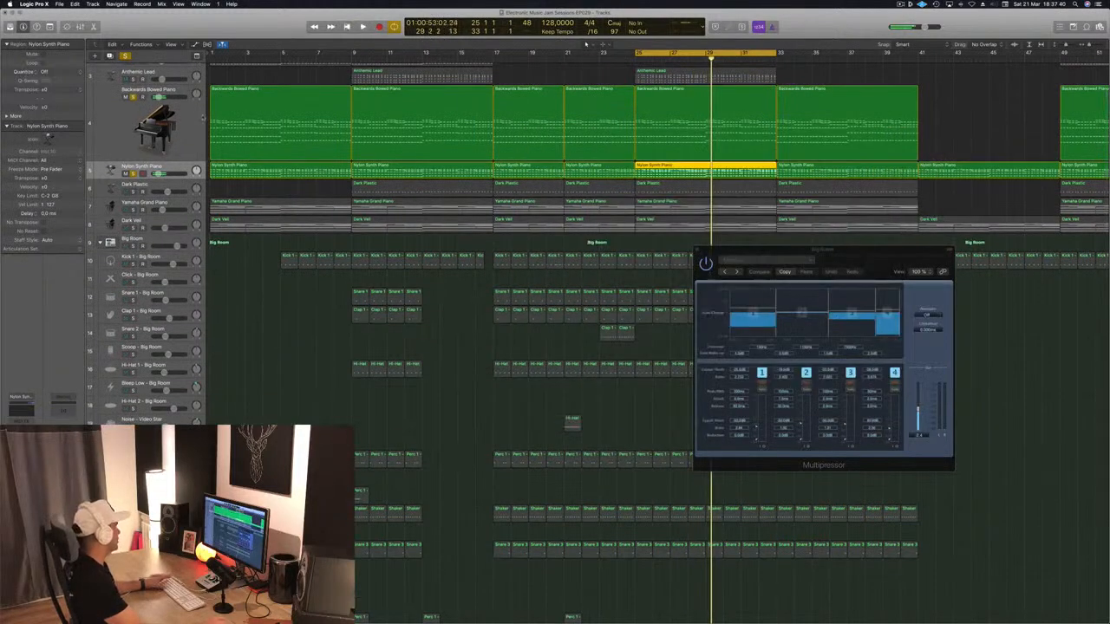
- Insert a fresh Factory Default Compressor on the Backwards Bowed Piano track, side-chain it to Bus 12 (Sidechain Trigger), and start playback
{"action": "key", "text": "Up"}
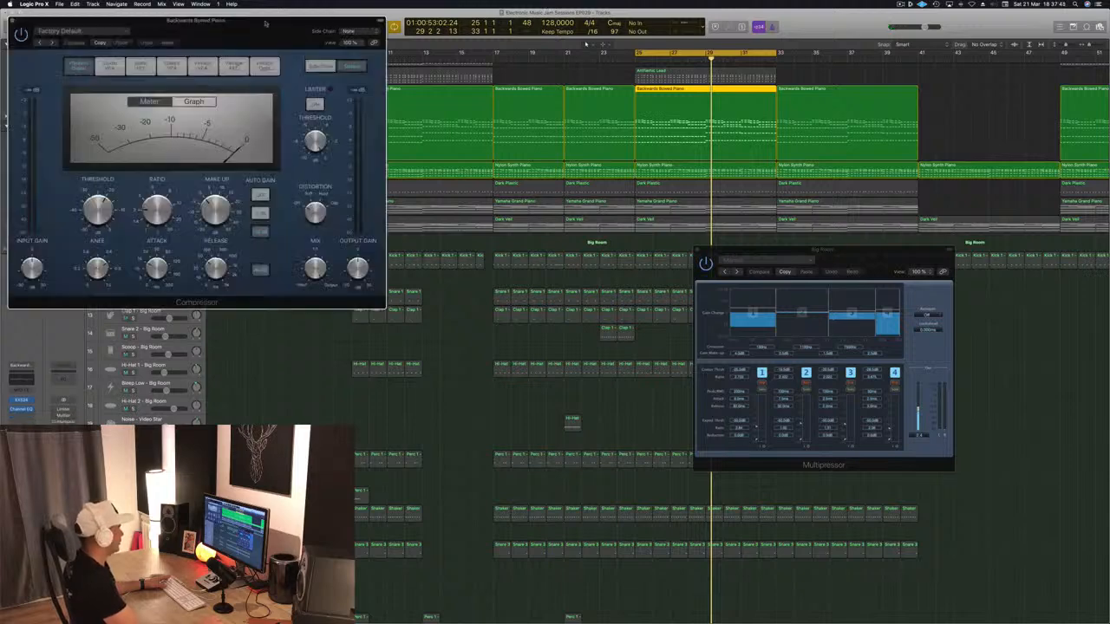
{"action": "left_click_drag", "start_coordinate": [266, 23], "coordinate": [611, 75]}
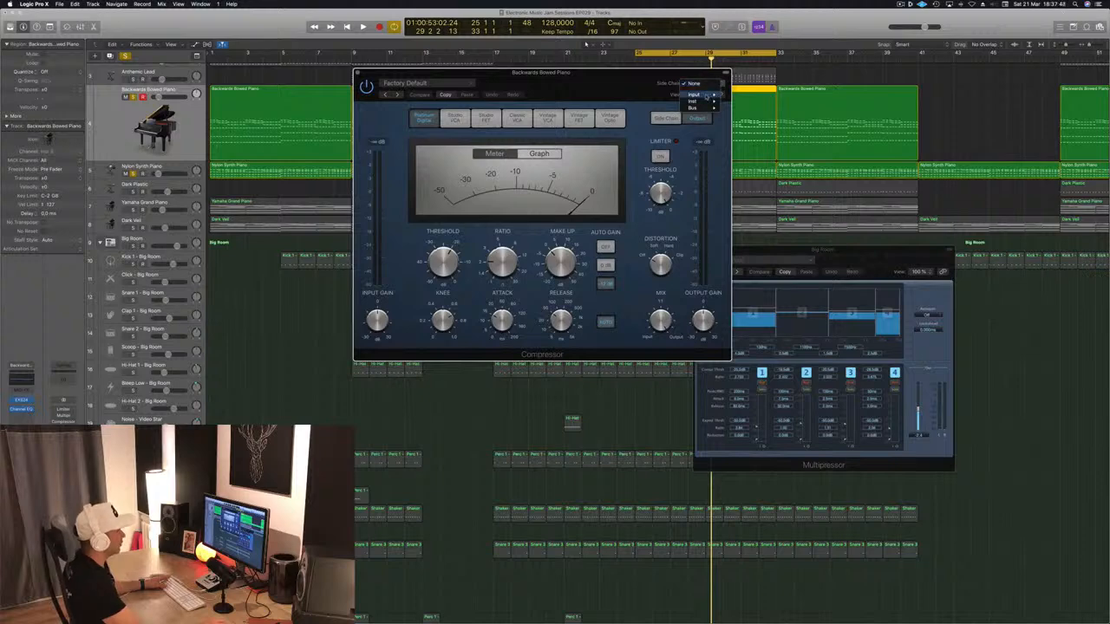
{"action": "mouse_move", "coordinate": [718, 107]}
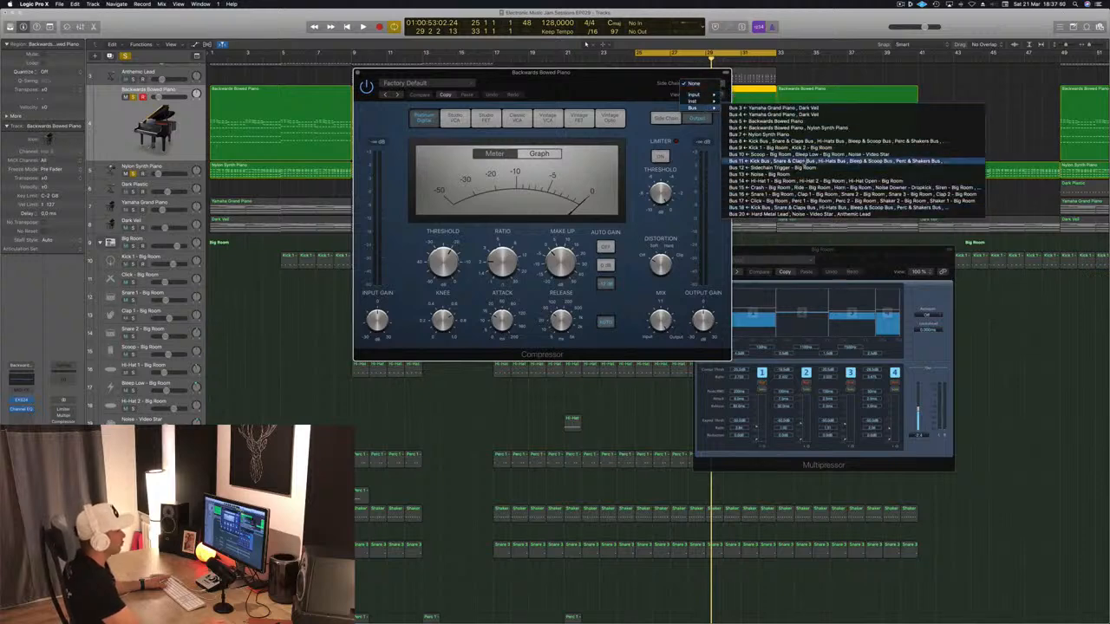
{"action": "left_click", "coordinate": [780, 166]}
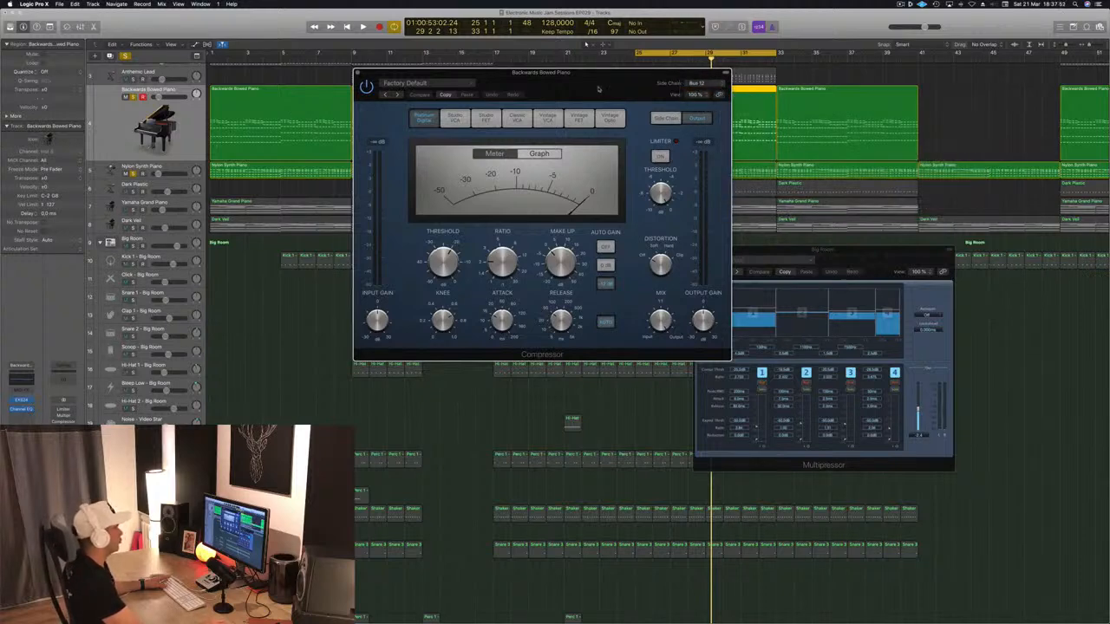
{"action": "left_click_drag", "start_coordinate": [601, 92], "coordinate": [820, 183]}
{"action": "key", "text": "space"}
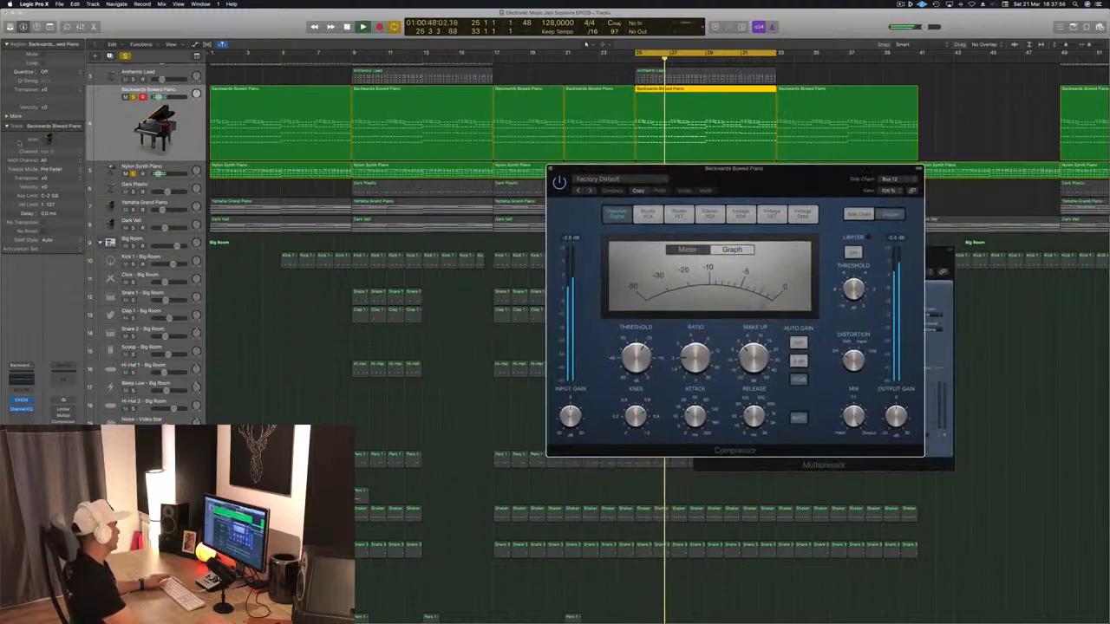
- Stop playback and close the Backwards Bowed Piano track's Compressor window
{"action": "left_click", "coordinate": [184, 149]}
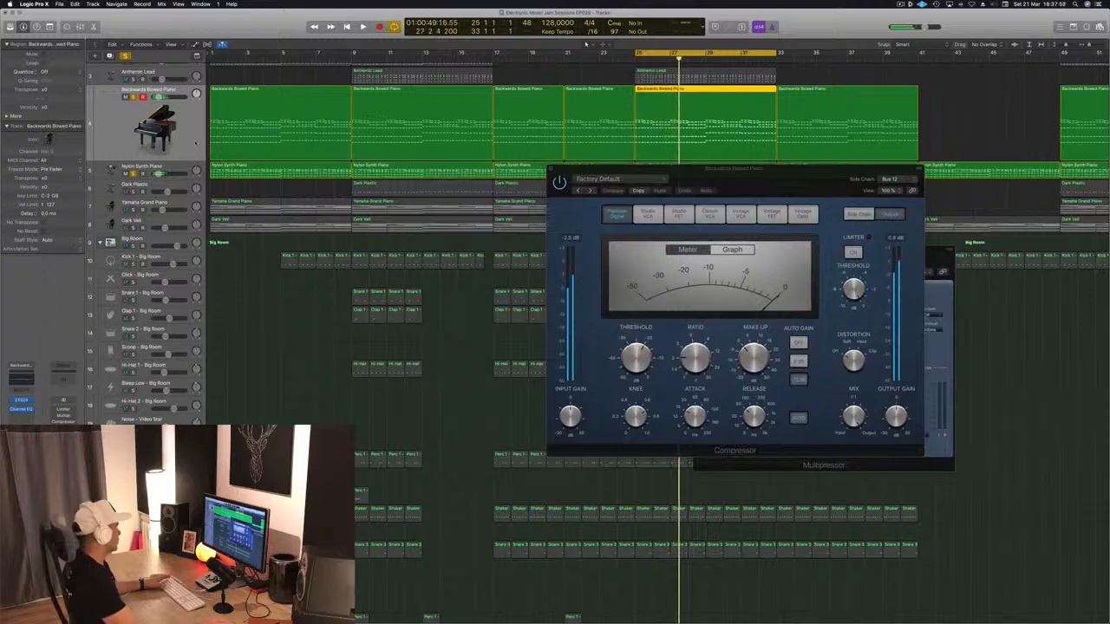
{"action": "left_click_drag", "start_coordinate": [620, 166], "coordinate": [596, 188]}
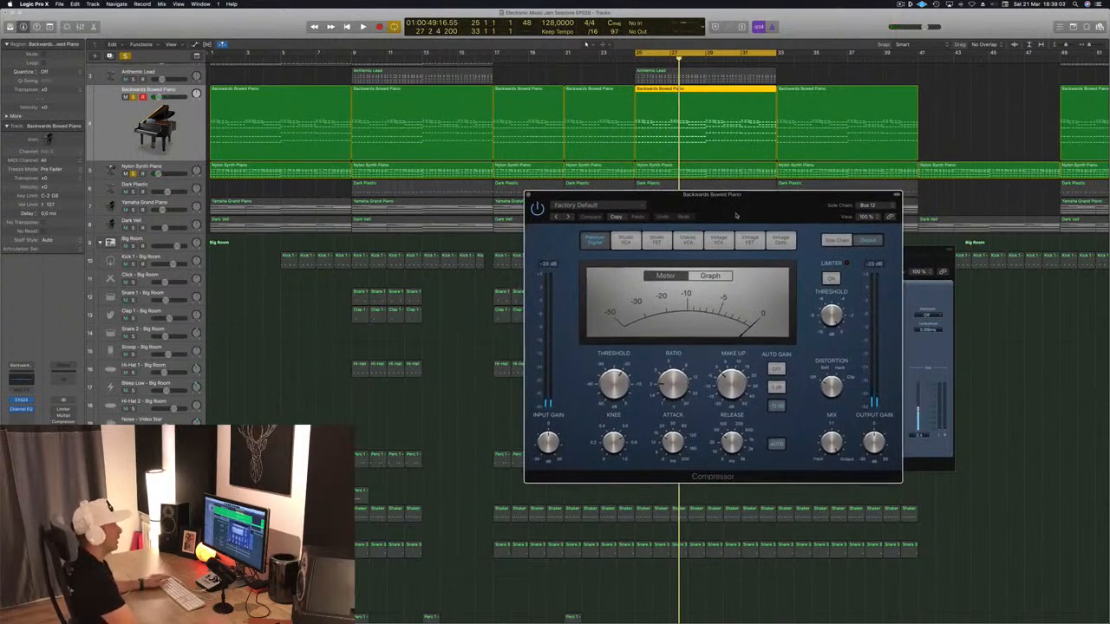
{"action": "left_click_drag", "start_coordinate": [737, 215], "coordinate": [699, 223]}
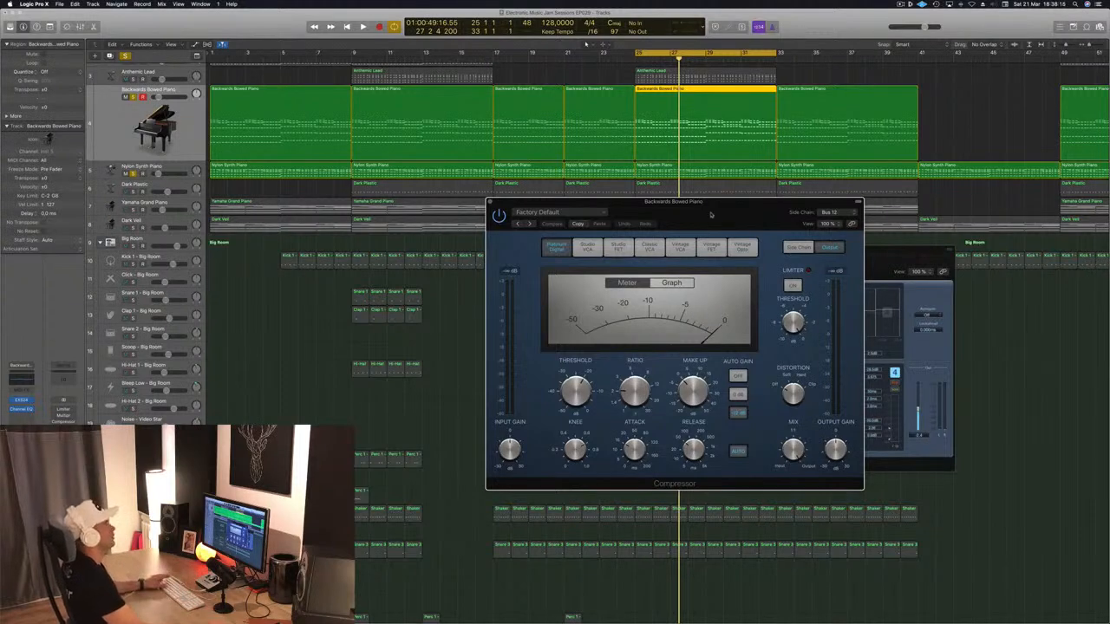
{"action": "left_click_drag", "start_coordinate": [711, 214], "coordinate": [619, 219]}
{"action": "left_click", "coordinate": [400, 208]}
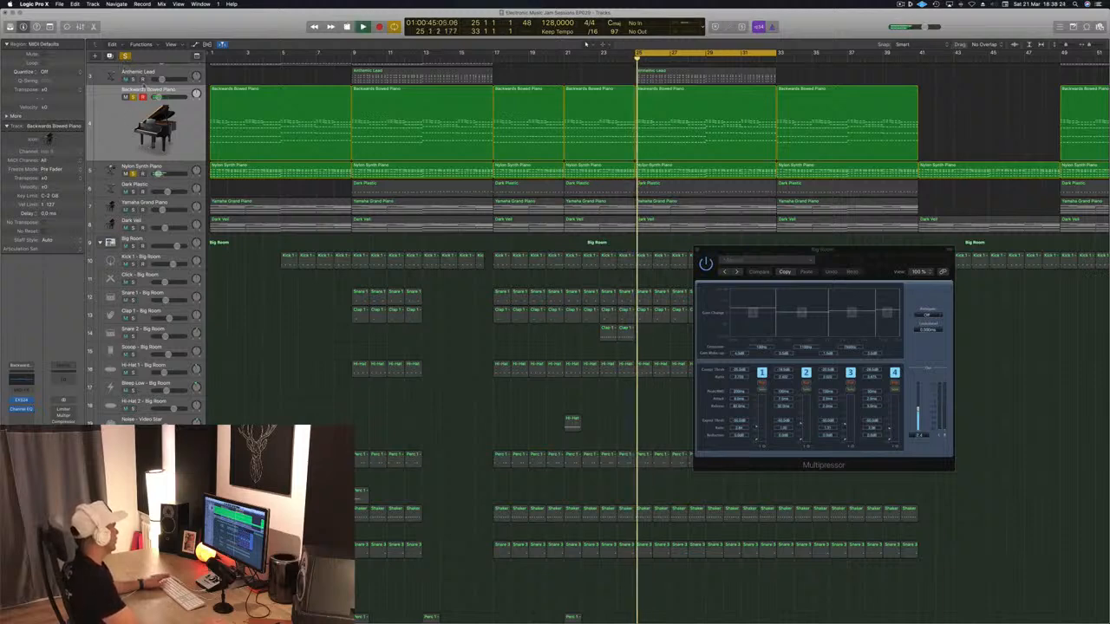
- Solo the Dark Plastic and Big Room tracks during playback, and mute the Backwards Bowed Piano track
{"action": "key", "text": "space"}
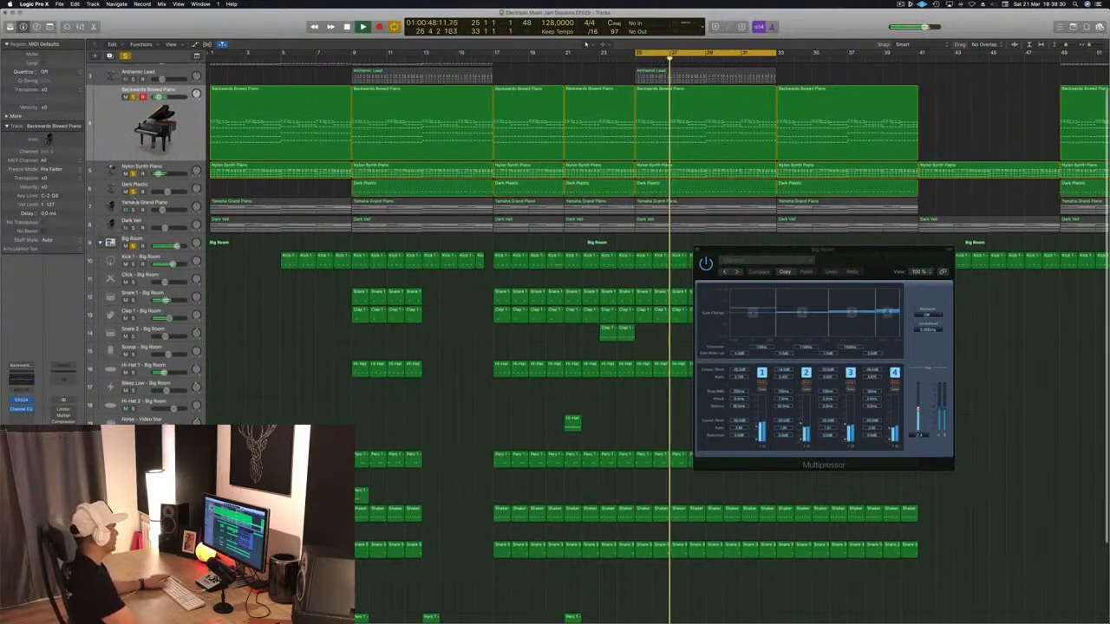
{"action": "left_click", "coordinate": [178, 185]}
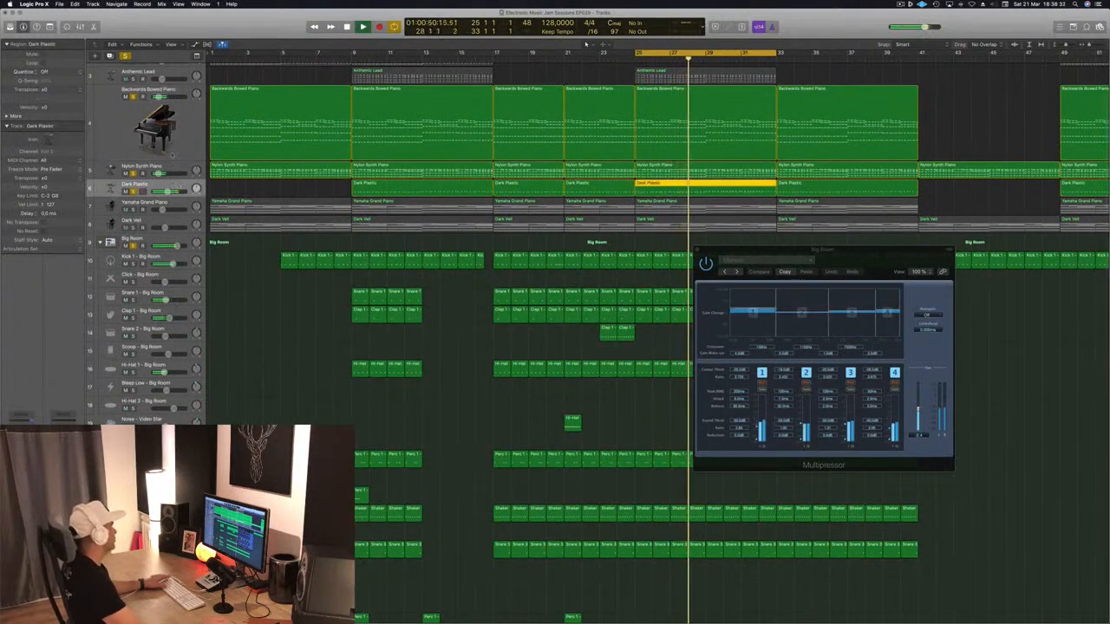
{"action": "left_click", "coordinate": [126, 96]}
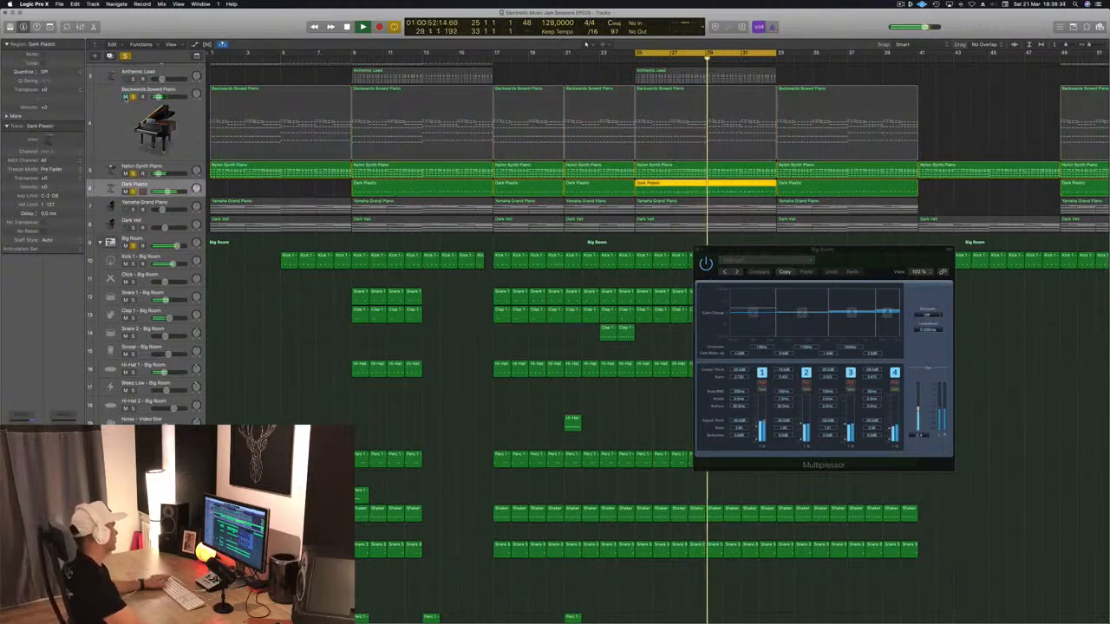
{"action": "left_click", "coordinate": [173, 169]}
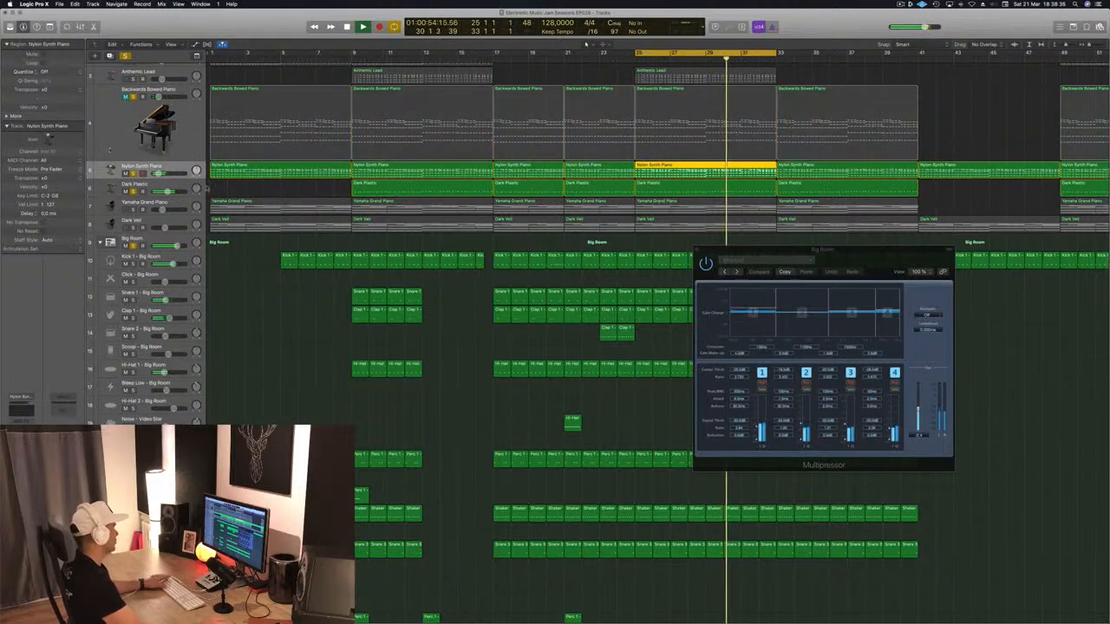
- Toggle the Yamaha Grand Piano track's mute and restore it during playback
{"action": "scroll", "coordinate": [170, 124], "scroll_direction": "up", "scroll_amount": 2}
{"action": "scroll", "coordinate": [170, 124], "scroll_direction": "up", "scroll_amount": 1}
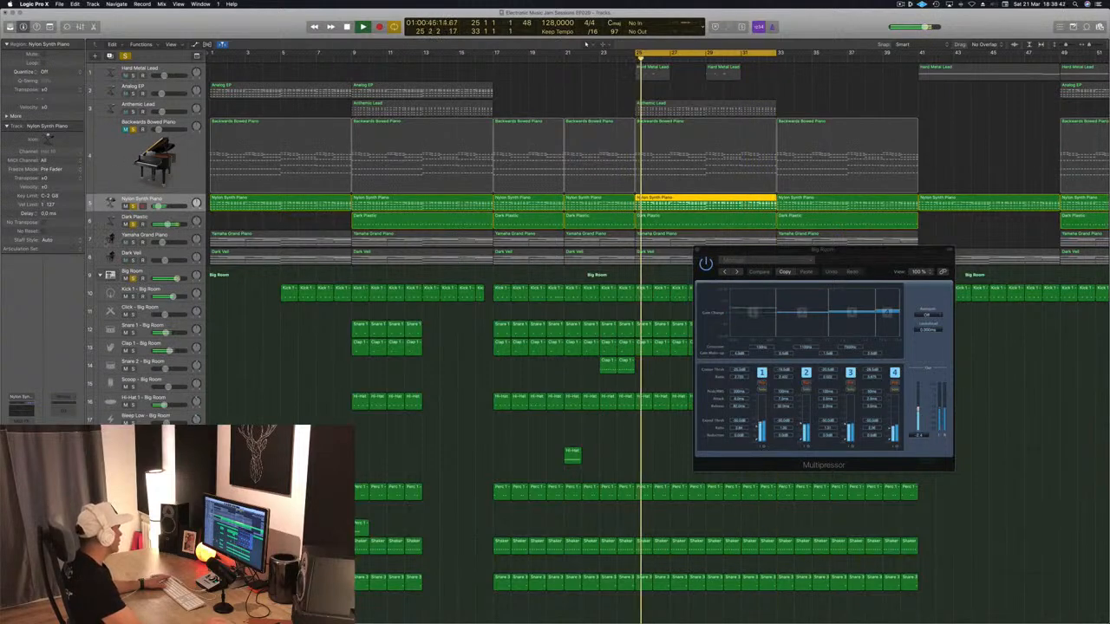
{"action": "left_click", "coordinate": [128, 242]}
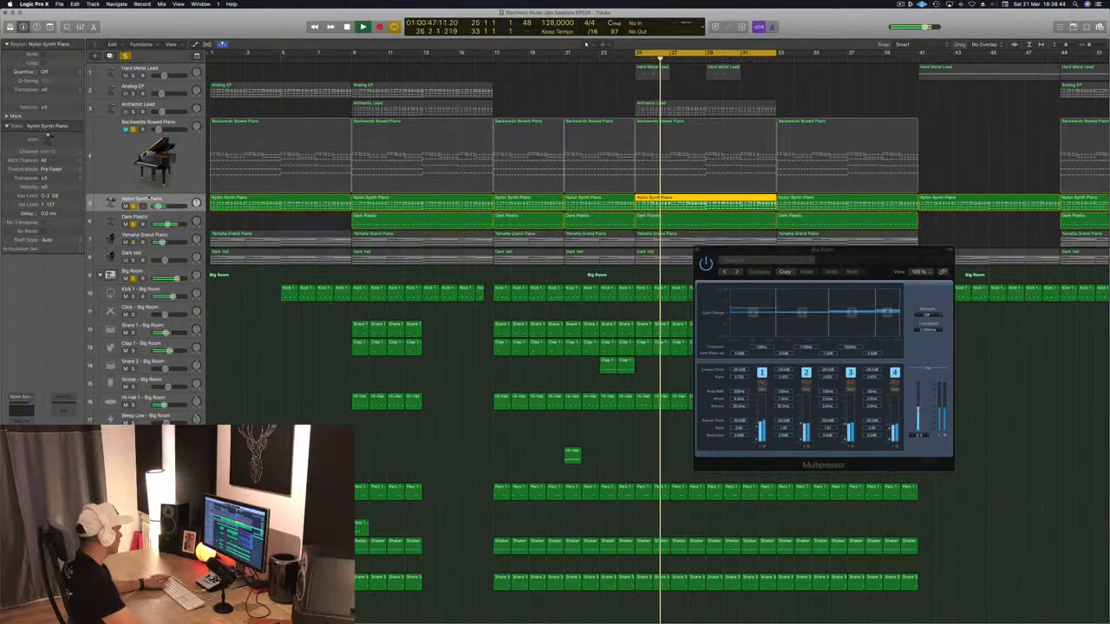
{"action": "left_click", "coordinate": [128, 242]}
- Copy the Analog EP region at bar 9 to bar 25 on the same track
{"action": "left_click", "coordinate": [171, 87]}
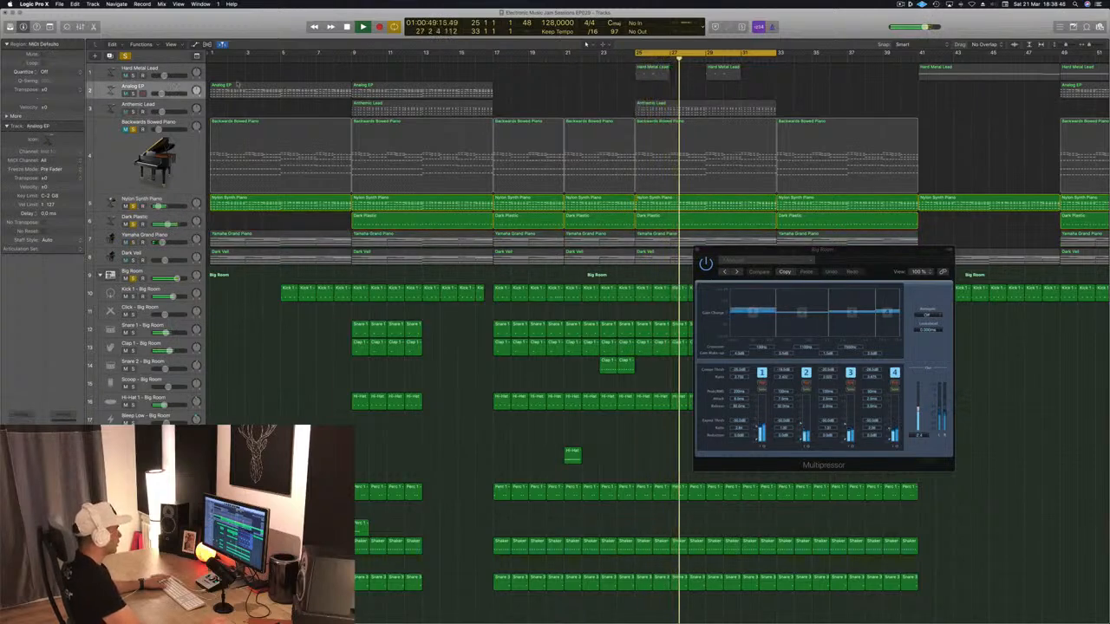
{"action": "left_click", "coordinate": [398, 90]}
{"action": "left_click_drag", "start_coordinate": [400, 90], "coordinate": [685, 93]}
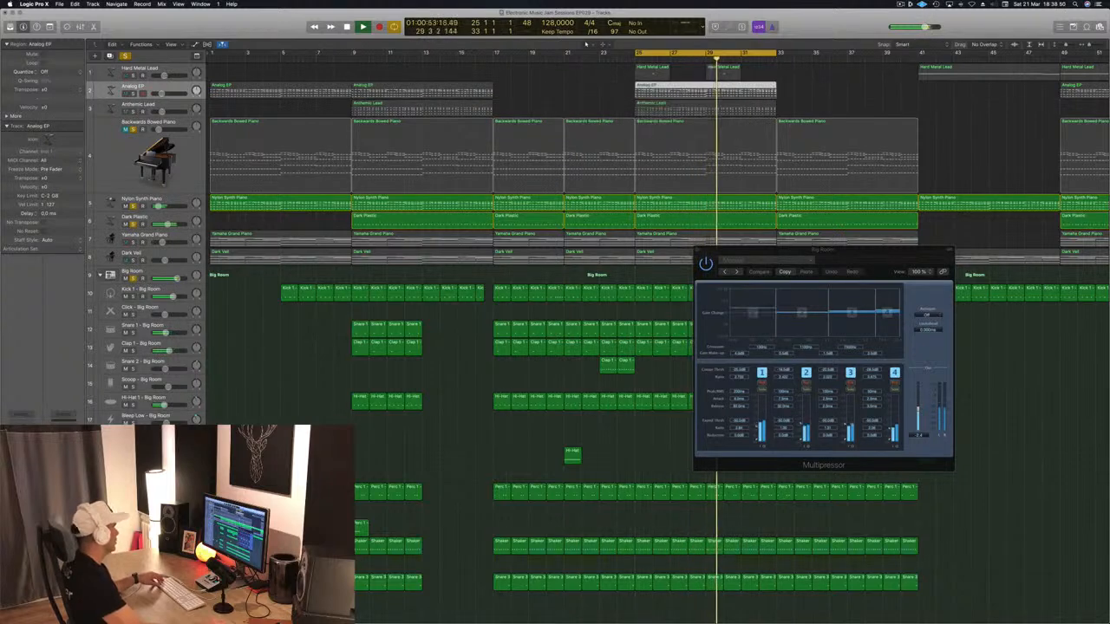
- Solo the Analog EP track and undo the copy of its region at bar 25
{"action": "left_click", "coordinate": [133, 94]}
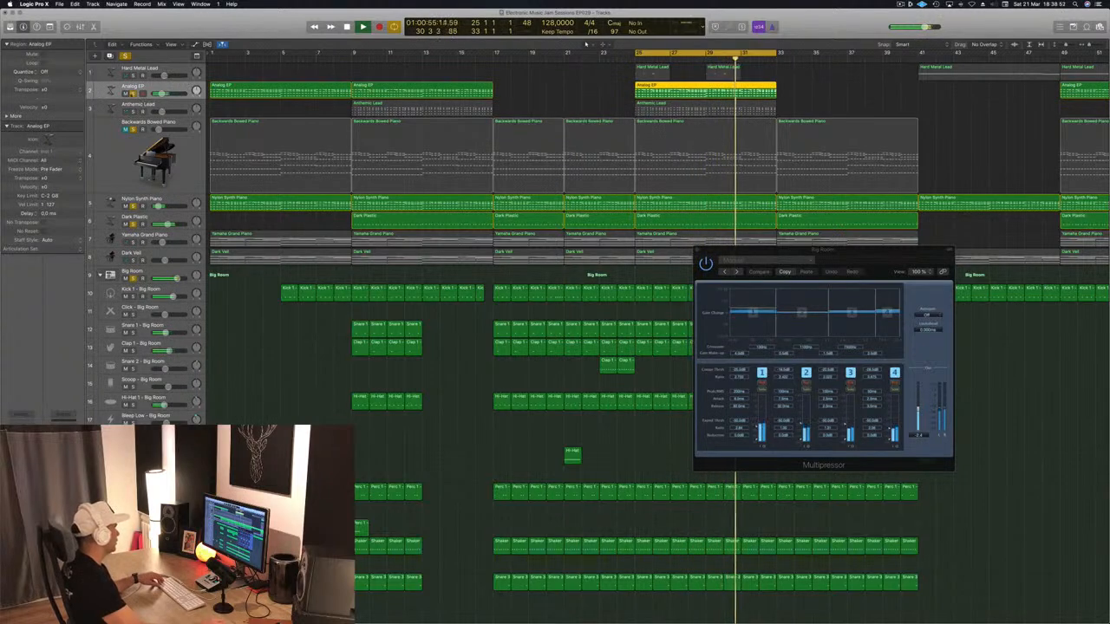
{"action": "key", "text": "super+z"}
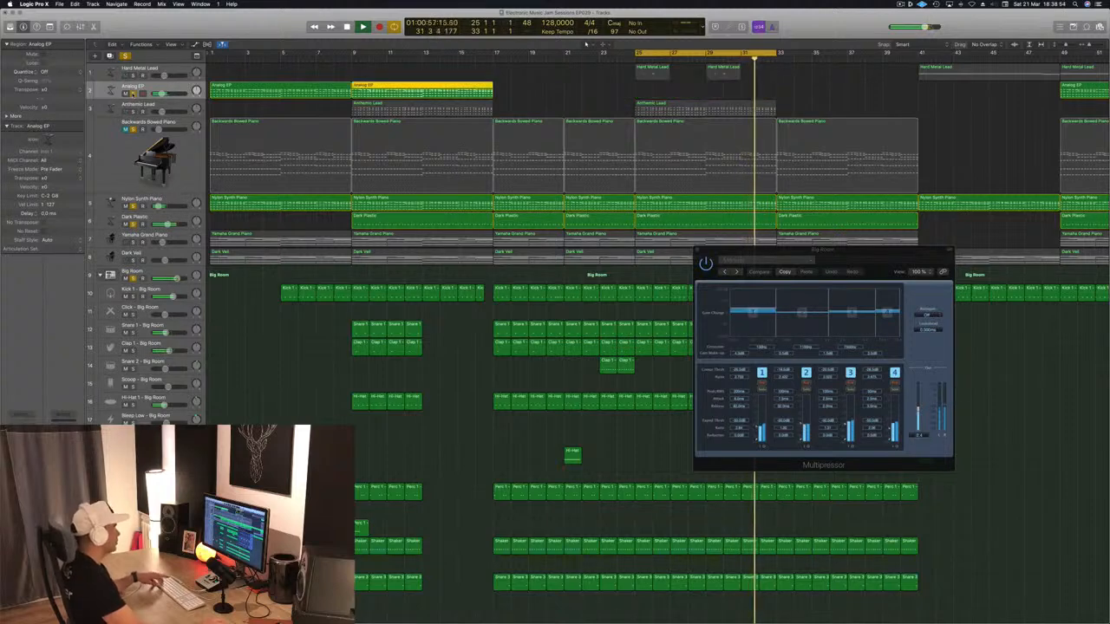
- Solo the Anthemic Lead track, unmute the Backwards Bowed Piano track, and select the piano track
{"action": "left_click", "coordinate": [133, 112]}
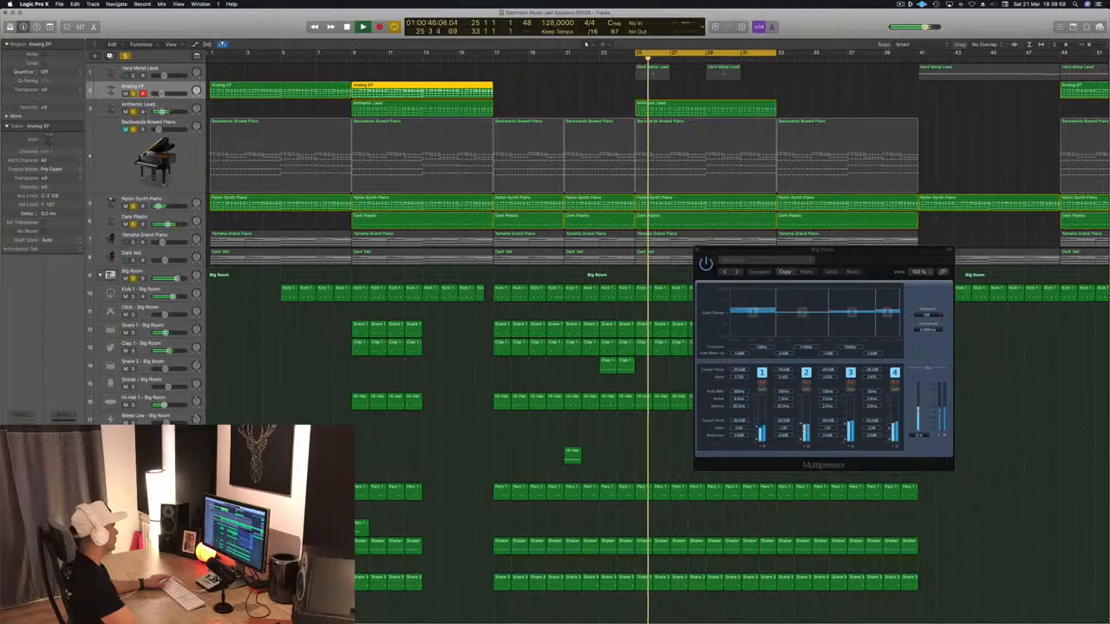
{"action": "left_click", "coordinate": [141, 114]}
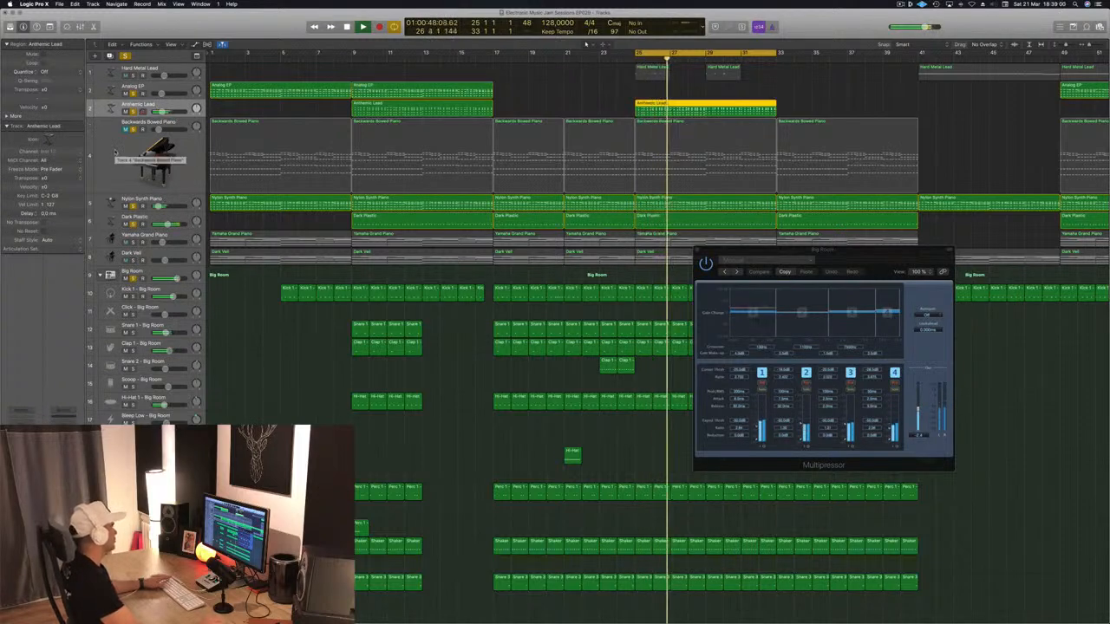
{"action": "left_click", "coordinate": [126, 129]}
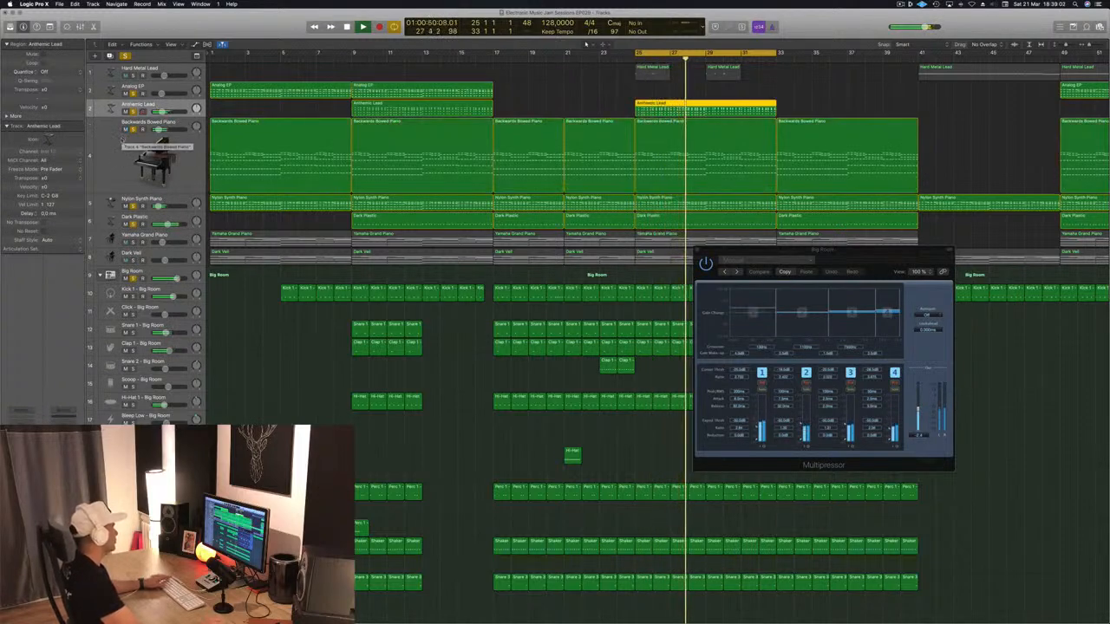
{"action": "left_click", "coordinate": [135, 139]}
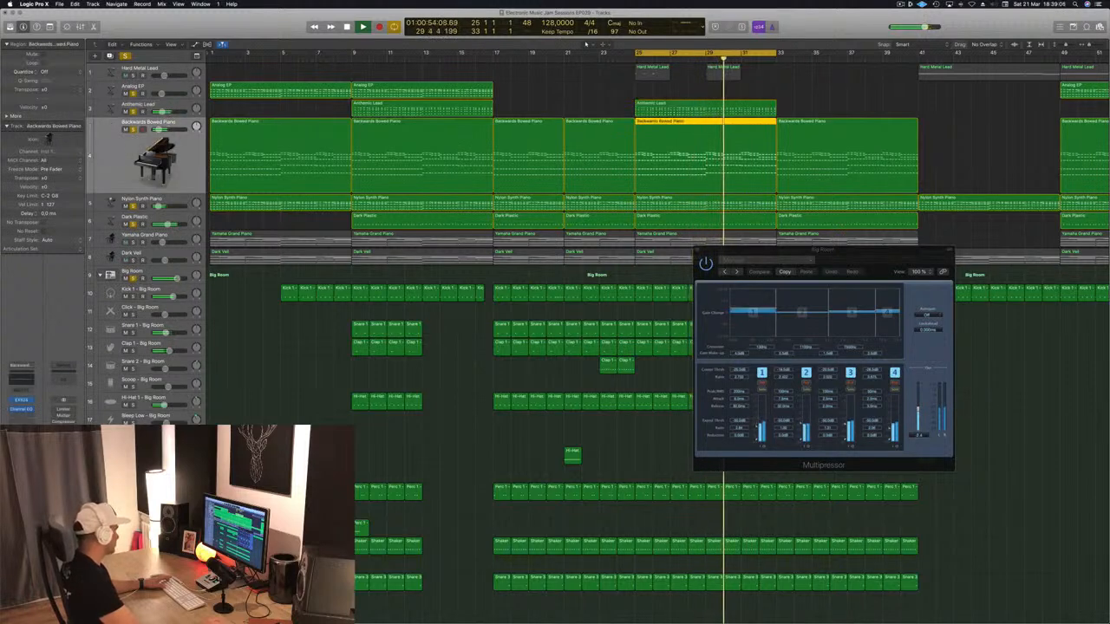
- Check the Backwards Bowed Piano's Compressor during playback, and close both its window and the Big Room Multipressor
{"action": "left_click", "coordinate": [21, 417]}
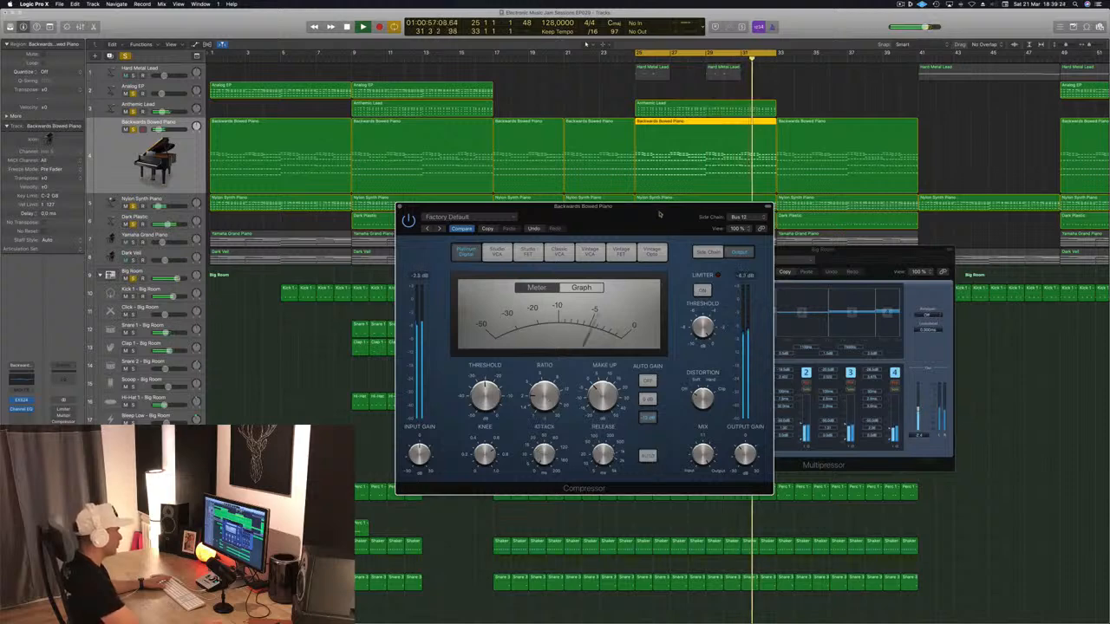
{"action": "left_click_drag", "start_coordinate": [658, 214], "coordinate": [634, 213]}
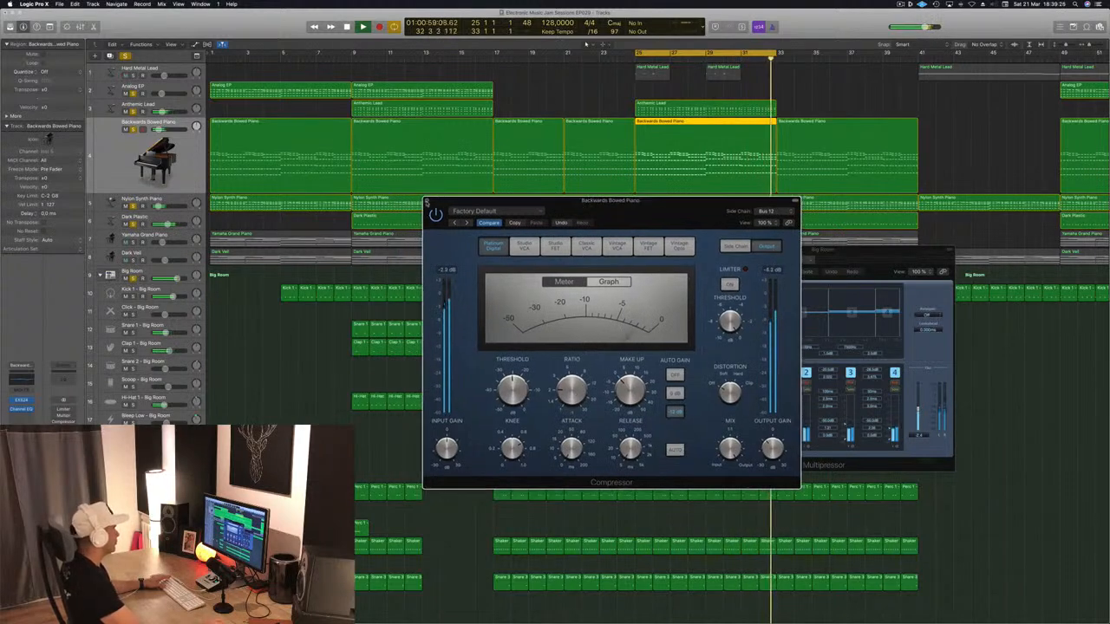
{"action": "left_click", "coordinate": [426, 202]}
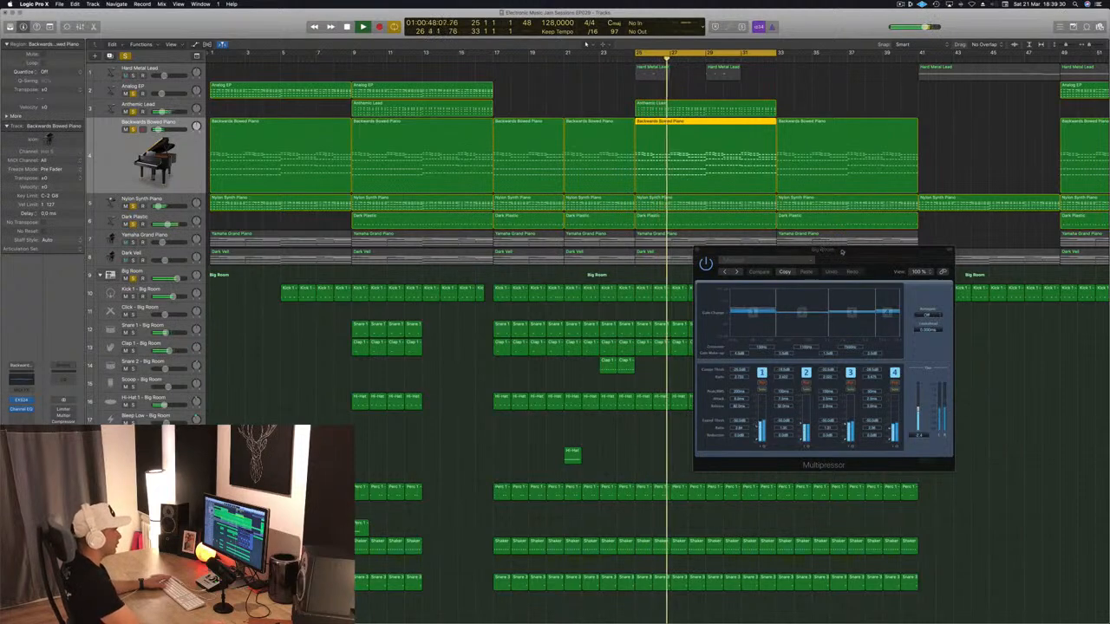
{"action": "left_click_drag", "start_coordinate": [842, 252], "coordinate": [762, 260]}
{"action": "left_click", "coordinate": [617, 258]}
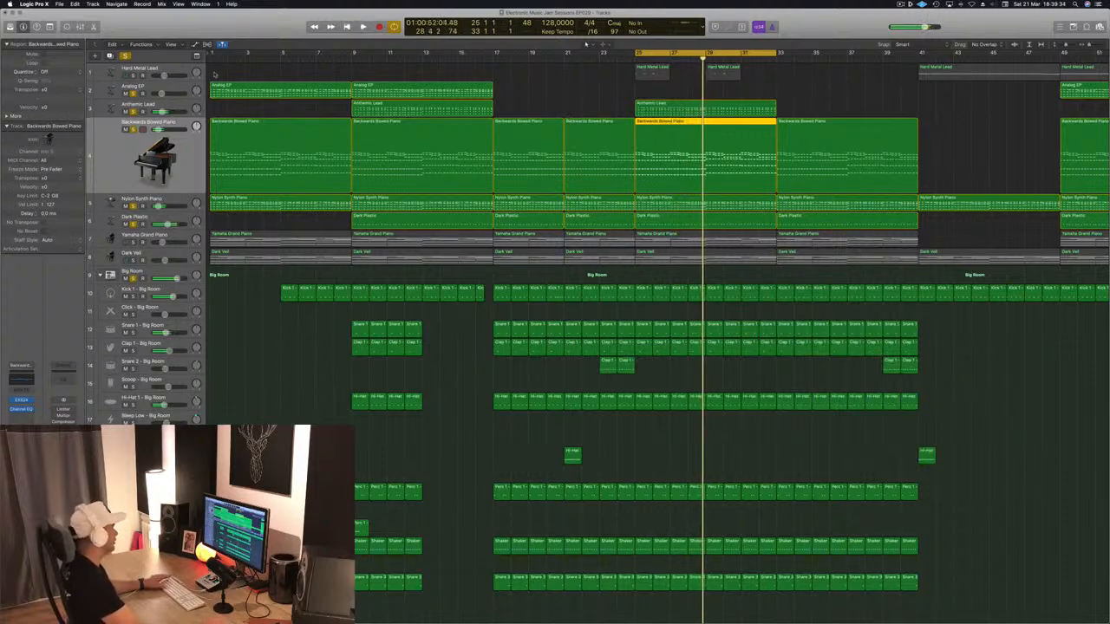
- Clear all track solos, solo only the Anthemic Lead track, and restart playback of the bar 25 section
{"action": "left_click", "coordinate": [173, 108]}
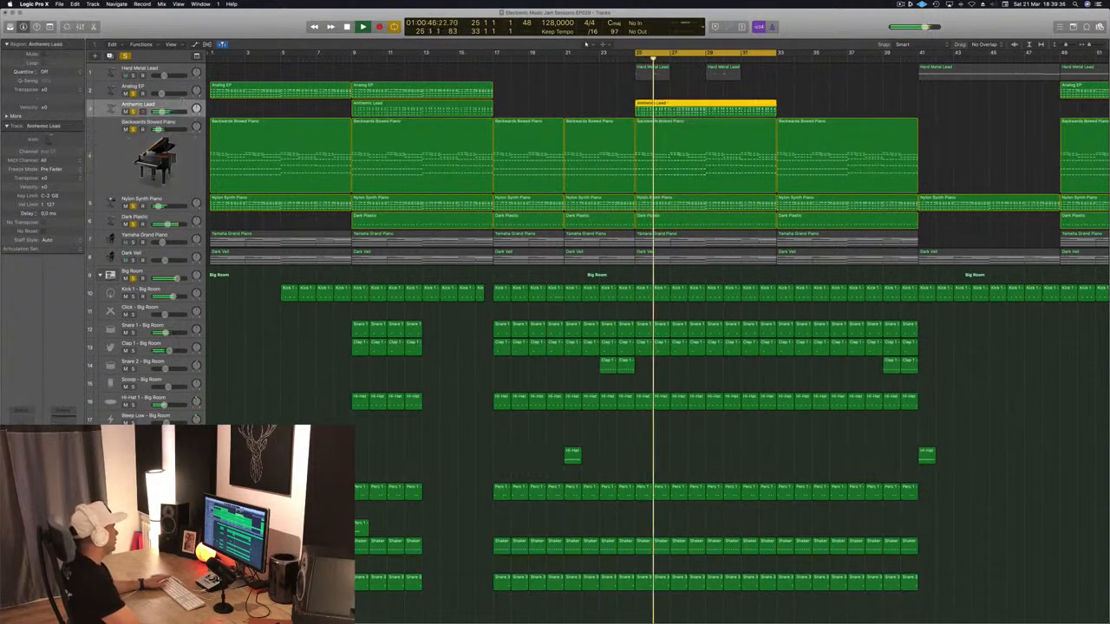
{"action": "left_click", "coordinate": [125, 57]}
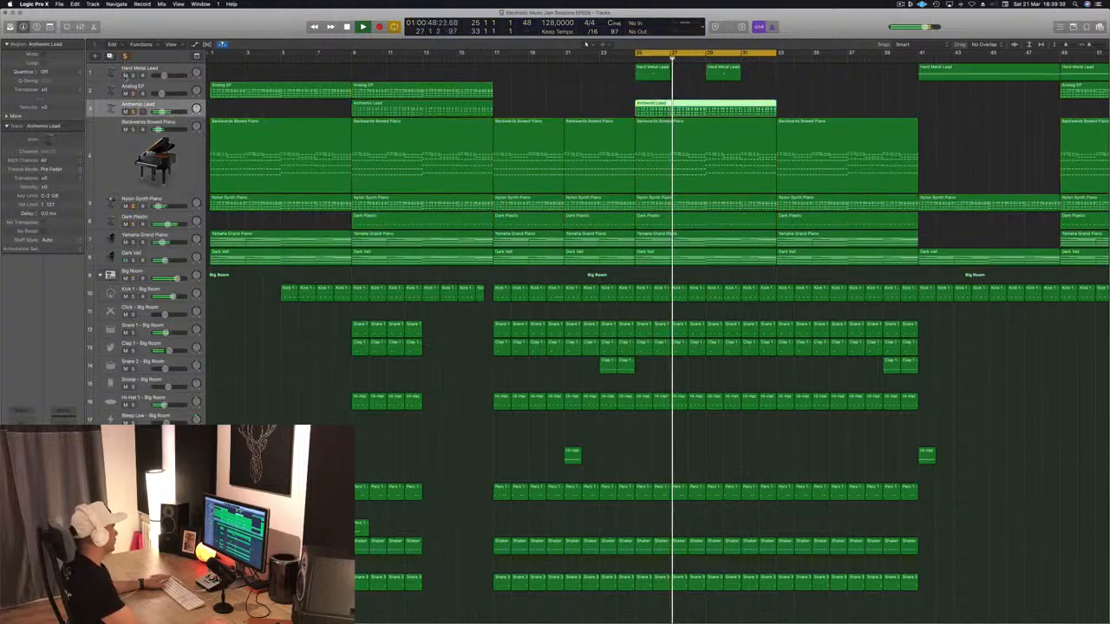
{"action": "left_click", "coordinate": [133, 93]}
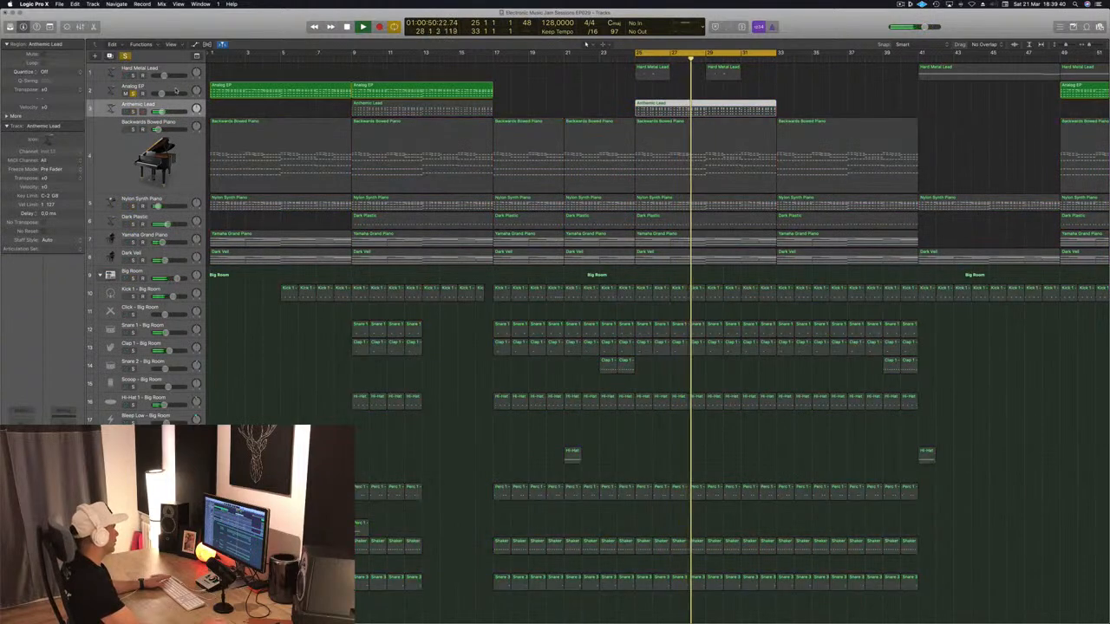
{"action": "left_click", "coordinate": [132, 93]}
{"action": "left_click", "coordinate": [133, 112]}
{"action": "key", "text": "space"}
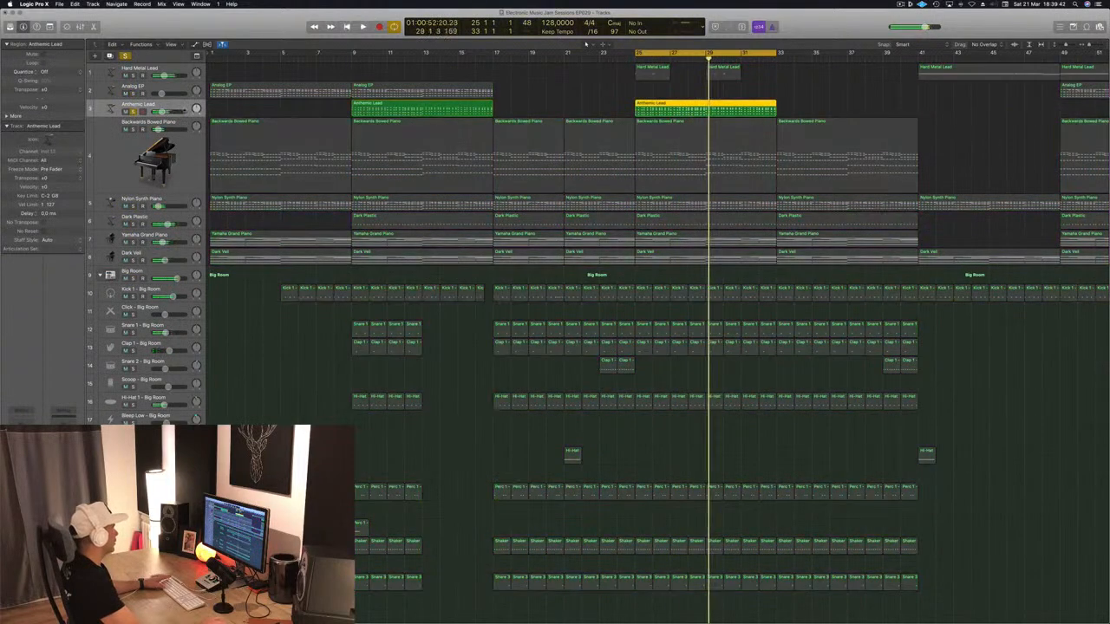
{"action": "key", "text": "space"}
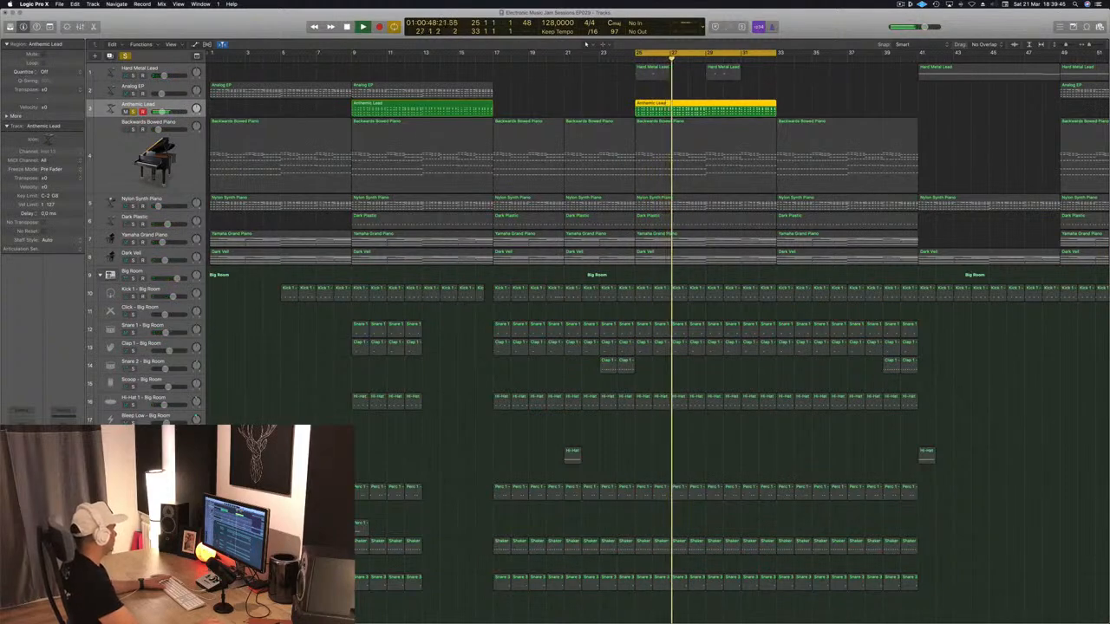
- Adjust the attack on the Anthemic Lead's Compressor, turn its Auto Gain off, and move its window below the track
{"action": "key", "text": "v"}
{"action": "left_click_drag", "start_coordinate": [370, 67], "coordinate": [611, 142]}
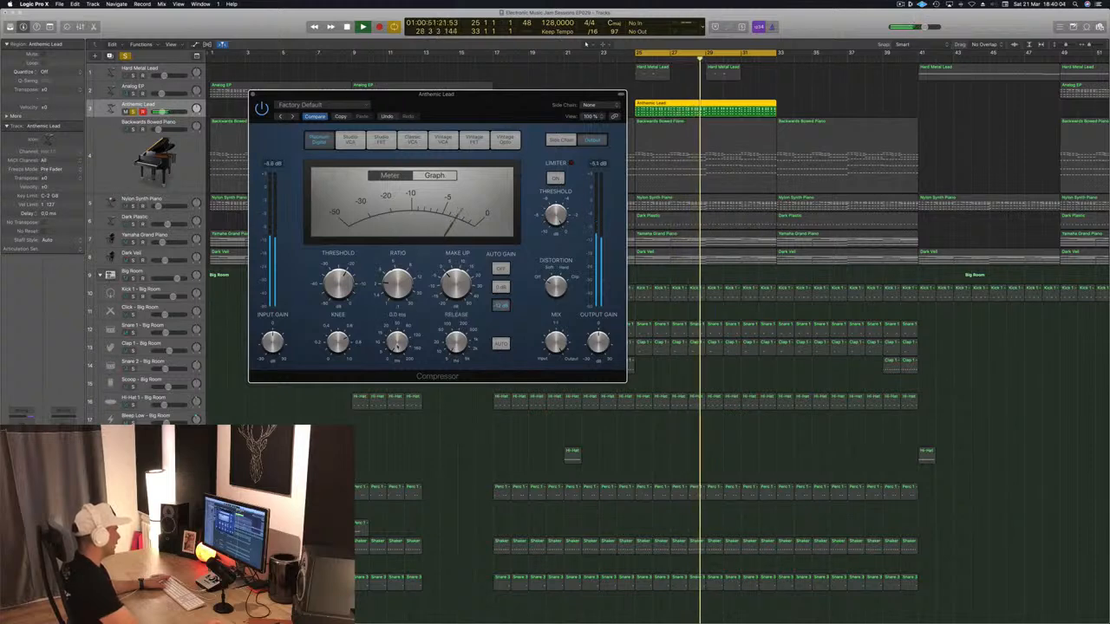
{"action": "left_click_drag", "start_coordinate": [478, 117], "coordinate": [549, 104]}
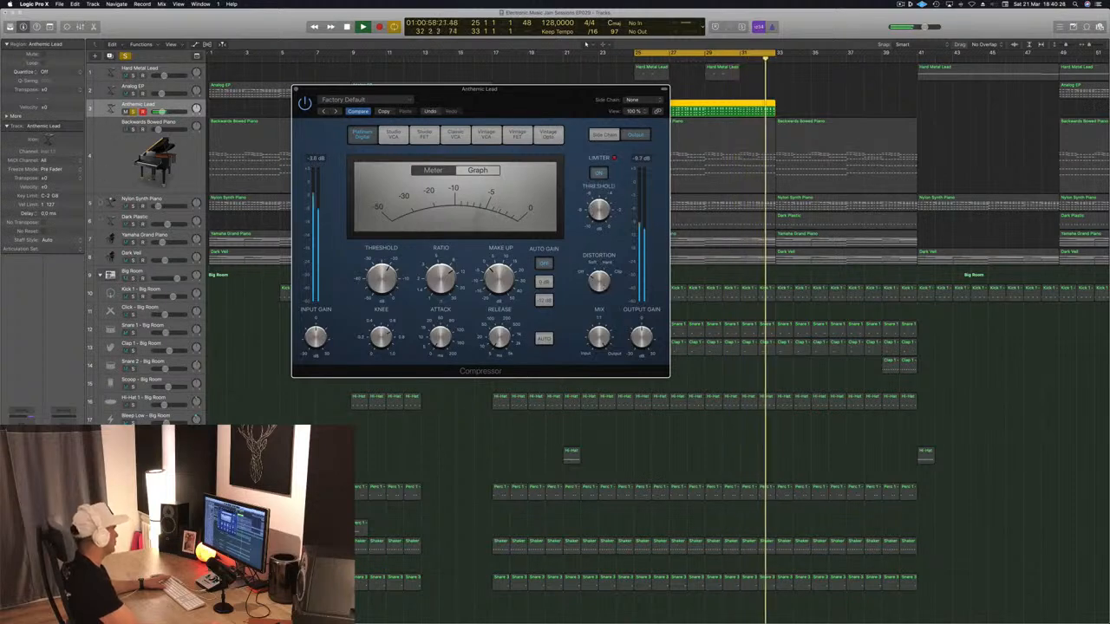
{"action": "left_click_drag", "start_coordinate": [481, 111], "coordinate": [666, 256]}
{"action": "left_click", "coordinate": [704, 109]}
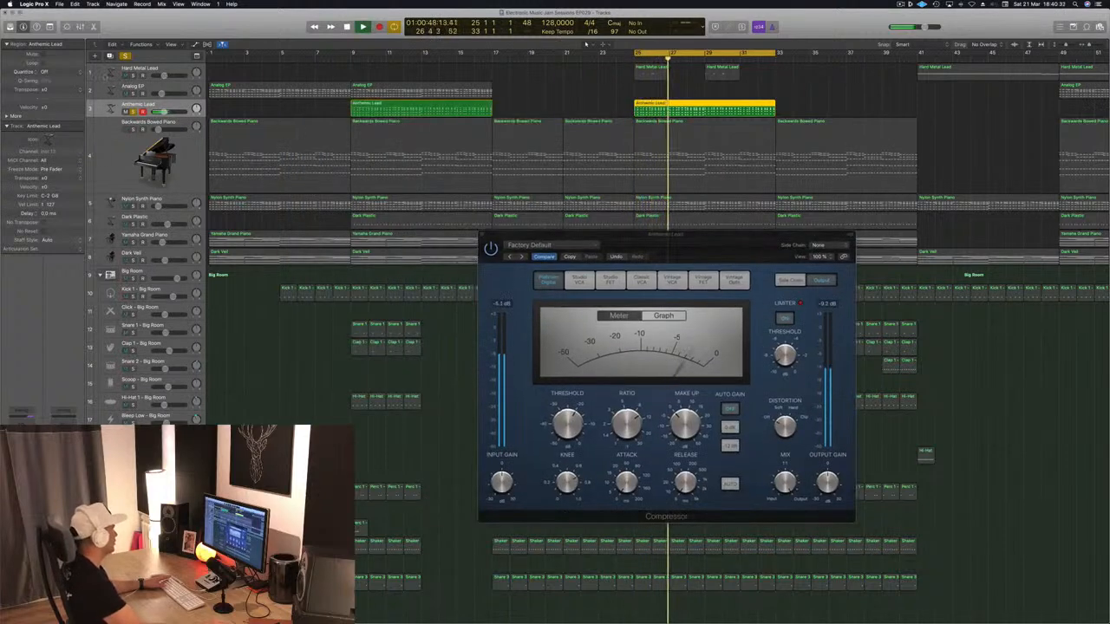
- Play the full mix without solos, and bring up the Anthemic Lead's Alchemy instrument window
{"action": "key", "text": "ctrl+s"}
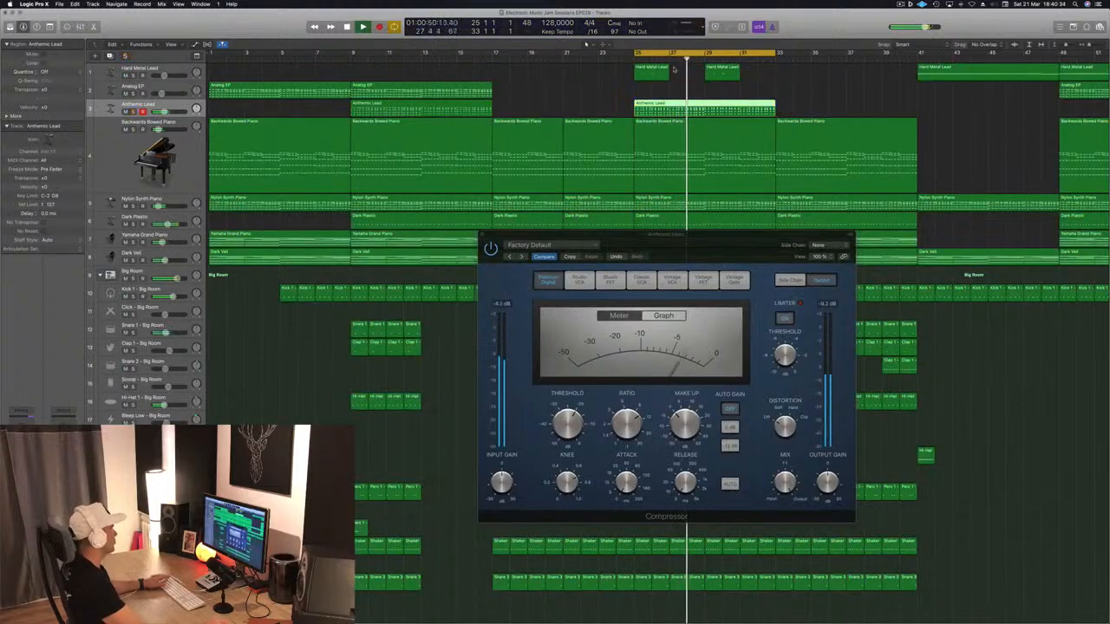
{"action": "key", "text": "space"}
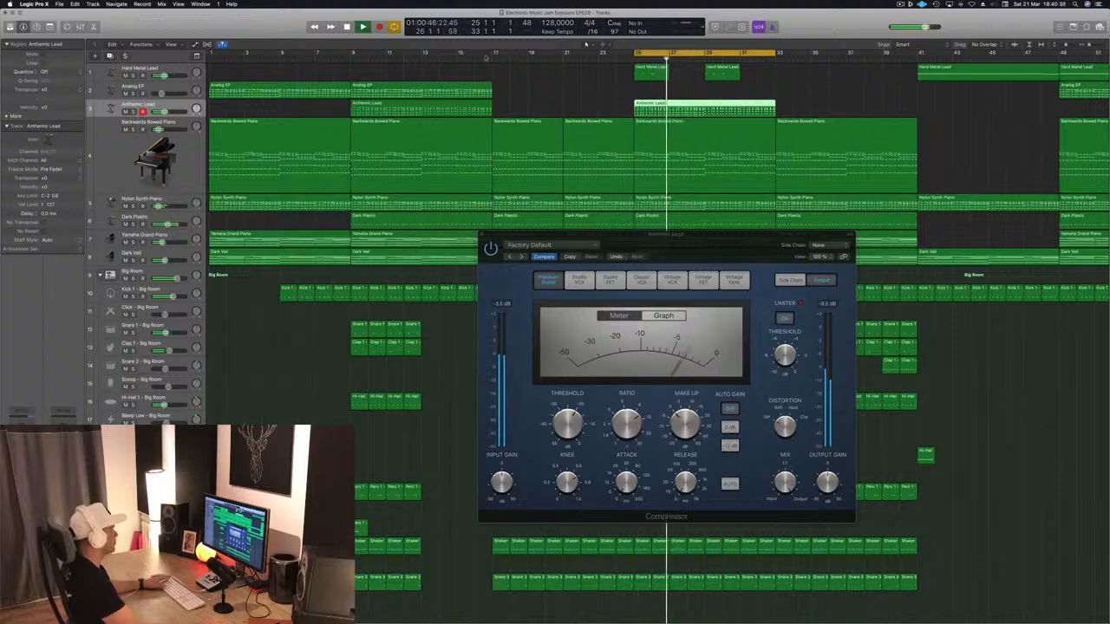
{"action": "key", "text": "v"}
{"action": "left_click_drag", "start_coordinate": [243, 20], "coordinate": [908, 244]}
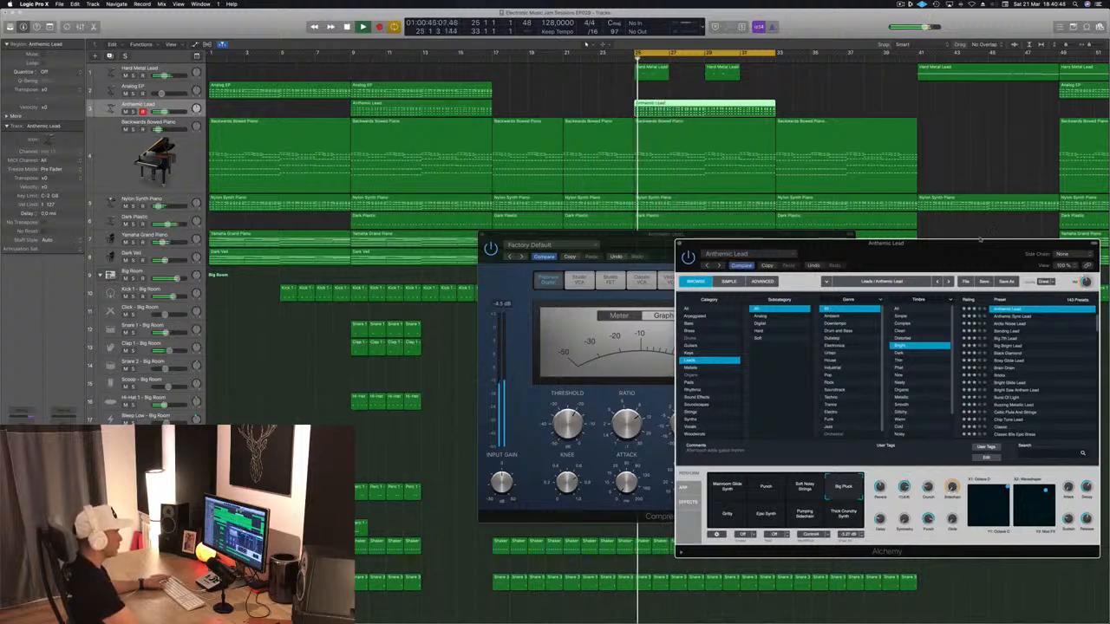
{"action": "left_click_drag", "start_coordinate": [979, 239], "coordinate": [816, 233]}
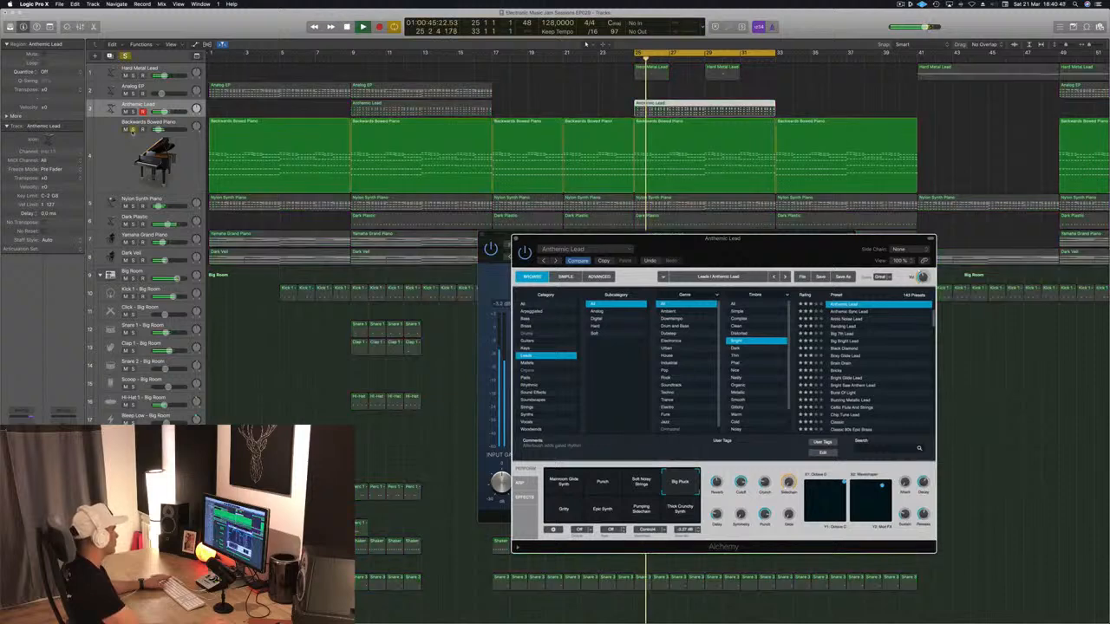
- Adjust Alchemy's Decay with the Anthemic Lead soloed, and replay the section before clearing the solo
{"action": "left_click", "coordinate": [133, 112]}
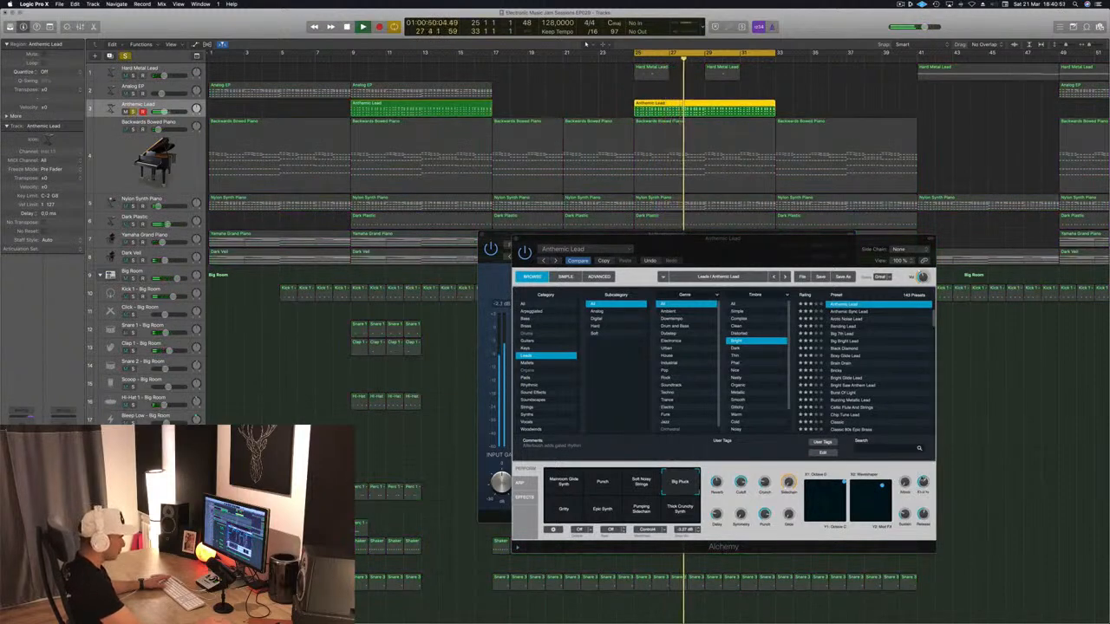
{"action": "left_click", "coordinate": [922, 483]}
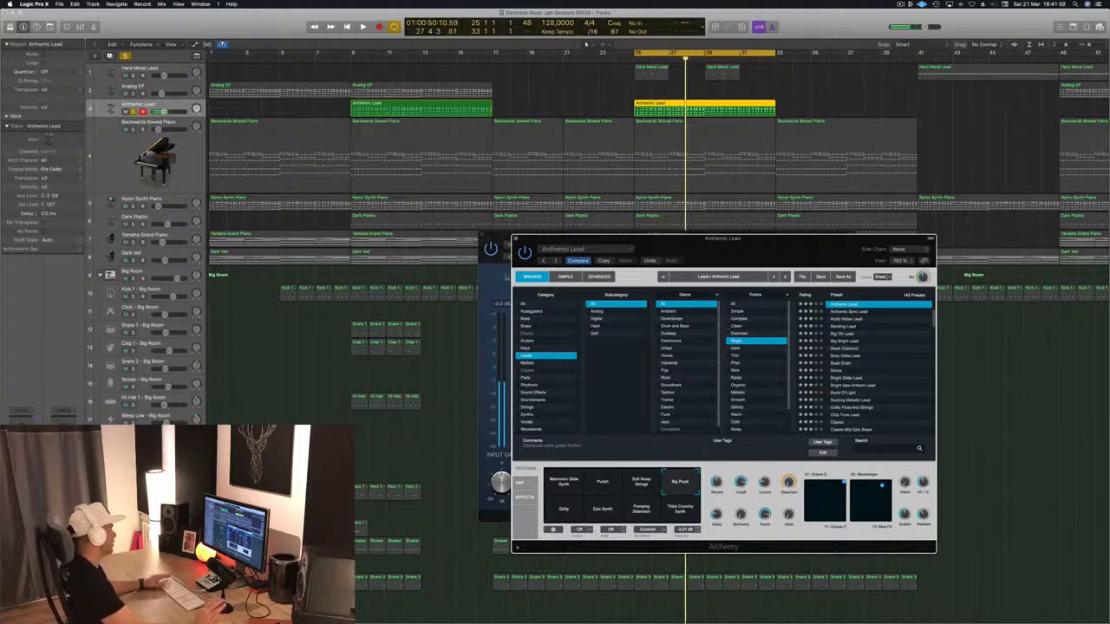
{"action": "key", "text": "space"}
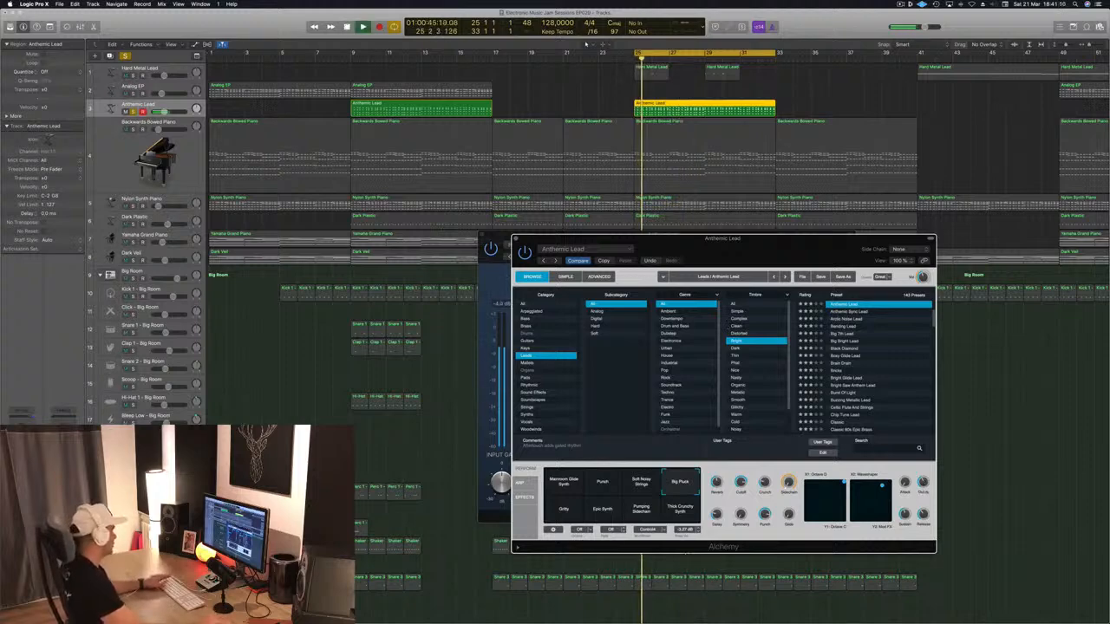
{"action": "key", "text": "ctrl+s"}
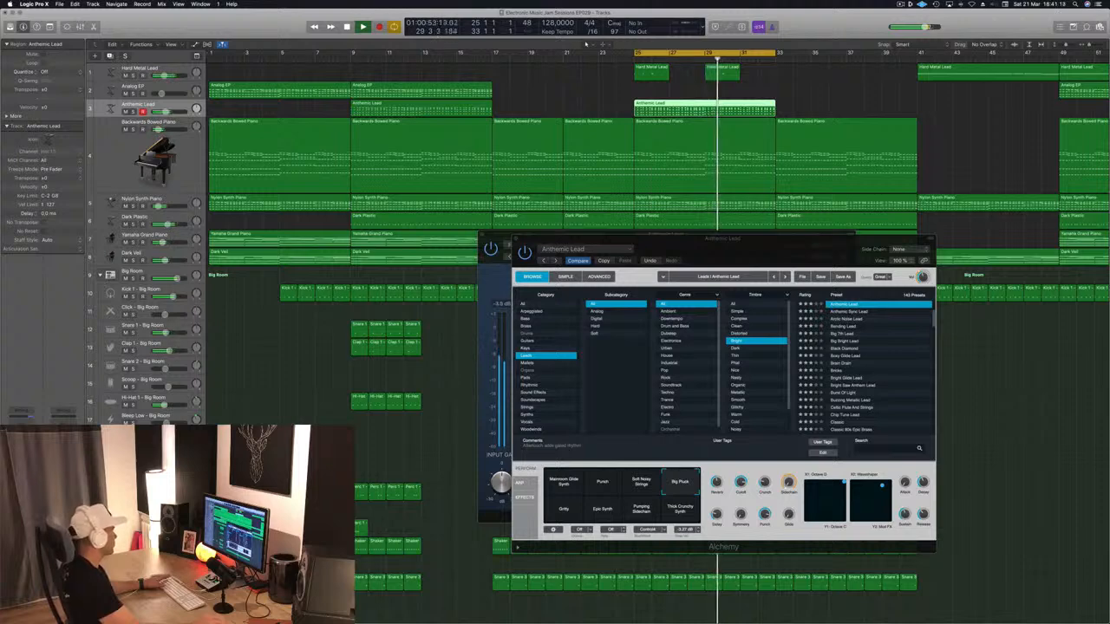
- Fine-tune Alchemy's Delay and Sidechain performance controls with the Anthemic Lead track soloed
{"action": "left_click_drag", "start_coordinate": [724, 239], "coordinate": [626, 235]}
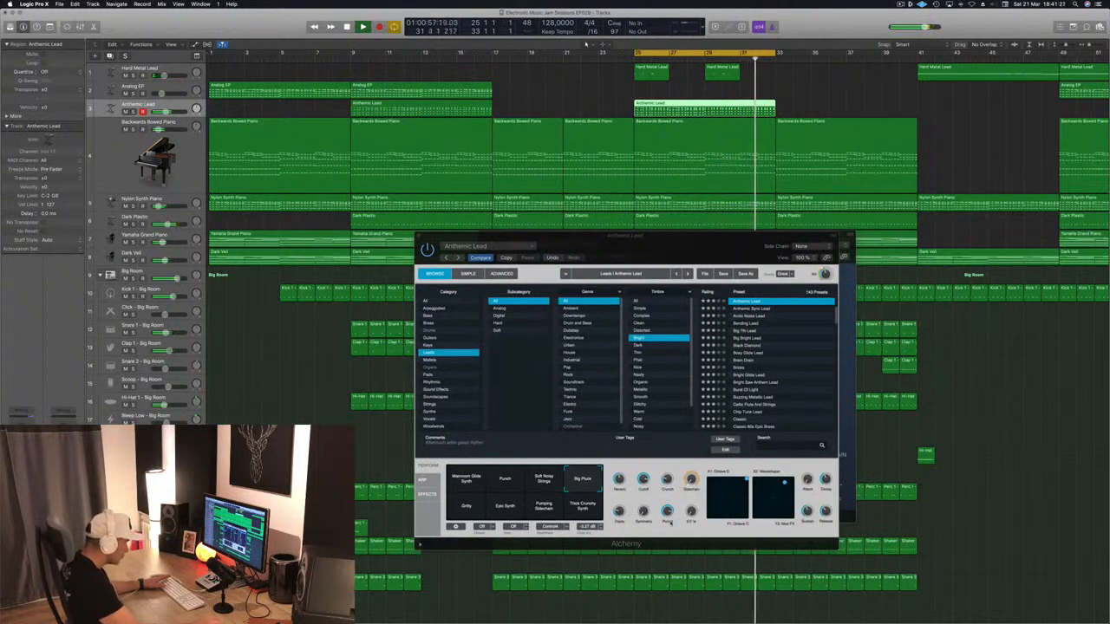
{"action": "left_click", "coordinate": [647, 464]}
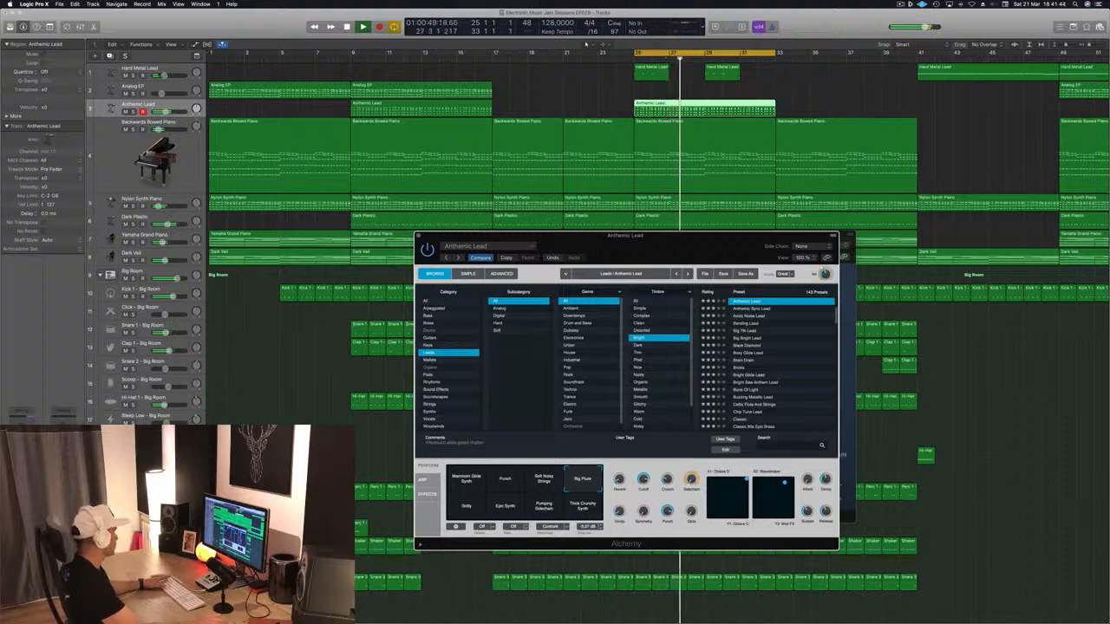
{"action": "key", "text": "s"}
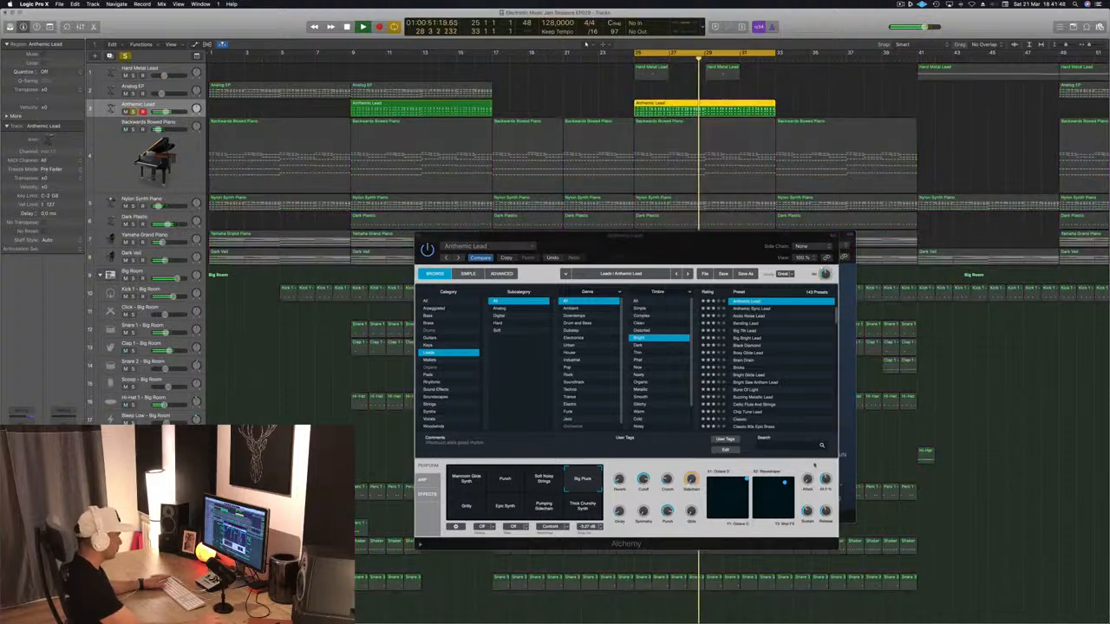
{"action": "left_click", "coordinate": [621, 513]}
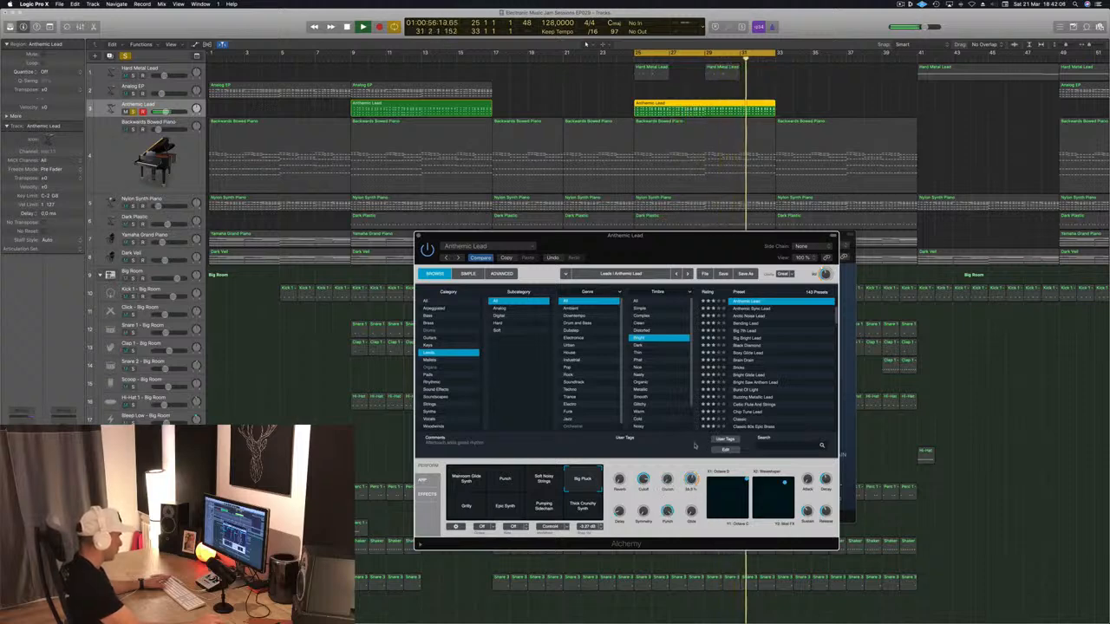
- Set the Anthemic Lead's Alchemy side chain source to Bus 12, the Sidechain-Trigger bus, and locate the trigger track
{"action": "left_click", "coordinate": [823, 247]}
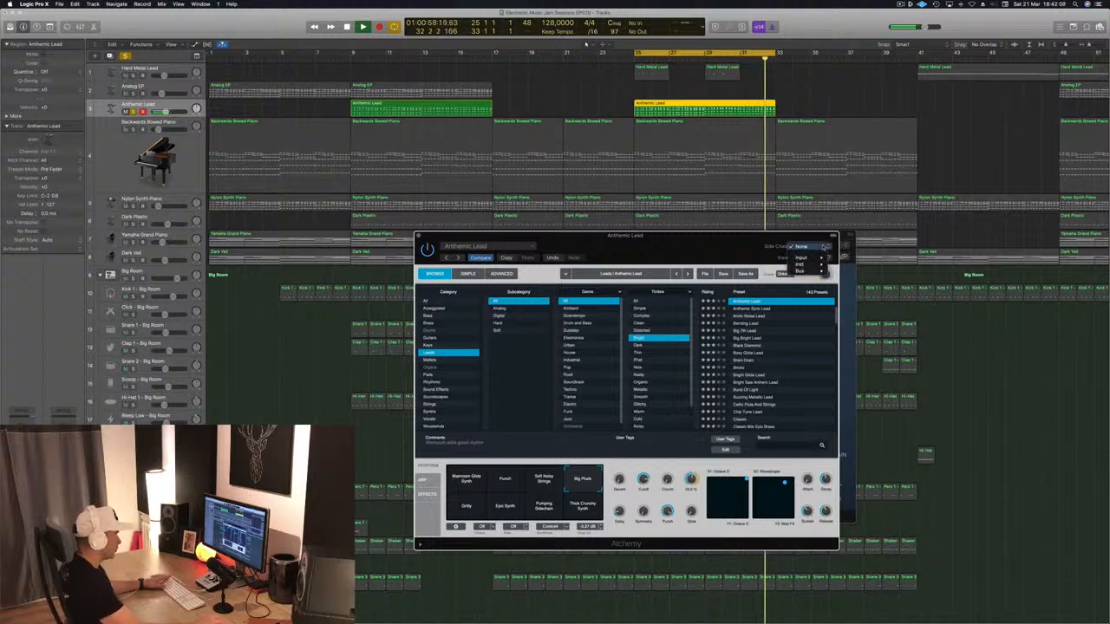
{"action": "mouse_move", "coordinate": [821, 260]}
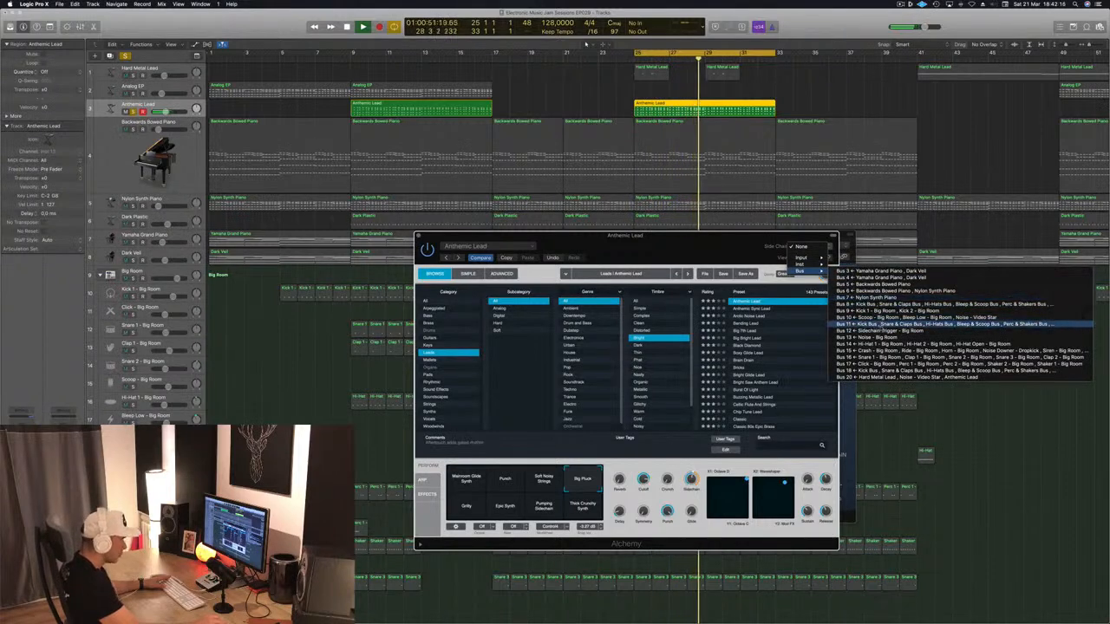
{"action": "left_click", "coordinate": [867, 330]}
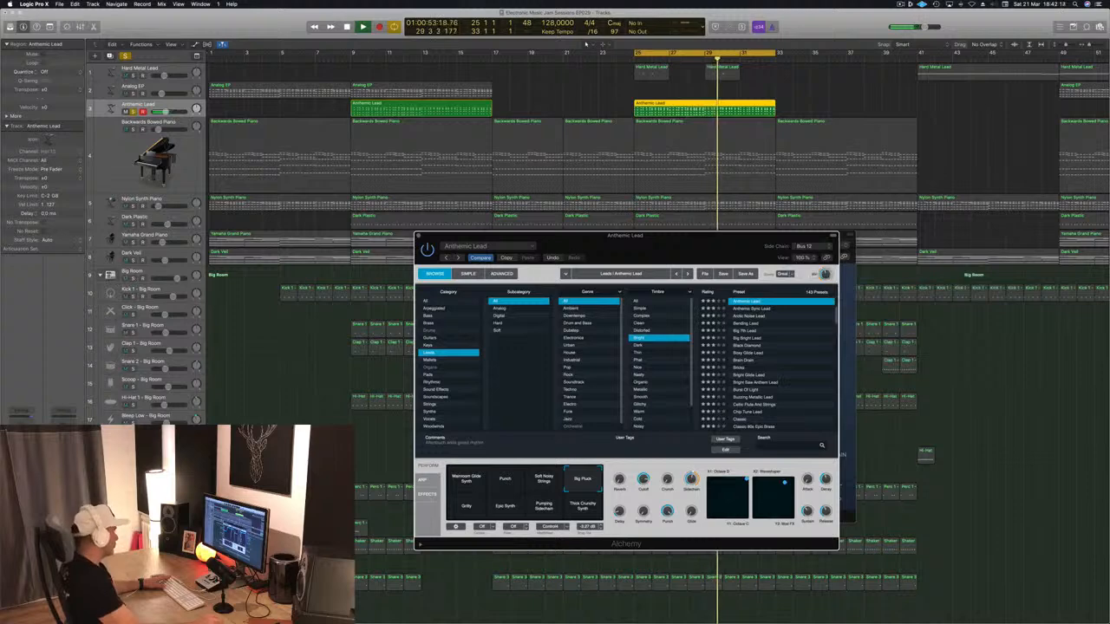
{"action": "scroll", "coordinate": [586, 42], "scroll_direction": "down", "scroll_amount": 5}
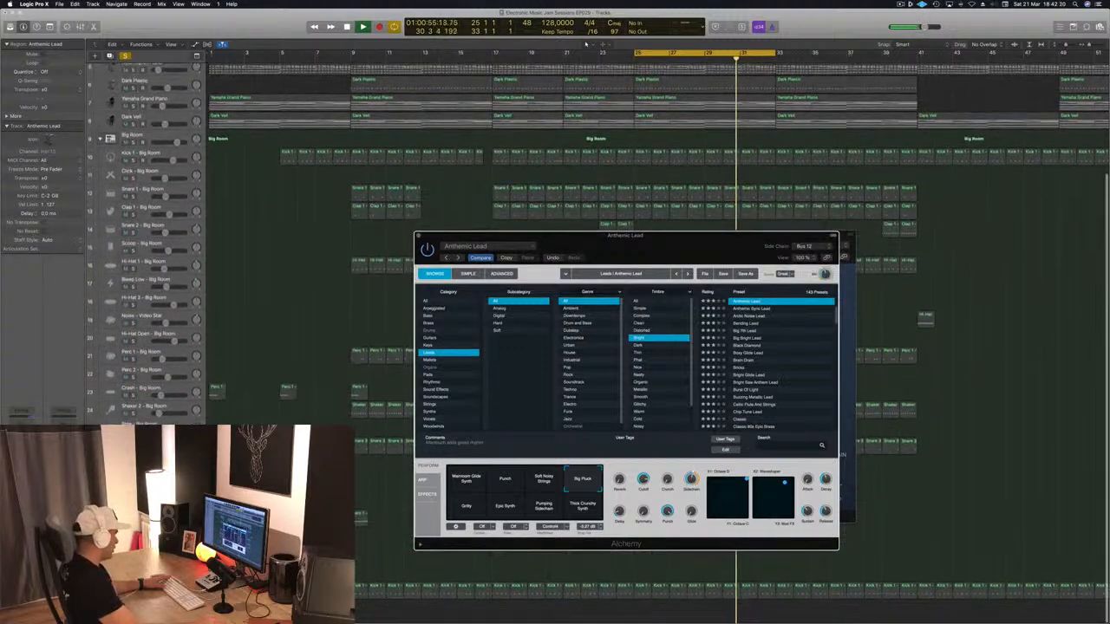
{"action": "scroll", "coordinate": [586, 43], "scroll_direction": "up", "scroll_amount": 1}
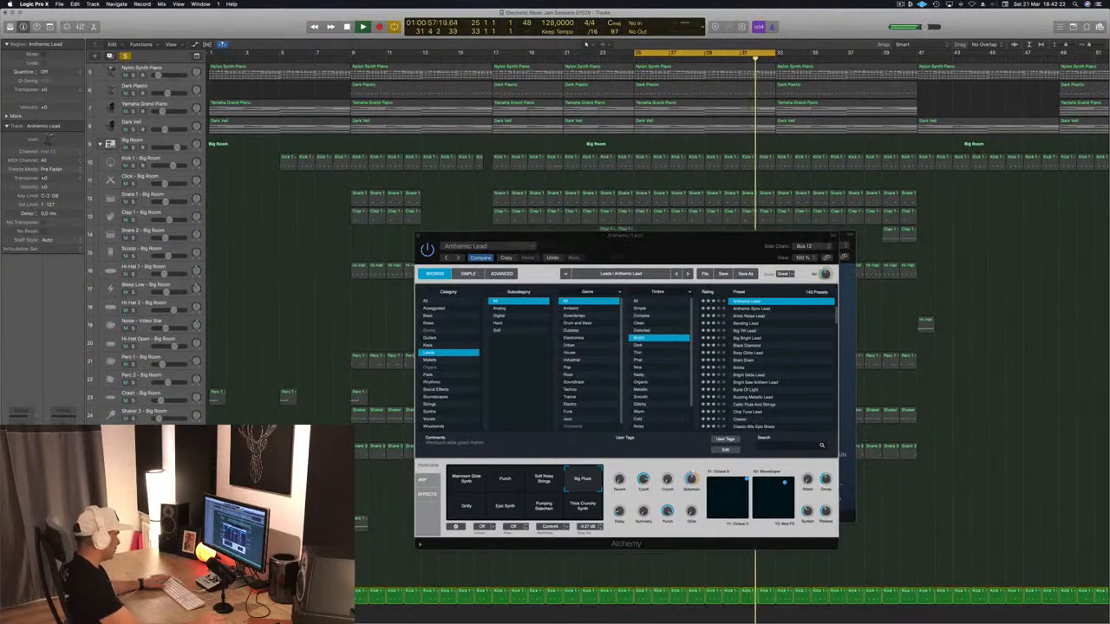
- Clear the solos to hear the full mix, and close the Anthemic Lead's Alchemy and Compressor windows
{"action": "left_click_drag", "start_coordinate": [714, 236], "coordinate": [689, 244]}
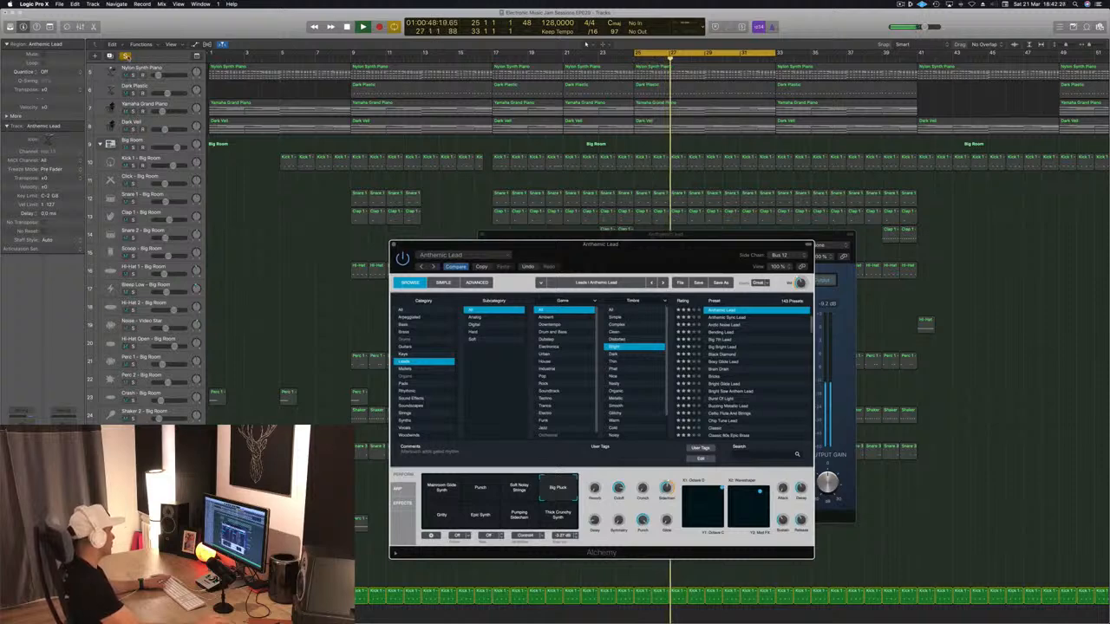
{"action": "left_click", "coordinate": [125, 56]}
{"action": "left_click_drag", "start_coordinate": [643, 248], "coordinate": [606, 266]}
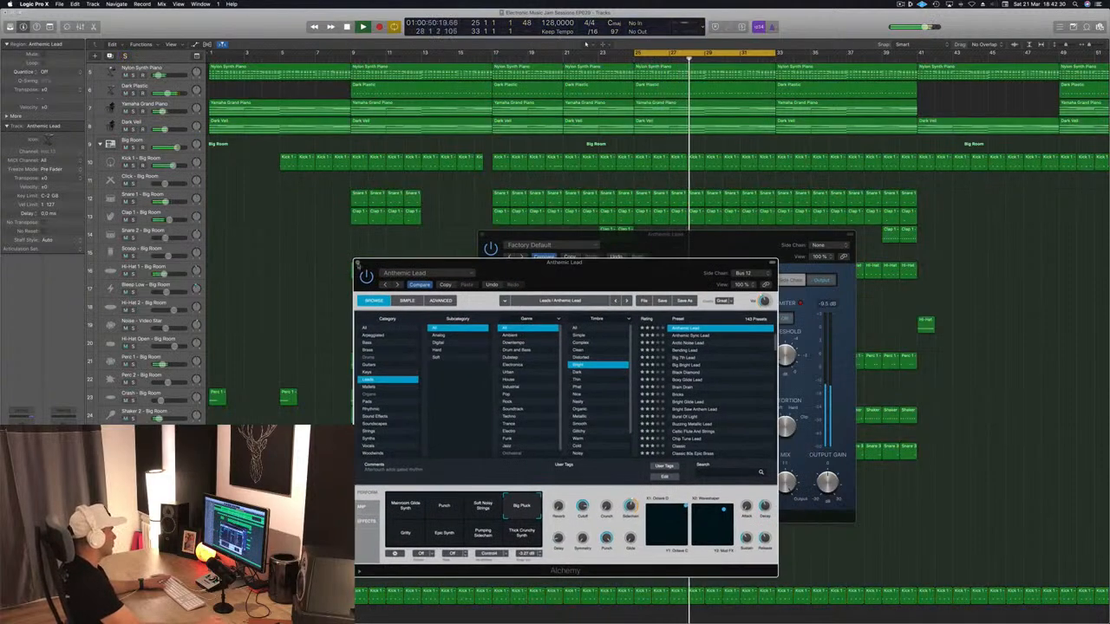
{"action": "left_click", "coordinate": [356, 263]}
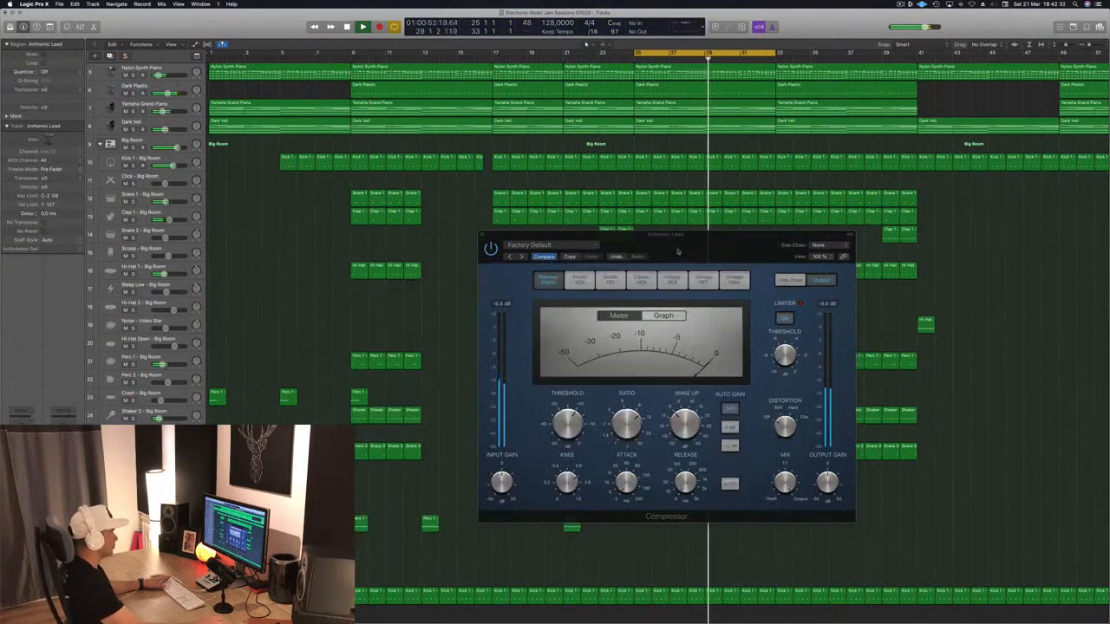
{"action": "left_click_drag", "start_coordinate": [700, 250], "coordinate": [632, 288]}
{"action": "left_click", "coordinate": [414, 272]}
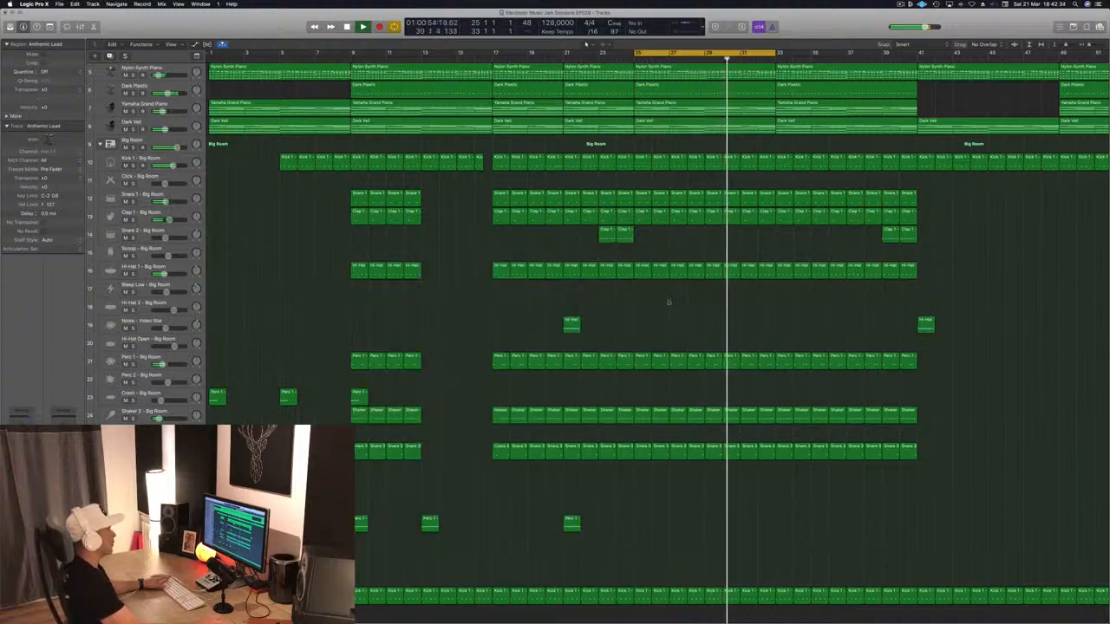
- Replay the section from bar 25, select the Hard Metal Lead track and bring up its plug-in windows
{"action": "scroll", "coordinate": [802, 86], "scroll_direction": "up", "scroll_amount": 4}
{"action": "scroll", "coordinate": [801, 86], "scroll_direction": "up", "scroll_amount": 8}
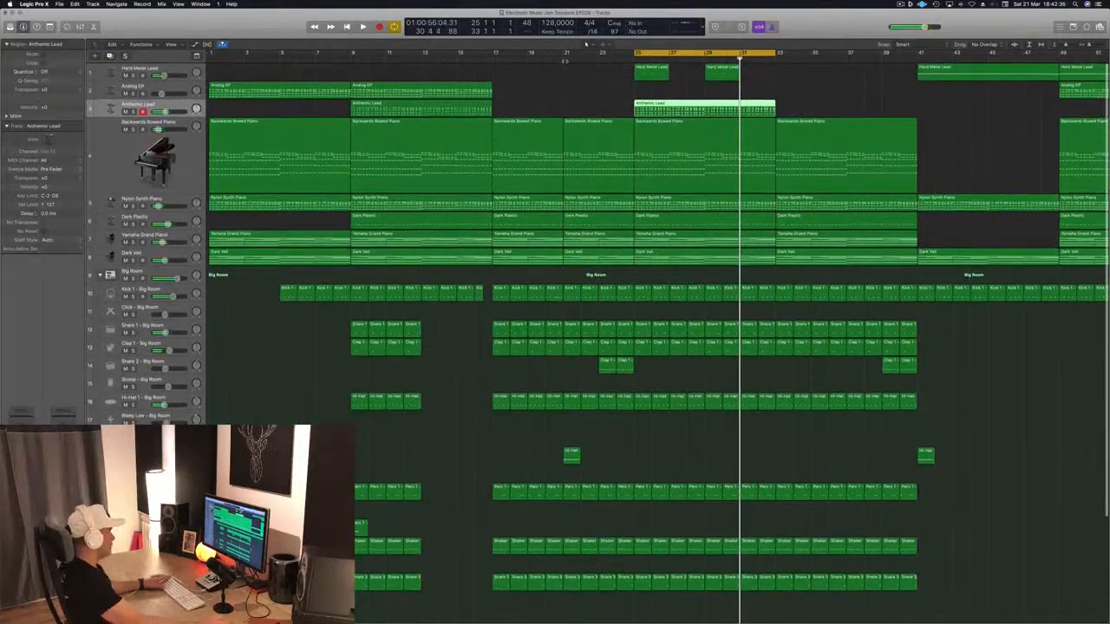
{"action": "key", "text": "space"}
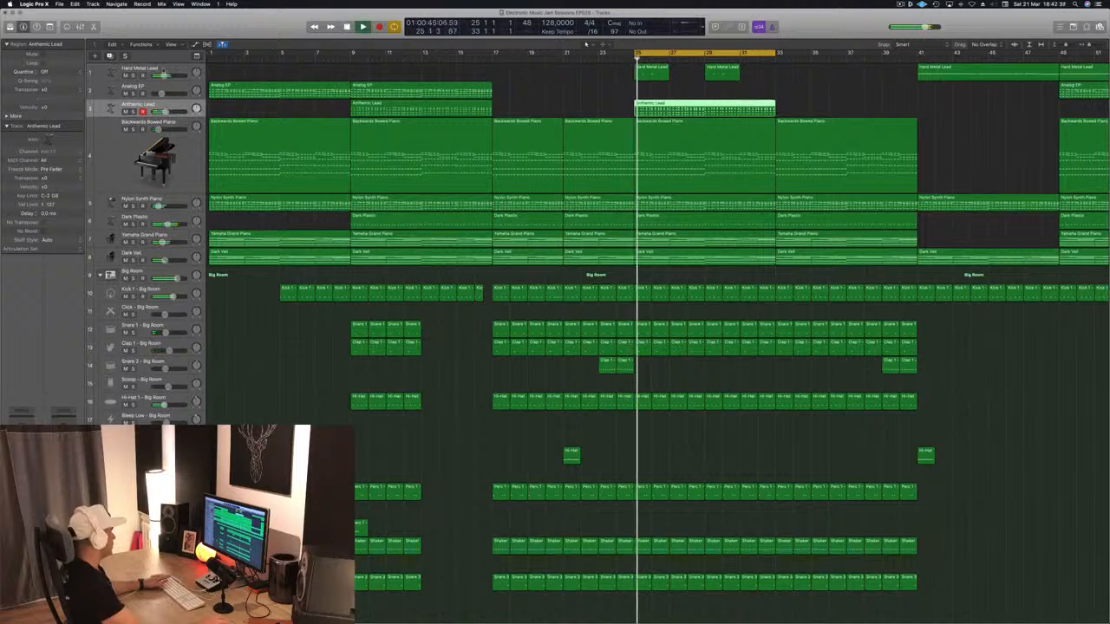
{"action": "left_click", "coordinate": [143, 71]}
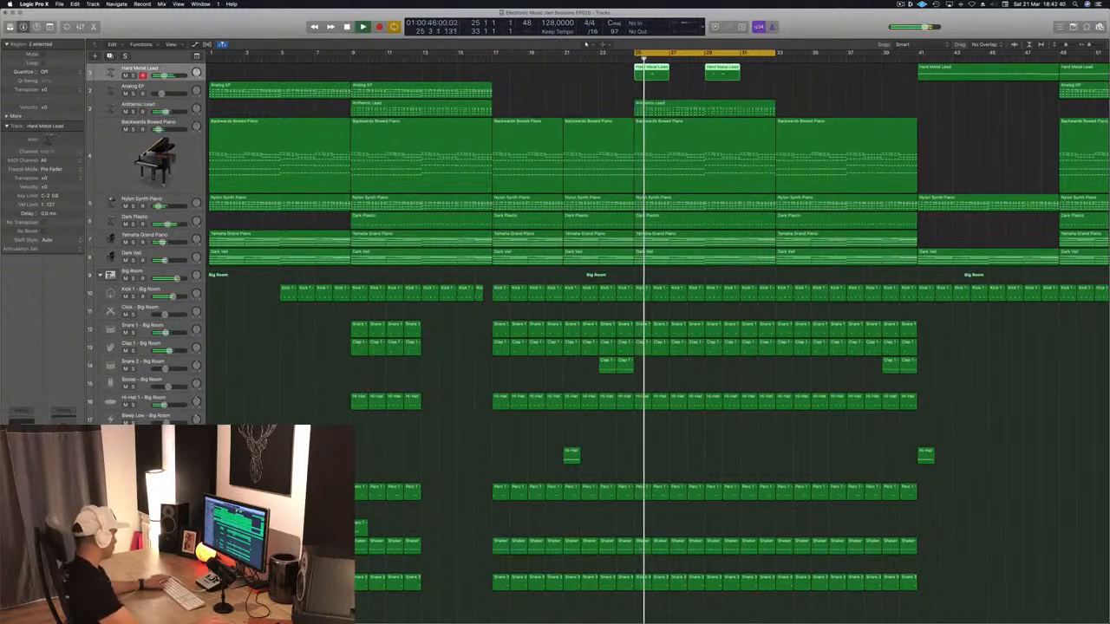
{"action": "key", "text": "space"}
{"action": "key", "text": "v"}
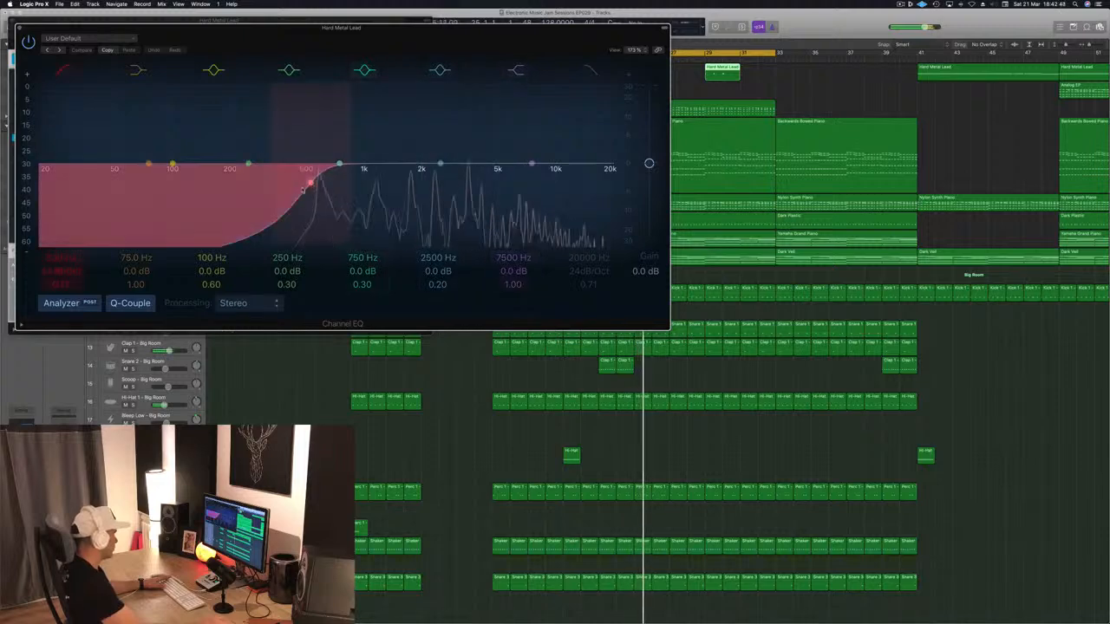
- In the Hard Metal Lead's Channel EQ, raise the low cut to about 1320 Hz and set the high shelf to 10400 Hz at -1.5 dB
{"action": "left_click_drag", "start_coordinate": [311, 183], "coordinate": [345, 188]}
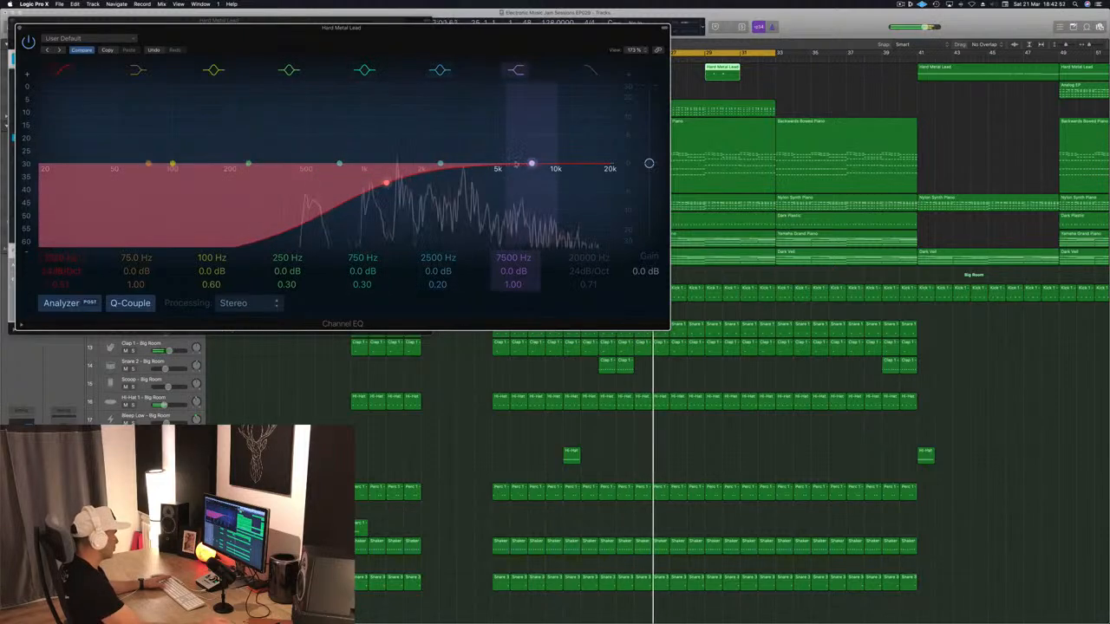
{"action": "left_click_drag", "start_coordinate": [532, 164], "coordinate": [555, 168]}
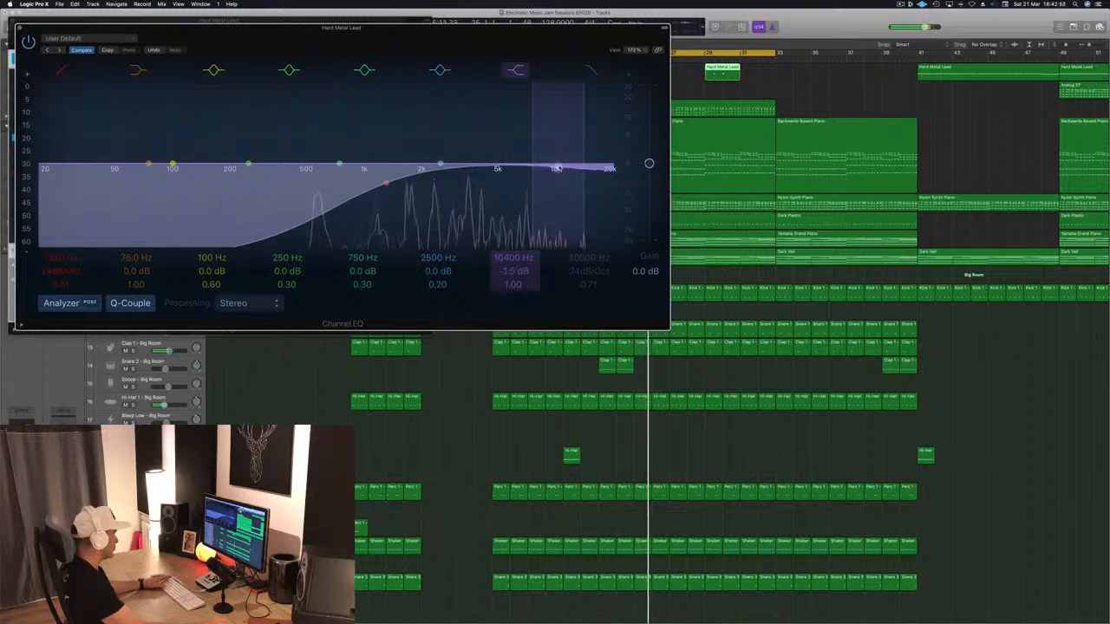
{"action": "left_click", "coordinate": [19, 28]}
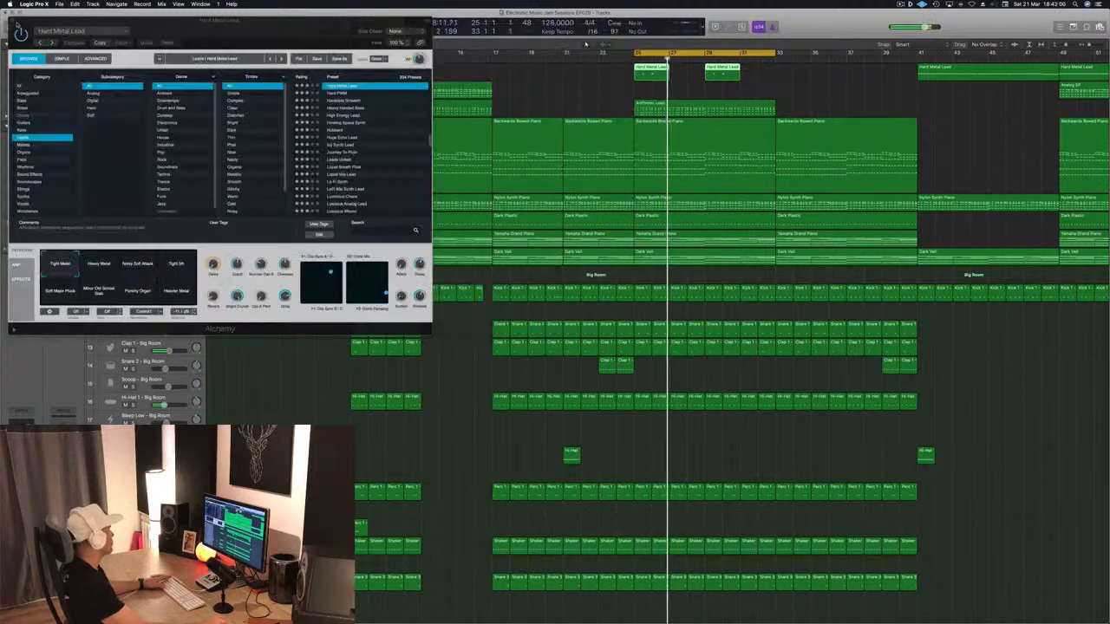
{"action": "left_click", "coordinate": [13, 21]}
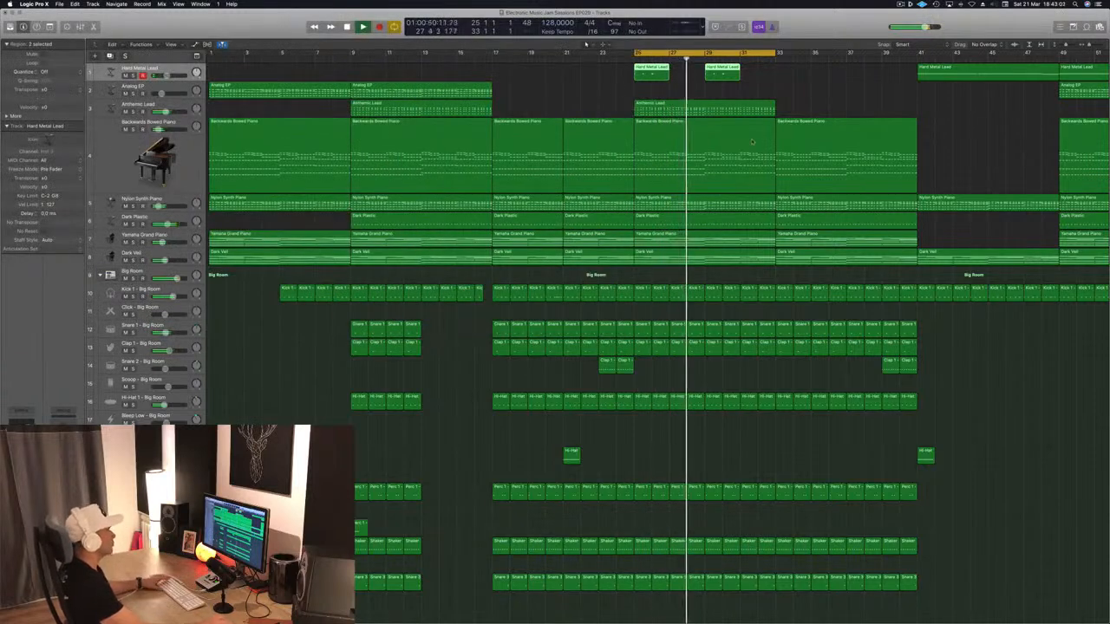
- Replay the cycled section from bar 25 and briefly audition the Yamaha Grand Piano in solo
{"action": "left_click", "coordinate": [528, 85]}
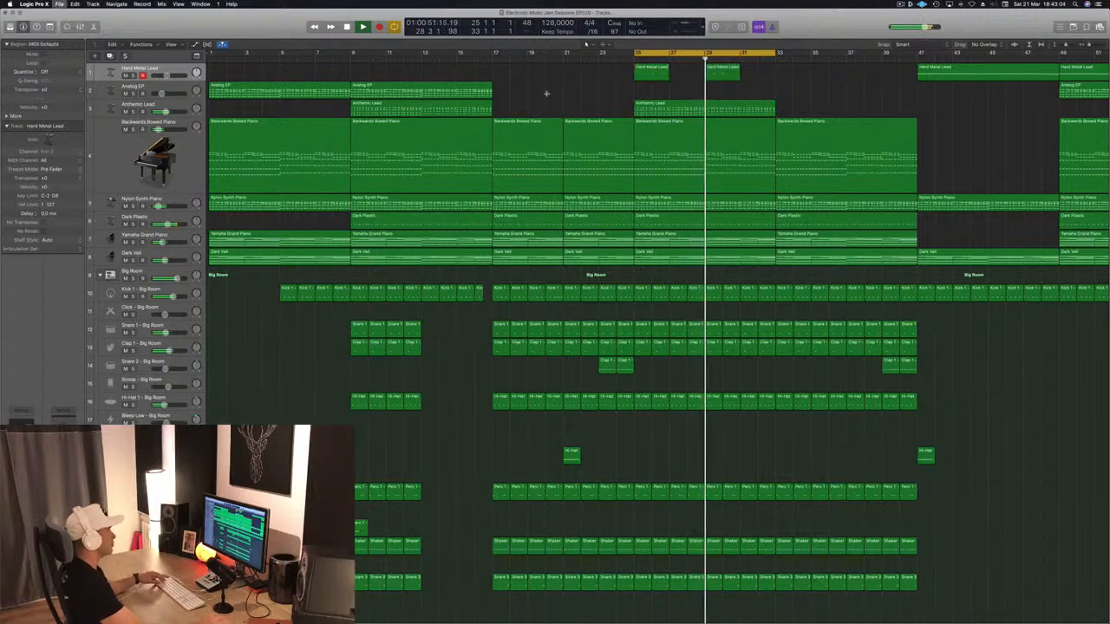
{"action": "key", "text": "z"}
{"action": "key", "text": "space"}
{"action": "key", "text": "space"}
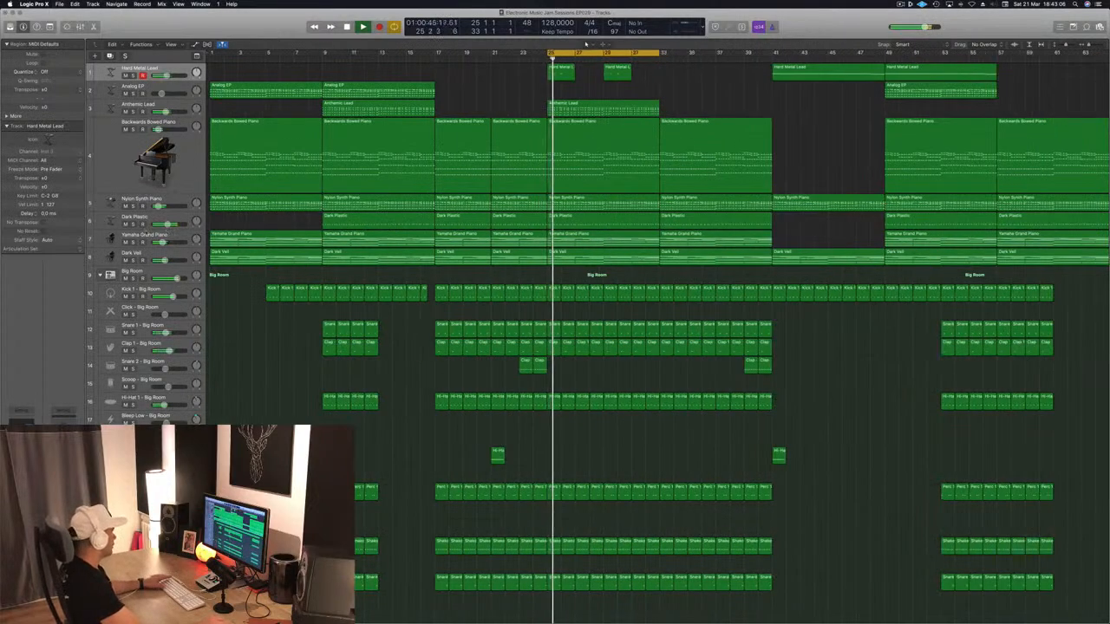
{"action": "left_click", "coordinate": [132, 242]}
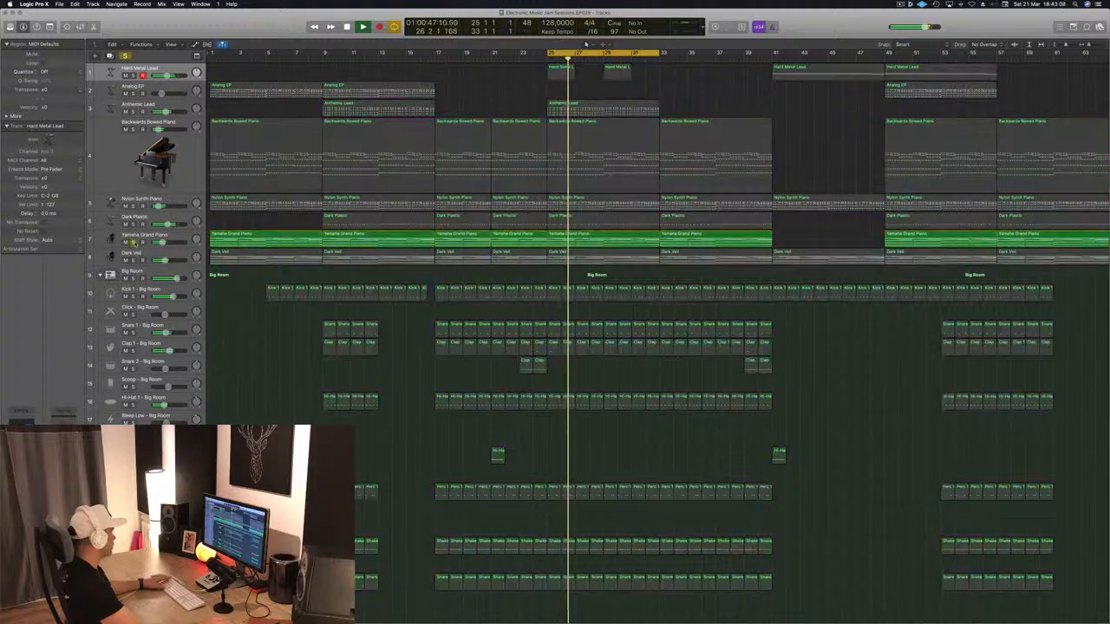
{"action": "left_click", "coordinate": [132, 242]}
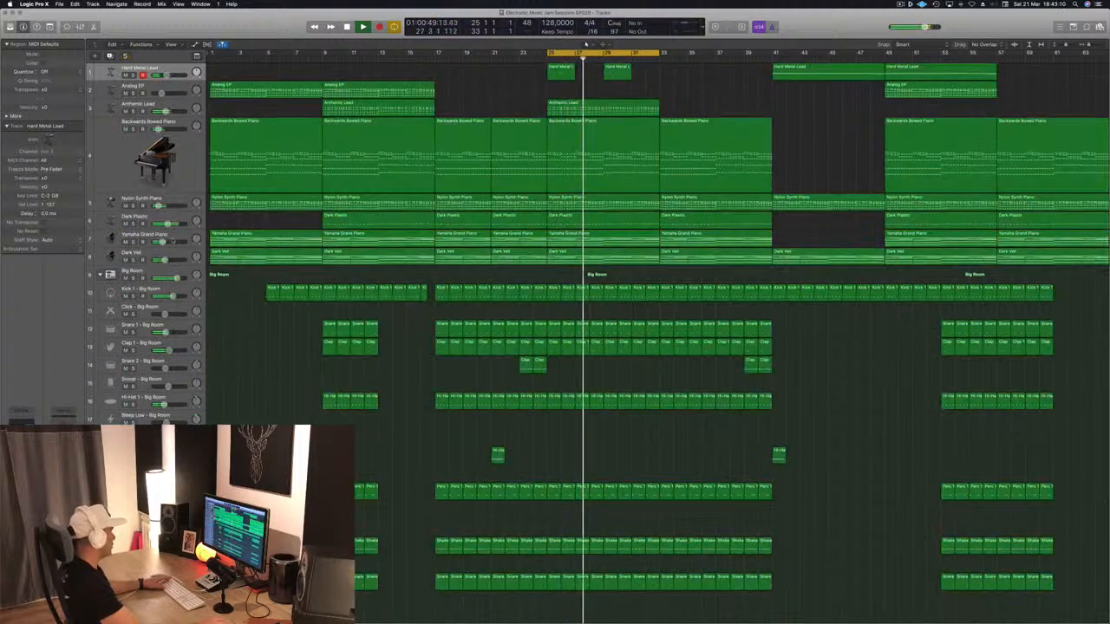
- Solo the Dark Veil track and set its Compressor's side chain source to Bus 12, the Sidechain-Trigger bus
{"action": "left_click", "coordinate": [179, 237]}
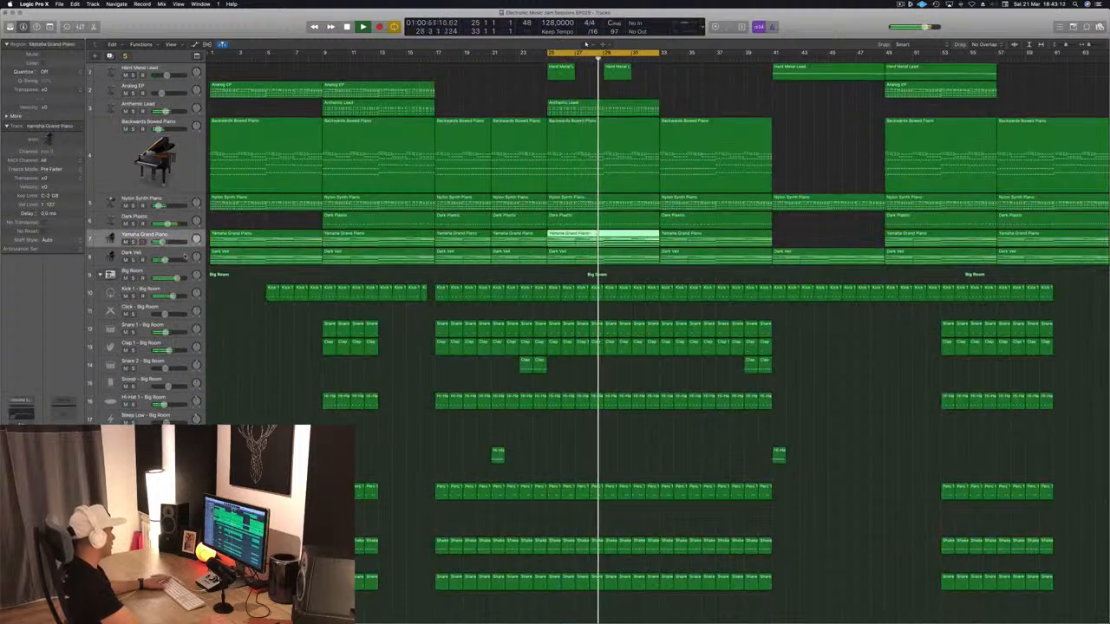
{"action": "left_click", "coordinate": [183, 257]}
{"action": "left_click", "coordinate": [133, 259]}
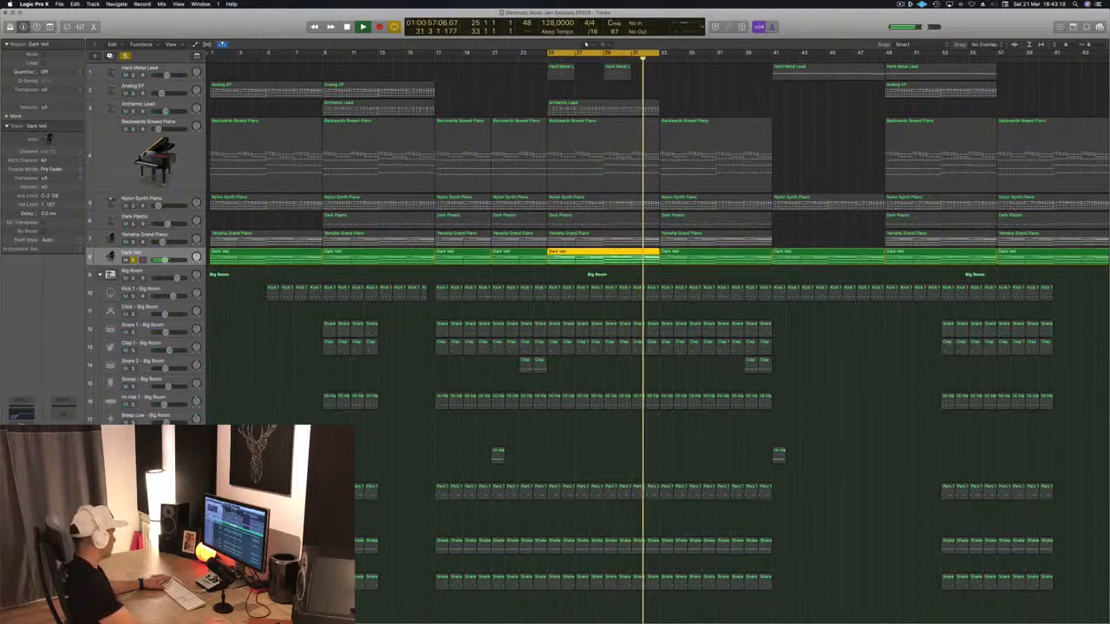
{"action": "key", "text": "v"}
{"action": "left_click", "coordinate": [352, 31]}
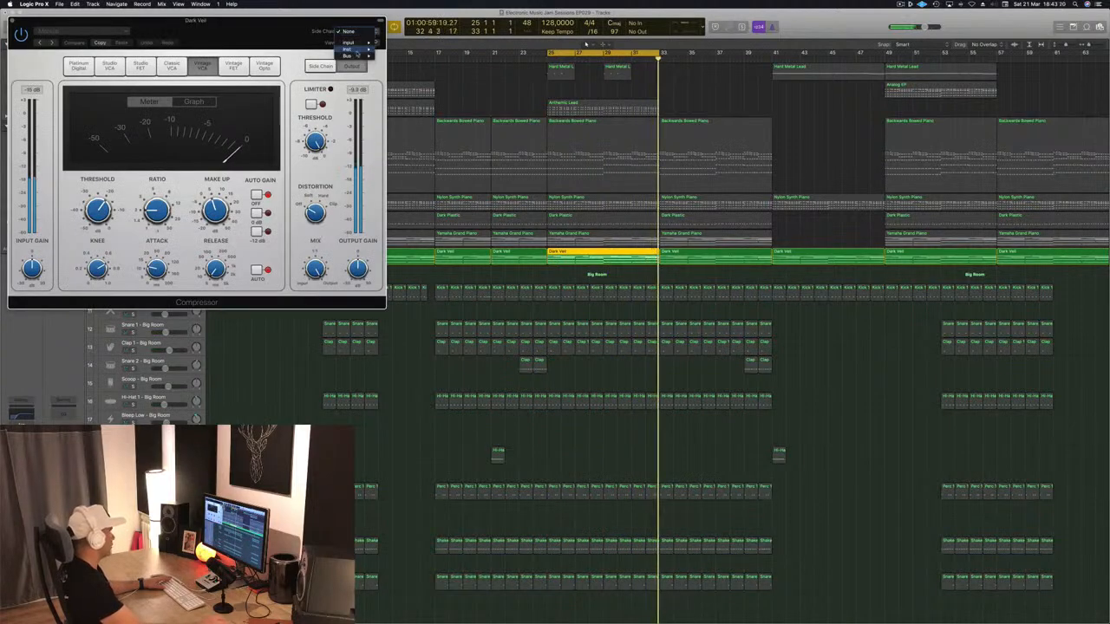
{"action": "mouse_move", "coordinate": [355, 55]}
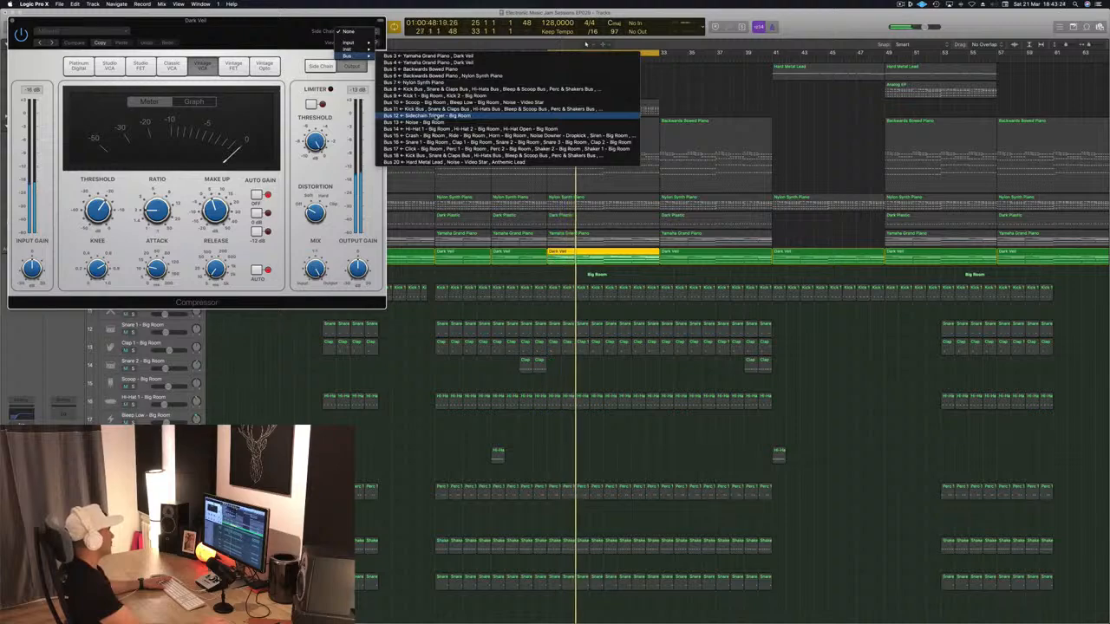
{"action": "left_click", "coordinate": [433, 115]}
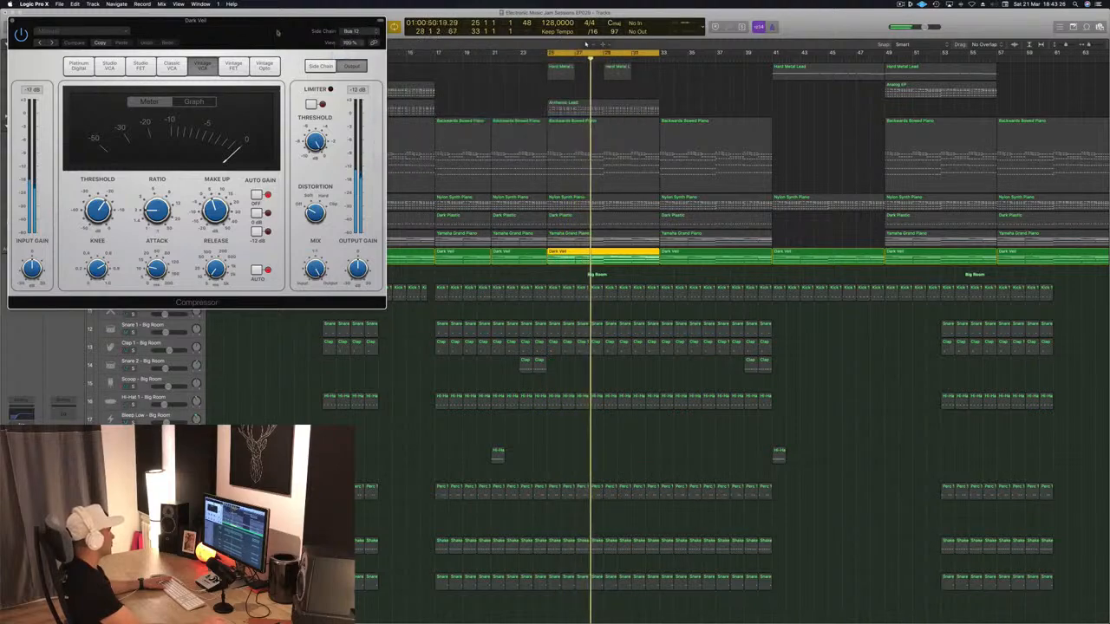
- Move the Dark Veil Compressor window clear of the track list and solo the sidechain trigger track as well
{"action": "left_click_drag", "start_coordinate": [261, 35], "coordinate": [778, 153]}
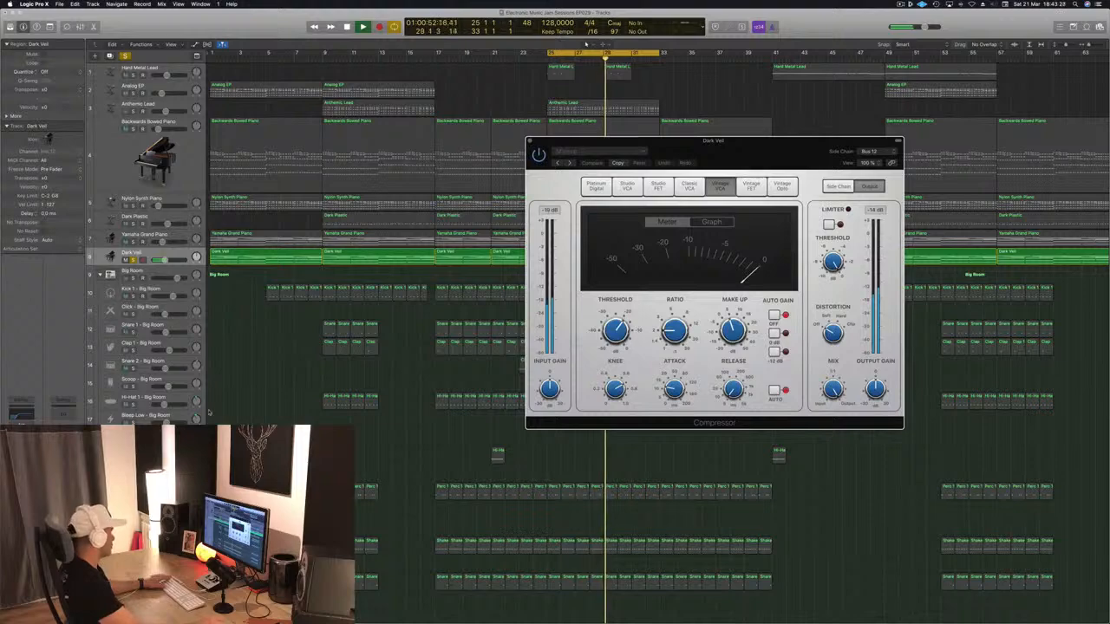
{"action": "scroll", "coordinate": [364, 260], "scroll_direction": "down", "scroll_amount": 3}
{"action": "scroll", "coordinate": [364, 260], "scroll_direction": "down", "scroll_amount": 5}
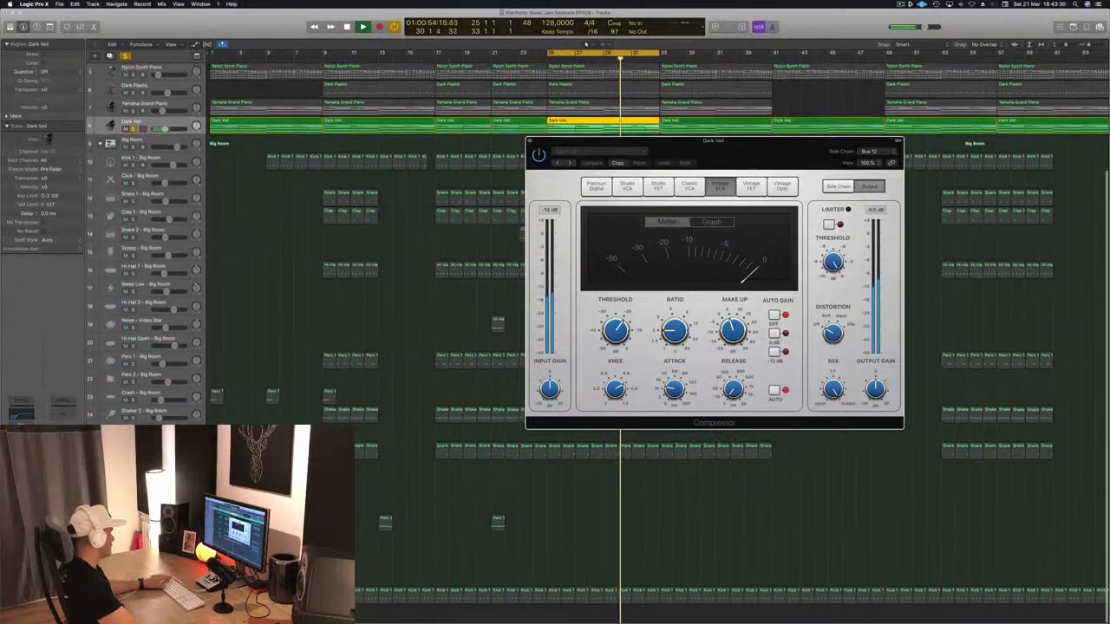
{"action": "left_click", "coordinate": [132, 599]}
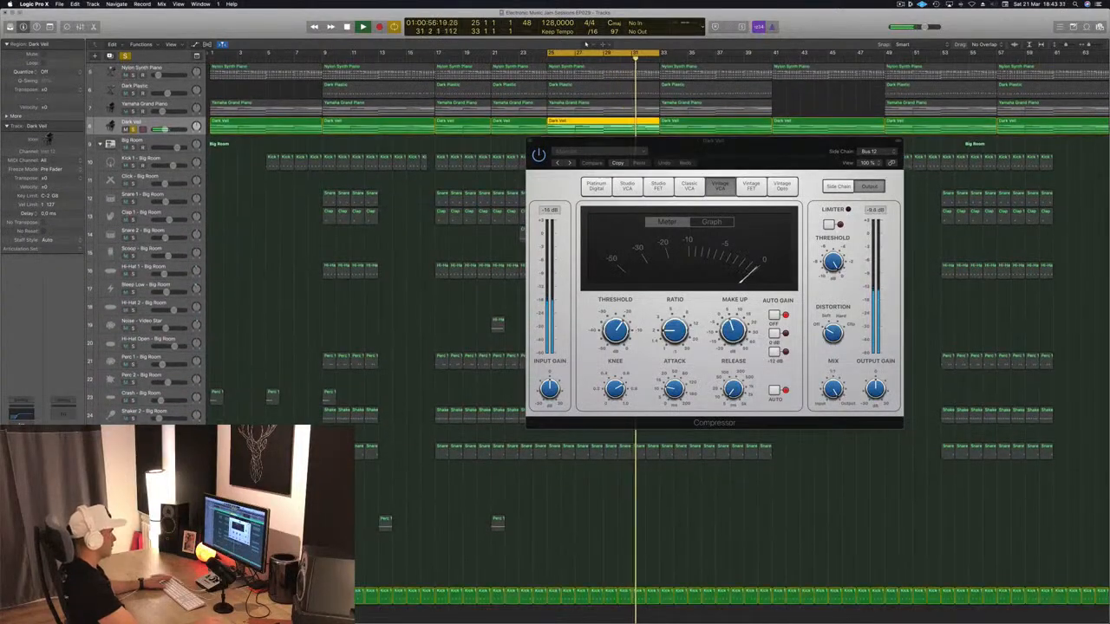
- Lower the Dark Veil Compressor's threshold, raise its ratio, and set the attack to 0.0 ms
{"action": "left_click_drag", "start_coordinate": [618, 330], "coordinate": [622, 345]}
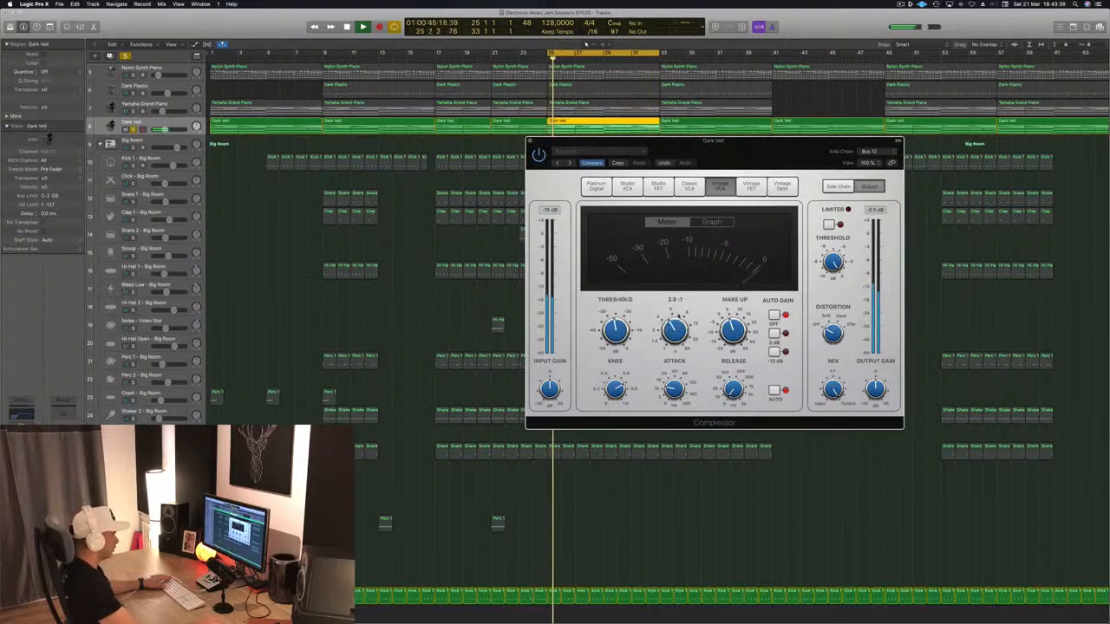
{"action": "left_click_drag", "start_coordinate": [679, 316], "coordinate": [679, 313]}
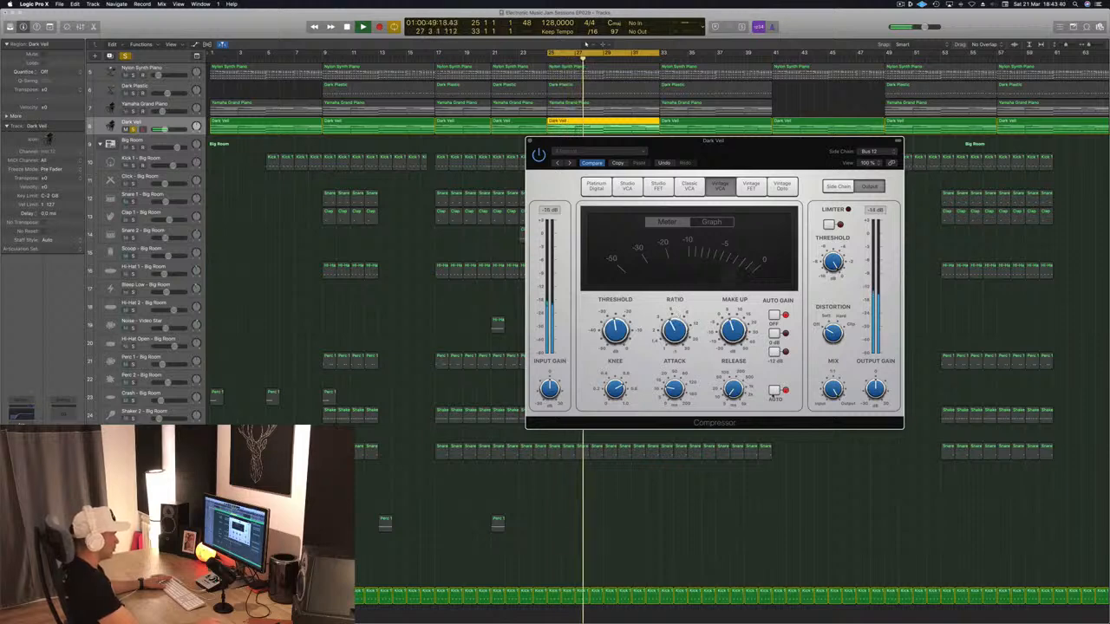
{"action": "mouse_move", "coordinate": [736, 392]}
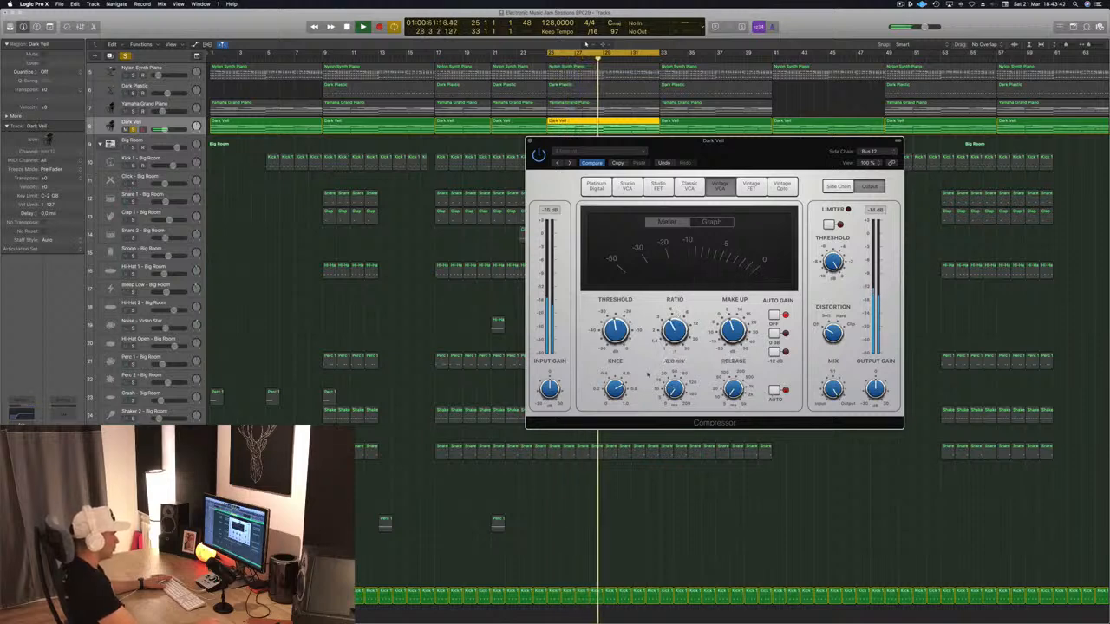
- Fine-tune the Dark Veil Compressor's threshold and release while listening to the ducking from the trigger
{"action": "mouse_move", "coordinate": [622, 335]}
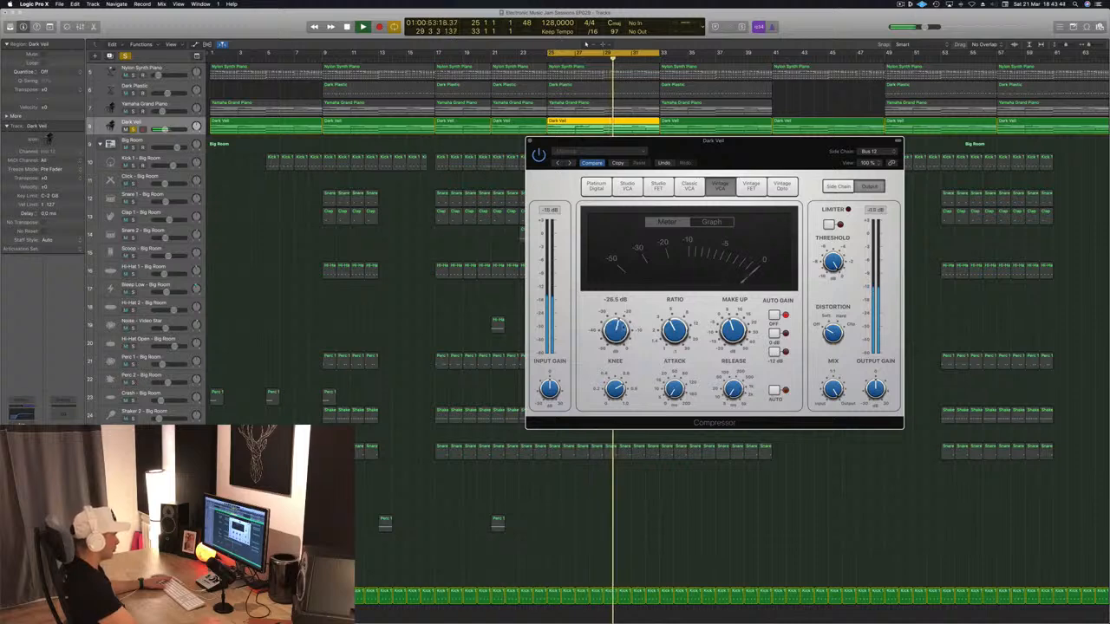
{"action": "left_click_drag", "start_coordinate": [617, 333], "coordinate": [624, 314]}
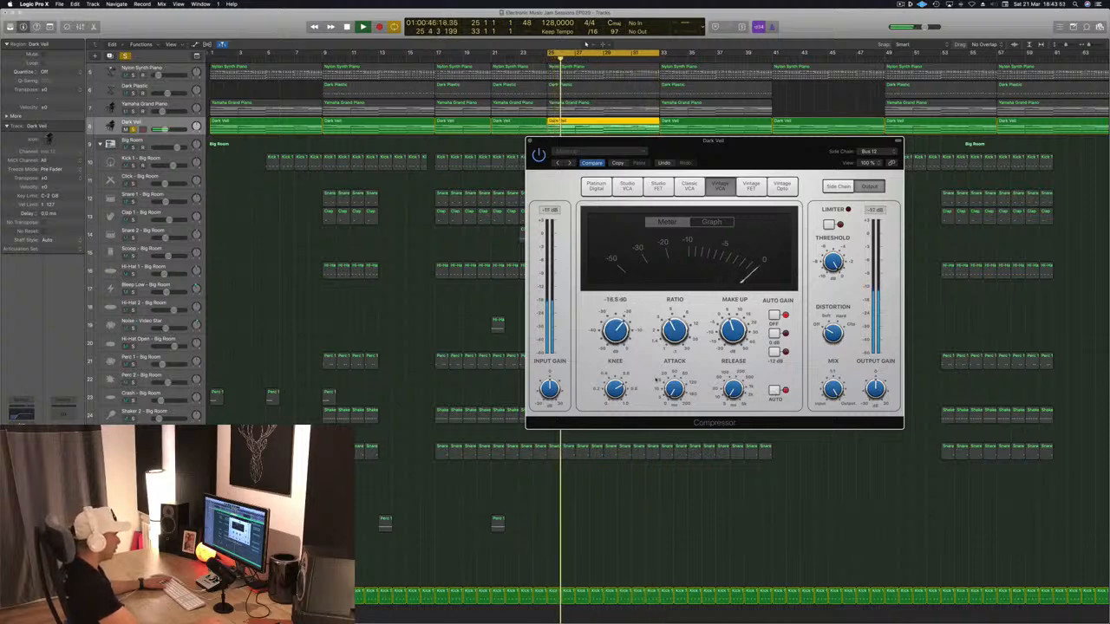
{"action": "mouse_move", "coordinate": [674, 388]}
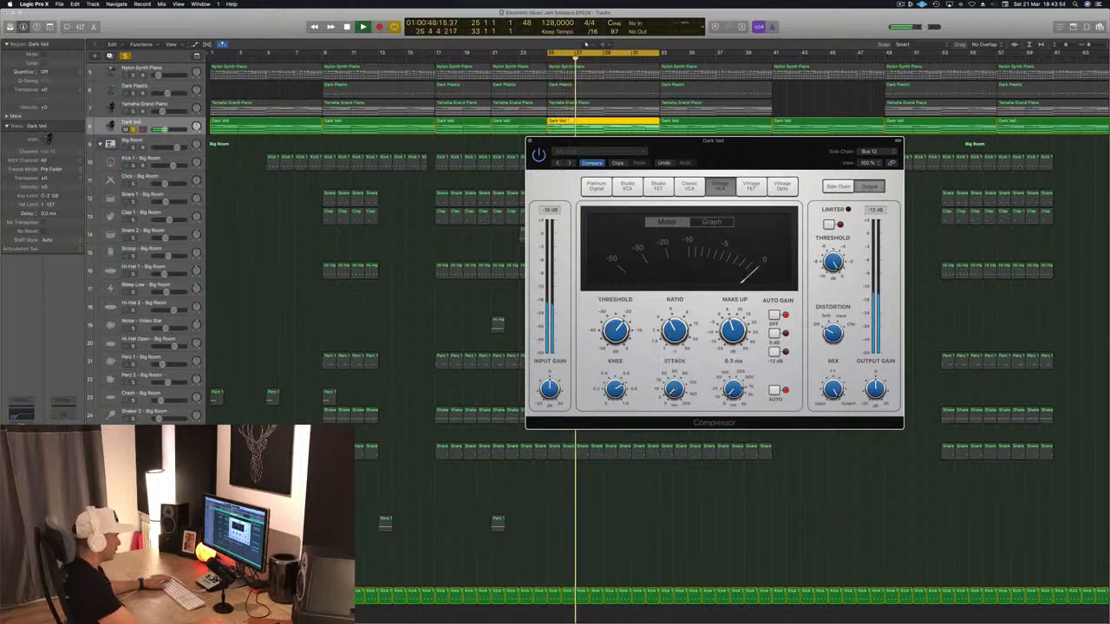
{"action": "left_click_drag", "start_coordinate": [735, 392], "coordinate": [737, 389]}
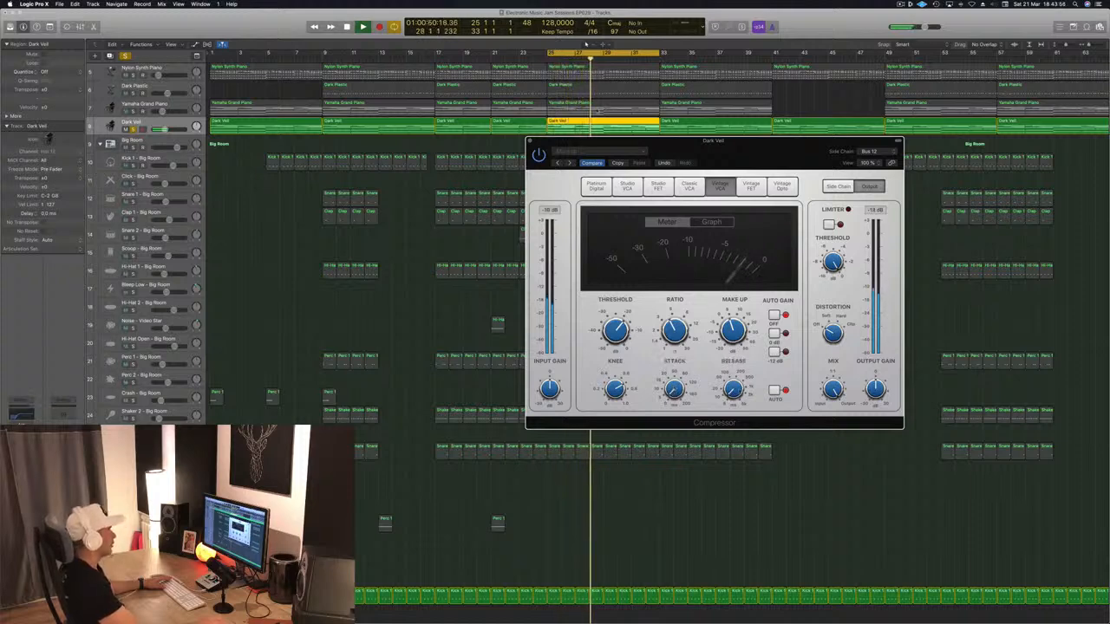
{"action": "left_click_drag", "start_coordinate": [616, 331], "coordinate": [616, 334]}
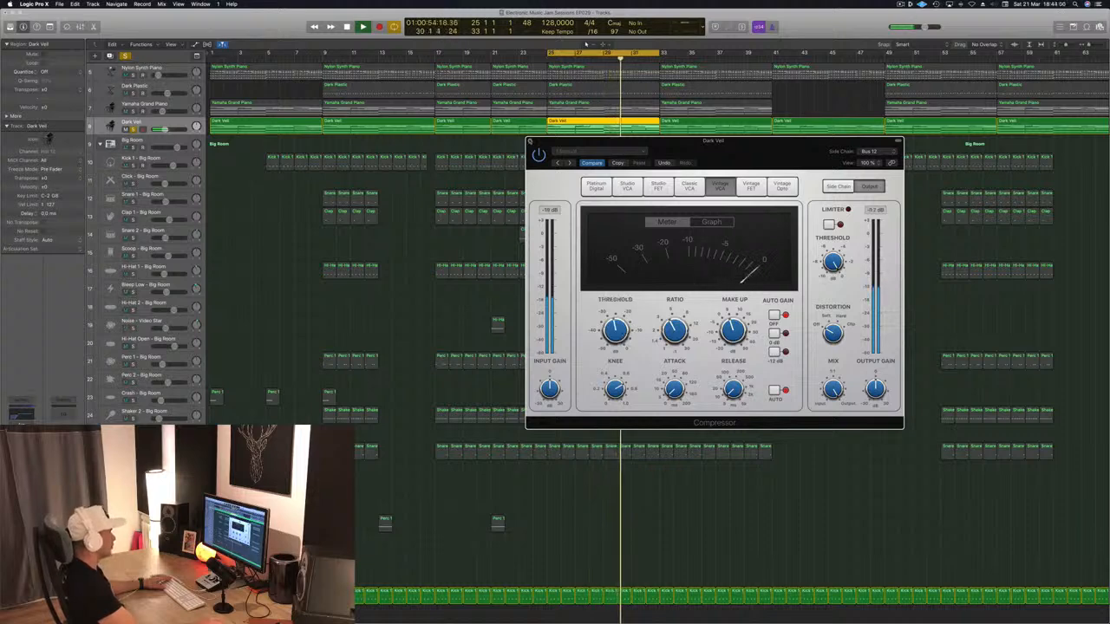
- Close the Dark Veil Compressor, clear the solos and save the project while the full mix plays
{"action": "key", "text": "super+w"}
{"action": "key", "text": "ctrl+s"}
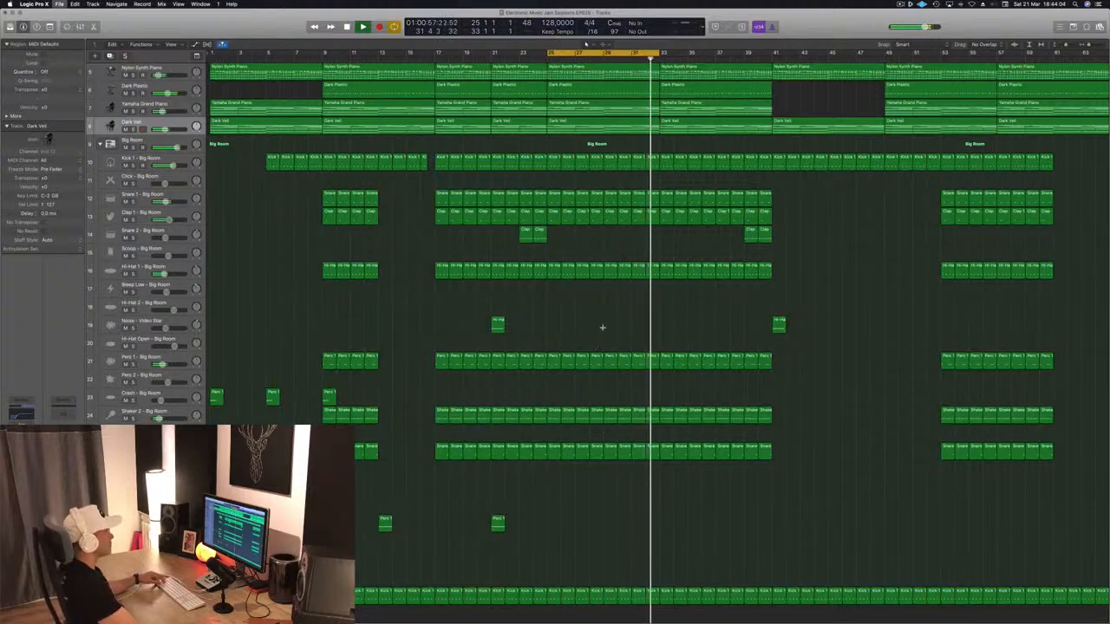
{"action": "key", "text": "z"}
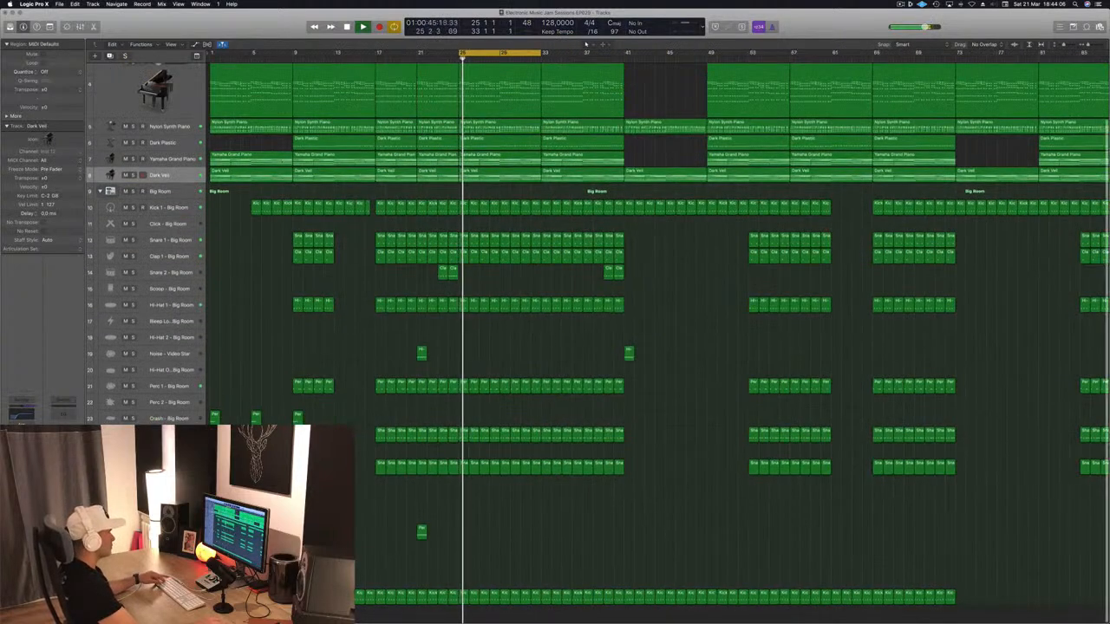
{"action": "key", "text": "super+Up"}
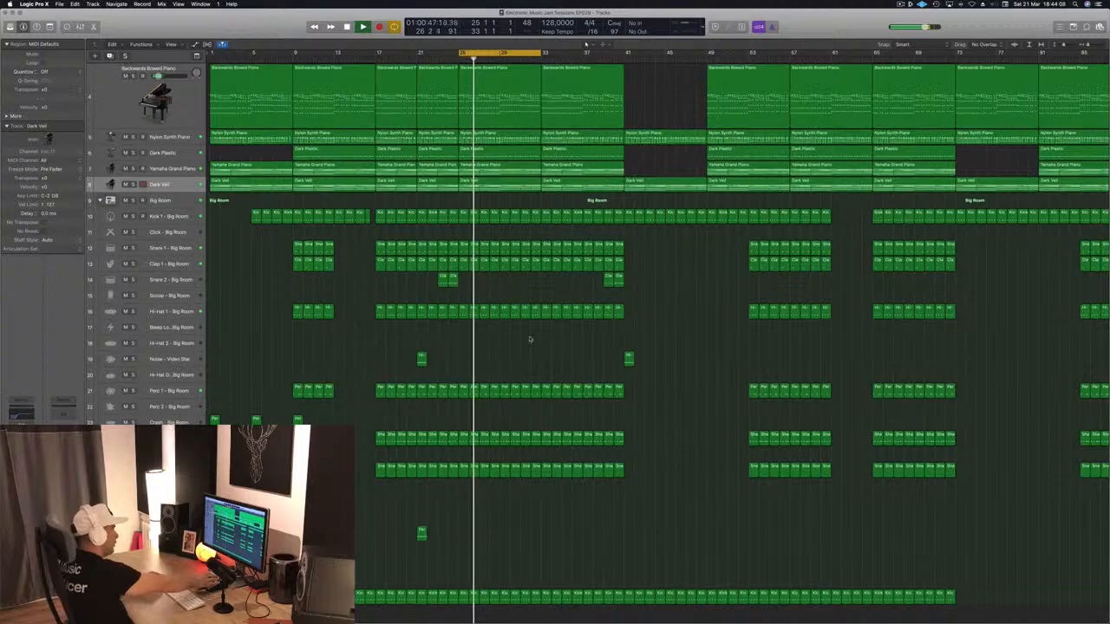
- Extend the cycle range that starts at bar 25 to about bar 66 and play the longer section
{"action": "scroll", "coordinate": [530, 339], "scroll_direction": "up", "scroll_amount": 2}
{"action": "scroll", "coordinate": [529, 339], "scroll_direction": "up", "scroll_amount": 4}
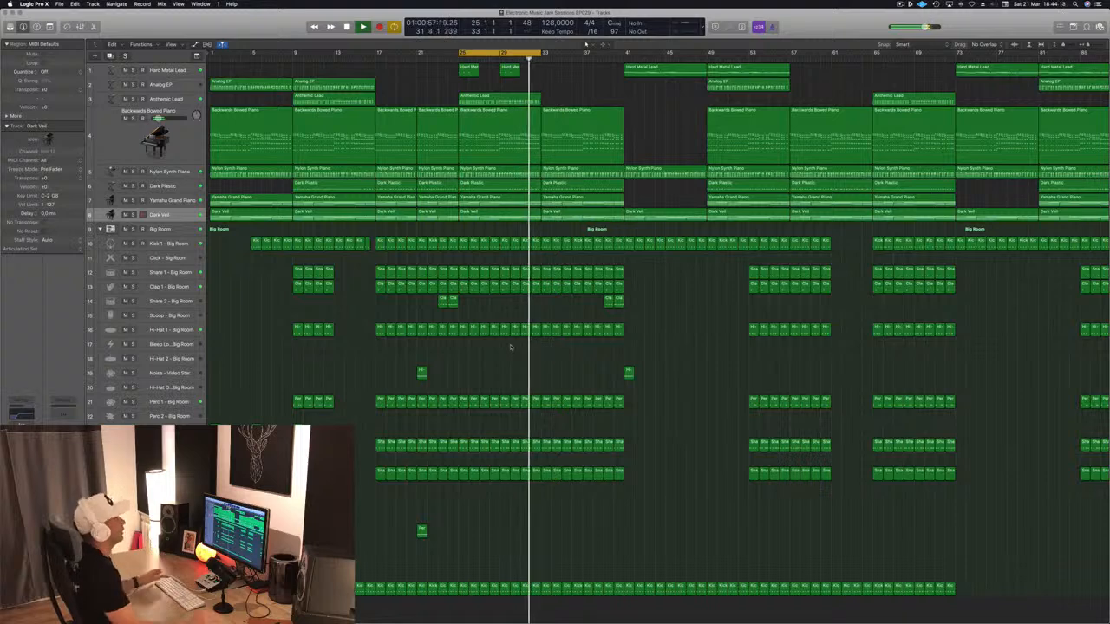
{"action": "key", "text": "space"}
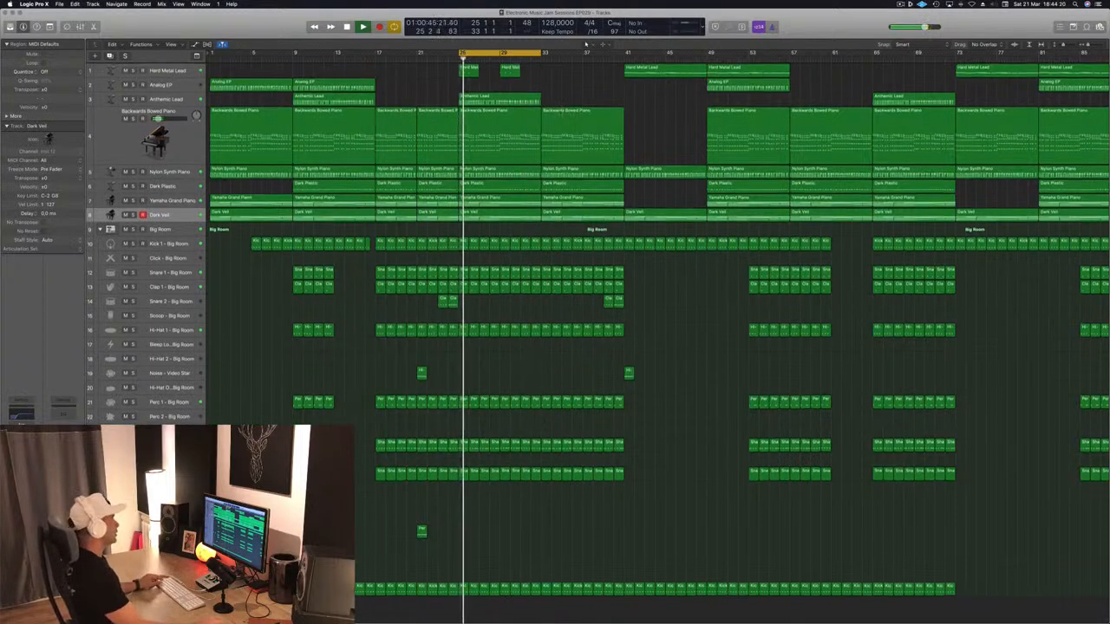
{"action": "key", "text": "super+Left"}
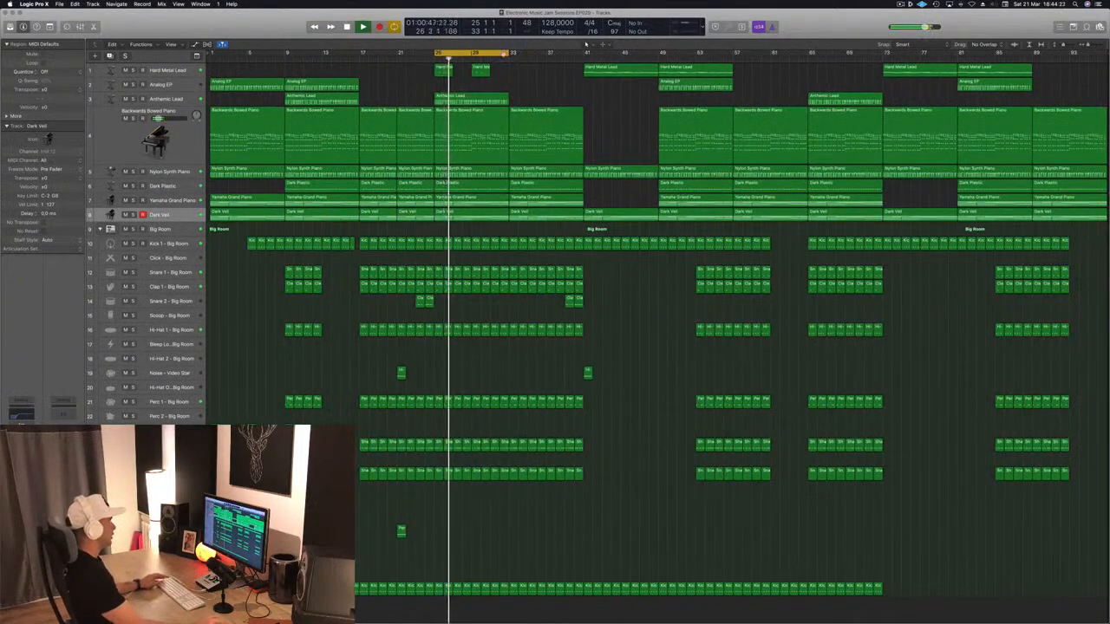
{"action": "left_click_drag", "start_coordinate": [508, 53], "coordinate": [817, 58]}
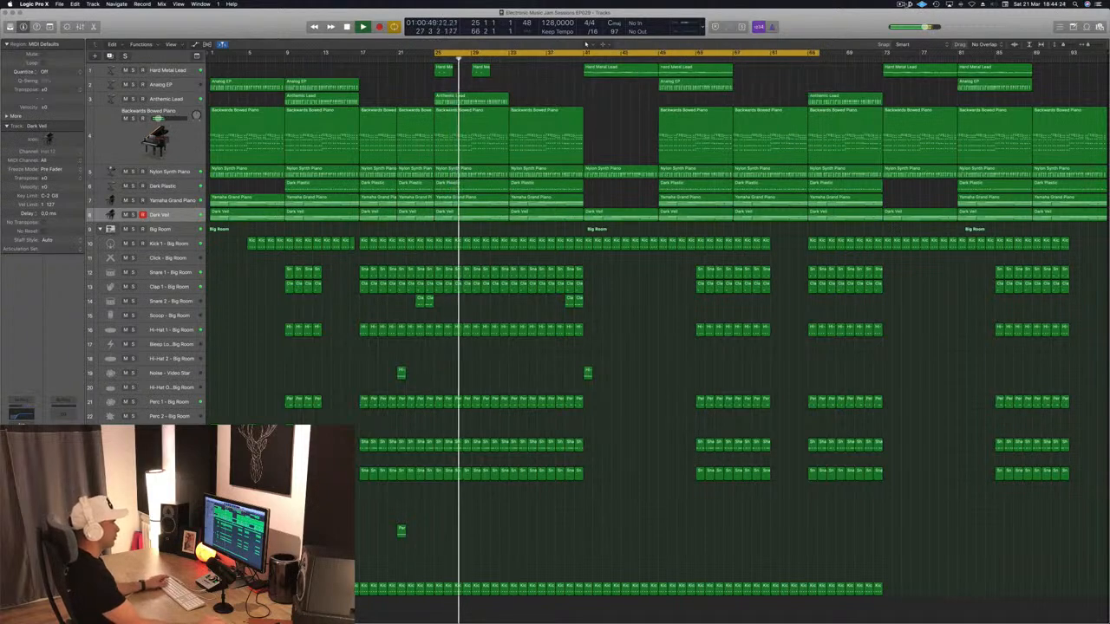
{"action": "left_click", "coordinate": [899, 3]}
{"action": "left_click", "coordinate": [847, 30]}
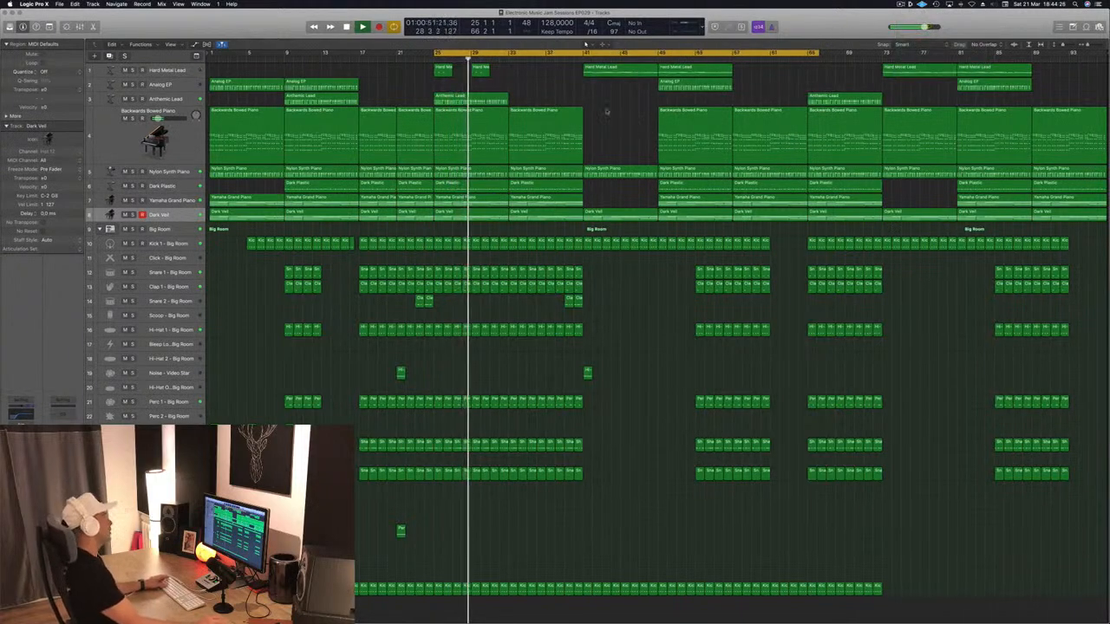
{"action": "left_click", "coordinate": [499, 60]}
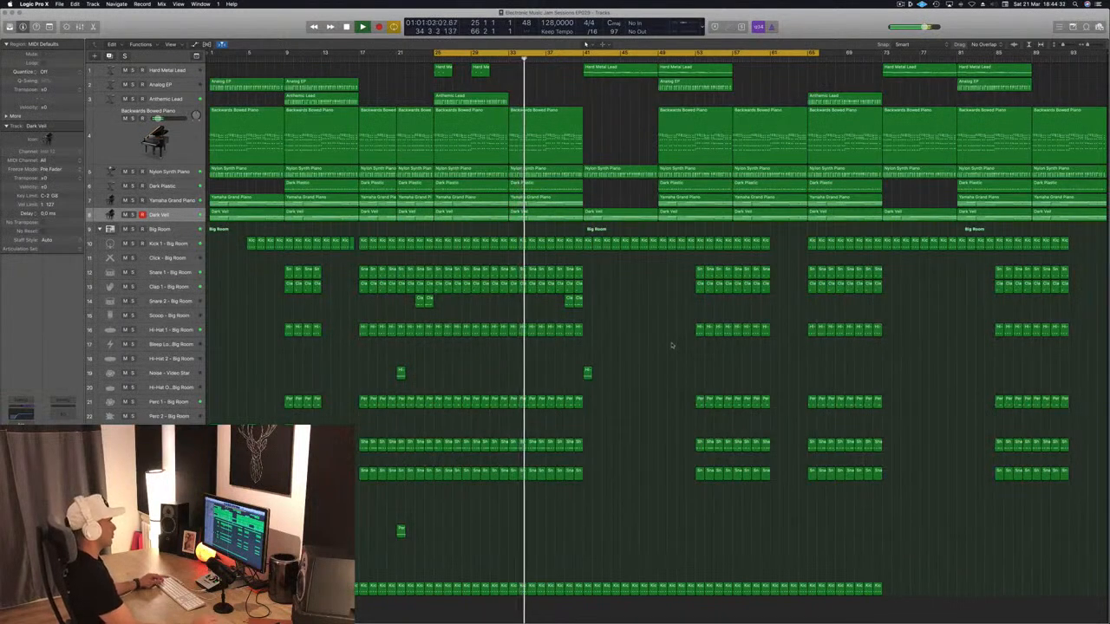
- Delete the snare, clap, hi-hat, percussion and shaker regions between bars 53 and 61, keeping the kick
{"action": "left_click_drag", "start_coordinate": [673, 265], "coordinate": [769, 482]}
{"action": "key", "text": "Delete"}
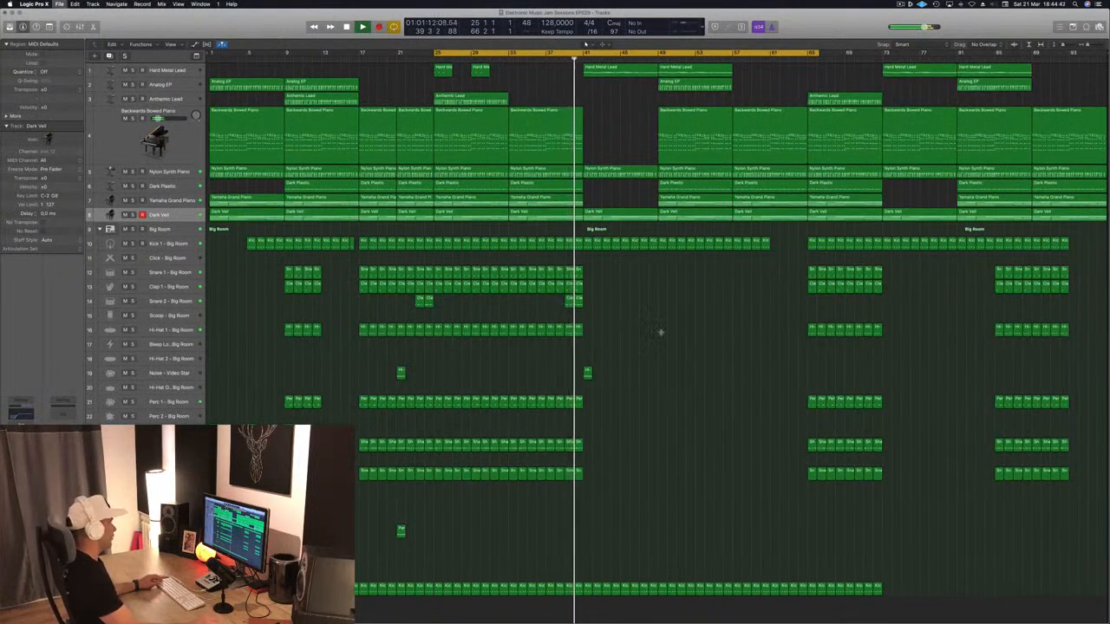
{"action": "key", "text": "super+Right"}
{"action": "key", "text": "super+Left"}
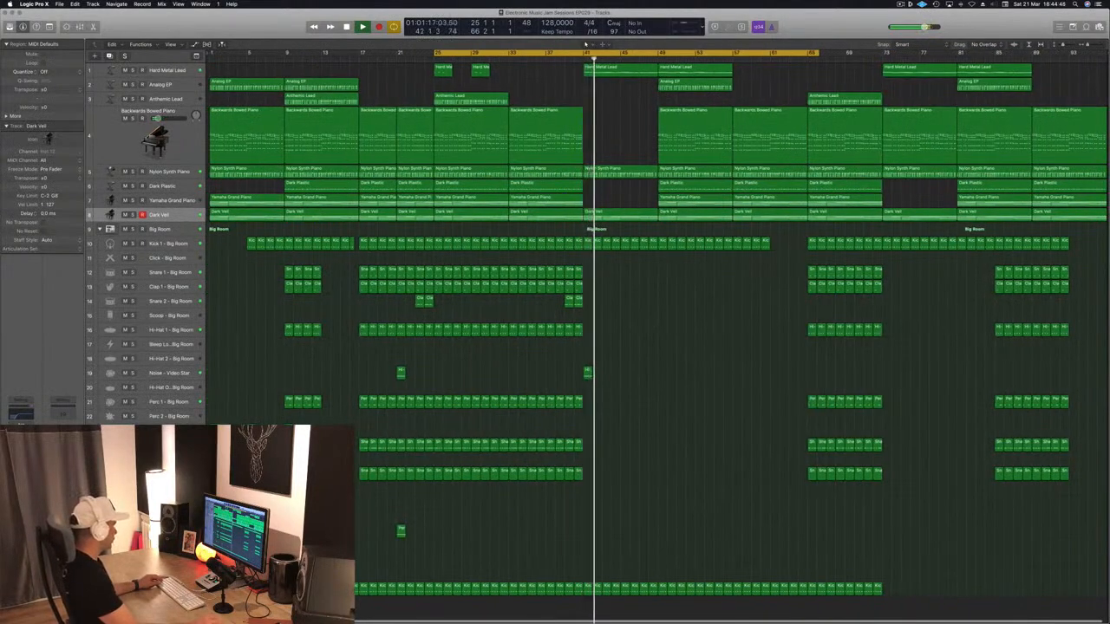
- Replace the noise region at bar 41 with a crash region and save the project
{"action": "left_click_drag", "start_coordinate": [587, 373], "coordinate": [590, 441]}
{"action": "left_click", "coordinate": [574, 60]}
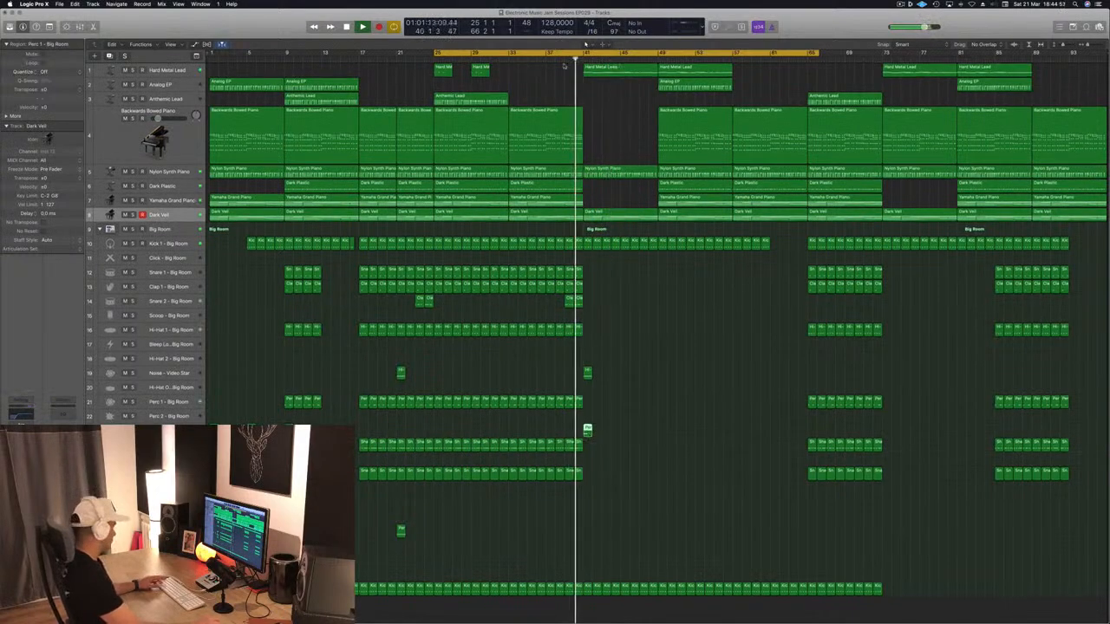
{"action": "key", "text": "super+s"}
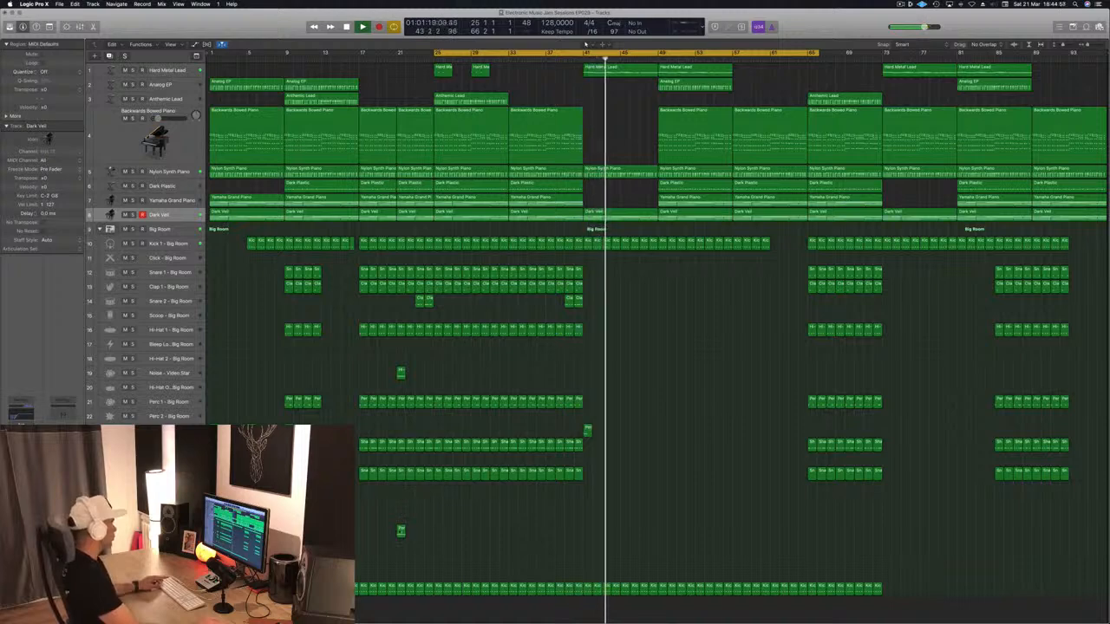
- Copy the lower percussion region from bar 21 to bar 41 and shorten the Nylon Synth Piano region at bar 41 to end at bar 45
{"action": "left_click_drag", "start_coordinate": [400, 531], "coordinate": [587, 530]}
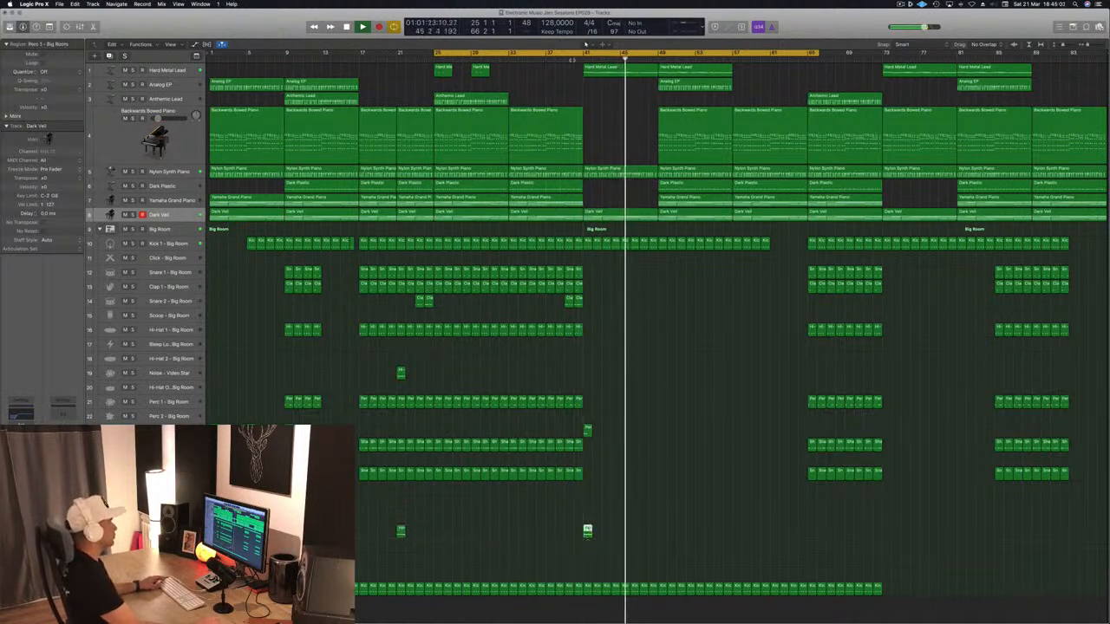
{"action": "left_click", "coordinate": [574, 61]}
{"action": "double_click", "coordinate": [620, 172], "text": "super"}
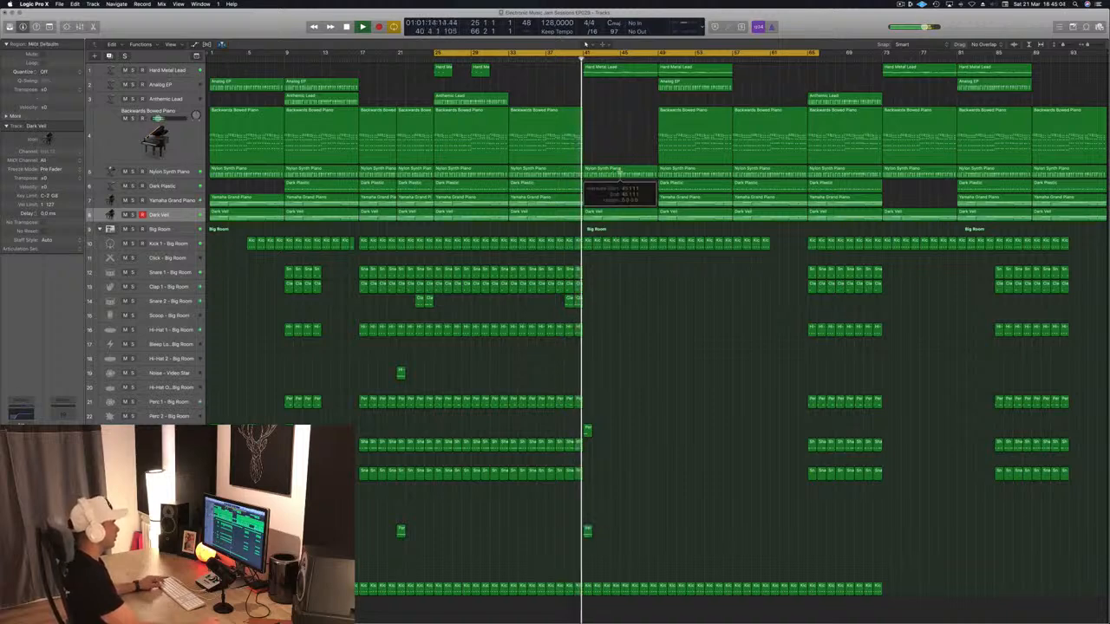
{"action": "left_click", "coordinate": [613, 207]}
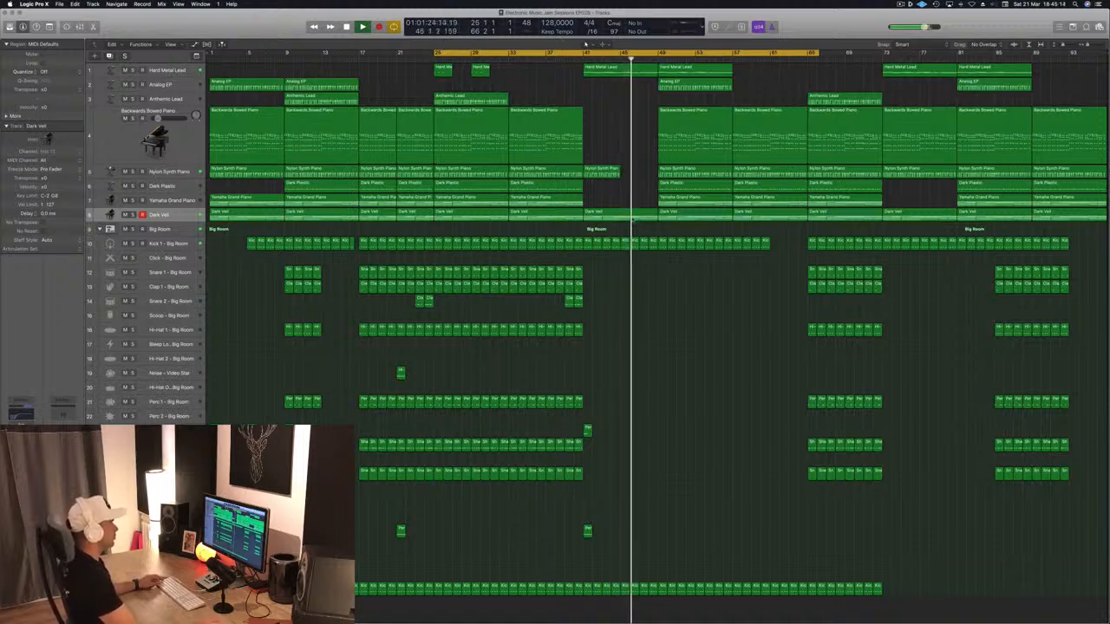
- Delete the Kick 1 regions between bars 49 and 57 and play from bar 41
{"action": "left_click_drag", "start_coordinate": [663, 236], "coordinate": [732, 261]}
{"action": "key", "text": "Delete"}
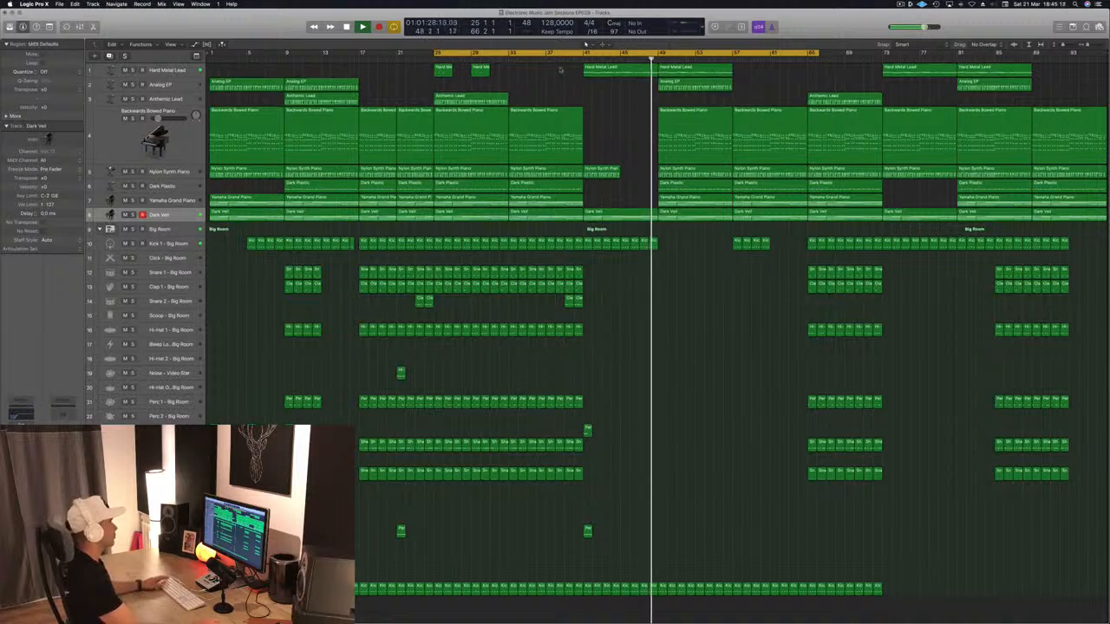
{"action": "left_click", "coordinate": [583, 59]}
- Select the Big Room drum track and show its Smart Controls
{"action": "left_click", "coordinate": [169, 243]}
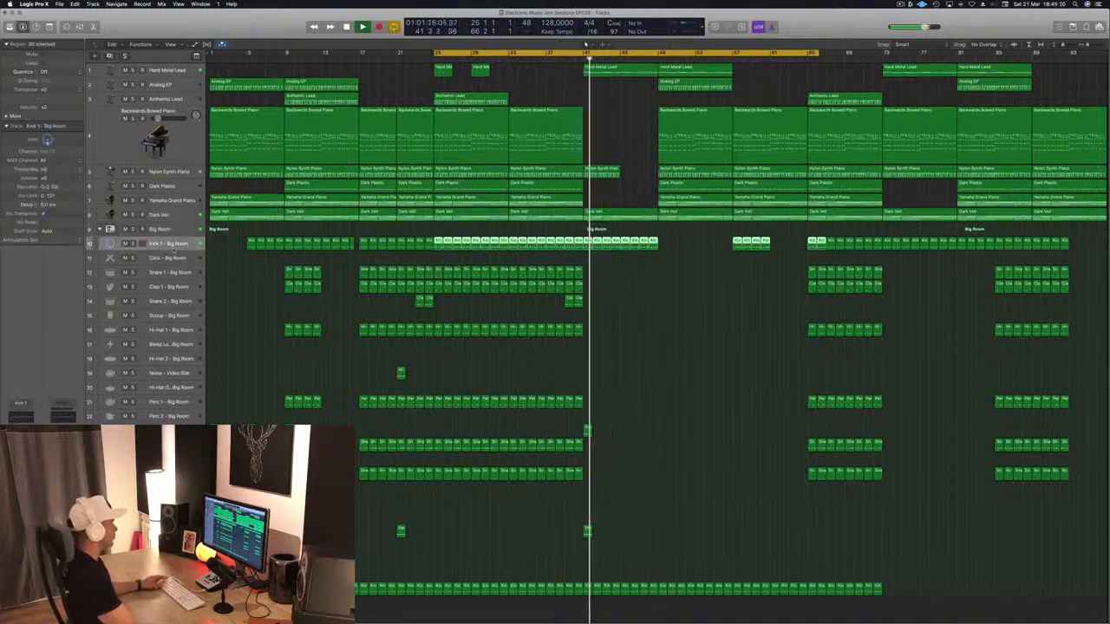
{"action": "left_click", "coordinate": [171, 230]}
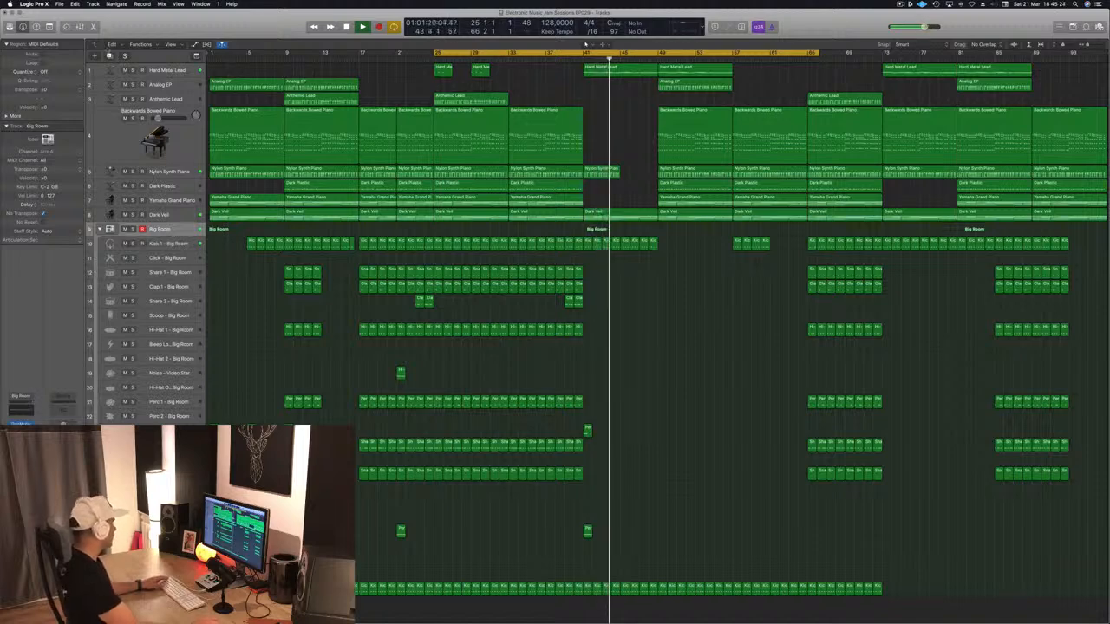
{"action": "key", "text": "x"}
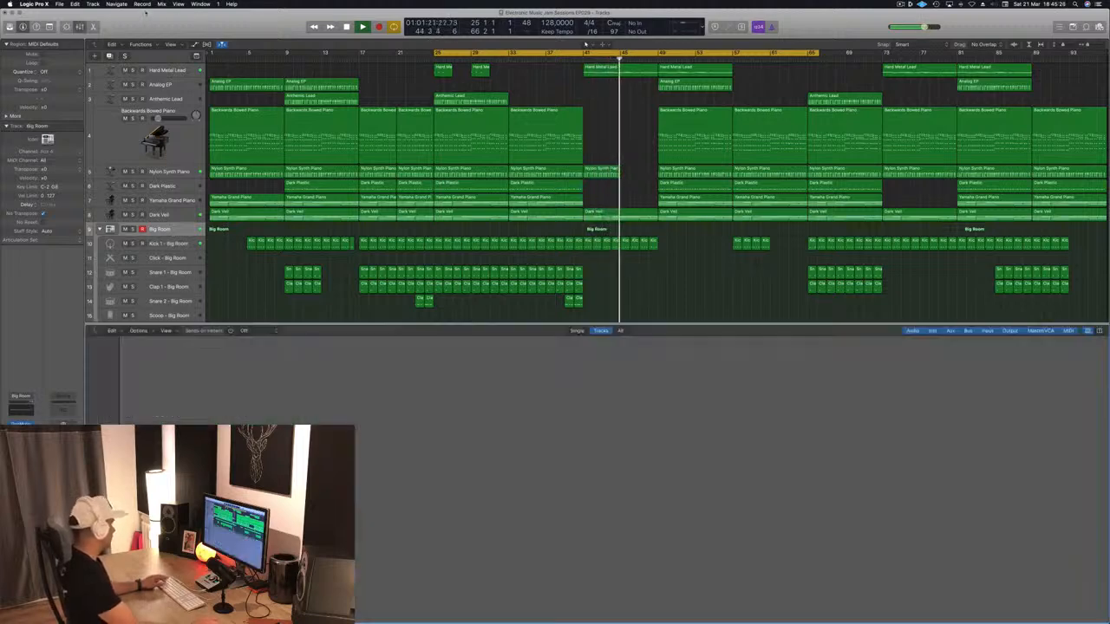
{"action": "key", "text": "x"}
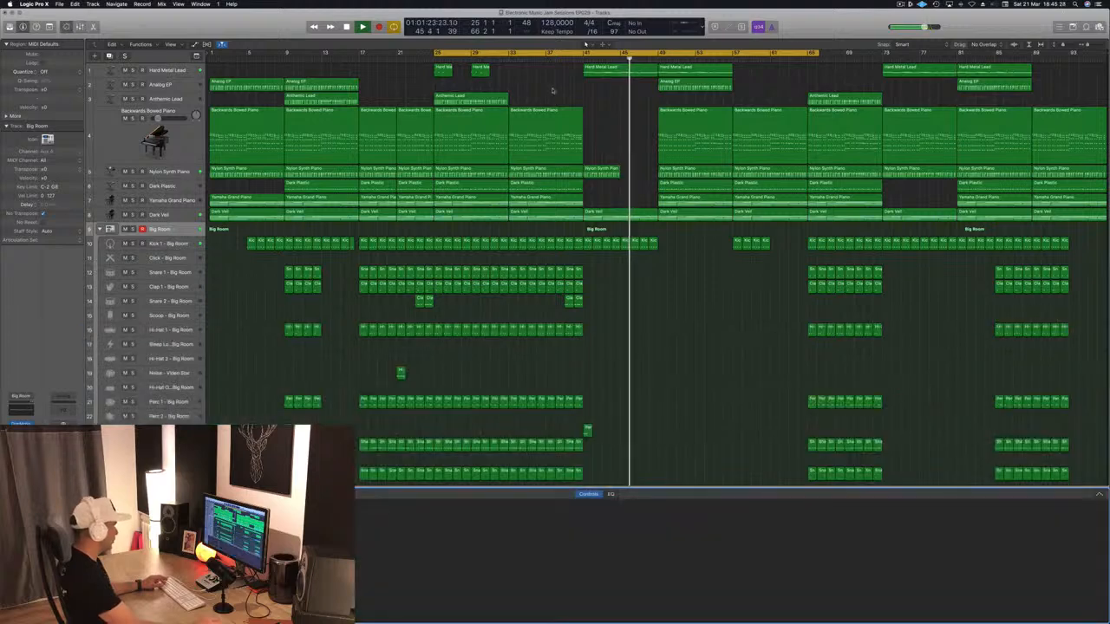
{"action": "key", "text": "b"}
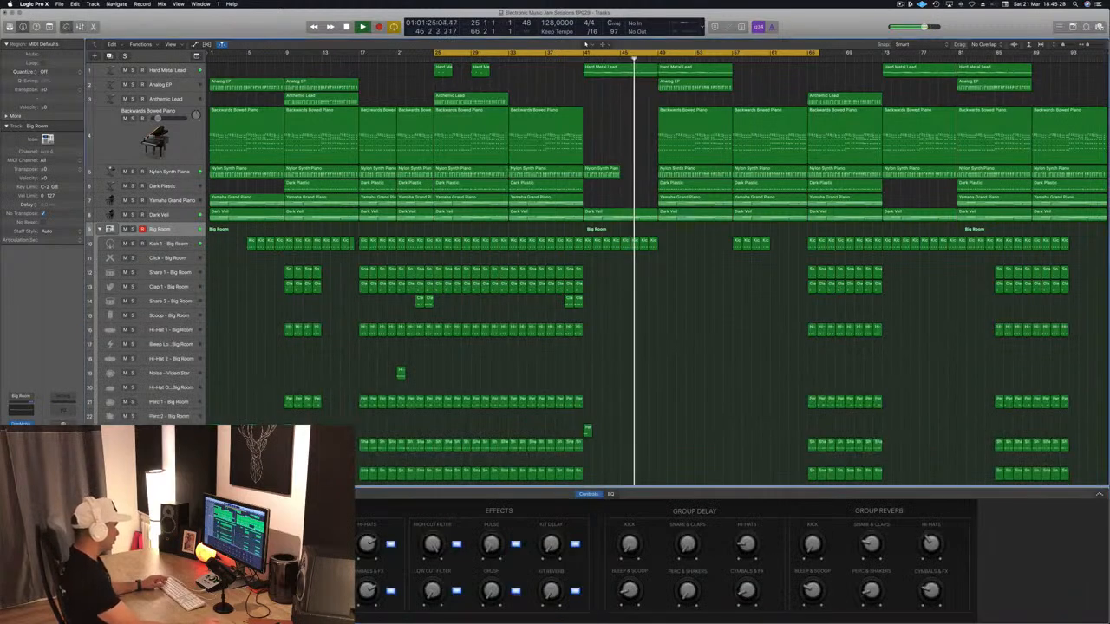
- Record a downward High Cut Filter sweep on the Big Room track in Touch mode, leading up to bar 49
{"action": "left_click", "coordinate": [583, 61]}
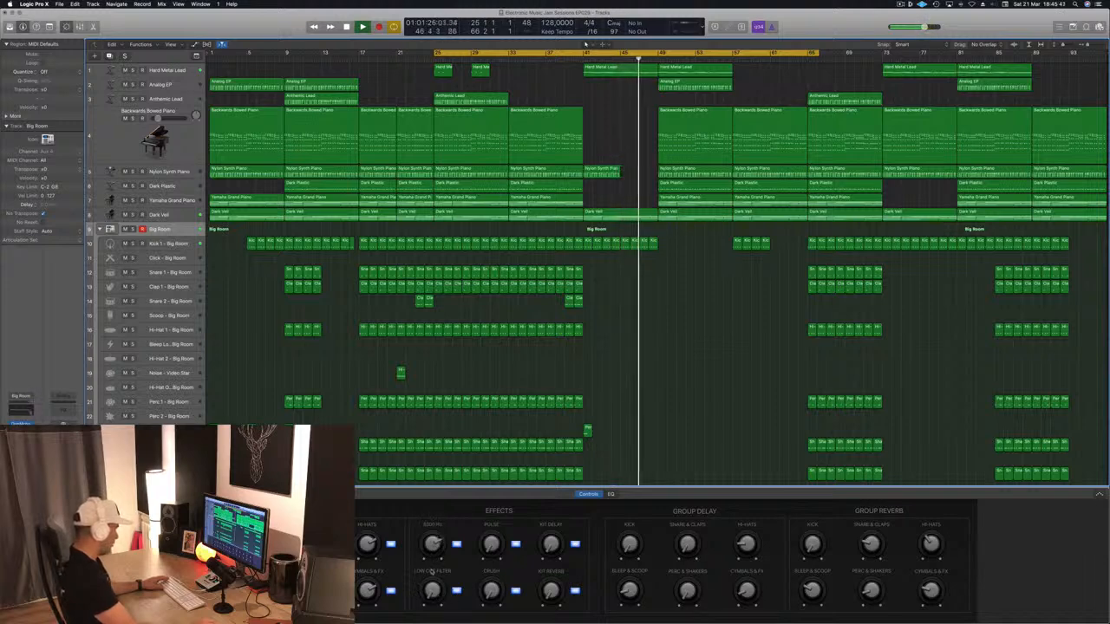
{"action": "left_click_drag", "start_coordinate": [432, 572], "coordinate": [634, 262]}
{"action": "left_click", "coordinate": [573, 61]}
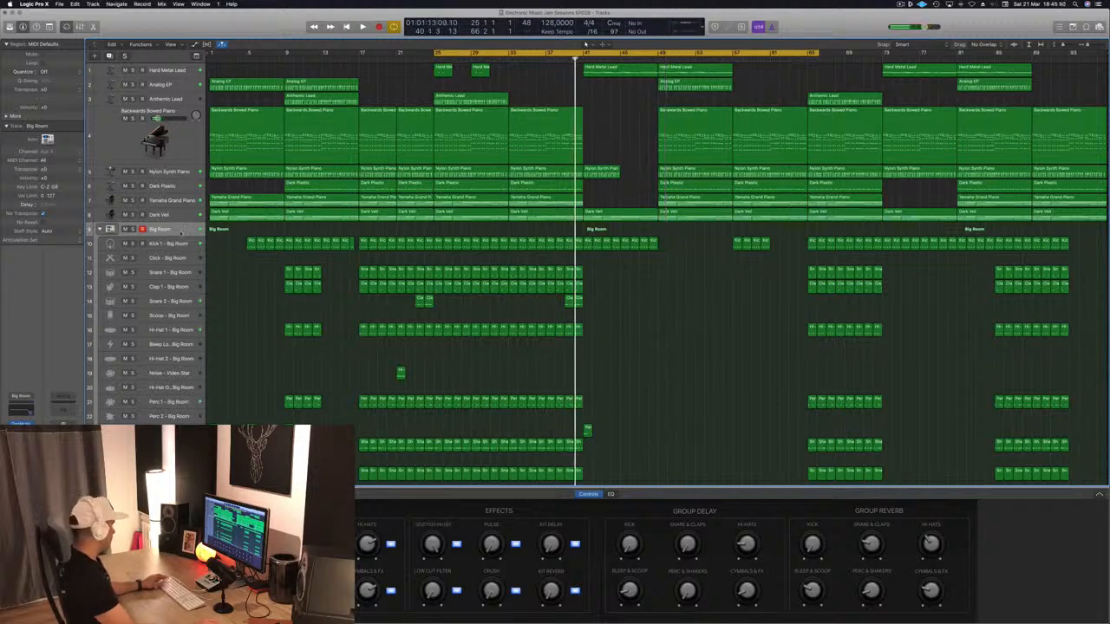
- Show track automation, display the Big Room track's High Cut Filter curve and set its automation mode to Read
{"action": "key", "text": "a"}
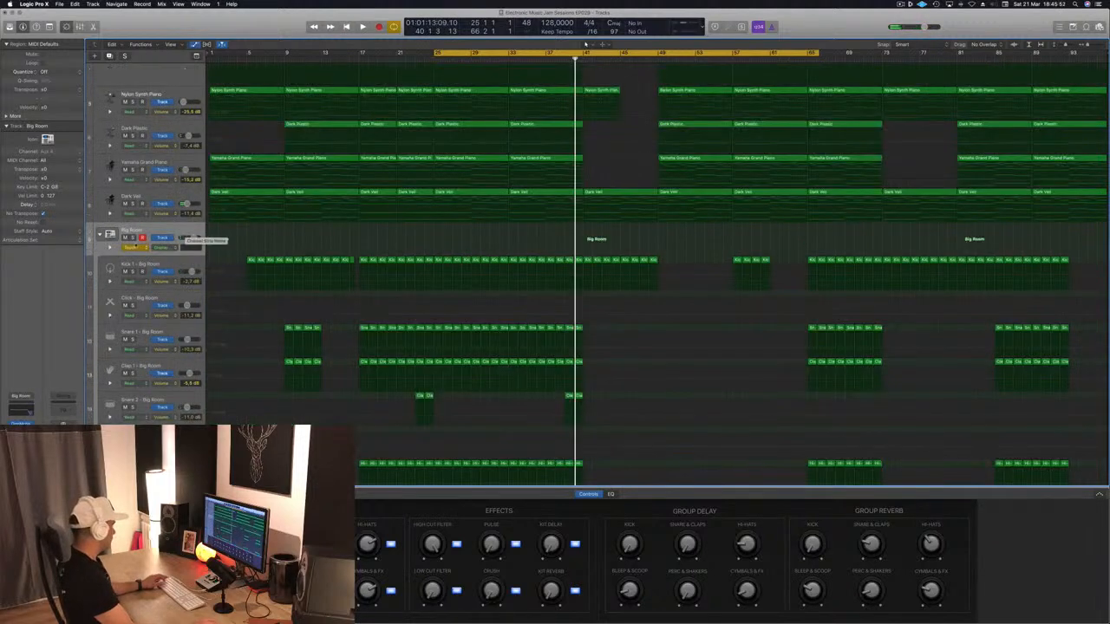
{"action": "left_click", "coordinate": [134, 248]}
{"action": "left_click", "coordinate": [163, 249]}
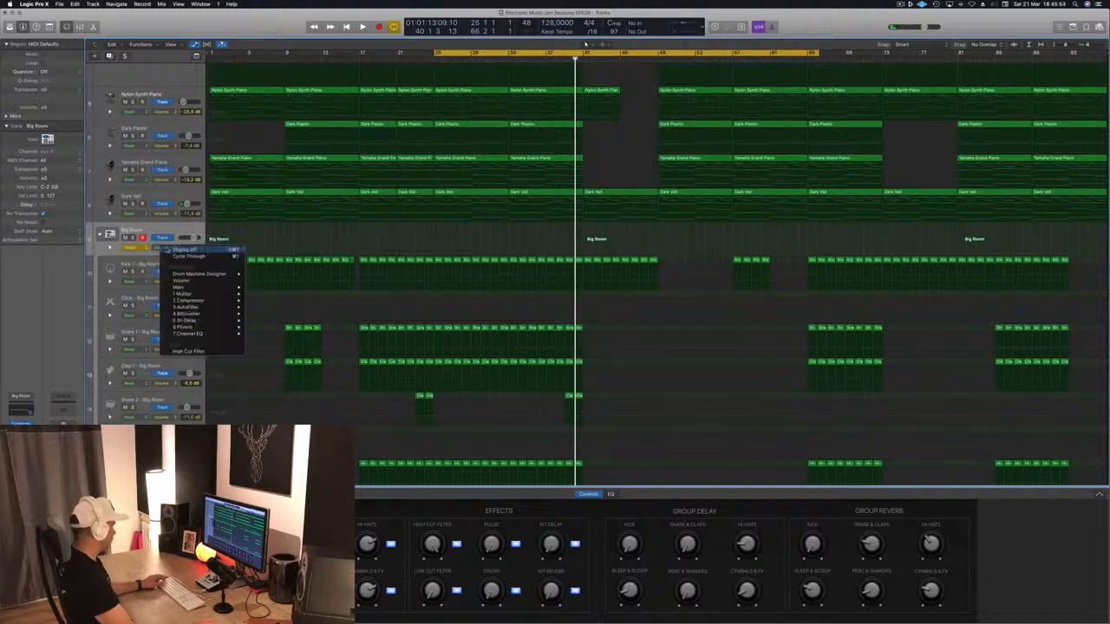
{"action": "left_click", "coordinate": [185, 351]}
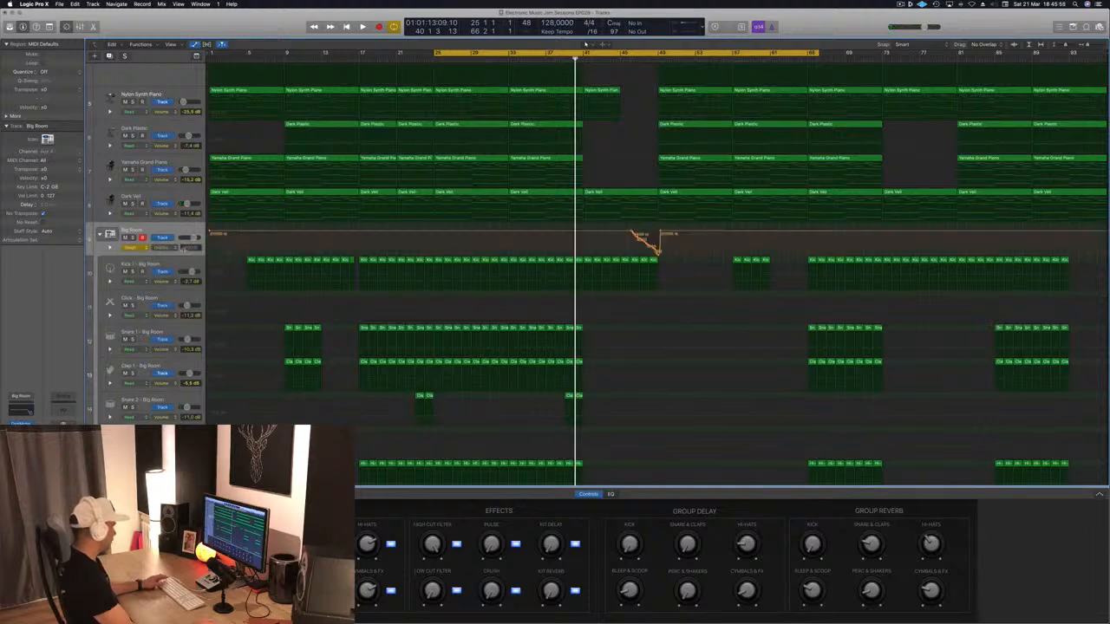
{"action": "left_click", "coordinate": [132, 247]}
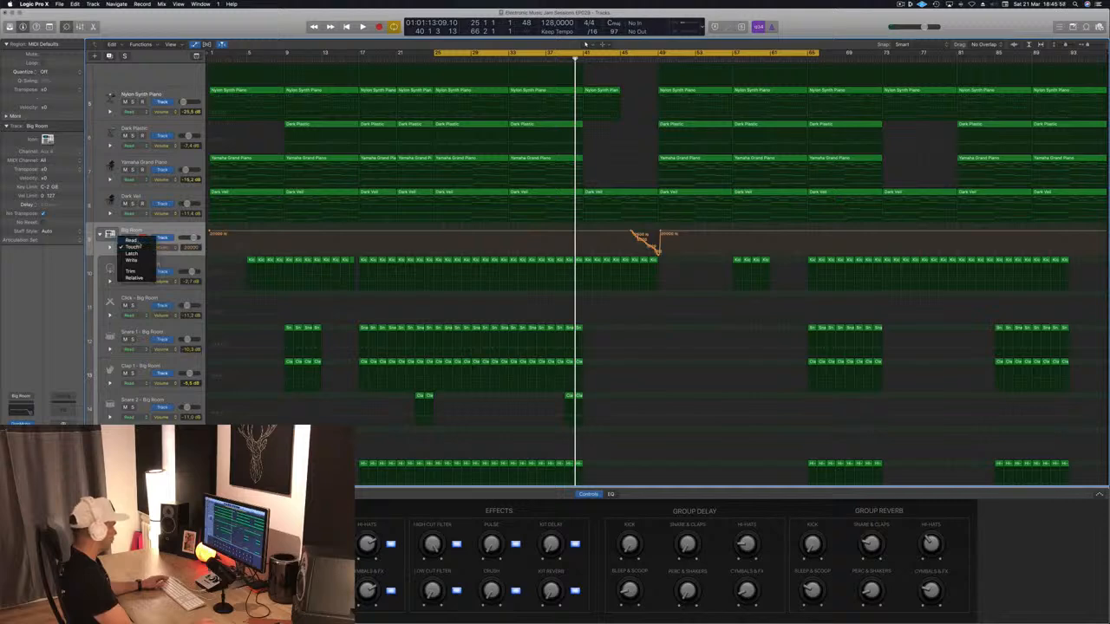
{"action": "left_click", "coordinate": [131, 240]}
- Replace the recorded filter sweep with a straight ramp falling from bar 41 to bar 49, jumping back to fully open at bar 49
{"action": "left_click_drag", "start_coordinate": [660, 231], "coordinate": [582, 257]}
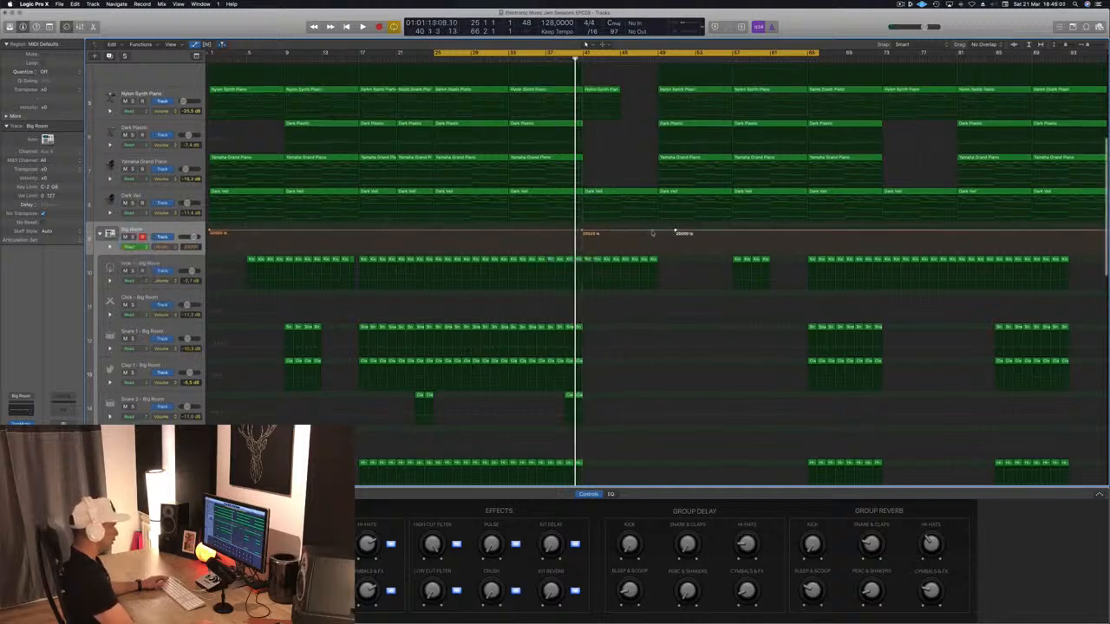
{"action": "left_click_drag", "start_coordinate": [657, 231], "coordinate": [657, 254]}
{"action": "key", "text": "space"}
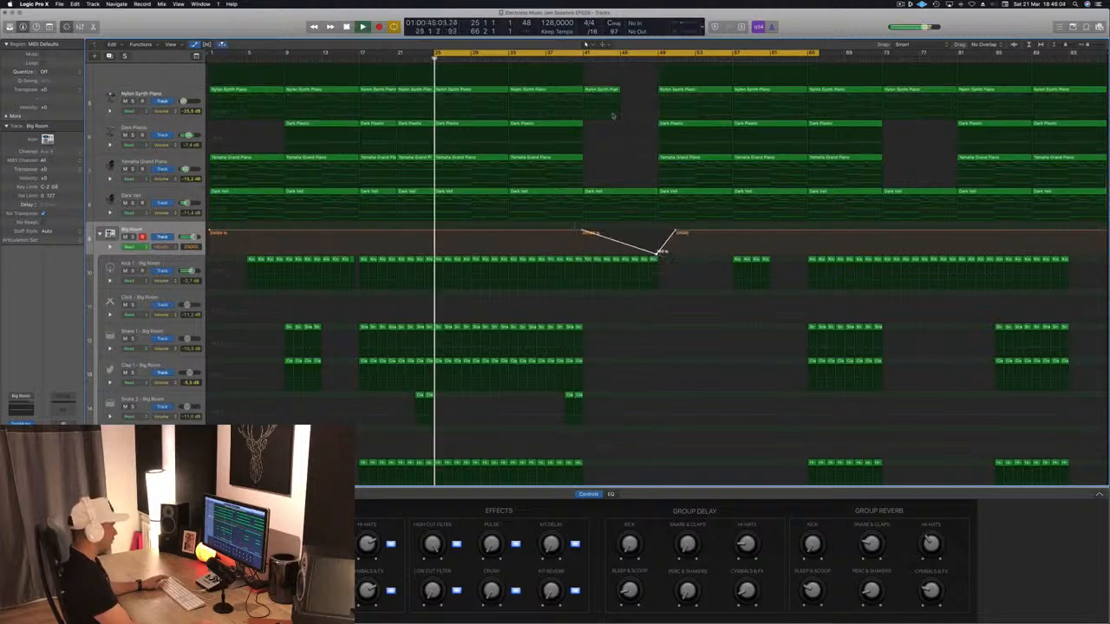
{"action": "left_click", "coordinate": [584, 60]}
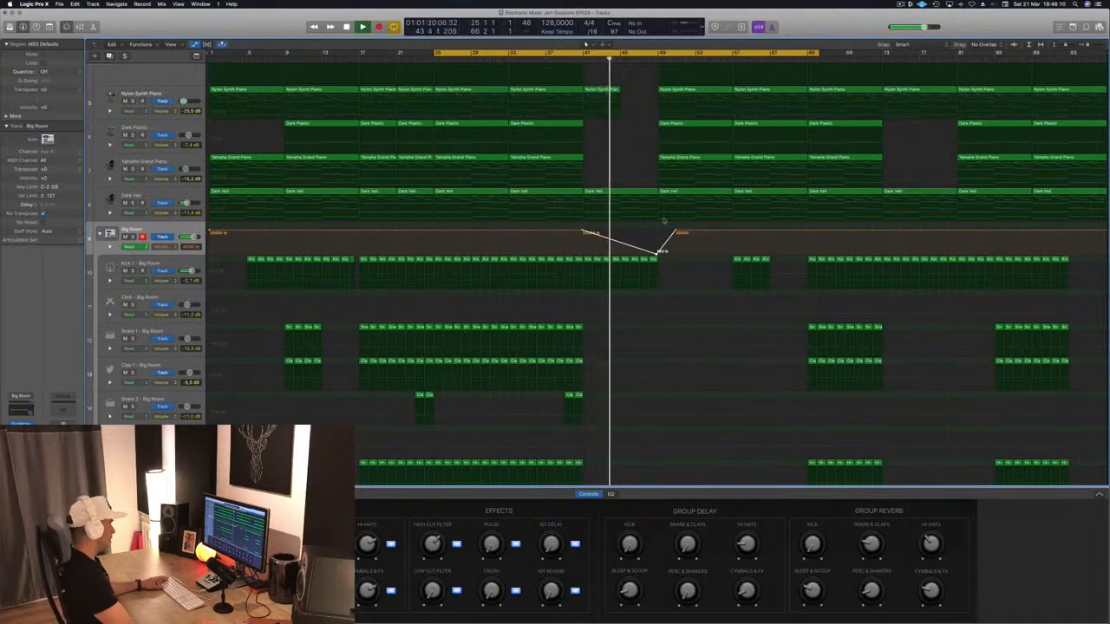
{"action": "scroll", "coordinate": [623, 177], "scroll_direction": "up", "scroll_amount": 2}
{"action": "scroll", "coordinate": [624, 178], "scroll_direction": "up", "scroll_amount": 3}
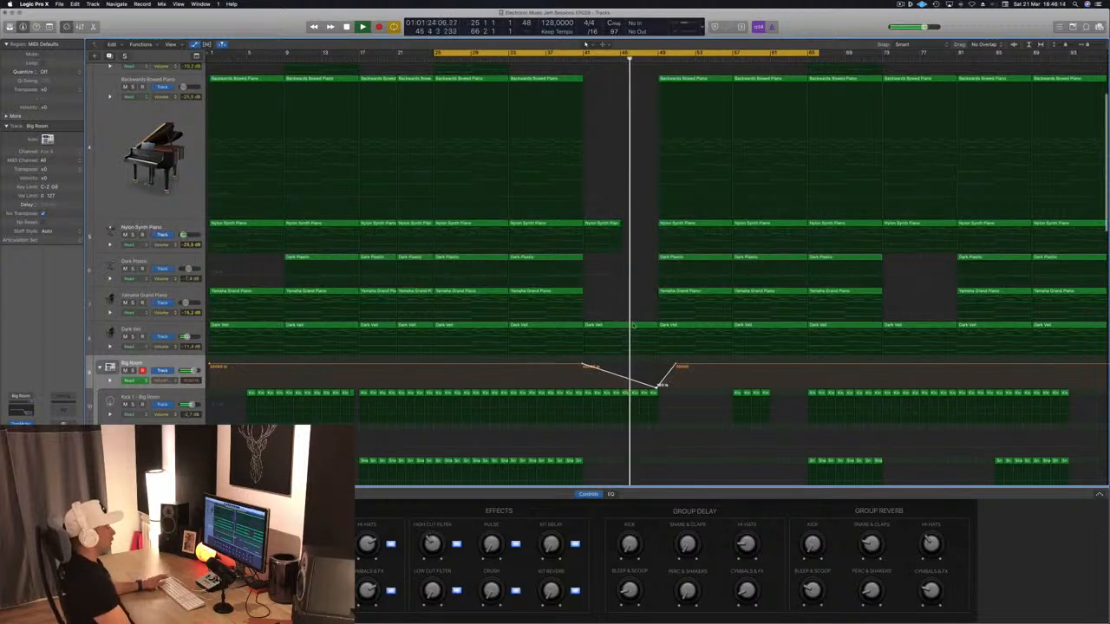
{"action": "left_click_drag", "start_coordinate": [678, 366], "coordinate": [657, 365]}
{"action": "key", "text": "space"}
{"action": "key", "text": "space"}
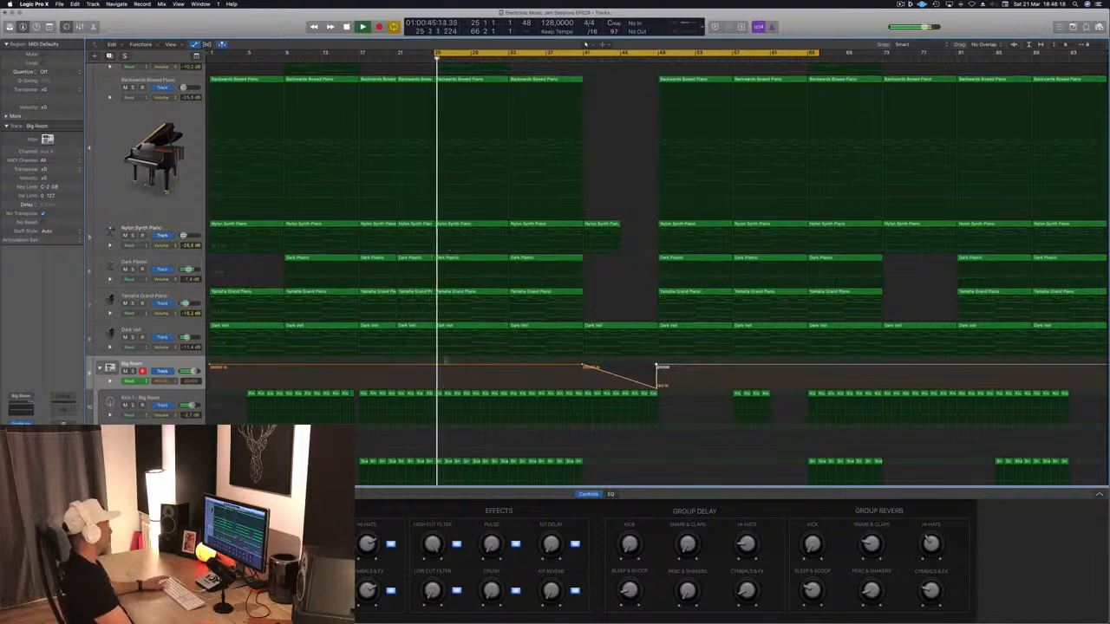
- Add a second High Cut Filter ramp on Big Room falling from bar 25 to bar 29, fully open again from bar 29
{"action": "key", "text": "space"}
{"action": "key", "text": "space"}
{"action": "left_click", "coordinate": [435, 366]}
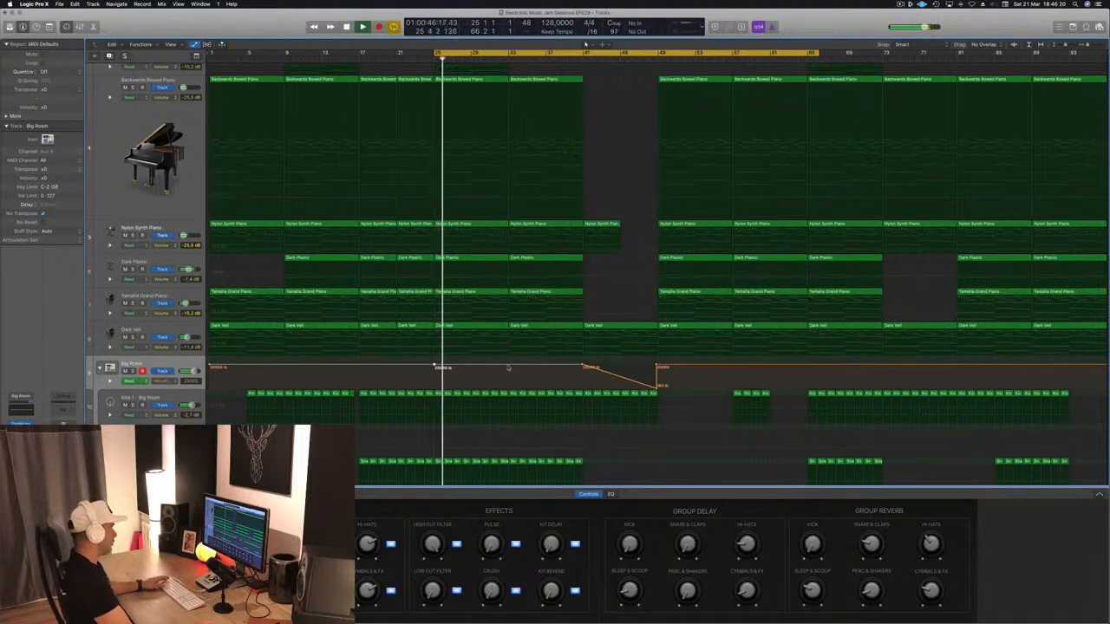
{"action": "left_click", "coordinate": [508, 366]}
{"action": "mouse_move", "coordinate": [475, 367]}
{"action": "left_mouse_down"}
{"action": "mouse_move", "coordinate": [472, 385]}
{"action": "mouse_move", "coordinate": [434, 365]}
{"action": "mouse_move", "coordinate": [471, 367]}
{"action": "left_mouse_up"}
{"action": "key", "text": "space"}
{"action": "key", "text": "space"}
{"action": "scroll", "coordinate": [477, 364], "scroll_direction": "up", "scroll_amount": 1}
{"action": "scroll", "coordinate": [471, 367], "scroll_direction": "up", "scroll_amount": 1}
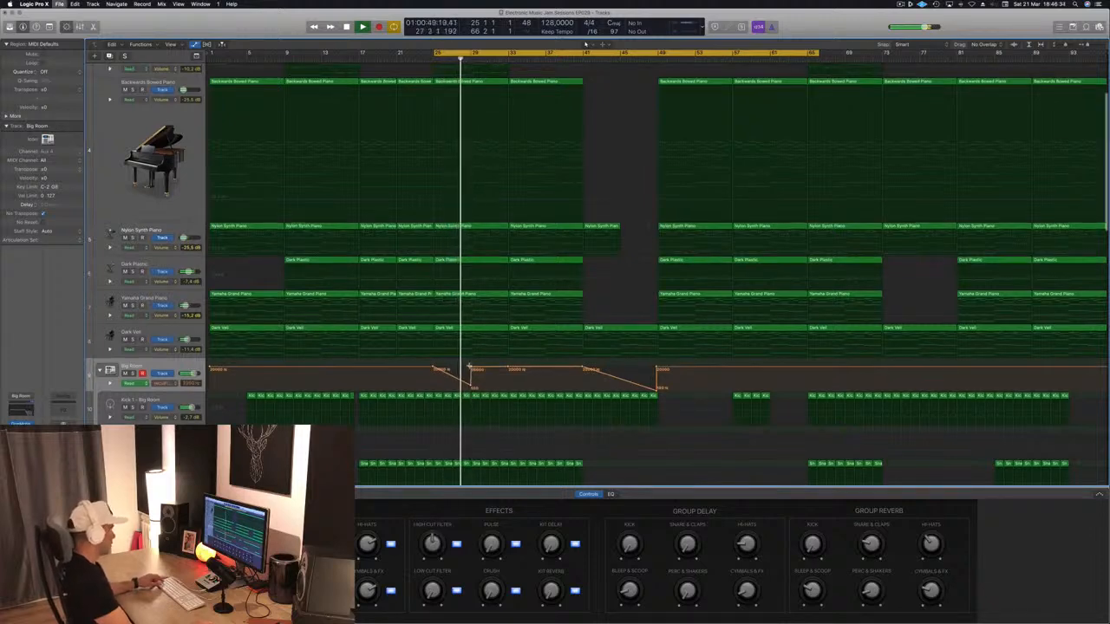
- Check the filter jump at bar 29 up close and set the cycle range to bars 41 to 57
{"action": "scroll", "coordinate": [469, 368], "scroll_direction": "up", "scroll_amount": 5}
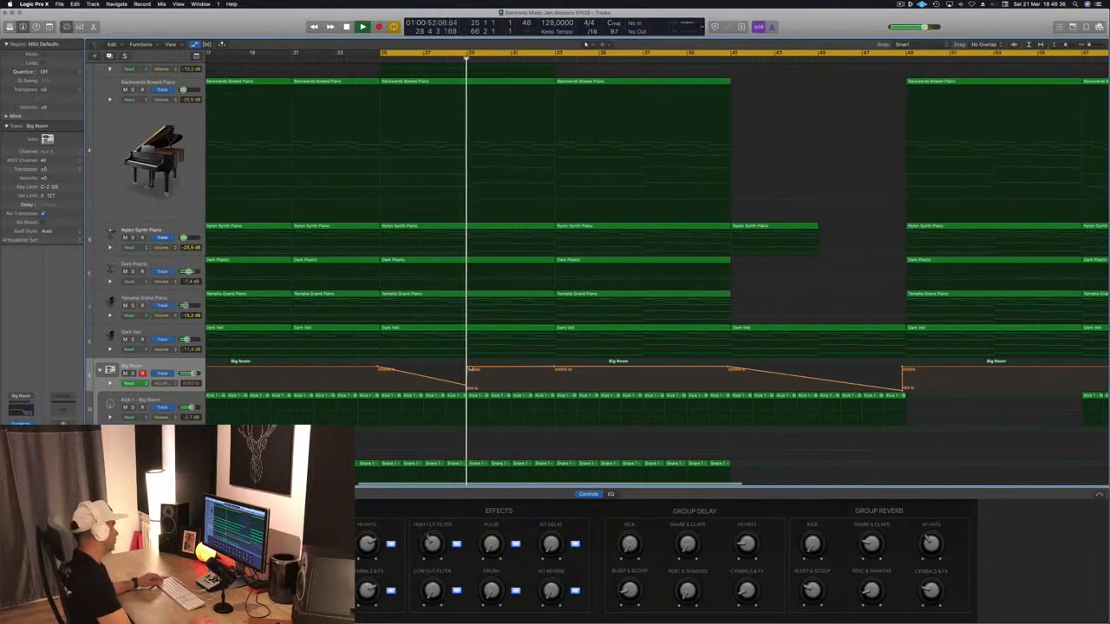
{"action": "scroll", "coordinate": [469, 371], "scroll_direction": "down", "scroll_amount": 5}
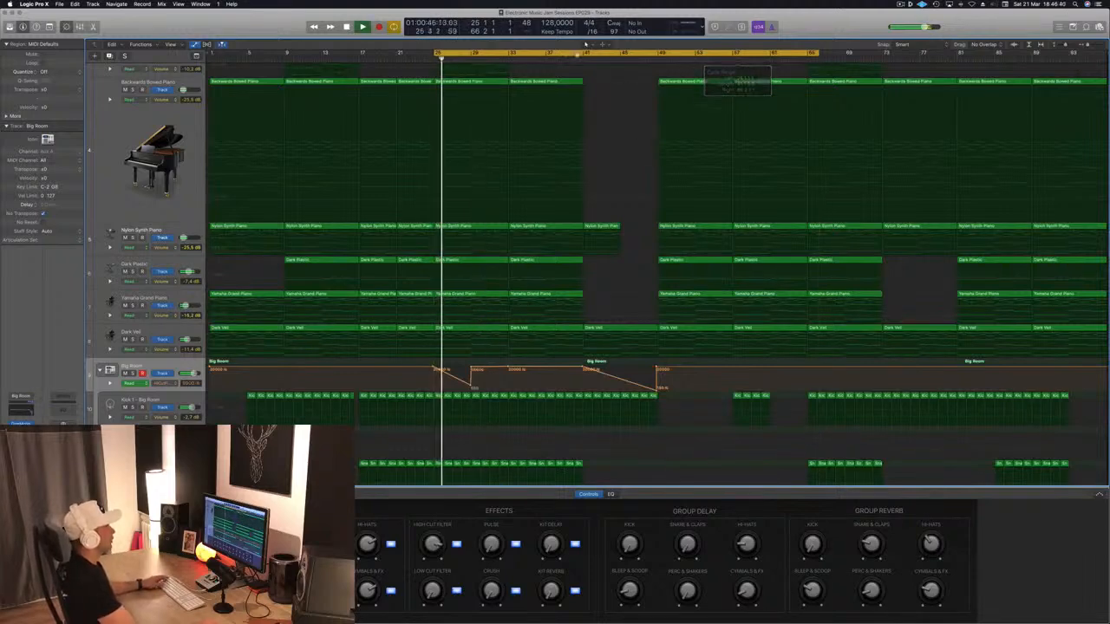
{"action": "left_click_drag", "start_coordinate": [586, 49], "coordinate": [731, 62]}
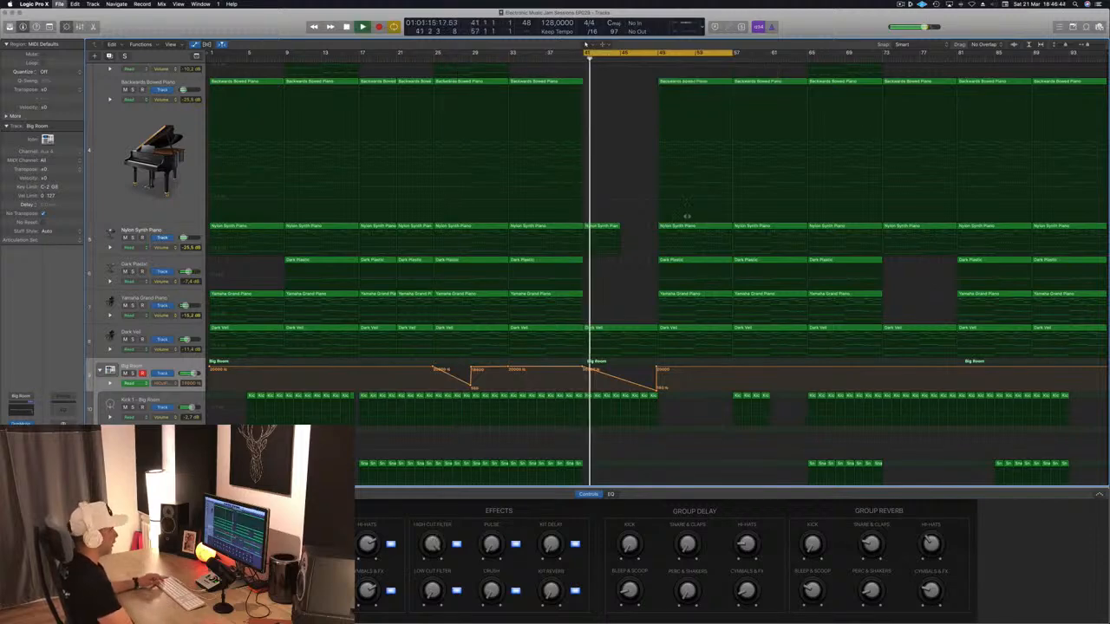
- Hide the track automation and delete the Dark Plastic region that starts at bar 49
{"action": "scroll", "coordinate": [662, 365], "scroll_direction": "down", "scroll_amount": 1}
{"action": "scroll", "coordinate": [662, 365], "scroll_direction": "down", "scroll_amount": 2}
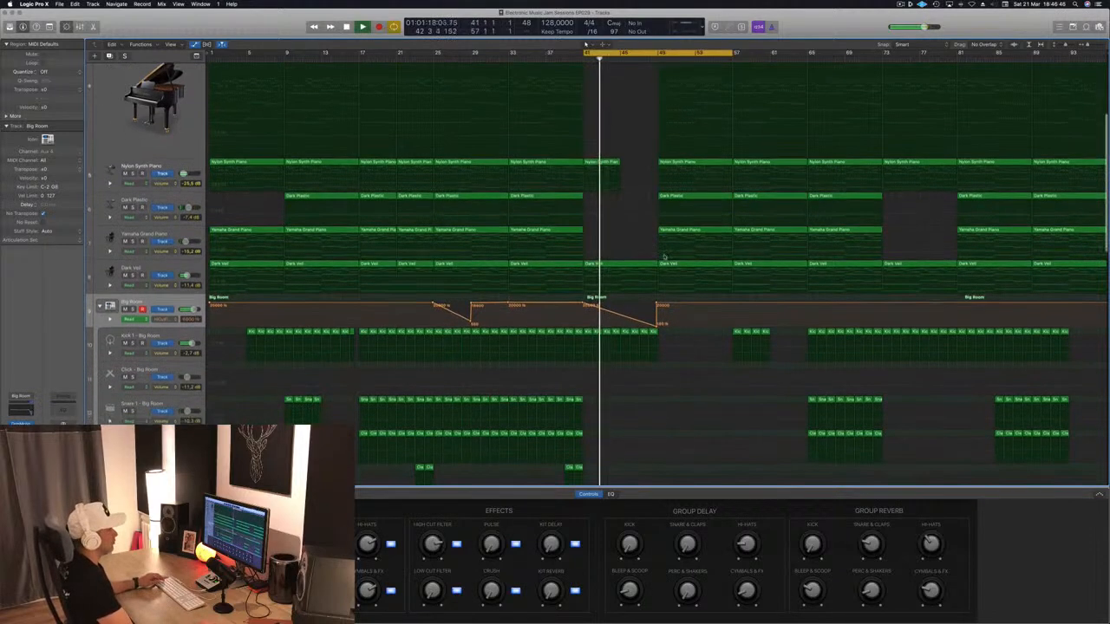
{"action": "scroll", "coordinate": [619, 277], "scroll_direction": "up", "scroll_amount": 5}
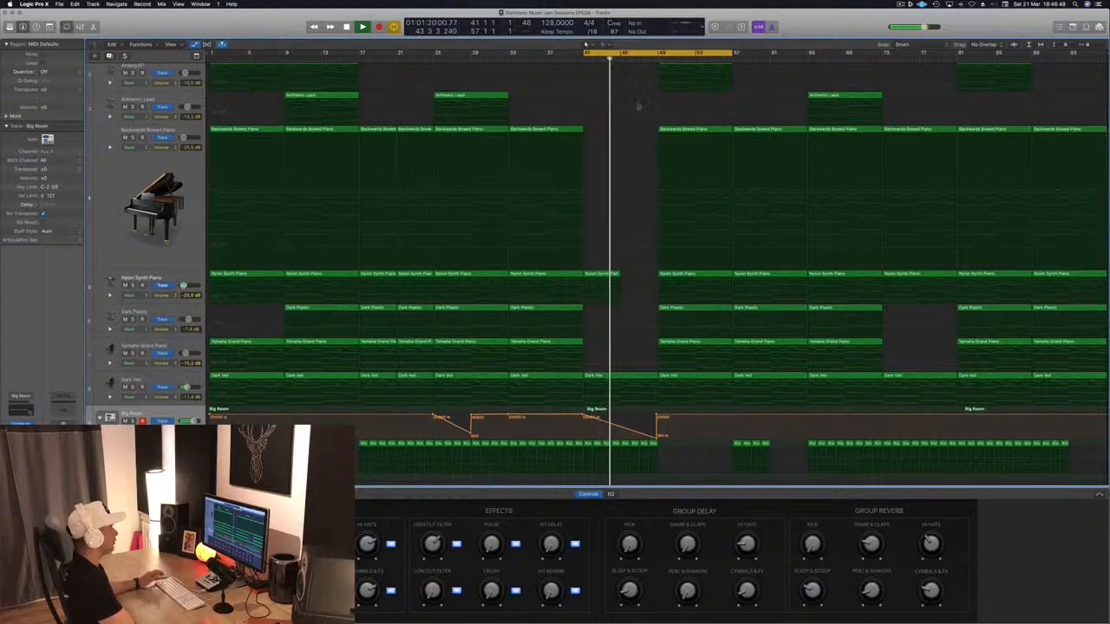
{"action": "key", "text": "super+Up"}
{"action": "key", "text": "super+Up"}
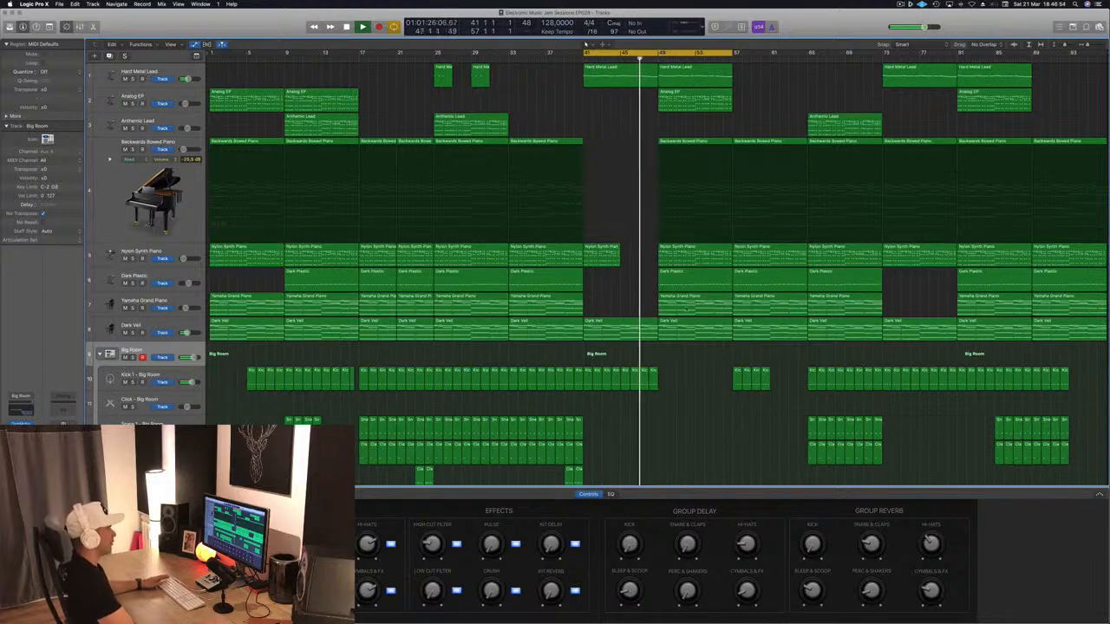
{"action": "left_click", "coordinate": [701, 287]}
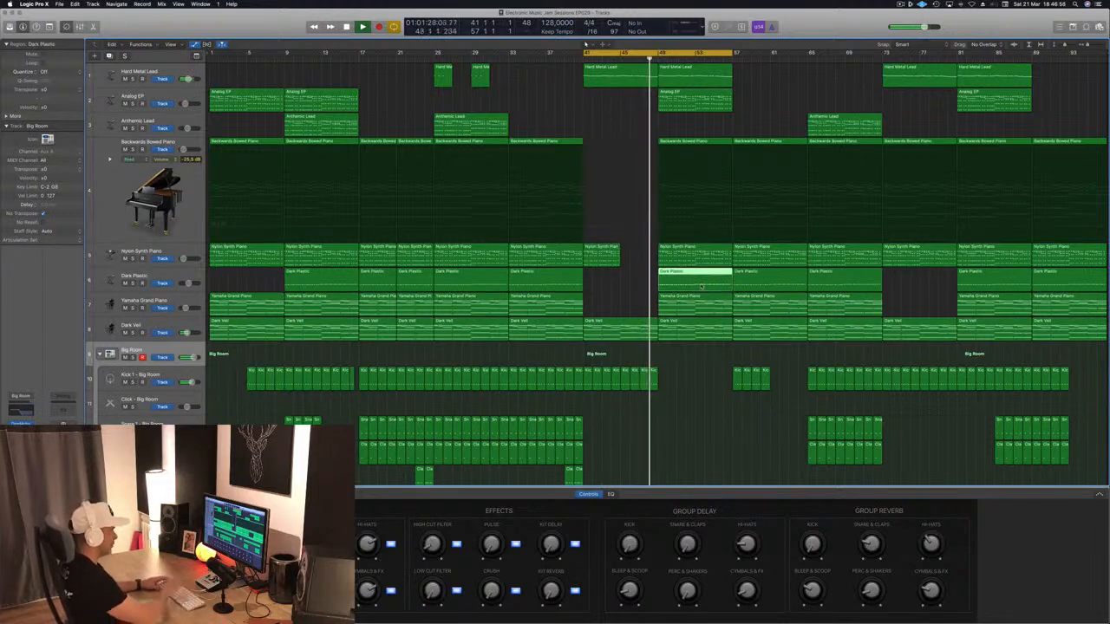
{"action": "key", "text": "Delete"}
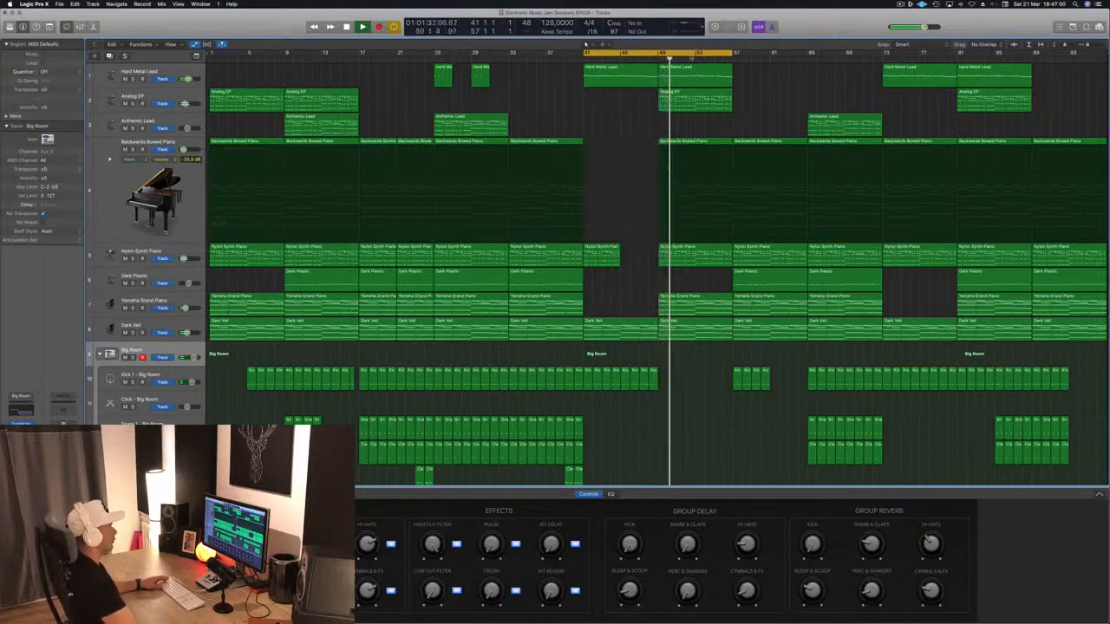
- Listen to the transition into bar 49 and check the Hard Metal Lead and Analog EP regions there
{"action": "left_click", "coordinate": [700, 75]}
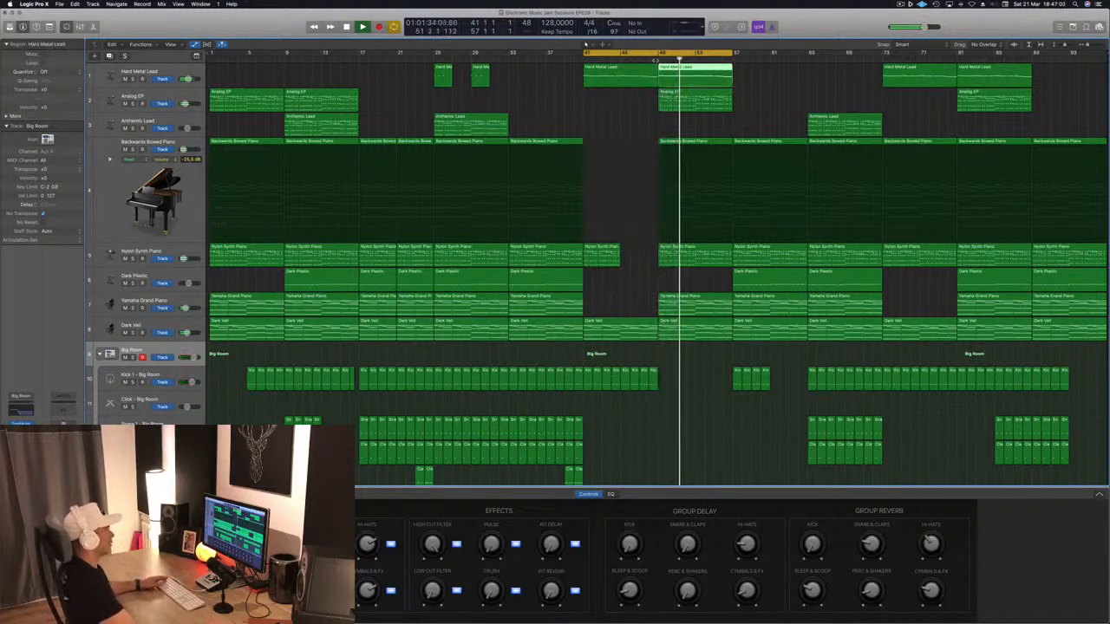
{"action": "left_click", "coordinate": [659, 58]}
{"action": "left_click", "coordinate": [686, 101]}
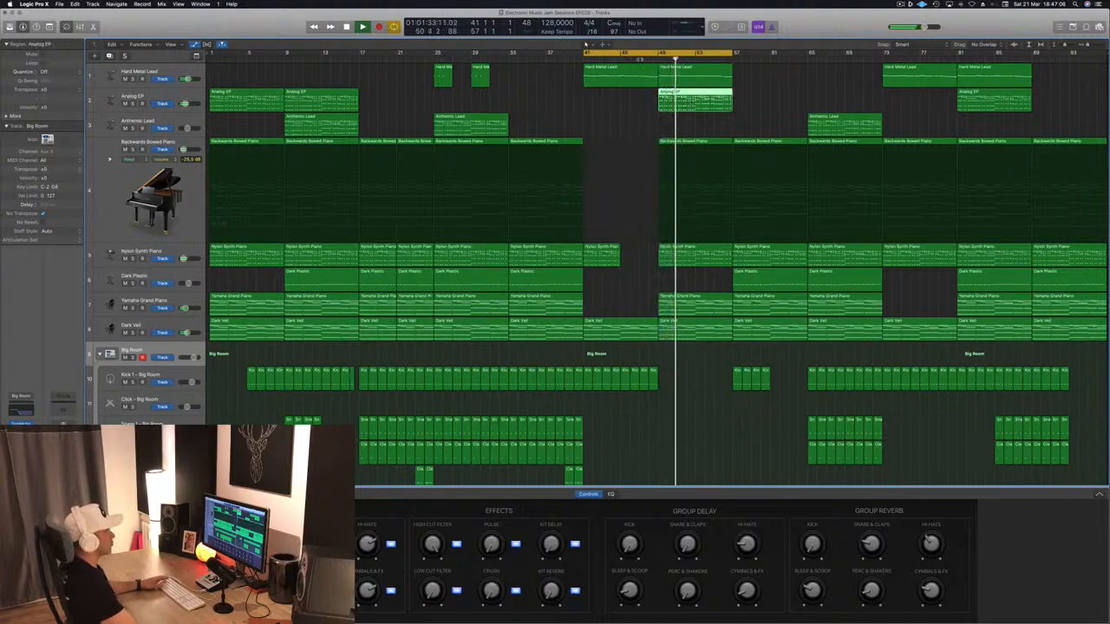
{"action": "left_click", "coordinate": [641, 58]}
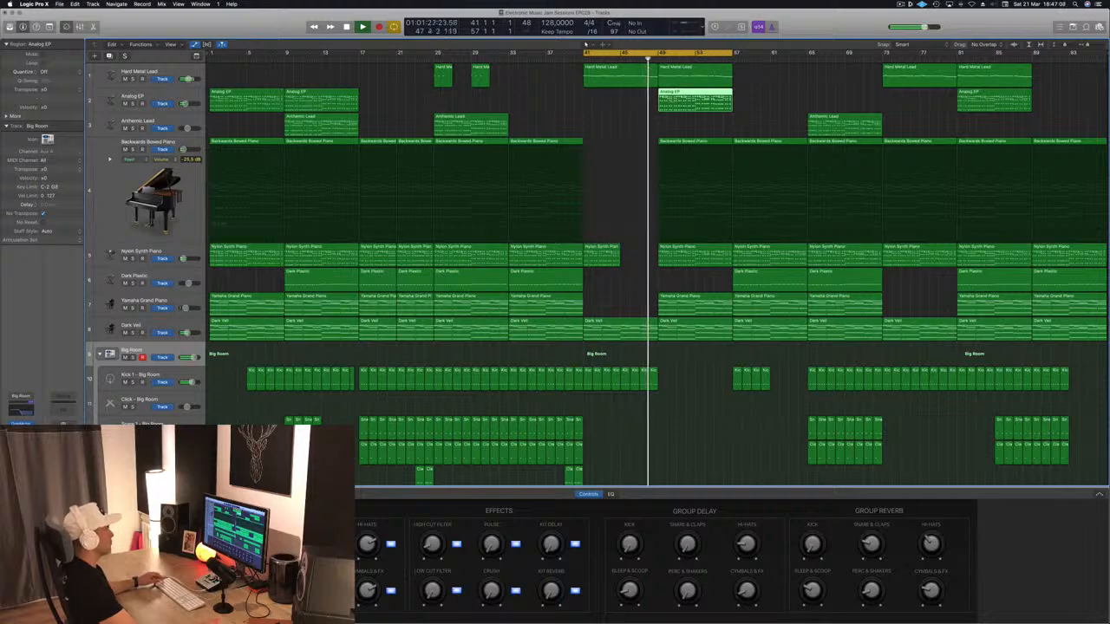
{"action": "left_click", "coordinate": [635, 107]}
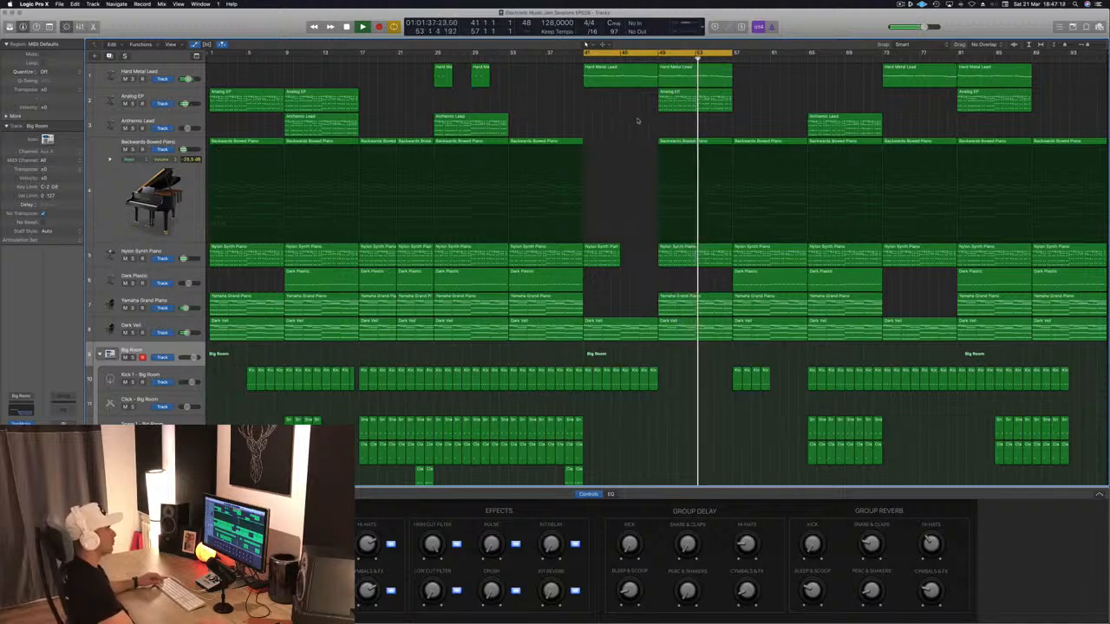
- Delete the Kick 1 regions between bars 57 and 61, save the project and extend the cycle range to bar 65
{"action": "key", "text": "super+Right"}
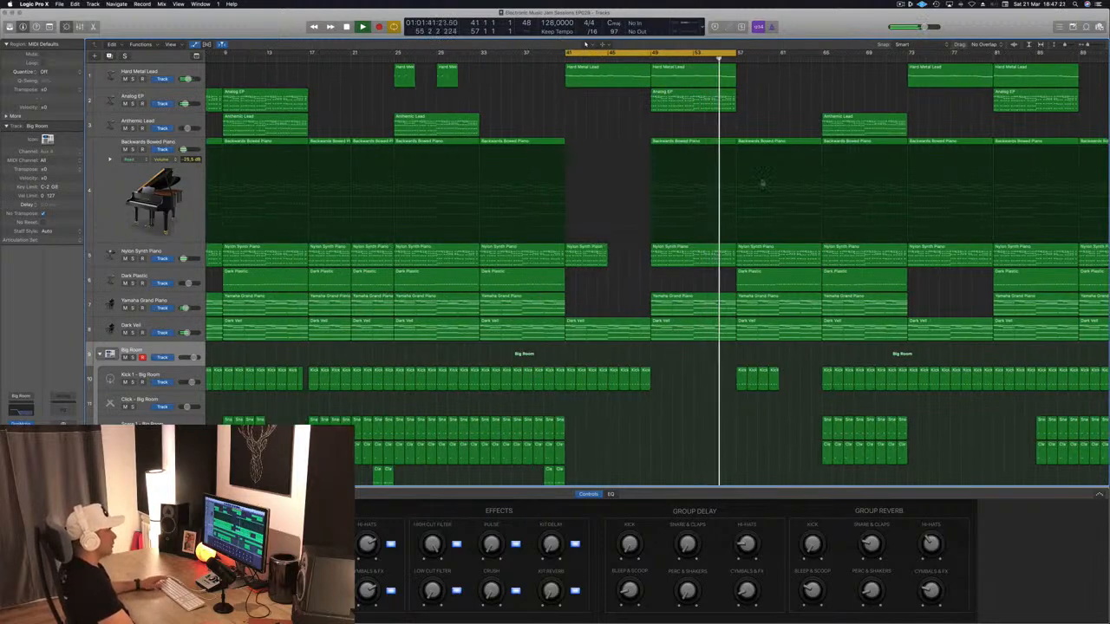
{"action": "left_click", "coordinate": [746, 370]}
{"action": "key", "text": "Delete"}
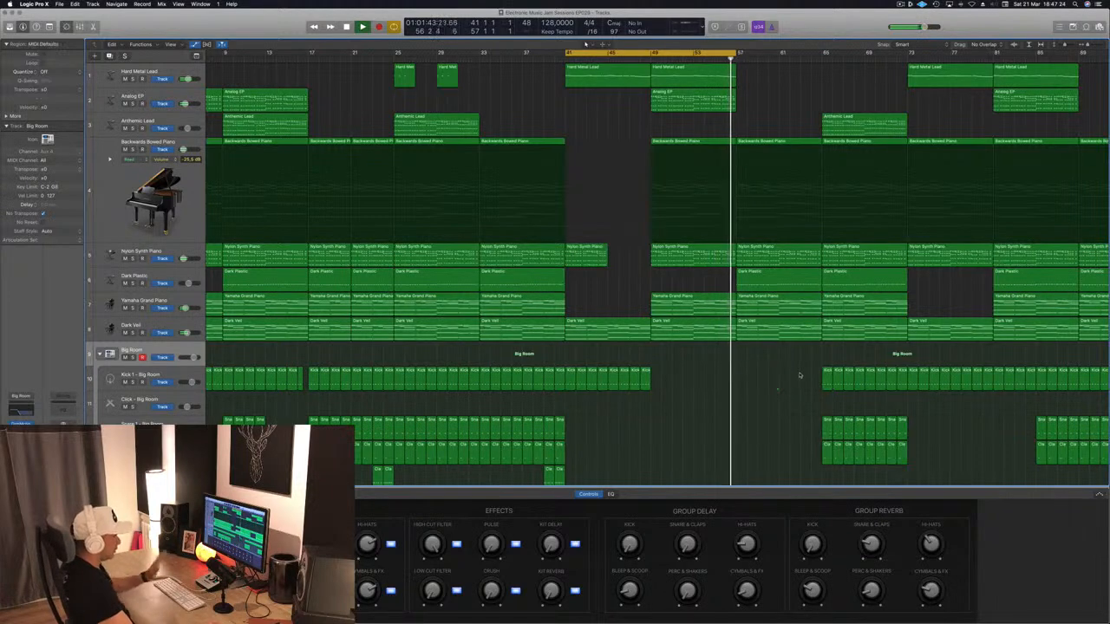
{"action": "key", "text": "super+s"}
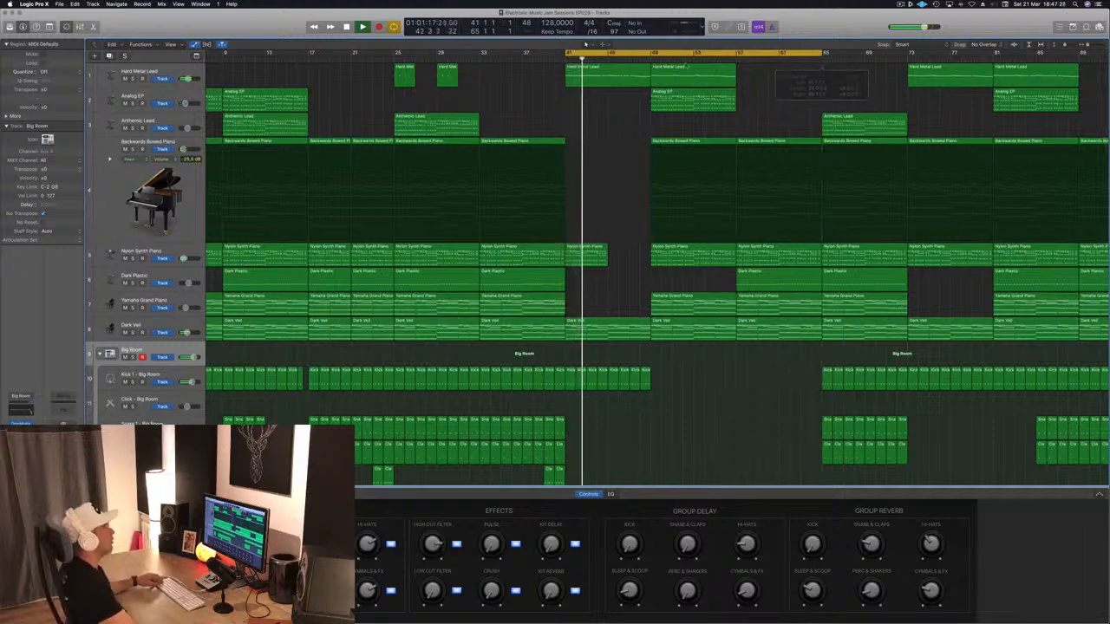
- Listen through bars 49 and 57, and copy the Anthemic Lead region at bar 65 back to bar 57
{"action": "left_click", "coordinate": [652, 59]}
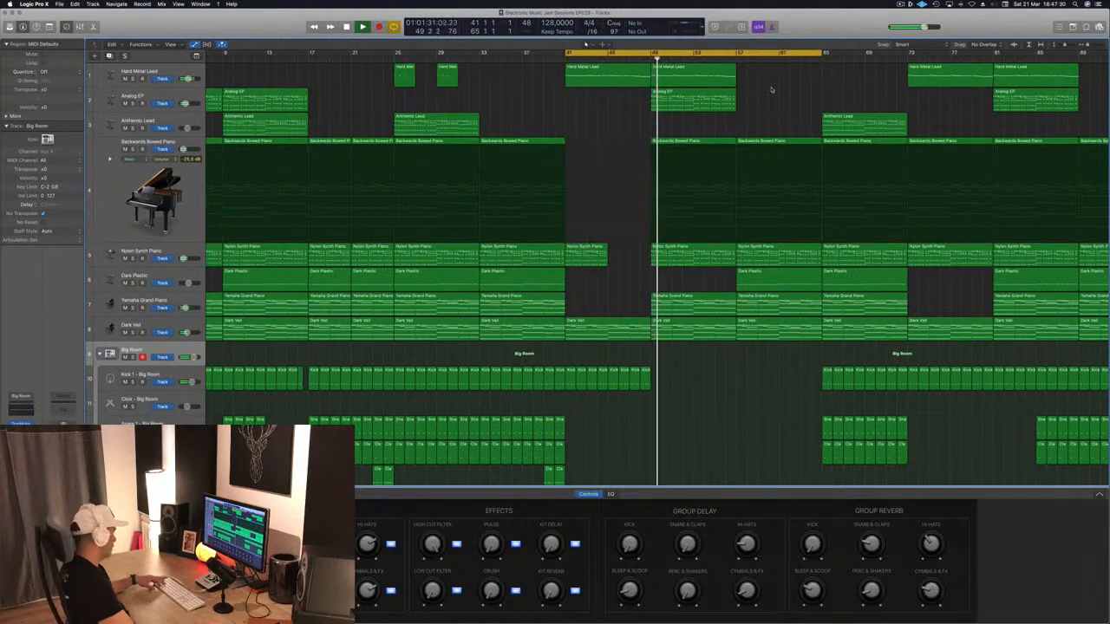
{"action": "left_click", "coordinate": [733, 59]}
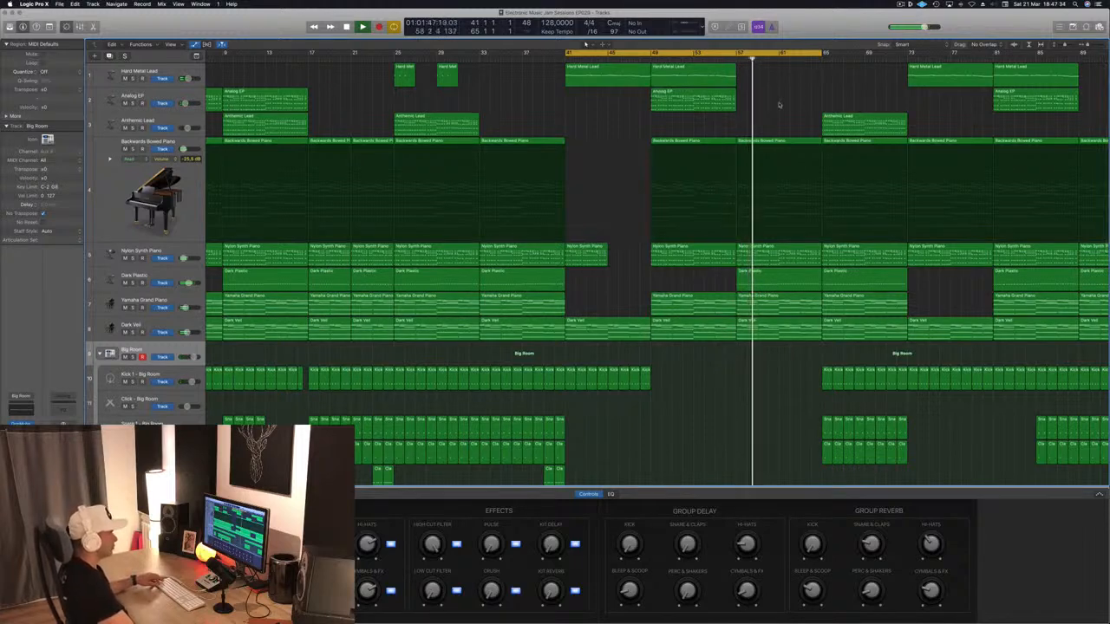
{"action": "left_click", "coordinate": [837, 124]}
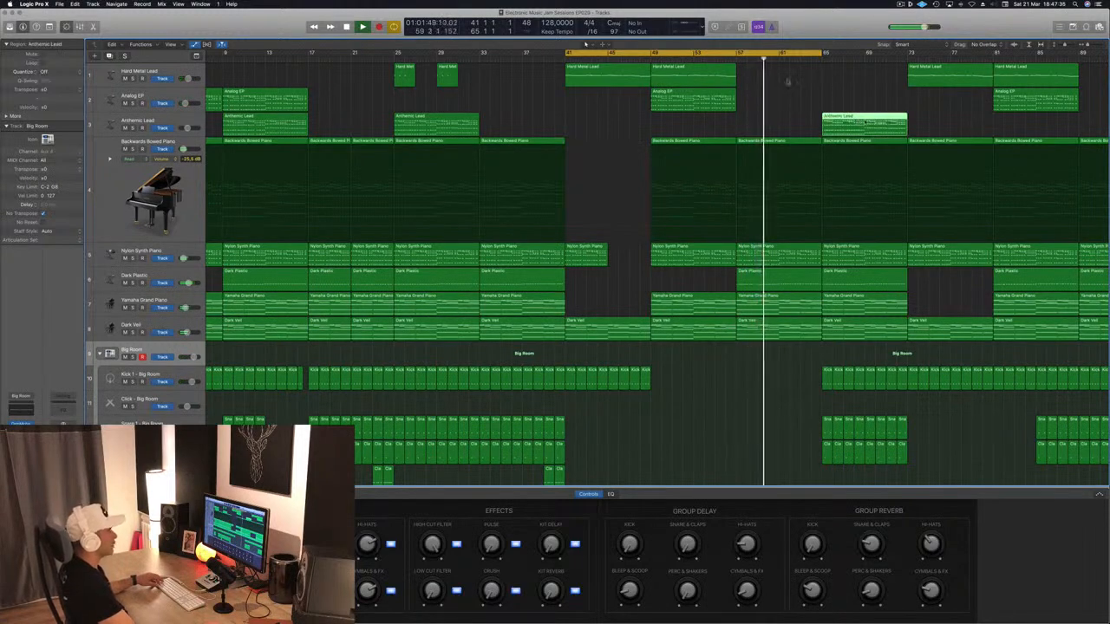
{"action": "key", "text": "comma"}
{"action": "key", "text": "comma"}
{"action": "key", "text": "comma"}
{"action": "left_click_drag", "start_coordinate": [878, 123], "coordinate": [789, 130]}
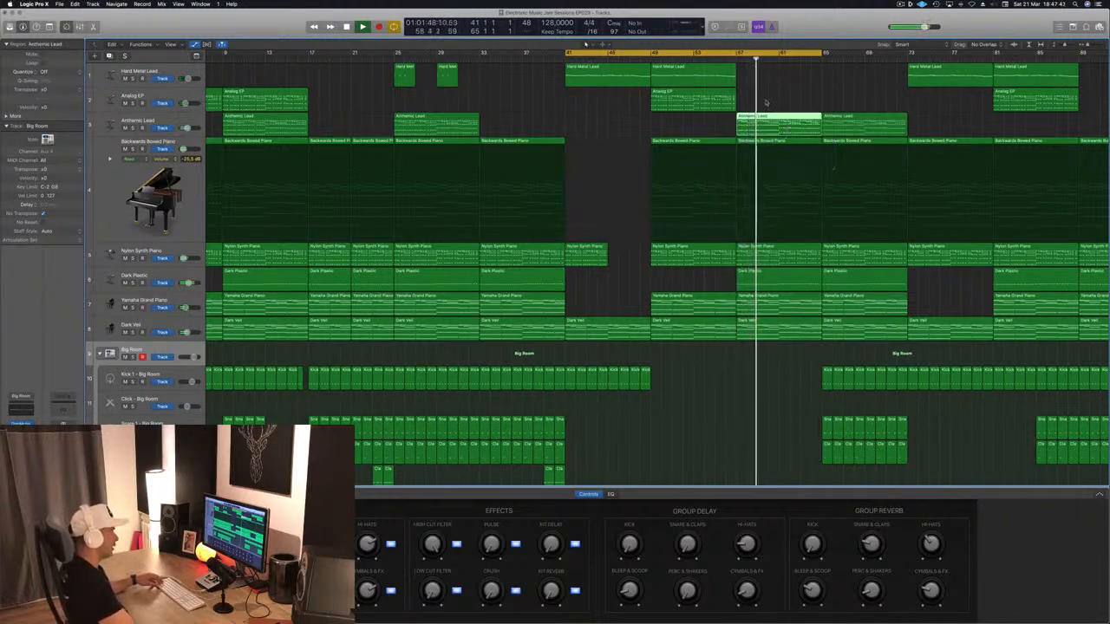
- Copy the two Snare 2 regions just before bar 41 to bar 57 and listen to them there
{"action": "scroll", "coordinate": [640, 447], "scroll_direction": "down", "scroll_amount": 6}
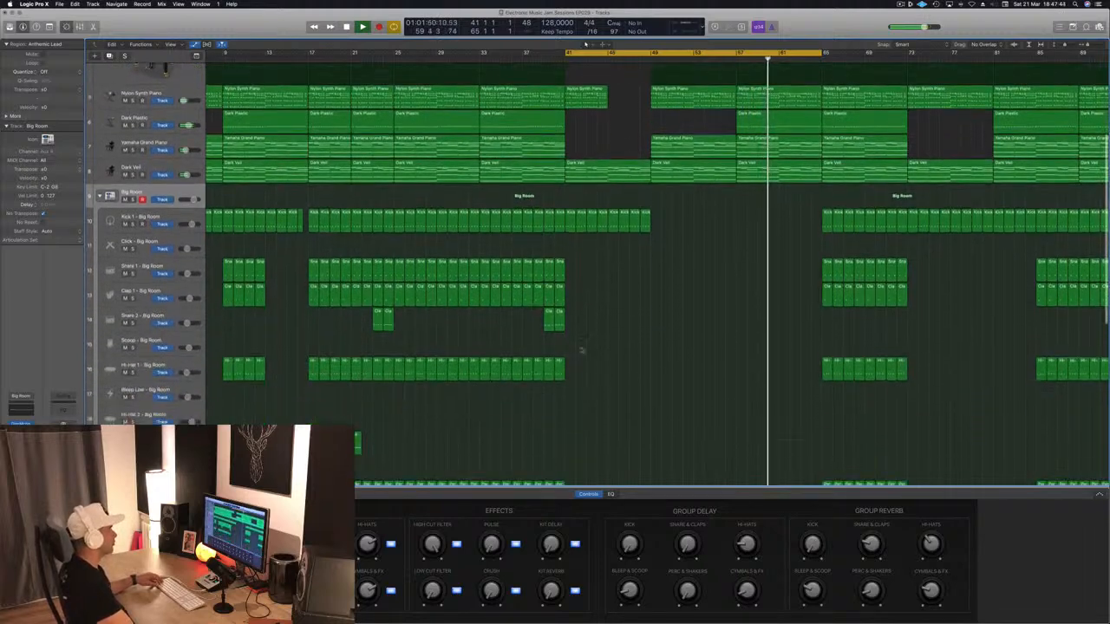
{"action": "left_click_drag", "start_coordinate": [532, 319], "coordinate": [746, 319]}
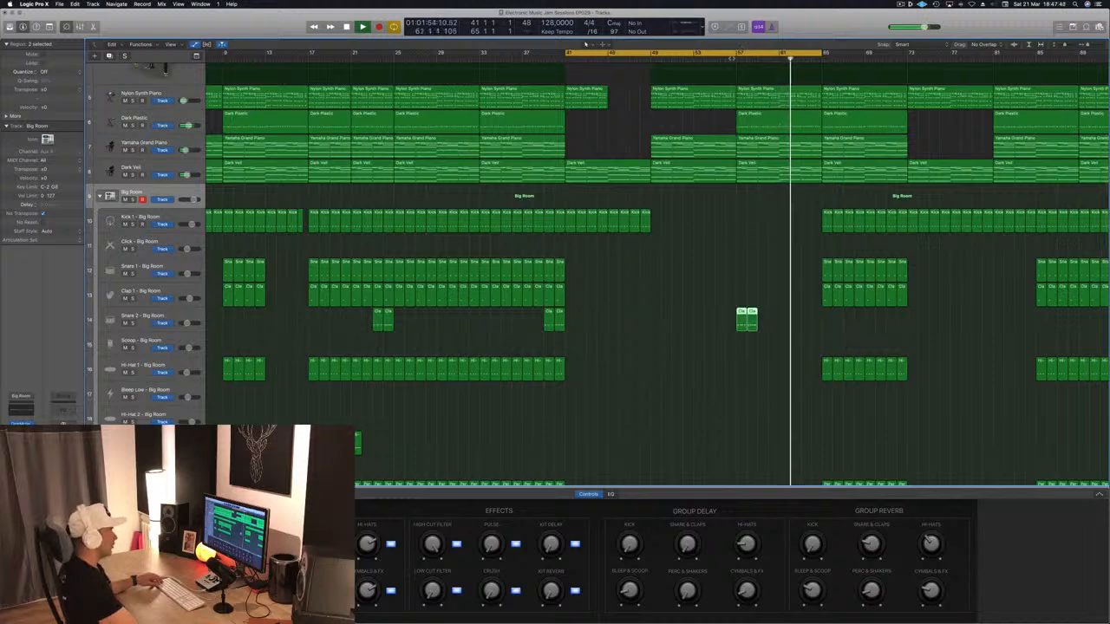
{"action": "left_click", "coordinate": [734, 59]}
{"action": "left_click", "coordinate": [781, 309]}
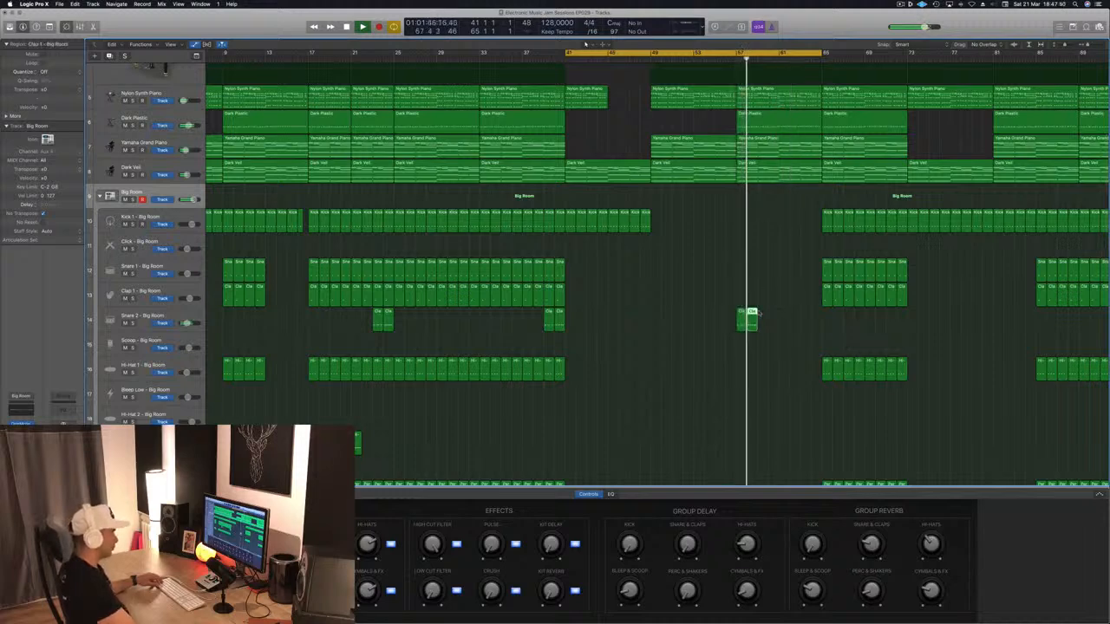
- Check the copied Snare 2 regions' notes and arrange them with duplicates as four consecutive one-bar regions from bar 61 to bar 65
{"action": "key", "text": "e"}
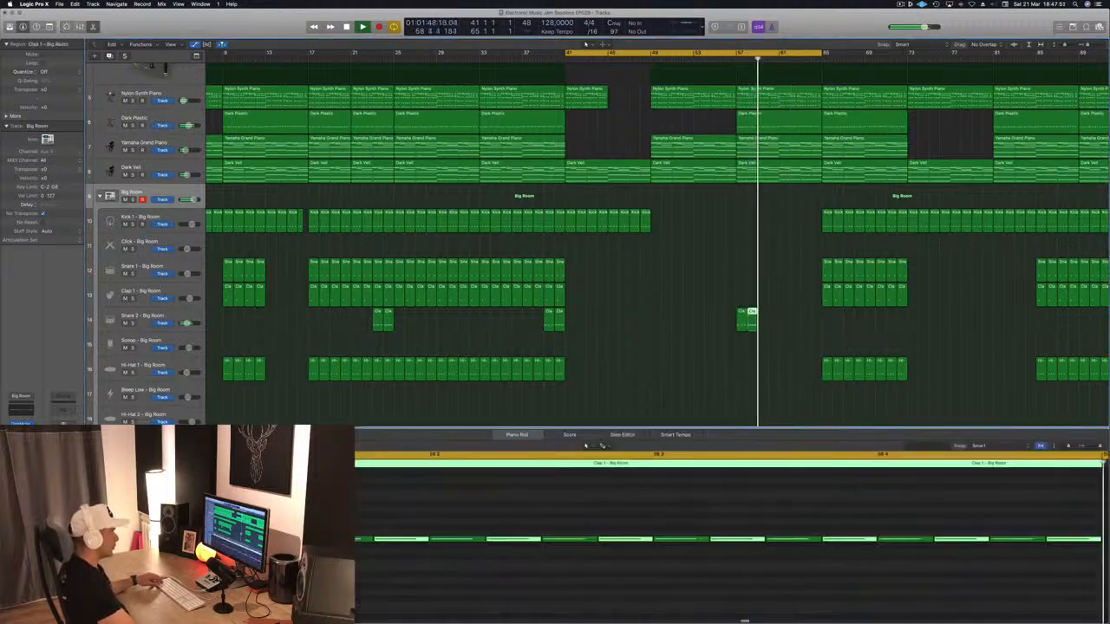
{"action": "left_click_drag", "start_coordinate": [752, 319], "coordinate": [807, 318]}
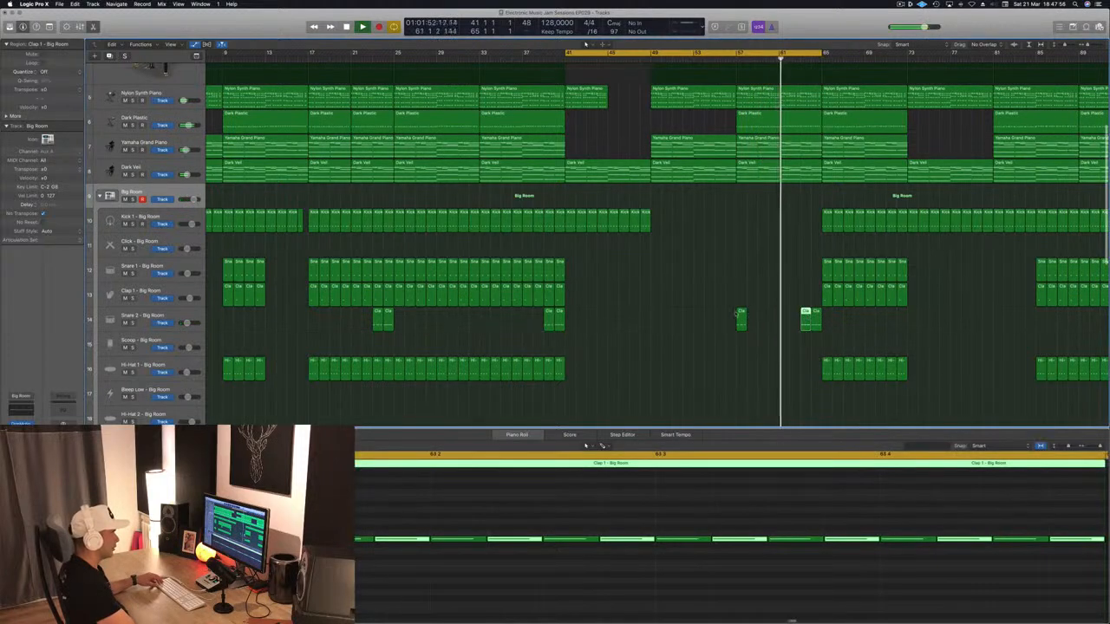
{"action": "key", "text": "super+4"}
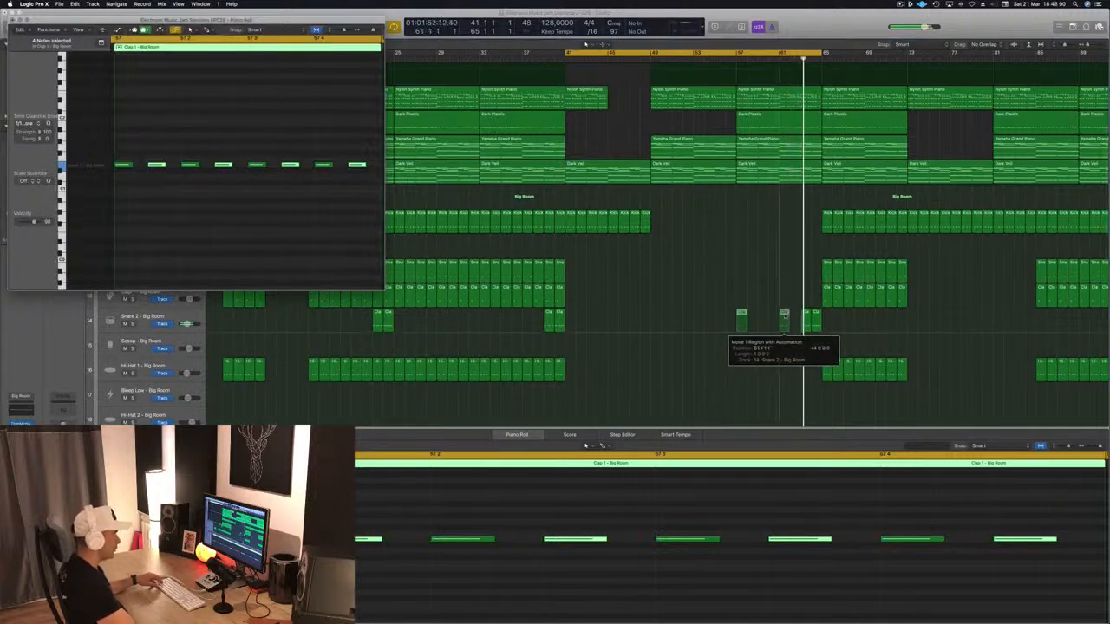
{"action": "key", "text": "super+w"}
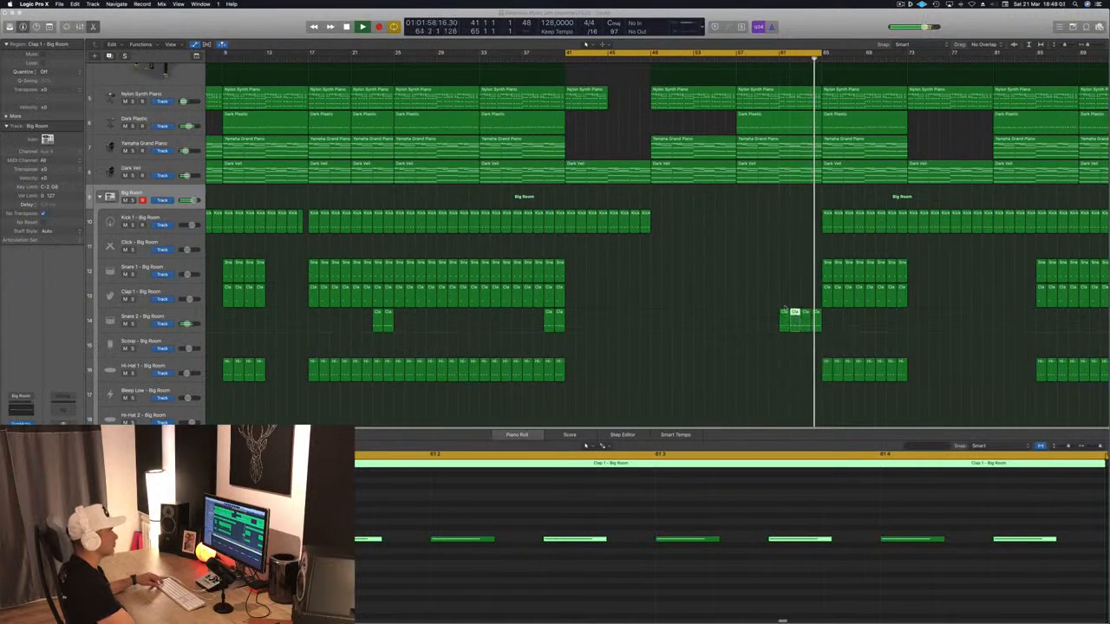
{"action": "scroll", "coordinate": [783, 310], "scroll_direction": "up", "scroll_amount": 5}
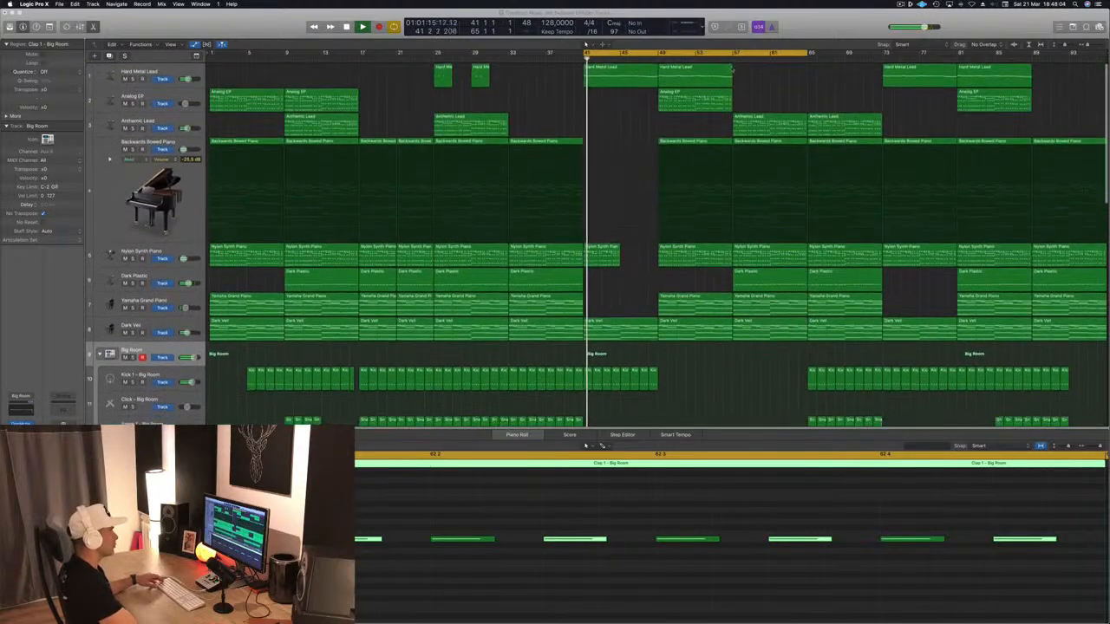
- Close the lower editor and view all tracks at reduced height to review the arrangement between bars 41 and 65
{"action": "left_click", "coordinate": [731, 60]}
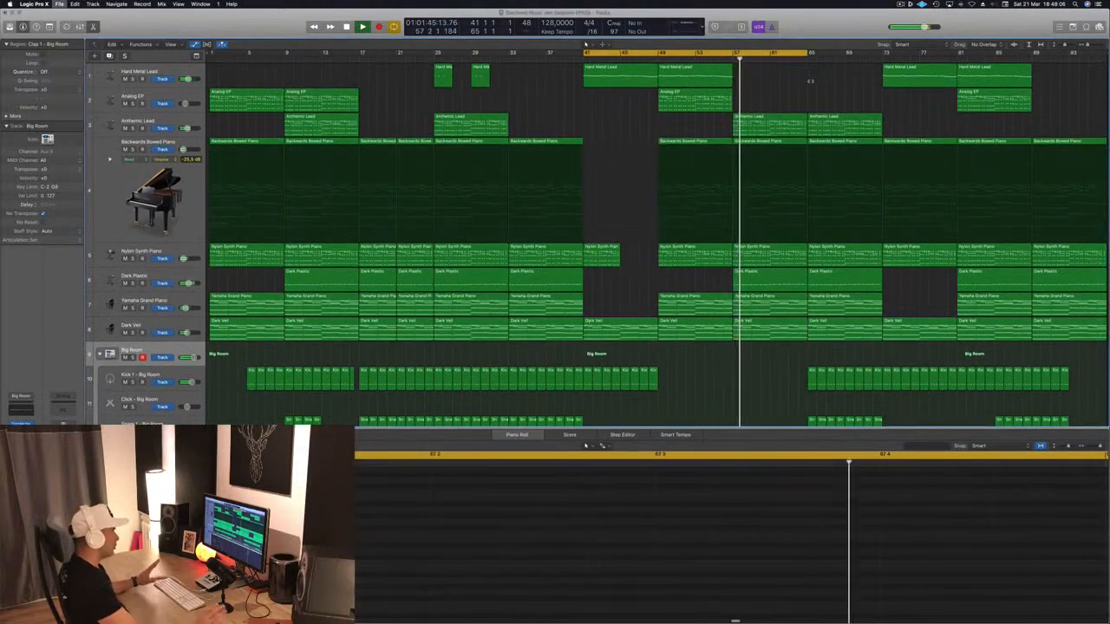
{"action": "key", "text": "super+Up"}
{"action": "key", "text": "super+Up"}
{"action": "key", "text": "super+Up"}
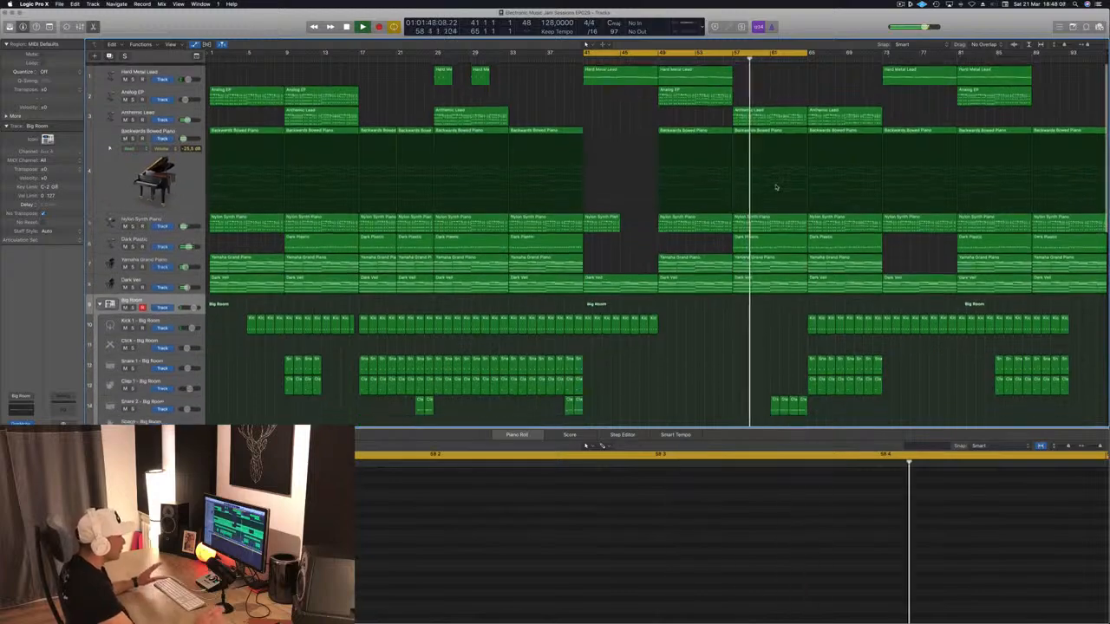
{"action": "key", "text": "x"}
{"action": "key", "text": "x"}
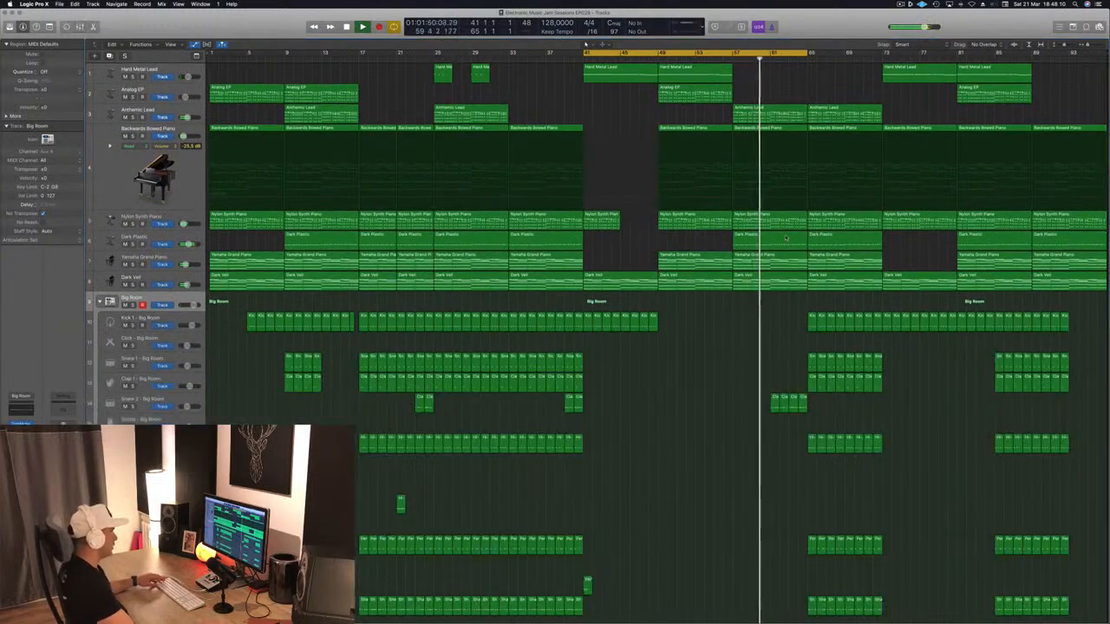
{"action": "key", "text": "super+Up"}
{"action": "key", "text": "super+Up"}
{"action": "key", "text": "super+Up"}
{"action": "key", "text": "super+Up"}
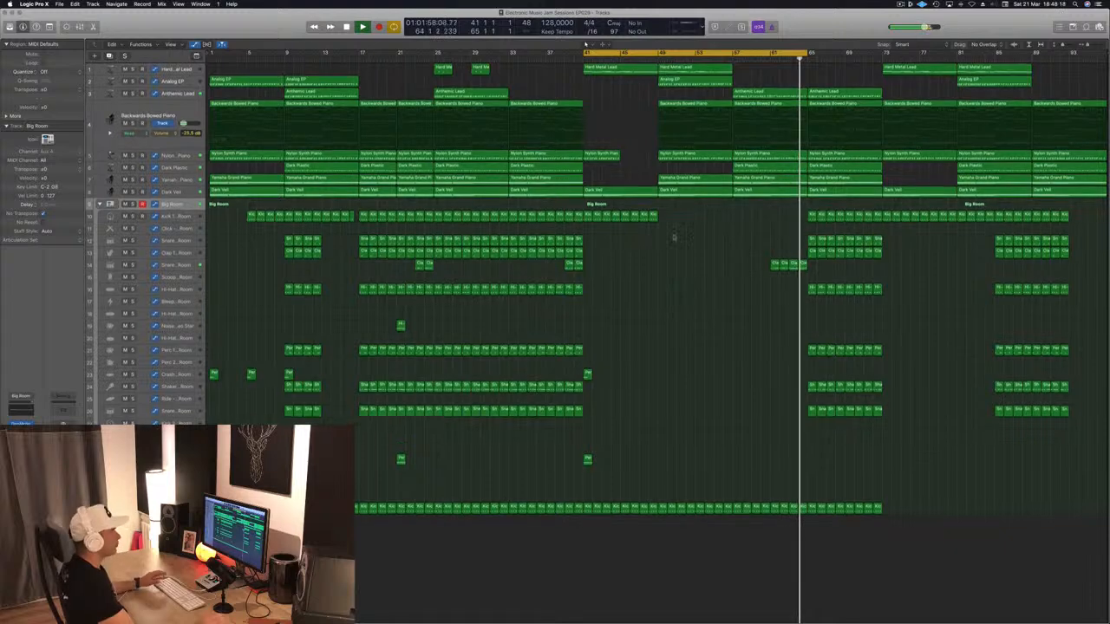
{"action": "scroll", "coordinate": [681, 321], "scroll_direction": "up", "scroll_amount": 4}
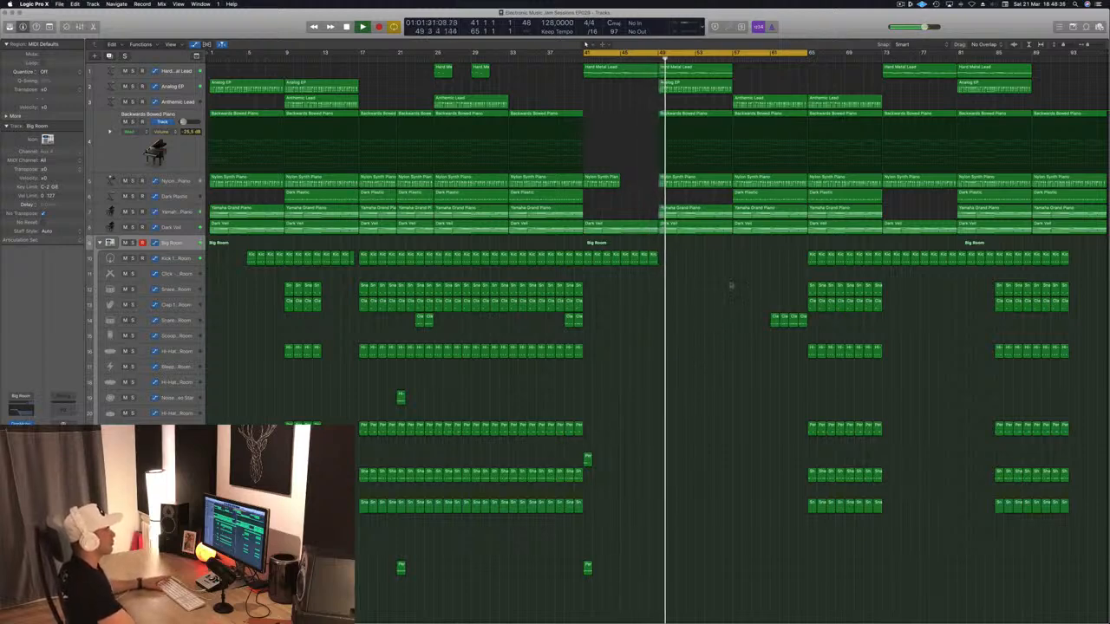
- Set the cycle range to bars 57 to 81 and delete the Dark Plastic region that starts at bar 57
{"action": "left_click", "coordinate": [726, 59]}
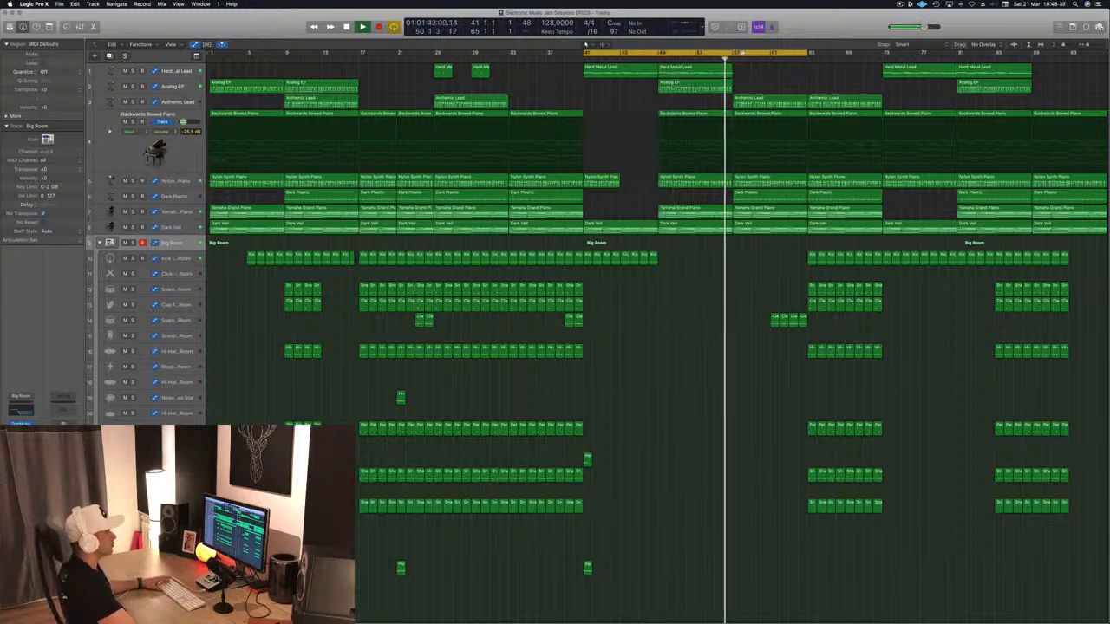
{"action": "left_click_drag", "start_coordinate": [744, 54], "coordinate": [894, 55]}
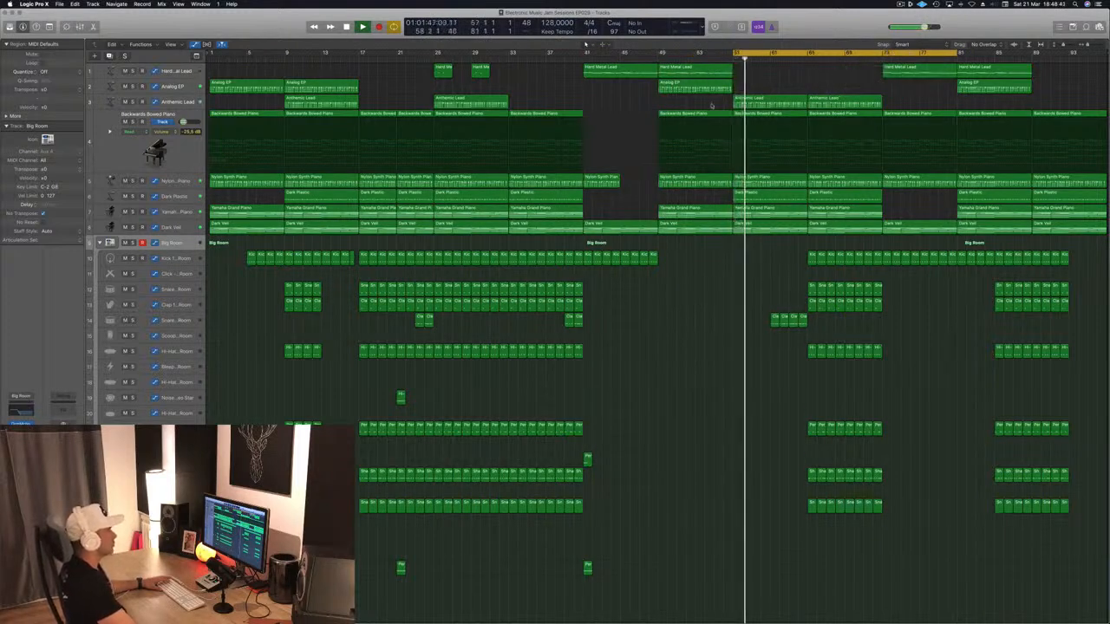
{"action": "left_click", "coordinate": [755, 199]}
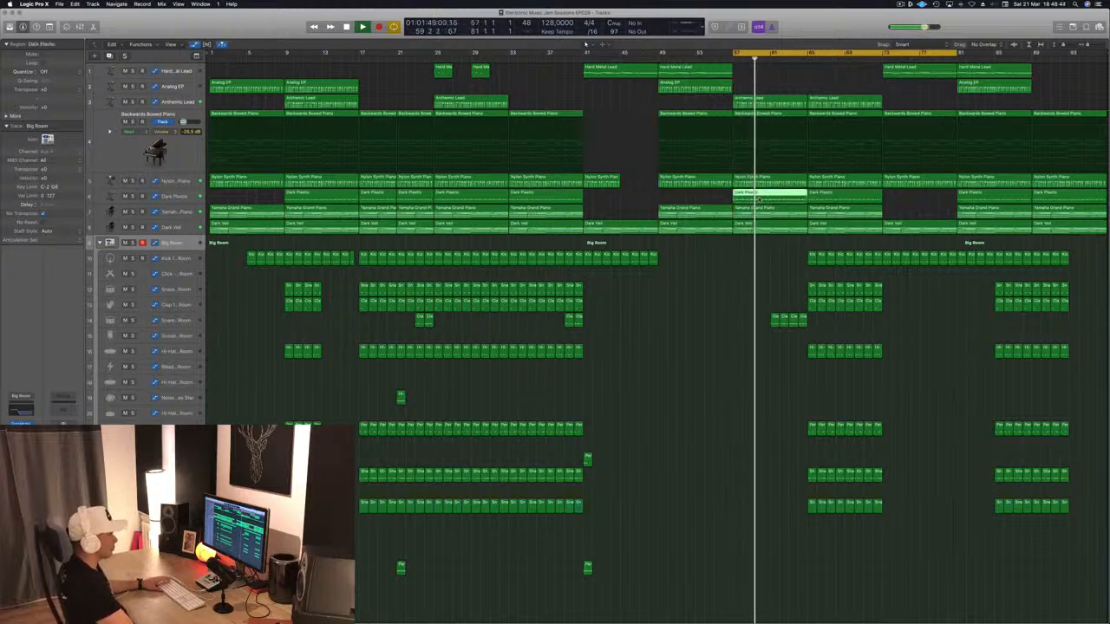
{"action": "key", "text": "Delete"}
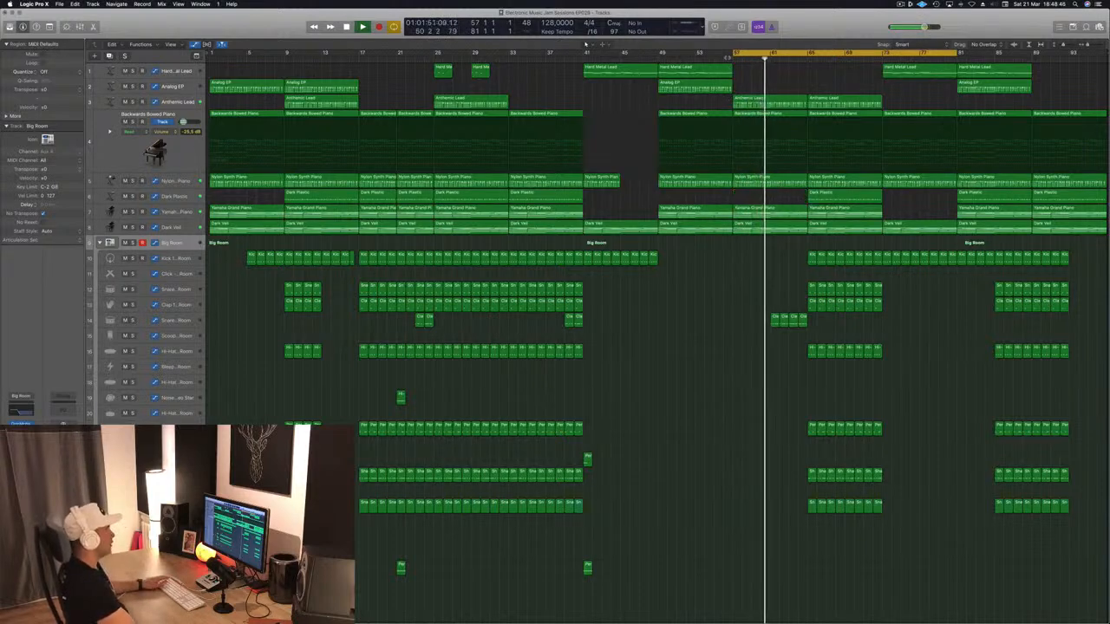
- Replay the lead-in to bar 57 and add a new track with duplicate settings below Dark Veil
{"action": "left_click", "coordinate": [725, 60]}
{"action": "left_click", "coordinate": [182, 227]}
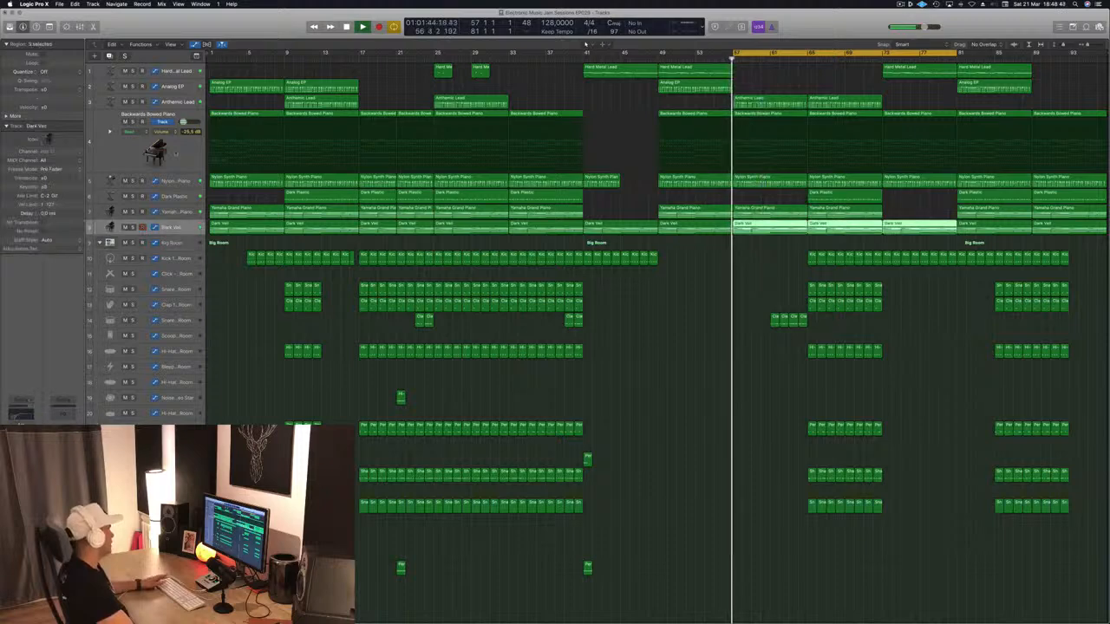
{"action": "key", "text": "super+d"}
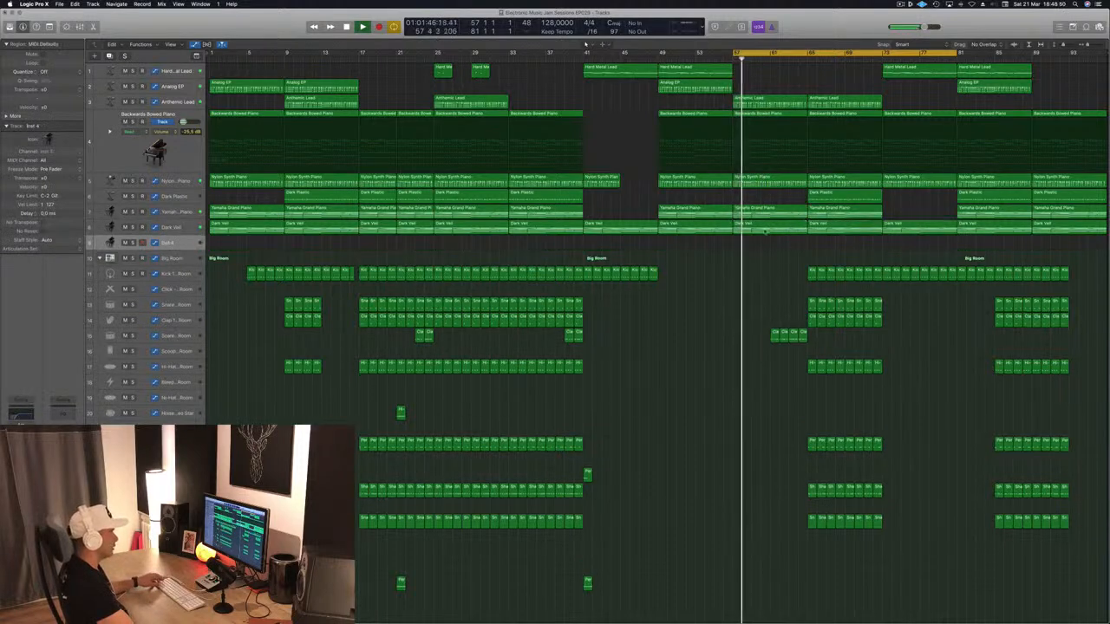
- Copy the Dark Plastic region from bar 65 onto the new track at bar 57, replacing the Dark Veil copy tried there first
{"action": "left_click", "coordinate": [759, 229]}
{"action": "left_click_drag", "start_coordinate": [759, 230], "coordinate": [760, 246]}
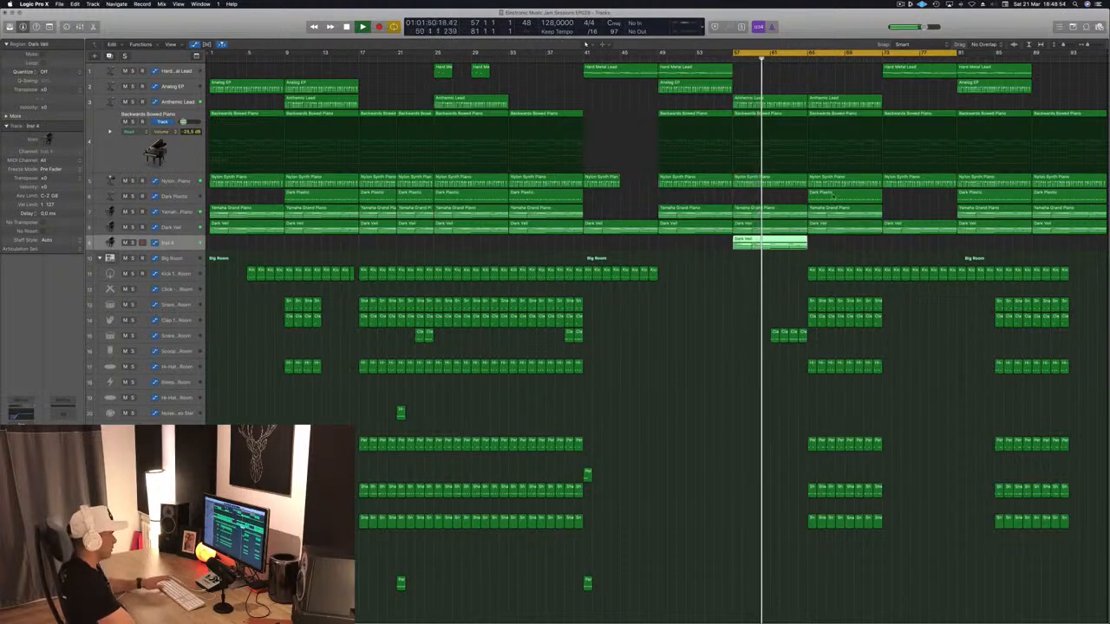
{"action": "left_click_drag", "start_coordinate": [848, 196], "coordinate": [774, 244]}
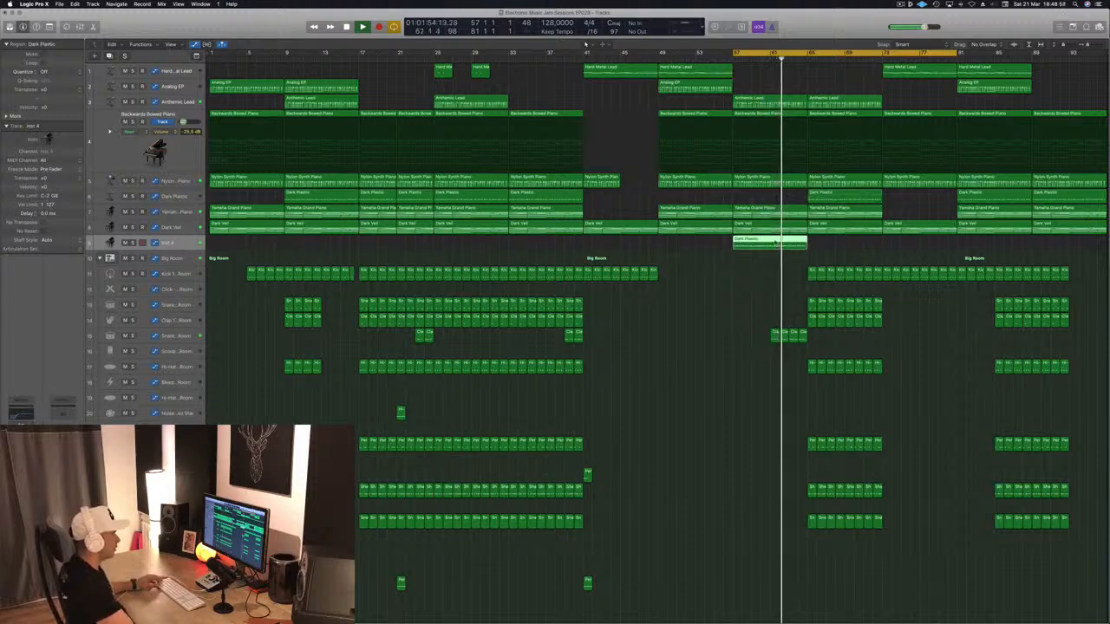
- Replace the copied Dark Plastic region's repeated notes with two sustained notes spanning bars 57 to 61 and 61 to 65
{"action": "double_click", "coordinate": [774, 243]}
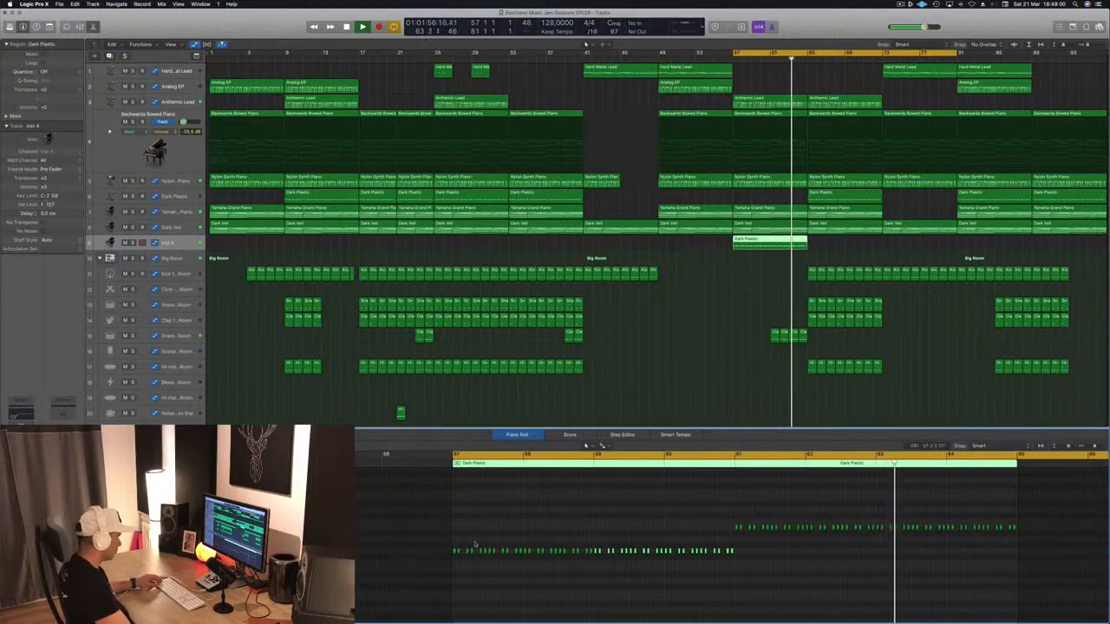
{"action": "left_click_drag", "start_coordinate": [458, 545], "coordinate": [731, 564]}
{"action": "key", "text": "Delete"}
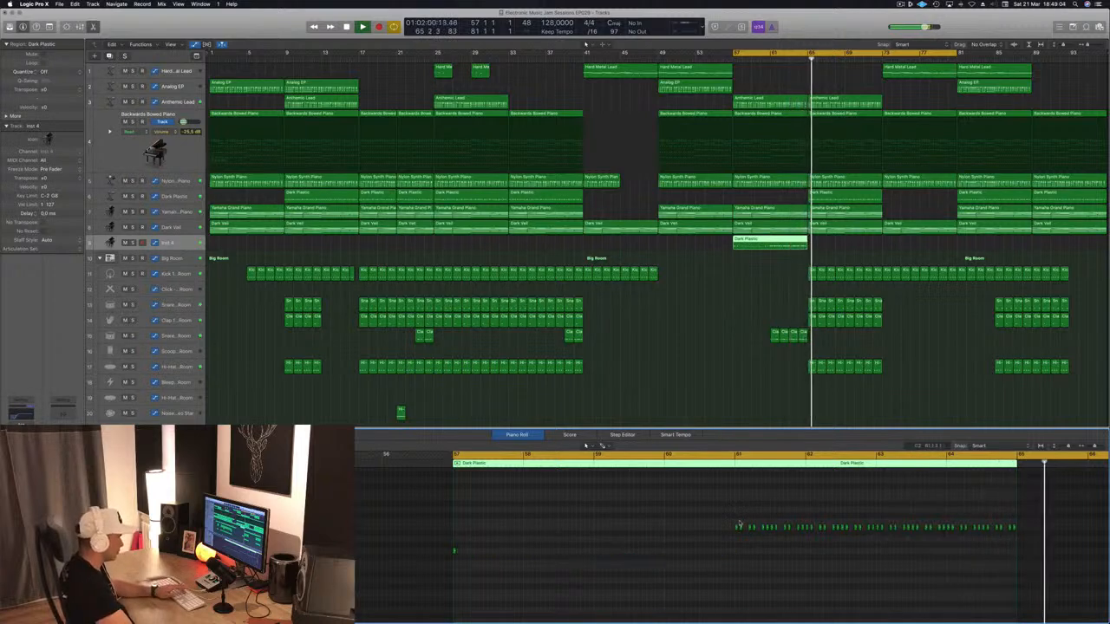
{"action": "left_click_drag", "start_coordinate": [737, 525], "coordinate": [1051, 532]}
{"action": "key", "text": "Delete"}
{"action": "left_click_drag", "start_coordinate": [380, 508], "coordinate": [931, 601]}
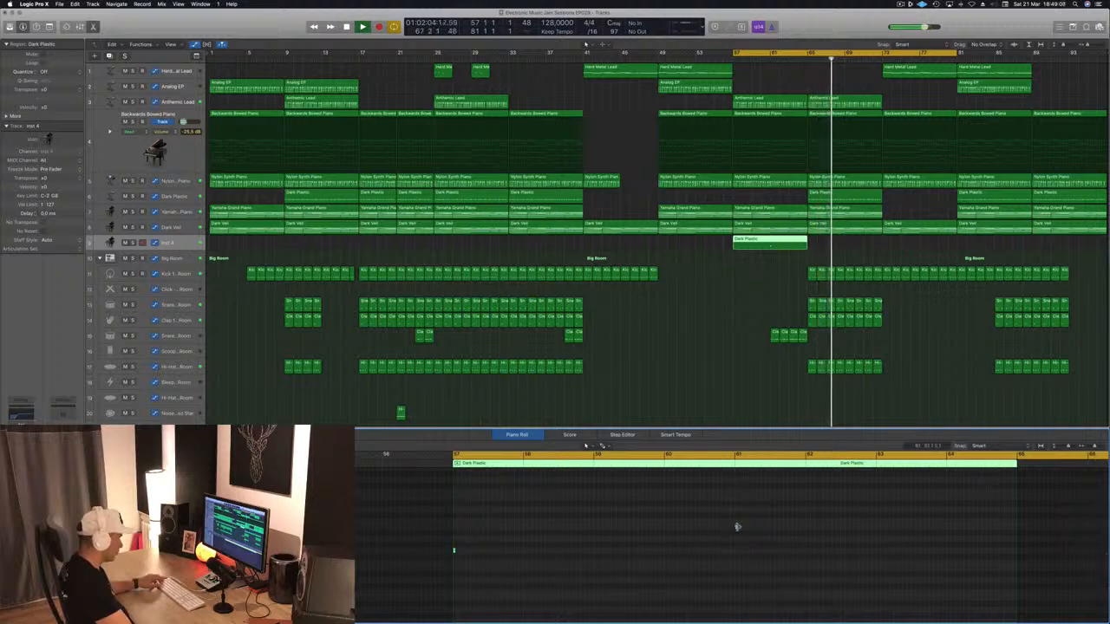
{"action": "left_click_drag", "start_coordinate": [737, 526], "coordinate": [1016, 528]}
{"action": "key", "text": "space"}
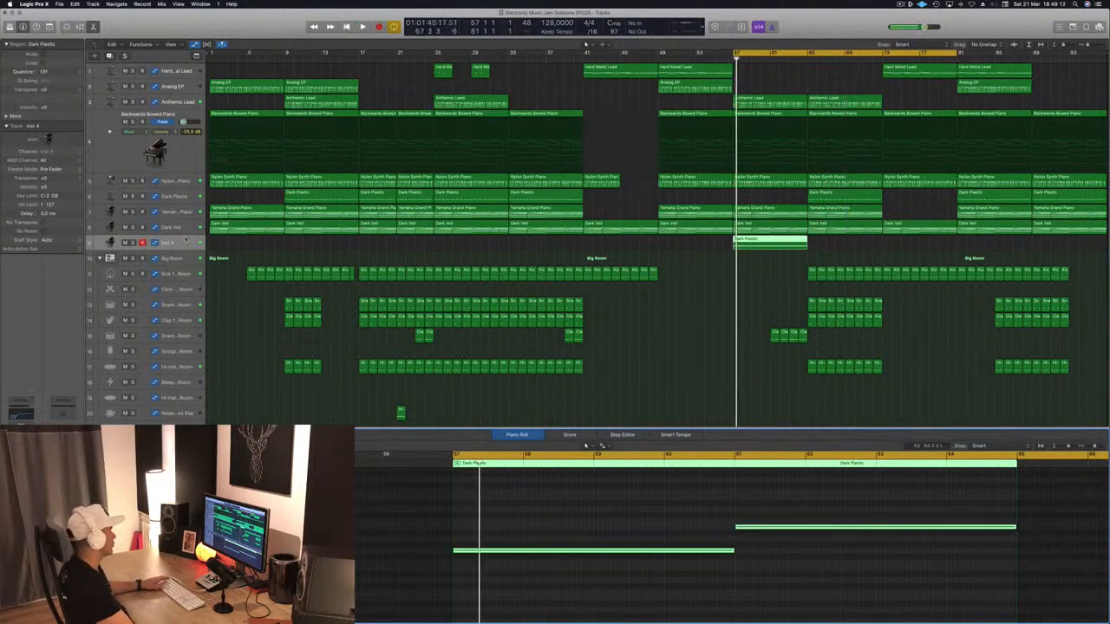
- Open the new track's Alchemy instrument during playback from bar 57 and load the pad preset Deeper Emotion (1)
{"action": "left_click", "coordinate": [733, 59]}
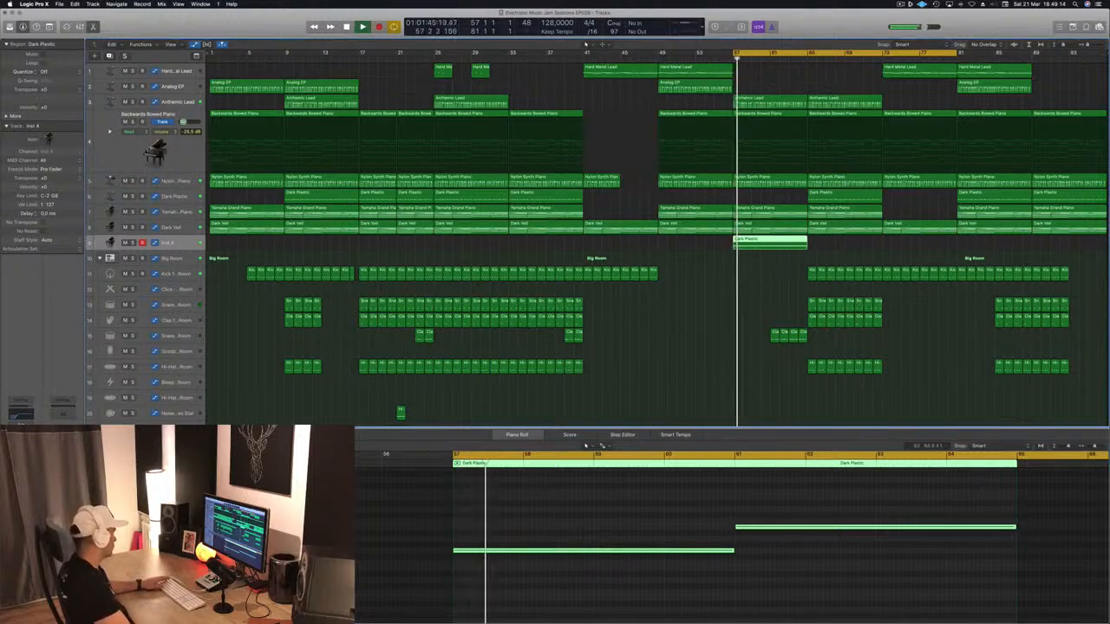
{"action": "key", "text": "v"}
{"action": "left_click_drag", "start_coordinate": [223, 31], "coordinate": [503, 128]}
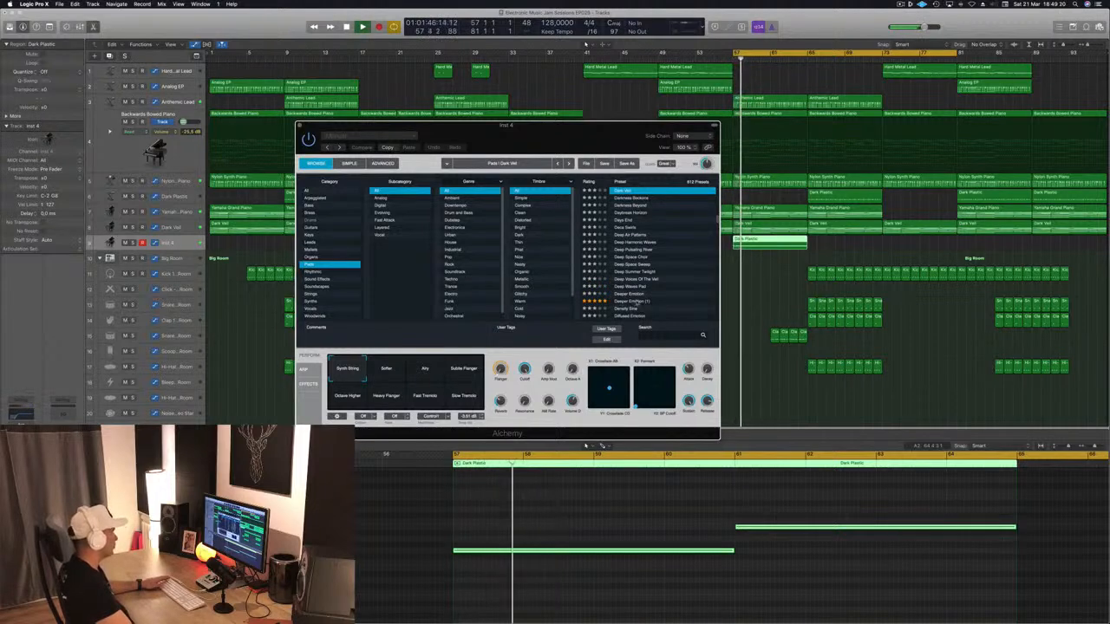
{"action": "left_click", "coordinate": [638, 302]}
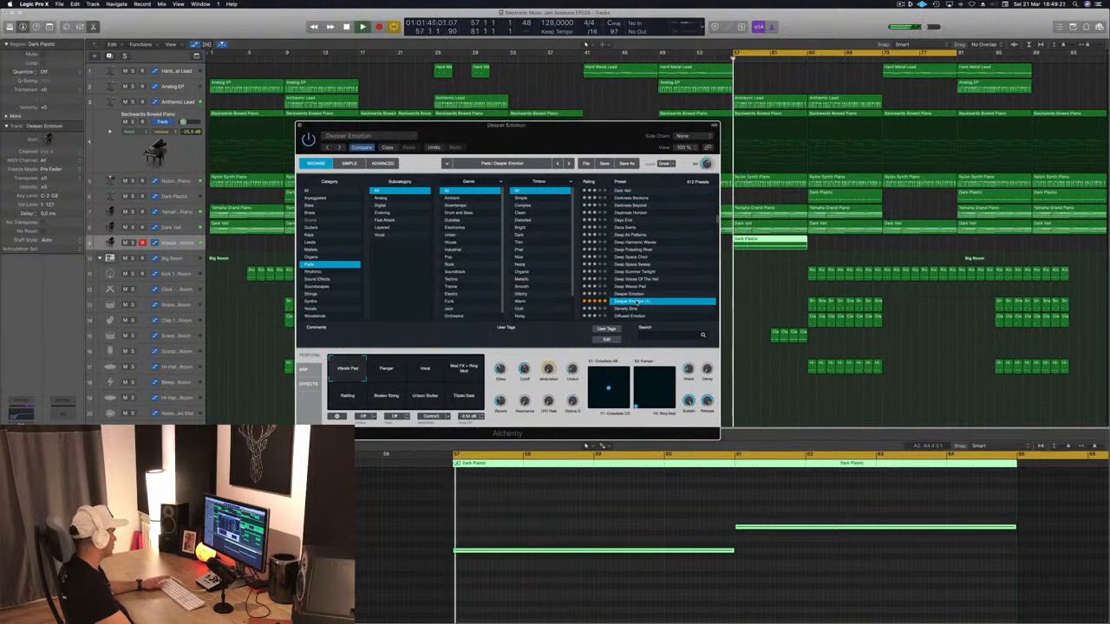
- Lower the low-cut frequency in the new pad track's Channel EQ to 20 Hz and close the EQ
{"action": "left_click", "coordinate": [19, 417]}
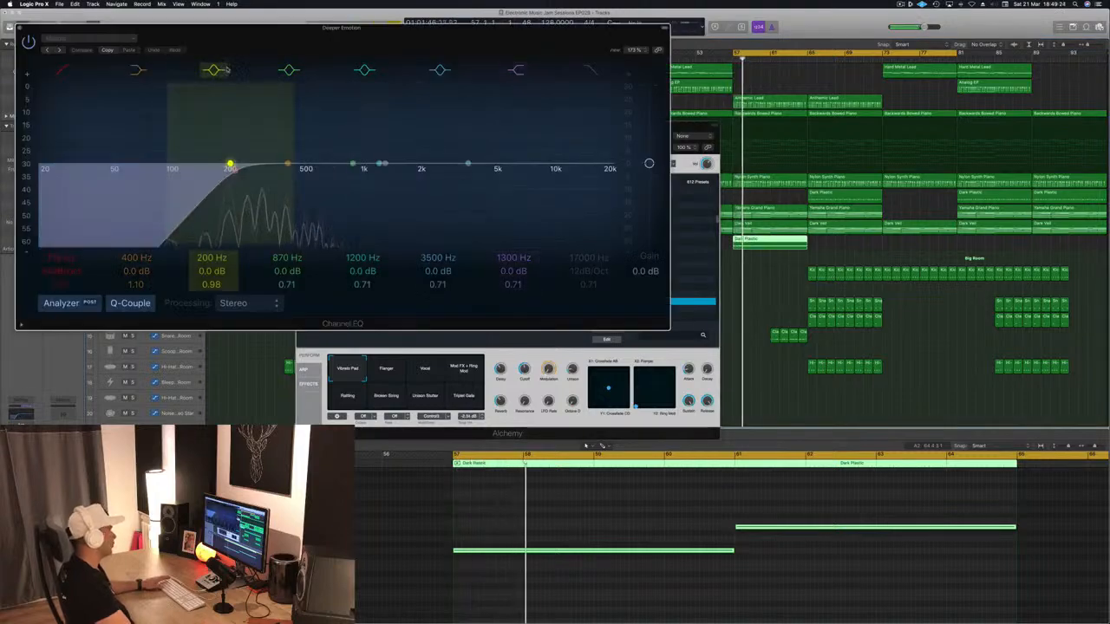
{"action": "left_click_drag", "start_coordinate": [231, 165], "coordinate": [39, 166]}
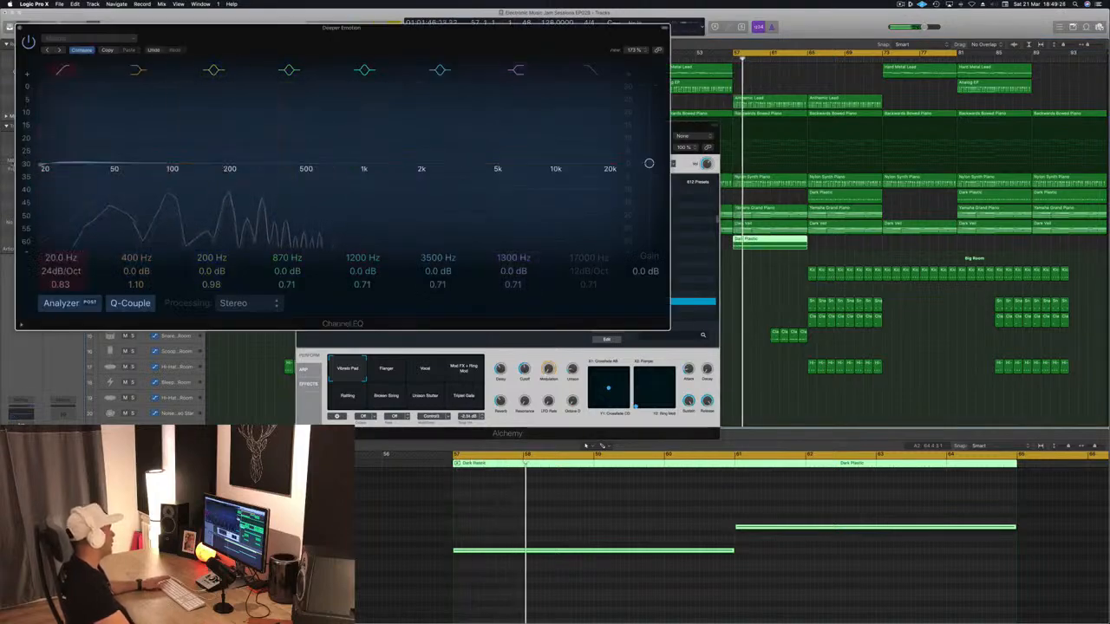
{"action": "left_click", "coordinate": [20, 29]}
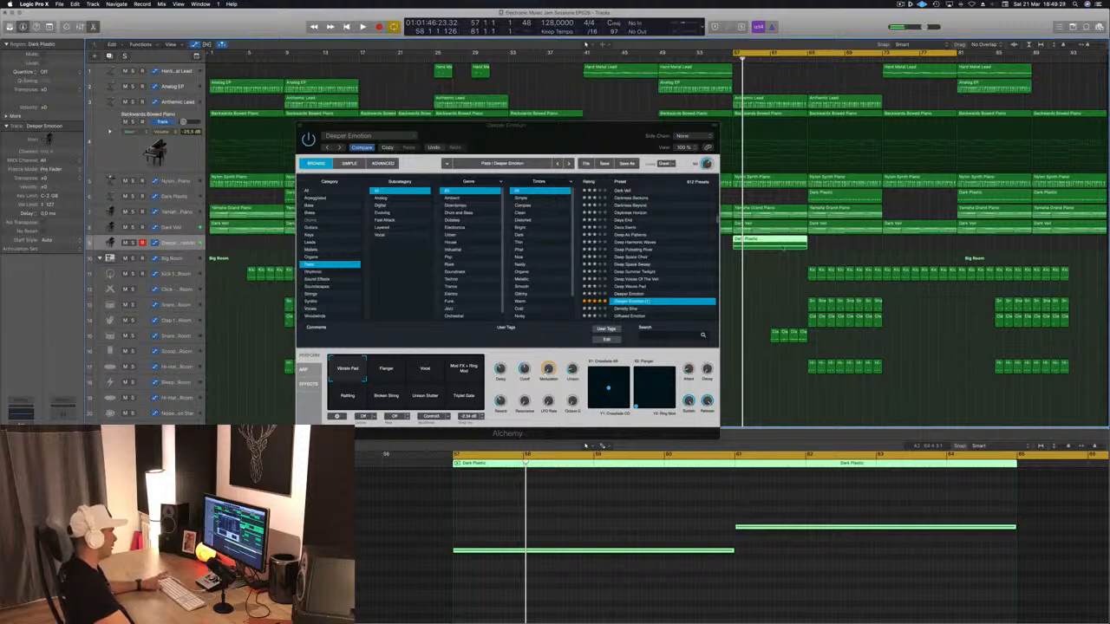
- Audition the Deeper Emotion pad from bar 57 with its performance variations, including Mod FX + Ring Mod, and close the instrument
{"action": "left_click", "coordinate": [617, 144]}
{"action": "left_click", "coordinate": [768, 243]}
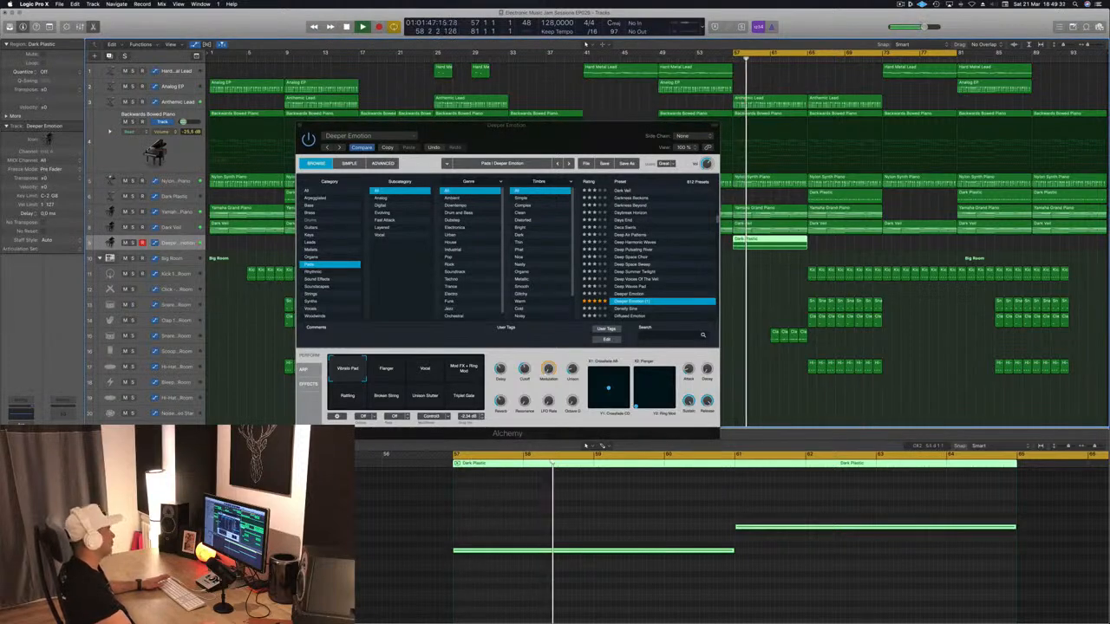
{"action": "left_click_drag", "start_coordinate": [560, 135], "coordinate": [454, 144]}
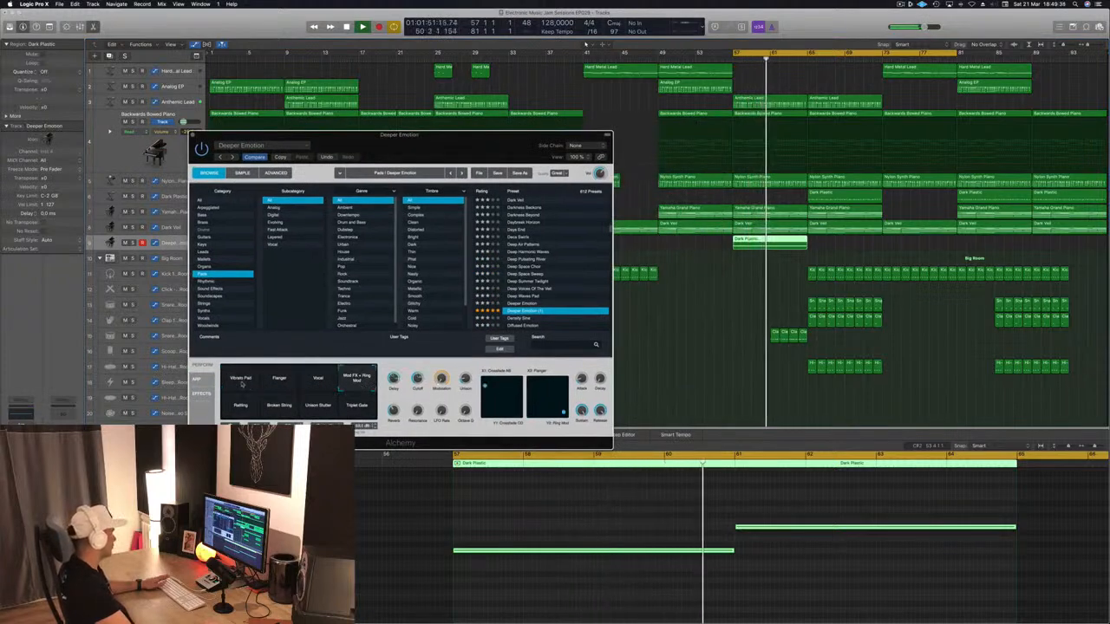
{"action": "left_click_drag", "start_coordinate": [461, 148], "coordinate": [540, 147]}
{"action": "key", "text": "super+w"}
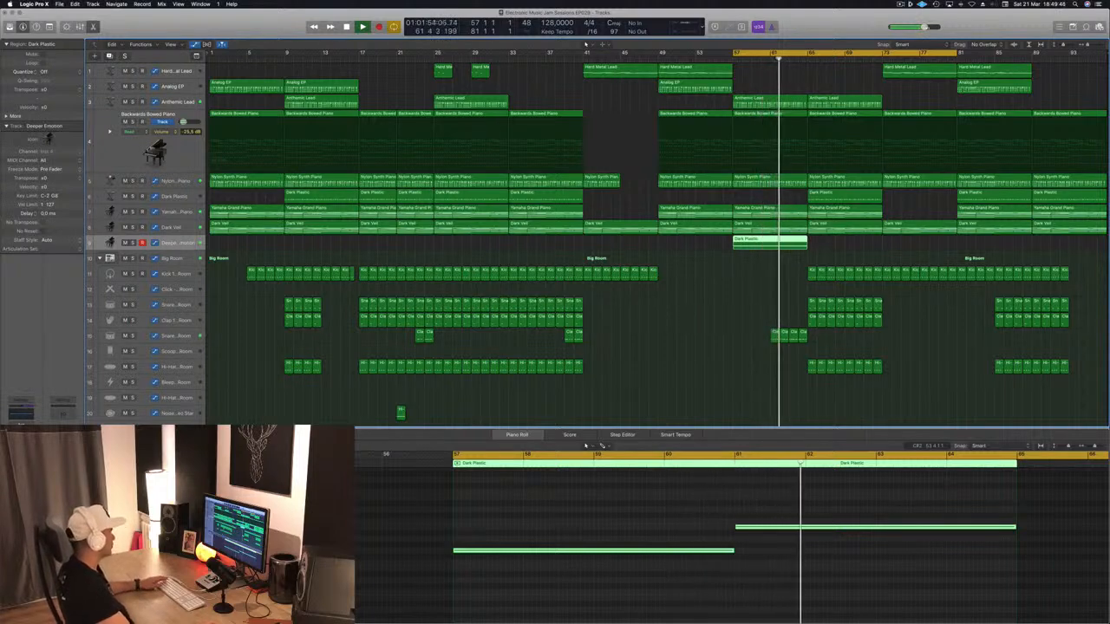
- Check the Snare 2 regions between bars 61 and 65, then enlarge the Dark Veil track and open its Alchemy instrument
{"action": "left_click_drag", "start_coordinate": [818, 348], "coordinate": [726, 327]}
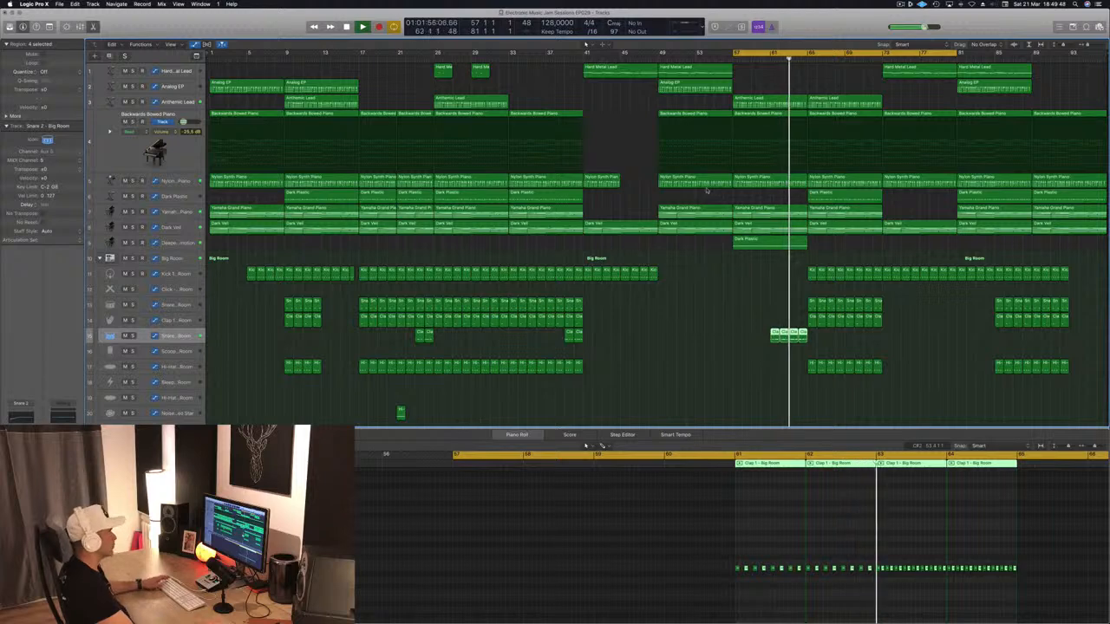
{"action": "left_click", "coordinate": [188, 228]}
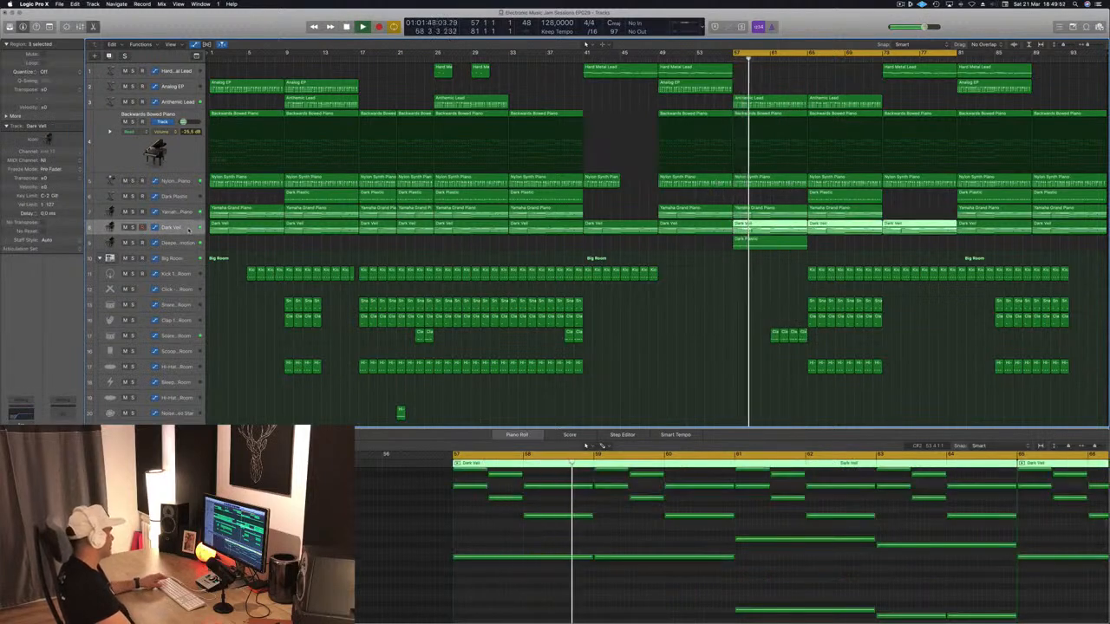
{"action": "left_click_drag", "start_coordinate": [189, 234], "coordinate": [184, 282]}
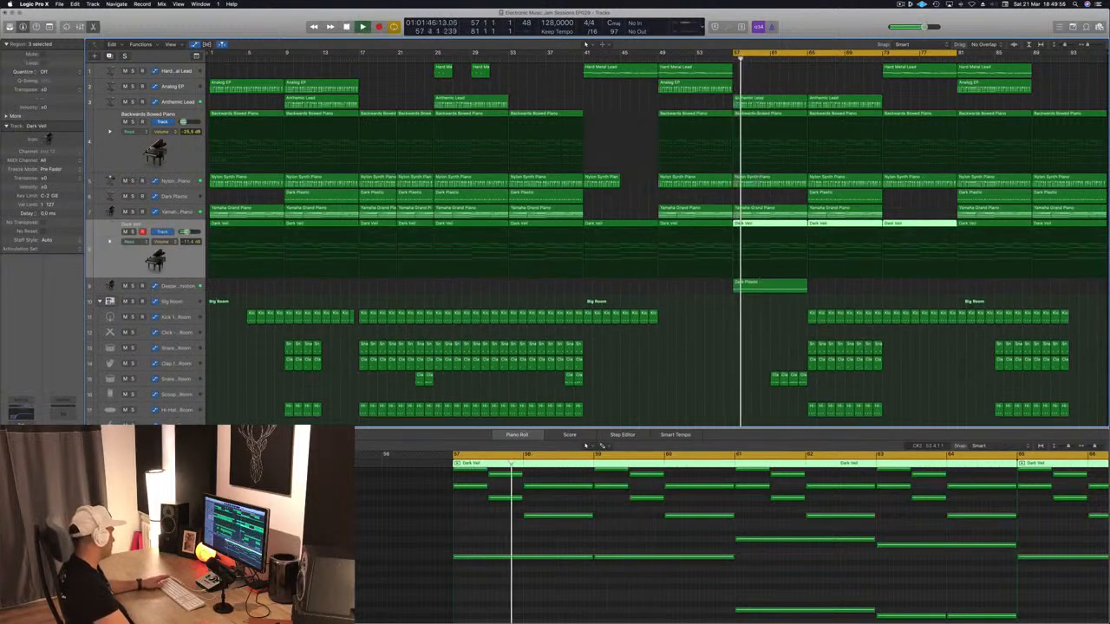
{"action": "left_click", "coordinate": [20, 437]}
{"action": "left_click_drag", "start_coordinate": [260, 29], "coordinate": [618, 120]}
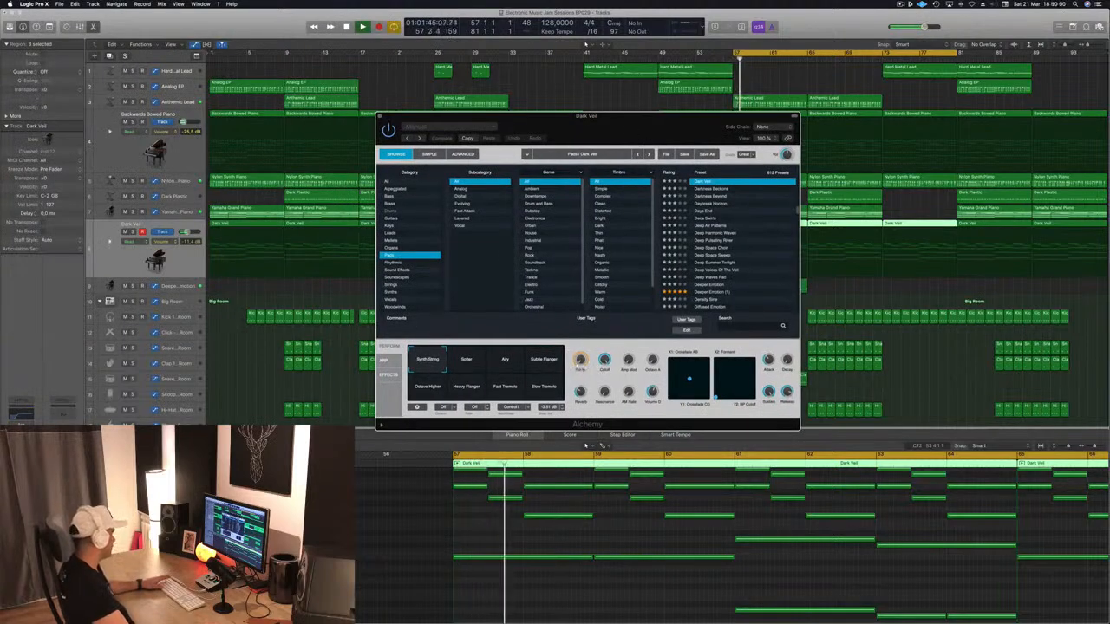
- Solo Dark Veil to compare its Airy and Synth String variations, keep Synth String, then close the instrument and end the solo
{"action": "left_click", "coordinate": [132, 233]}
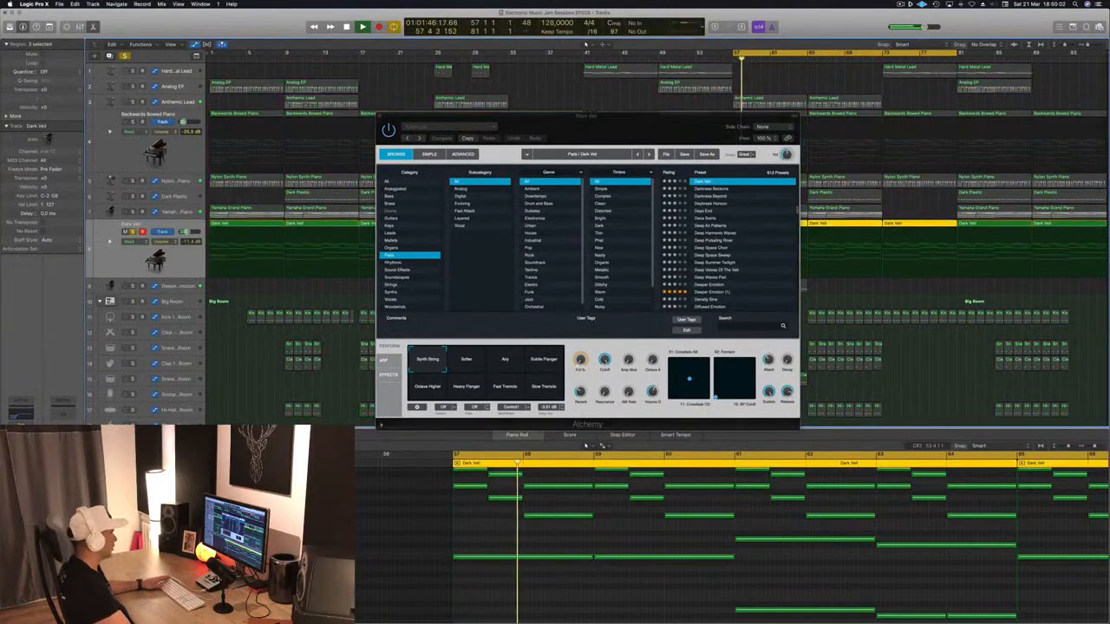
{"action": "left_click_drag", "start_coordinate": [559, 131], "coordinate": [490, 119]}
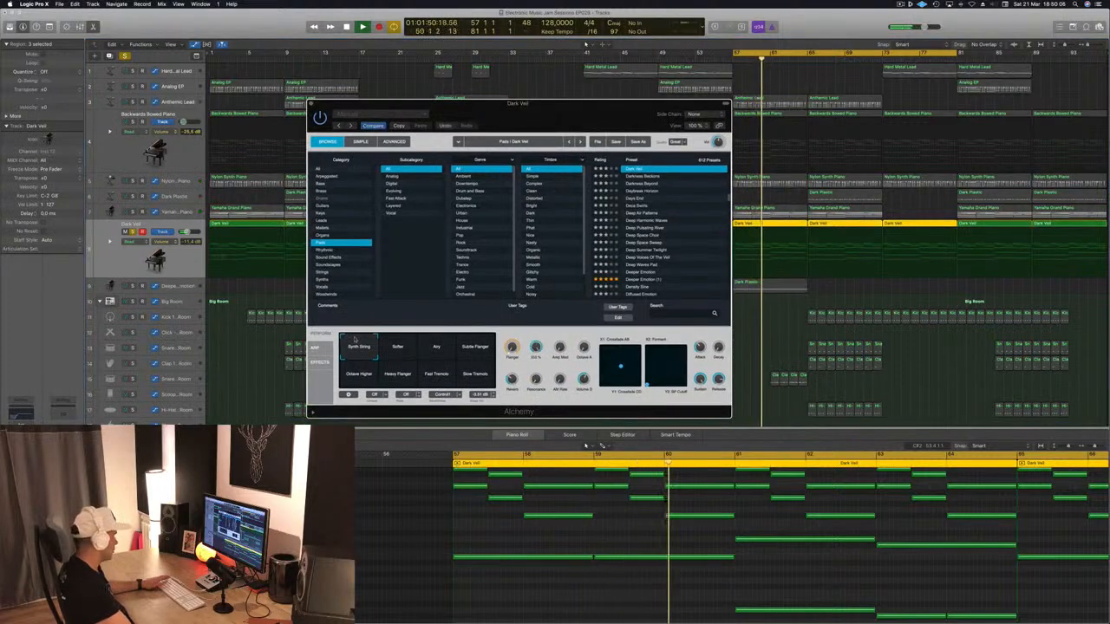
{"action": "left_click", "coordinate": [436, 347]}
{"action": "left_click", "coordinate": [351, 351]}
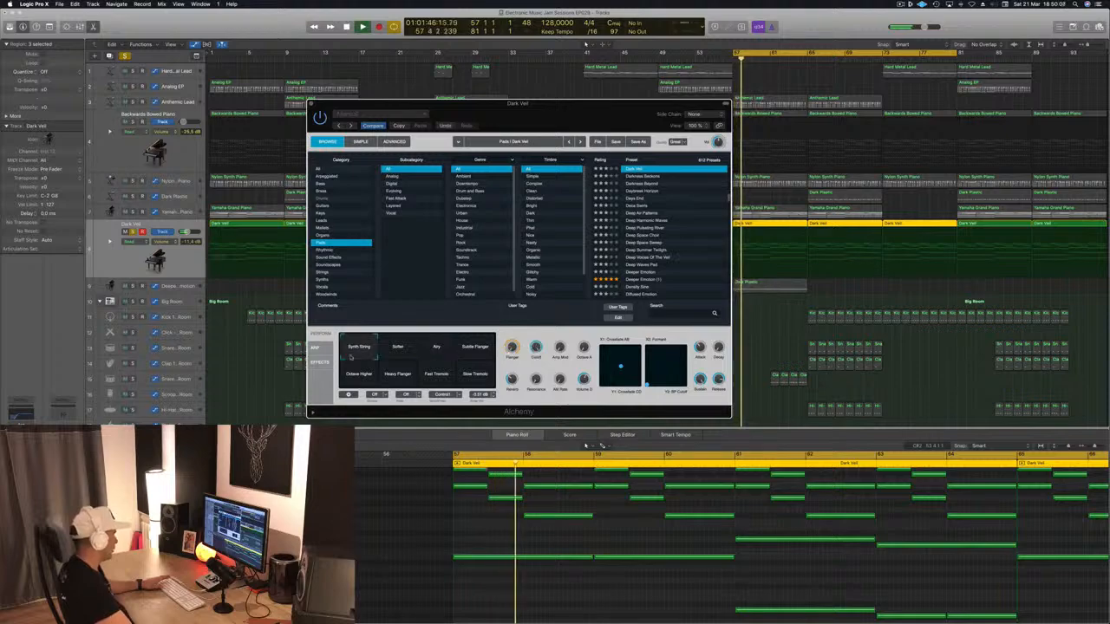
{"action": "left_click_drag", "start_coordinate": [483, 110], "coordinate": [459, 109]}
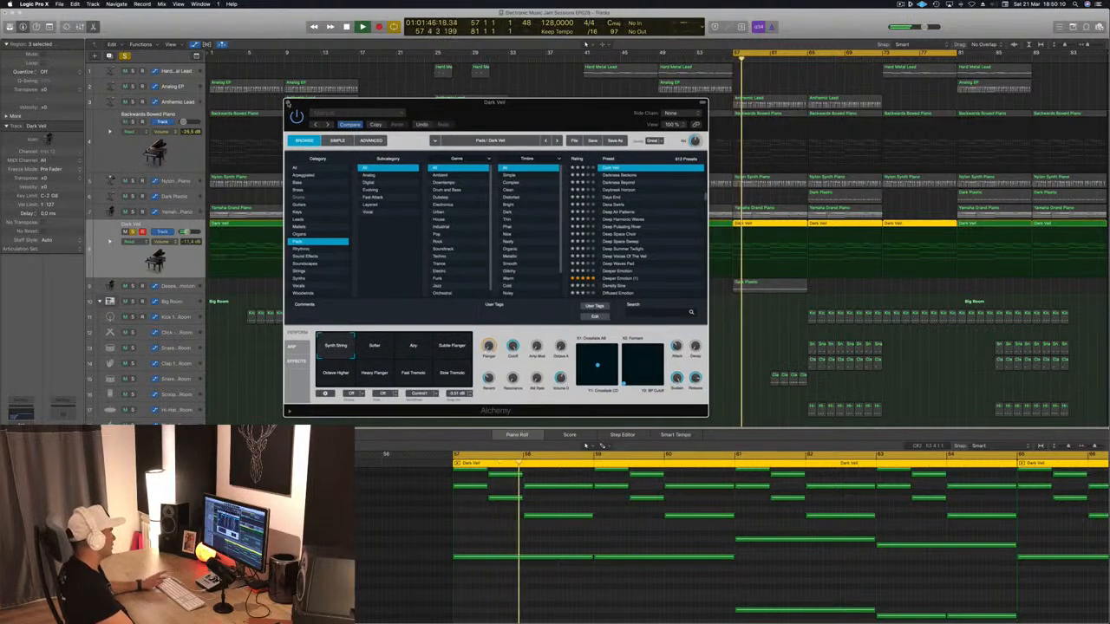
{"action": "left_click", "coordinate": [288, 103]}
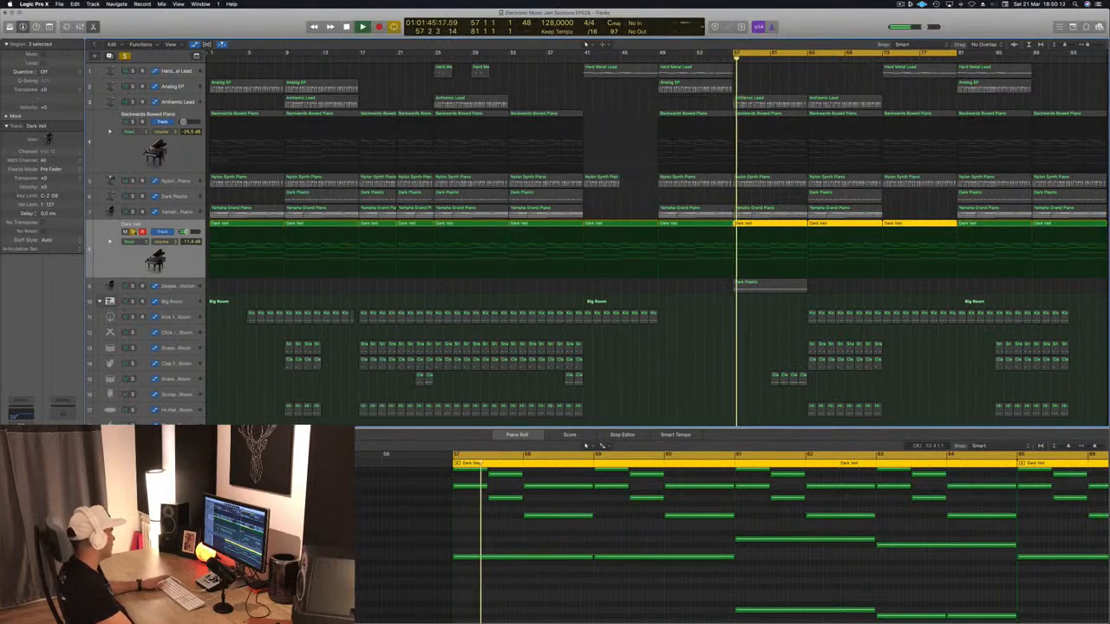
{"action": "key", "text": "super+a"}
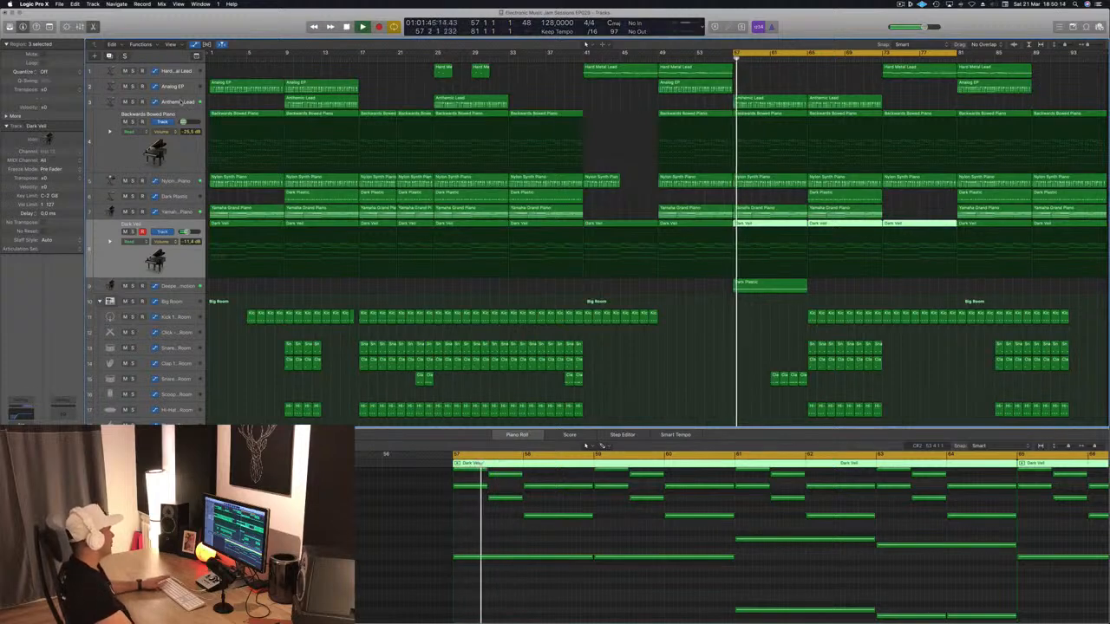
- Automate the Anthemic Lead's Cutoff in Touch mode, rising from bar 57 to 61, dropping there, then climbing to 100 % at bar 65
{"action": "left_click", "coordinate": [180, 102]}
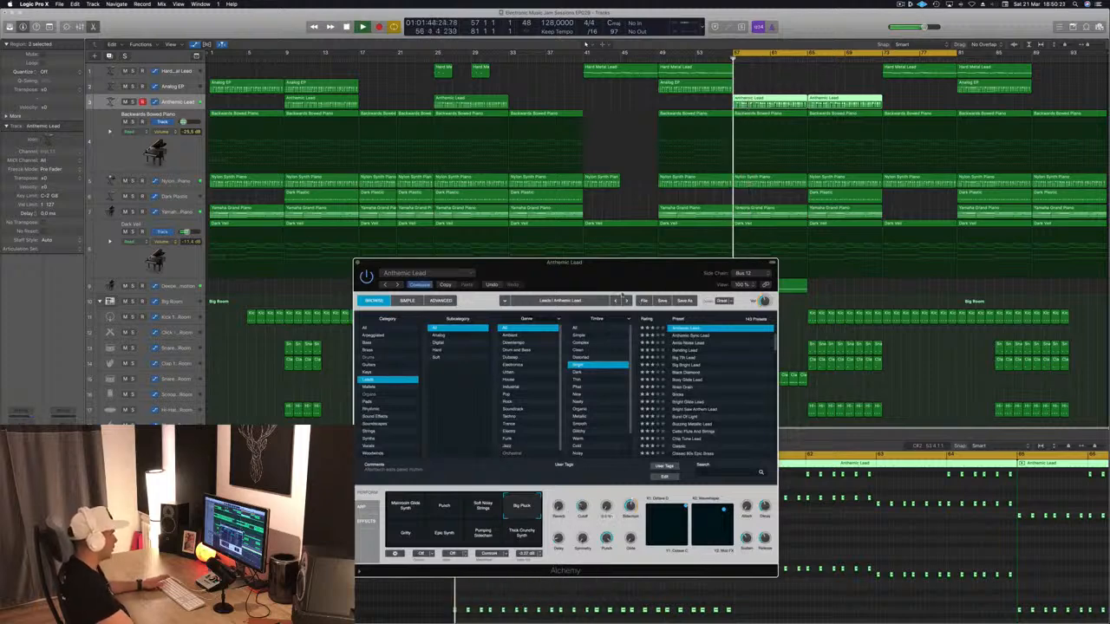
{"action": "left_click_drag", "start_coordinate": [617, 271], "coordinate": [934, 235]}
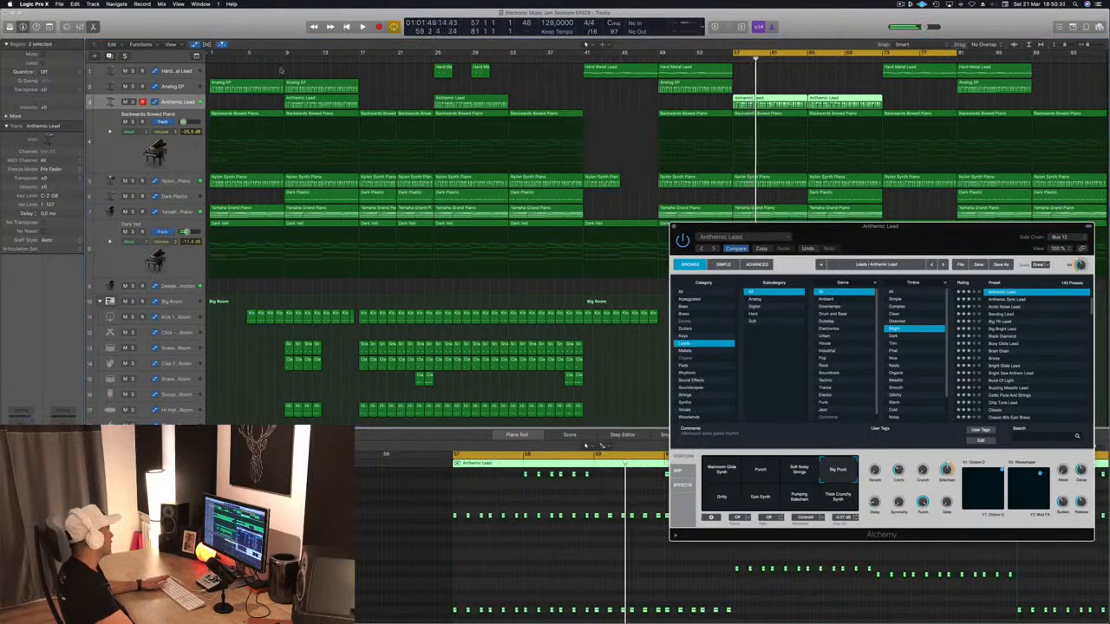
{"action": "key", "text": "a"}
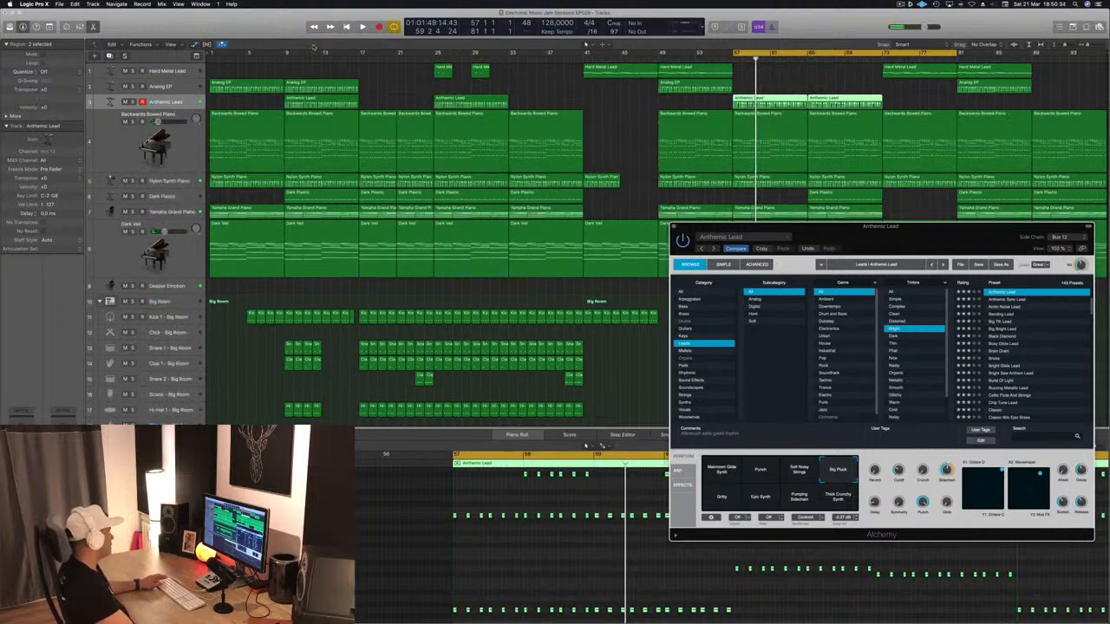
{"action": "left_click", "coordinate": [390, 77]}
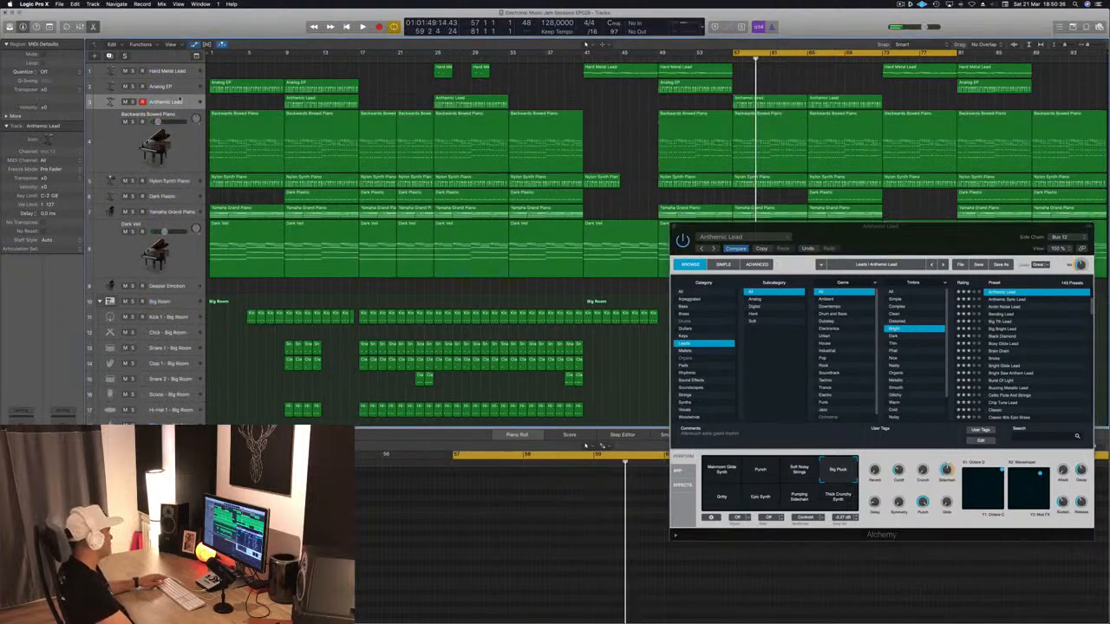
{"action": "key", "text": "a"}
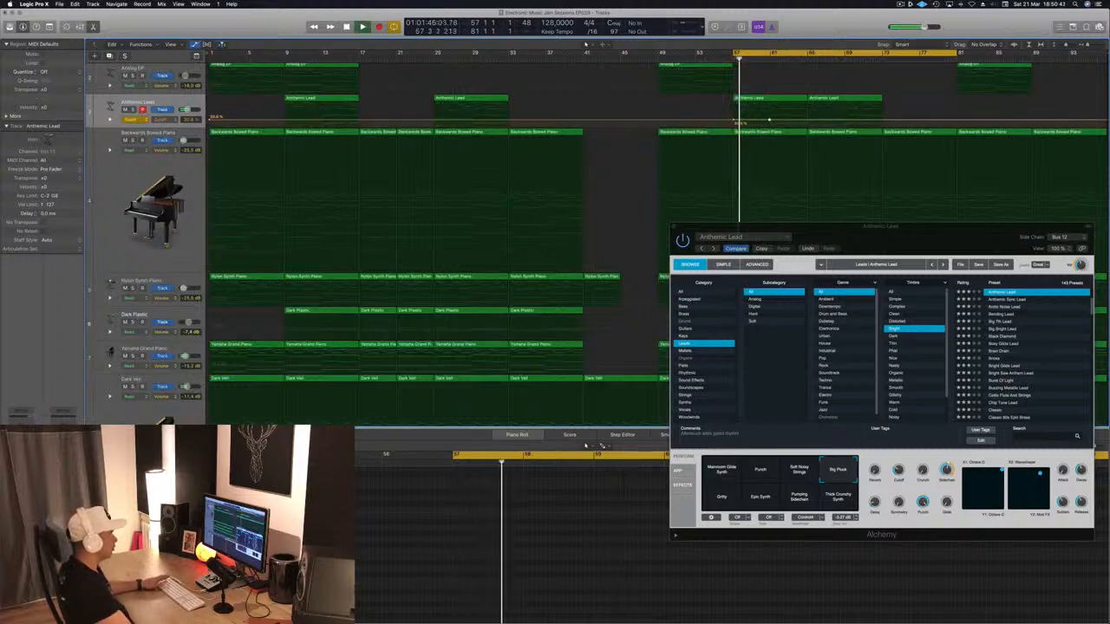
{"action": "left_click_drag", "start_coordinate": [769, 119], "coordinate": [770, 118]}
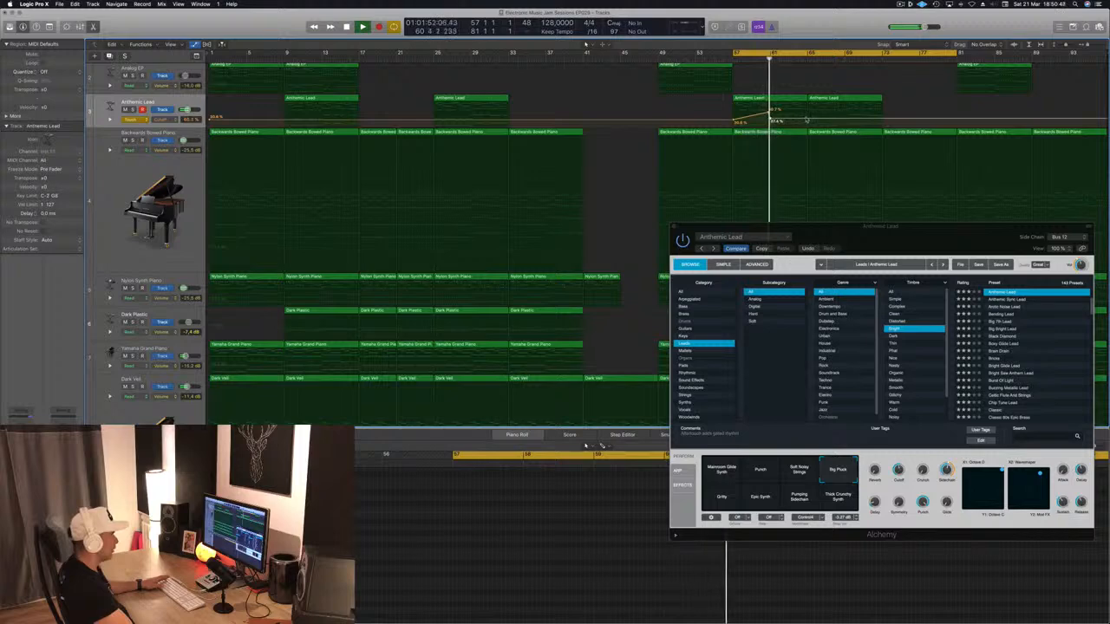
{"action": "left_click_drag", "start_coordinate": [806, 119], "coordinate": [806, 102]}
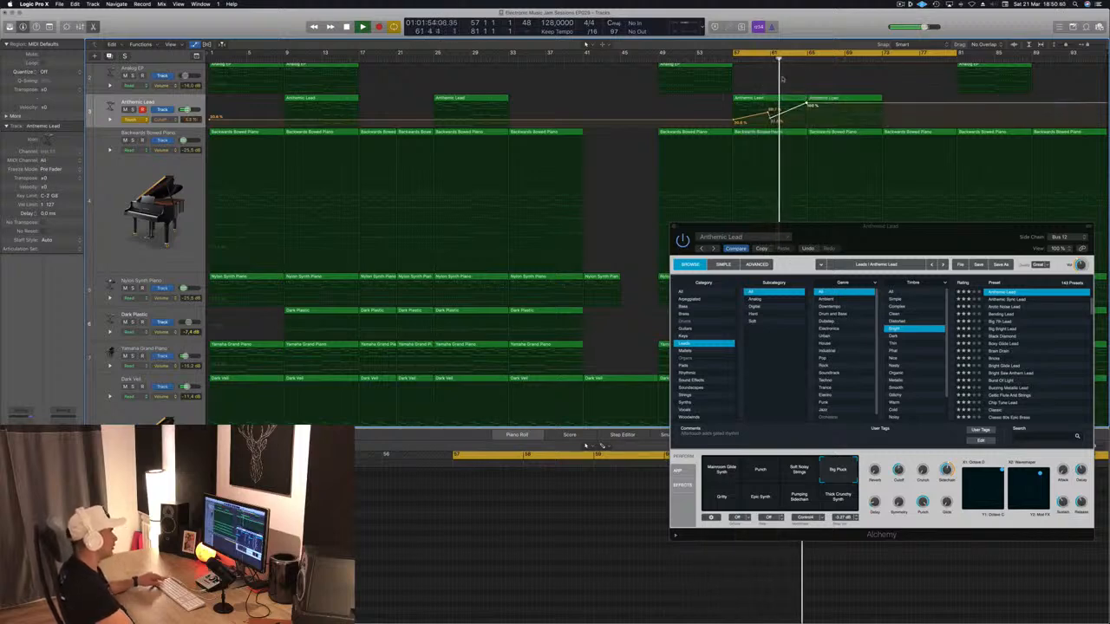
- Close the Anthemic Lead's instrument, set the track's automation mode to Read and stop playback
{"action": "key", "text": "super+w"}
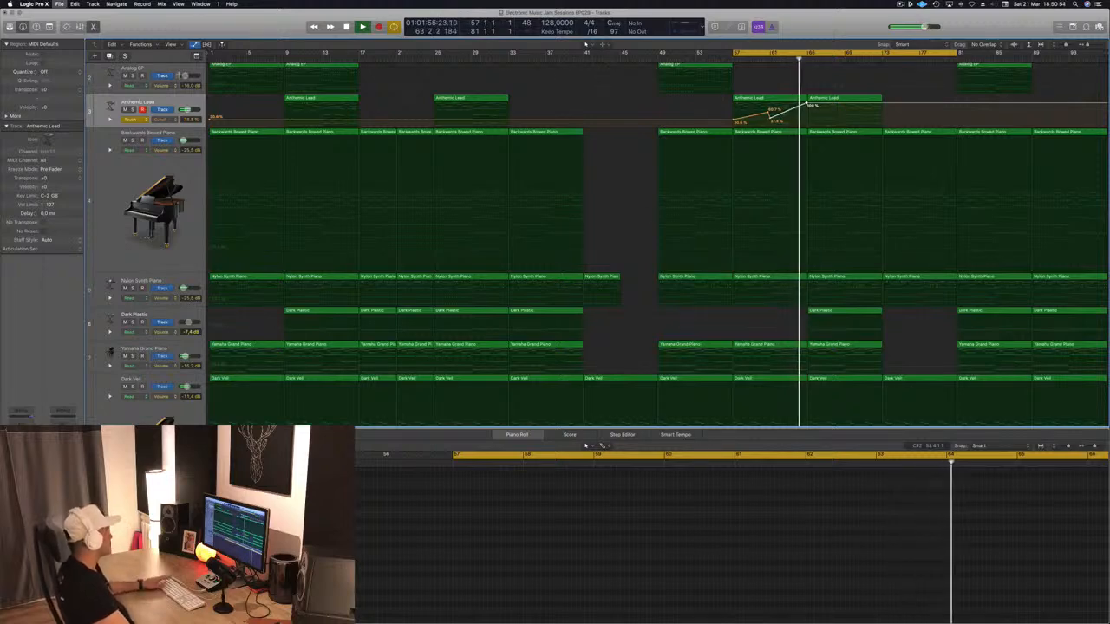
{"action": "left_click", "coordinate": [138, 119]}
{"action": "left_click", "coordinate": [139, 113]}
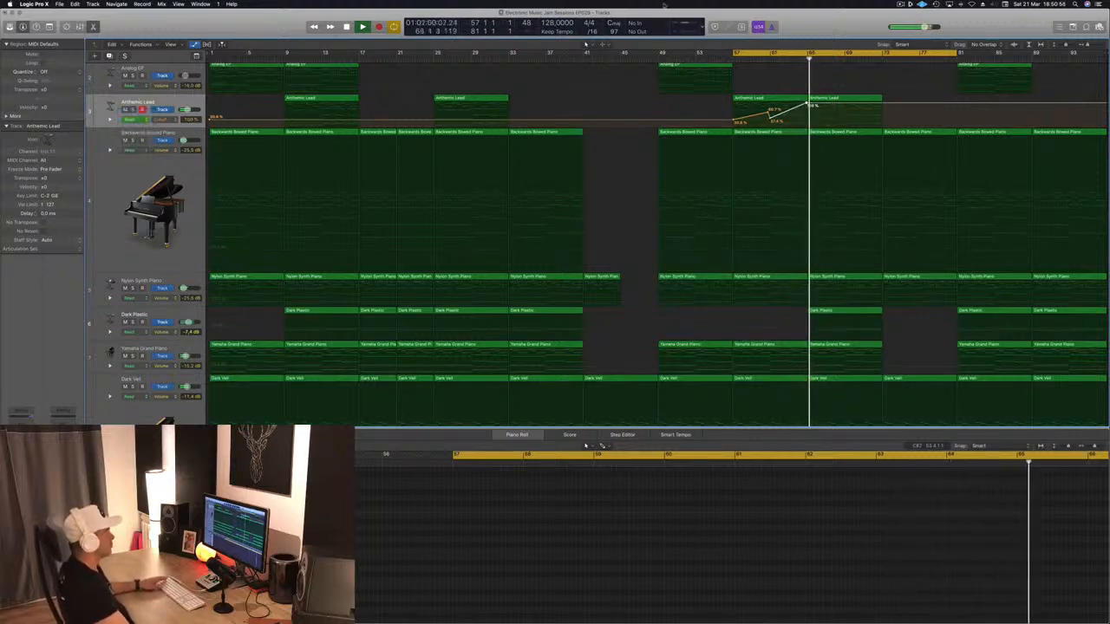
{"action": "key", "text": "space"}
{"action": "scroll", "coordinate": [693, 160], "scroll_direction": "up", "scroll_amount": 3}
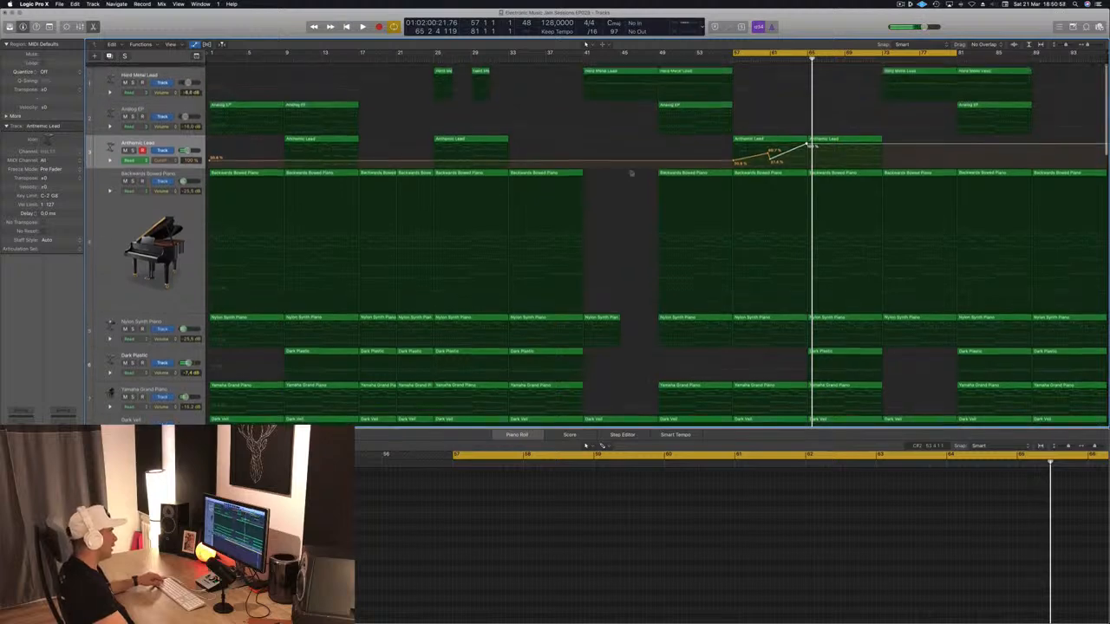
- Show the toolbar, enable Track Zoom for the Anthemic Lead track and play its Cutoff automation from bar 57
{"action": "scroll", "coordinate": [629, 175], "scroll_direction": "down", "scroll_amount": 4}
{"action": "scroll", "coordinate": [299, 162], "scroll_direction": "up", "scroll_amount": 1}
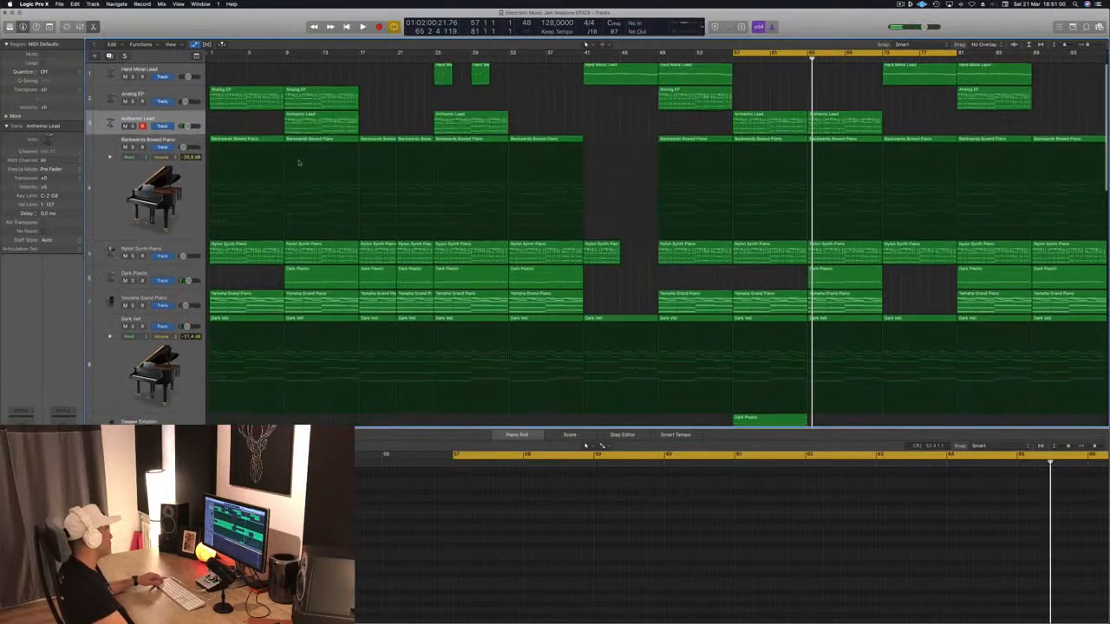
{"action": "left_click", "coordinate": [49, 27]}
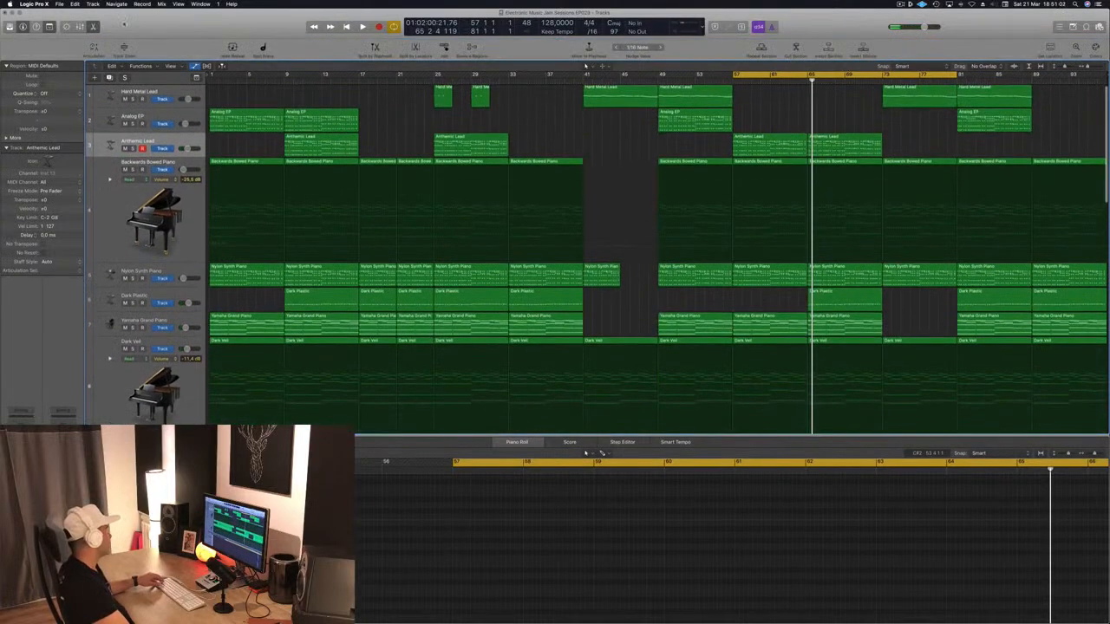
{"action": "left_click", "coordinate": [124, 48]}
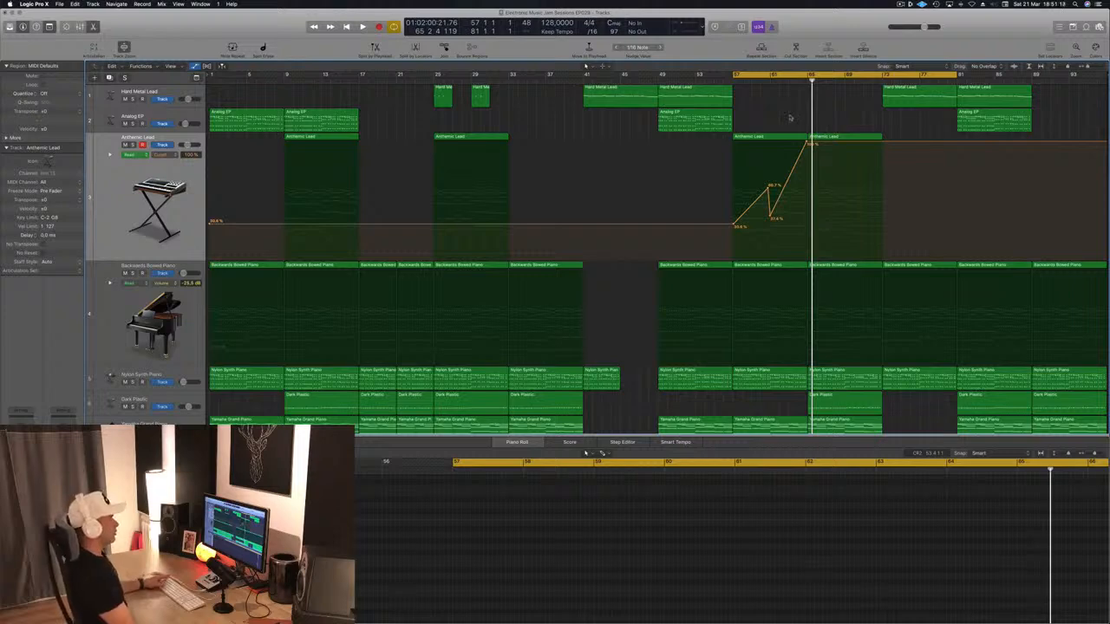
{"action": "key", "text": "space"}
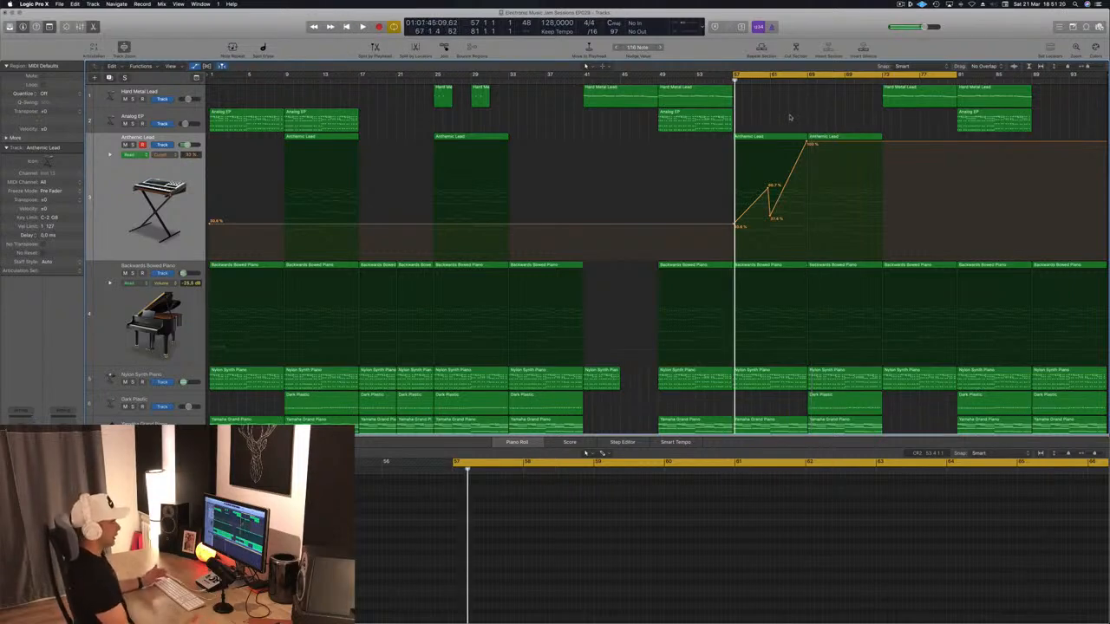
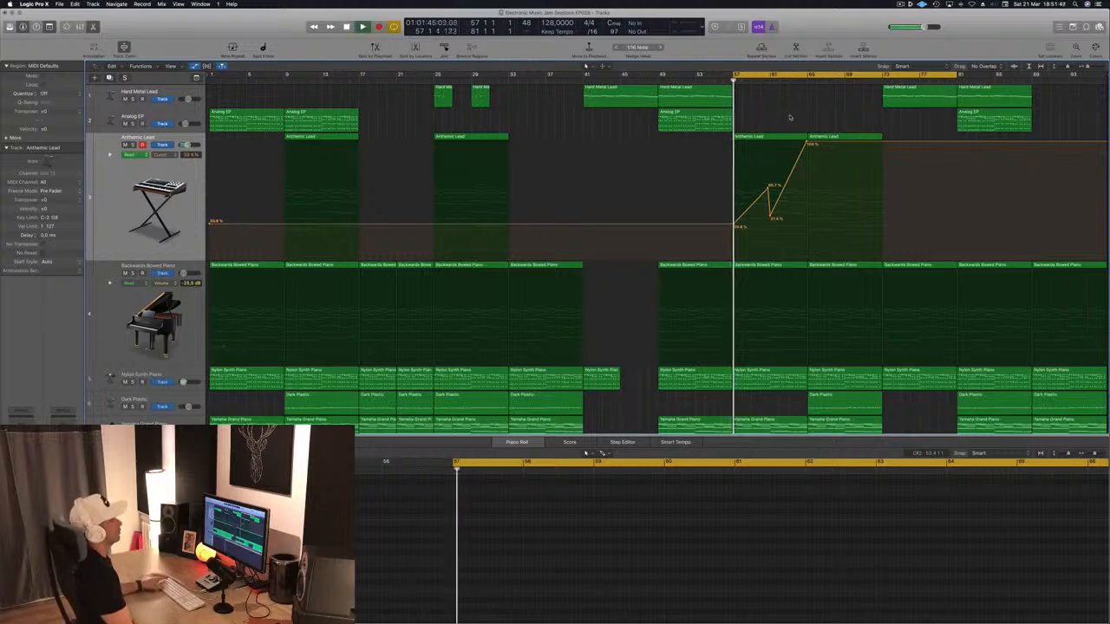
{"action": "key", "text": "space"}
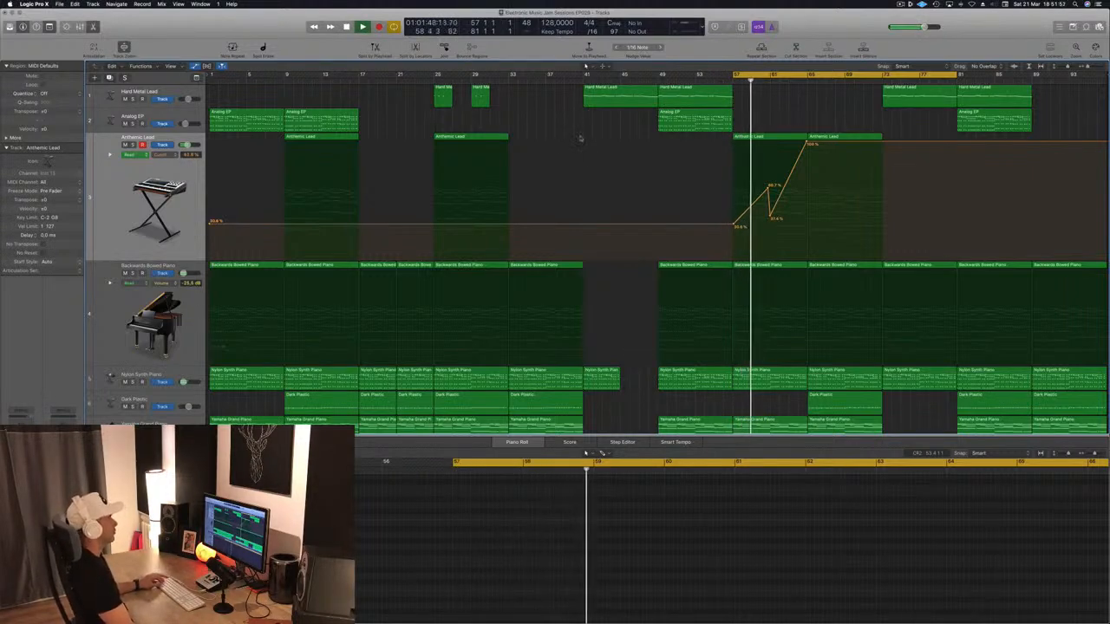
- Adjust the Anthemic Lead's Cutoff dip at bar 61, nudging the peak point and raising the low point to about 53 %
{"action": "scroll", "coordinate": [767, 188], "scroll_direction": "down", "scroll_amount": 1}
{"action": "left_click_drag", "start_coordinate": [768, 188], "coordinate": [768, 179]}
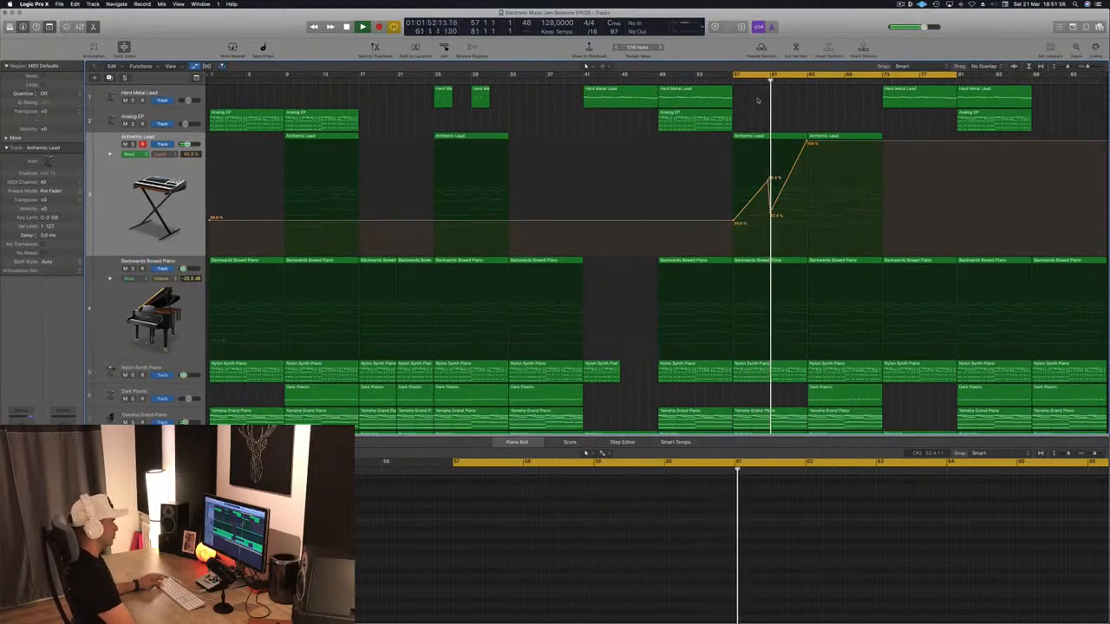
{"action": "left_click_drag", "start_coordinate": [769, 214], "coordinate": [773, 194]}
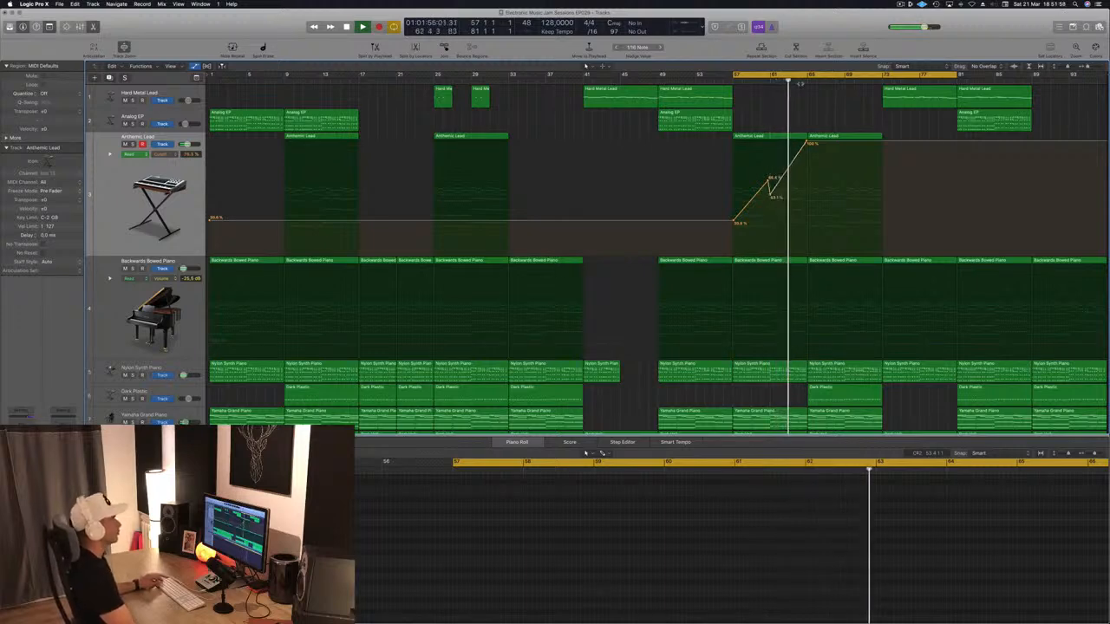
- Shape the Anthemic Lead's Cutoff to drop to 0 % just before bar 65 and return to 100 % at bar 65, then replay
{"action": "left_click", "coordinate": [803, 146]}
{"action": "left_click_drag", "start_coordinate": [806, 142], "coordinate": [807, 254]}
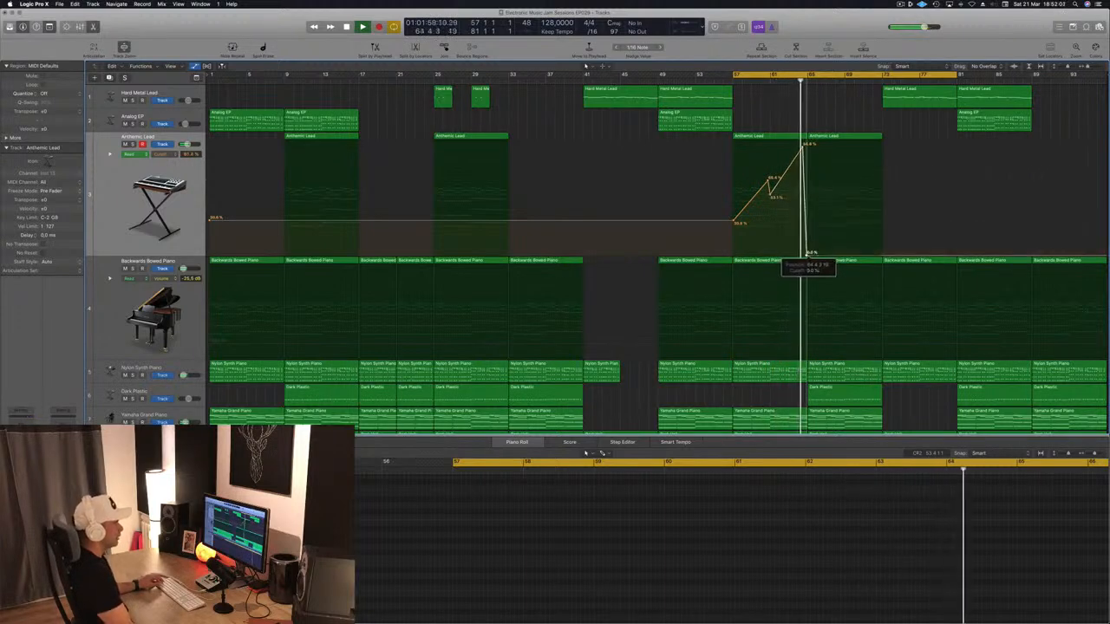
{"action": "key", "text": "super+Right"}
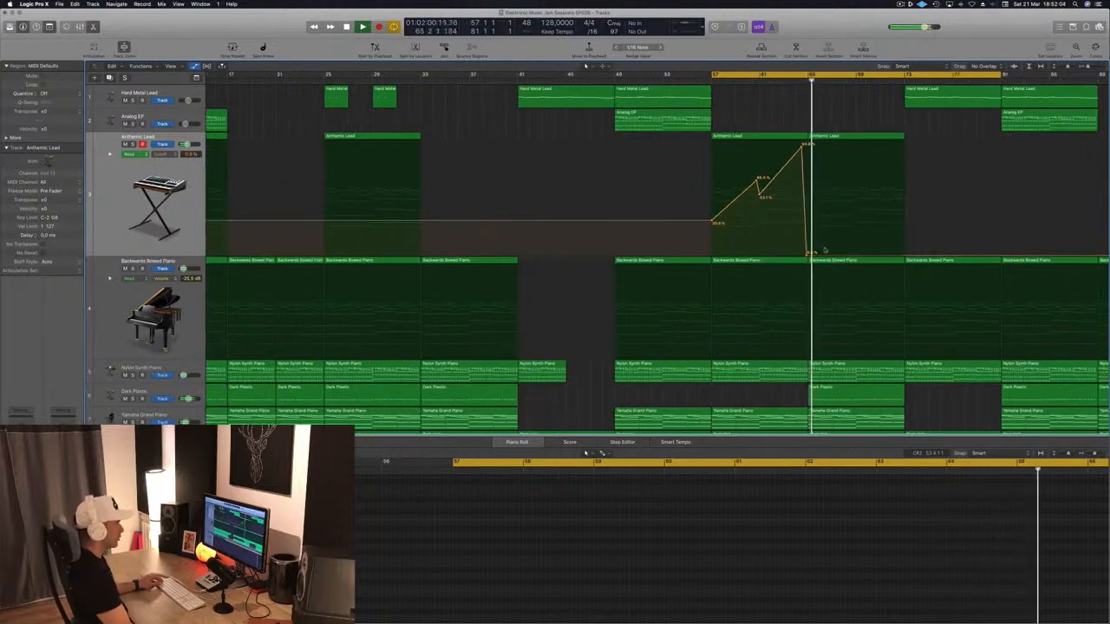
{"action": "left_click", "coordinate": [808, 141]}
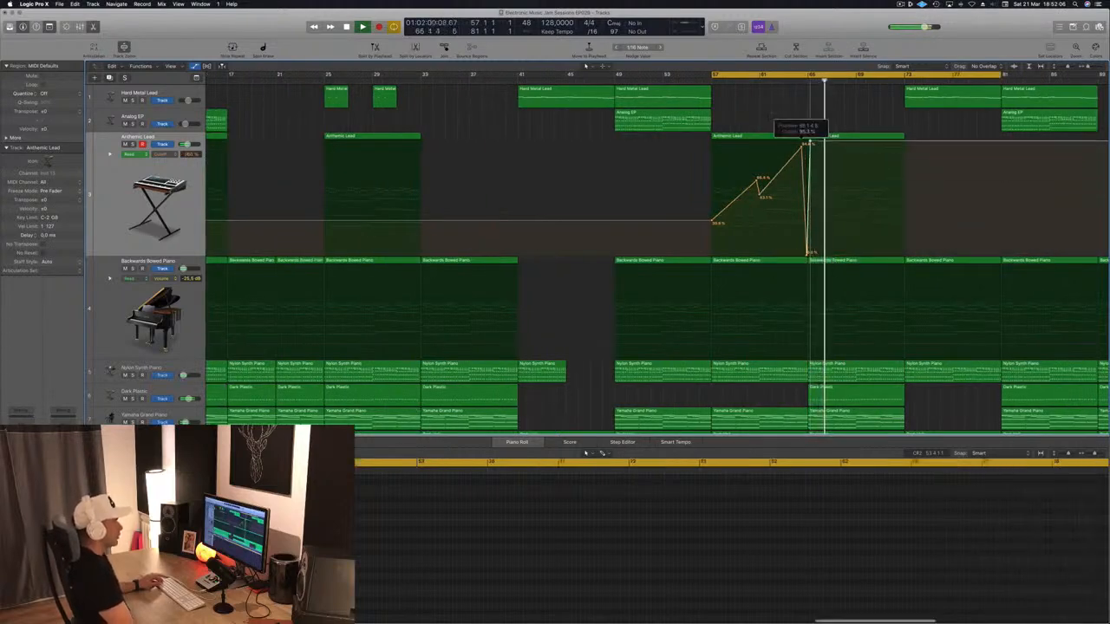
{"action": "key", "text": "space"}
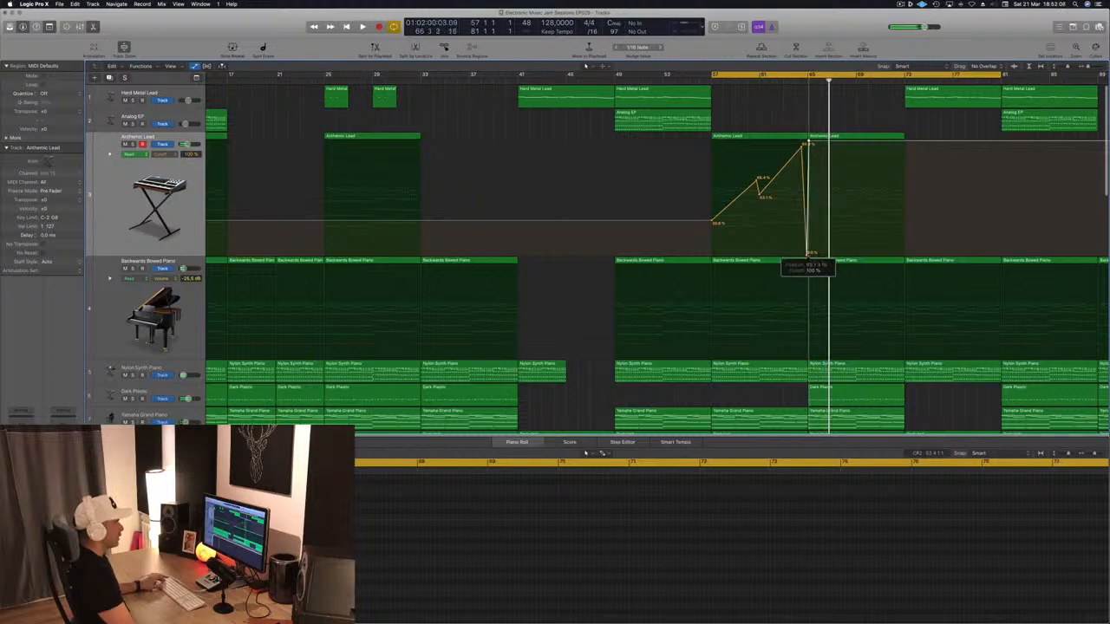
{"action": "key", "text": "space"}
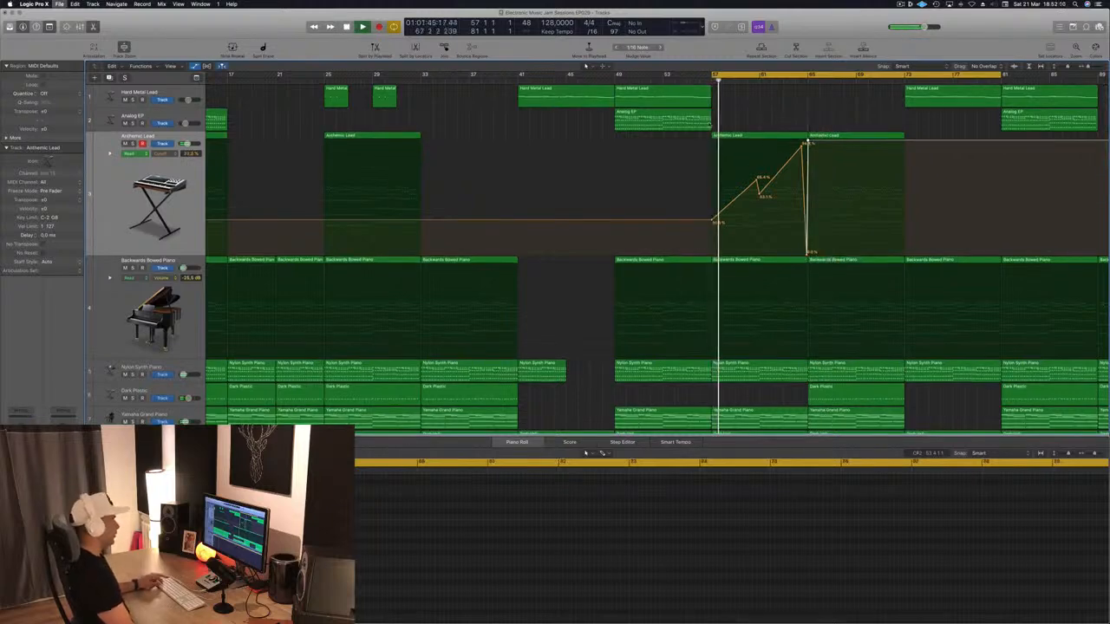
- Reduce the track heights to show the drums and copy the Deeper Emotion track's Dark Plastic region from bar 57 to bar 65
{"action": "key", "text": "super+Left"}
{"action": "scroll", "coordinate": [612, 225], "scroll_direction": "down", "scroll_amount": 4}
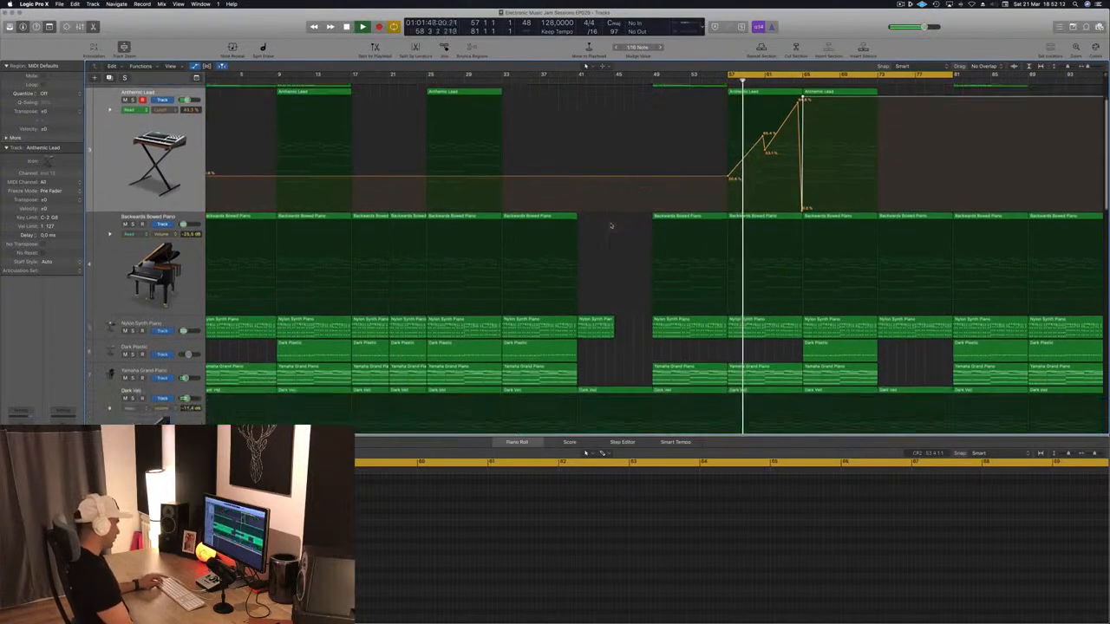
{"action": "key", "text": "super+Up"}
{"action": "key", "text": "super+Up"}
{"action": "key", "text": "super+Up"}
{"action": "key", "text": "super+Up"}
{"action": "key", "text": "x"}
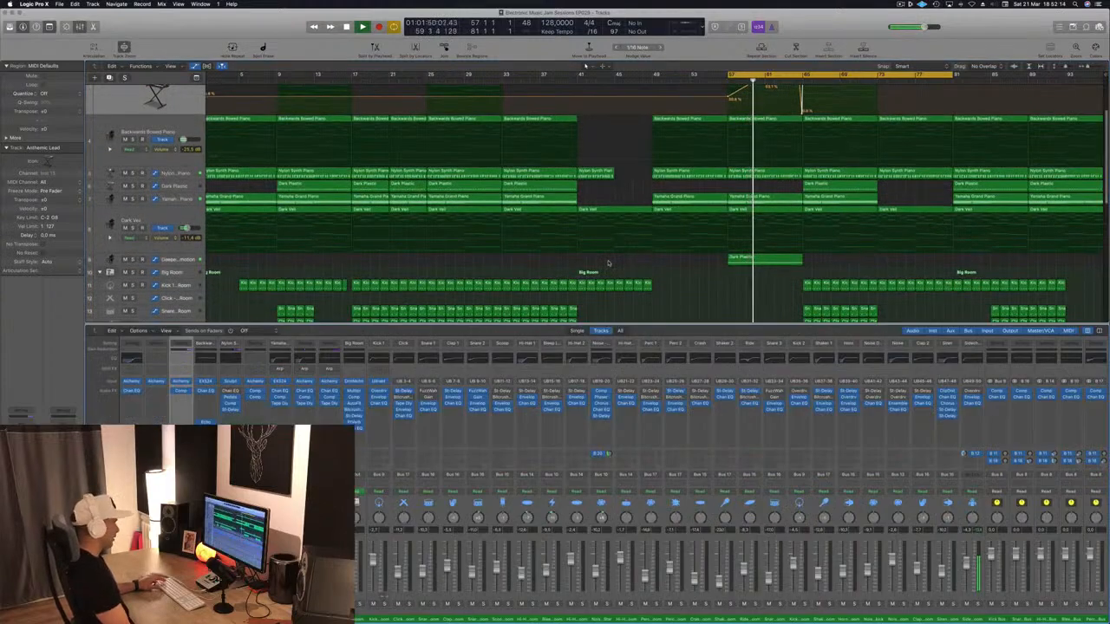
{"action": "key", "text": "x"}
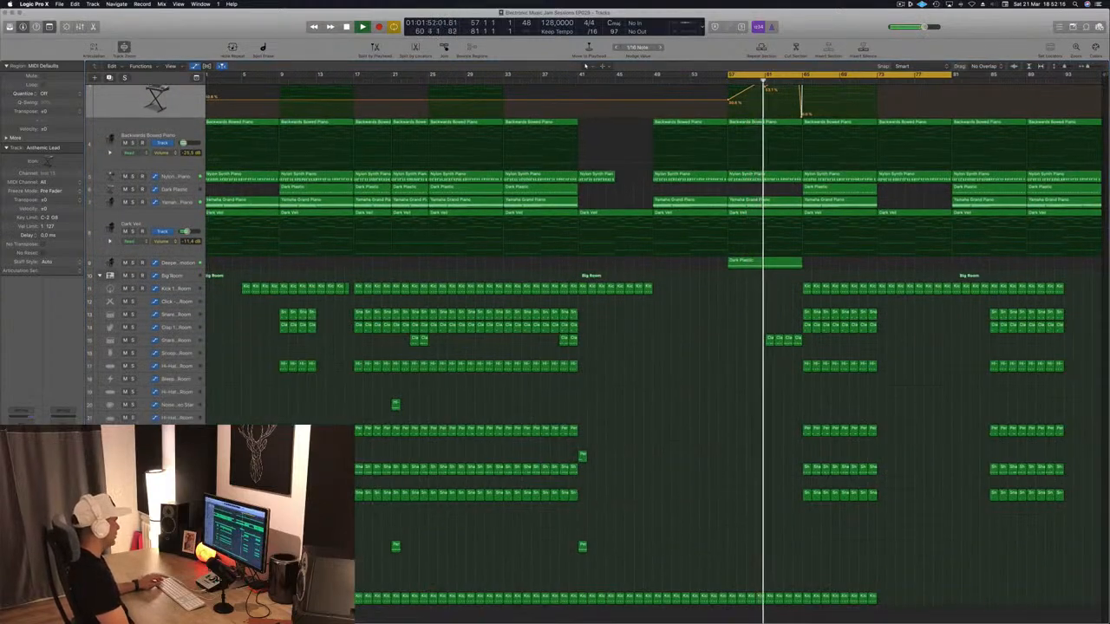
{"action": "left_click_drag", "start_coordinate": [770, 262], "coordinate": [841, 262]}
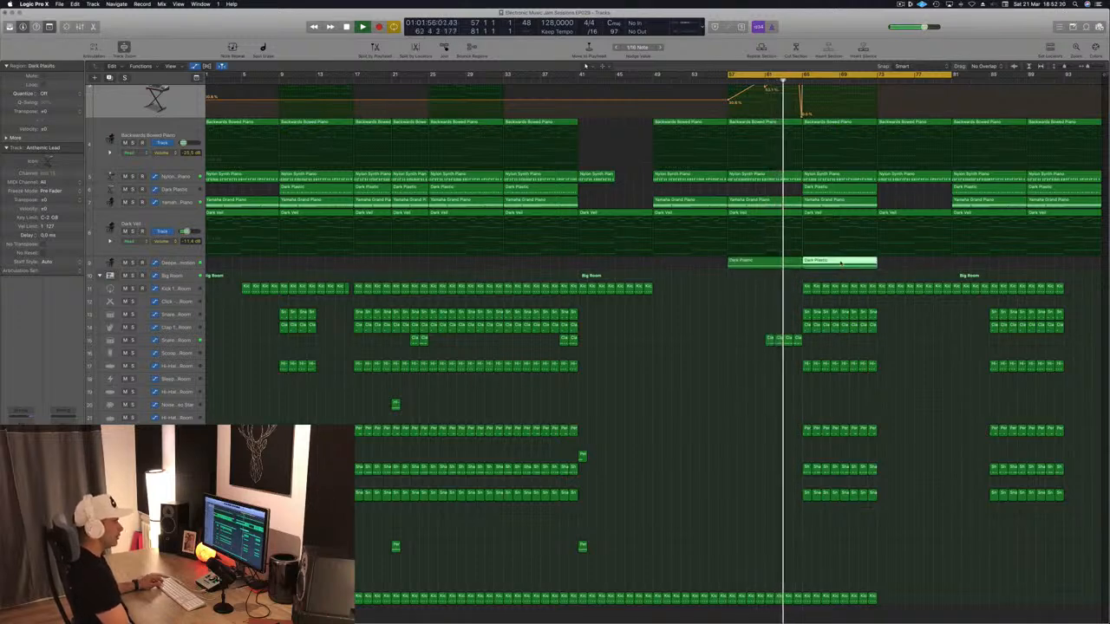
{"action": "left_click", "coordinate": [901, 314]}
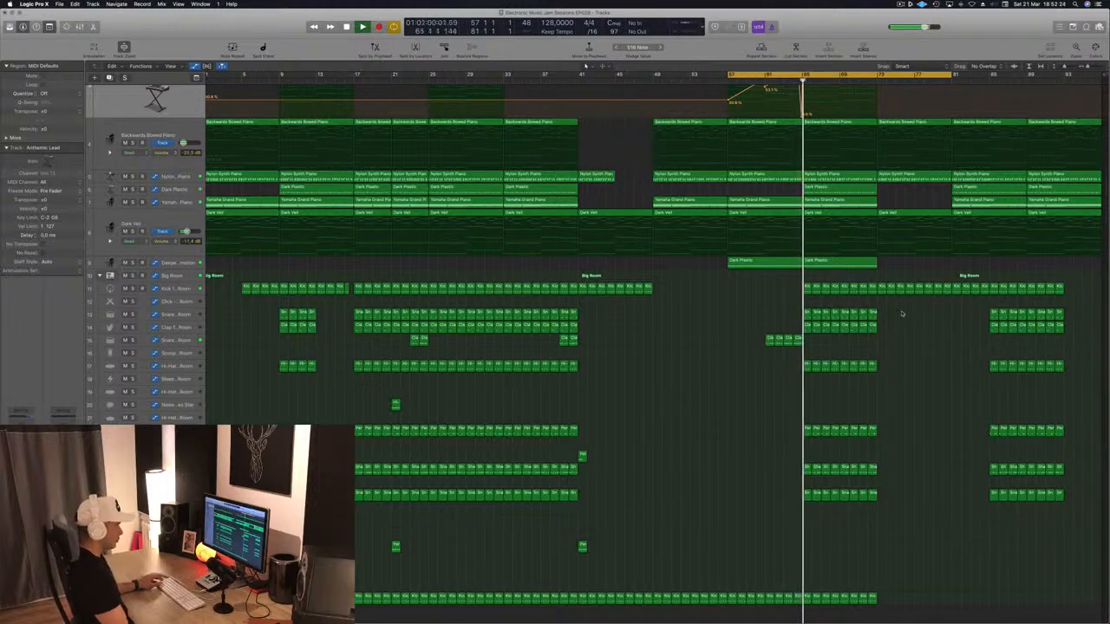
- Delete the snare, clap, hi-hat and percussion regions between bars 65 and 73, keeping the kick, and replay from just before bar 65
{"action": "left_click_drag", "start_coordinate": [894, 310], "coordinate": [805, 508]}
{"action": "key", "text": "Delete"}
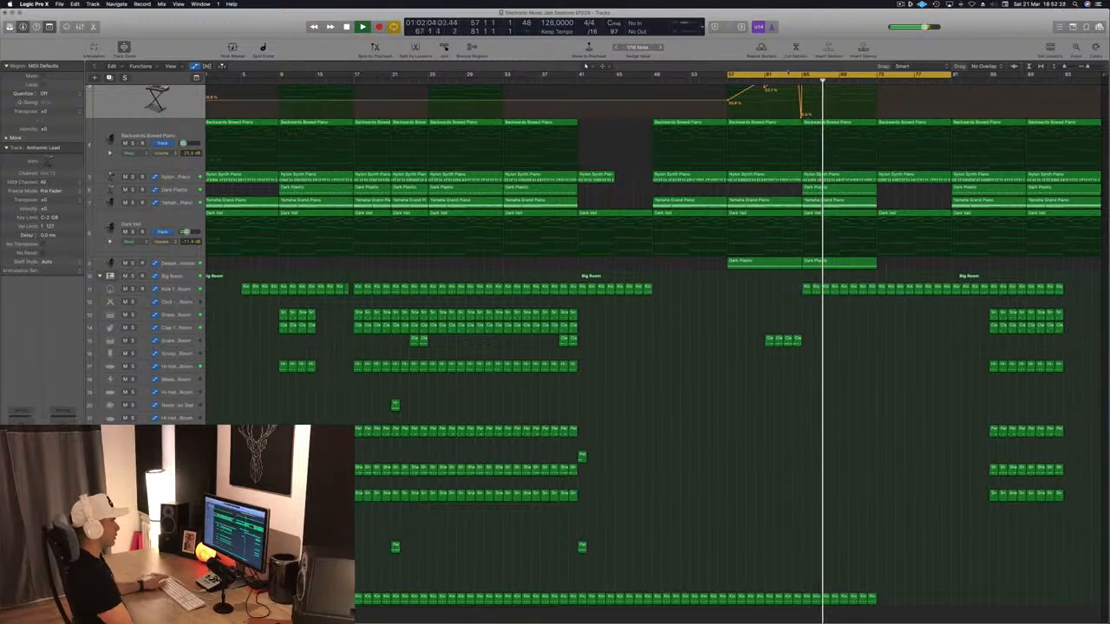
{"action": "left_click", "coordinate": [793, 81]}
{"action": "scroll", "coordinate": [865, 220], "scroll_direction": "up", "scroll_amount": 1}
{"action": "scroll", "coordinate": [865, 219], "scroll_direction": "up", "scroll_amount": 1}
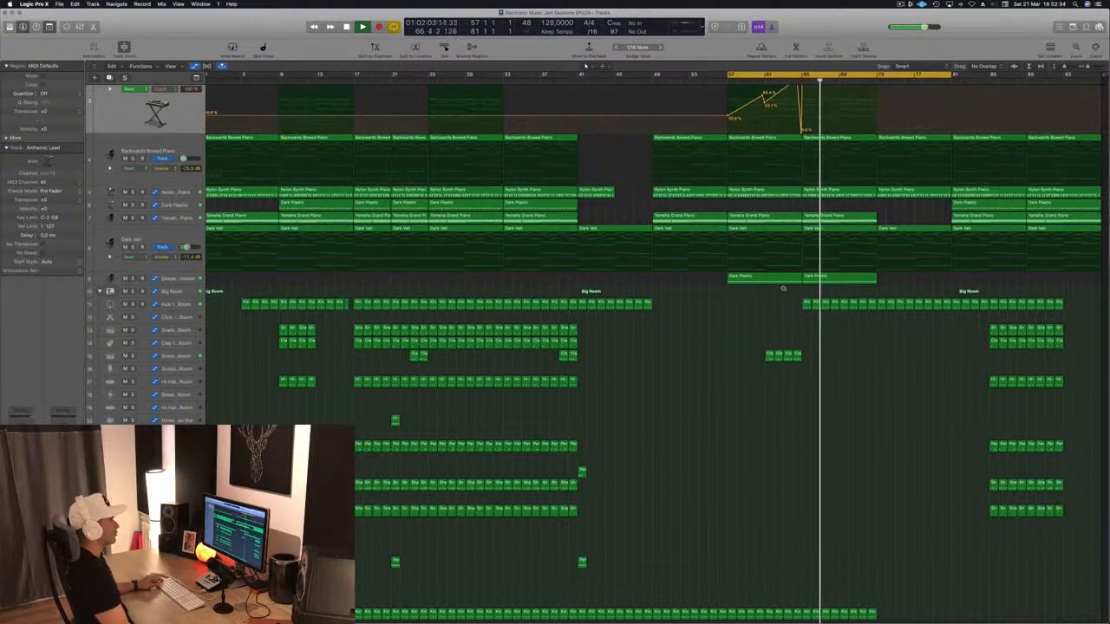
{"action": "scroll", "coordinate": [887, 329], "scroll_direction": "up", "scroll_amount": 5}
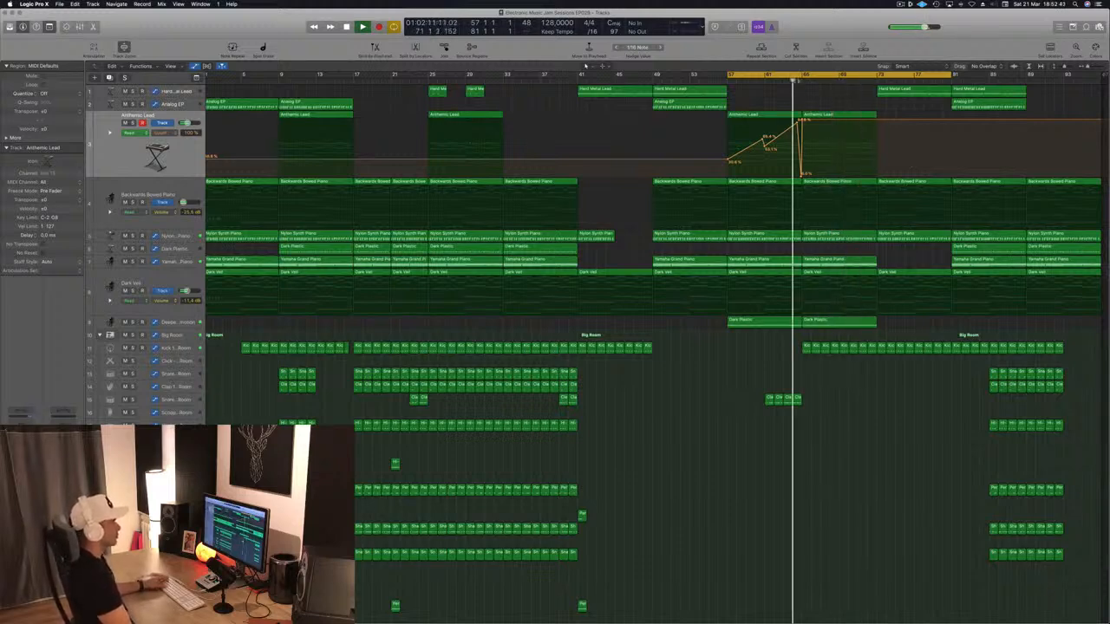
- Copy the Analog EP region from bar 49 to bar 65
{"action": "left_click_drag", "start_coordinate": [705, 105], "coordinate": [839, 109]}
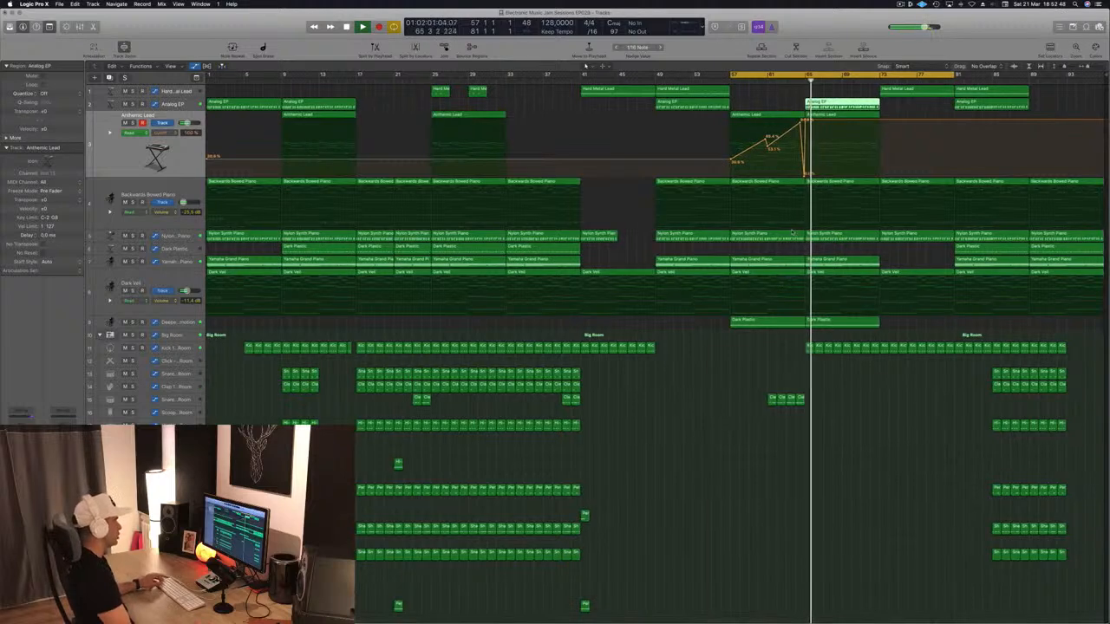
{"action": "left_click", "coordinate": [550, 249]}
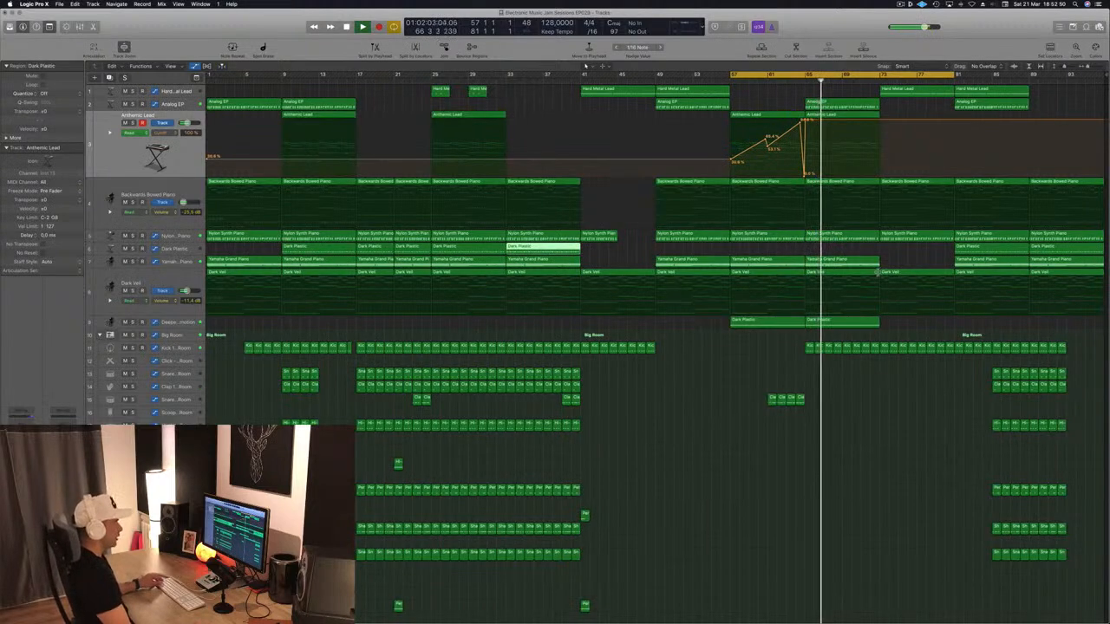
{"action": "left_click", "coordinate": [917, 257]}
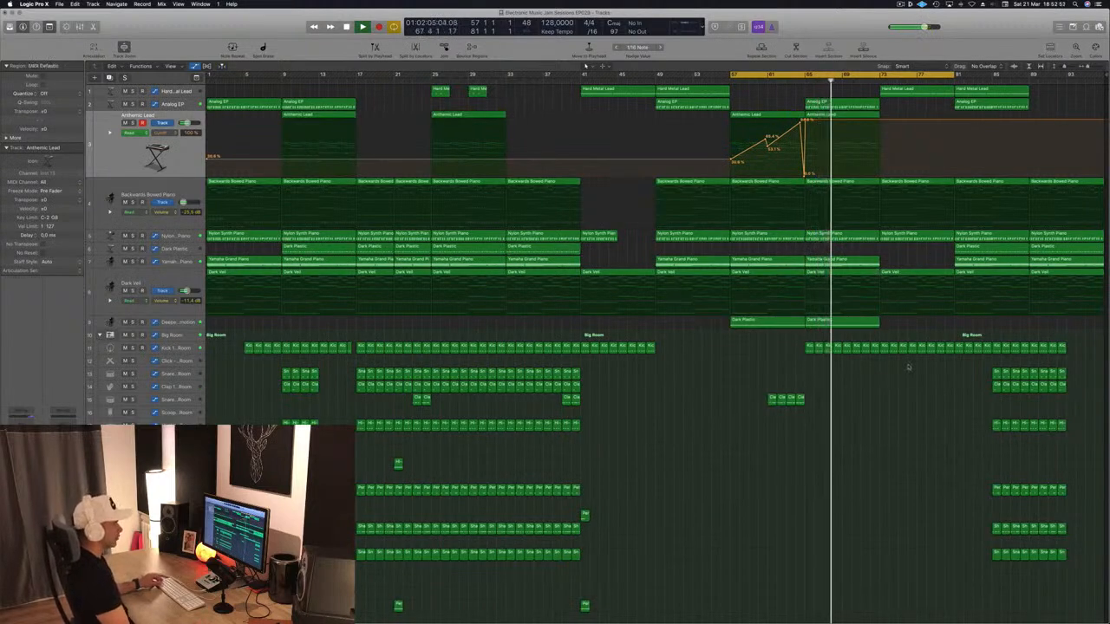
- Copy the snare, clap, hi-hat and percussion regions after bar 85 back to fill bars 73 to 85, then save the project
{"action": "left_click_drag", "start_coordinate": [954, 365], "coordinate": [1084, 589]}
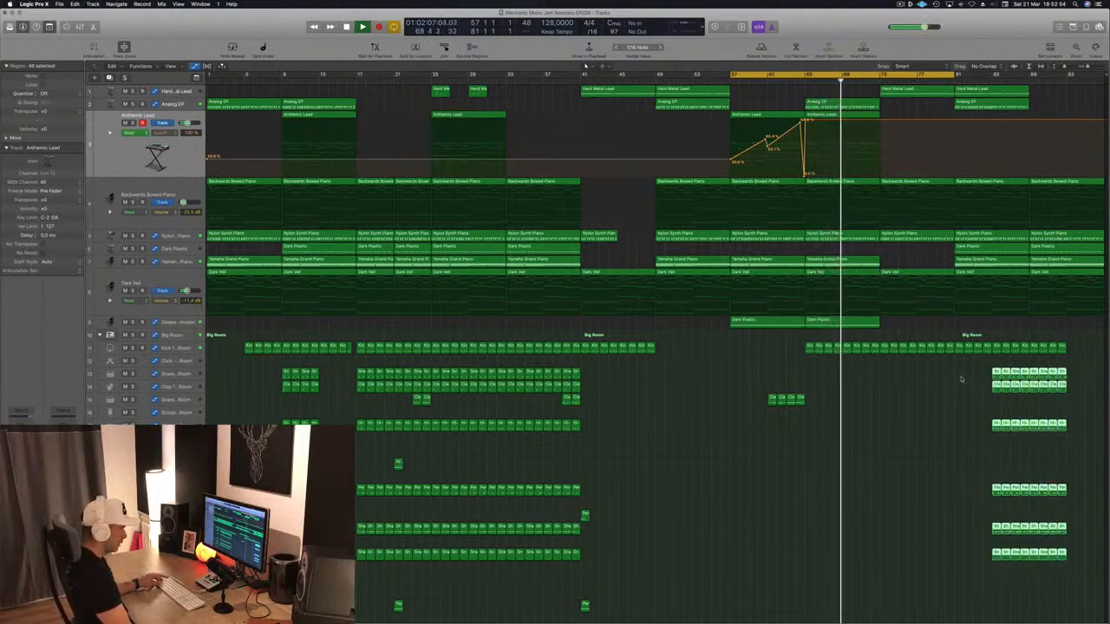
{"action": "left_click_drag", "start_coordinate": [995, 373], "coordinate": [961, 385]}
{"action": "left_click", "coordinate": [821, 382]}
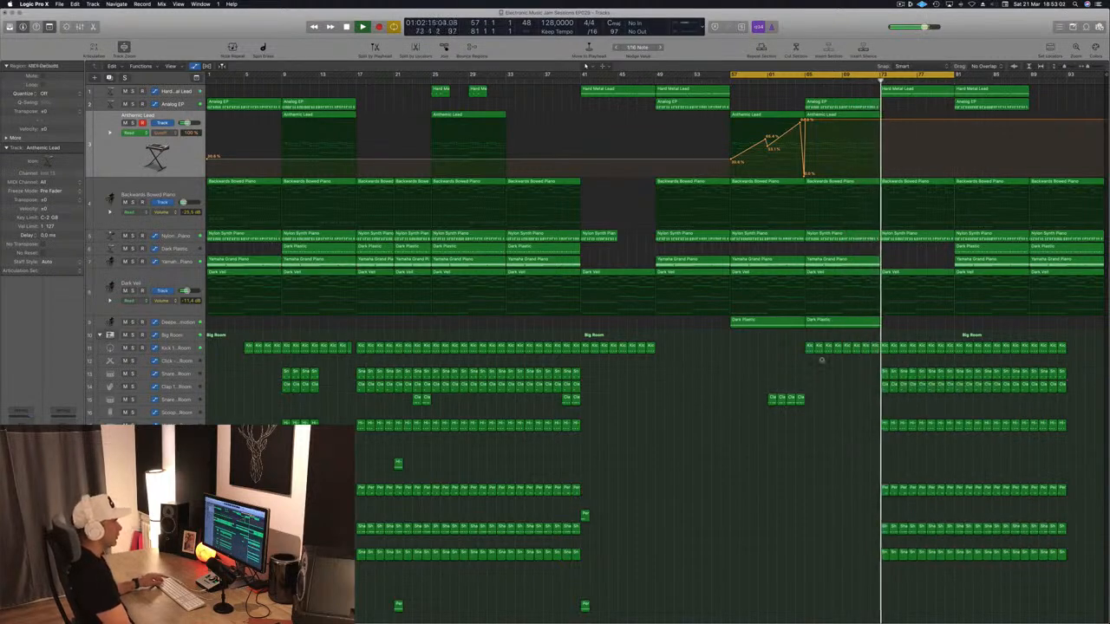
{"action": "key", "text": "super+s"}
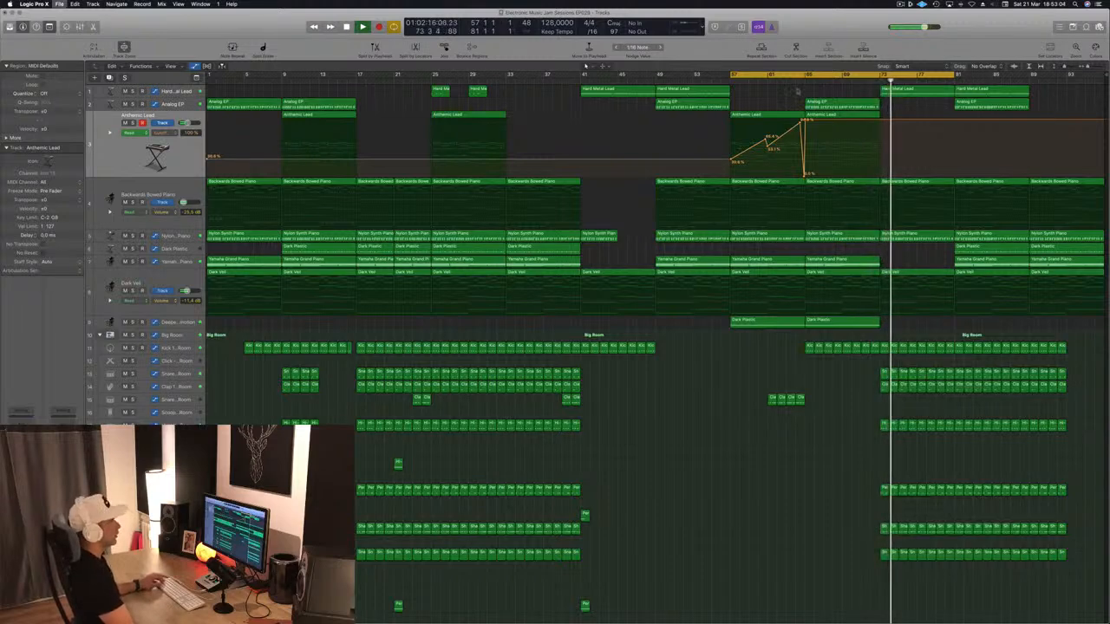
- Copy the Analog EP and Anthemic Lead regions from bar 65 to bar 73 and play the transition into bar 73
{"action": "left_click", "coordinate": [795, 83]}
{"action": "left_click_drag", "start_coordinate": [891, 107], "coordinate": [924, 114]}
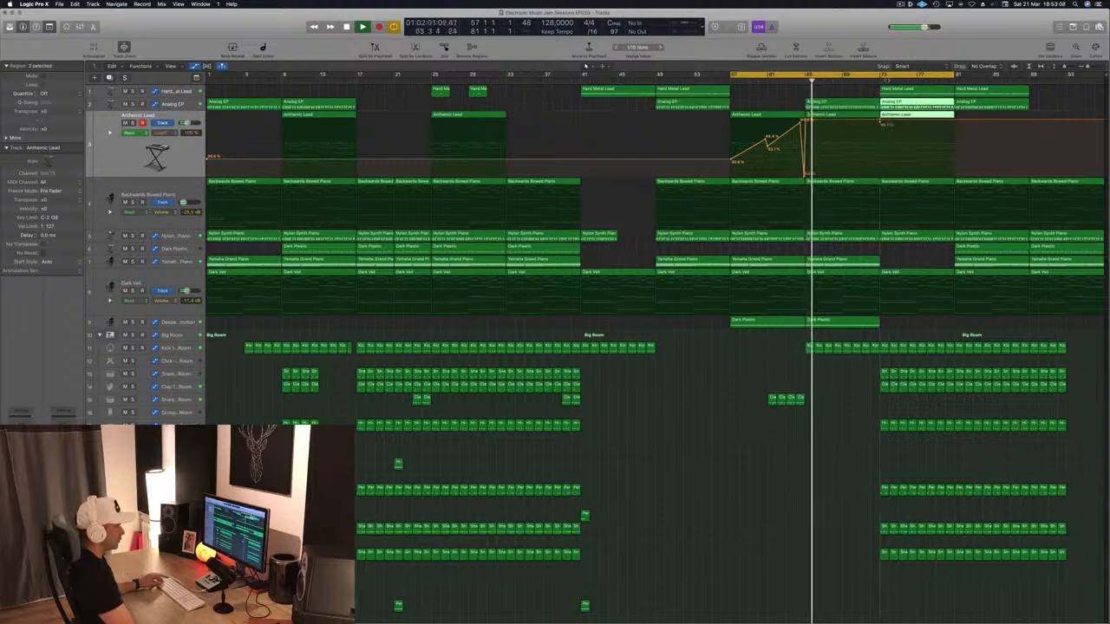
{"action": "left_click", "coordinate": [870, 81]}
{"action": "left_click", "coordinate": [861, 259]}
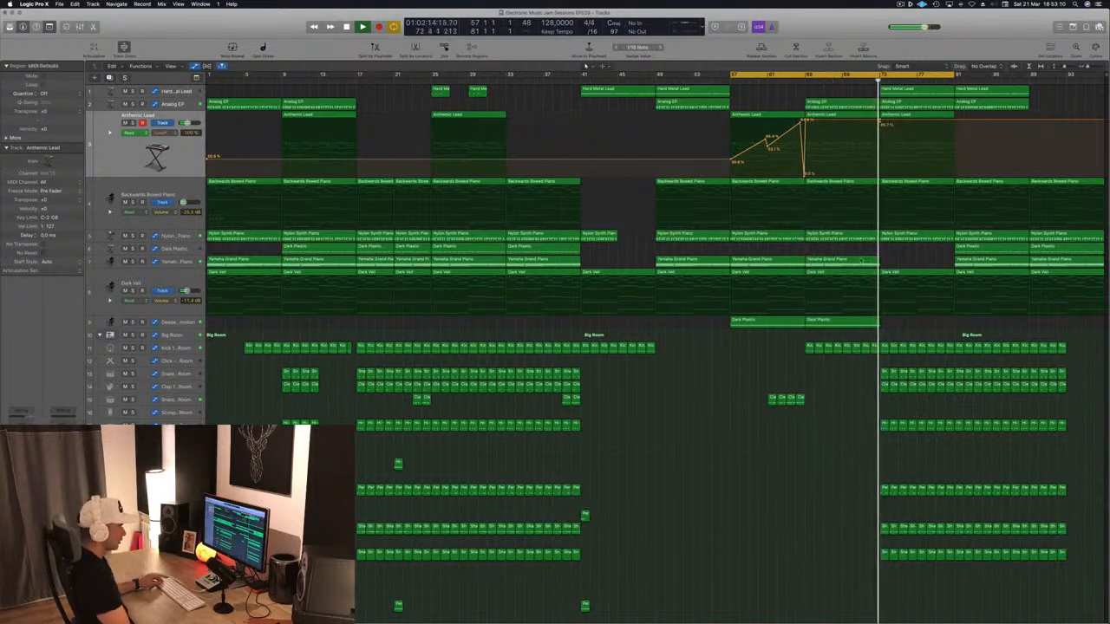
- Copy the Dark Plastic and Yamaha Grand Piano regions from bar 81 back to bar 73, then save the project
{"action": "left_click", "coordinate": [971, 248]}
{"action": "left_click_drag", "start_coordinate": [971, 248], "coordinate": [901, 255]}
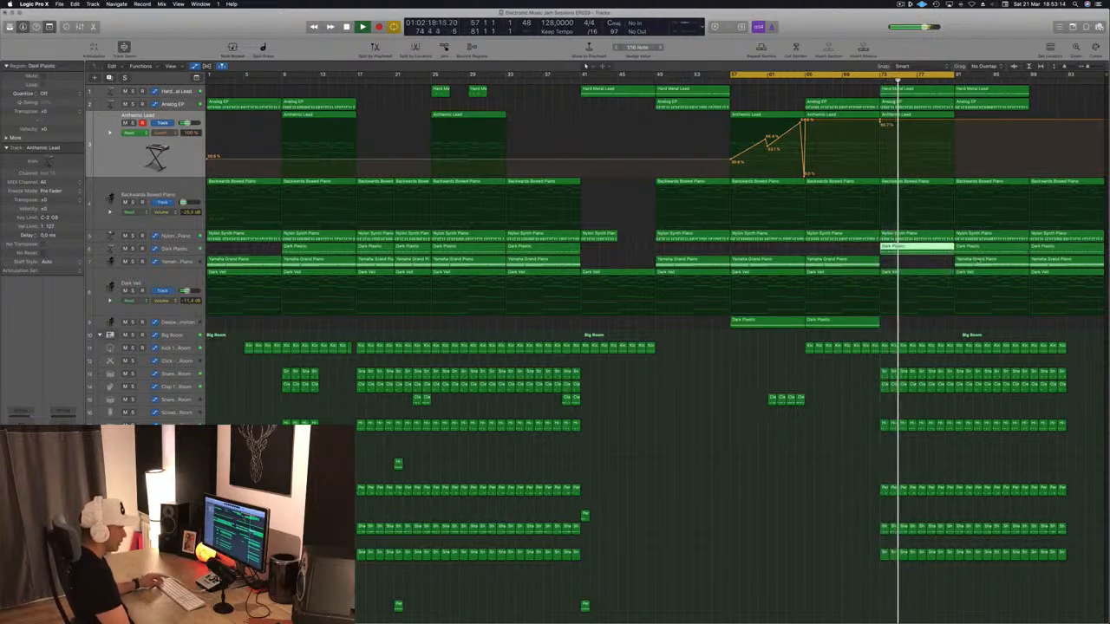
{"action": "left_click_drag", "start_coordinate": [988, 259], "coordinate": [910, 271]}
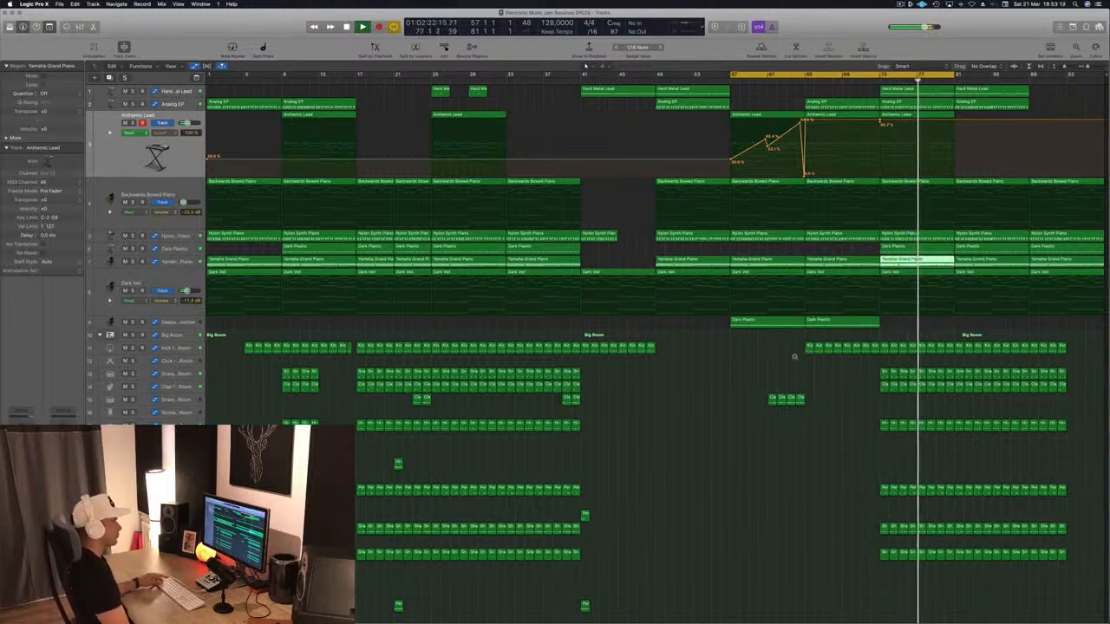
{"action": "left_click", "coordinate": [759, 94]}
{"action": "key", "text": "super+s"}
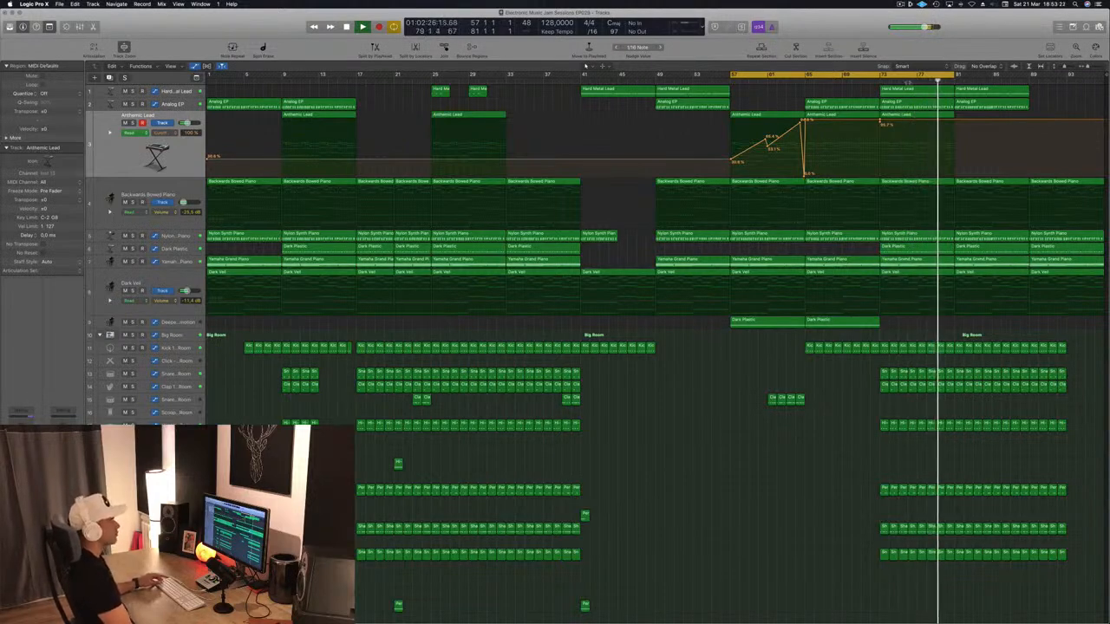
- Extend the end of the cycle range to about bar 97
{"action": "left_click_drag", "start_coordinate": [954, 76], "coordinate": [1101, 76]}
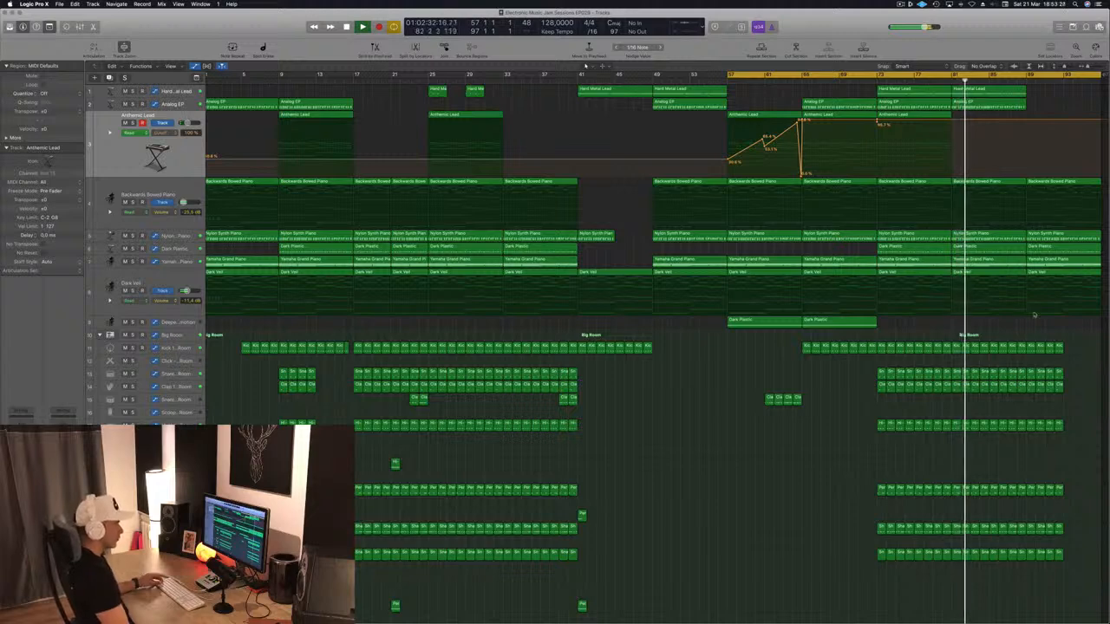
{"action": "left_click", "coordinate": [1044, 247]}
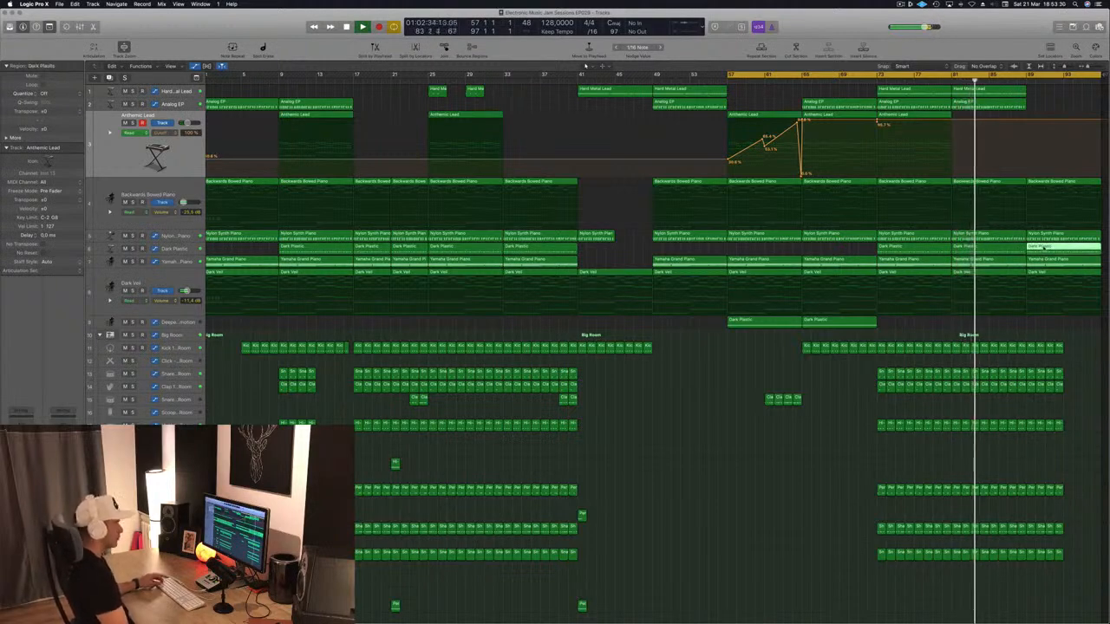
{"action": "left_click", "coordinate": [1045, 101]}
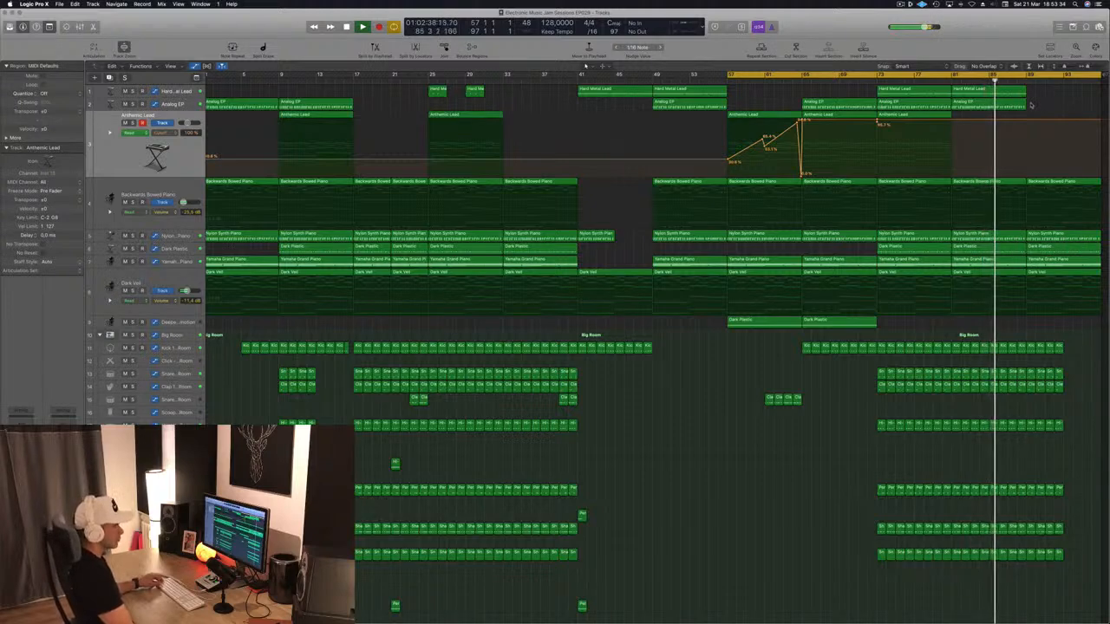
- Create a track for the Master channel strip from the mixer and move it to the bottom of the track list
{"action": "left_click", "coordinate": [1016, 92]}
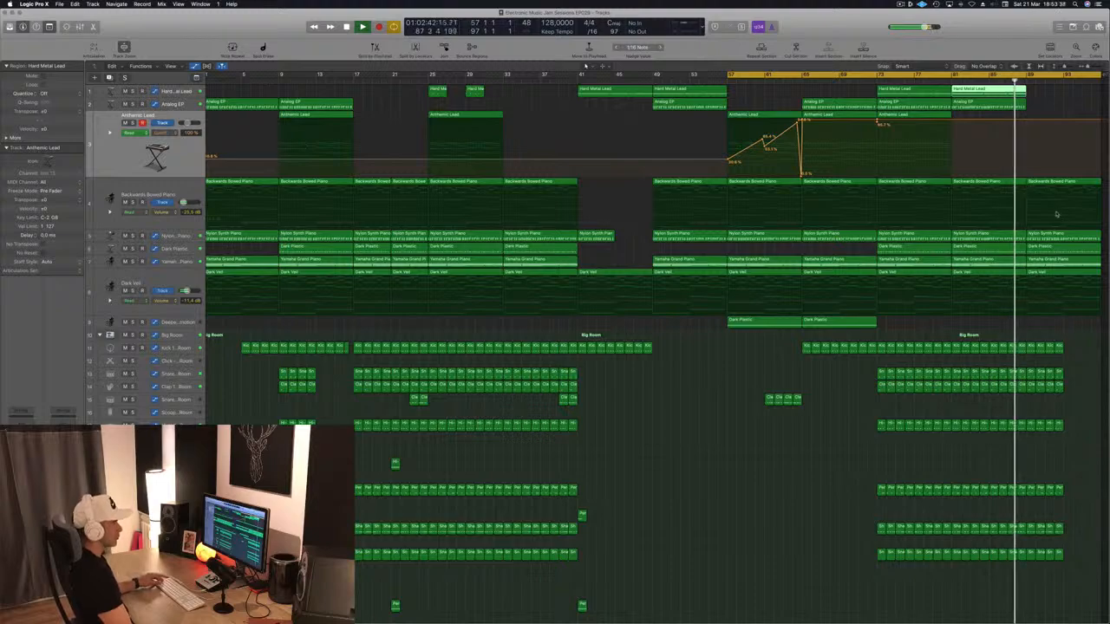
{"action": "scroll", "coordinate": [693, 577], "scroll_direction": "down", "scroll_amount": 2}
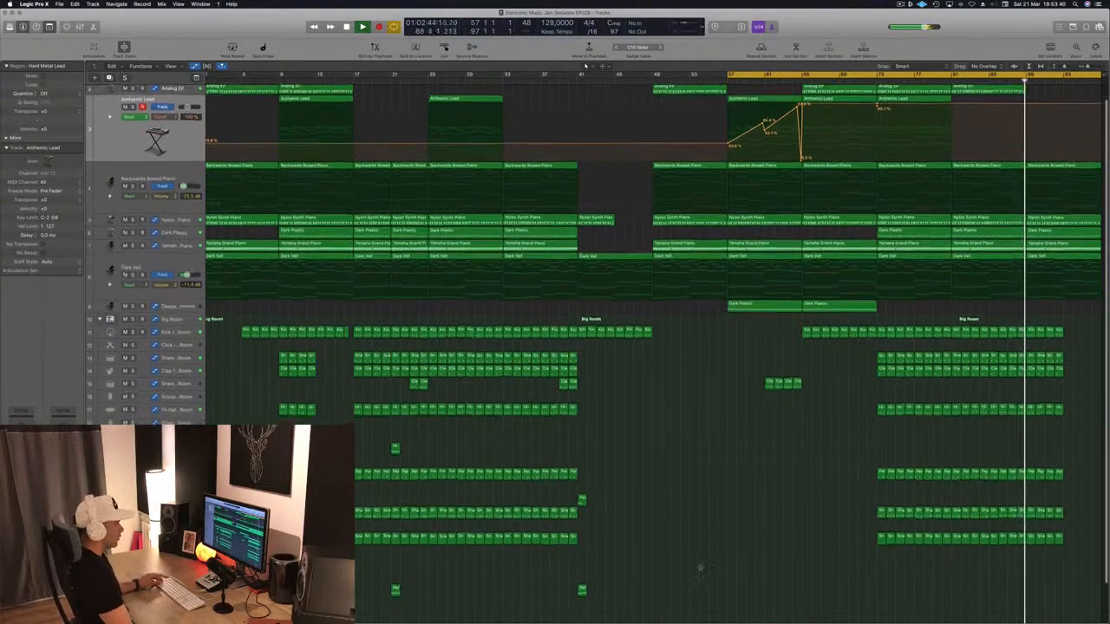
{"action": "scroll", "coordinate": [716, 463], "scroll_direction": "down", "scroll_amount": 4}
{"action": "scroll", "coordinate": [719, 447], "scroll_direction": "down", "scroll_amount": 6}
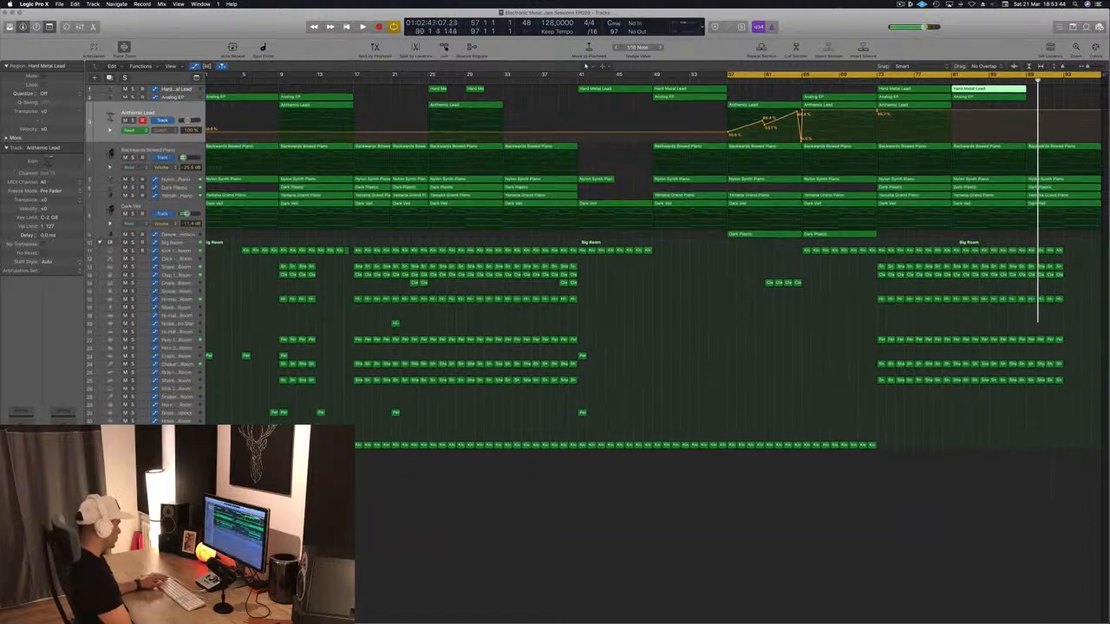
{"action": "key", "text": "x"}
{"action": "scroll", "coordinate": [1083, 593], "scroll_direction": "right", "scroll_amount": 5}
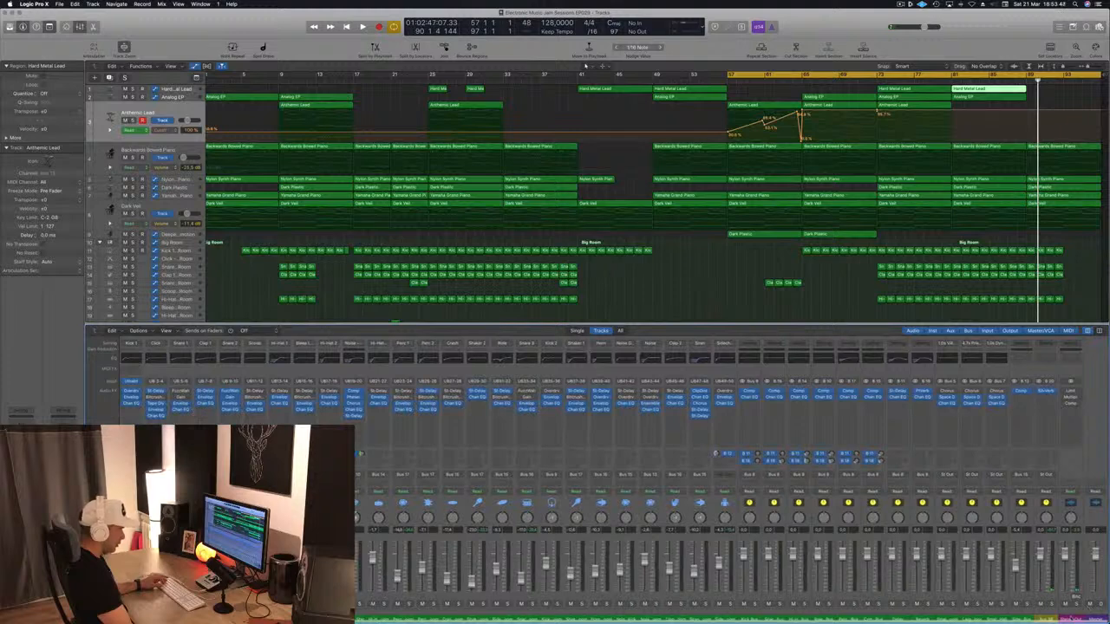
{"action": "right_click", "coordinate": [1062, 582]}
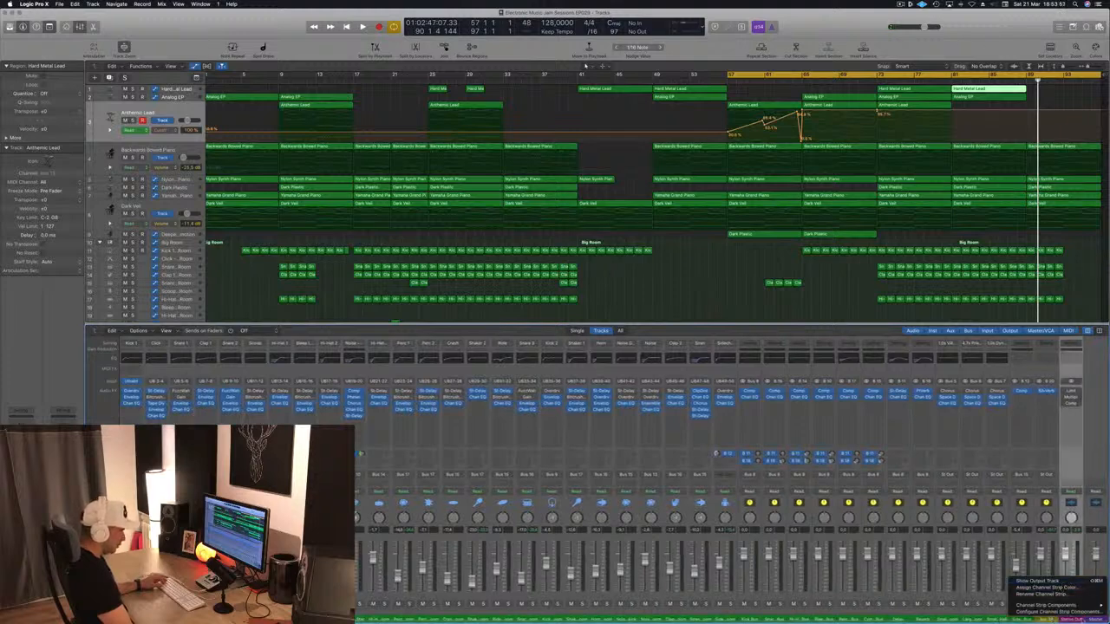
{"action": "right_click", "coordinate": [1097, 618]}
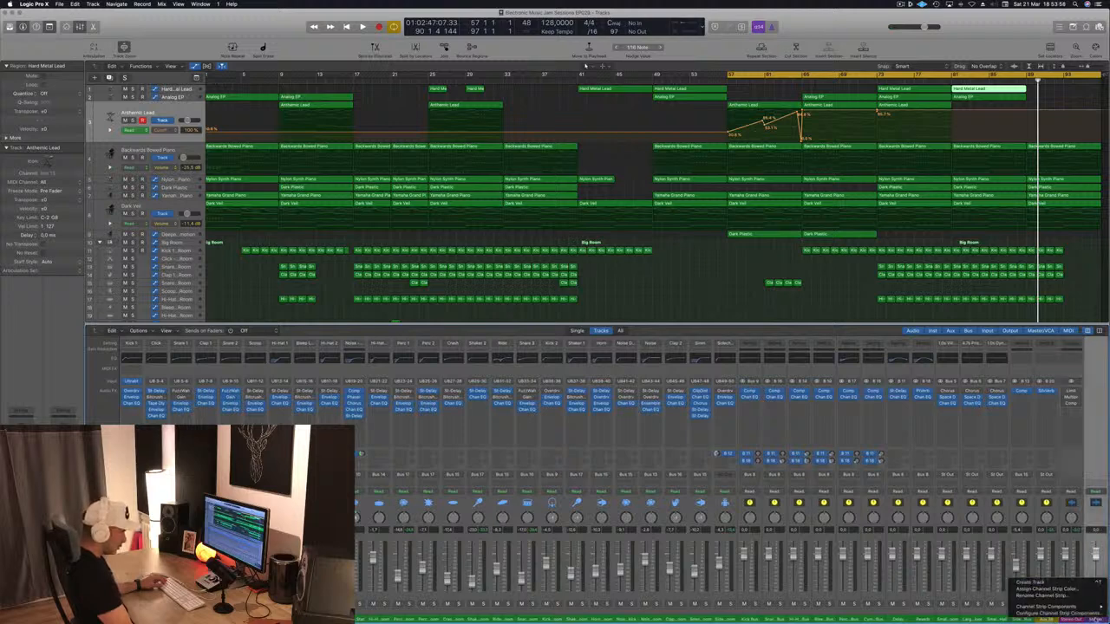
{"action": "left_click", "coordinate": [1031, 582]}
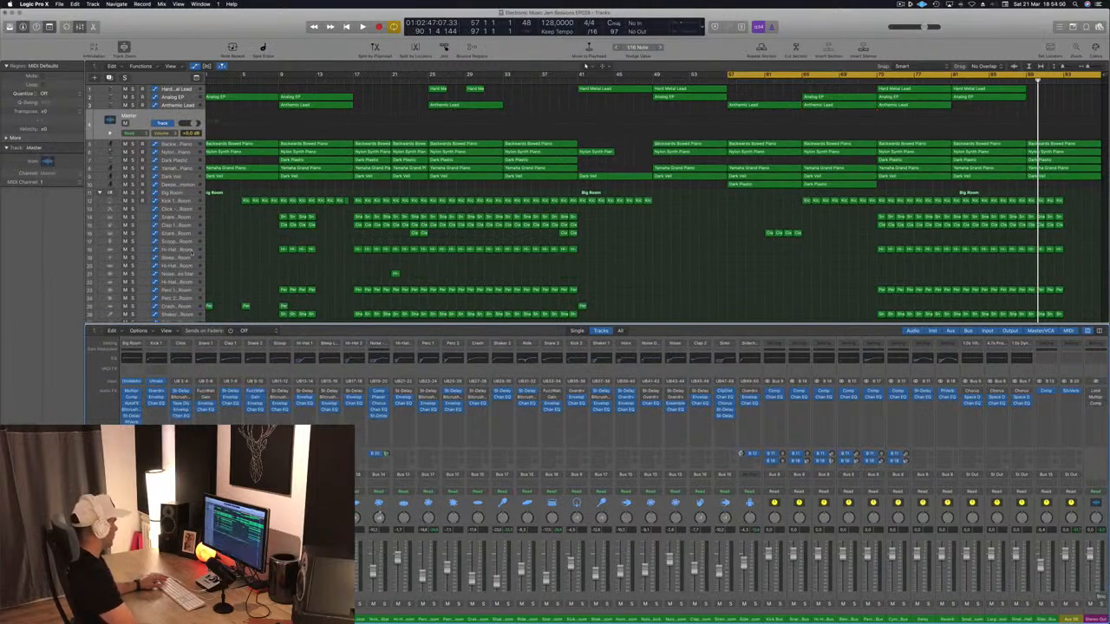
{"action": "key", "text": "x"}
{"action": "left_click_drag", "start_coordinate": [154, 120], "coordinate": [157, 392]}
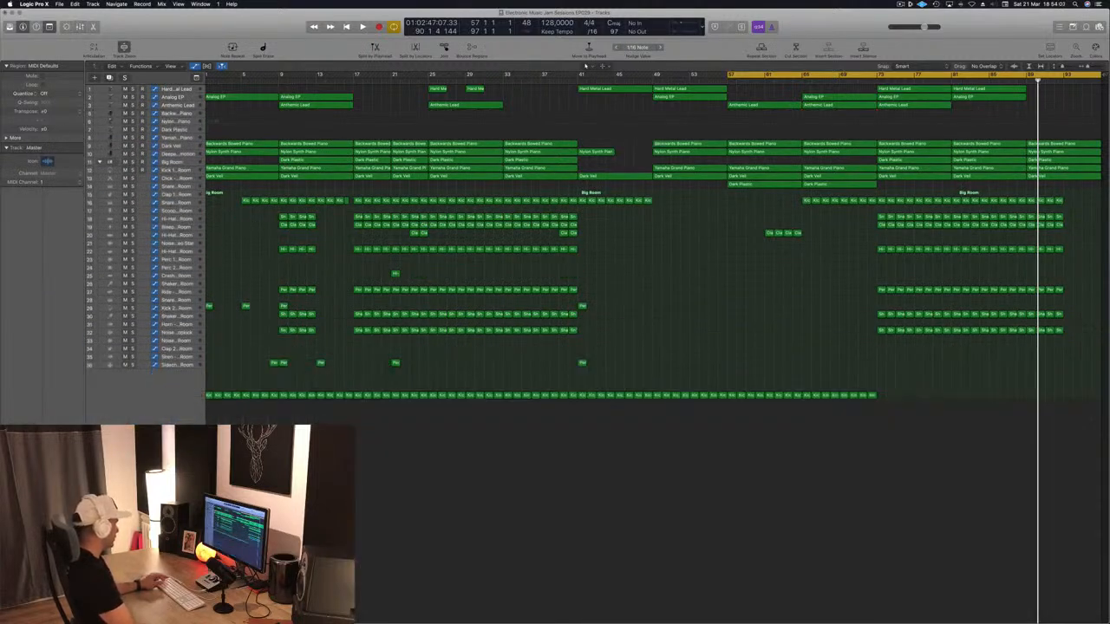
- Enable the low cut band at 20 Hz in the Stereo Out Channel EQ and set its slope to 48 dB/Oct
{"action": "key", "text": "space"}
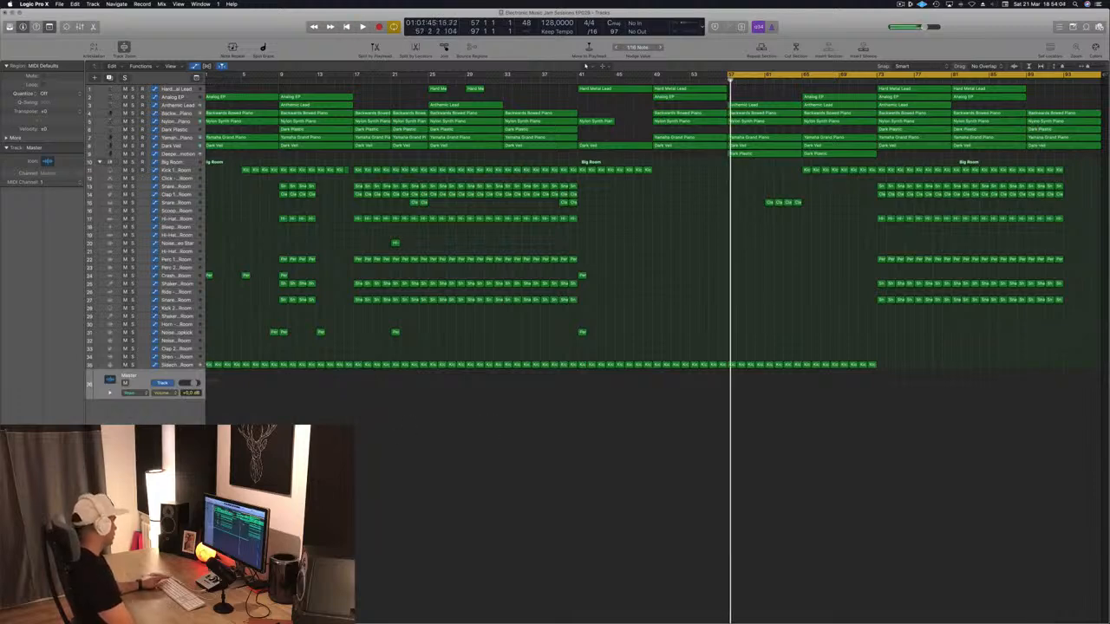
{"action": "key", "text": "space"}
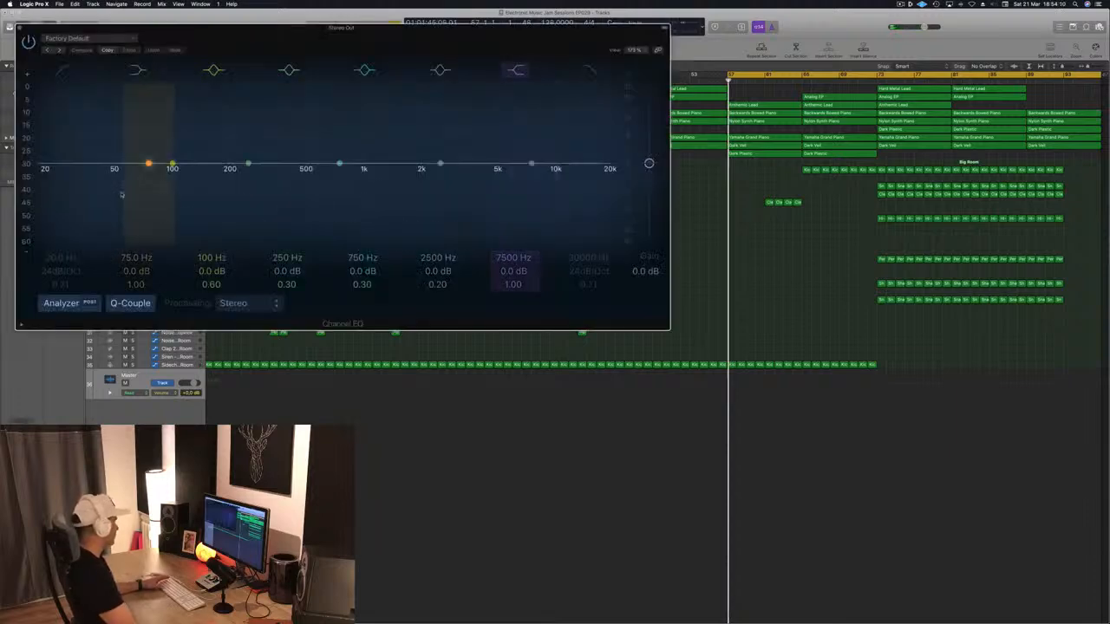
{"action": "key", "text": "space"}
{"action": "left_click", "coordinate": [62, 68]}
{"action": "mouse_move", "coordinate": [39, 172]}
{"action": "left_mouse_down"}
{"action": "mouse_move", "coordinate": [585, 170]}
{"action": "mouse_move", "coordinate": [39, 184]}
{"action": "left_mouse_up"}
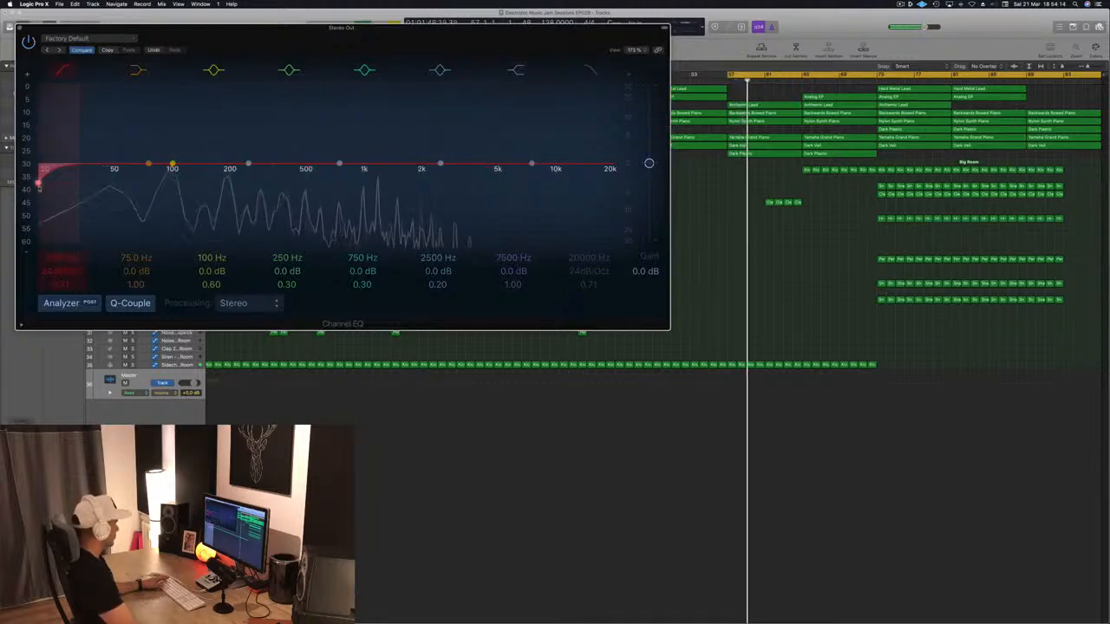
{"action": "left_click_drag", "start_coordinate": [58, 271], "coordinate": [57, 253]}
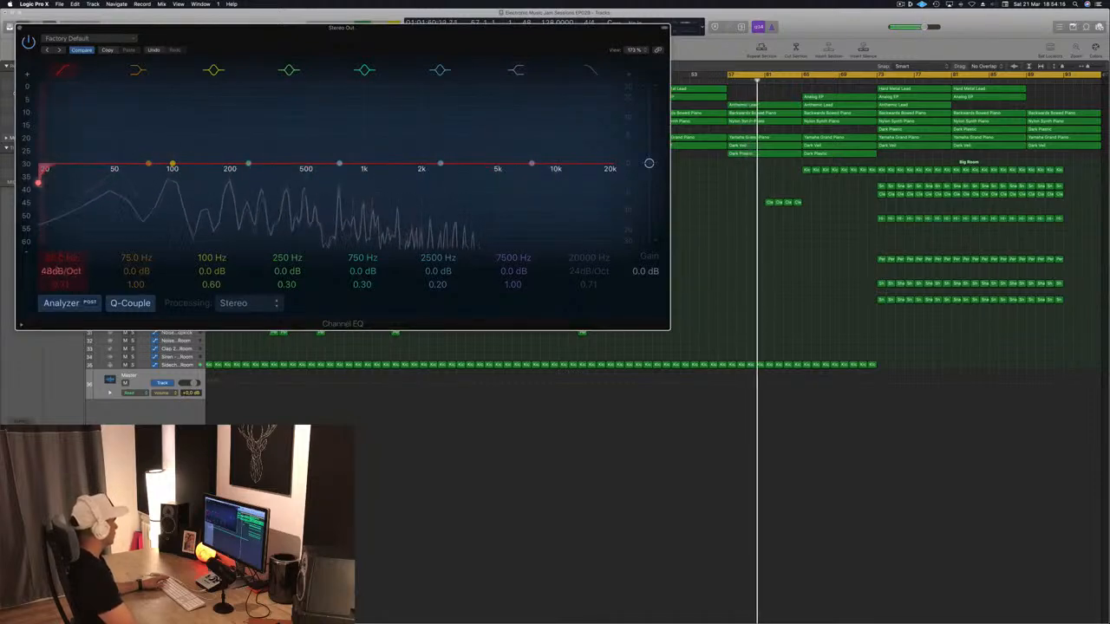
- Bring up a Stereo Out track for the low cut's automation while playing from bar 57, and close the EQ
{"action": "left_click_drag", "start_coordinate": [264, 48], "coordinate": [502, 78]}
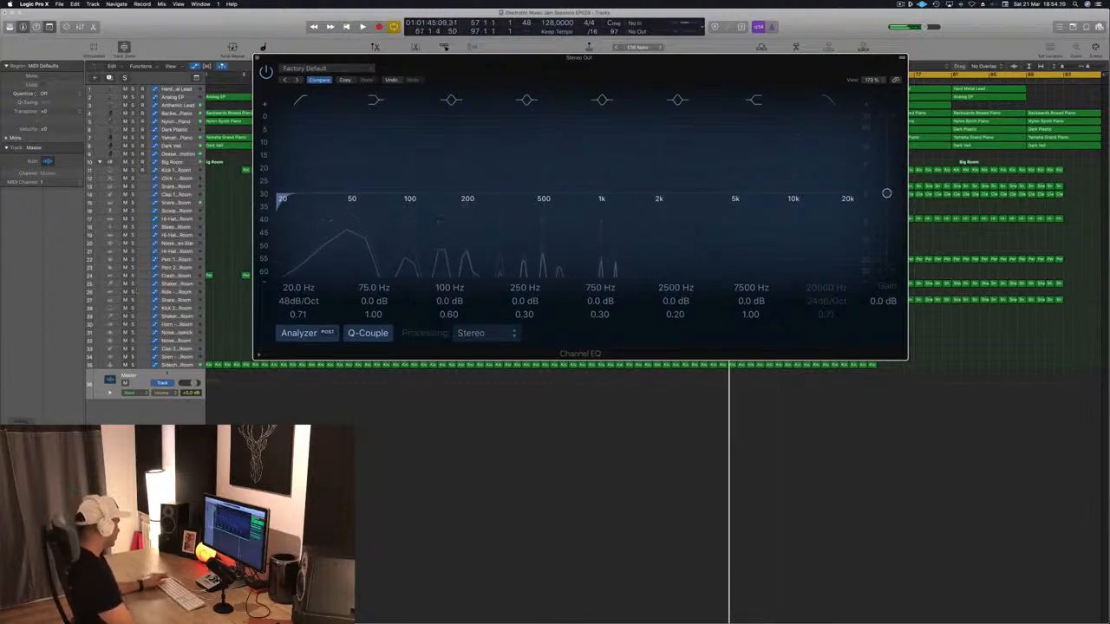
{"action": "left_click", "coordinate": [147, 377]}
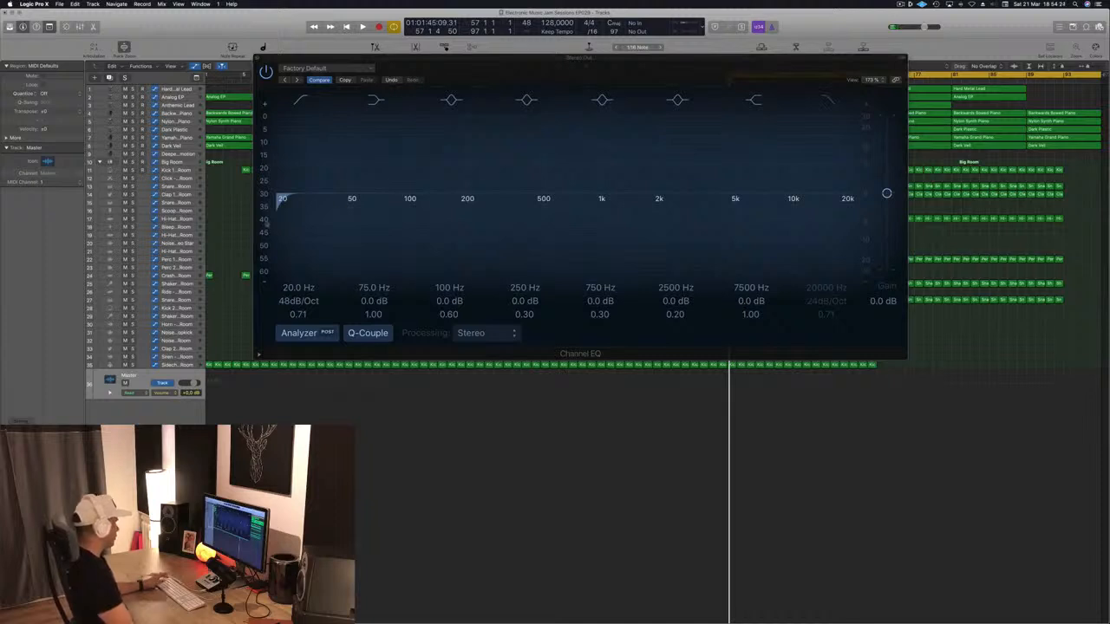
{"action": "key", "text": "space"}
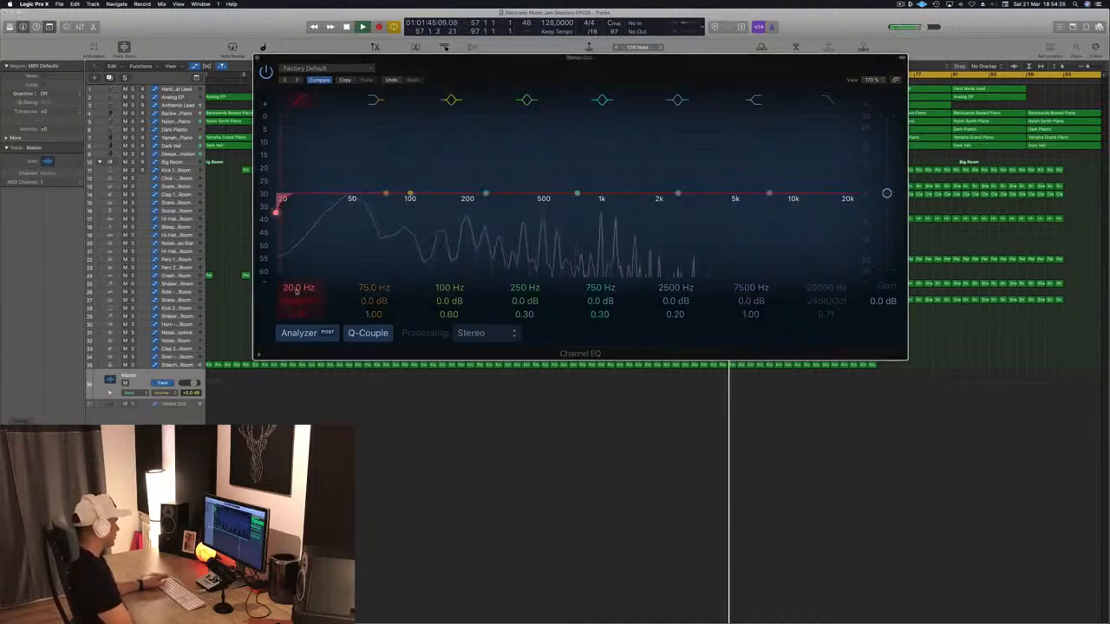
{"action": "key", "text": "space"}
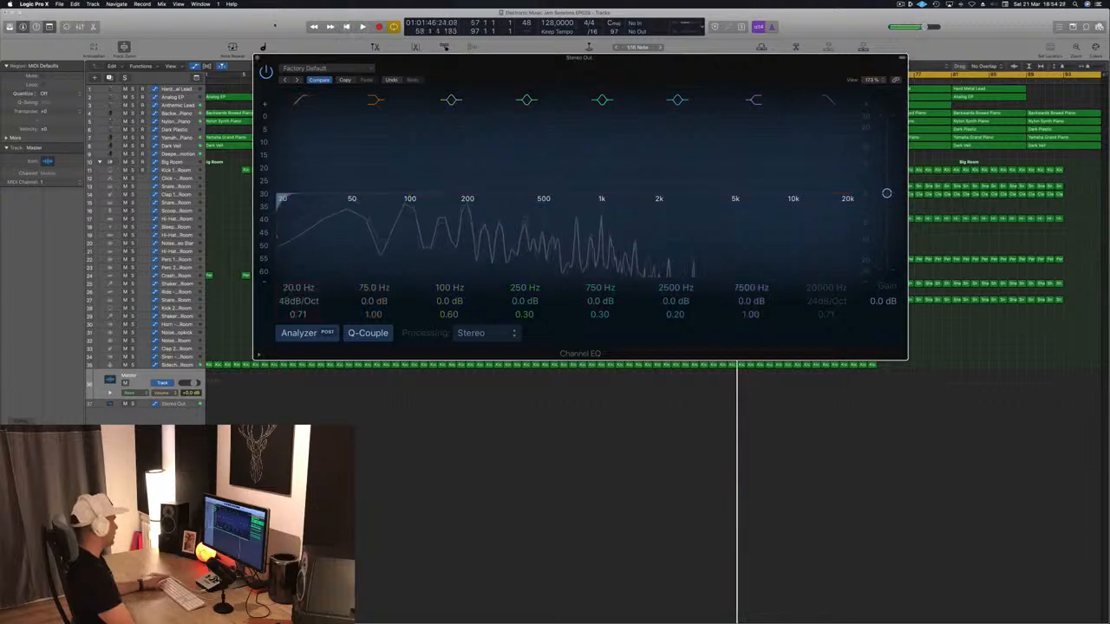
{"action": "key", "text": "super+w"}
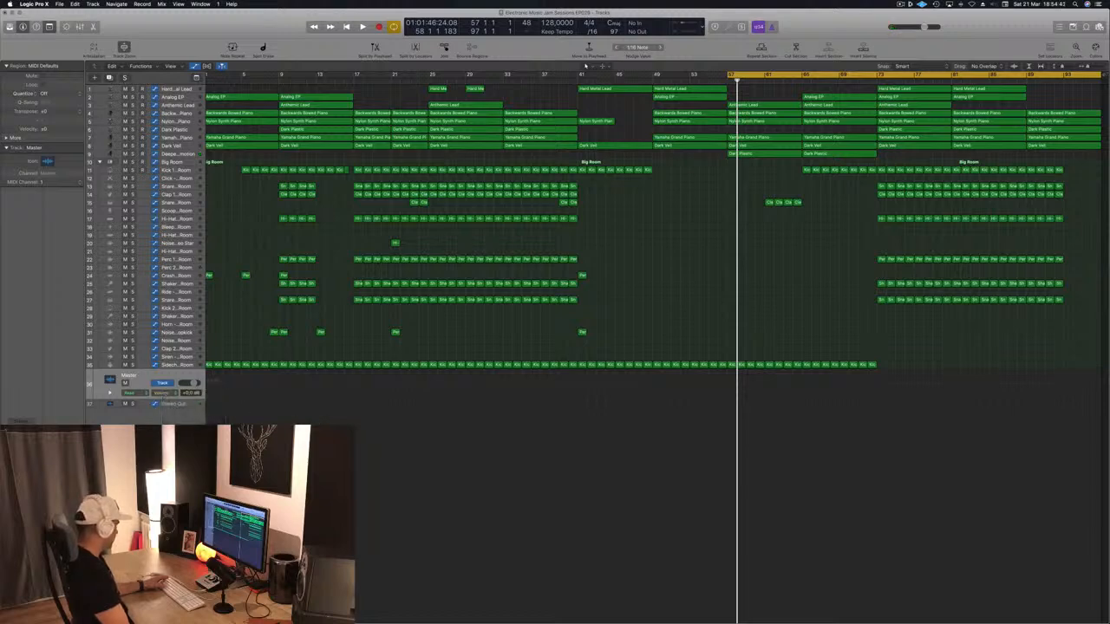
- Draw Low Cut Frequency automation on the Stereo Out track, rising from 20 Hz at bar 57 and dropping back at bar 65
{"action": "left_click", "coordinate": [184, 405]}
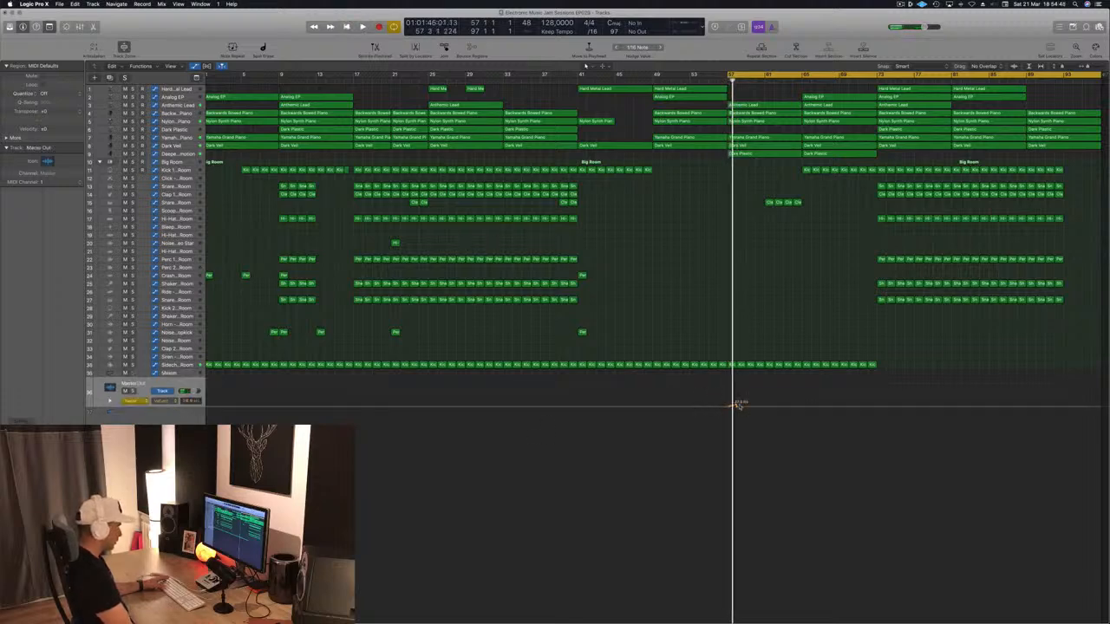
{"action": "left_click", "coordinate": [732, 406]}
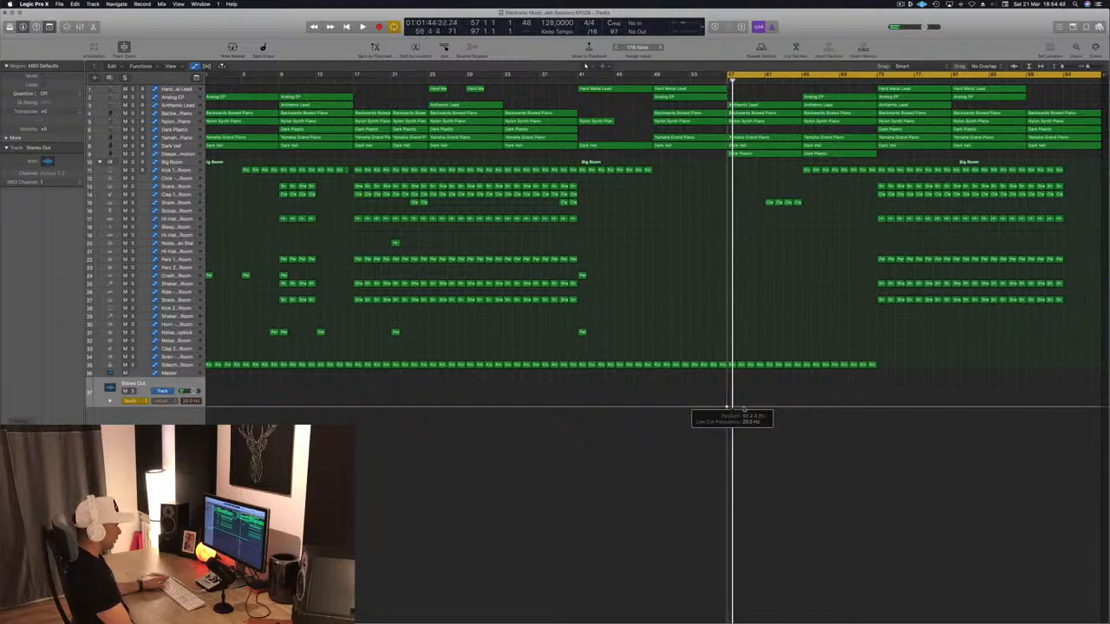
{"action": "mouse_move", "coordinate": [794, 408]}
{"action": "left_mouse_down"}
{"action": "mouse_move", "coordinate": [799, 392]}
{"action": "mouse_move", "coordinate": [801, 405]}
{"action": "left_mouse_up"}
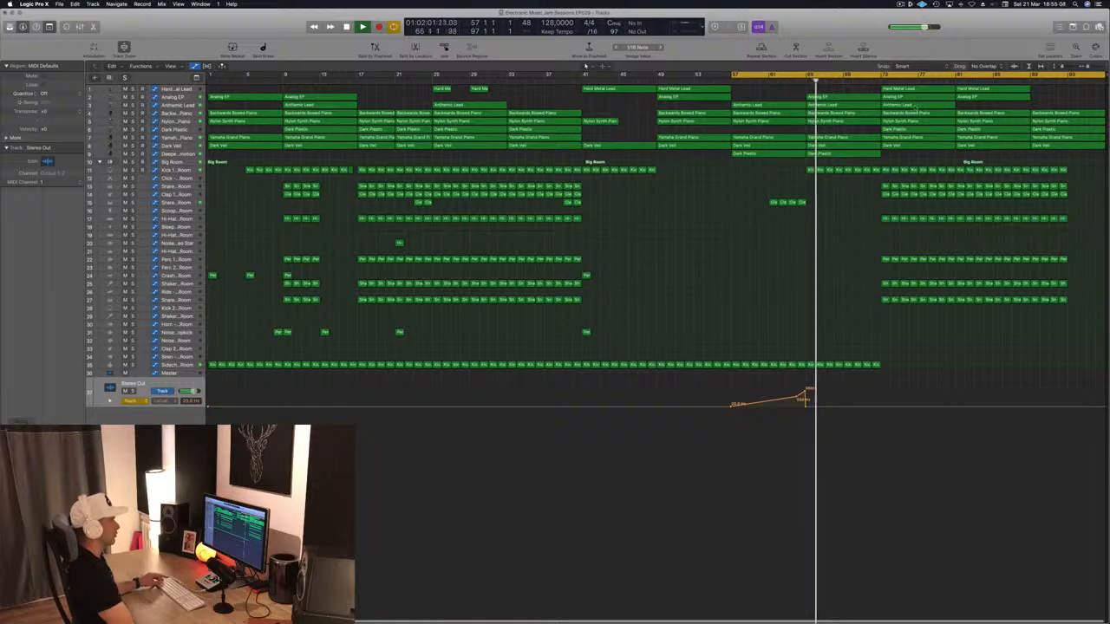
- Draw a second Low Cut Frequency rise on the Stereo Out track from 20 Hz at bar 89 up to bar 97
{"action": "left_click", "coordinate": [1020, 80]}
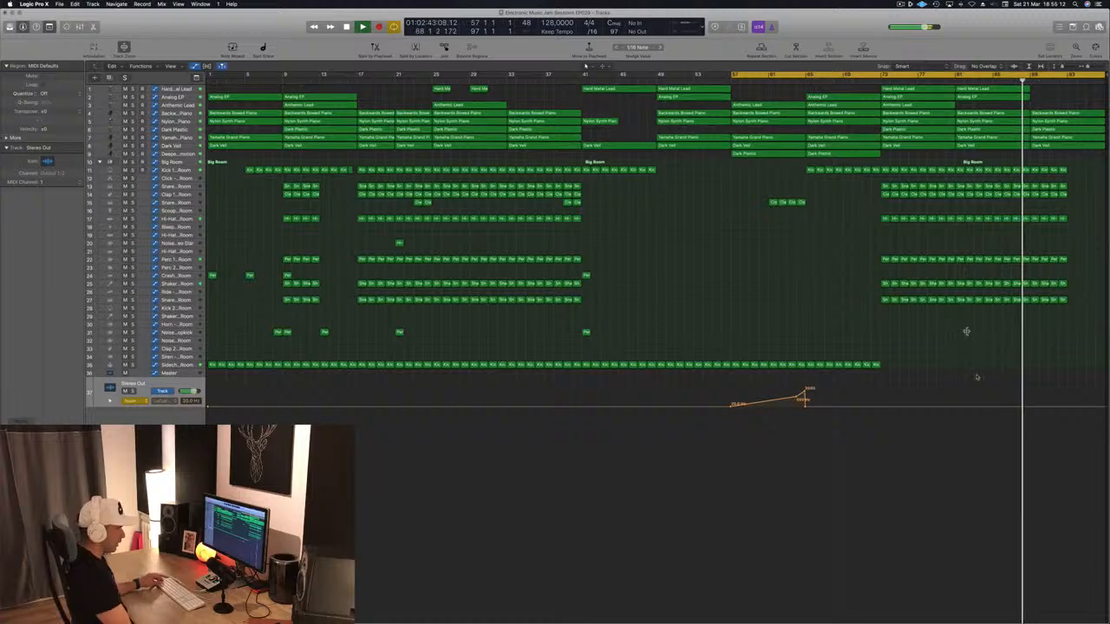
{"action": "left_click", "coordinate": [1031, 408]}
{"action": "scroll", "coordinate": [1032, 408], "scroll_direction": "right", "scroll_amount": 1}
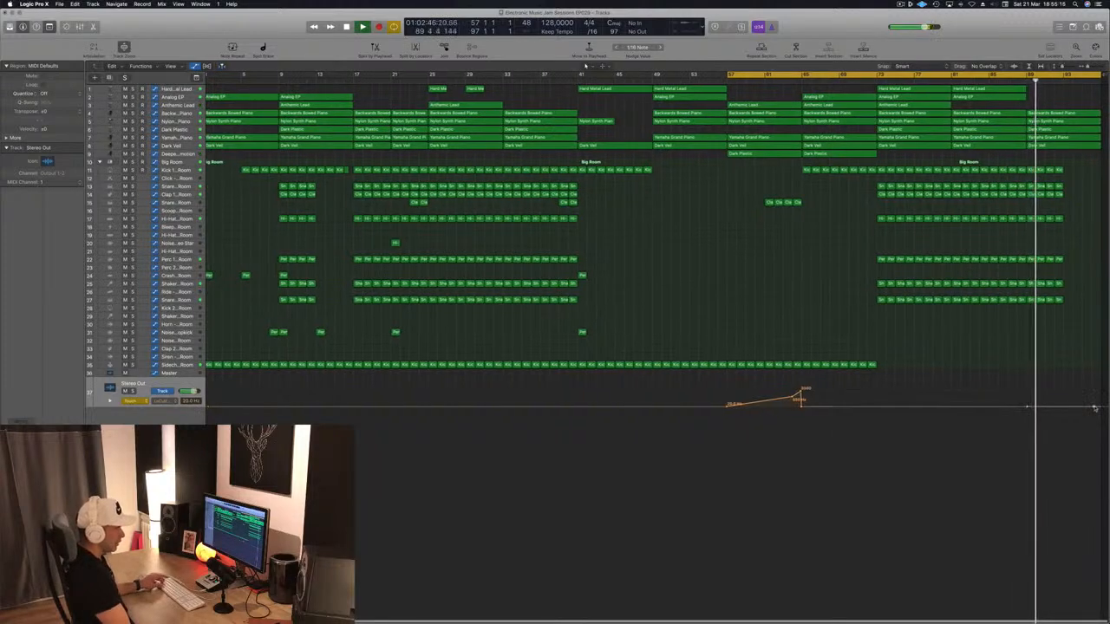
{"action": "left_click_drag", "start_coordinate": [1094, 409], "coordinate": [1102, 387]}
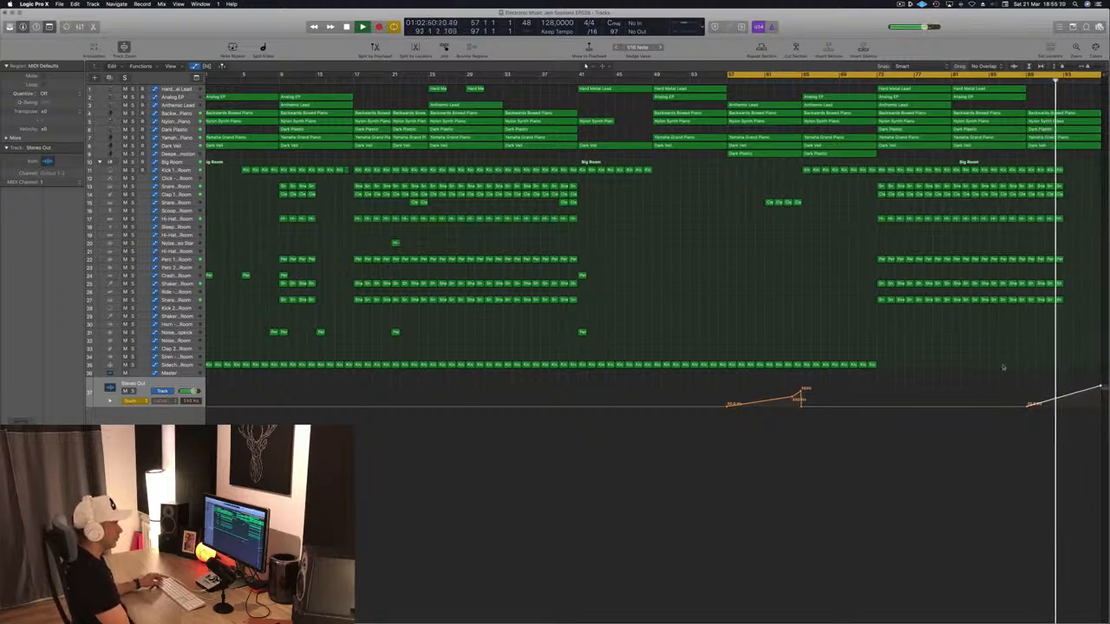
- Copy the noise effect region from bar 41 to bar 93 on its track and play from about bar 92
{"action": "left_click", "coordinate": [581, 333]}
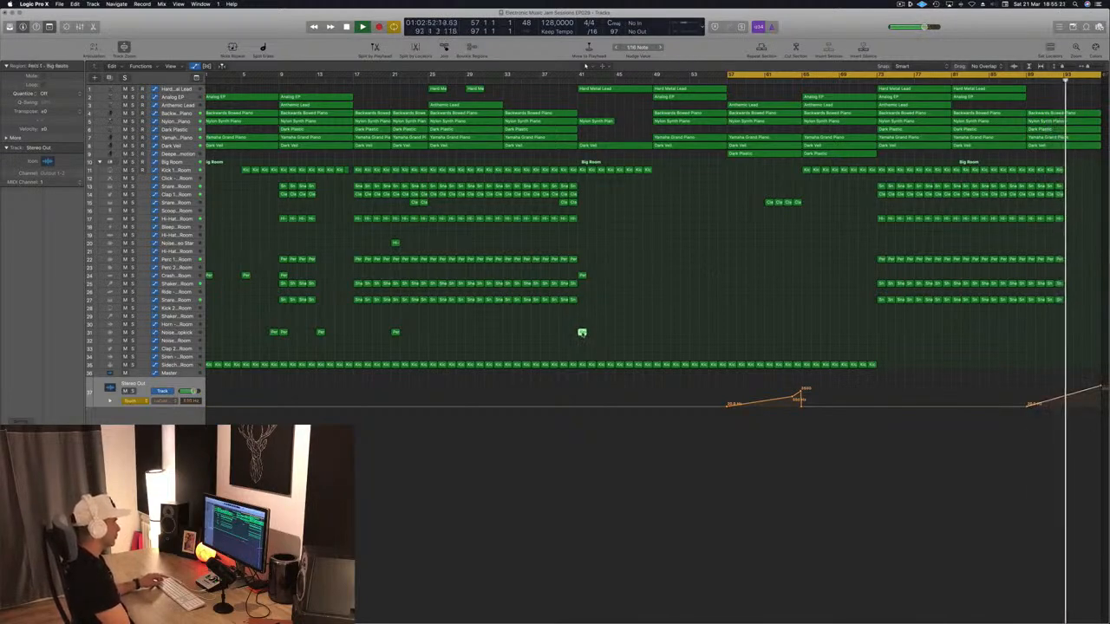
{"action": "left_click_drag", "start_coordinate": [582, 332], "coordinate": [1065, 332]}
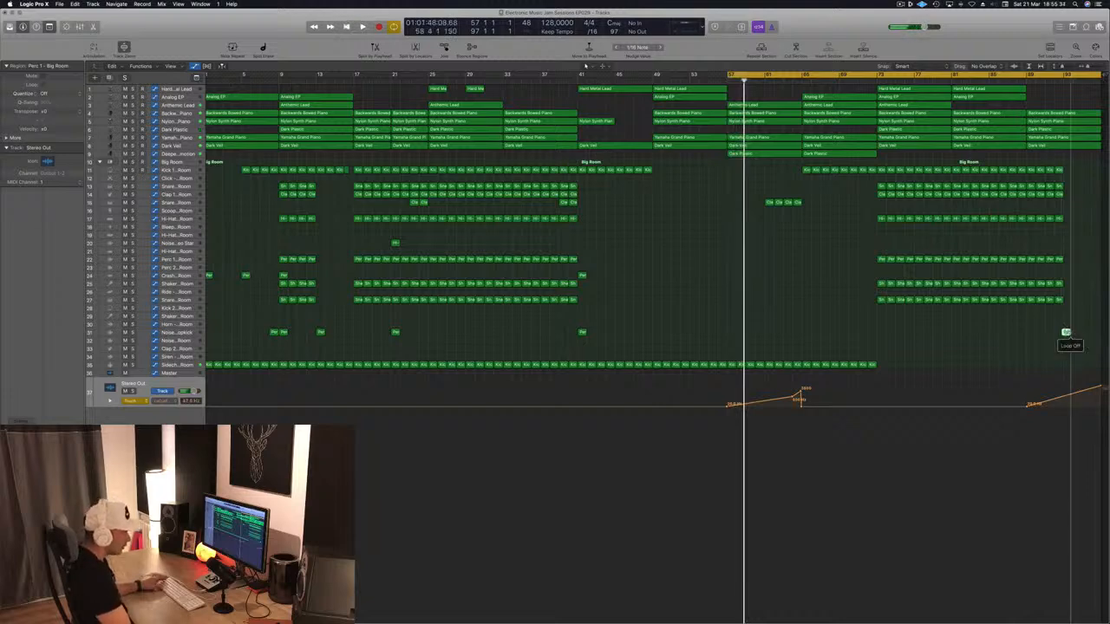
{"action": "left_click_drag", "start_coordinate": [1069, 334], "coordinate": [1068, 333]}
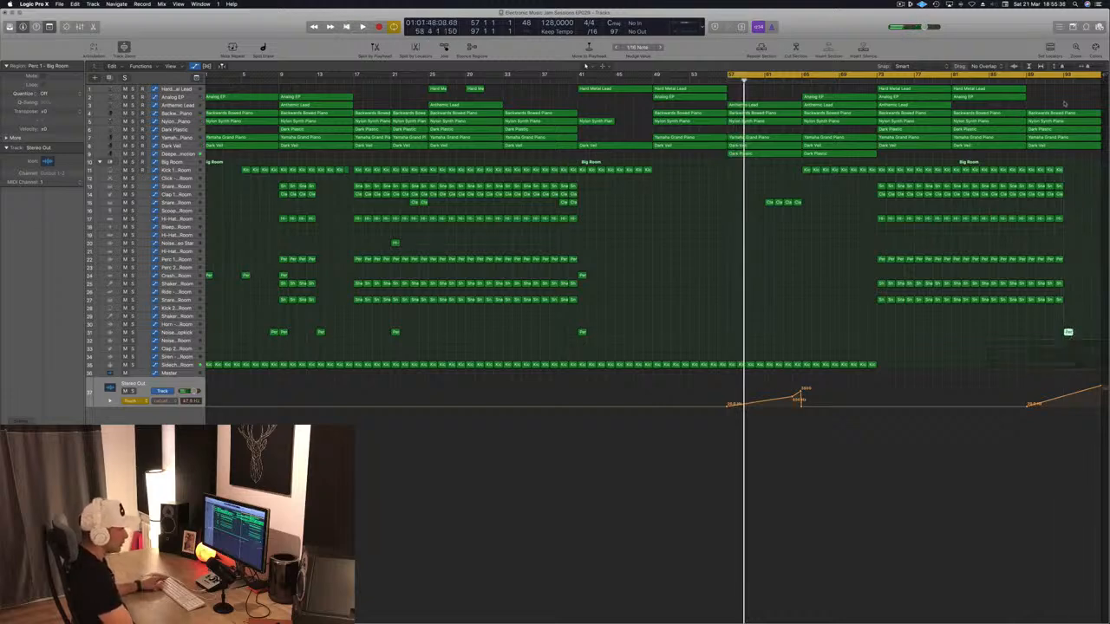
{"action": "left_click", "coordinate": [1051, 80]}
{"action": "key", "text": "space"}
{"action": "left_click", "coordinate": [1052, 80]}
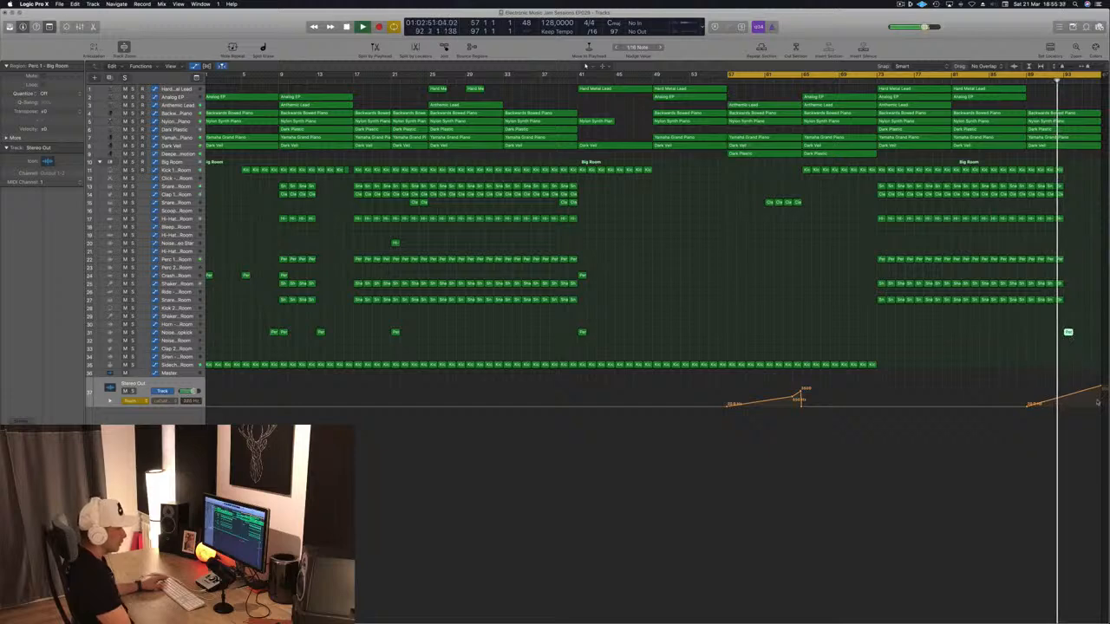
- Lower the end point of the second low cut rise at bar 97 on the Stereo Out track
{"action": "left_click_drag", "start_coordinate": [1101, 388], "coordinate": [1101, 391]}
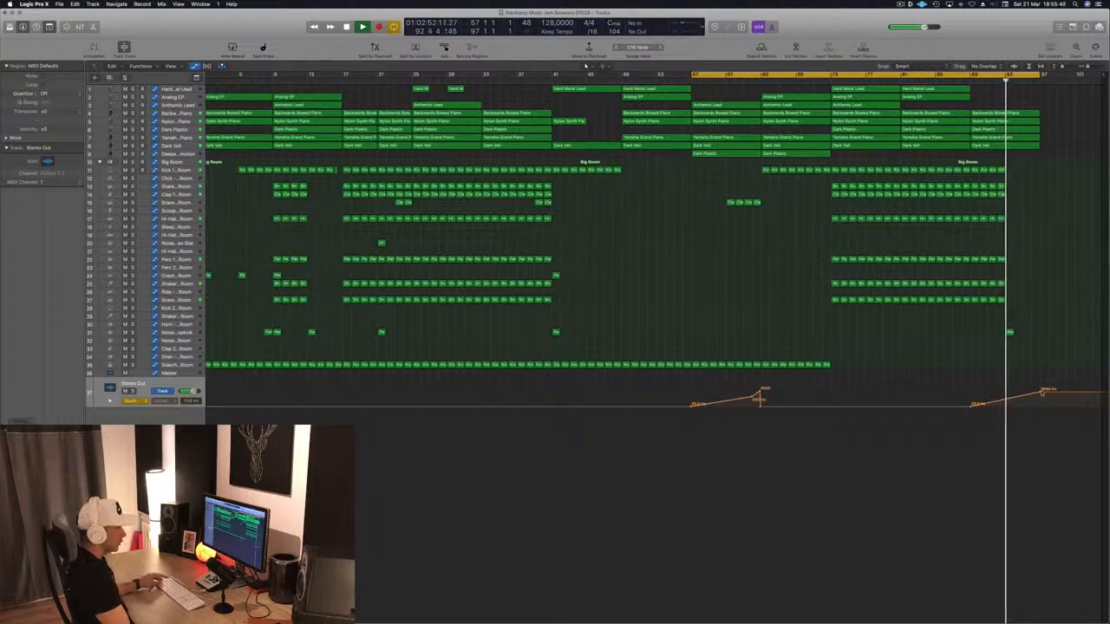
{"action": "left_click_drag", "start_coordinate": [1040, 393], "coordinate": [1039, 396]}
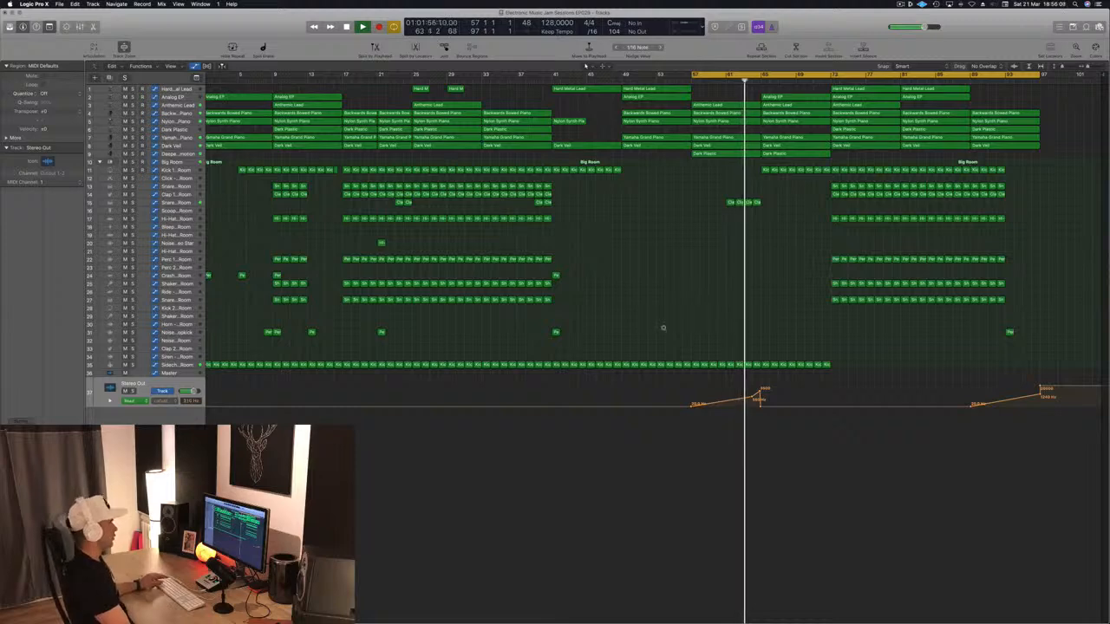
- Set the high cut in the Deeper Emotion track's Channel EQ to 270 Hz at 48 dB/Oct, close the EQ and stop playback
{"action": "key", "text": "super+Down"}
{"action": "key", "text": "super+Down"}
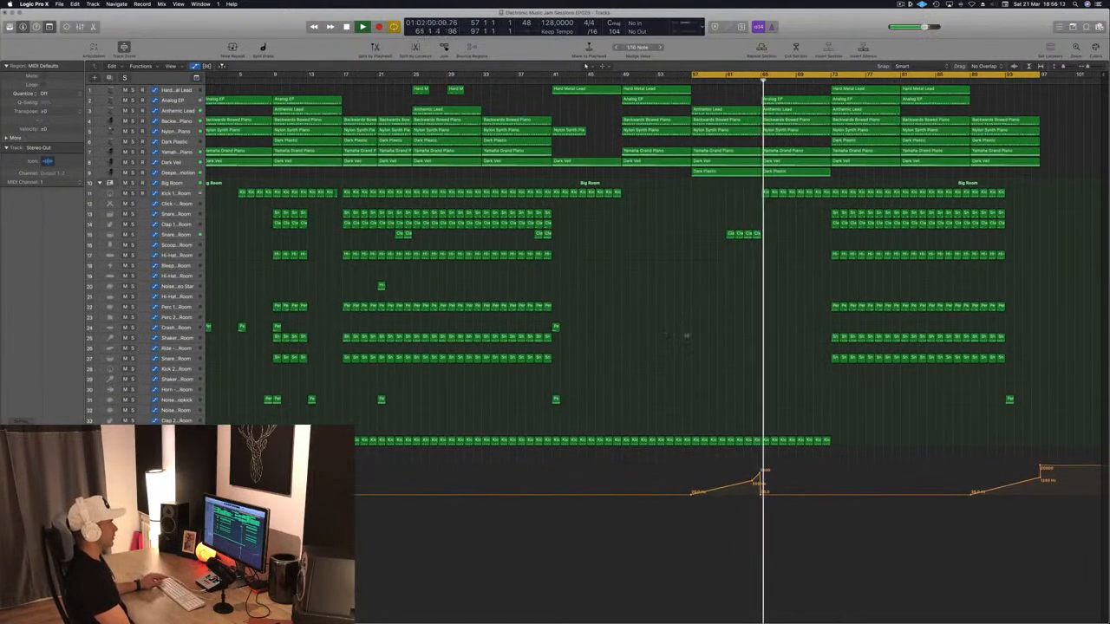
{"action": "key", "text": "super+Up"}
{"action": "key", "text": "super+Up"}
{"action": "key", "text": "super+Up"}
{"action": "key", "text": "super+Up"}
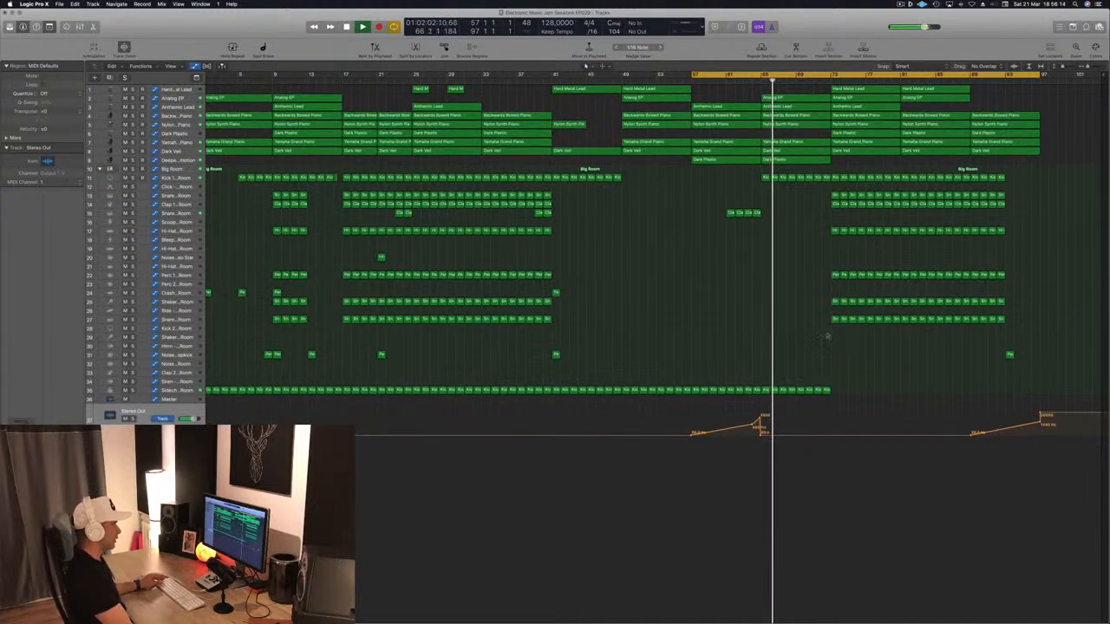
{"action": "left_click", "coordinate": [176, 160]}
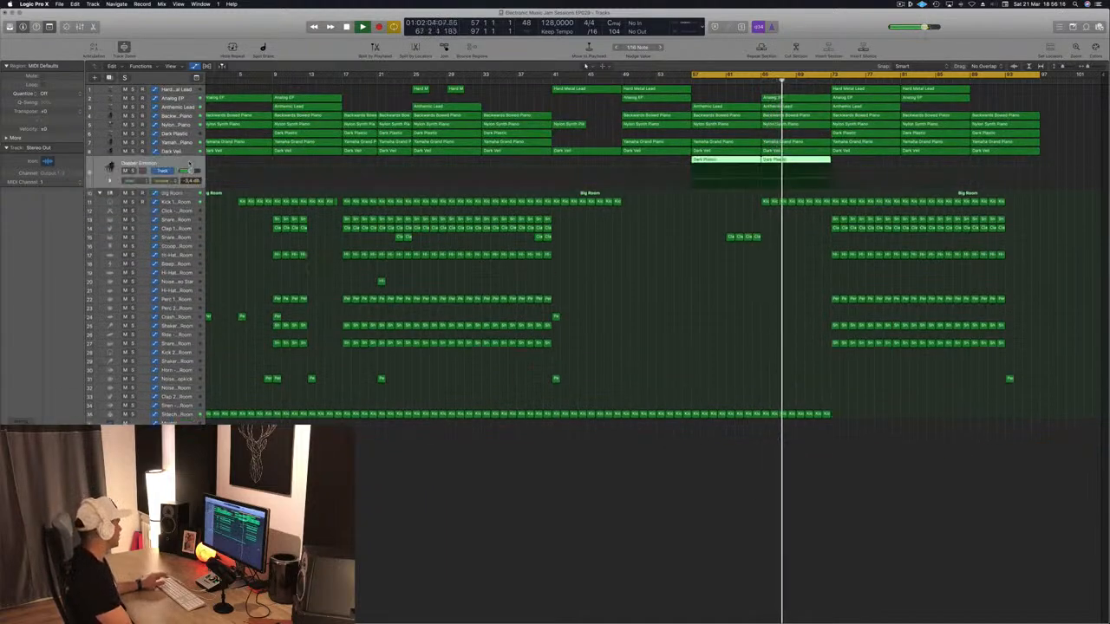
{"action": "left_click", "coordinate": [22, 407]}
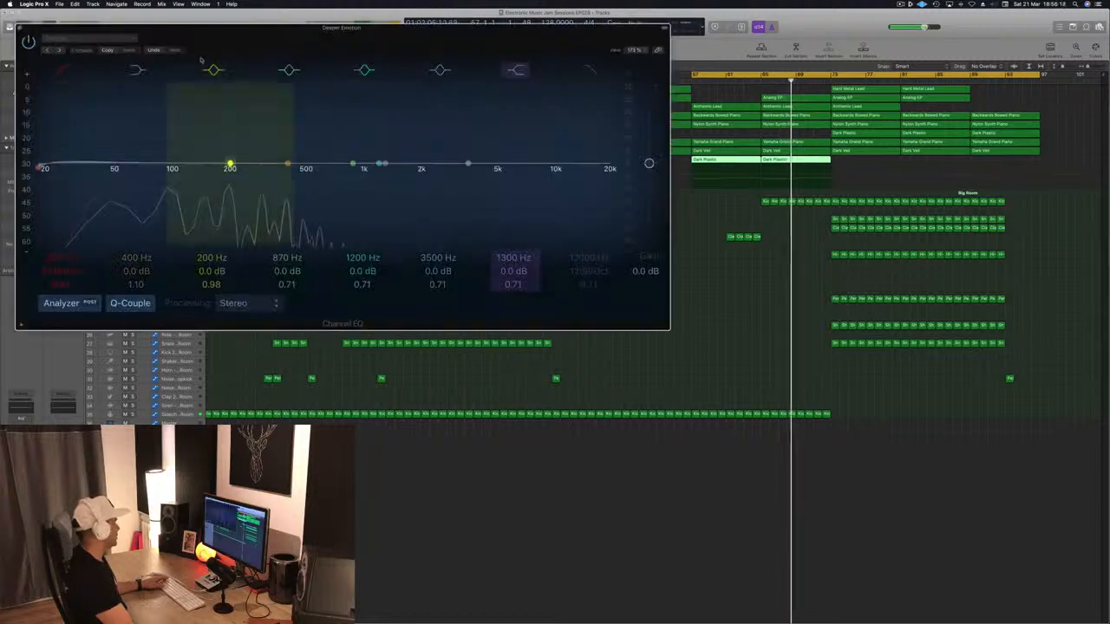
{"action": "left_click_drag", "start_coordinate": [607, 169], "coordinate": [286, 169]}
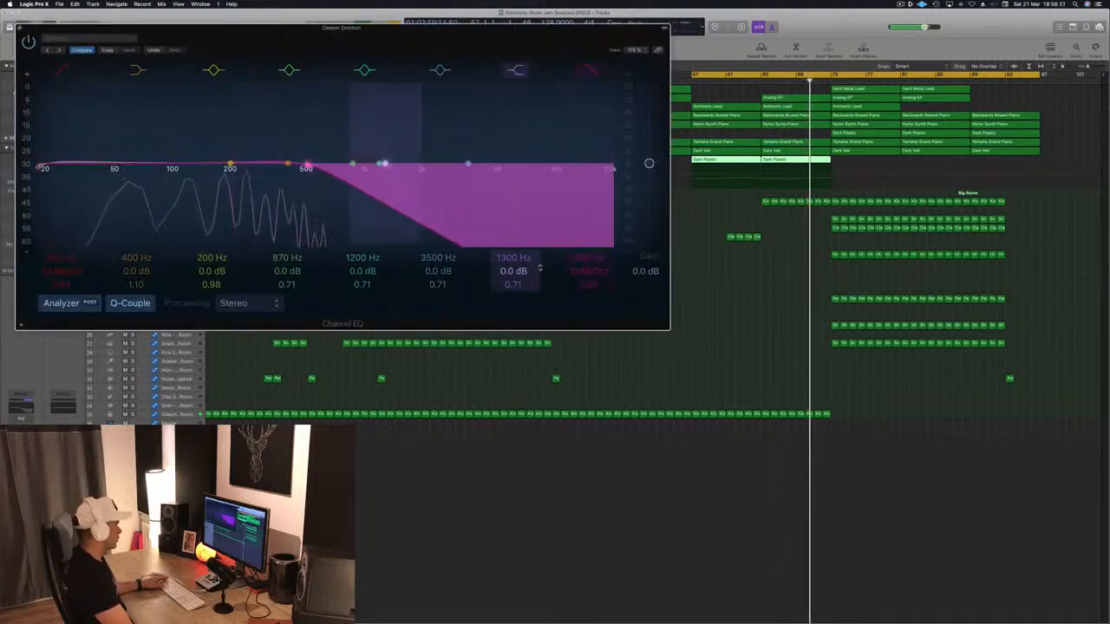
{"action": "left_click_drag", "start_coordinate": [588, 270], "coordinate": [585, 275]}
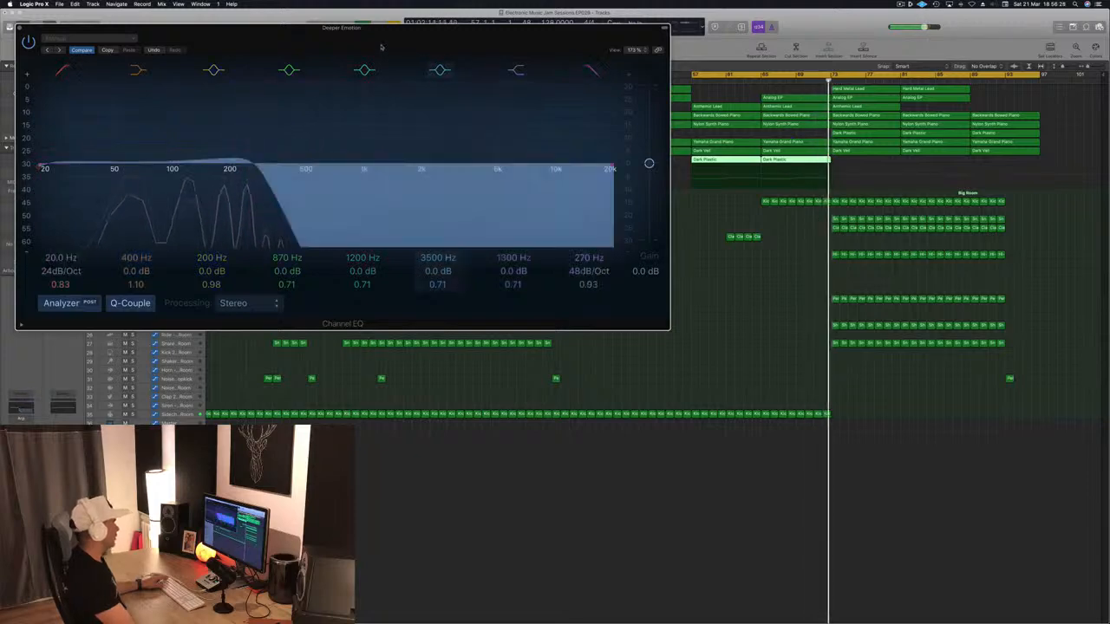
{"action": "left_click_drag", "start_coordinate": [363, 29], "coordinate": [667, 82]}
{"action": "left_click", "coordinate": [321, 83]}
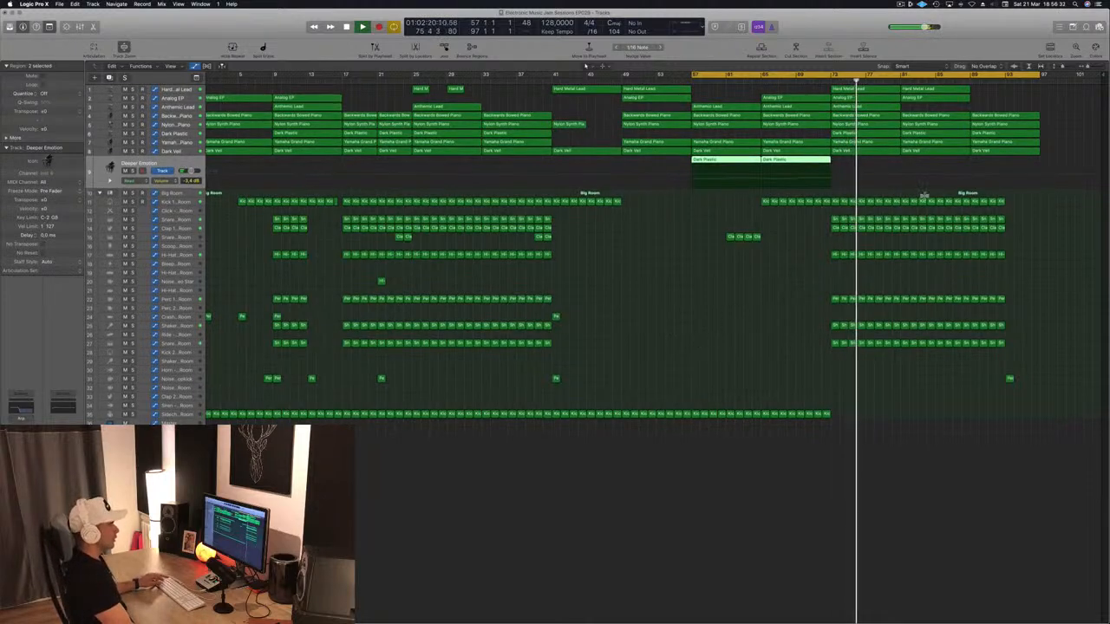
{"action": "key", "text": "space"}
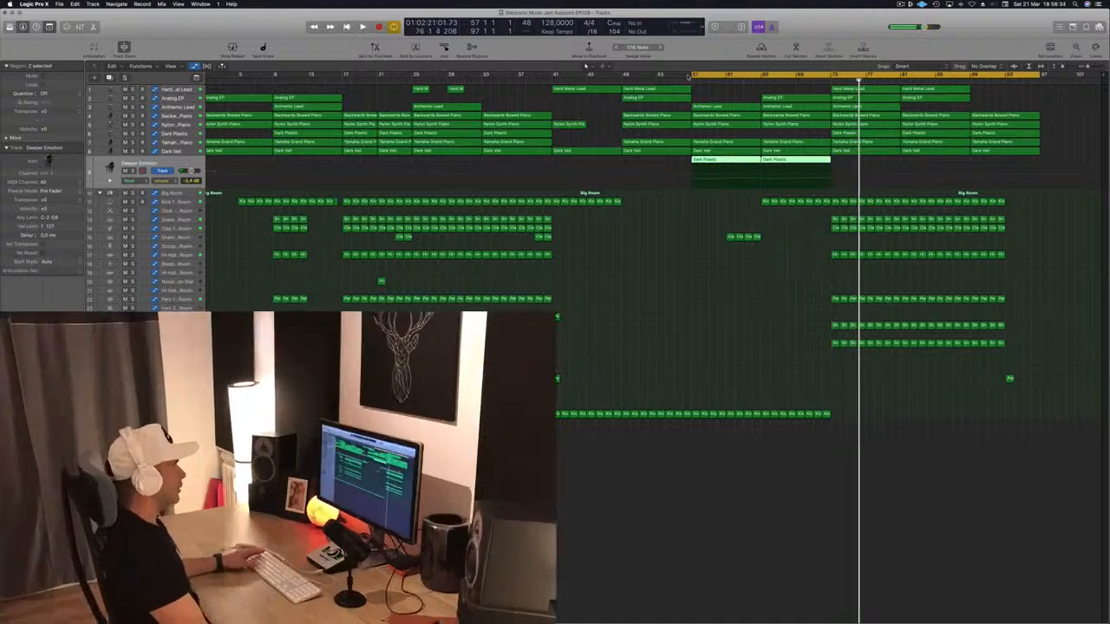